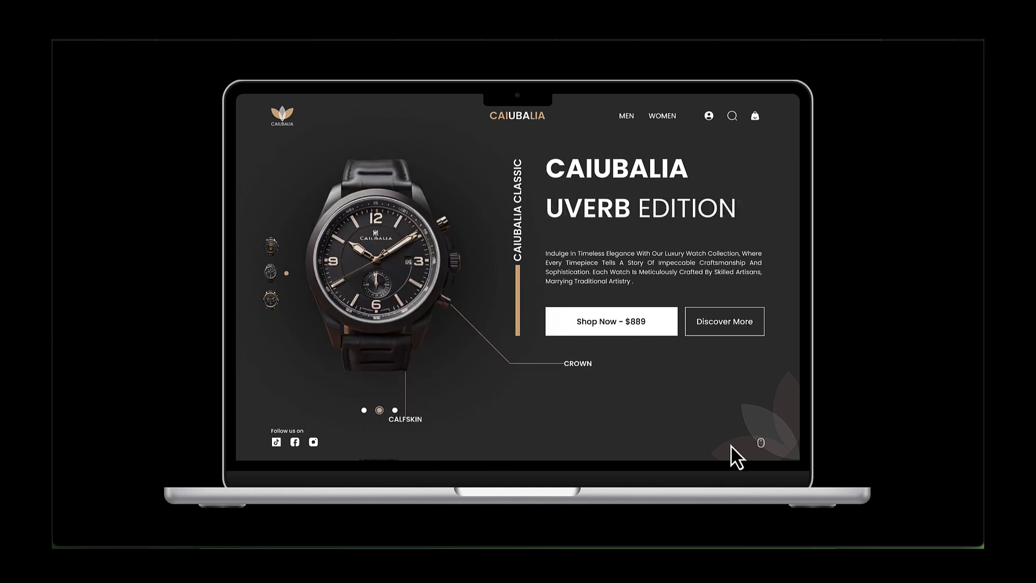
# - Preview the watch landing page prototype by switching between its three watch thumbnails
pyautogui.click(273, 305)
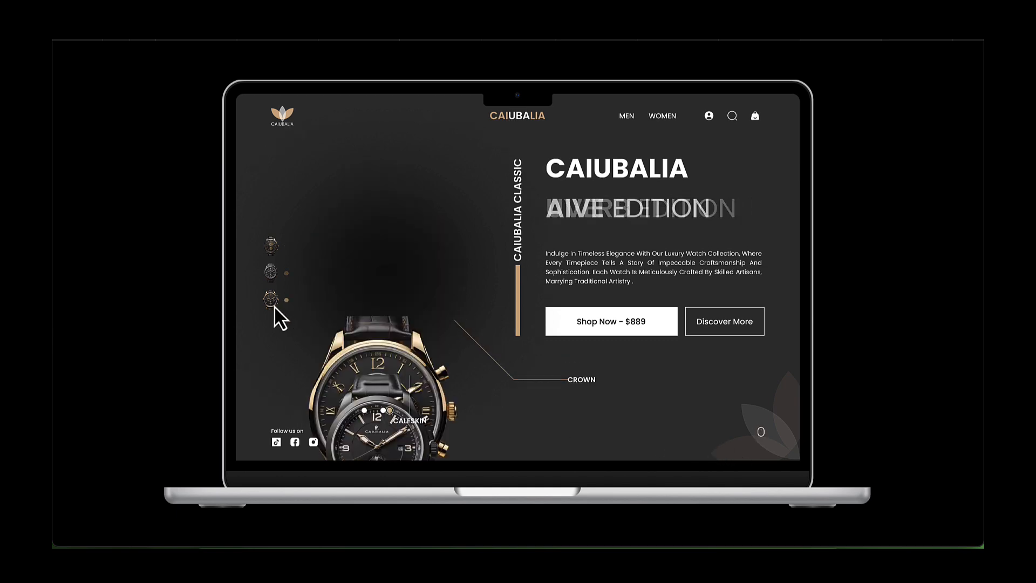
pyautogui.click(272, 260)
pyautogui.click(271, 247)
pyautogui.click(272, 300)
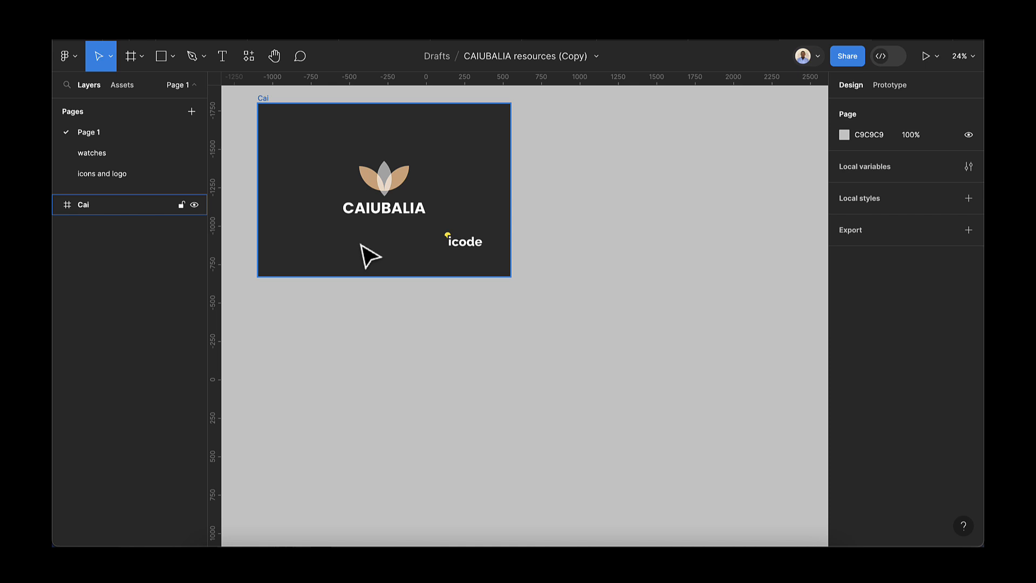
# - Create a 1280 × 832 MacBook Air frame and place it below the Cai frame
pyautogui.hscroll(-1, 360, 244)
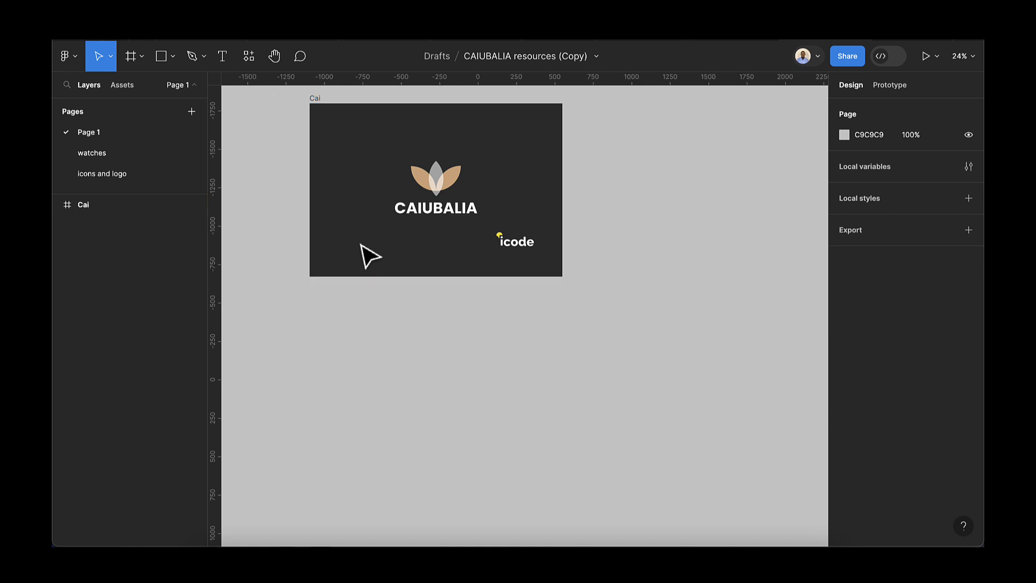
pyautogui.click(360, 244)
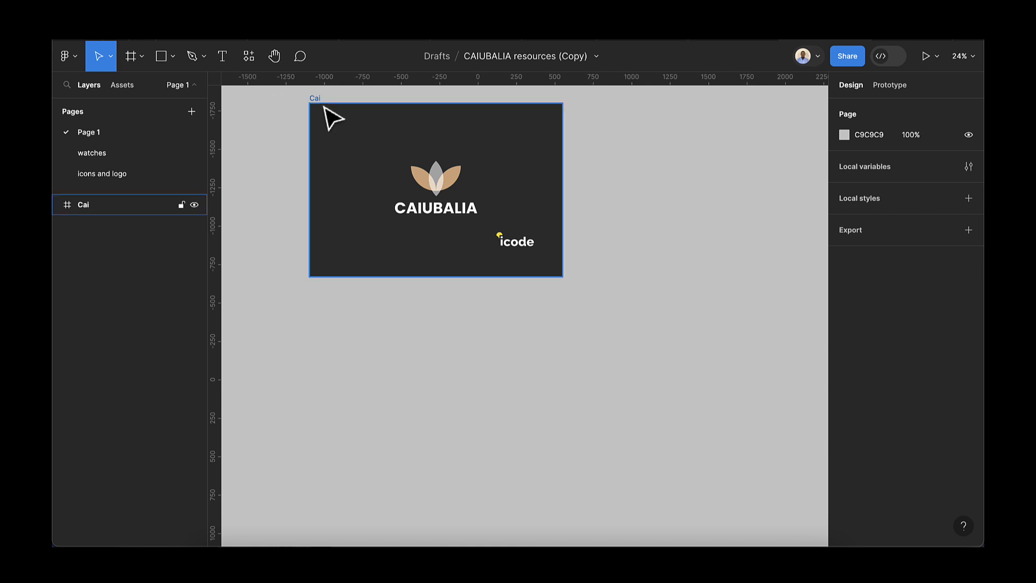
pyautogui.press('Escape')
pyautogui.click(129, 58)
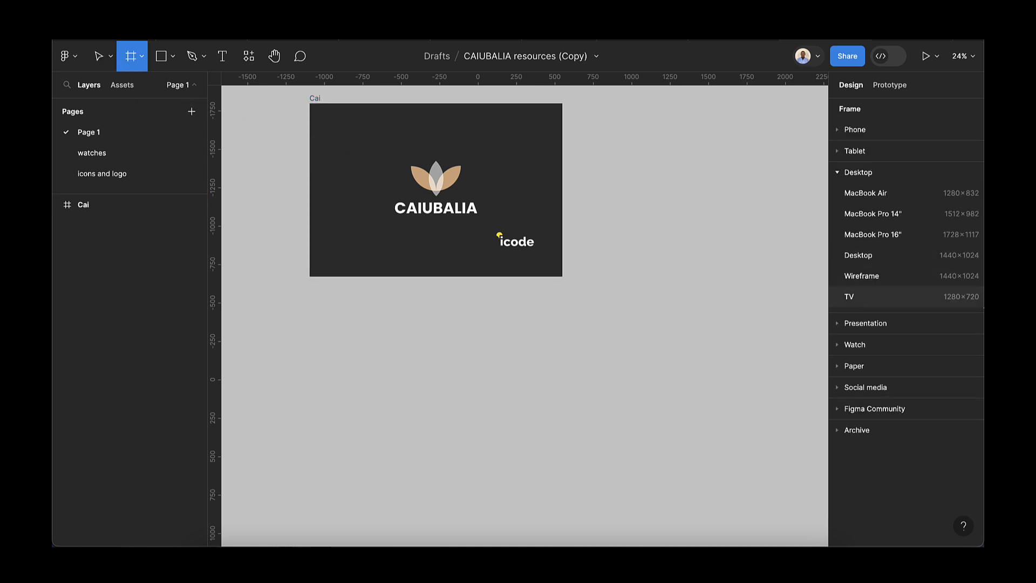
pyautogui.click(849, 194)
pyautogui.moveTo(712, 302); pyautogui.dragTo(446, 381)
pyautogui.scroll(5, 446, 383)
pyautogui.scroll(-3, 442, 378)
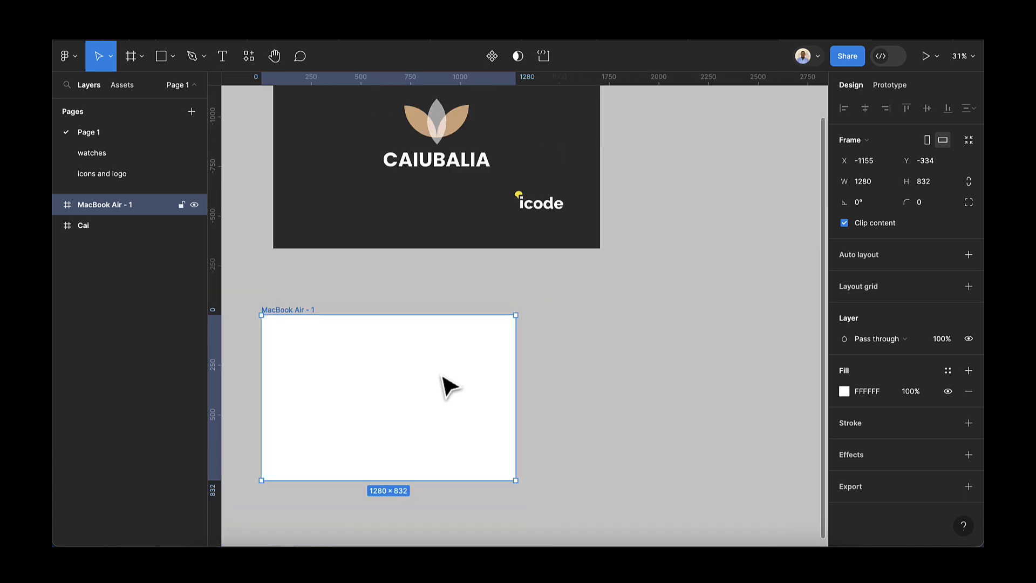
# - Fill the MacBook Air frame with the dark colour 2E2E2E sampled from the Cai frame's background
pyautogui.hscroll(-3, 442, 378)
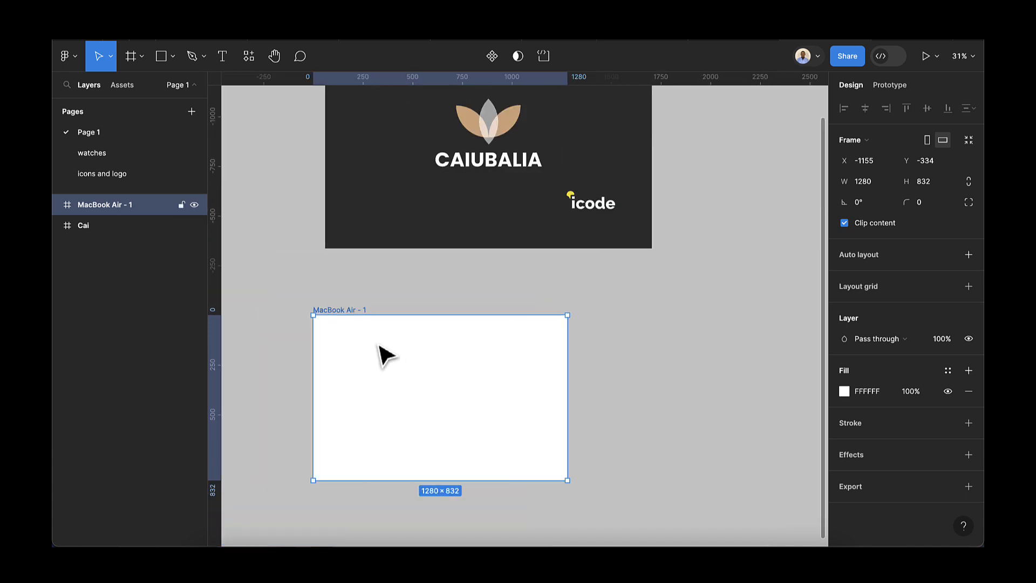
pyautogui.press('i')
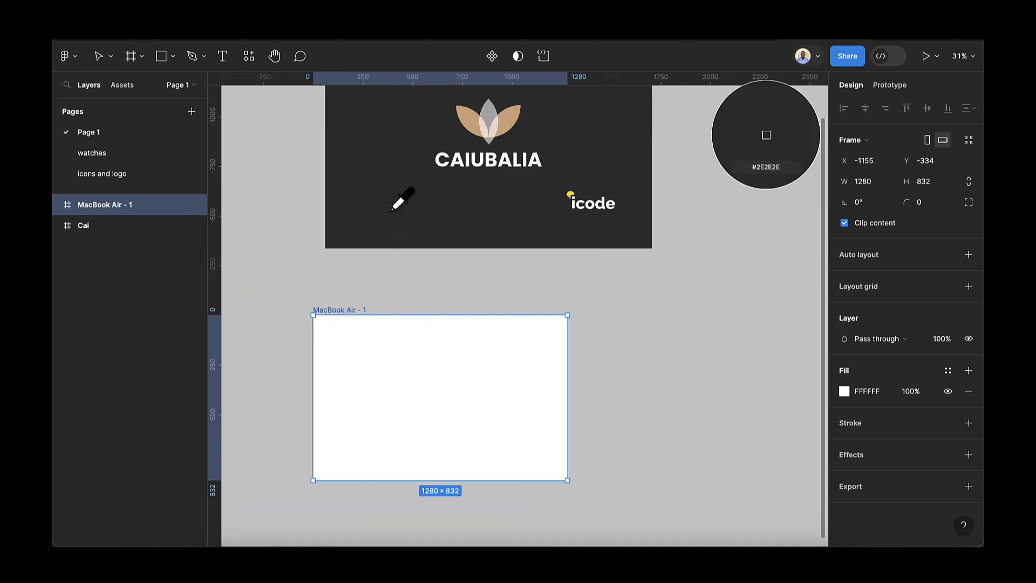
pyautogui.click(394, 212)
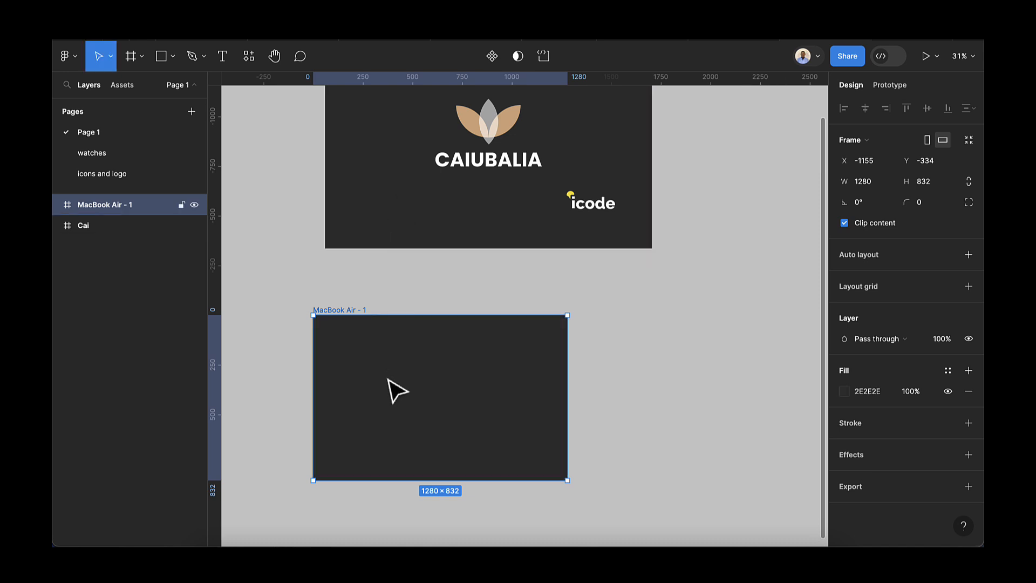
# - Add a layout grid to the MacBook Air frame and change its type to columns
pyautogui.scroll(5, 389, 379)
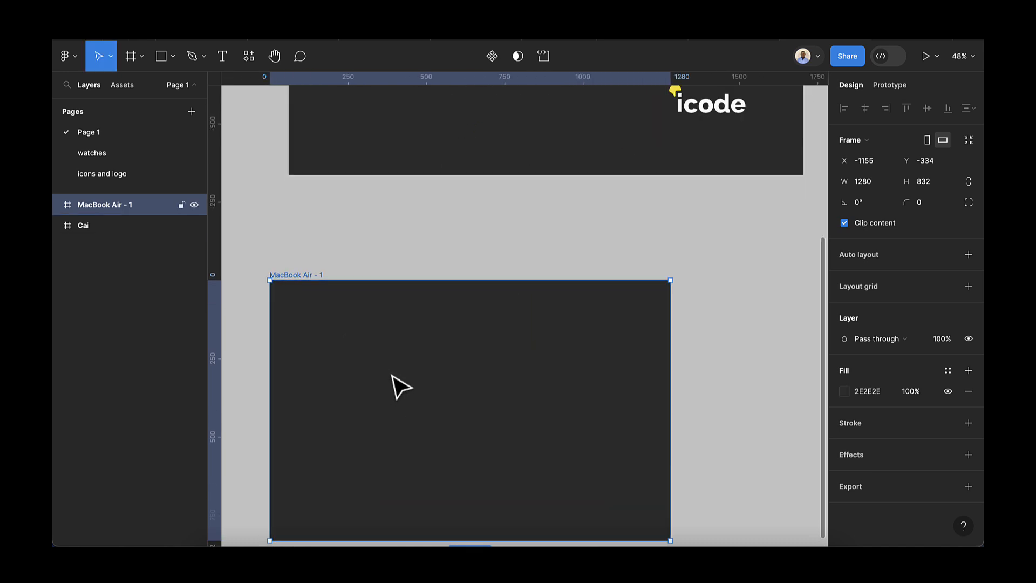
pyautogui.scroll(-3, 392, 377)
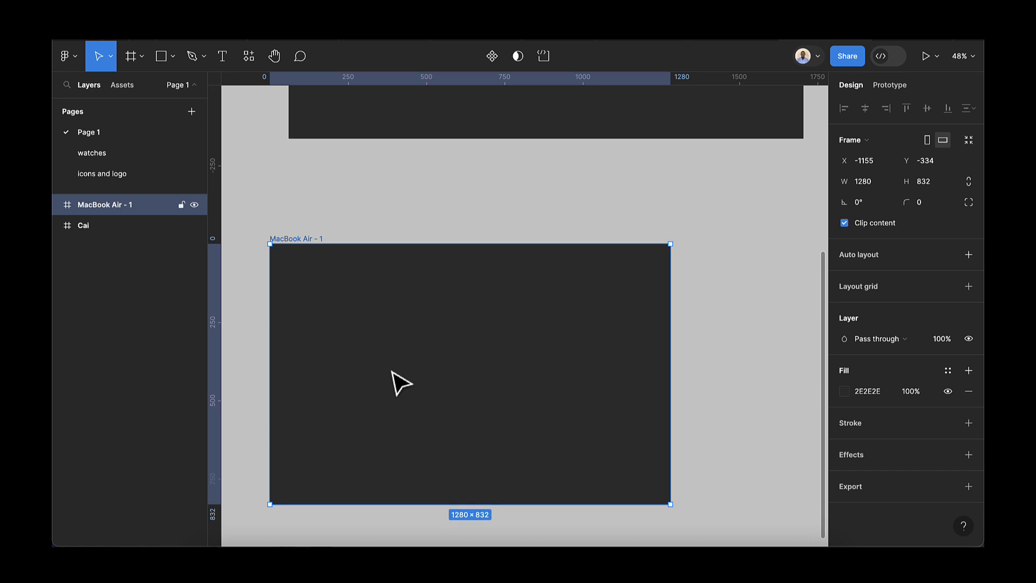
pyautogui.scroll(-8, 399, 383)
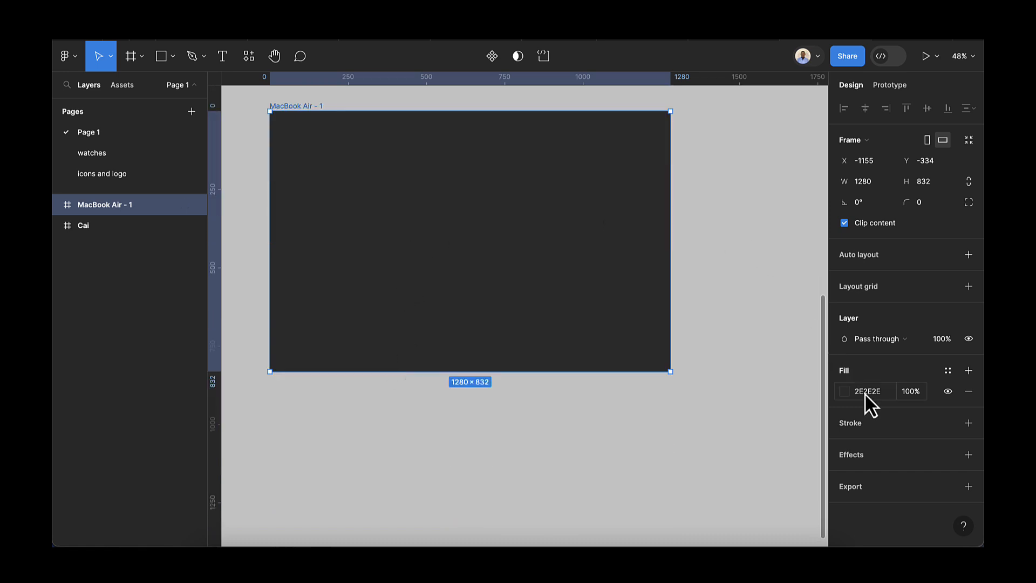
pyautogui.click(969, 286)
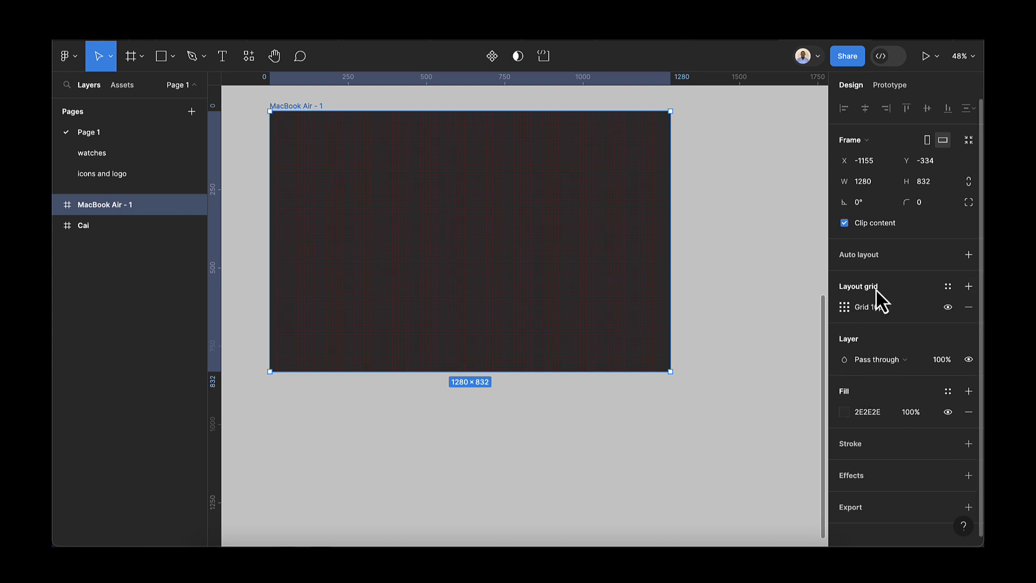
pyautogui.click(839, 307)
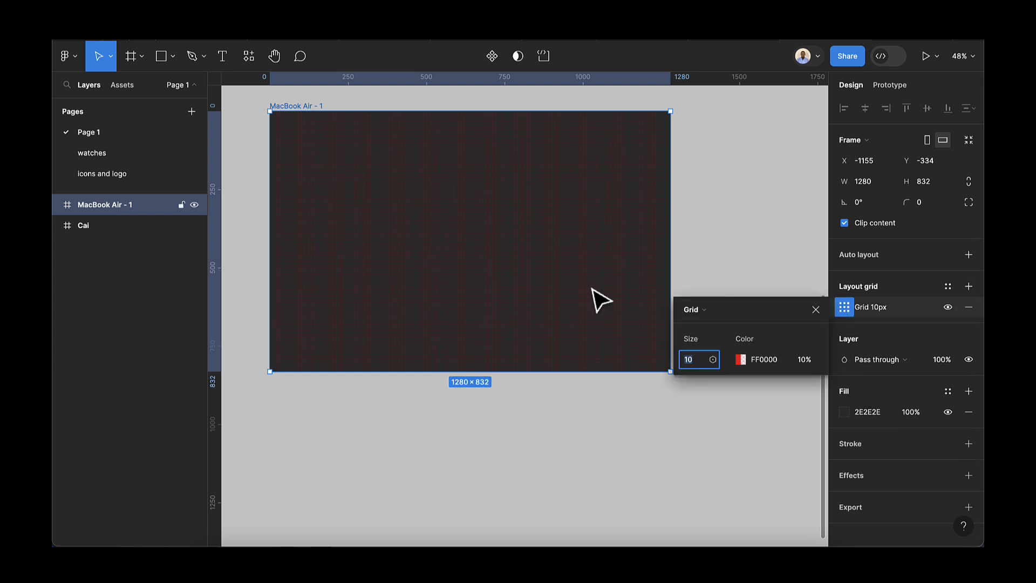
pyautogui.click(697, 308)
pyautogui.click(713, 324)
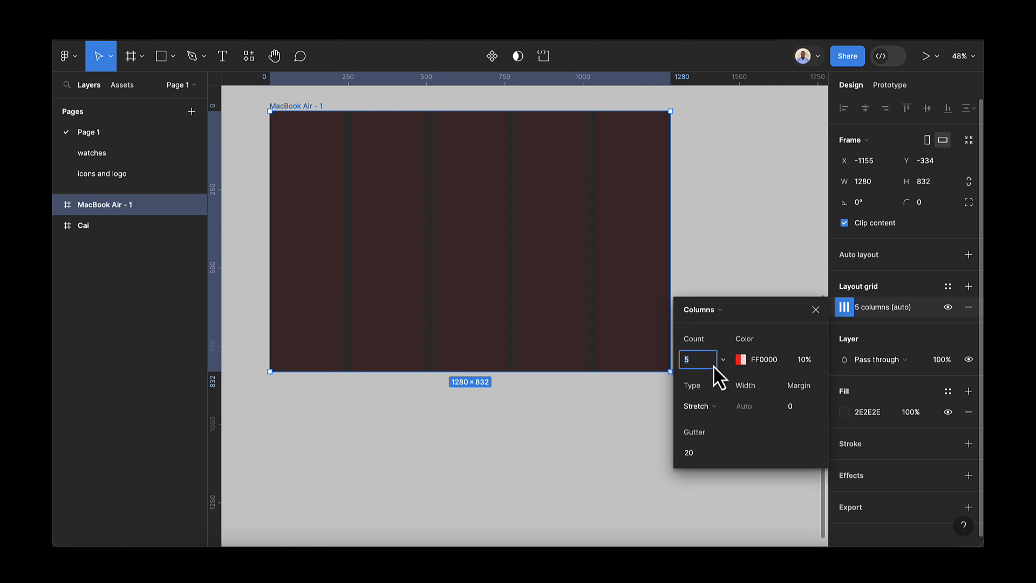
# - Set the layout grid to 12 centred columns with a width of 64 and a gutter of 32
pyautogui.write('12')
pyautogui.press('Return')
pyautogui.click(708, 405)
pyautogui.click(708, 389)
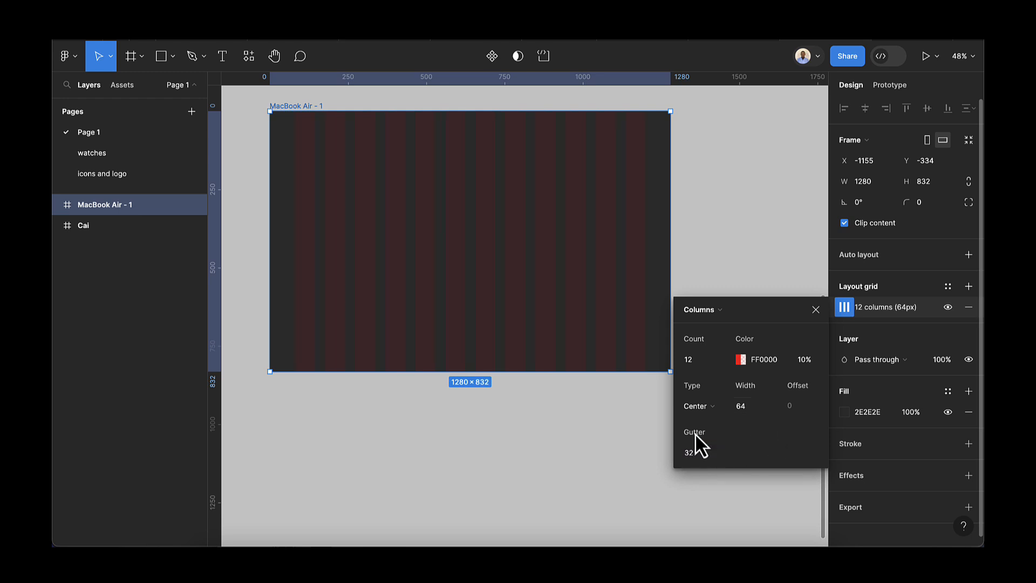
# - Check in the view options whether rulers are enabled
pyautogui.scroll(5, 301, 134)
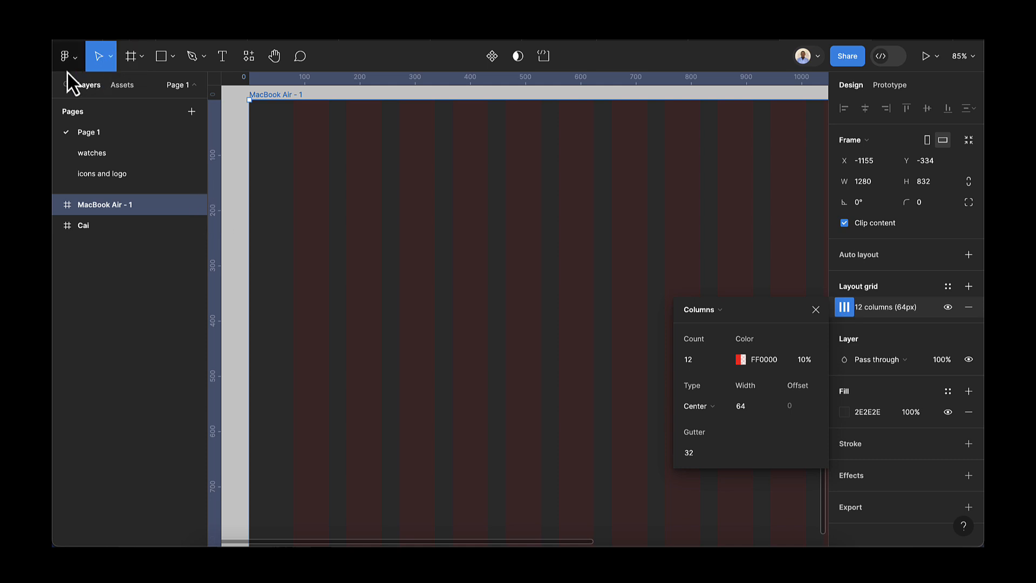
pyautogui.click(69, 56)
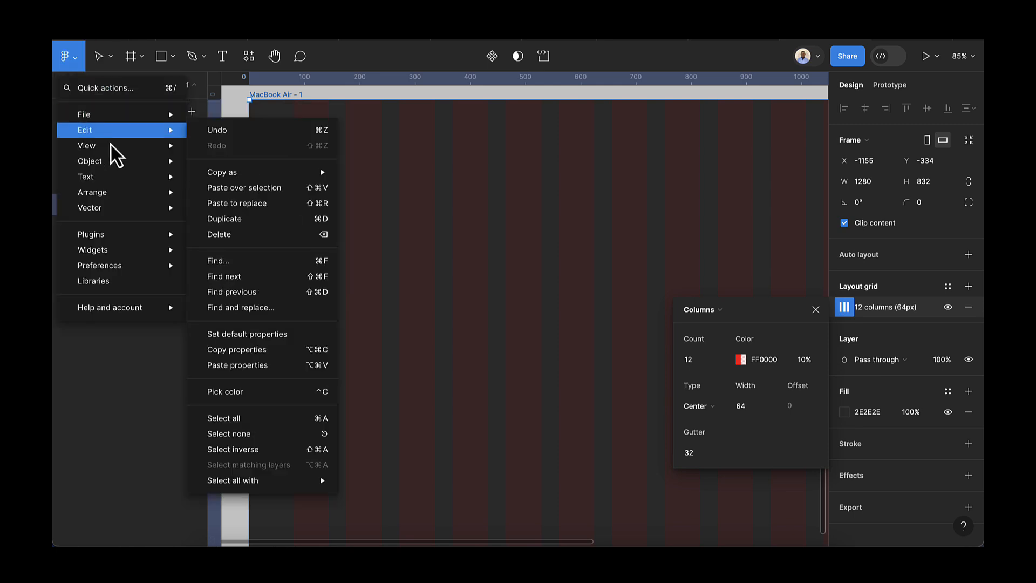
pyautogui.moveTo(111, 146)
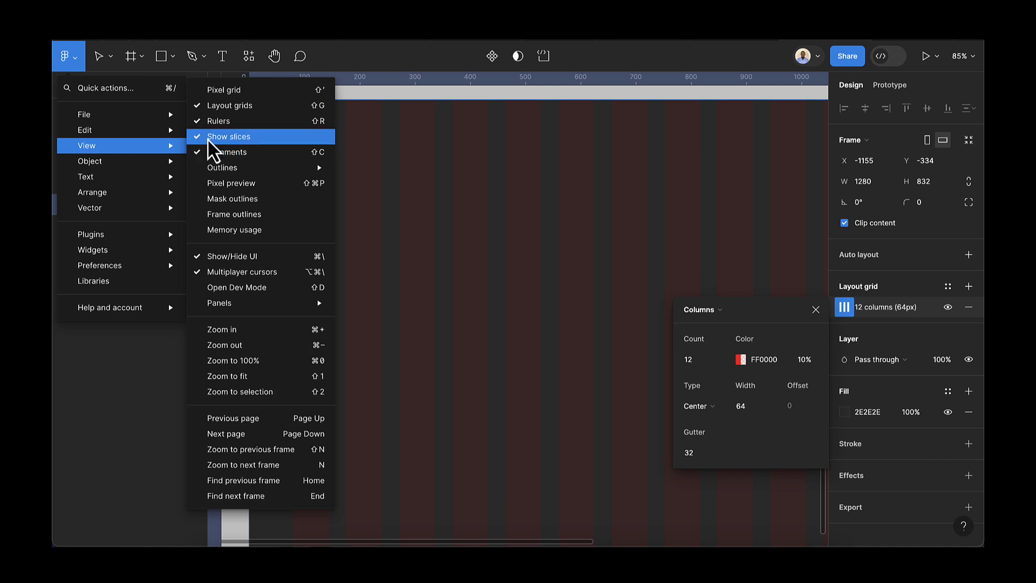
pyautogui.click(397, 169)
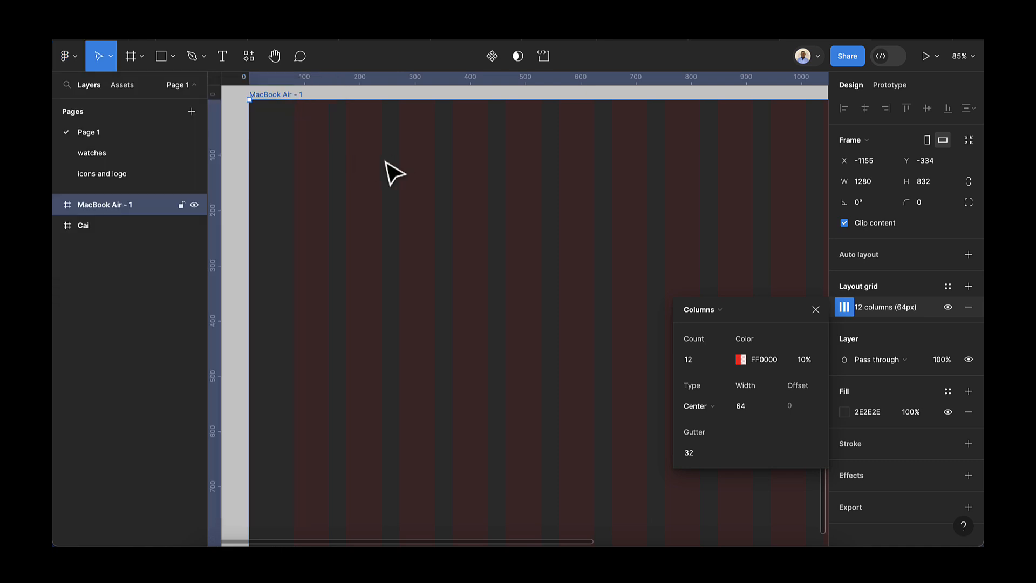
# - Place a vertical guide in the MacBook Air frame on the left edge of the first grid column
pyautogui.moveTo(215, 262); pyautogui.dragTo(304, 260)
pyautogui.scroll(1, 292, 259)
pyautogui.scroll(10, 292, 259)
# - Place a second vertical guide at 1200, on the right edge of the last grid column
pyautogui.hotkey('shift', '2')
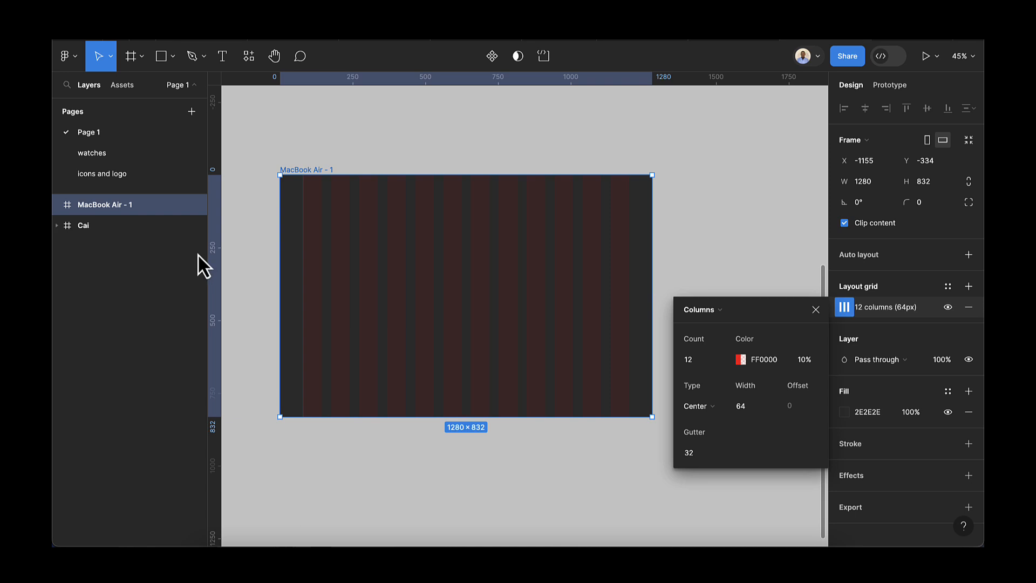
pyautogui.moveTo(209, 256); pyautogui.dragTo(642, 280)
pyautogui.scroll(5, 637, 292)
pyautogui.scroll(5, 622, 280)
pyautogui.scroll(3, 620, 279)
pyautogui.scroll(-2, 625, 301)
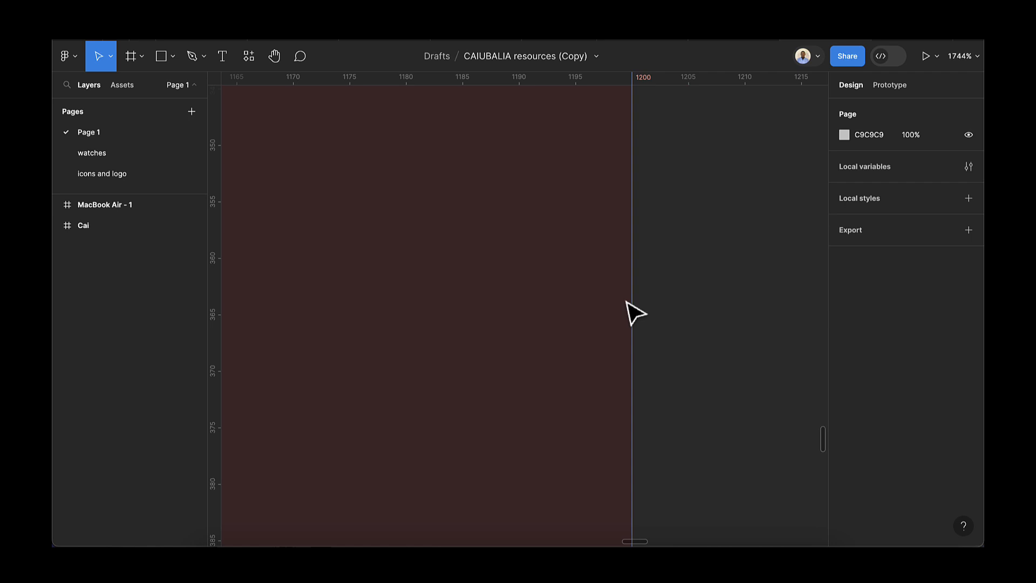
# - Hide the 12-column layout grid of the MacBook Air frame
pyautogui.scroll(-10, 632, 313)
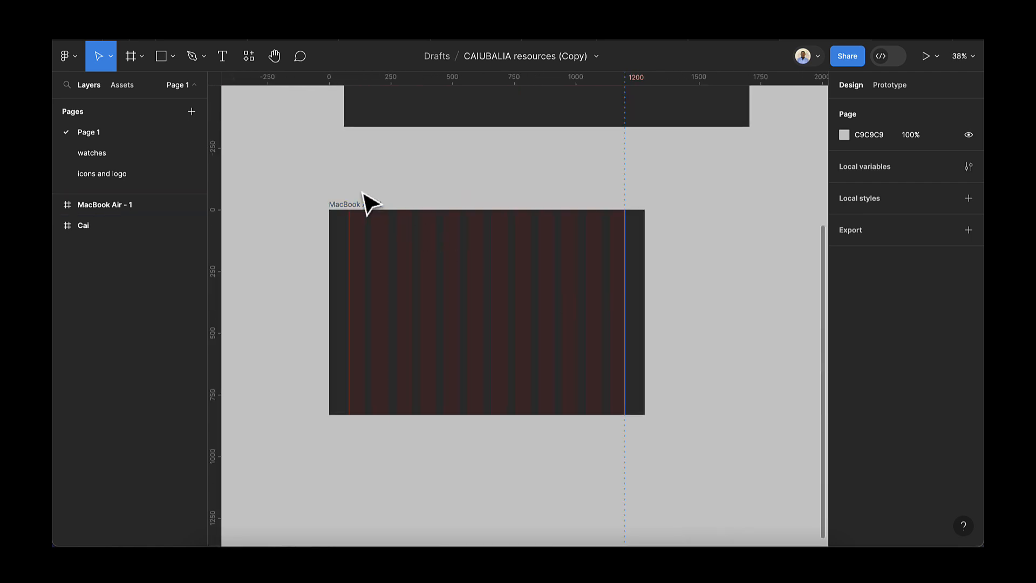
pyautogui.click(357, 205)
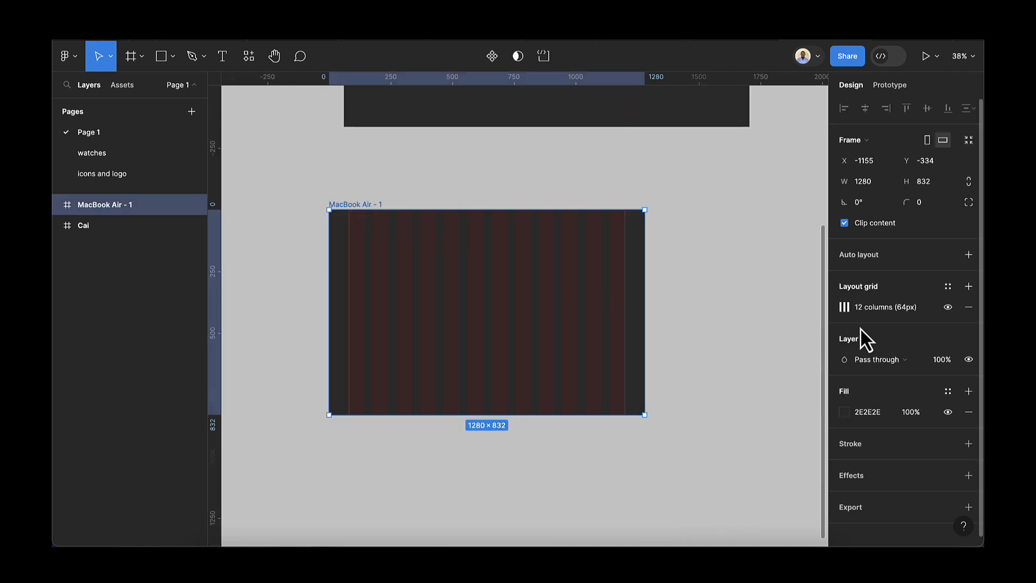
pyautogui.click(948, 306)
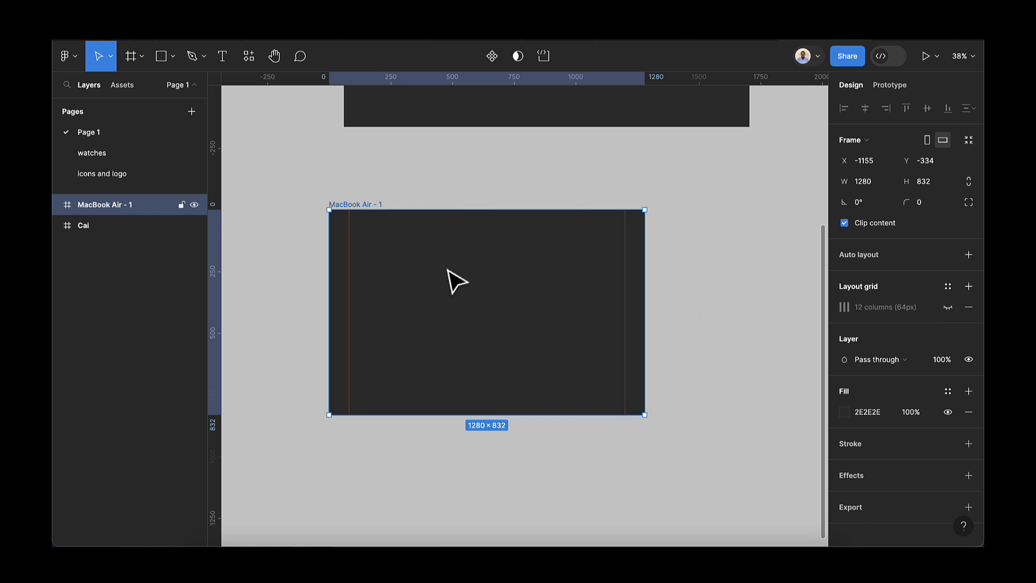
# - Copy the logo and the row of account, search and bag icons from the icons and logo page into the MacBook Air frame on Page 1
pyautogui.scroll(2, 453, 278)
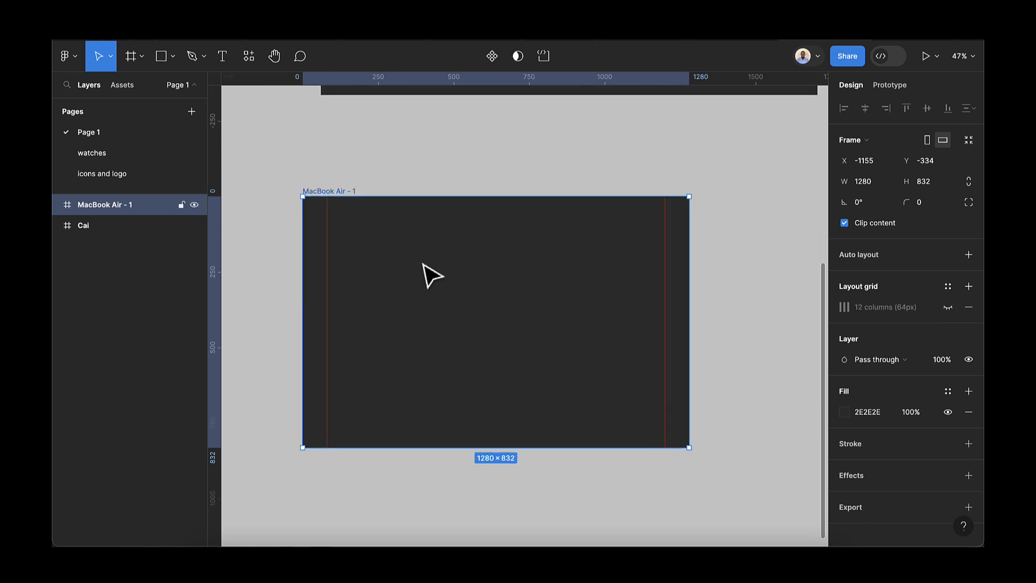
pyautogui.click(97, 172)
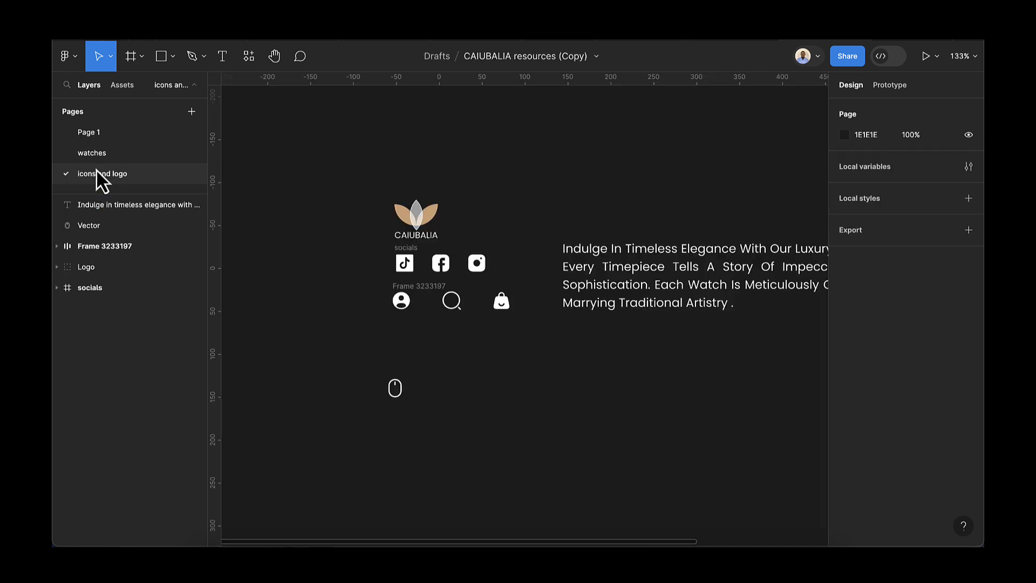
pyautogui.click(427, 233)
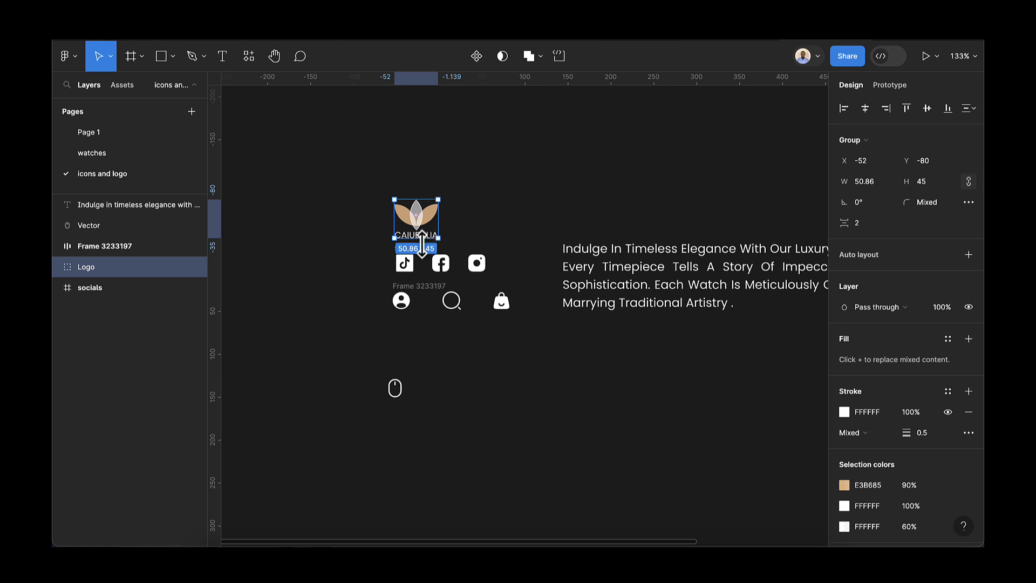
pyautogui.keyDown('shift'); pyautogui.click(421, 291); pyautogui.keyUp('shift')
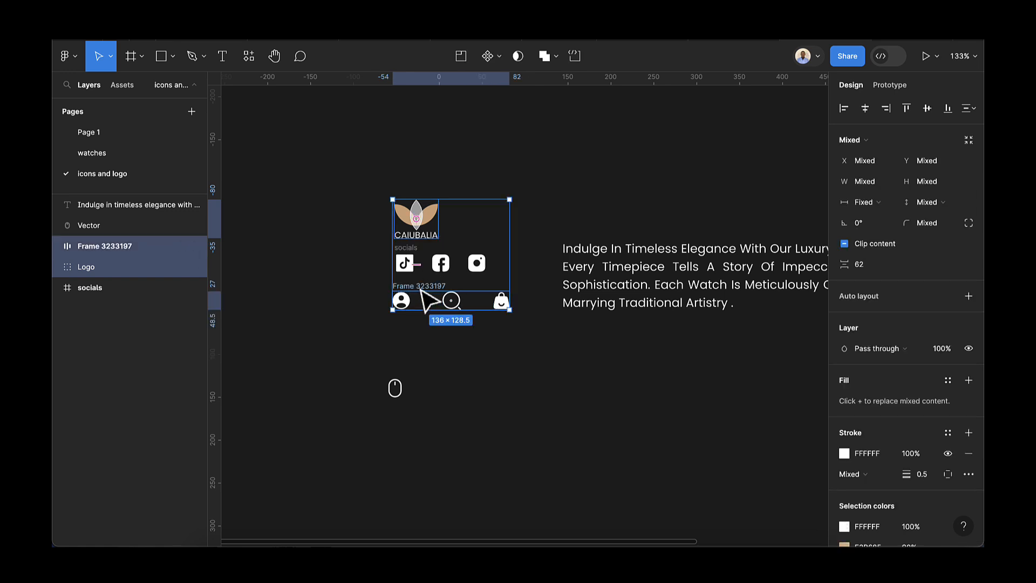
pyautogui.click(117, 152)
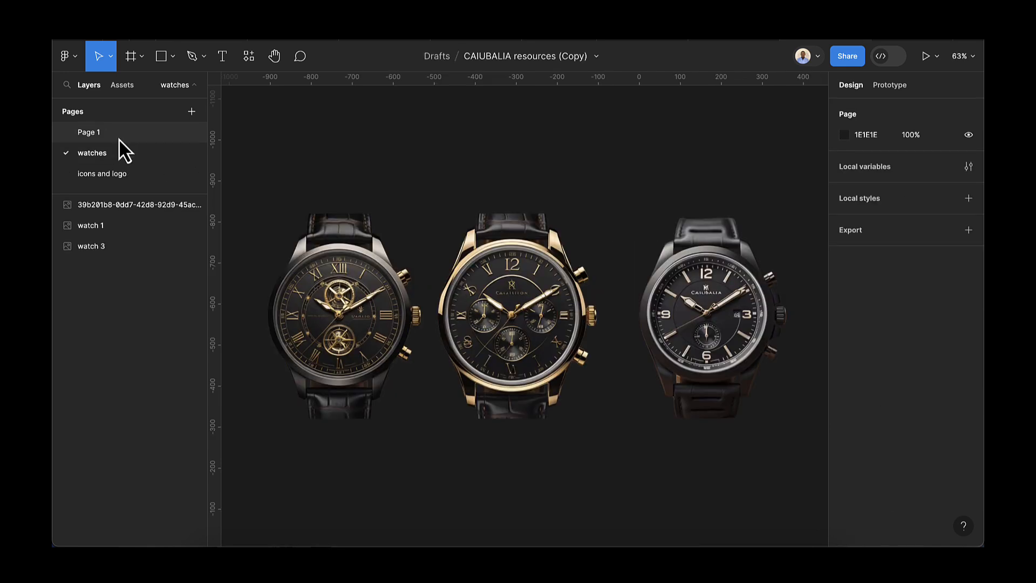
pyautogui.click(117, 135)
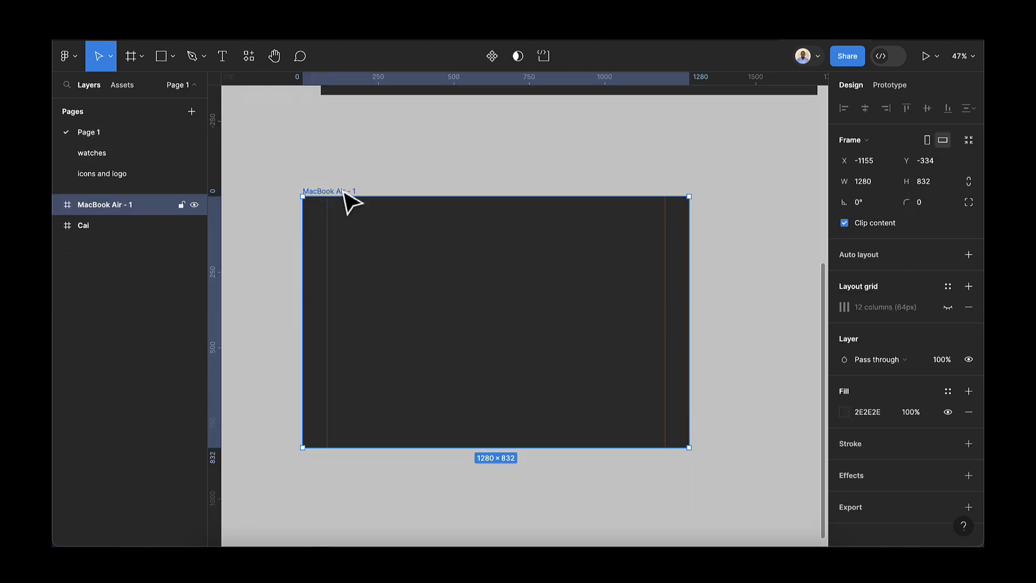
pyautogui.hotkey('ctrl', 'v')
# - Move the logo to the frame's upper-left corner at about X 95, Y 33, and the icon row to the upper right at about X 1048, Y 27
pyautogui.scroll(3, 423, 254)
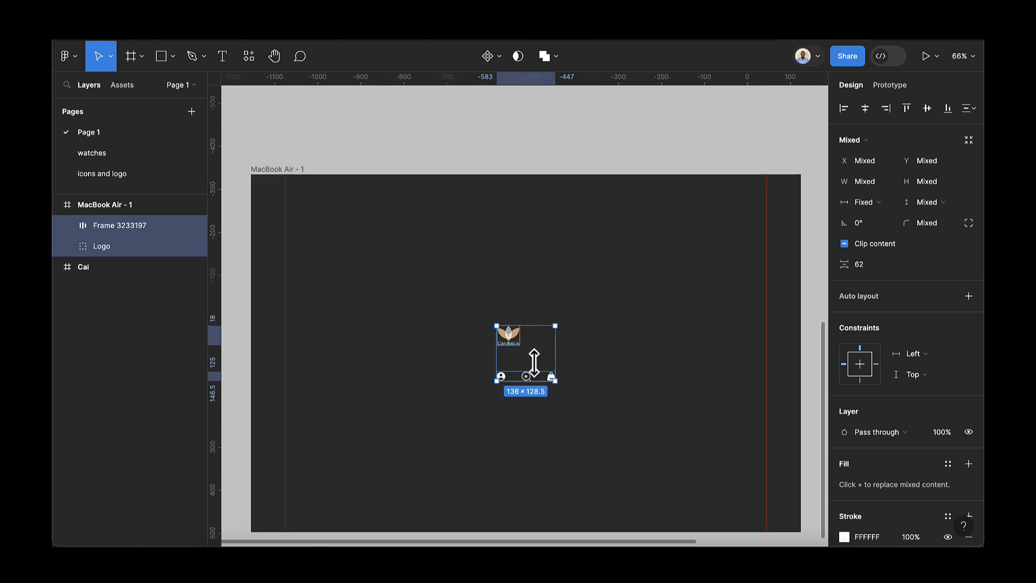
pyautogui.click(543, 326)
pyautogui.click(518, 349)
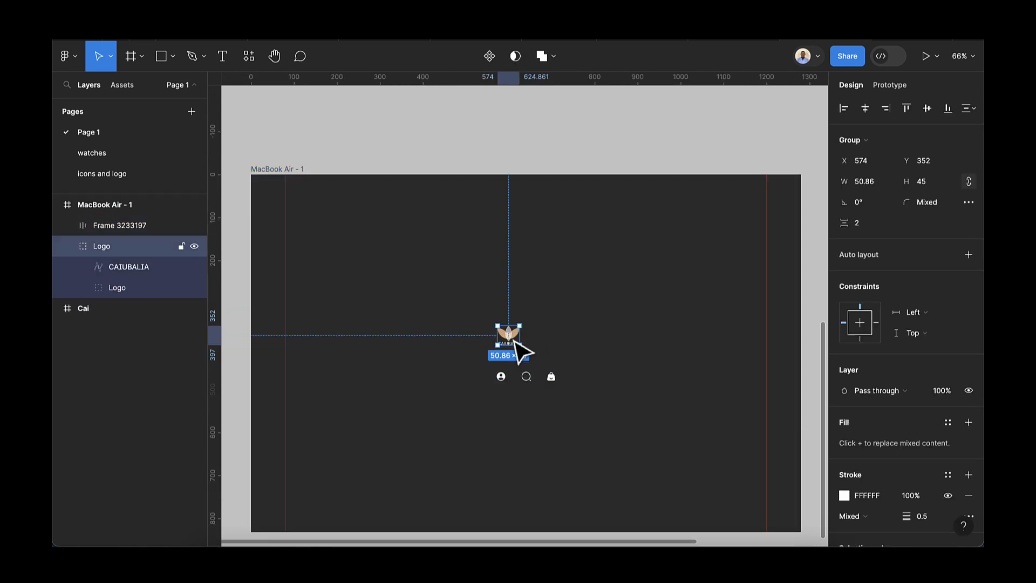
pyautogui.moveTo(510, 338); pyautogui.dragTo(308, 204)
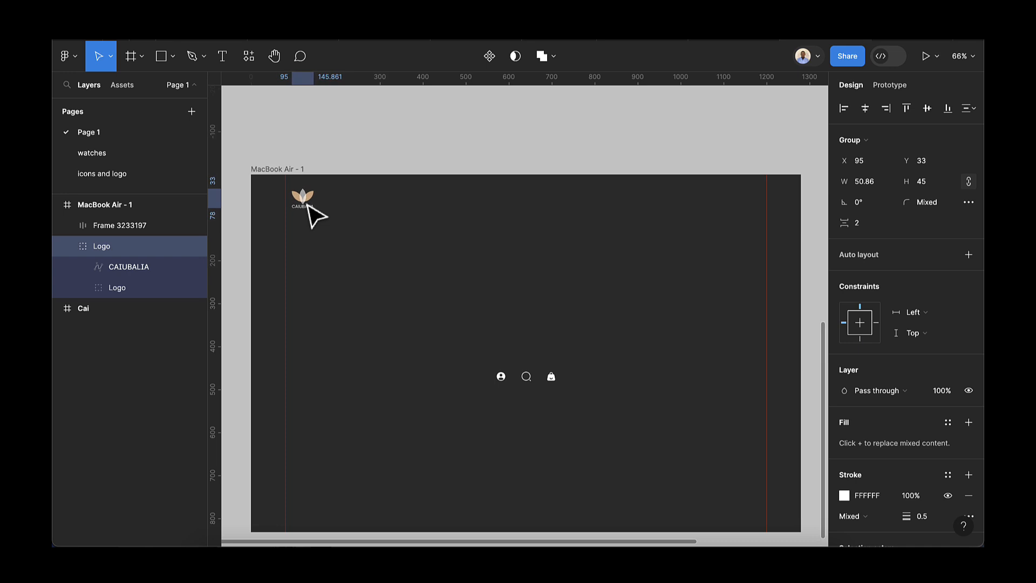
pyautogui.click(548, 380)
pyautogui.moveTo(548, 379); pyautogui.dragTo(752, 196)
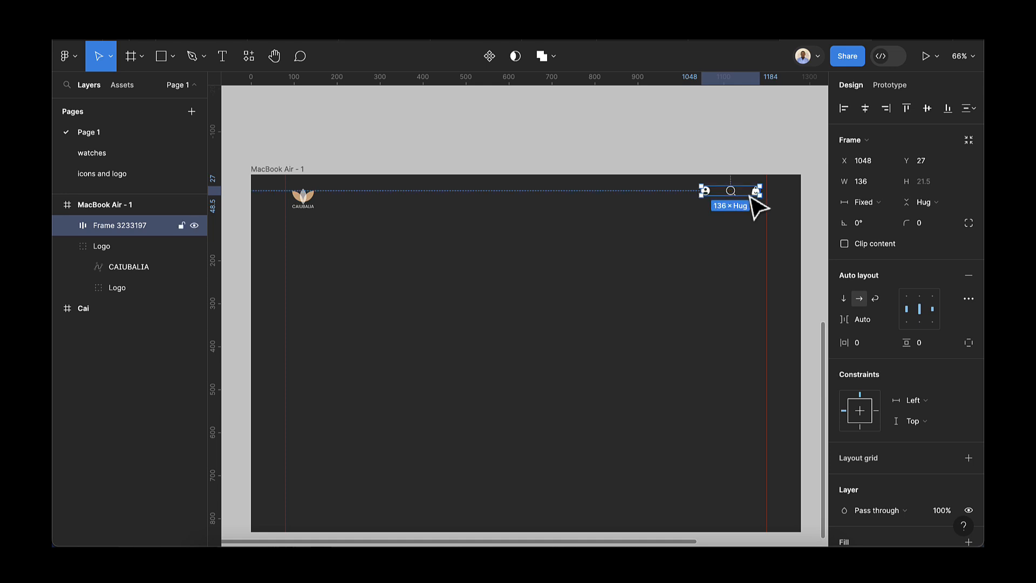
# - Add a white text layer reading "Men" in the frame below the header icons, at about X 668, Y 109
pyautogui.click(221, 60)
pyautogui.click(538, 222)
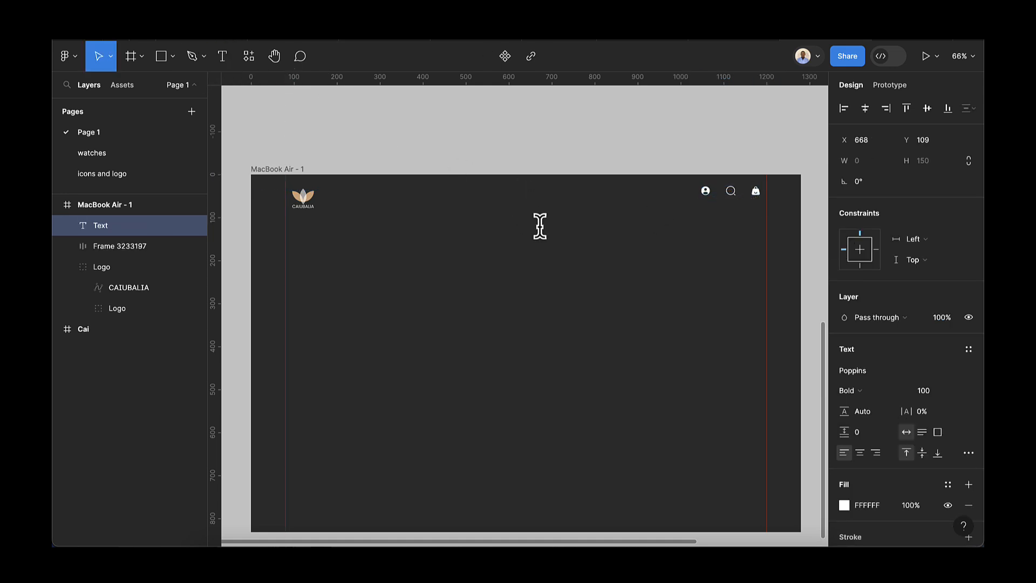
pyautogui.write('H')
pyautogui.press('BackSpace')
pyautogui.write('Men')
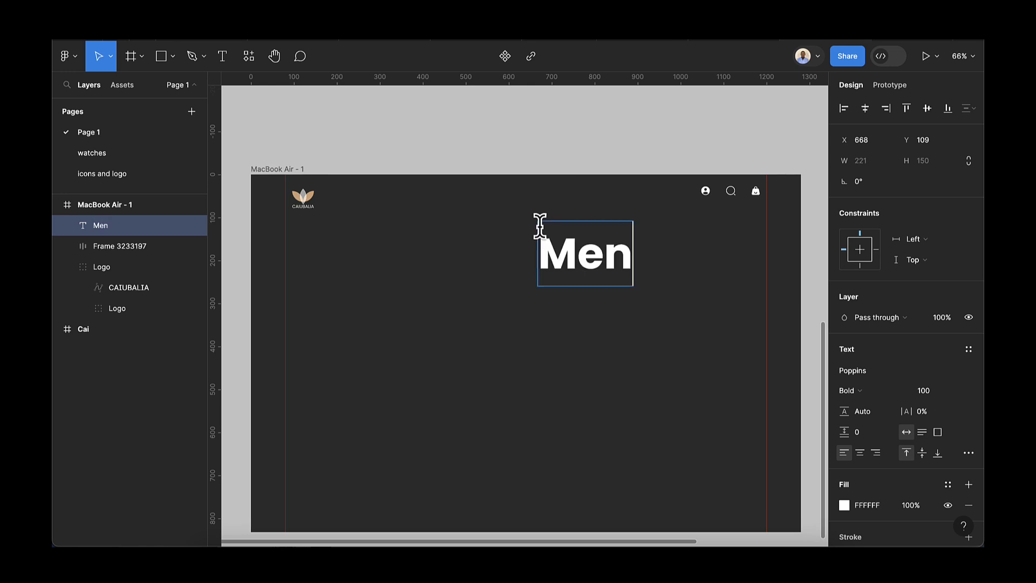
pyautogui.press('Escape')
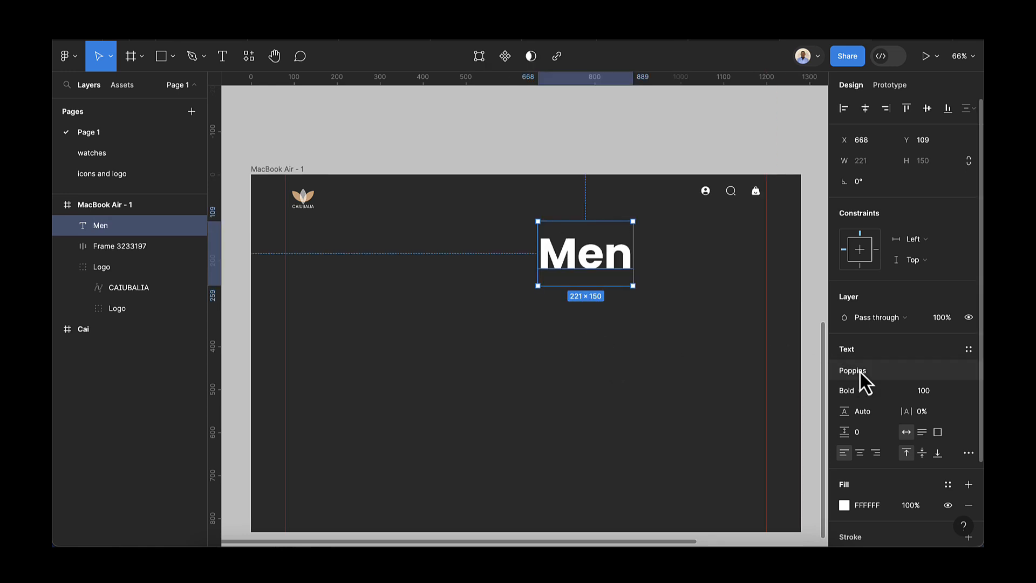
# - Set the "Men" text to font size 16 and Medium weight
pyautogui.click(928, 394)
pyautogui.write('16')
pyautogui.press('Return')
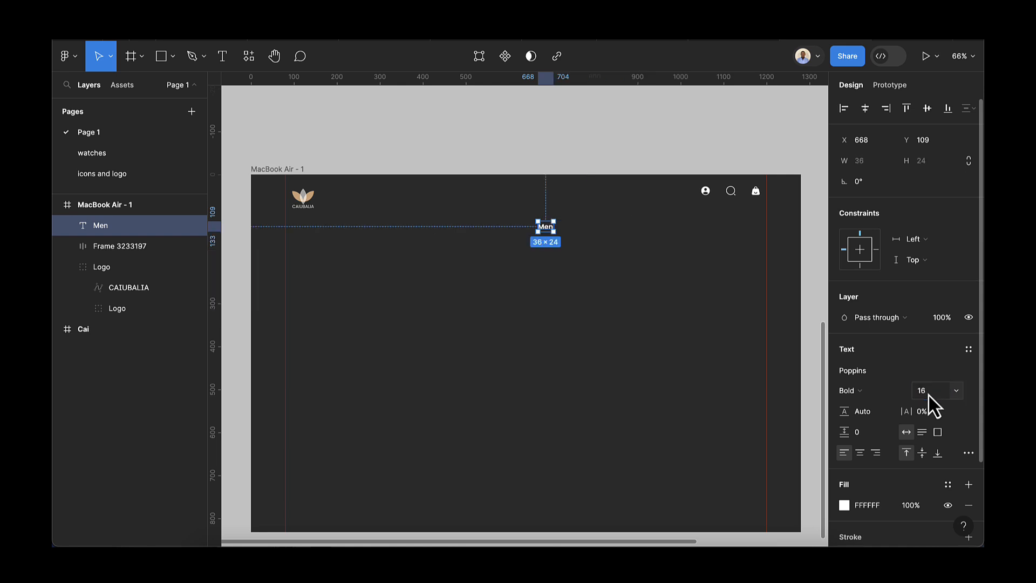
pyautogui.click(882, 398)
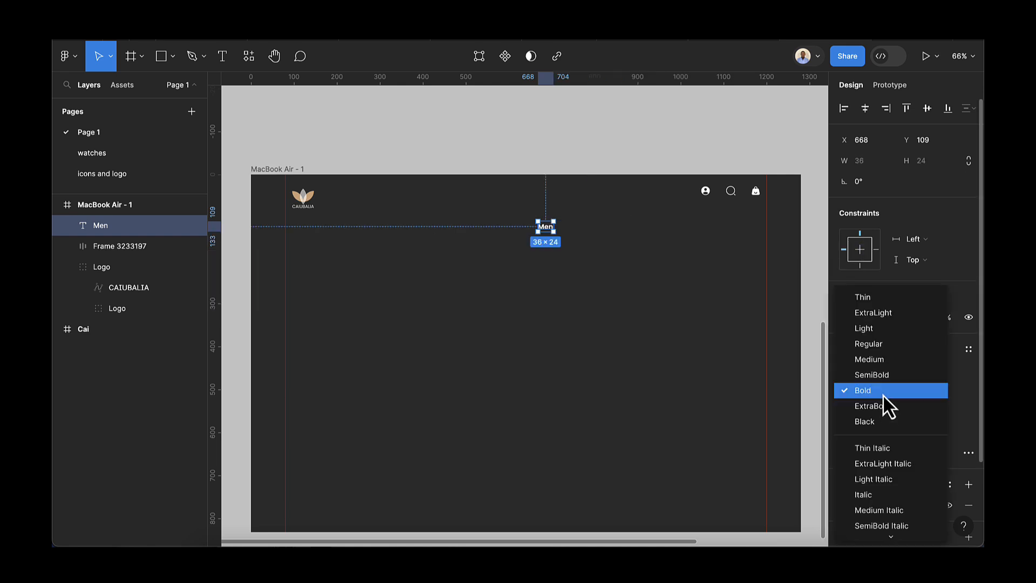
pyautogui.click(878, 361)
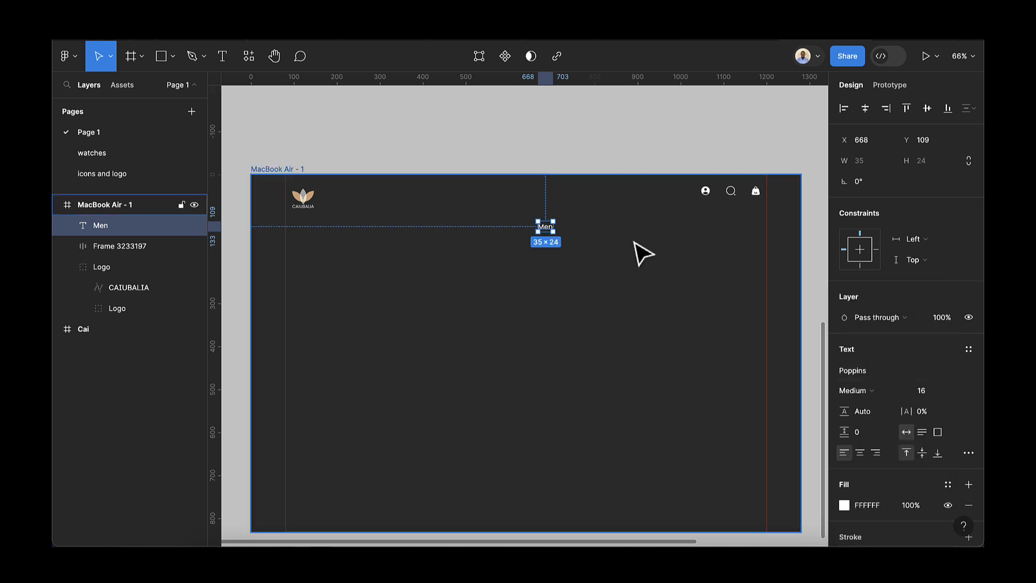
# - Move "Men" up into the header at about X 741, Y 30, and place a copy reading "WoMen" beside it at about X 807
pyautogui.scroll(5, 606, 250)
pyautogui.moveTo(459, 221); pyautogui.dragTo(593, 157)
pyautogui.hotkey('ctrl', 'd')
pyautogui.doubleClick(583, 141)
pyautogui.click(577, 134)
pyautogui.write('WoMen')
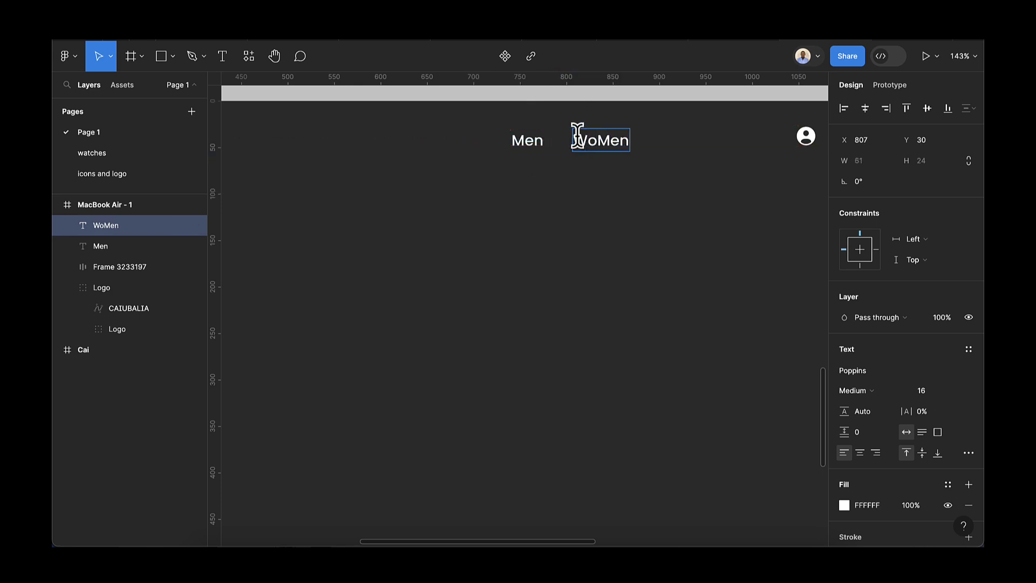
pyautogui.press('Escape')
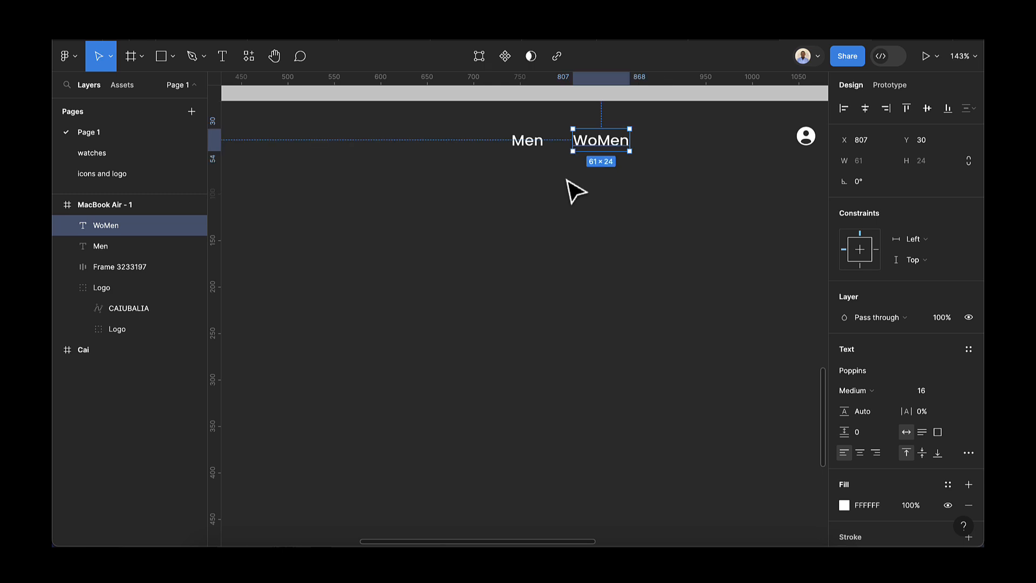
# - Set the letter case of both the Men and WoMen texts to uppercase
pyautogui.keyDown('shift'); pyautogui.click(531, 143); pyautogui.keyUp('shift')
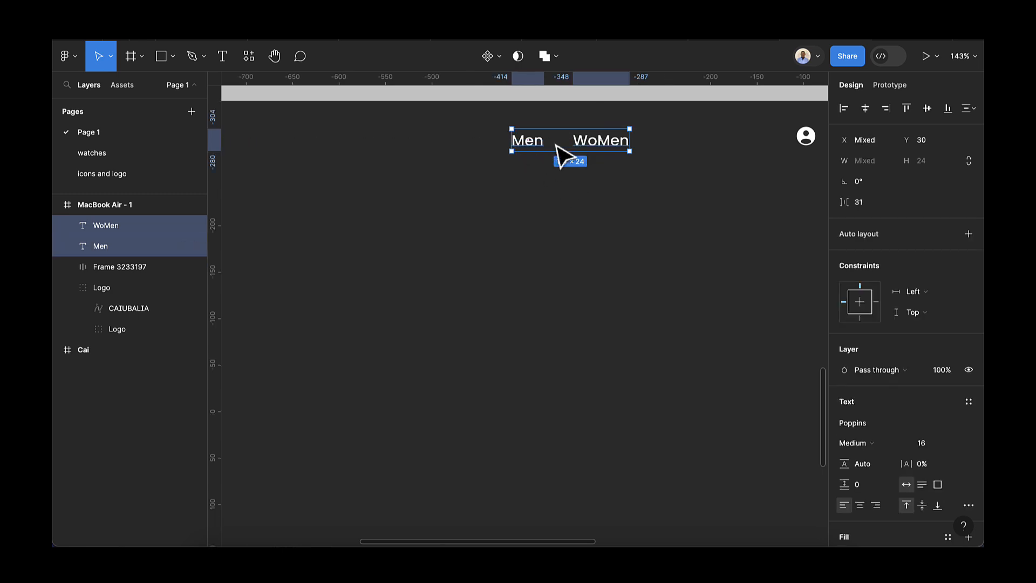
pyautogui.scroll(-2, 971, 461)
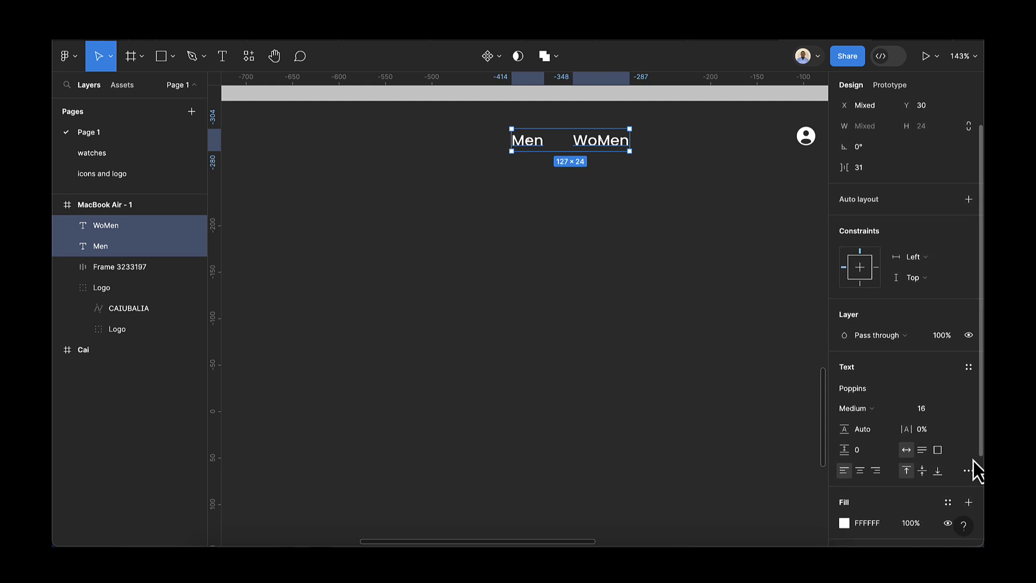
pyautogui.click(967, 471)
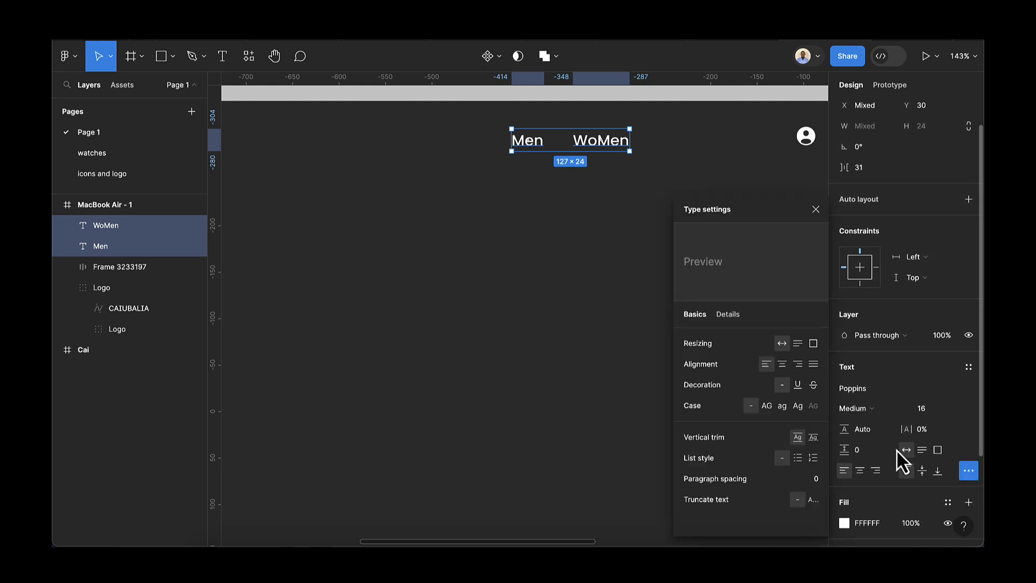
pyautogui.click(767, 405)
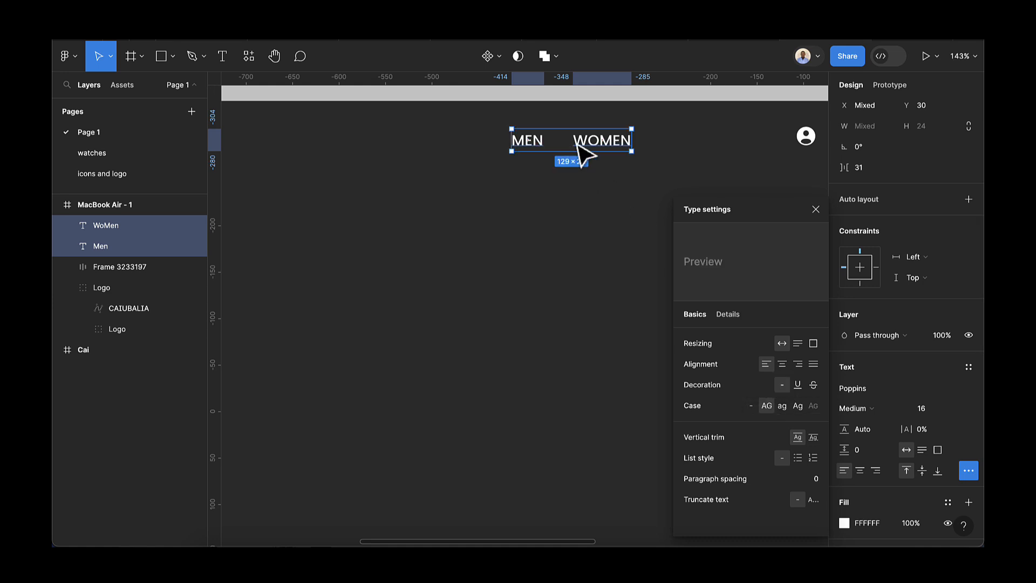
pyautogui.click(596, 211)
# - Wrap the MEN and WOMEN texts in a horizontal auto layout with an item spacing of 32
pyautogui.scroll(-5, 636, 184)
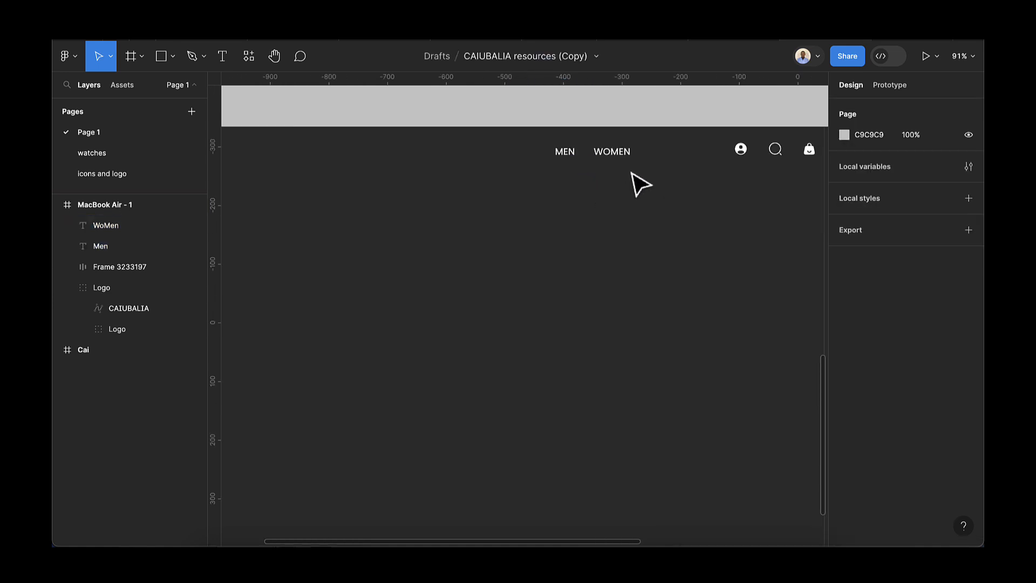
pyautogui.click(605, 171)
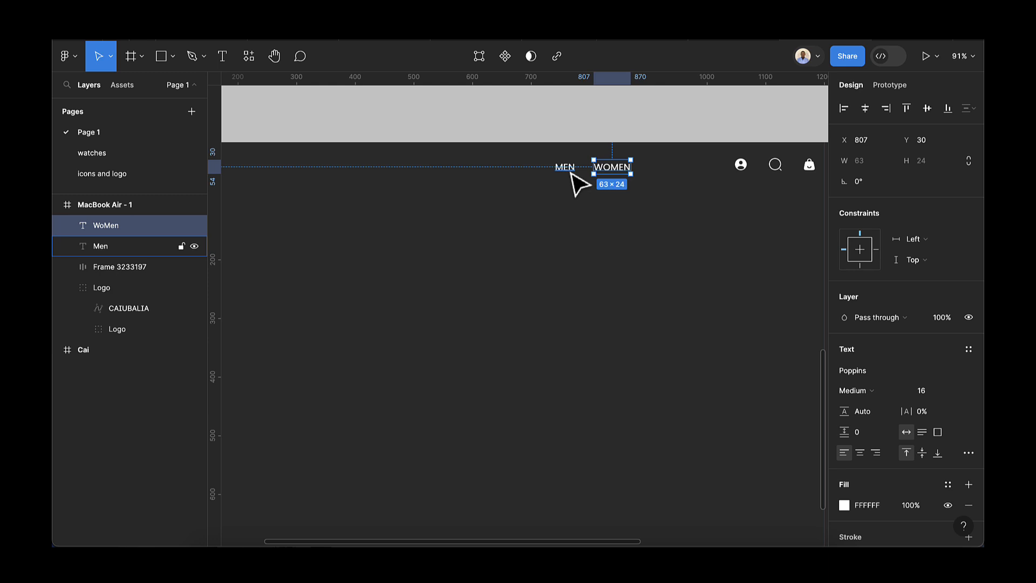
pyautogui.keyDown('shift'); pyautogui.click(571, 172); pyautogui.keyUp('shift')
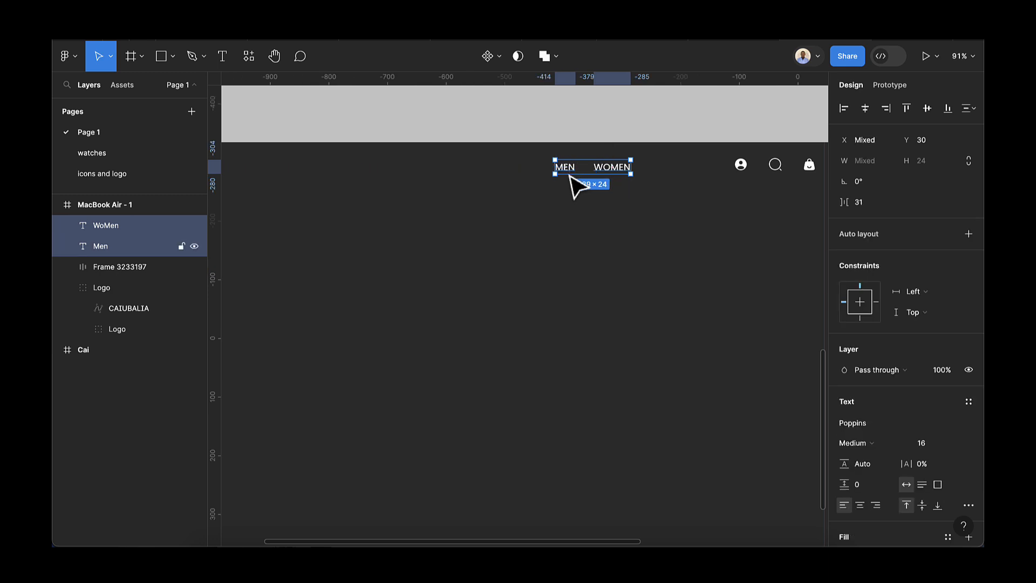
pyautogui.hotkey('shift', 'a')
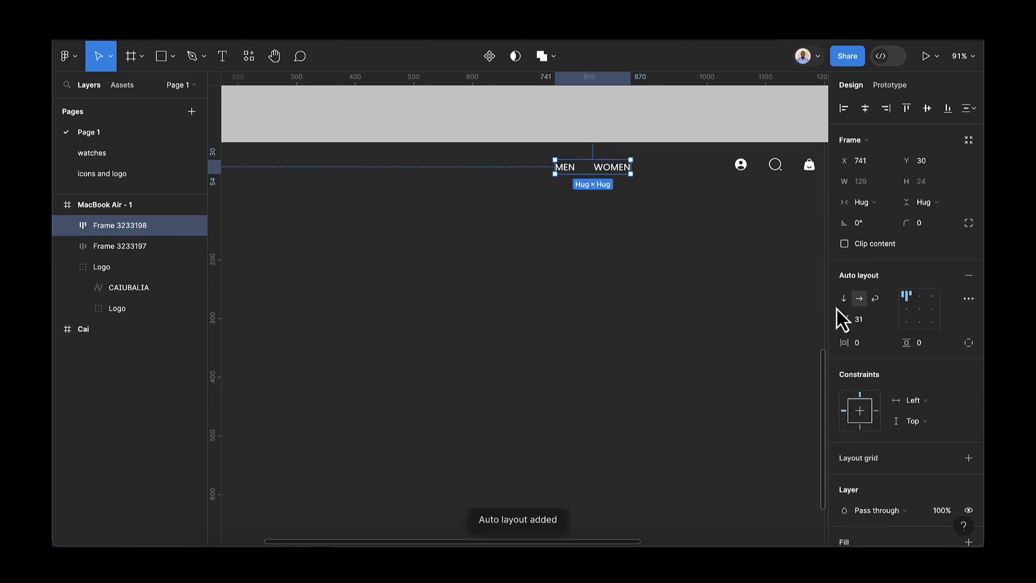
pyautogui.click(871, 322)
pyautogui.press('BackSpace')
pyautogui.write('2')
pyautogui.press('Return')
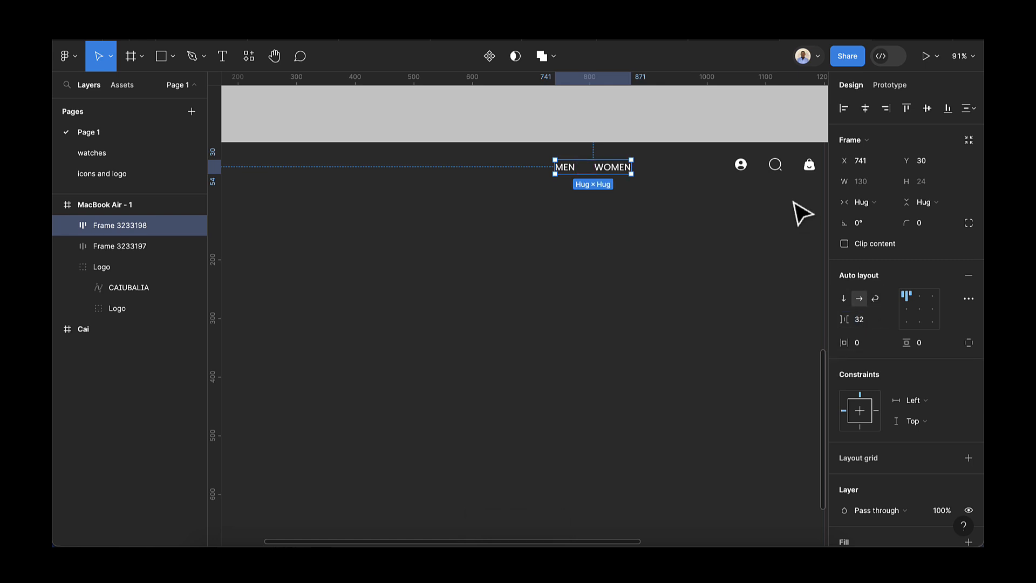
# - Set the item spacing of the account, search and bag icon row to 32
pyautogui.hscroll(5, 802, 213)
pyautogui.click(592, 169)
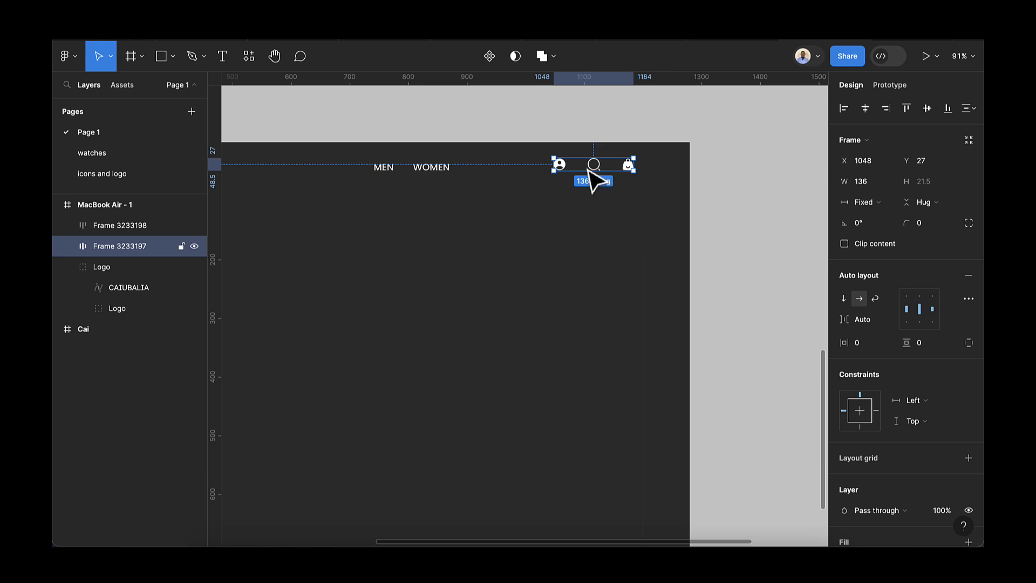
pyautogui.click(870, 320)
pyautogui.write('32')
pyautogui.press('Return')
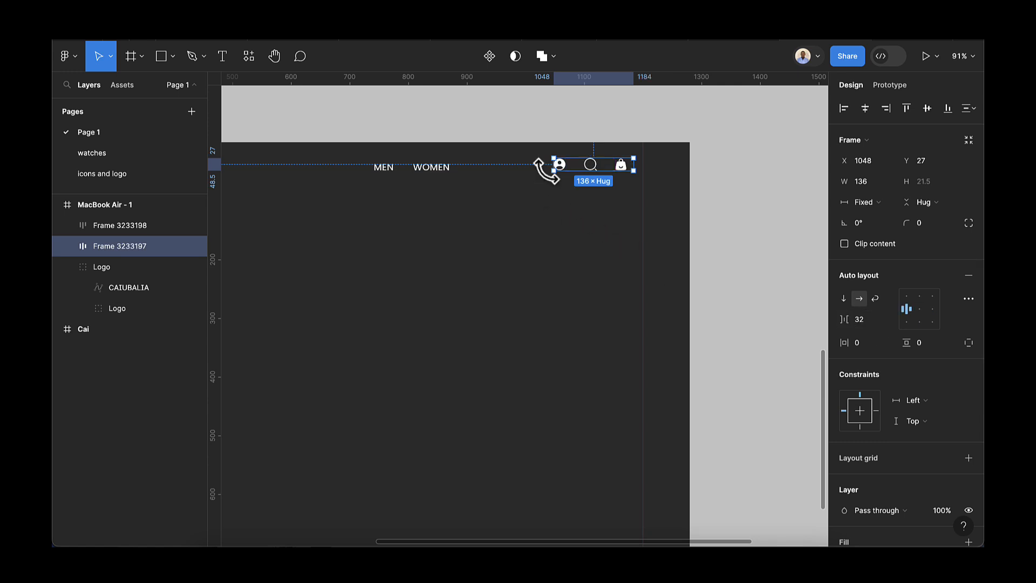
# - Combine the MEN/WOMEN links and the icon row in one horizontal auto layout, centre-aligned with an item spacing of 64
pyautogui.click(545, 203)
pyautogui.click(561, 171)
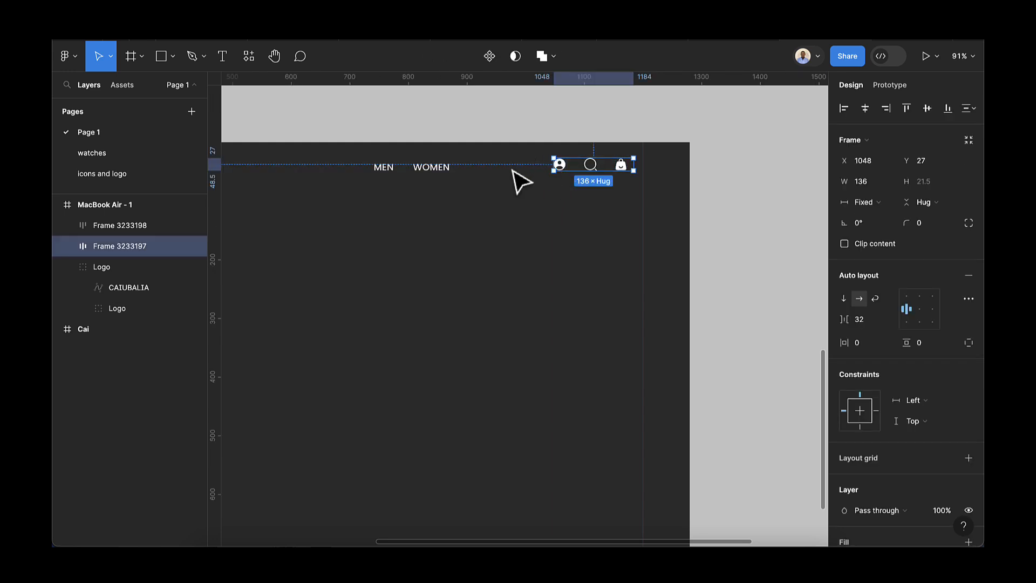
pyautogui.keyDown('shift'); pyautogui.click(422, 170); pyautogui.keyUp('shift')
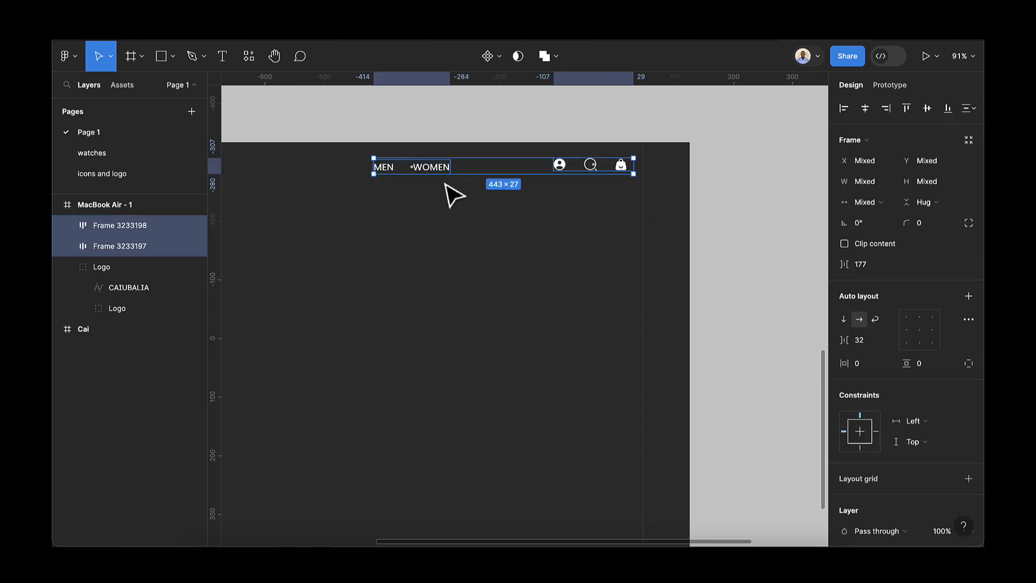
pyautogui.hotkey('shift', 'a')
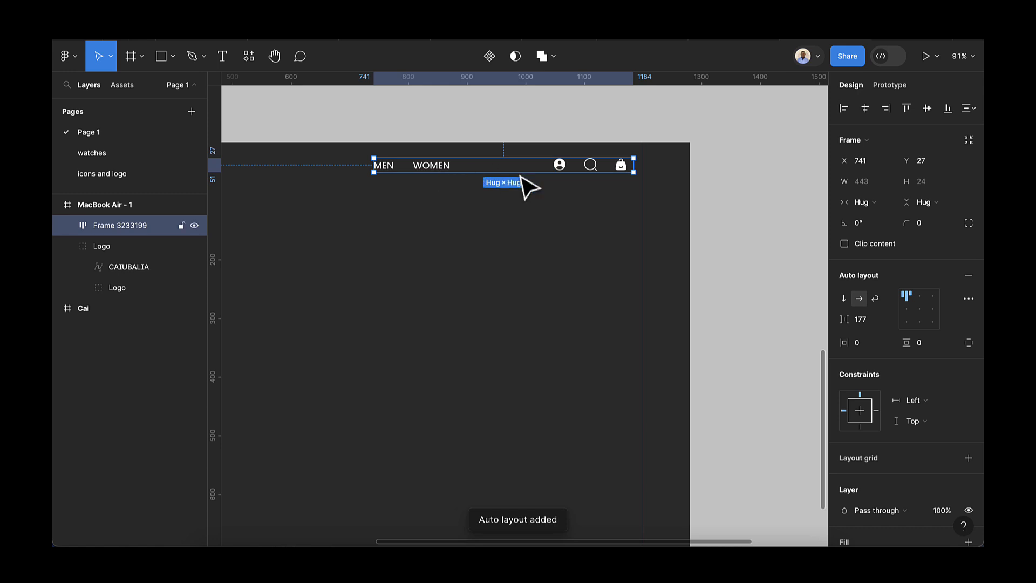
pyautogui.click(922, 311)
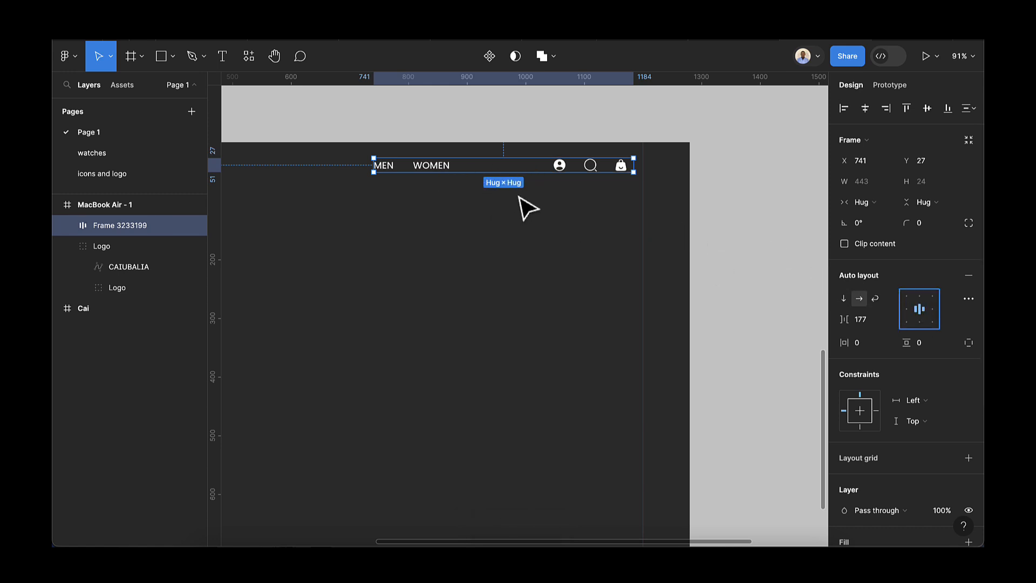
pyautogui.click(872, 322)
pyautogui.write('64')
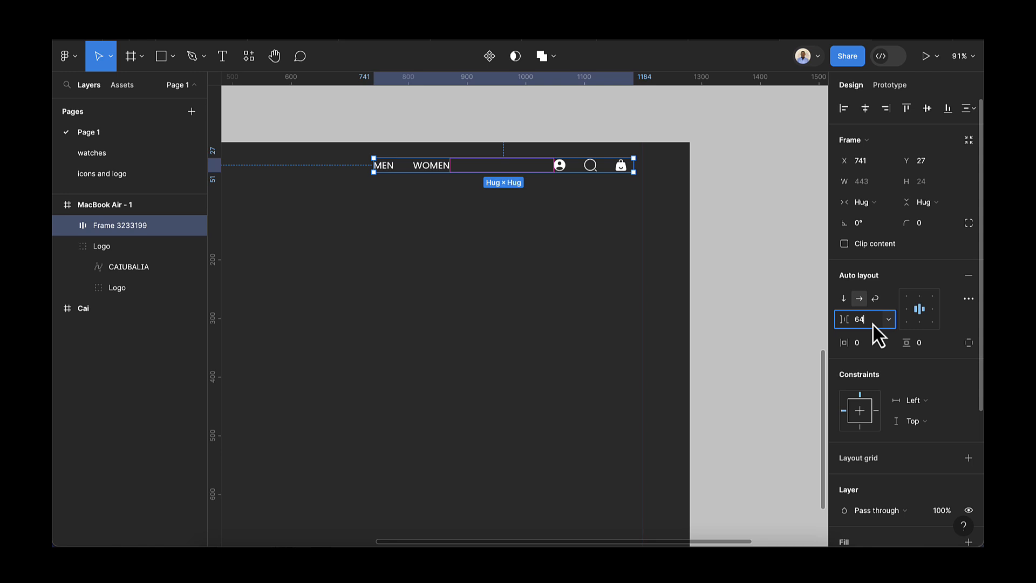
pyautogui.press('Return')
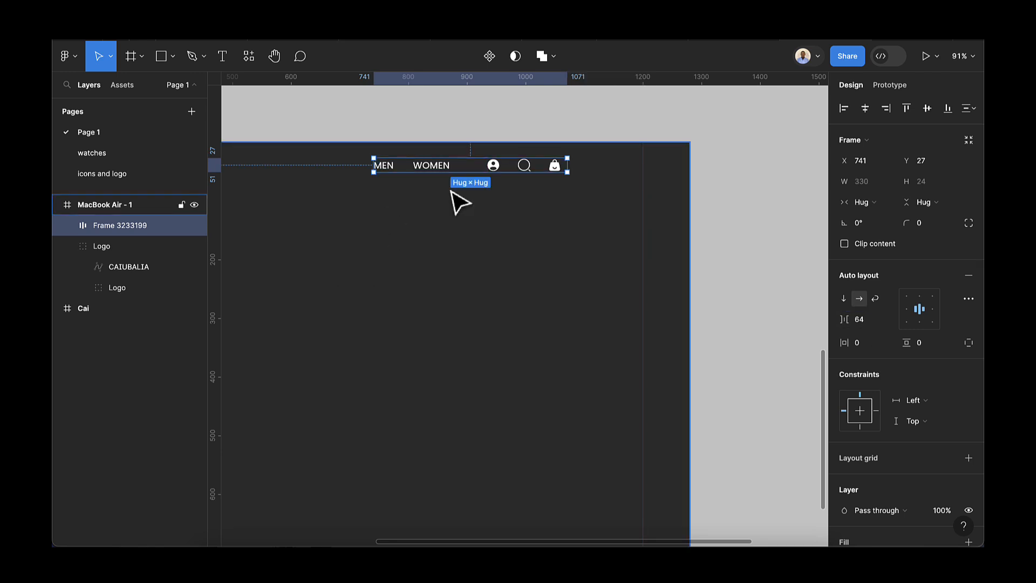
# - Add a text layer reading "CAIUBALIA" and move it into the header between logo and links, at about X 491, Y 53
pyautogui.scroll(-3, 455, 192)
pyautogui.hscroll(-3, 456, 194)
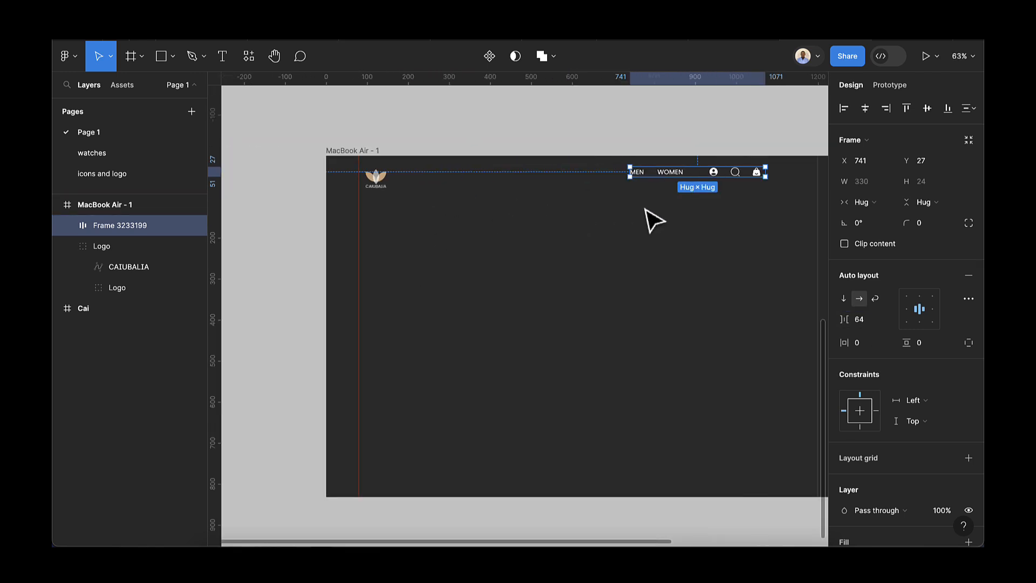
pyautogui.click(231, 63)
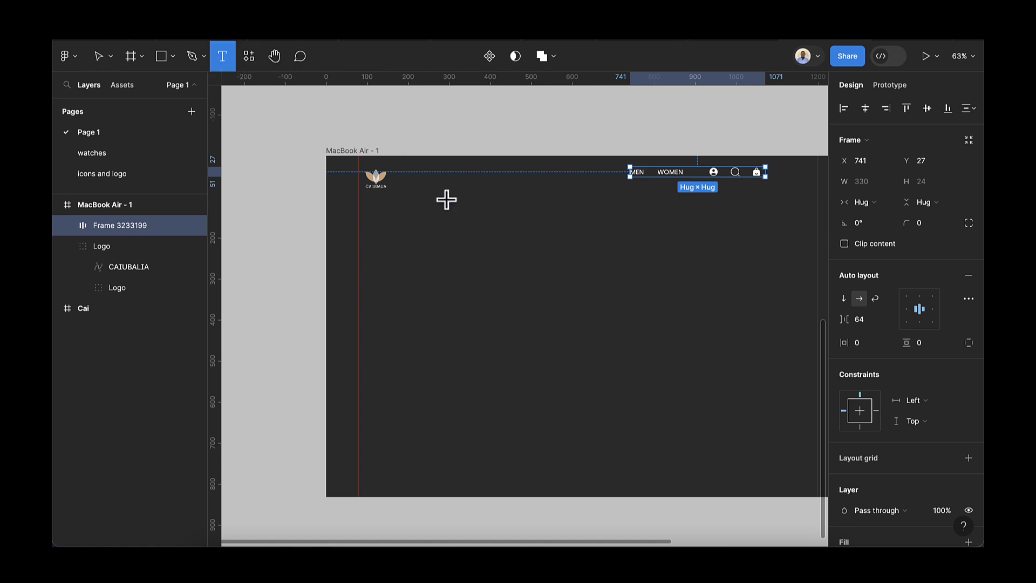
pyautogui.scroll(1, 493, 224)
pyautogui.scroll(5, 407, 205)
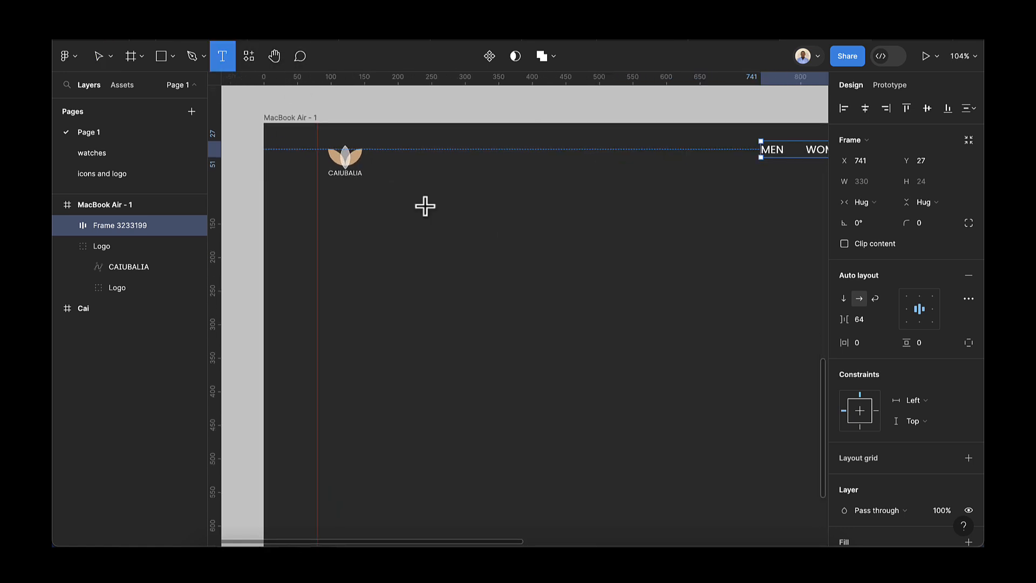
pyautogui.click(457, 226)
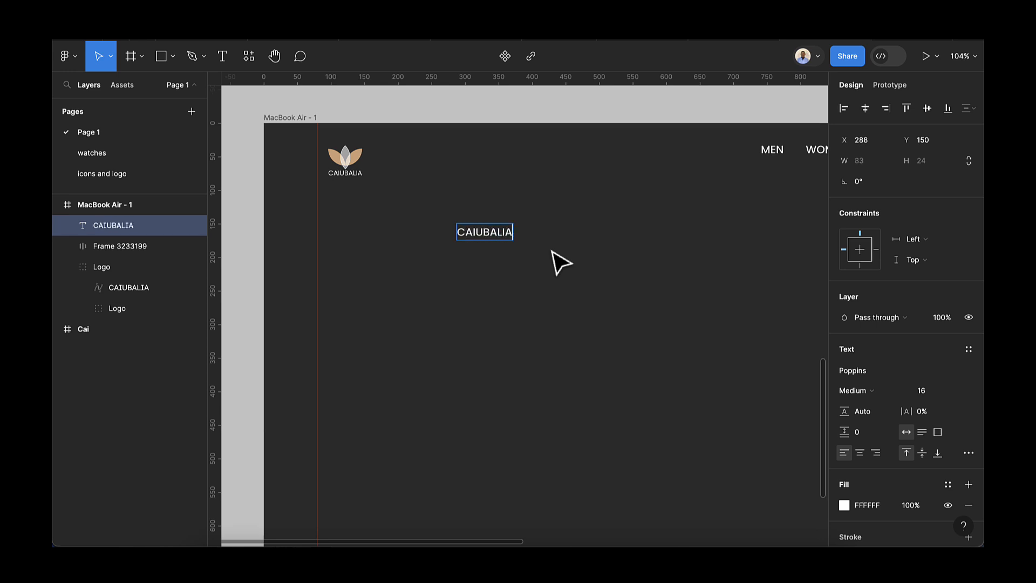
pyautogui.press('Escape')
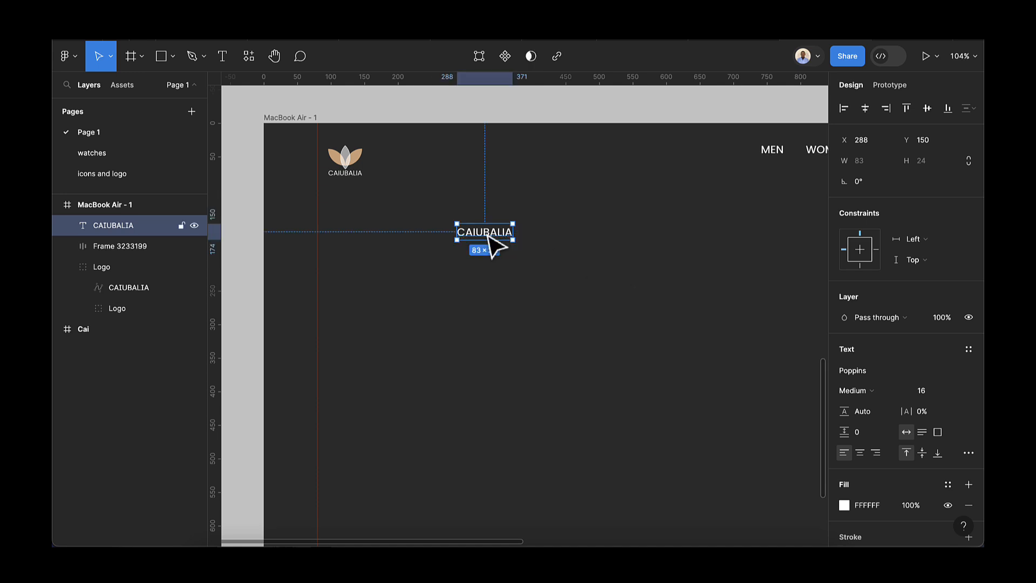
pyautogui.moveTo(478, 237); pyautogui.dragTo(612, 173)
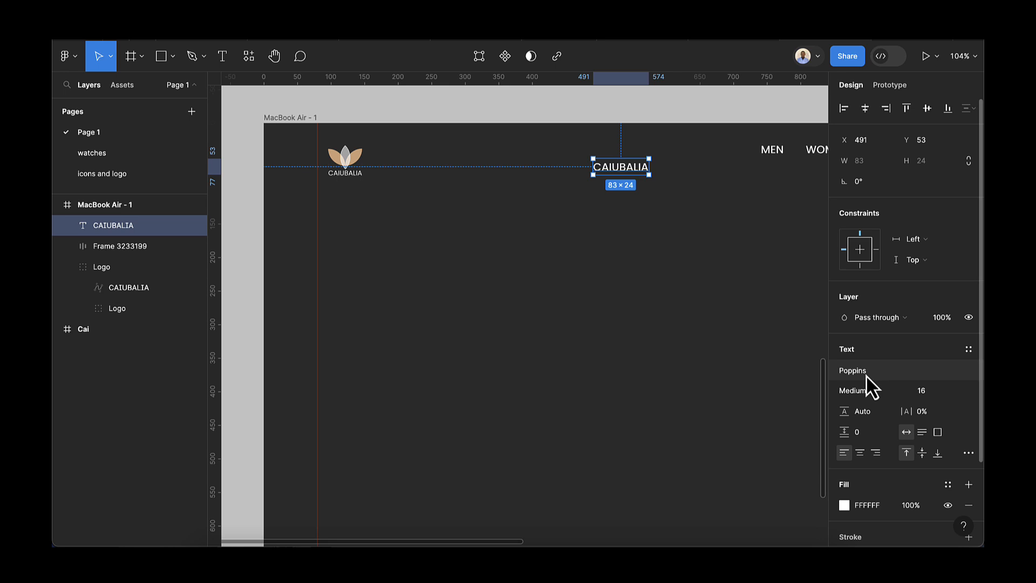
# - Set the header's CAIUBALIA text to font size 24 and SemiBold weight
pyautogui.hscroll(4, 647, 178)
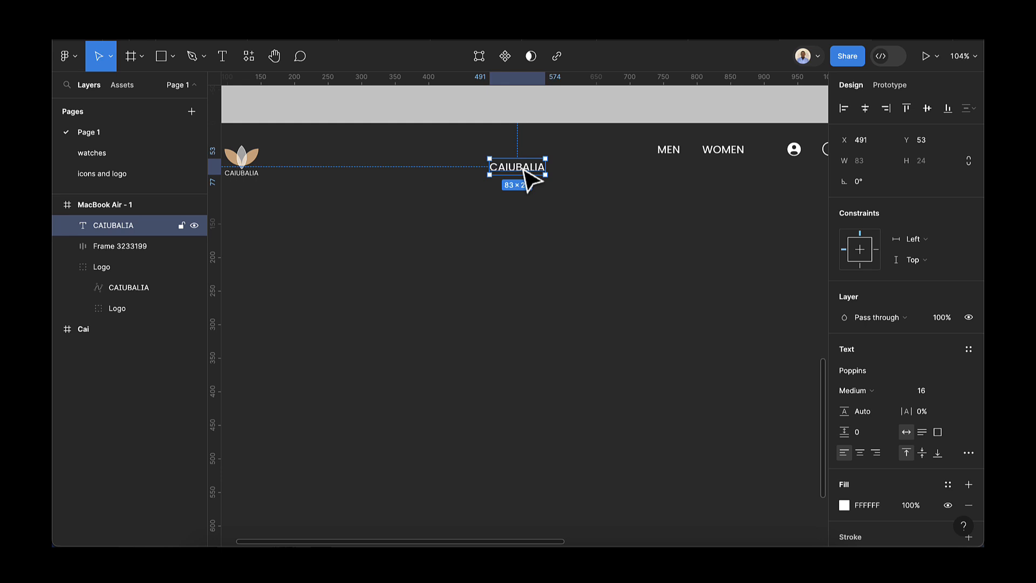
pyautogui.click(924, 393)
pyautogui.write('24')
pyautogui.press('Return')
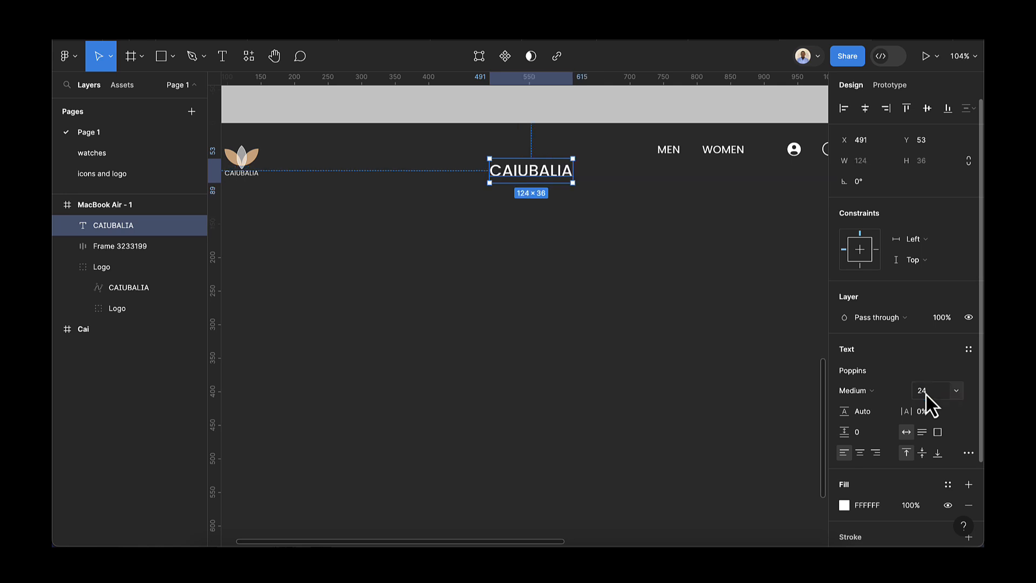
pyautogui.click(843, 392)
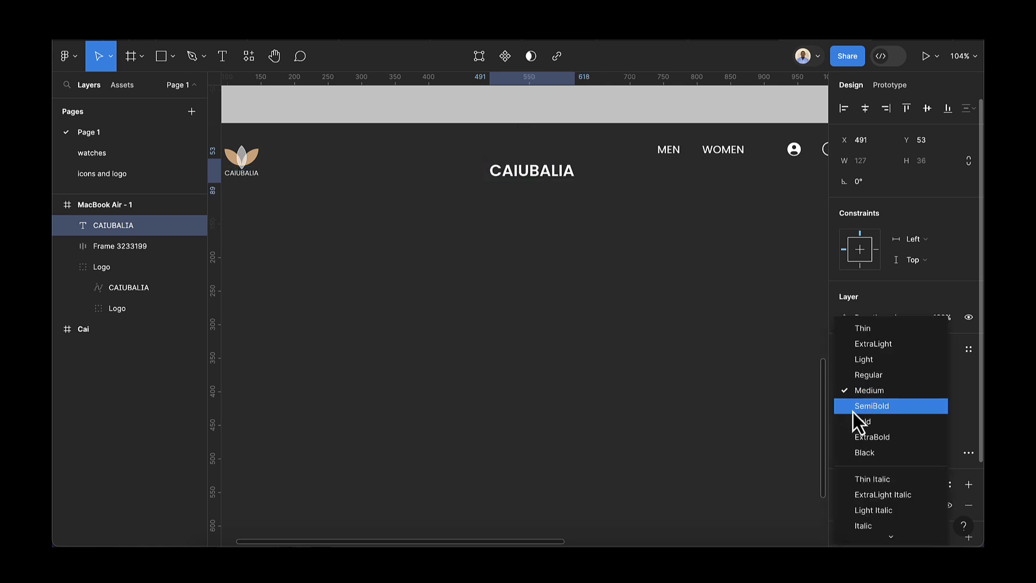
pyautogui.click(853, 410)
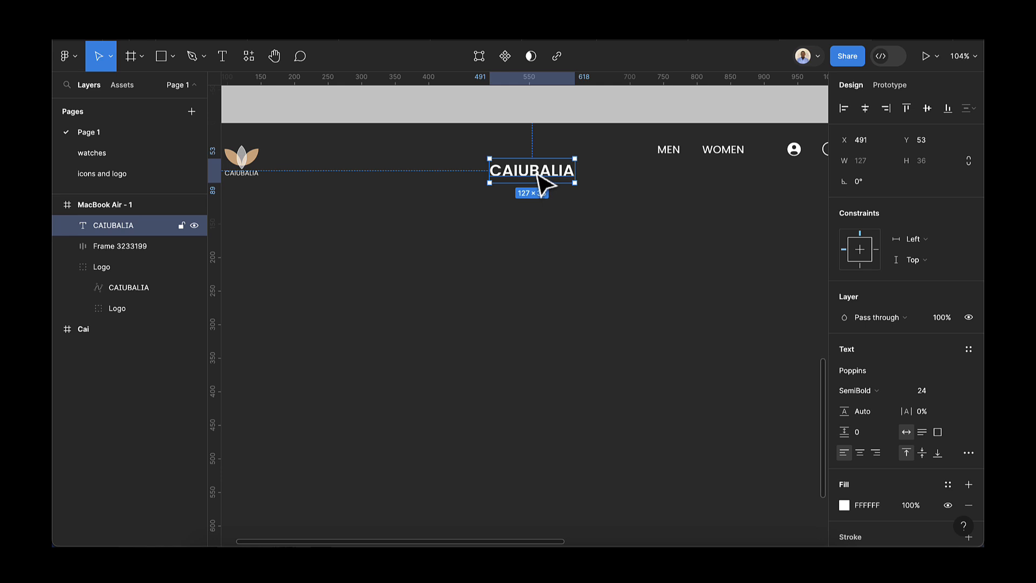
# - Move the header's CAIUBALIA text to X 480, Y 28 and colour its letters "CAI" E3B685 at 90% opacity
pyautogui.moveTo(538, 174); pyautogui.dragTo(531, 157)
pyautogui.scroll(4, 525, 154)
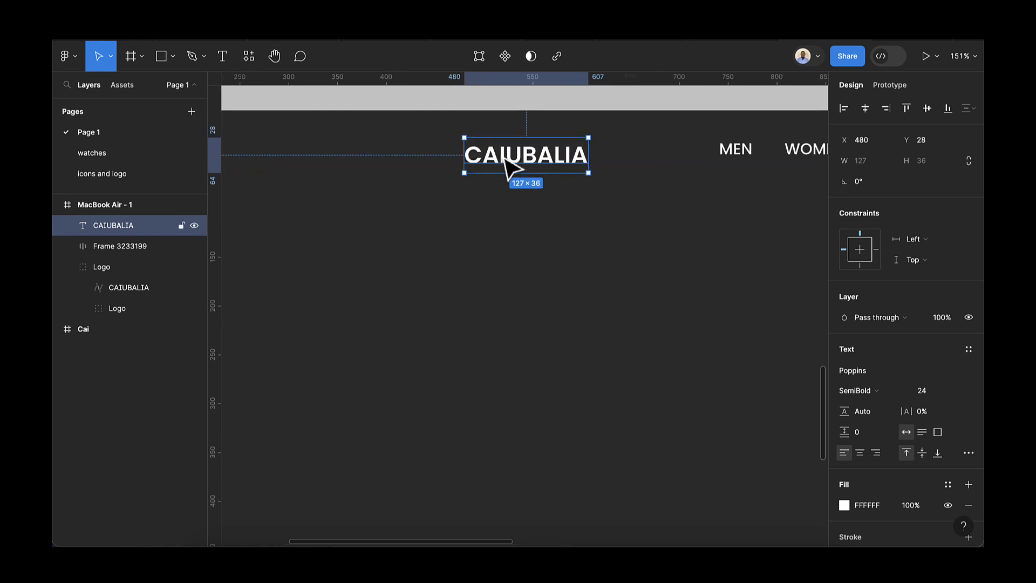
pyautogui.doubleClick(504, 157)
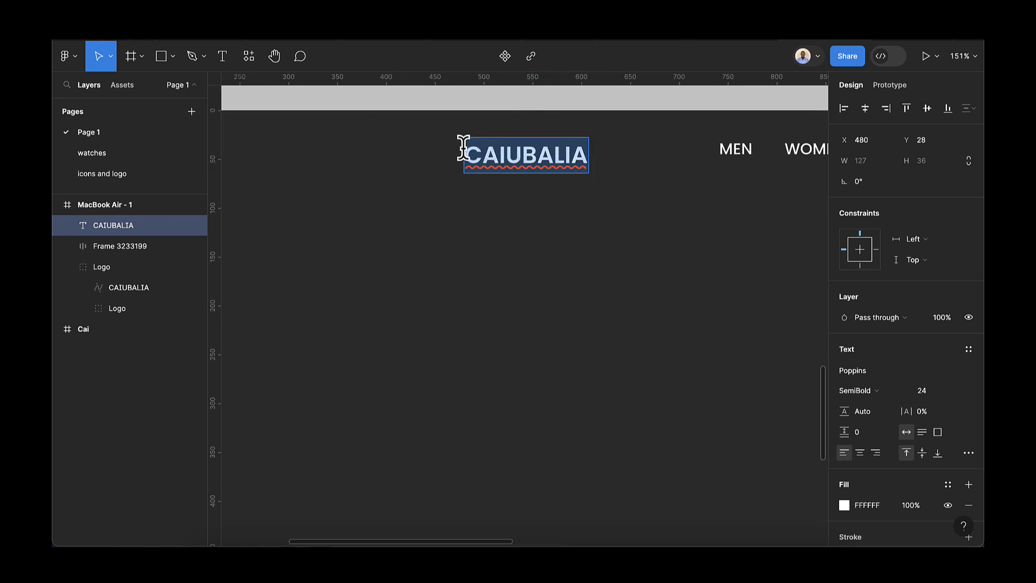
pyautogui.click(501, 156)
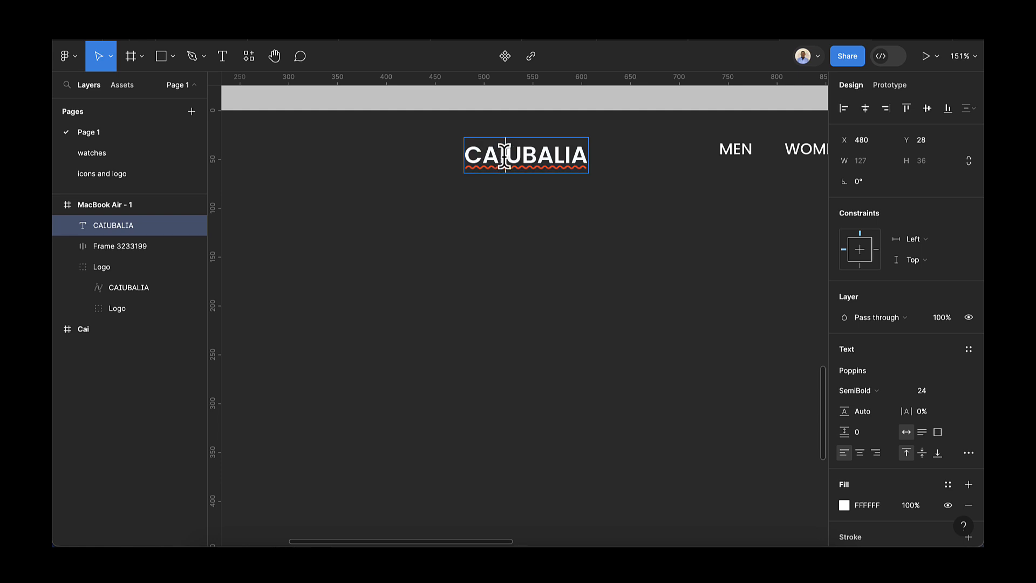
pyautogui.doubleClick(505, 155)
pyautogui.click(504, 152)
pyautogui.moveTo(504, 154); pyautogui.dragTo(463, 154)
pyautogui.scroll(-1, 866, 495)
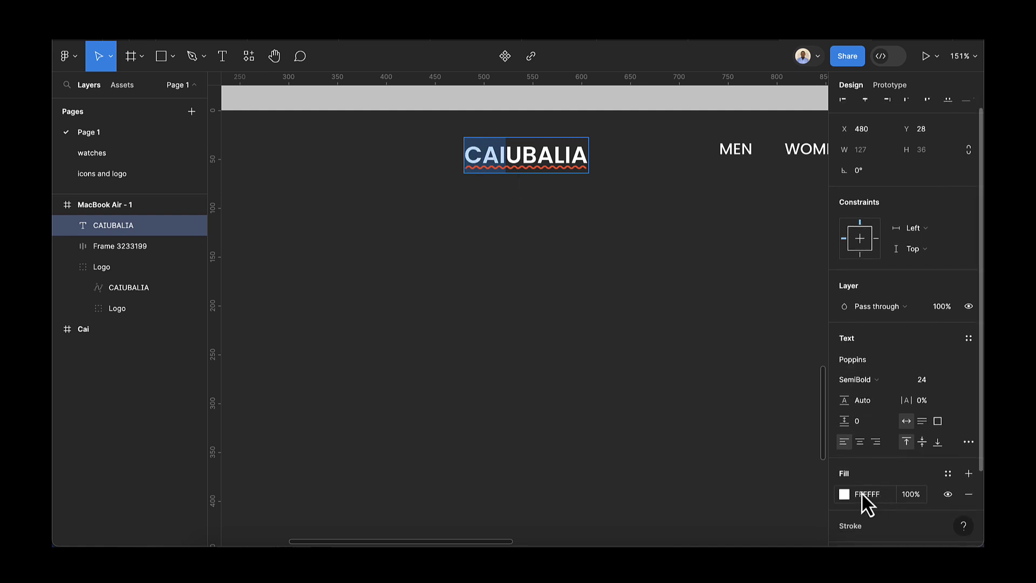
pyautogui.click(844, 494)
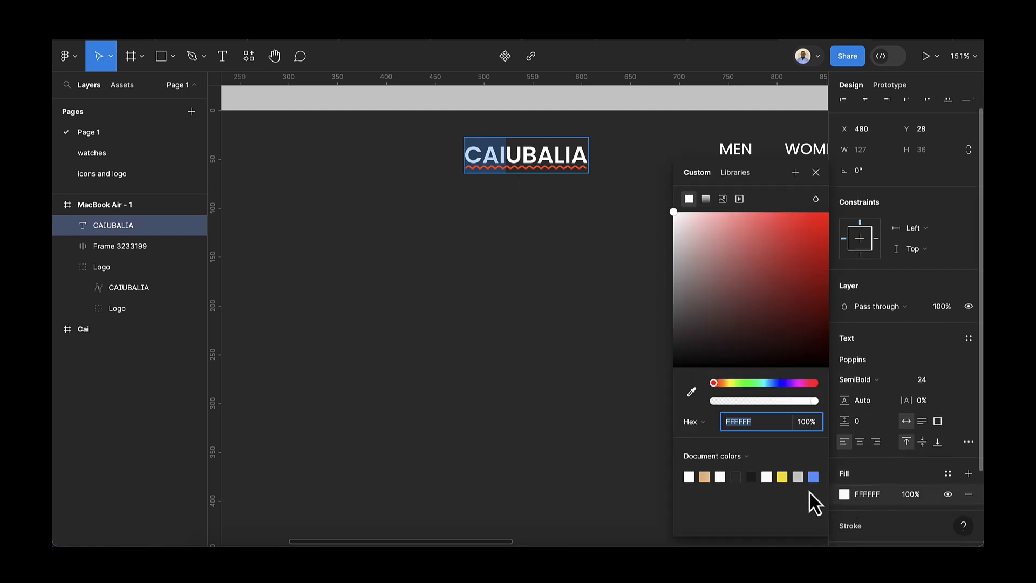
pyautogui.click(705, 476)
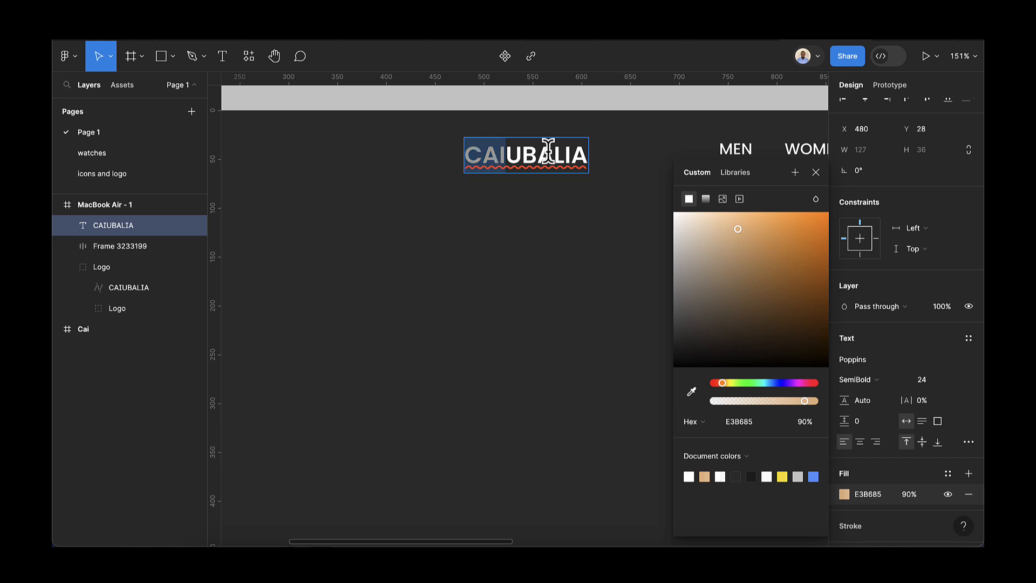
# - Colour the letters "LIA" of the header's CAIUBALIA text with the same document colour, E3B685 at 90% opacity
pyautogui.click(552, 156)
pyautogui.moveTo(552, 155); pyautogui.dragTo(591, 155)
pyautogui.click(704, 475)
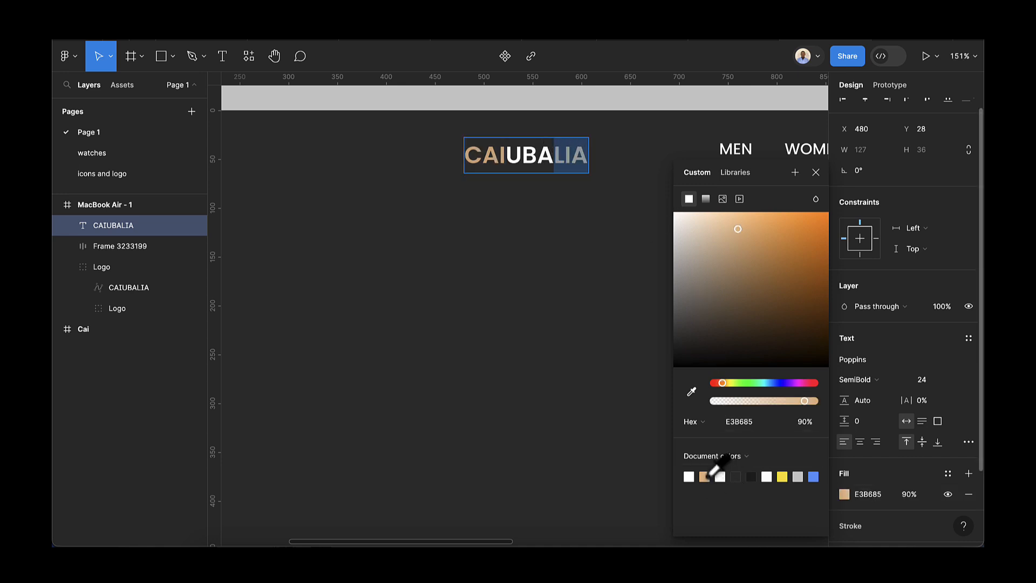
pyautogui.press('Escape')
# - Combine the logo, CAIUBALIA text and link-and-icon group in one horizontal auto layout with centred alignment
pyautogui.scroll(-5, 561, 221)
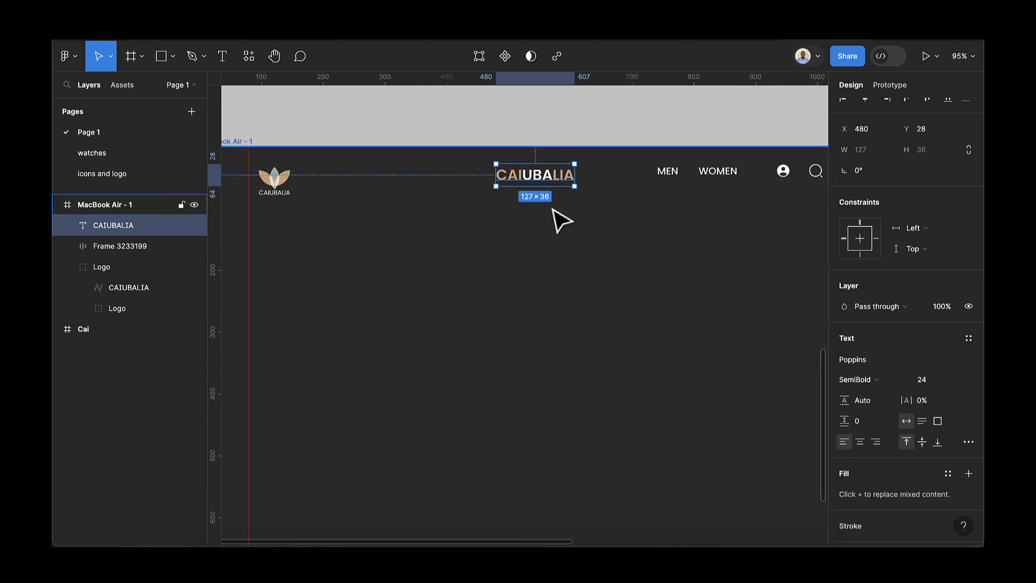
pyautogui.scroll(-2, 552, 190)
pyautogui.click(705, 186)
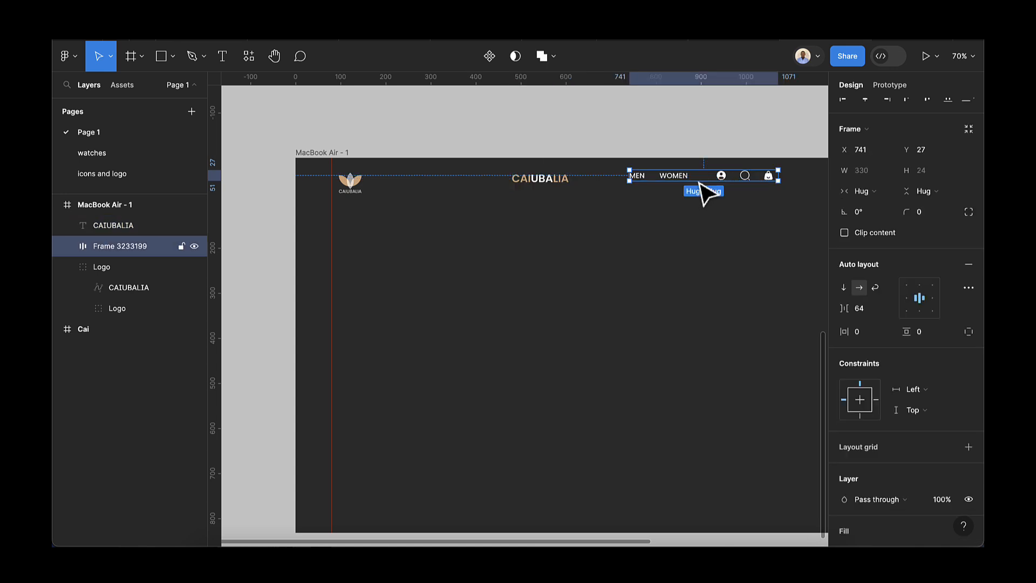
pyautogui.keyDown('shift'); pyautogui.click(544, 181); pyautogui.keyUp('shift')
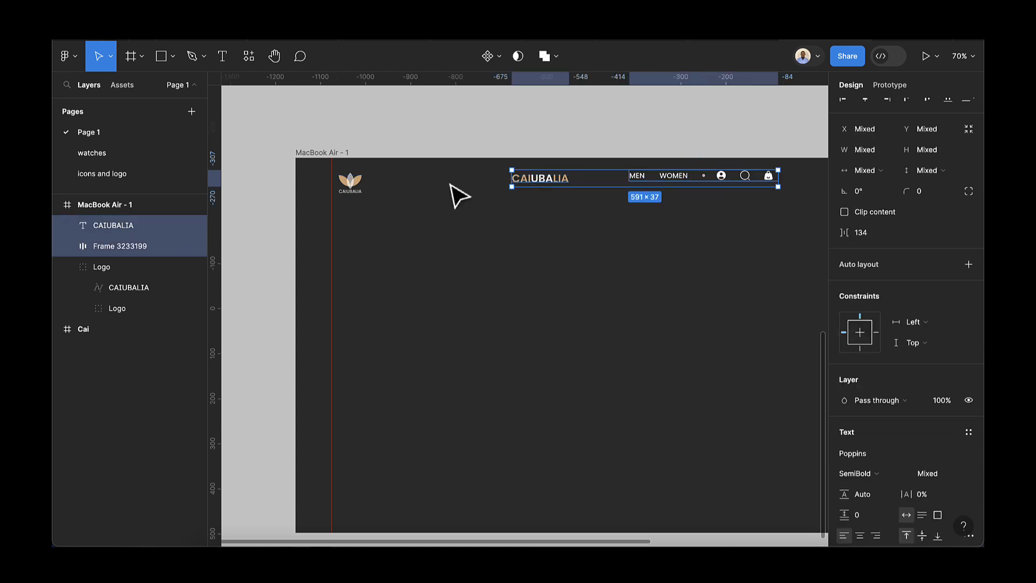
pyautogui.keyDown('shift'); pyautogui.click(352, 184); pyautogui.keyUp('shift')
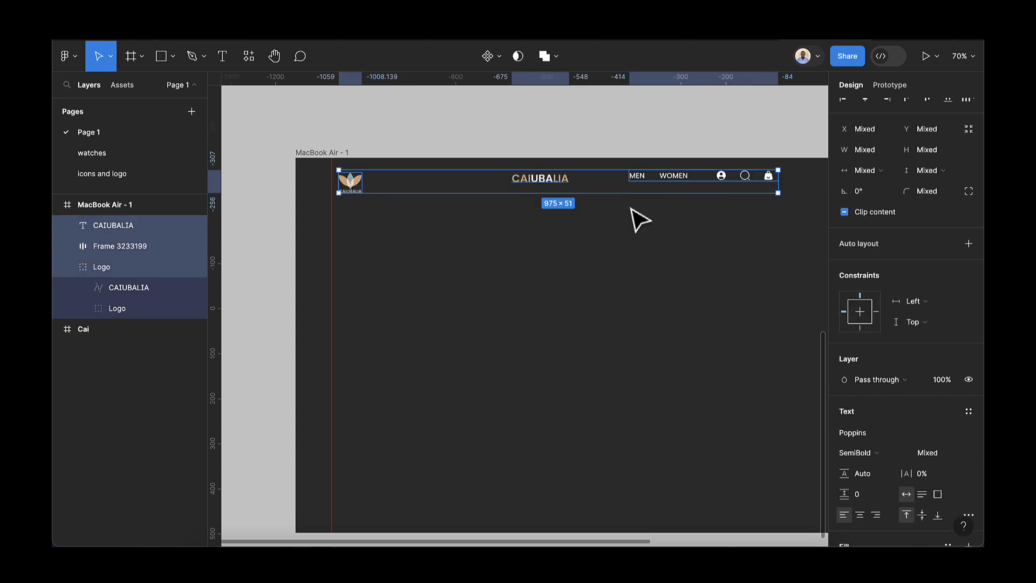
pyautogui.hotkey('shift', 'a')
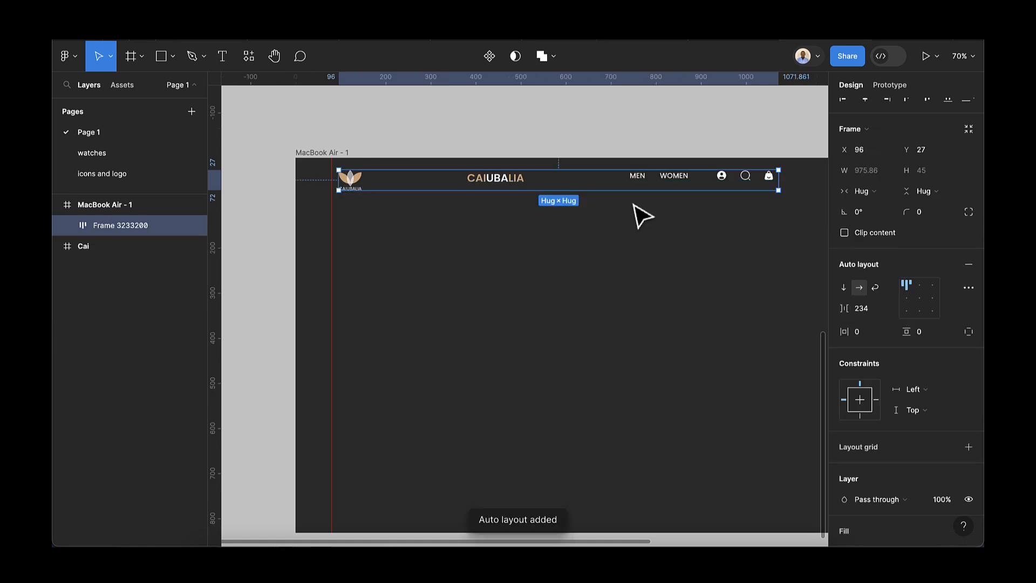
pyautogui.scroll(-2, 643, 224)
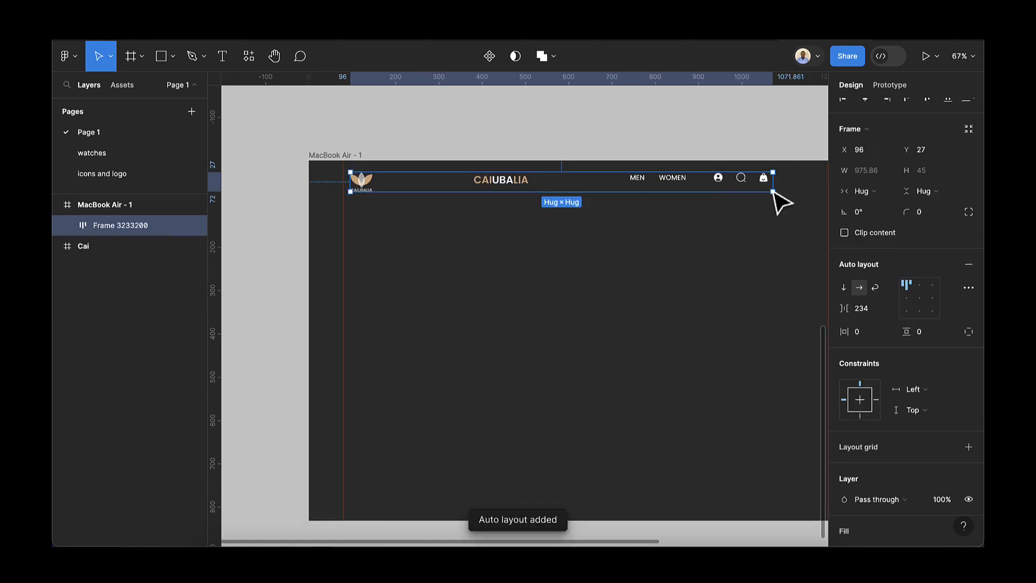
pyautogui.hscroll(5, 770, 189)
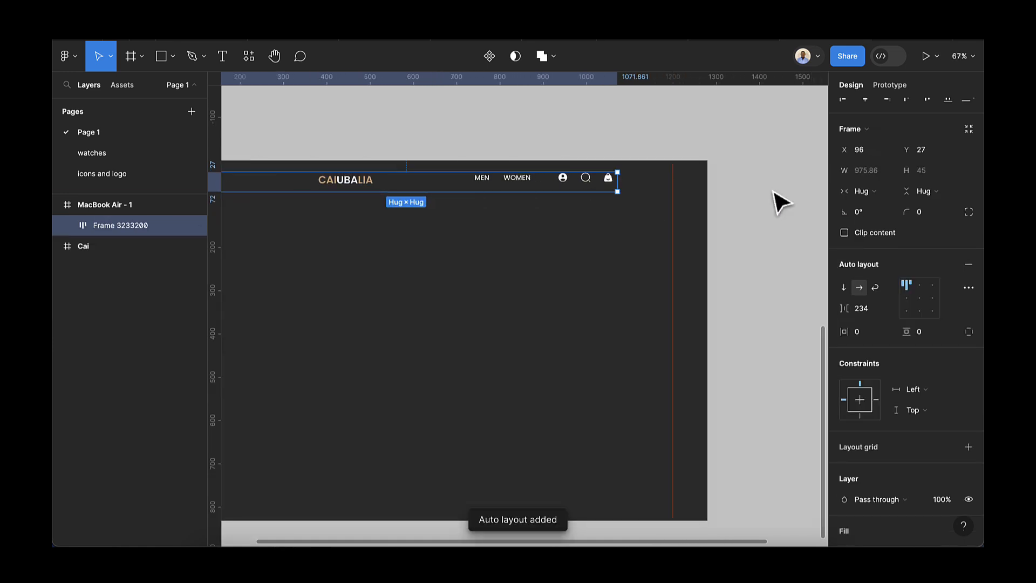
pyautogui.click(918, 301)
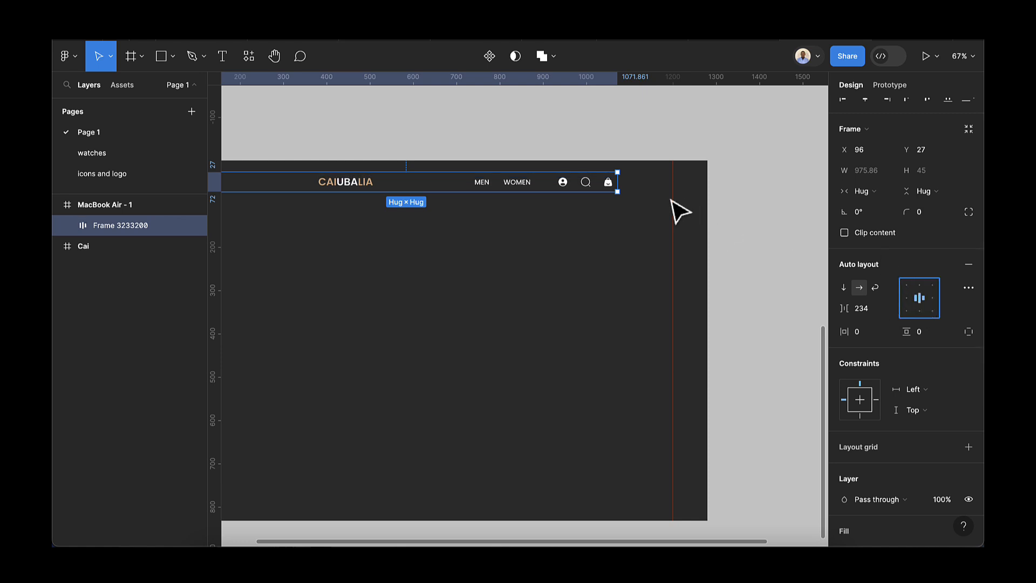
# - Stretch the header frame between both margin guides to X 80 and width 1120, with its item spacing set to Auto
pyautogui.moveTo(618, 185); pyautogui.dragTo(673, 185)
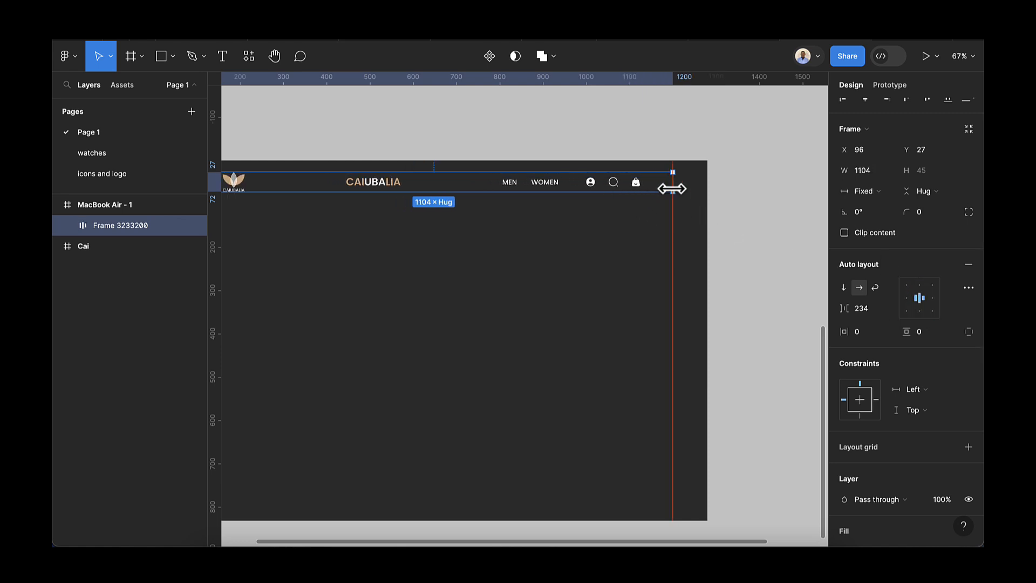
pyautogui.hscroll(-5, 459, 213)
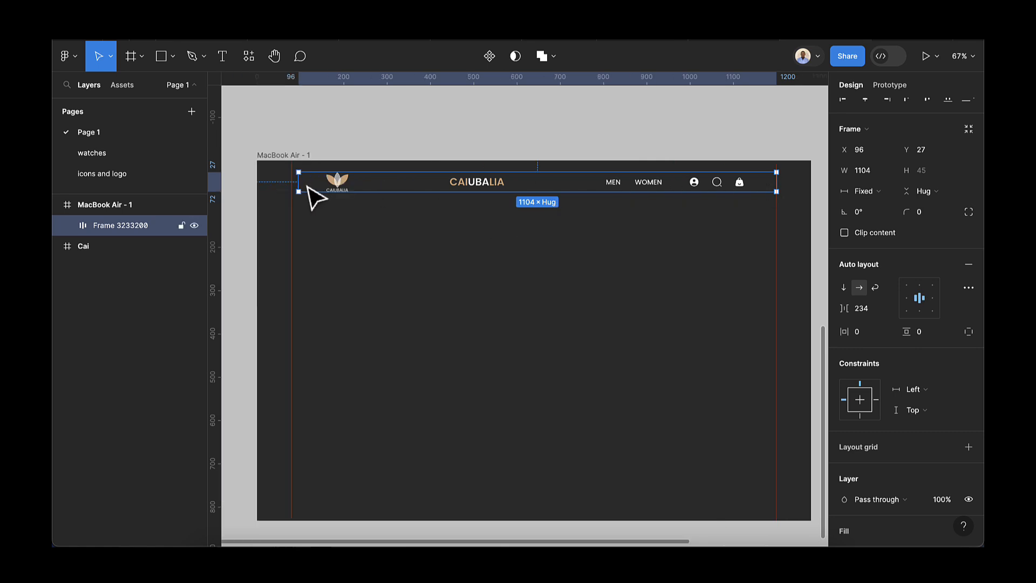
pyautogui.moveTo(298, 179); pyautogui.dragTo(292, 179)
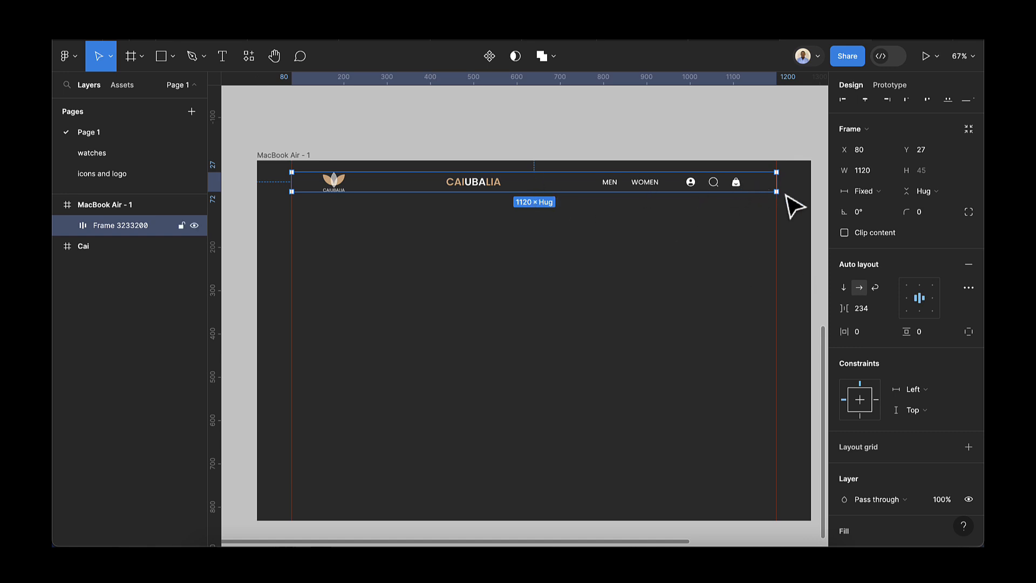
pyautogui.click(888, 309)
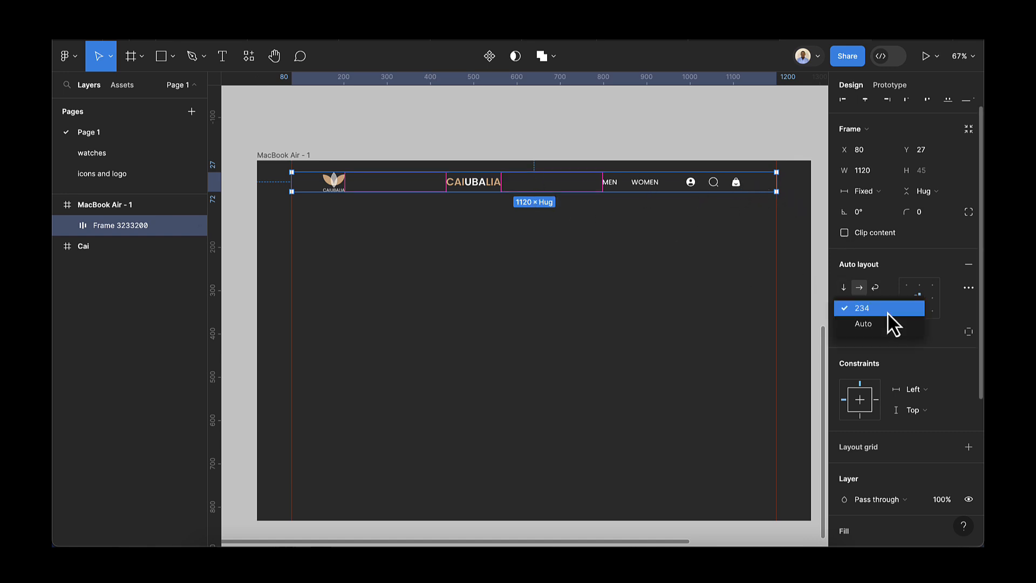
pyautogui.click(881, 322)
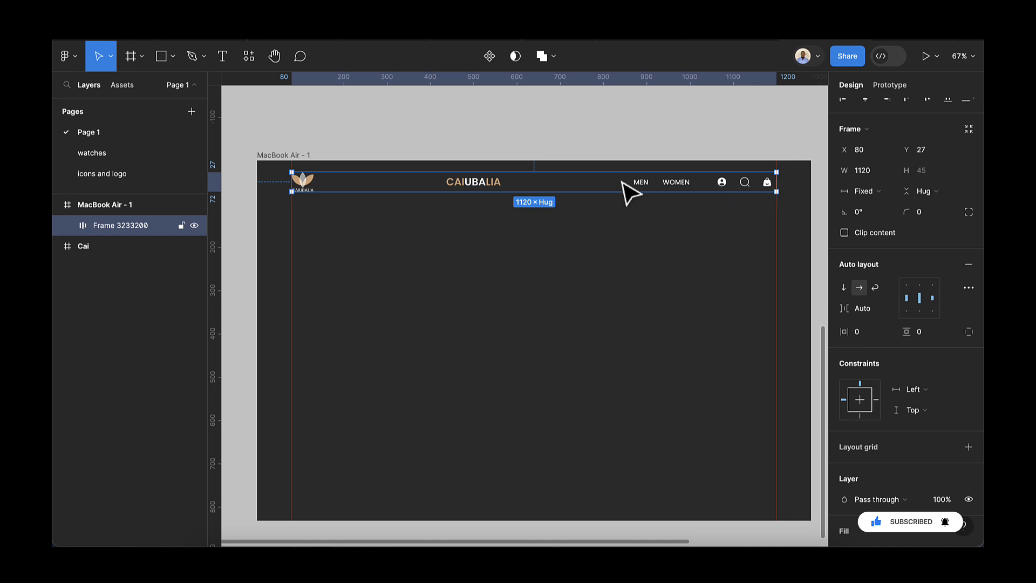
# - Give the header's CAIUBALIA text an absolute position and centre it horizontally in the header frame
pyautogui.doubleClick(478, 181)
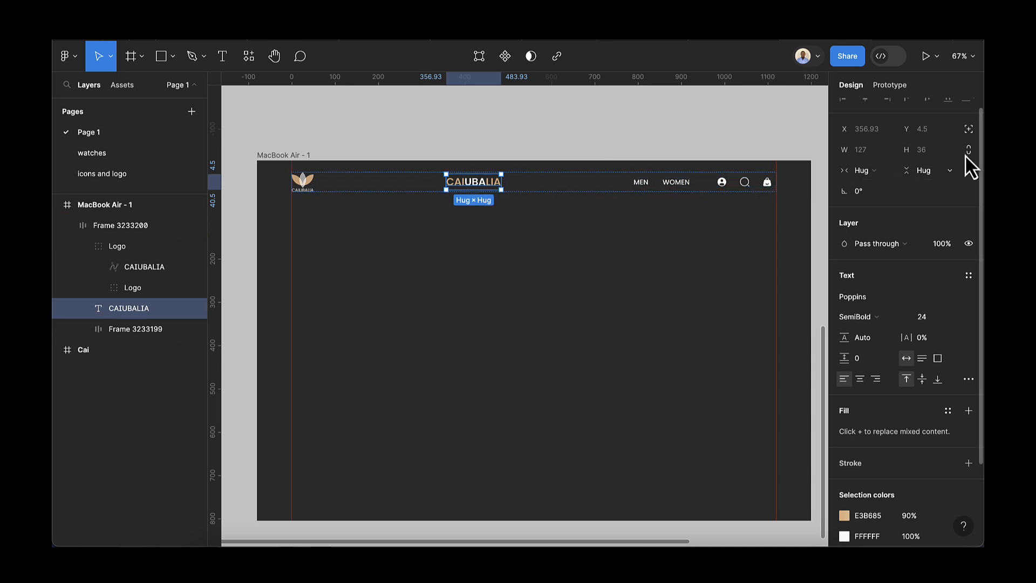
pyautogui.scroll(1, 969, 161)
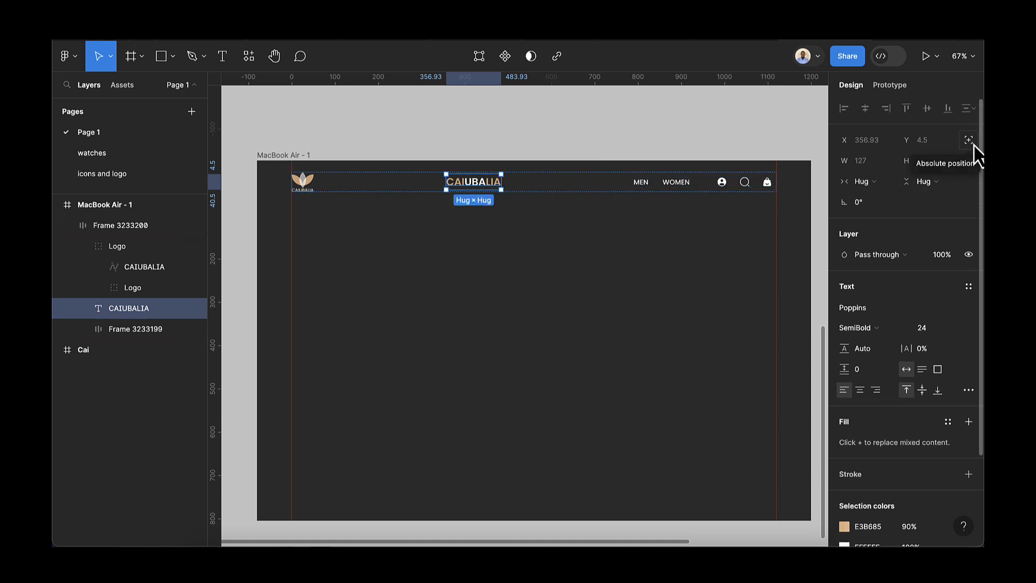
pyautogui.click(969, 141)
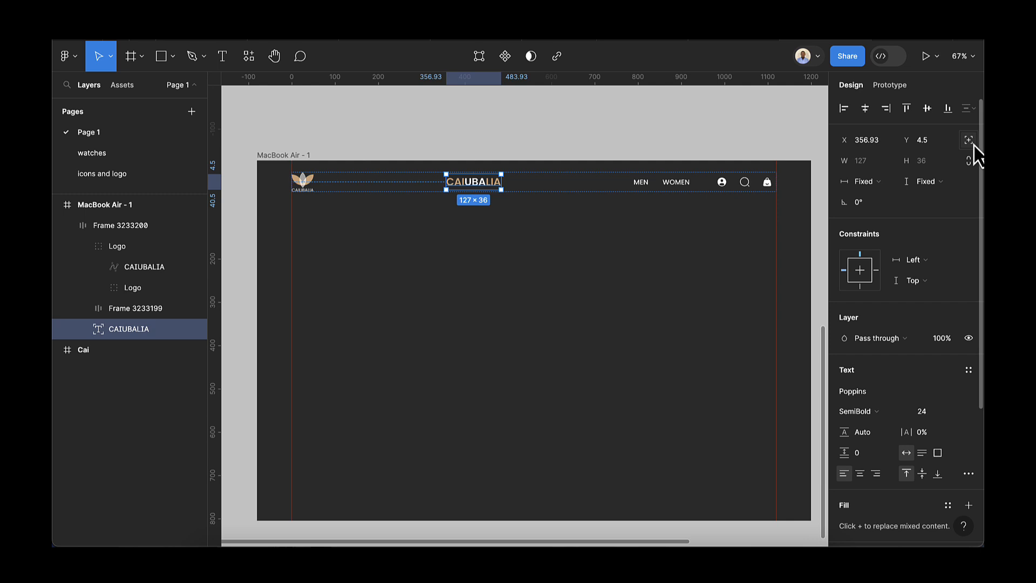
pyautogui.click(867, 113)
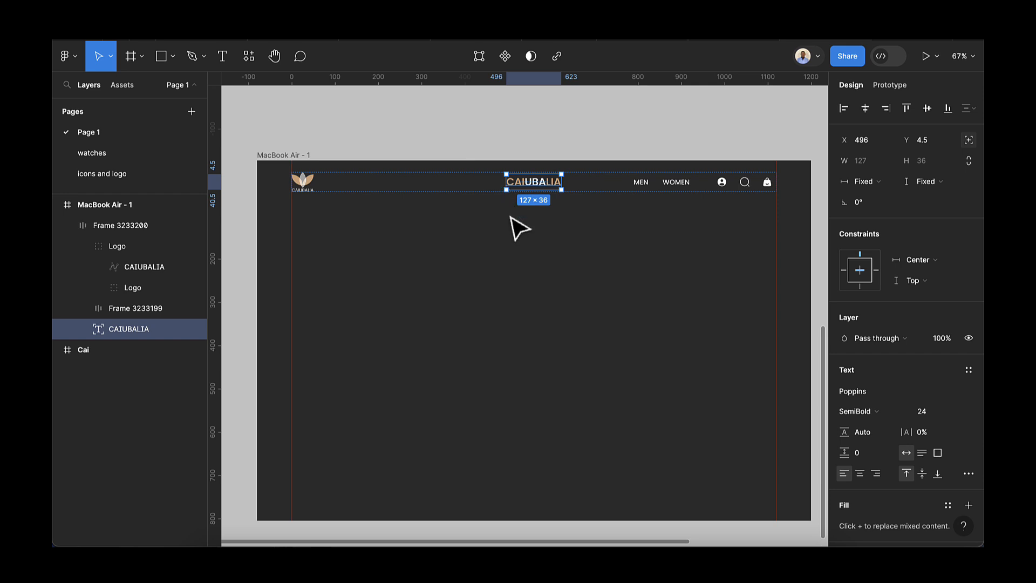
pyautogui.click(555, 255)
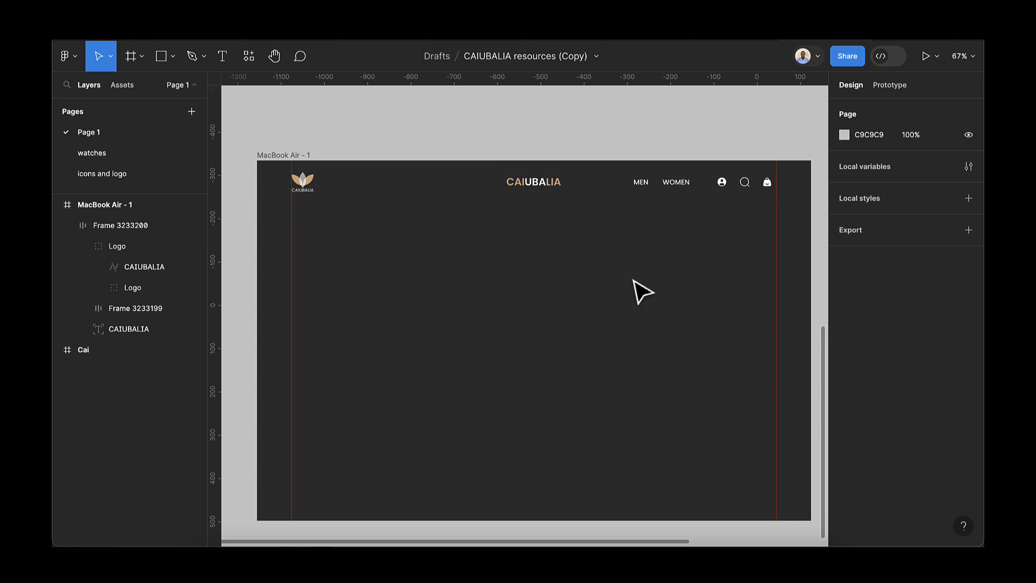
# - Add a text layer reading "CAIUBALIA" below the header at about X 742, Y 191
pyautogui.scroll(-1, 689, 326)
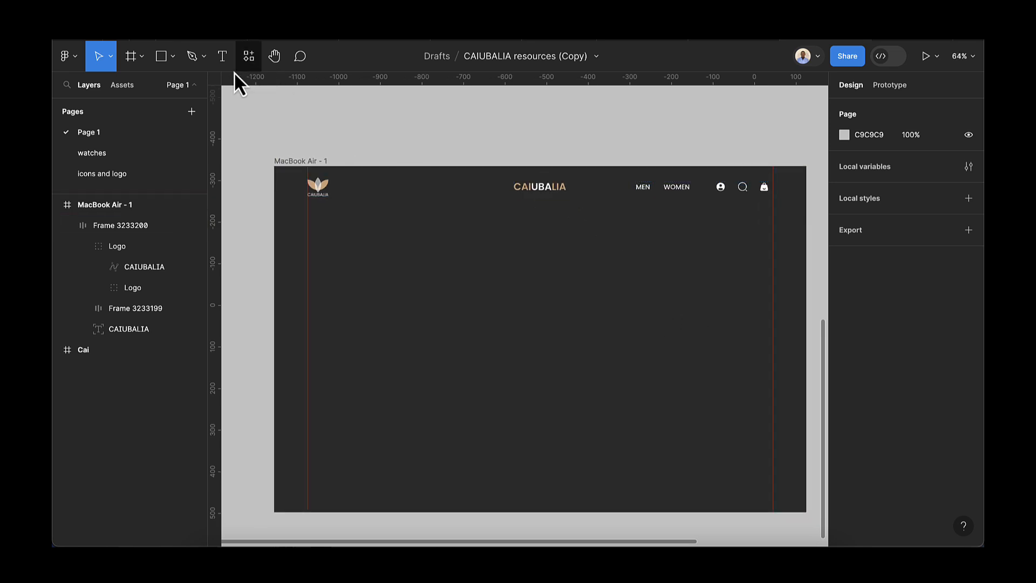
pyautogui.click(222, 60)
pyautogui.click(582, 244)
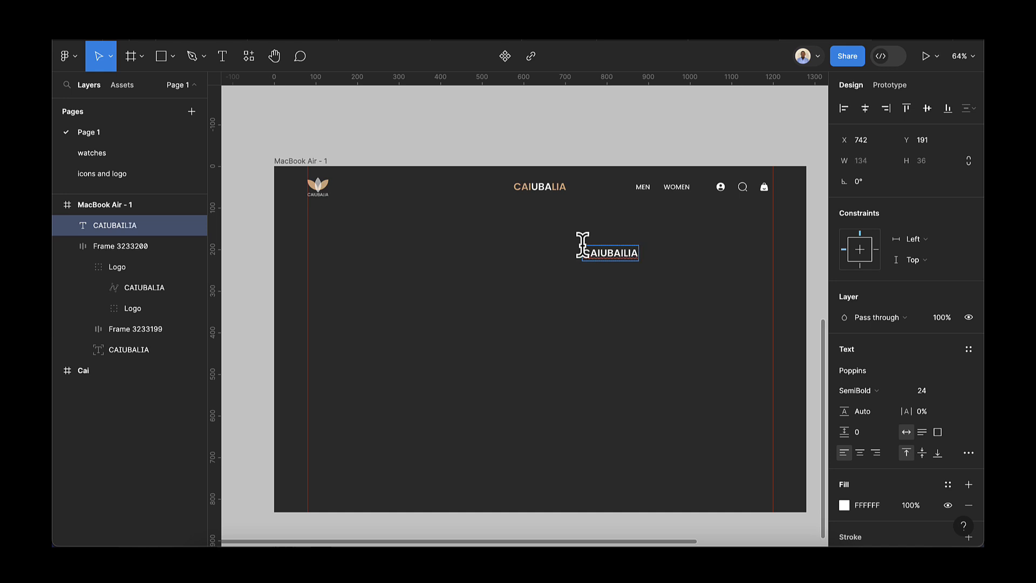
pyautogui.press('BackSpace')
pyautogui.press('Escape')
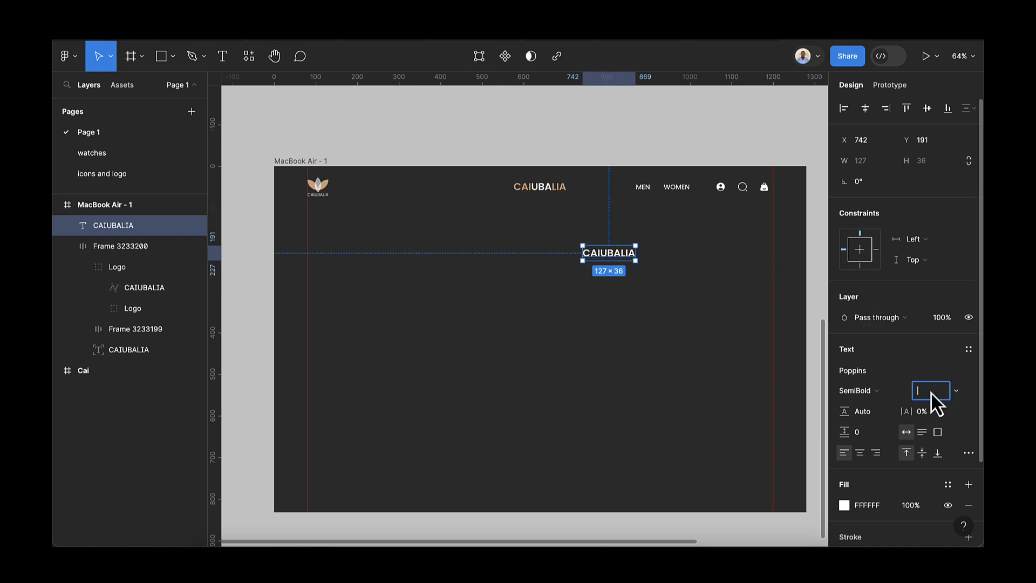
# - Set the new CAIUBALIA heading below the header to font size 60 and Bold weight
pyautogui.press('Return')
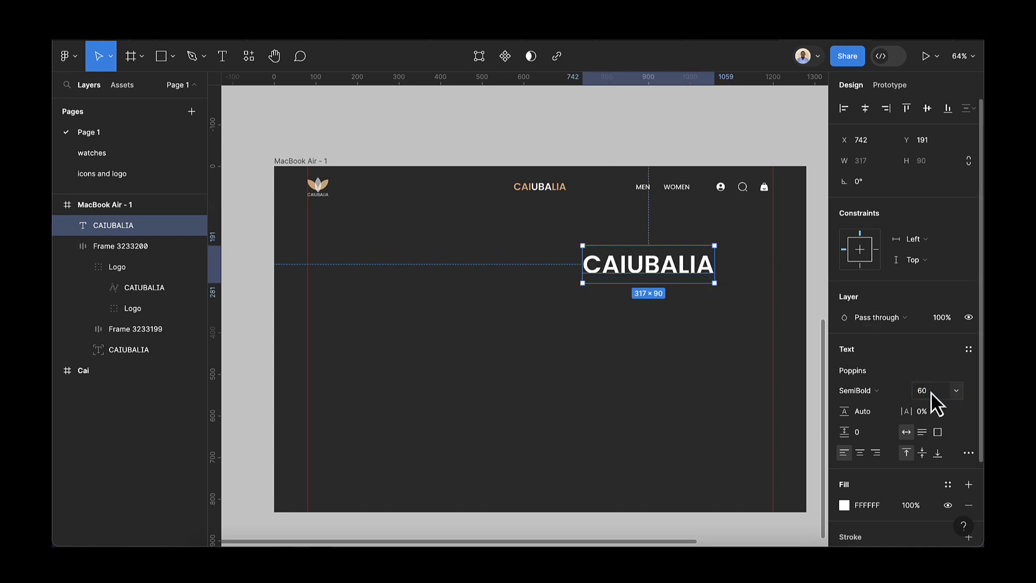
pyautogui.click(879, 393)
pyautogui.click(877, 406)
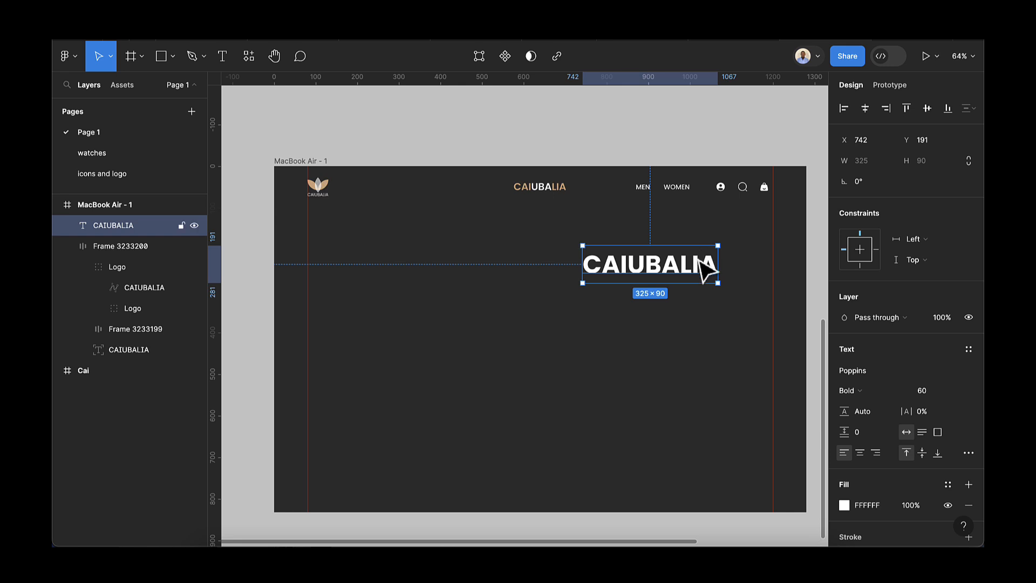
# - Shift the large CAIUBALIA heading up and to the left, and place a duplicate directly below it at X 643, Y 245
pyautogui.moveTo(672, 285); pyautogui.dragTo(629, 302)
pyautogui.press('super+d')
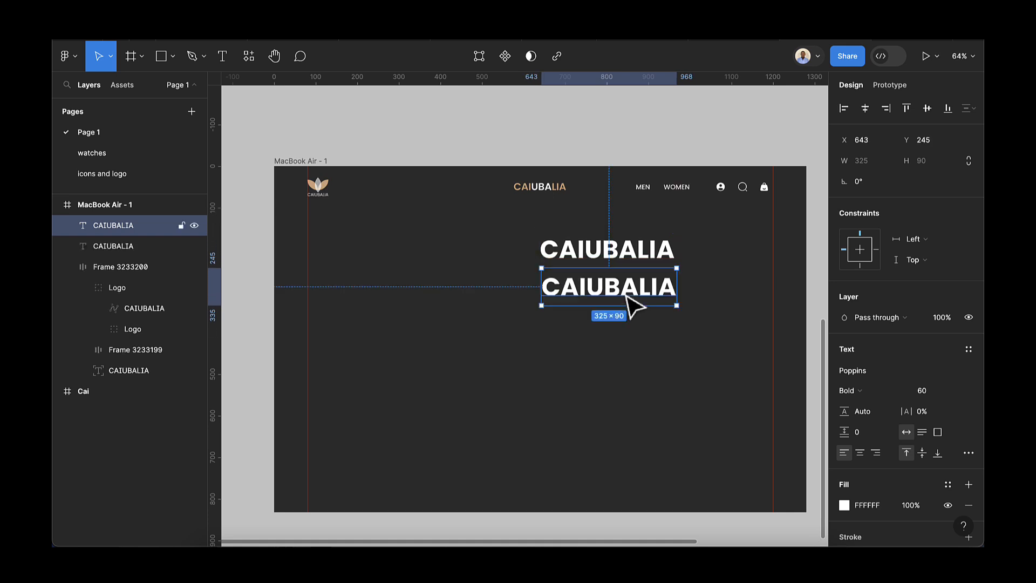
# - Replace the text of the lower heading copy with "Mando Edition"
pyautogui.doubleClick(623, 292)
pyautogui.press('BackSpace')
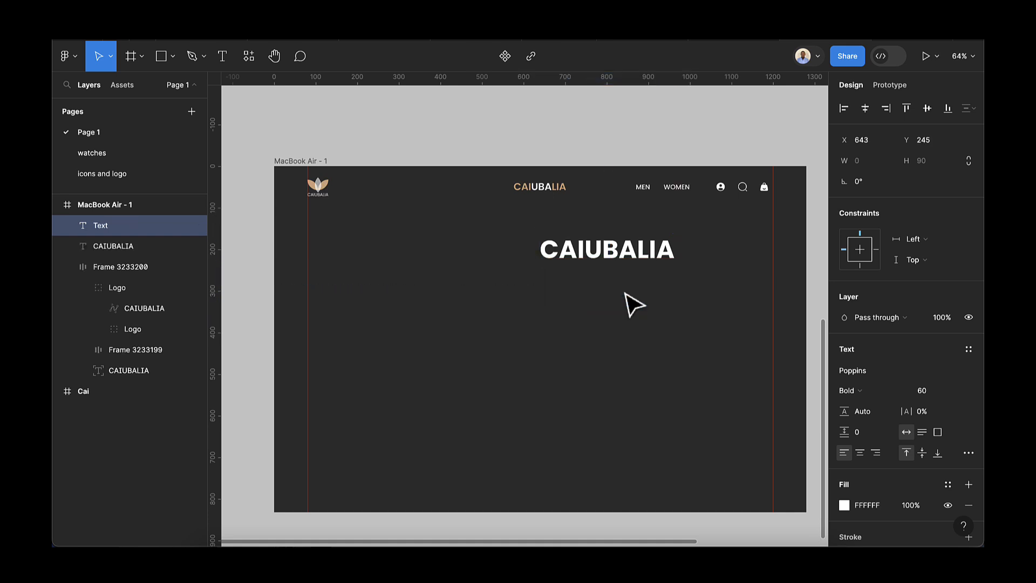
pyautogui.write('Mando')
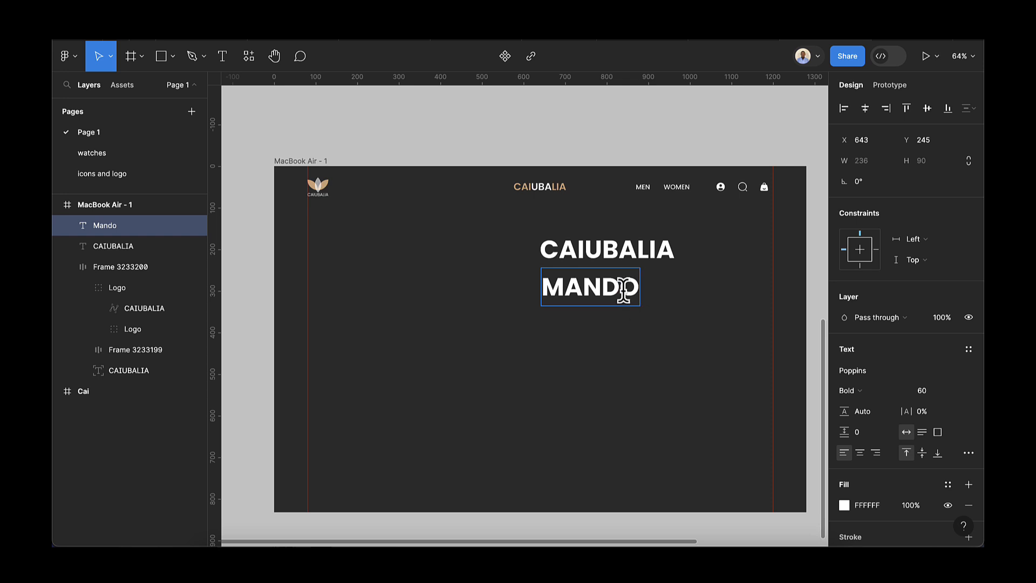
pyautogui.write(' Editio')
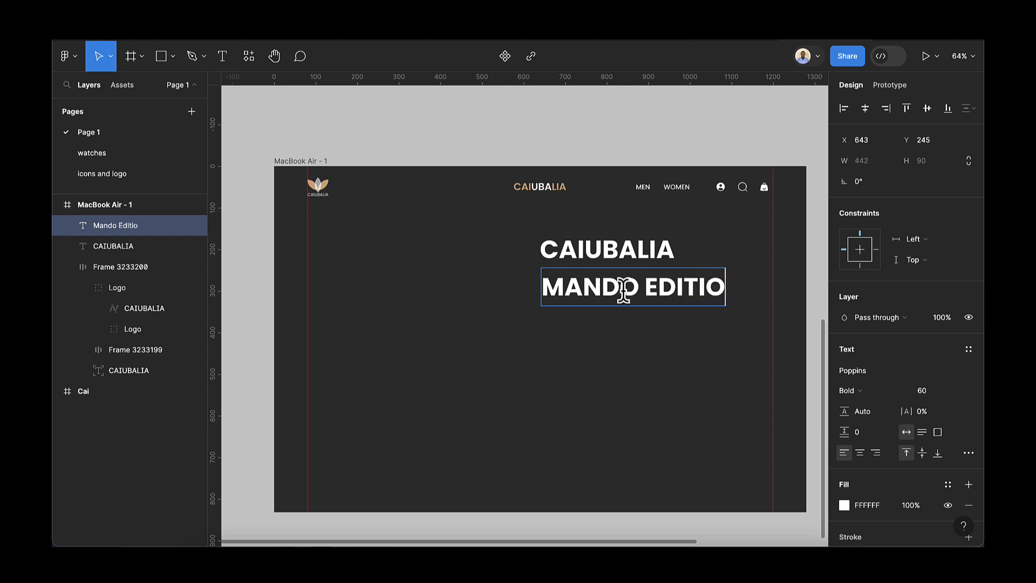
pyautogui.write('n')
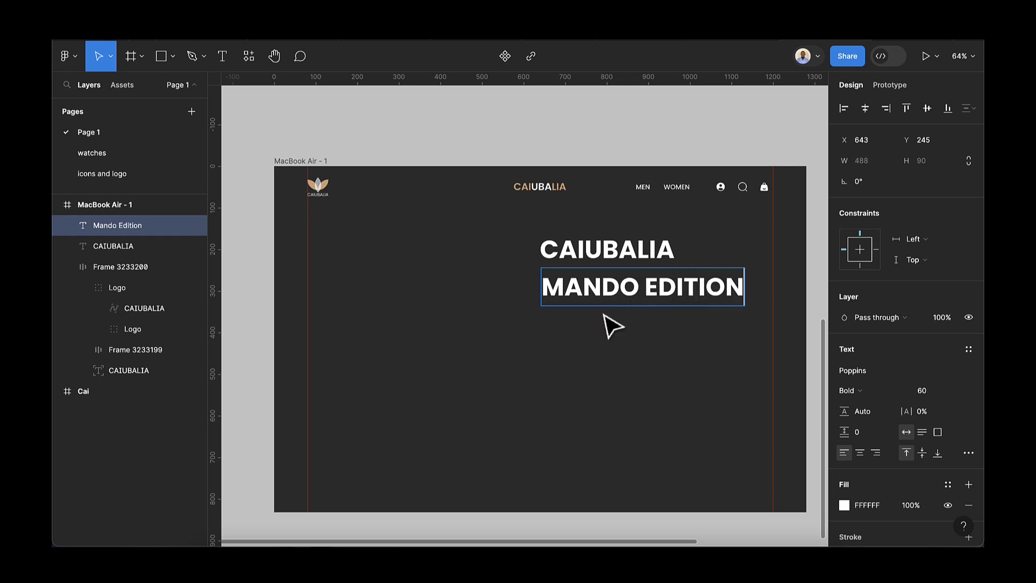
# - Set the word "Edition" in the lower hero heading to Regular weight
pyautogui.press('Escape')
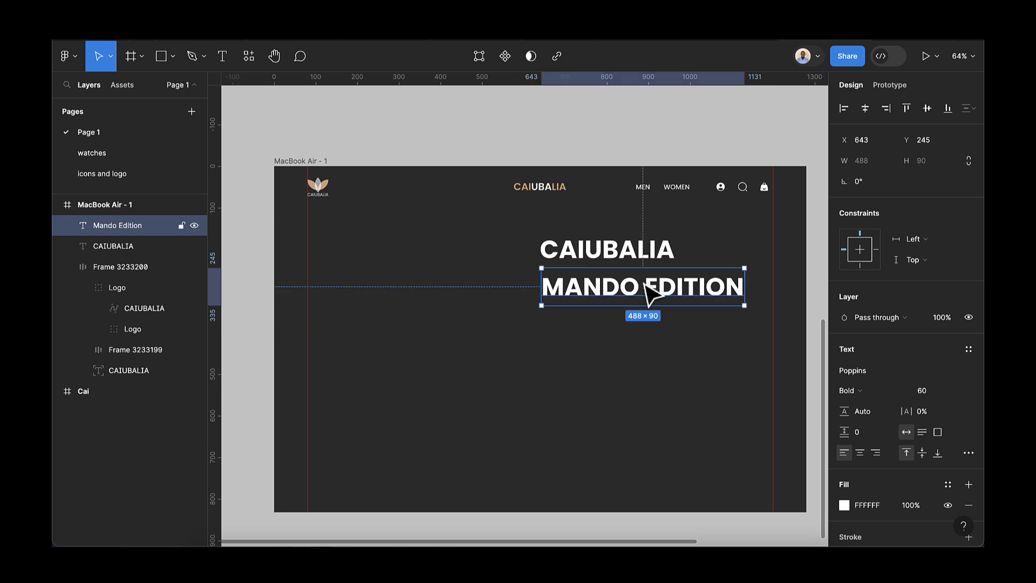
pyautogui.doubleClick(645, 284)
pyautogui.moveTo(642, 286); pyautogui.dragTo(752, 284)
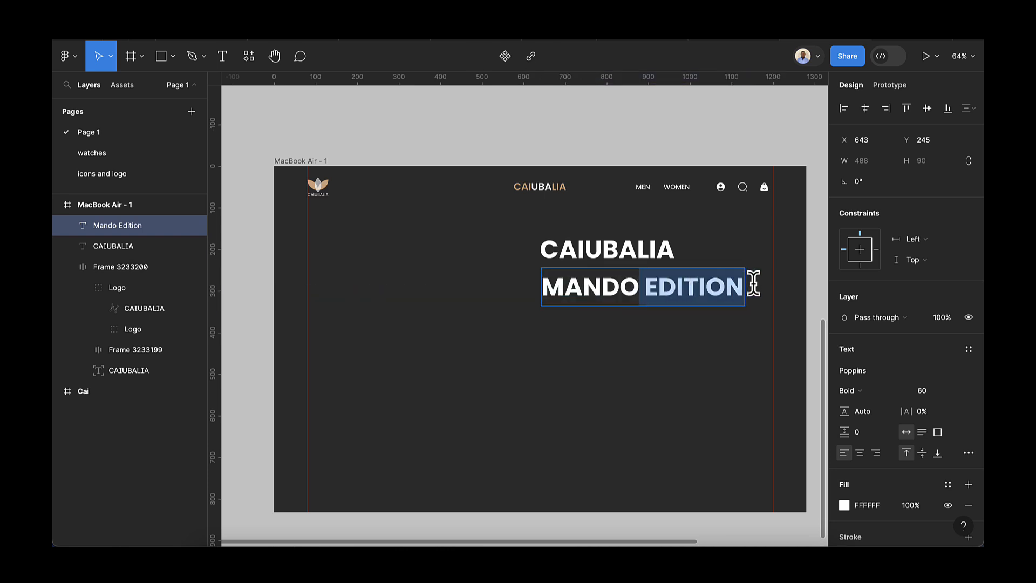
pyautogui.click(851, 390)
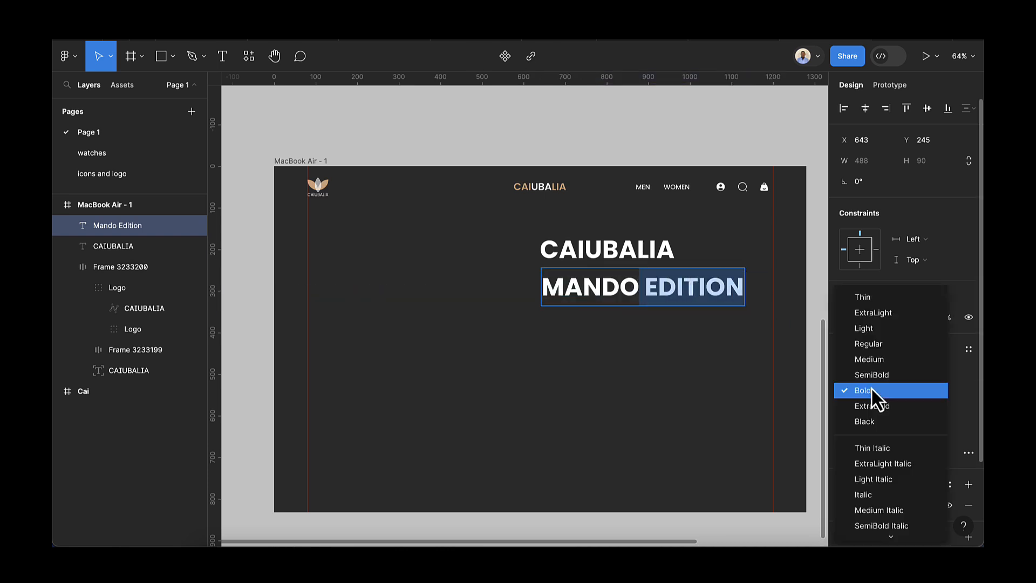
pyautogui.click(873, 350)
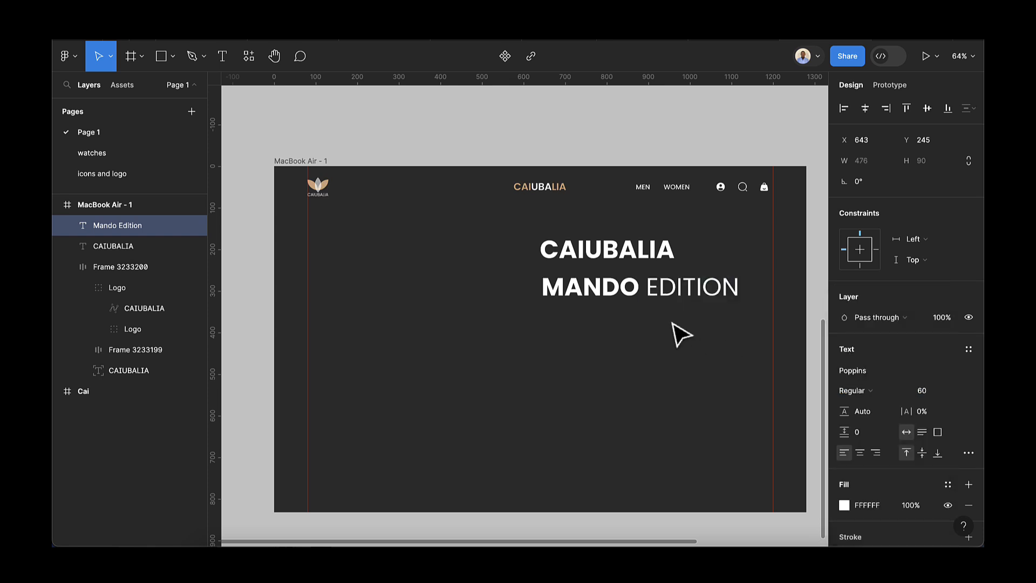
# - Set the word "Mando" in the lower hero heading to SemiBold weight
pyautogui.doubleClick(634, 282)
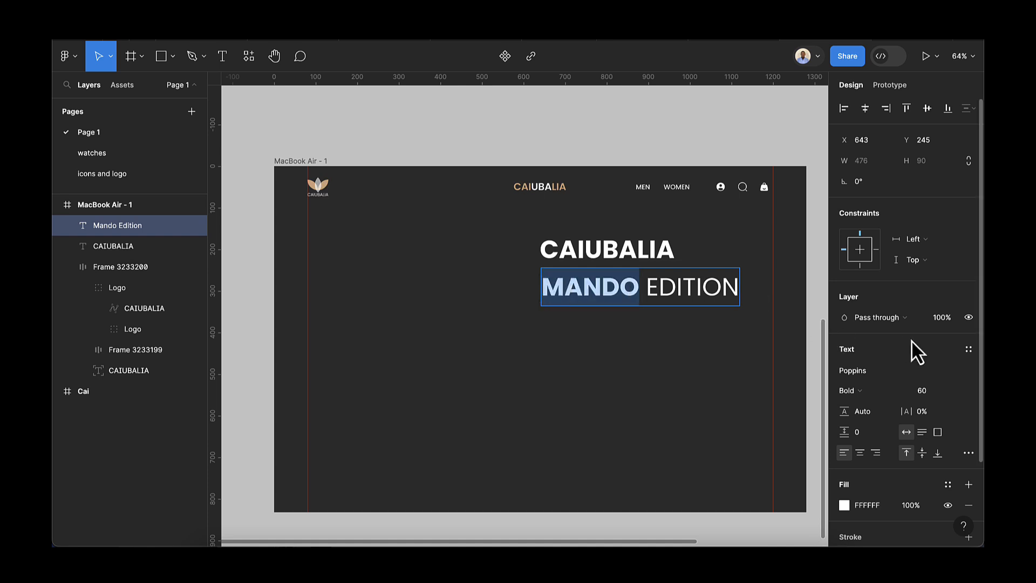
pyautogui.click(868, 391)
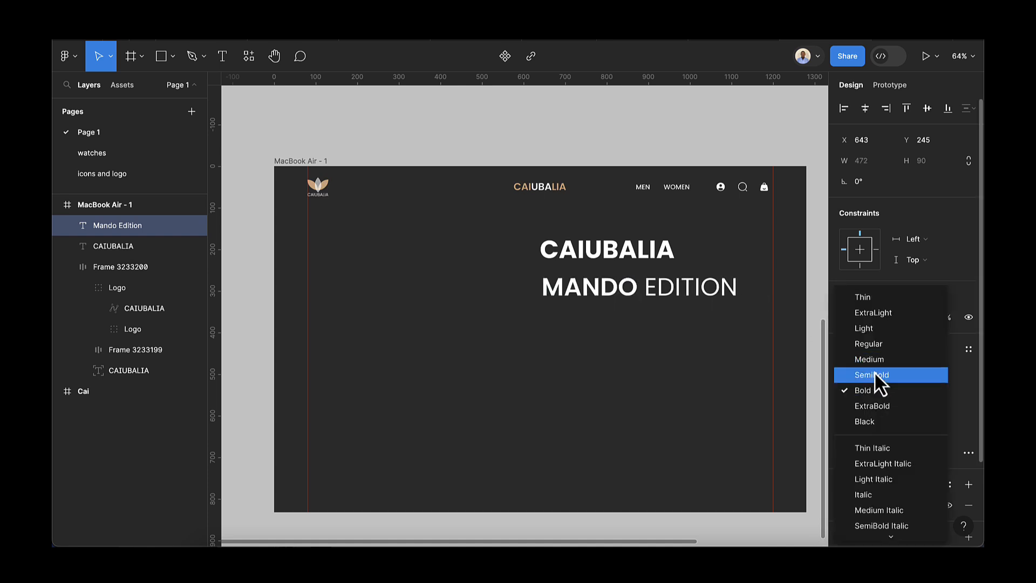
pyautogui.click(874, 374)
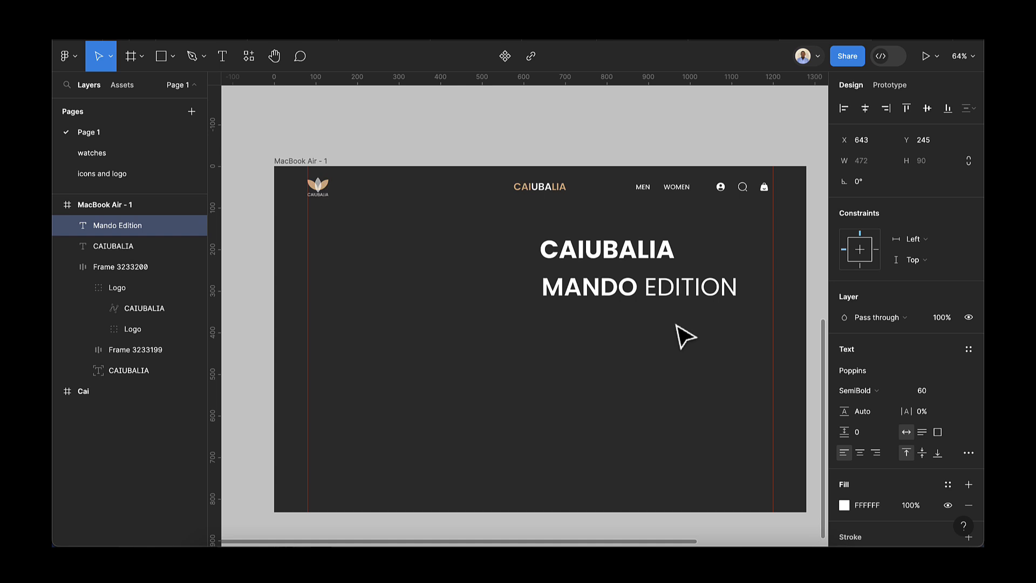
pyautogui.press('Escape')
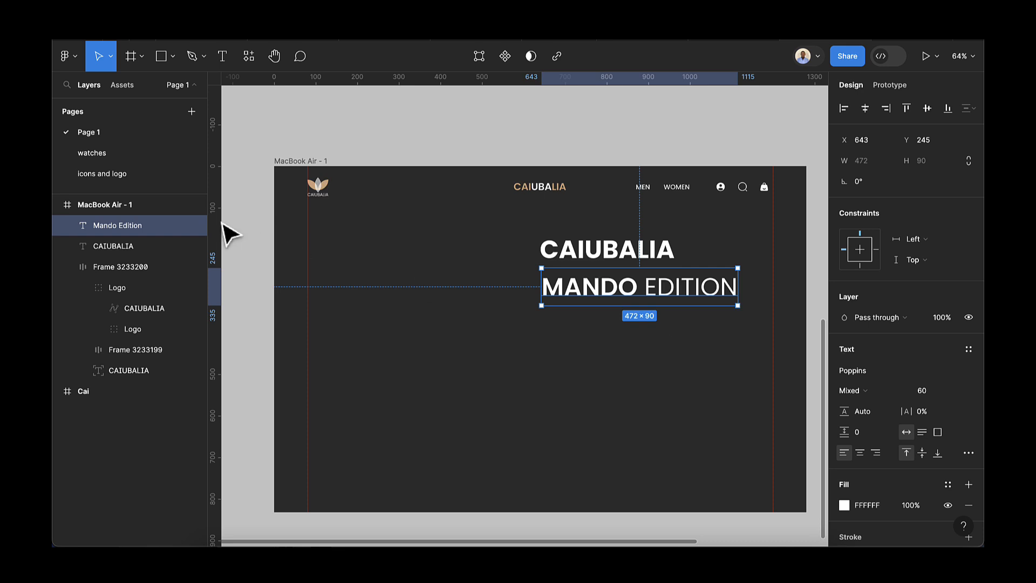
# - Copy the "Indulge in timeless elegance" paragraph from the icons and logo page into the MacBook Air frame, under the heading at X 709, Y 338
pyautogui.click(122, 173)
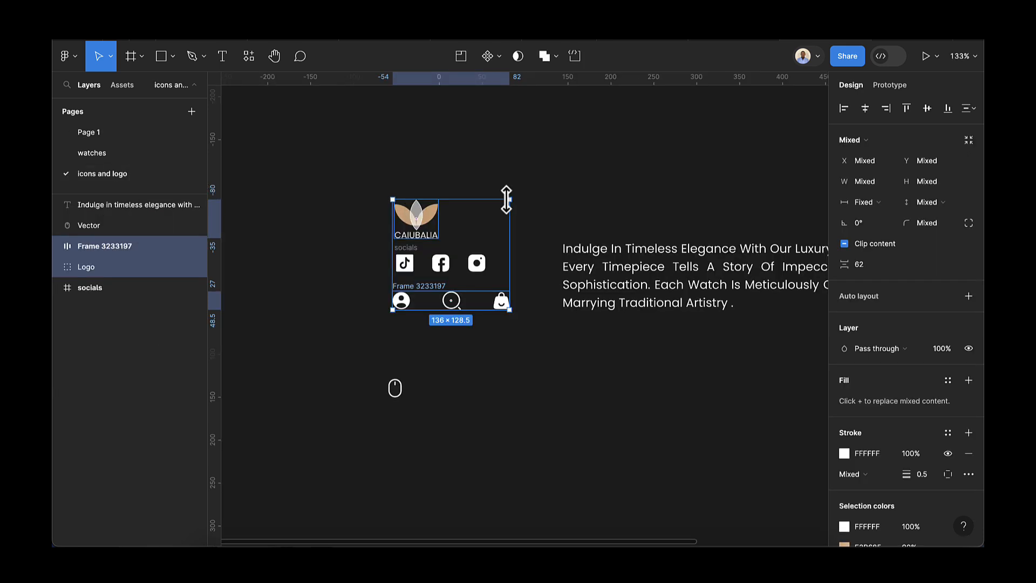
pyautogui.click(651, 300)
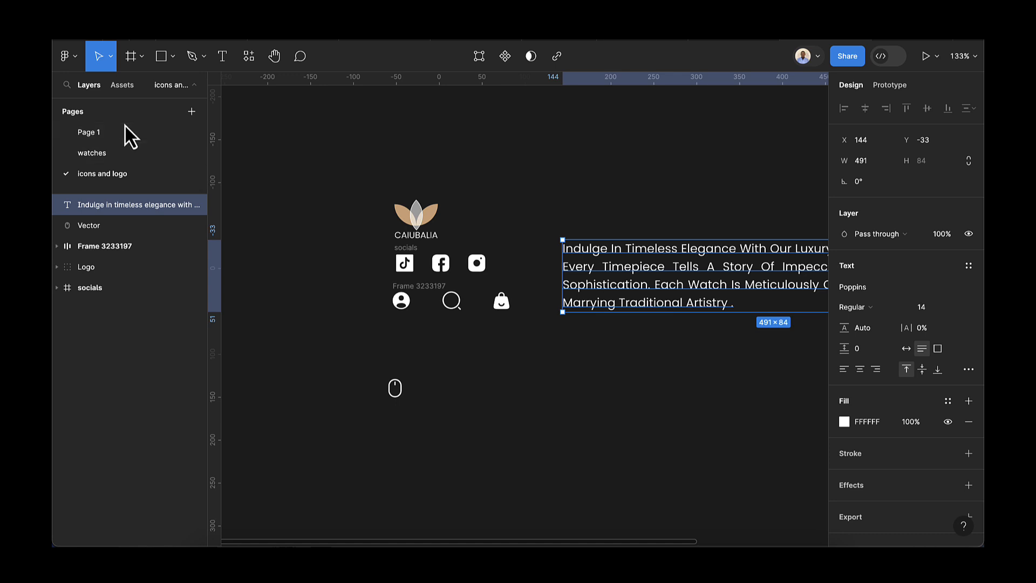
pyautogui.click(115, 138)
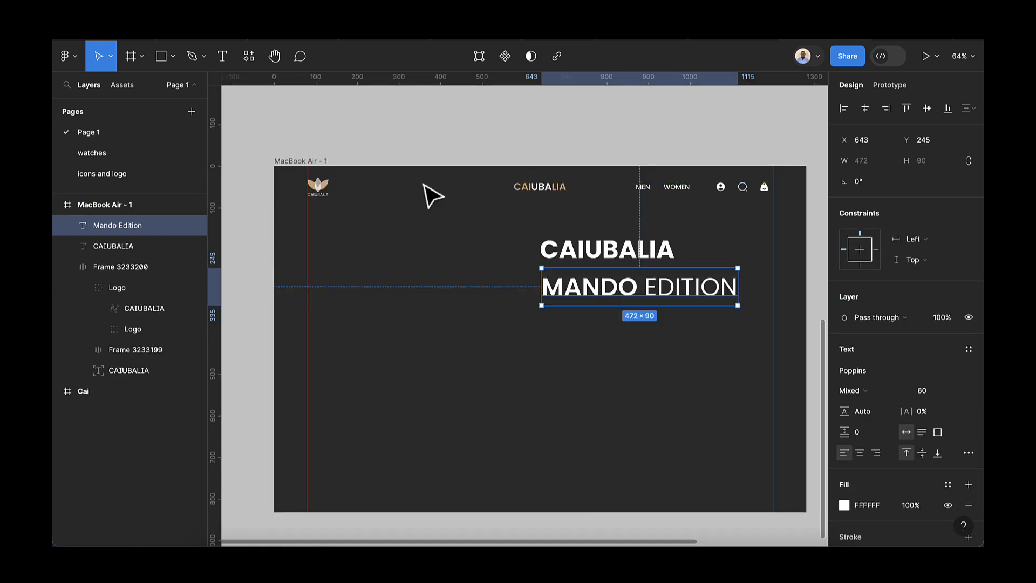
pyautogui.click(306, 160)
pyautogui.hotkey('ctrl', 'v')
pyautogui.moveTo(492, 351); pyautogui.dragTo(616, 330)
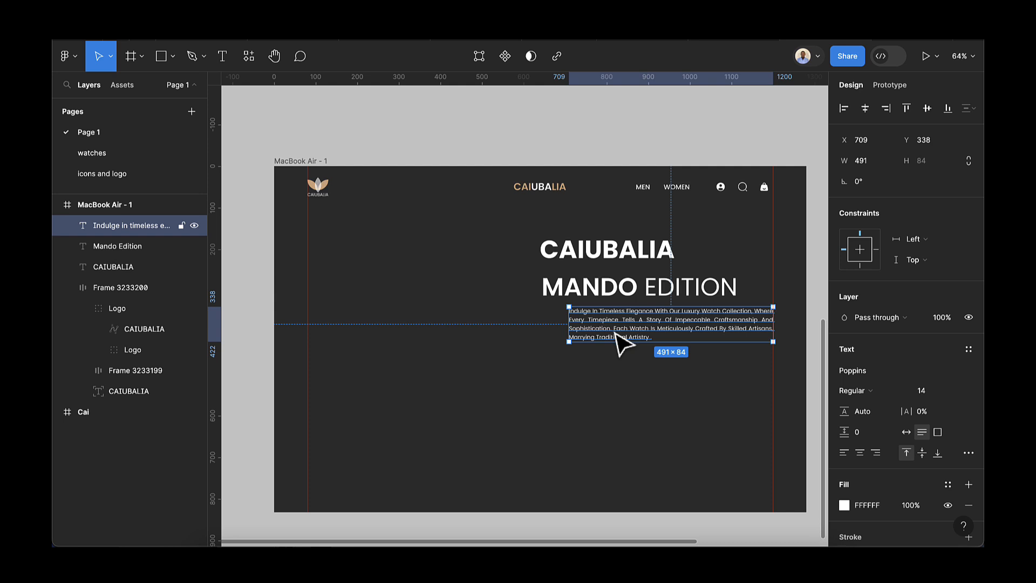
# - Draw a button frame 65 high below the paragraph at X 703, Y 473, with a white FFFFFF fill and a width of 300
pyautogui.scroll(-1, 626, 360)
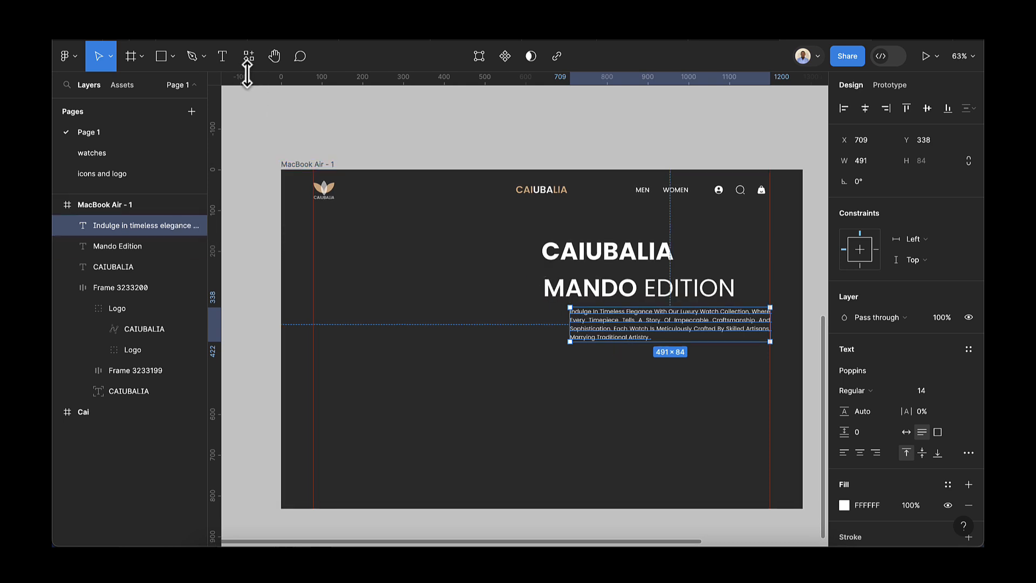
pyautogui.click(134, 67)
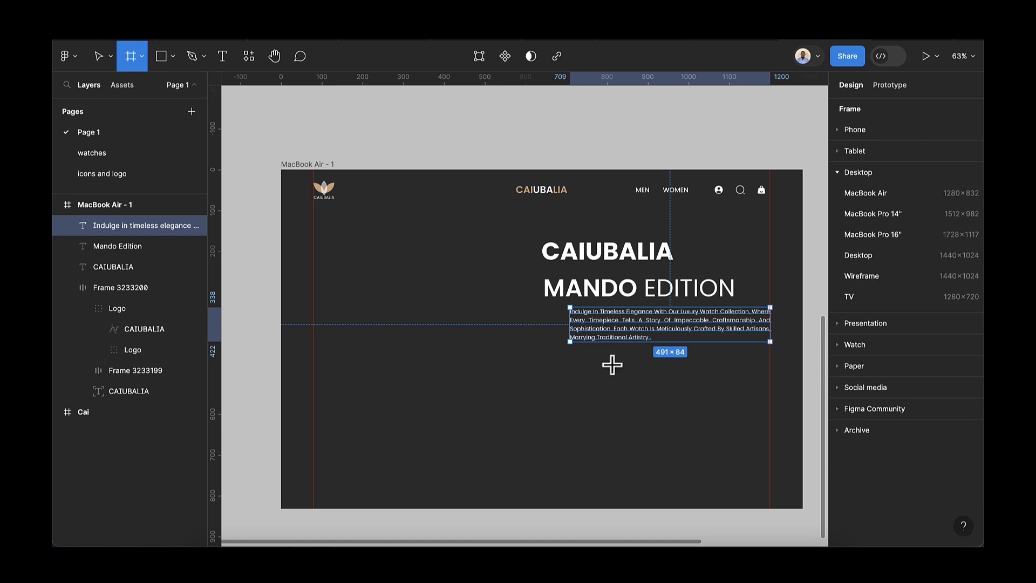
pyautogui.scroll(2, 613, 366)
pyautogui.moveTo(556, 362)
pyautogui.mouseDown()
pyautogui.moveTo(690, 401)
pyautogui.moveTo(718, 395)
pyautogui.mouseUp()
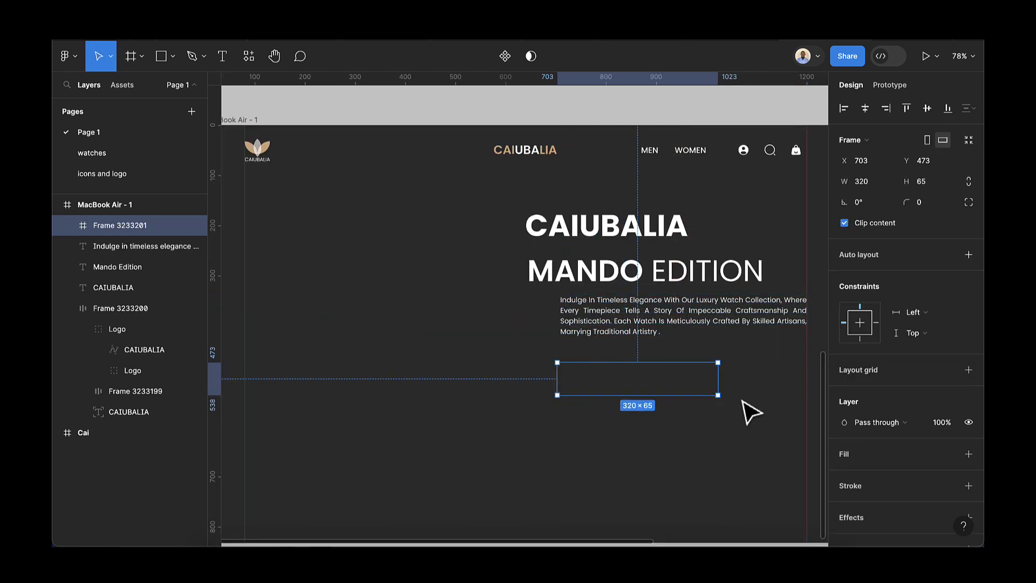
pyautogui.click(967, 455)
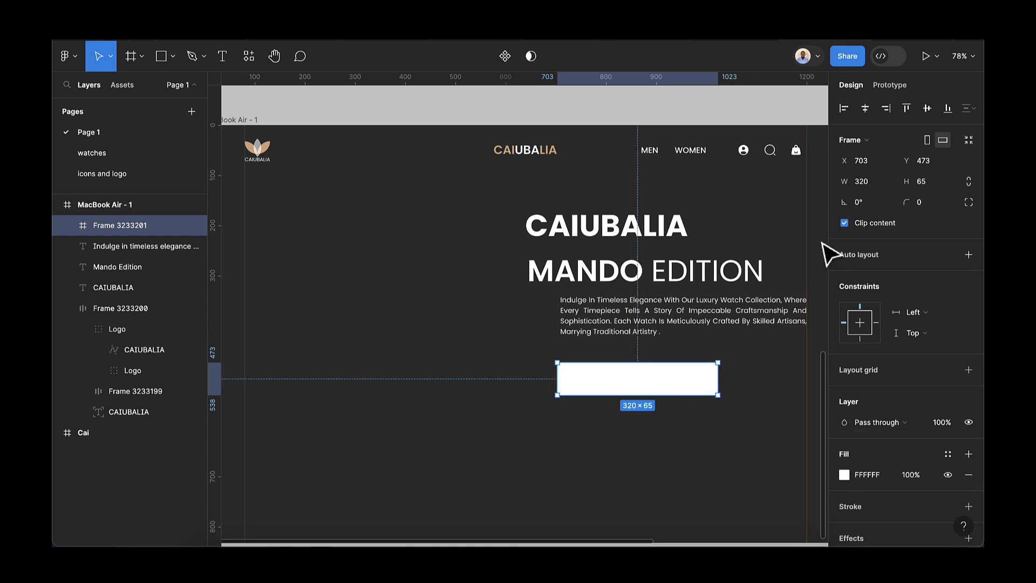
pyautogui.click(870, 182)
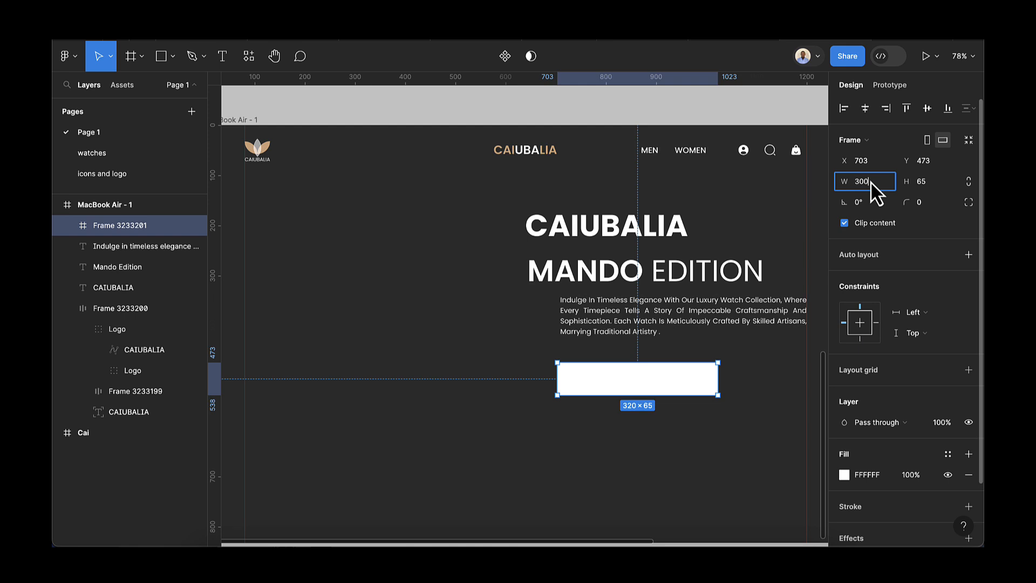
pyautogui.press('Return')
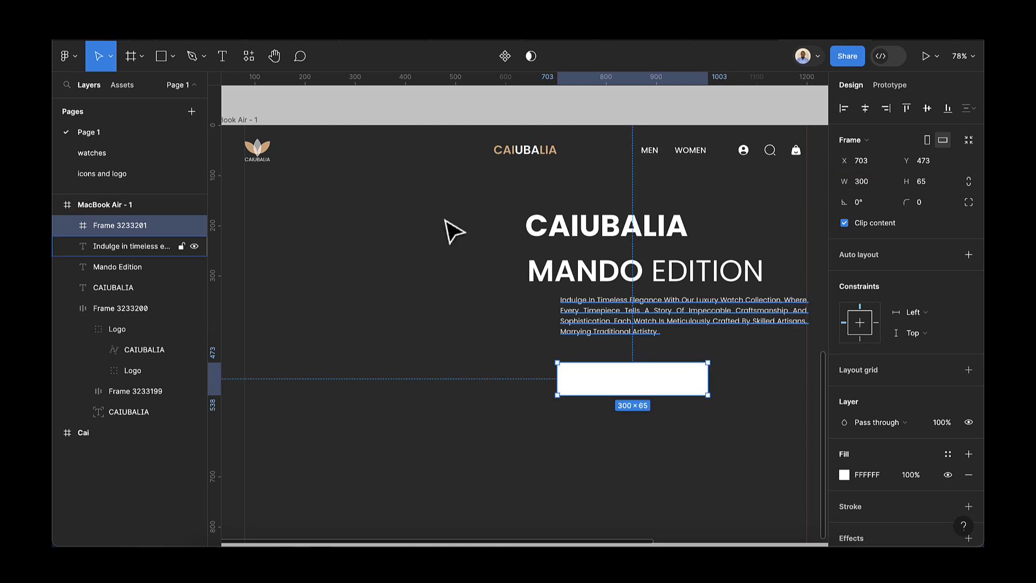
# - Add the text label "Shop Now - $889" inside the white button frame
pyautogui.click(232, 54)
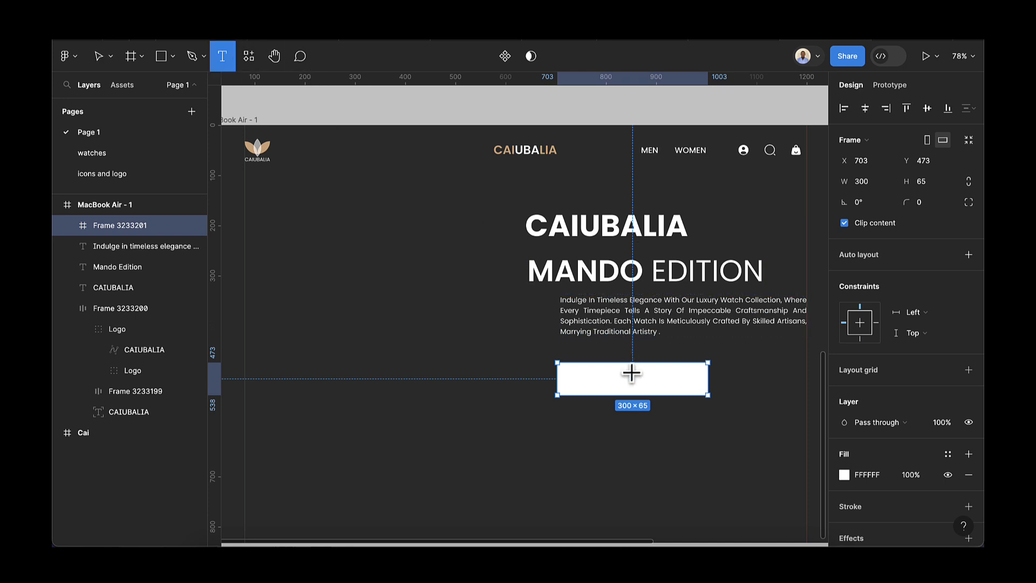
pyautogui.click(593, 374)
pyautogui.write('Shop Now - $889')
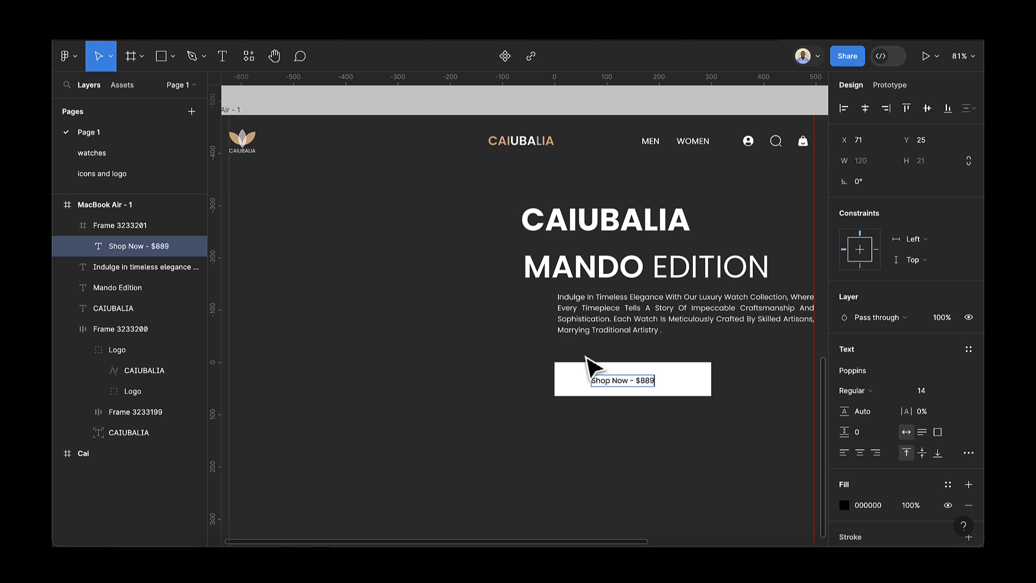
pyautogui.press('Escape')
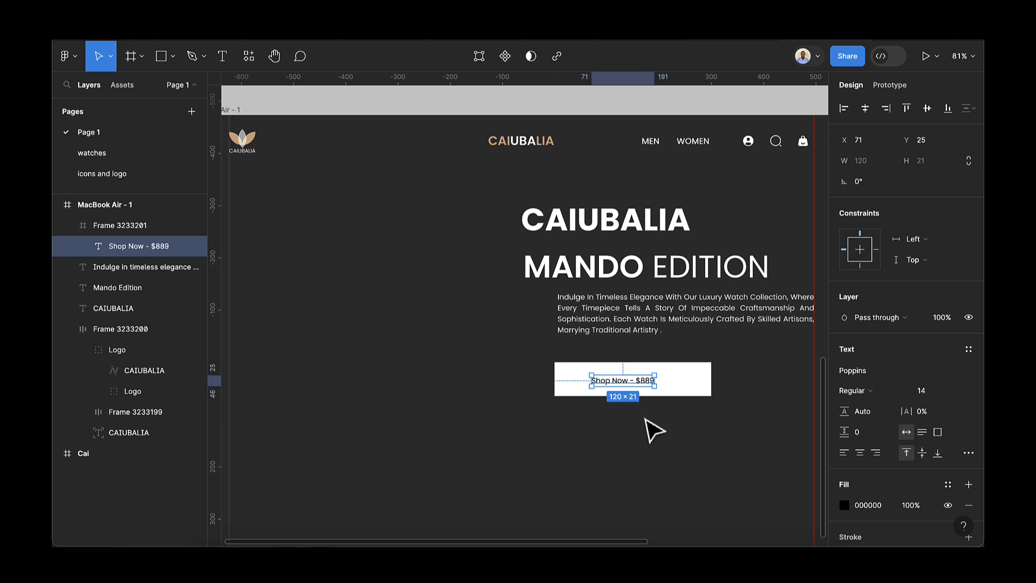
# - Set the "Shop Now - $889" label to Medium weight and font size 18
pyautogui.scroll(-1, 877, 434)
pyautogui.scroll(-1, 877, 435)
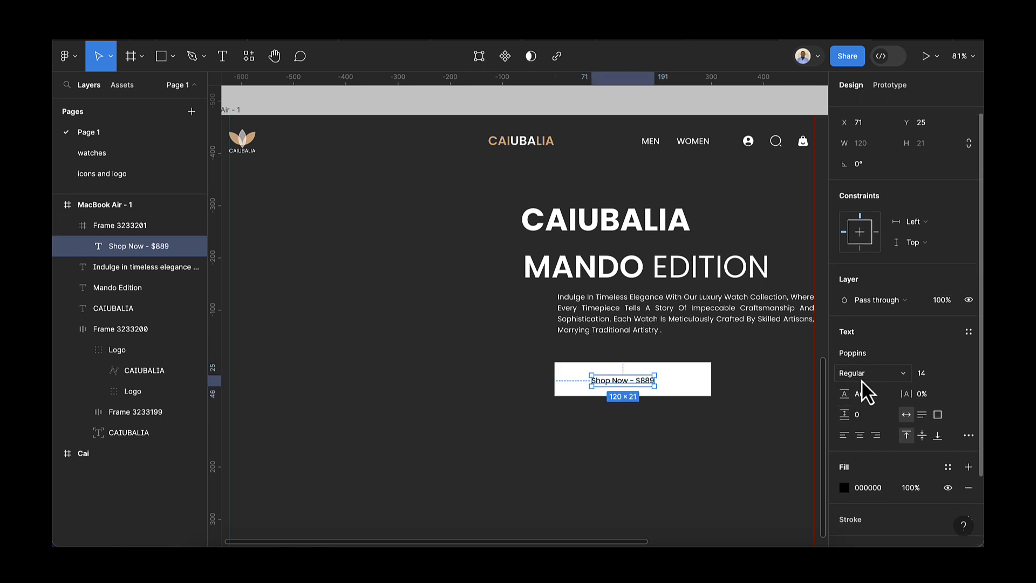
pyautogui.click(861, 381)
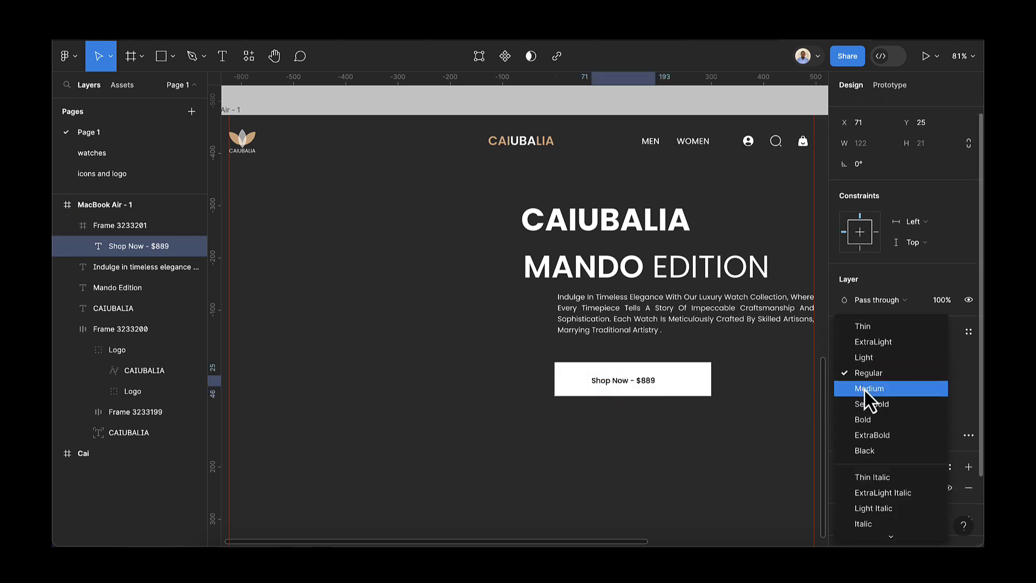
pyautogui.click(863, 388)
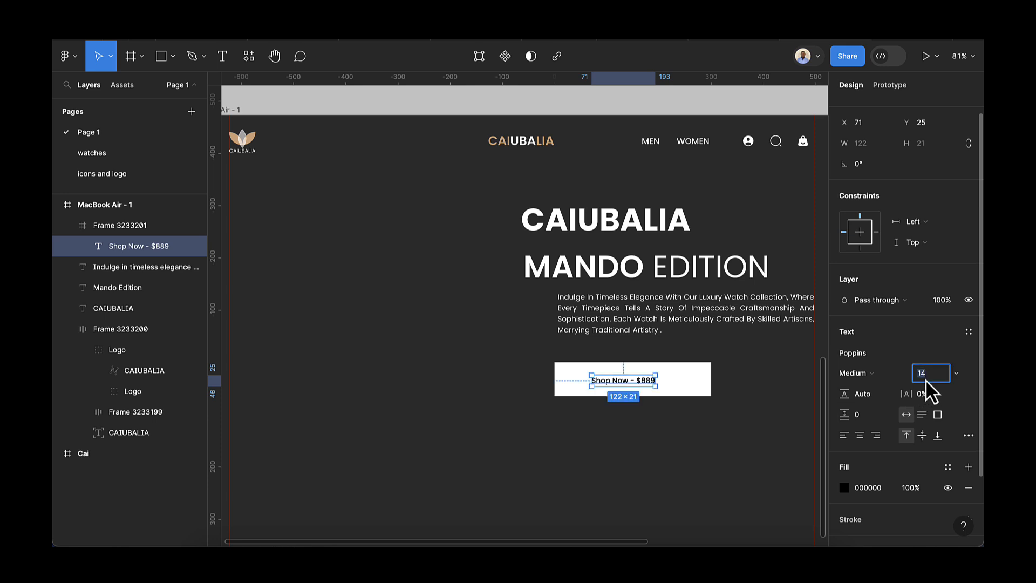
pyautogui.write('18')
pyautogui.press('Return')
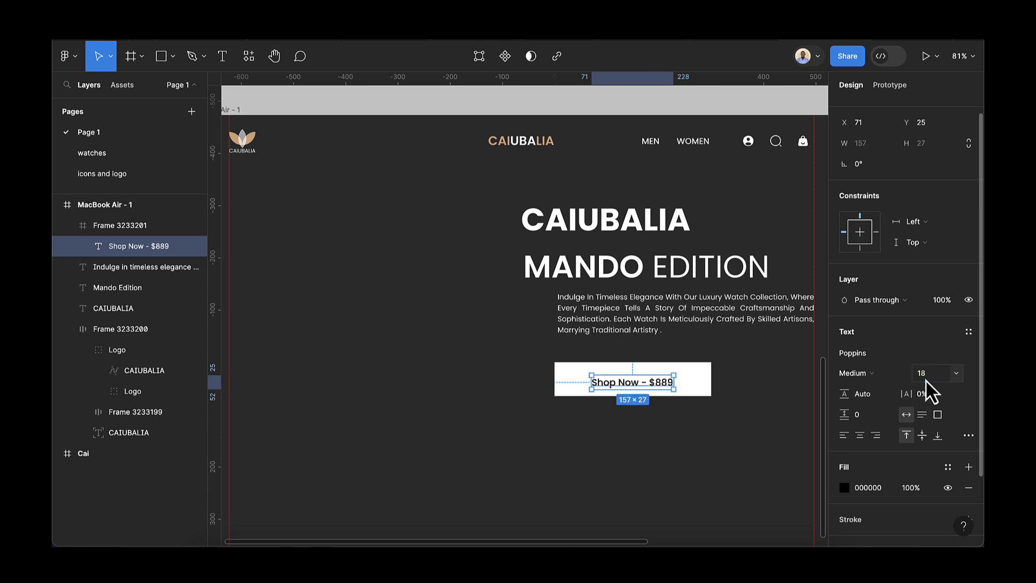
# - Center the "Shop Now - $889" label horizontally and vertically within its button frame
pyautogui.moveTo(652, 390); pyautogui.dragTo(645, 383)
pyautogui.click(653, 434)
pyautogui.click(696, 378)
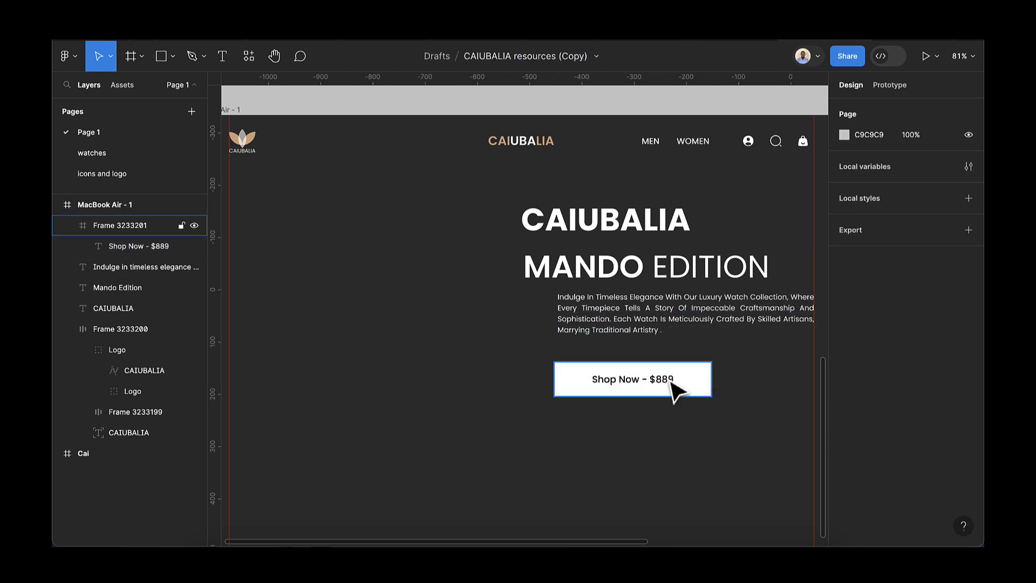
pyautogui.doubleClick(656, 382)
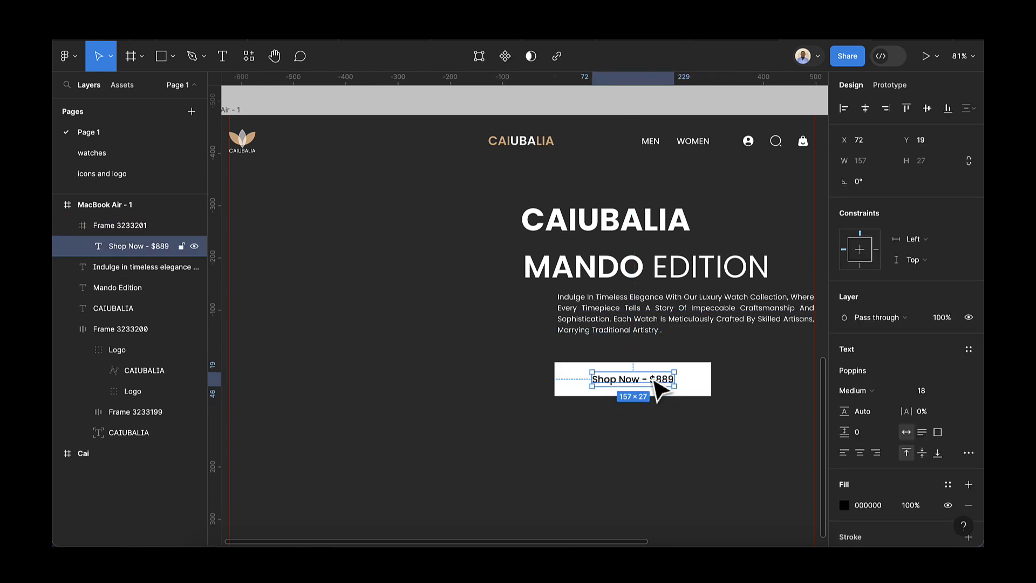
pyautogui.click(866, 109)
pyautogui.click(924, 108)
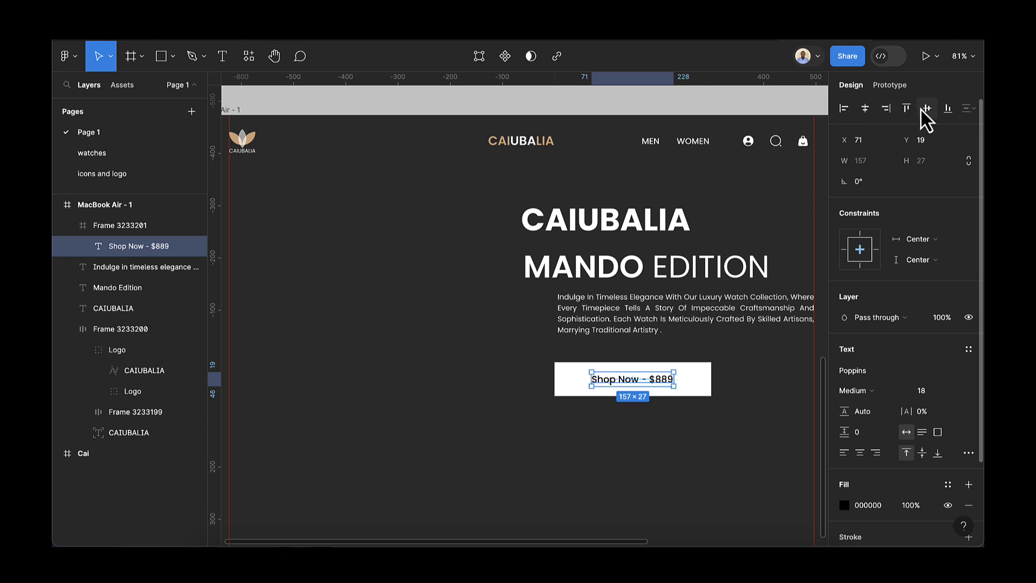
# - Duplicate the Shop Now button to its right at X 1020, Y 473, and narrow the copy to a width of 180
pyautogui.click(712, 380)
pyautogui.hscroll(3, 720, 377)
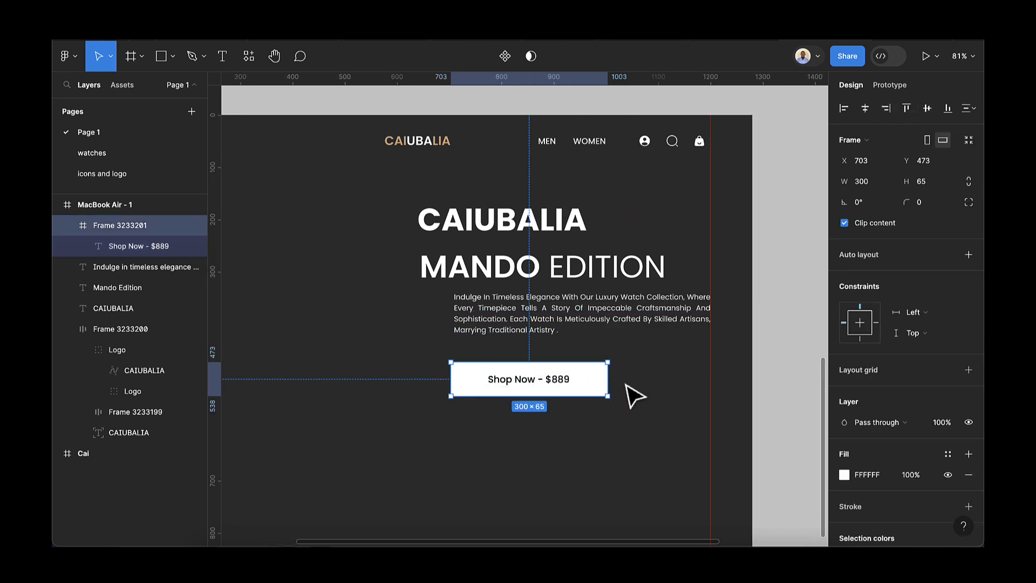
pyautogui.moveTo(589, 384); pyautogui.dragTo(710, 381)
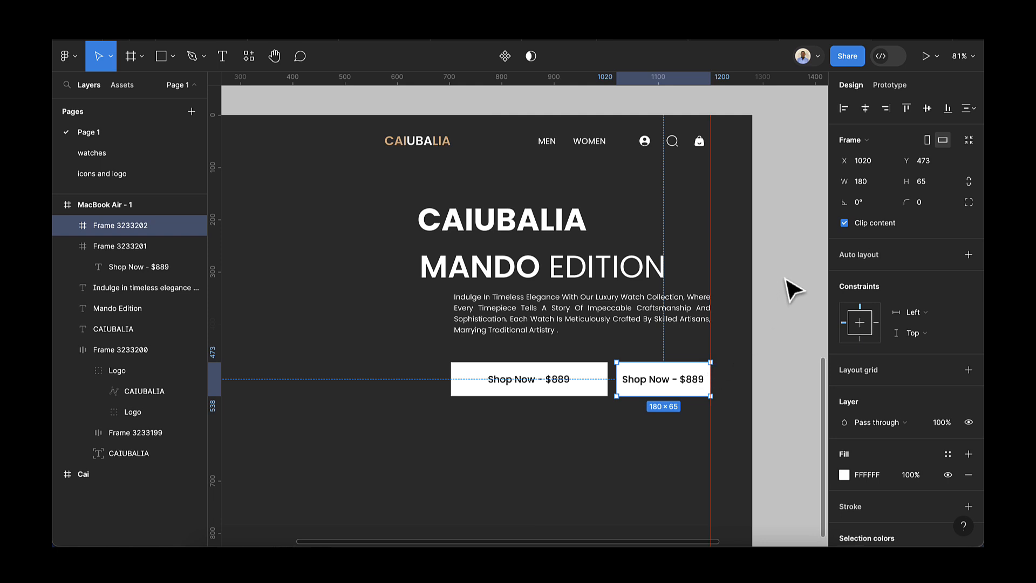
# - Replace the narrower button's label with "Discover More" and center it horizontally in the button
pyautogui.click(696, 387)
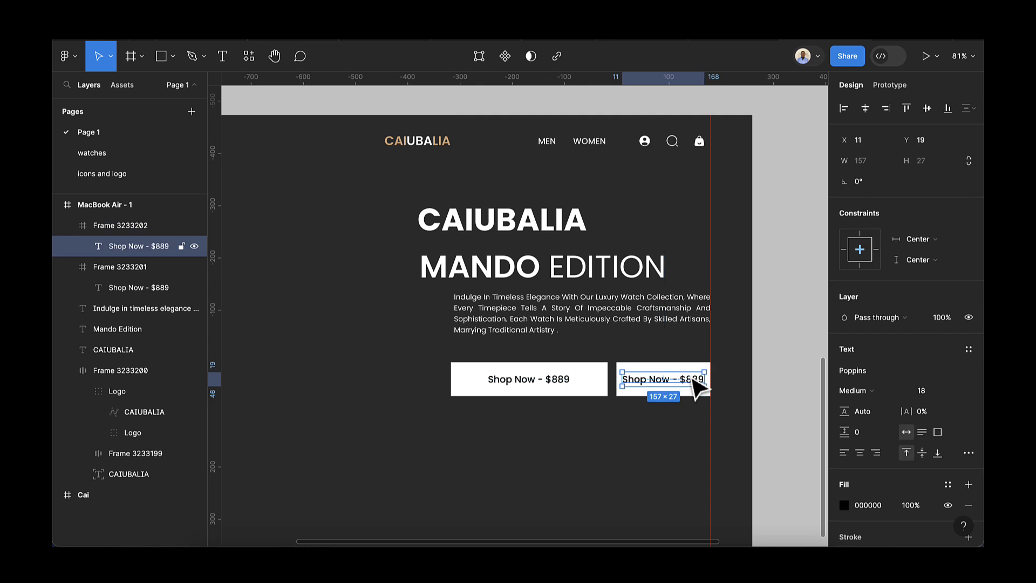
pyautogui.doubleClick(693, 379)
pyautogui.hotkey('ctrl', 'a')
pyautogui.write('Dis')
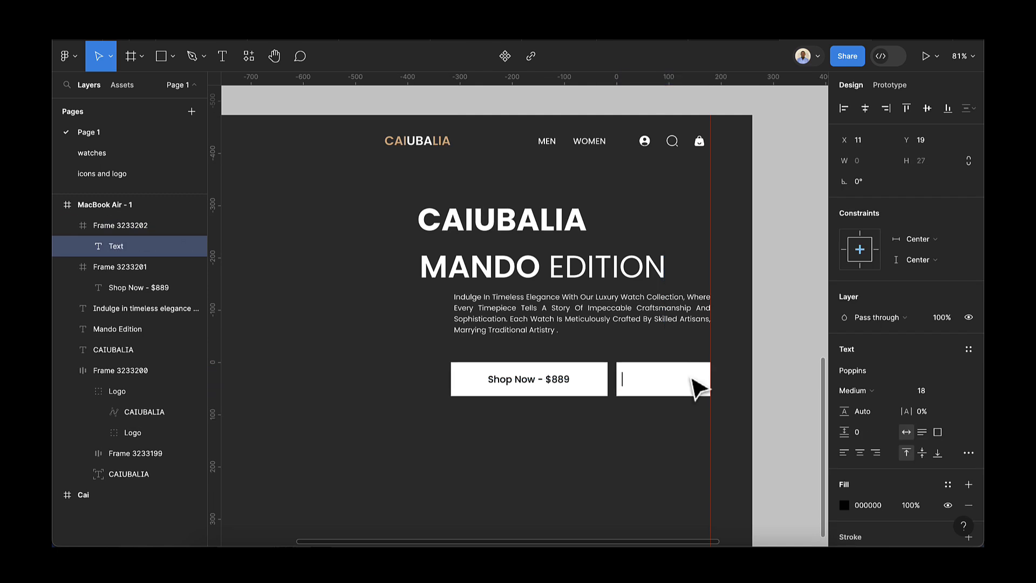
pyautogui.write('cover More')
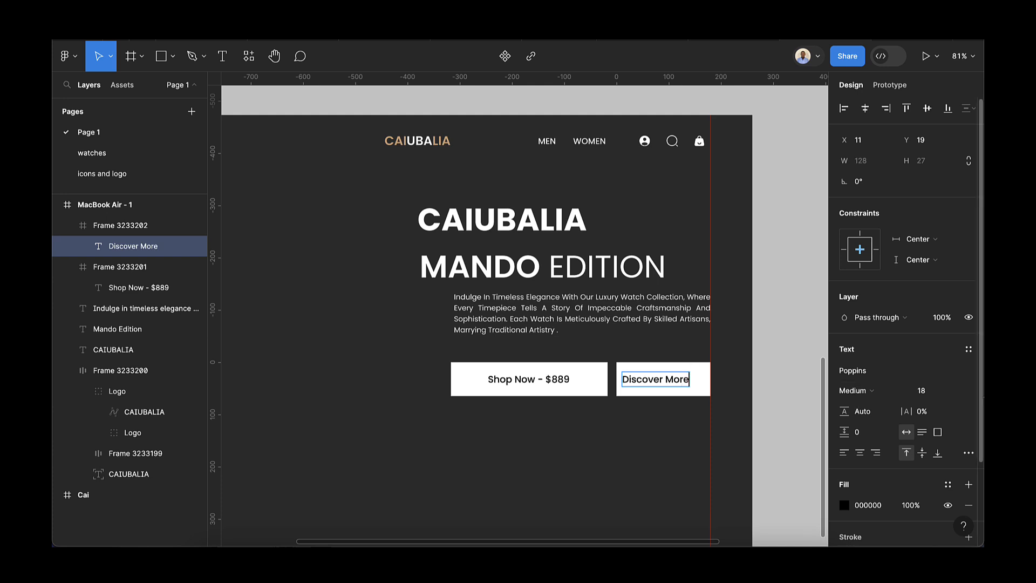
pyautogui.press('Escape')
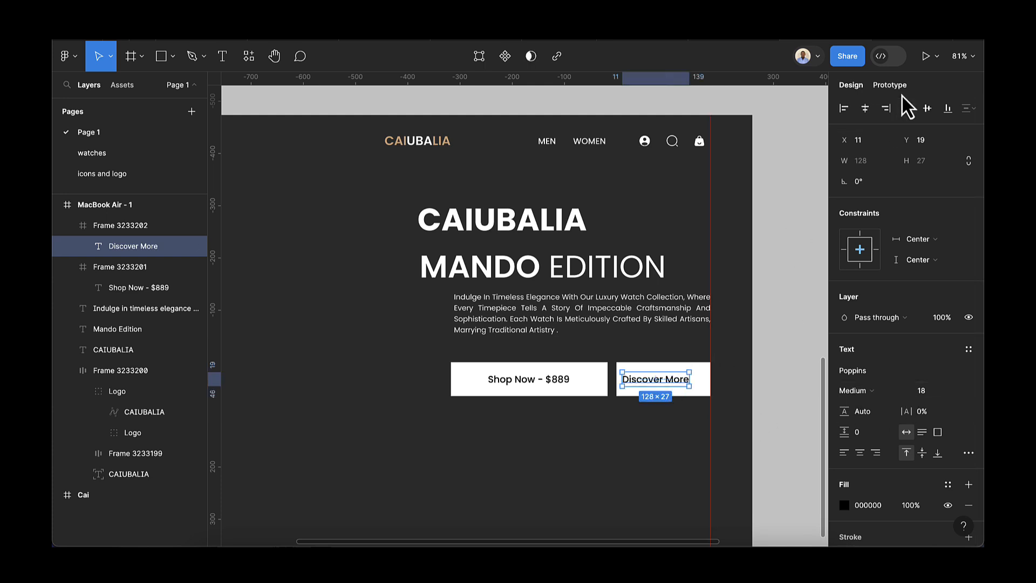
pyautogui.click(865, 108)
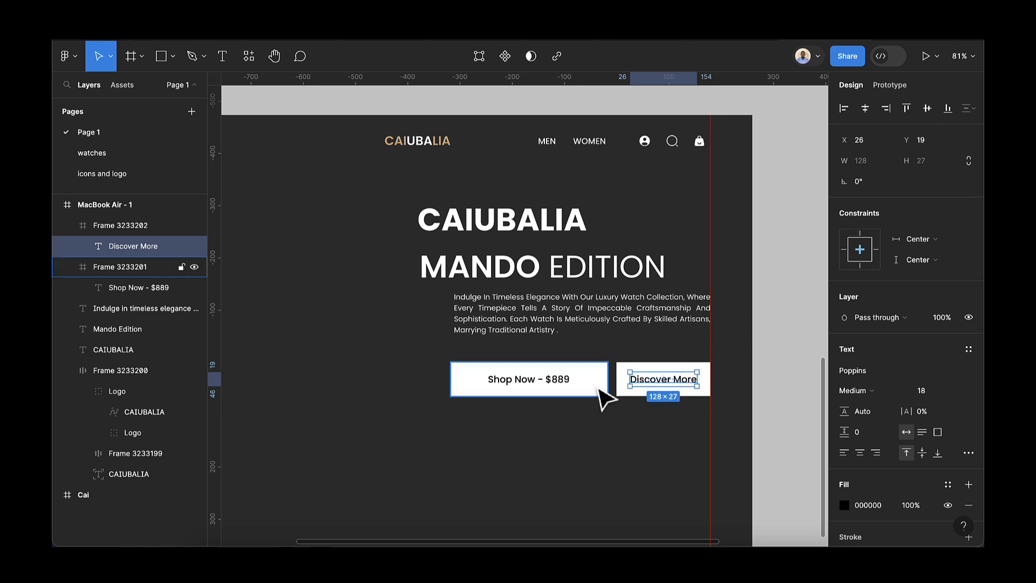
# - Remove the white fill from the Discover More button frame and add a 1 px inside stroke
pyautogui.click(623, 394)
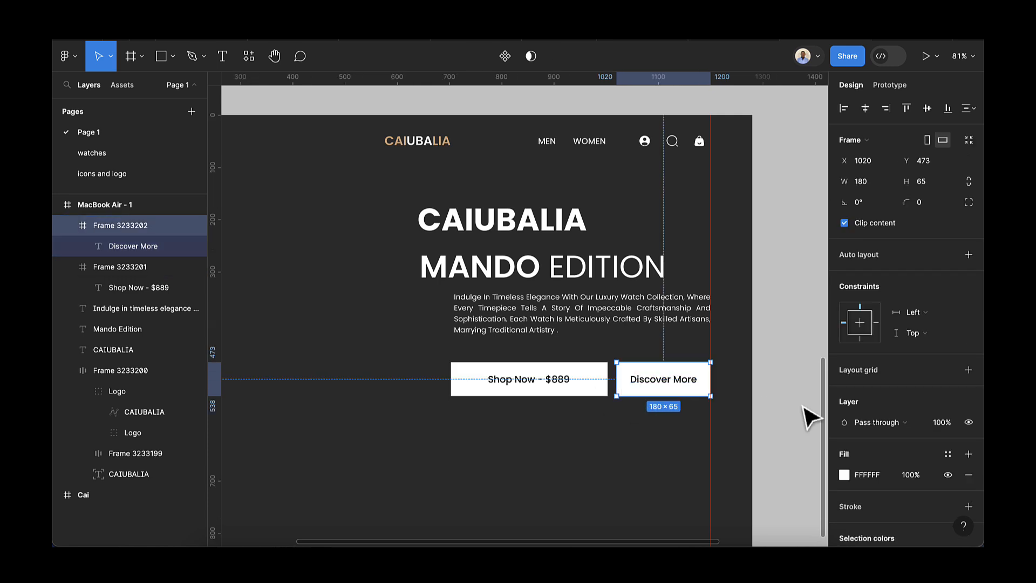
pyautogui.click(965, 475)
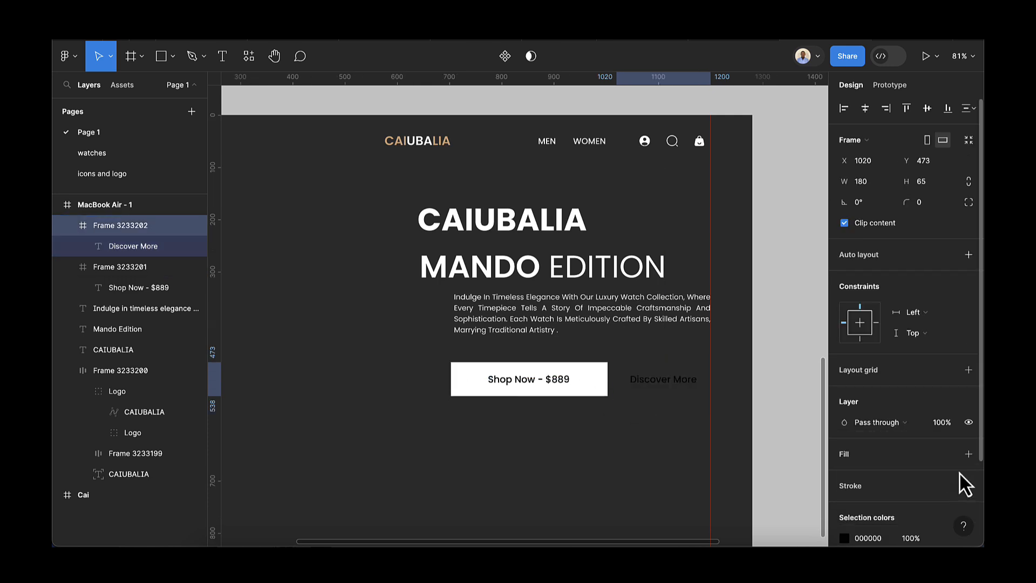
pyautogui.scroll(-1, 958, 468)
pyautogui.click(968, 456)
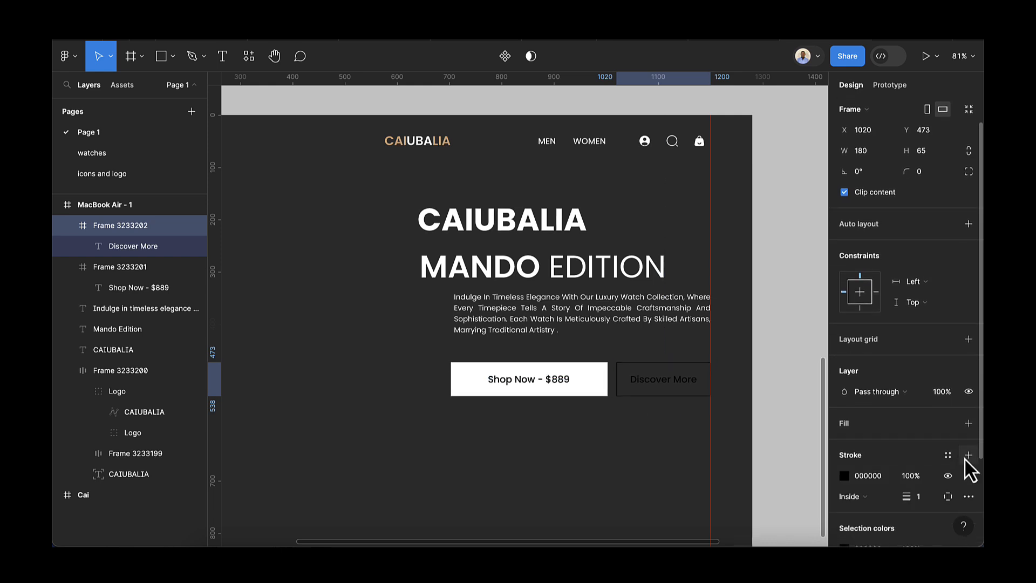
pyautogui.scroll(-2, 915, 466)
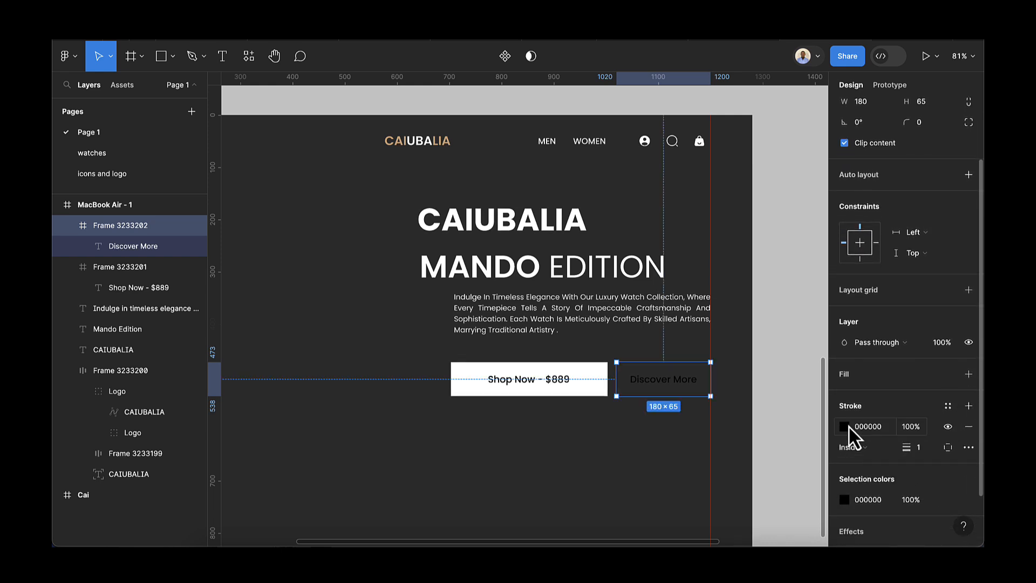
# - Recolor the Discover More button's outline and label together to white FFFFFF
pyautogui.click(846, 427)
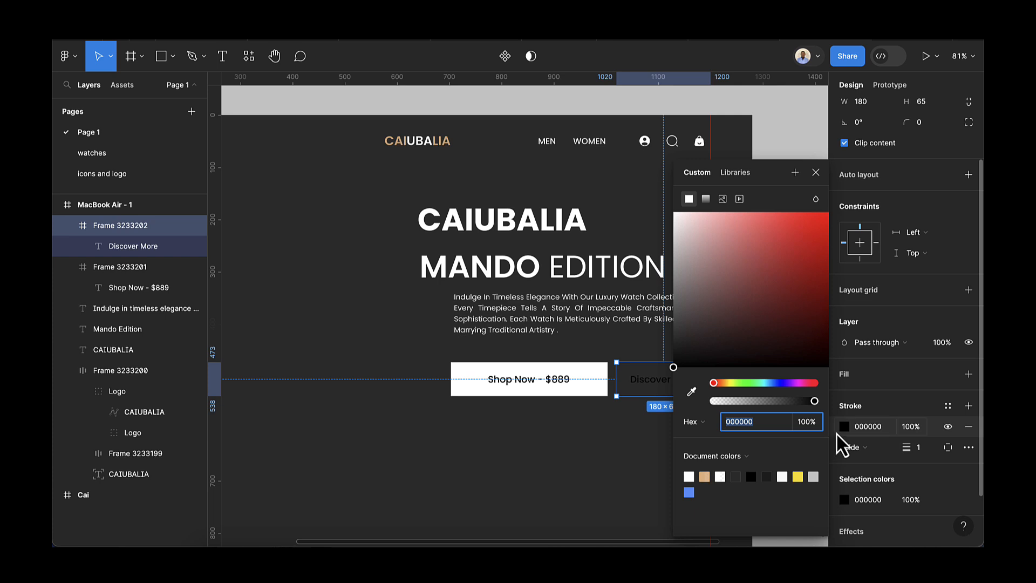
pyautogui.click(846, 503)
pyautogui.click(845, 500)
pyautogui.click(844, 501)
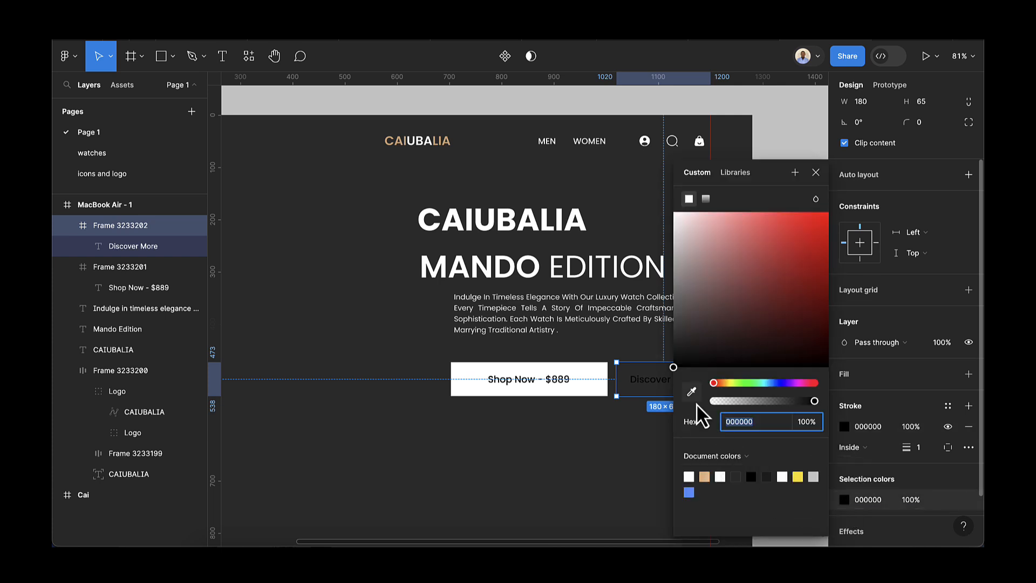
pyautogui.click(688, 477)
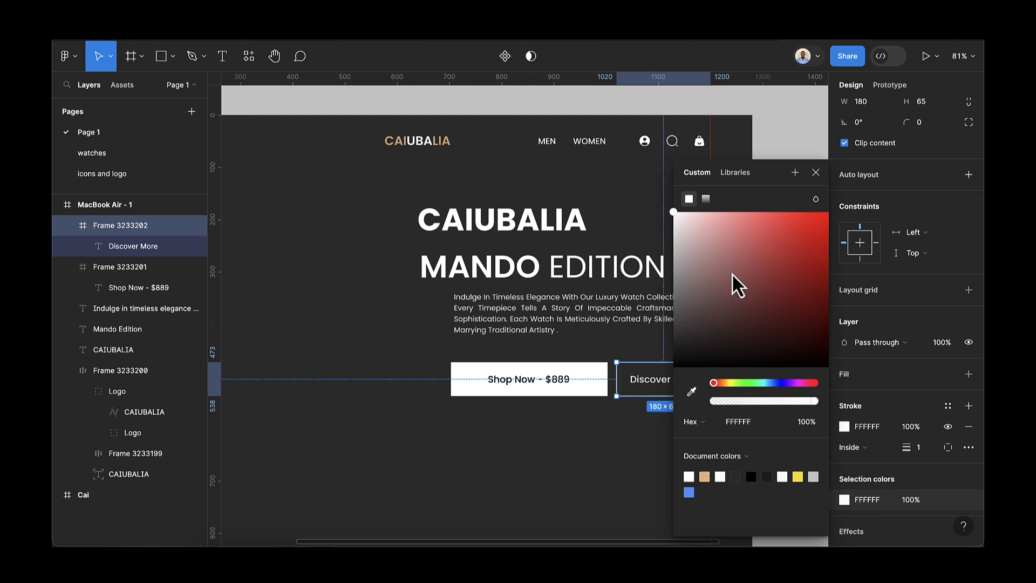
pyautogui.click(816, 172)
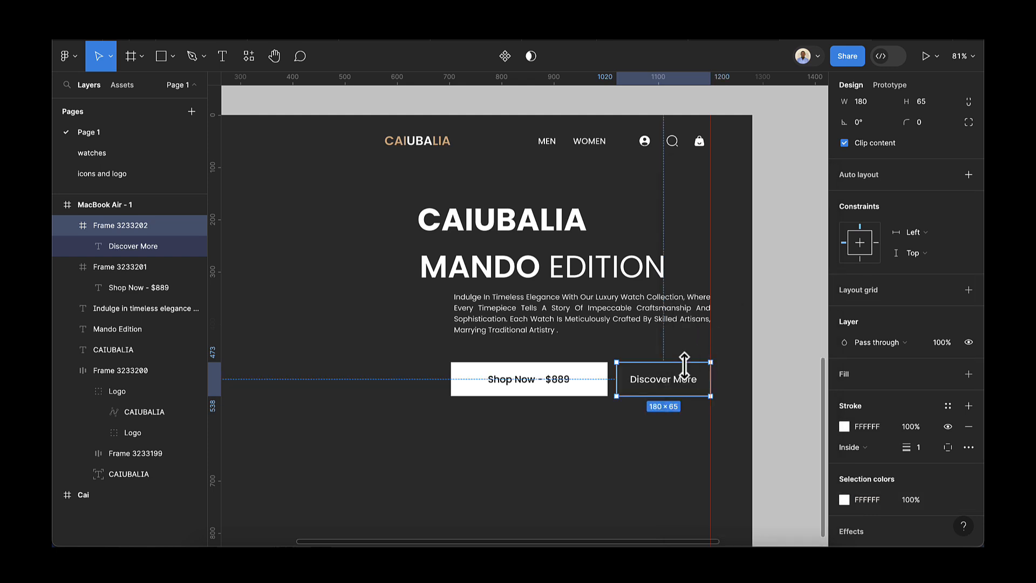
pyautogui.click(660, 424)
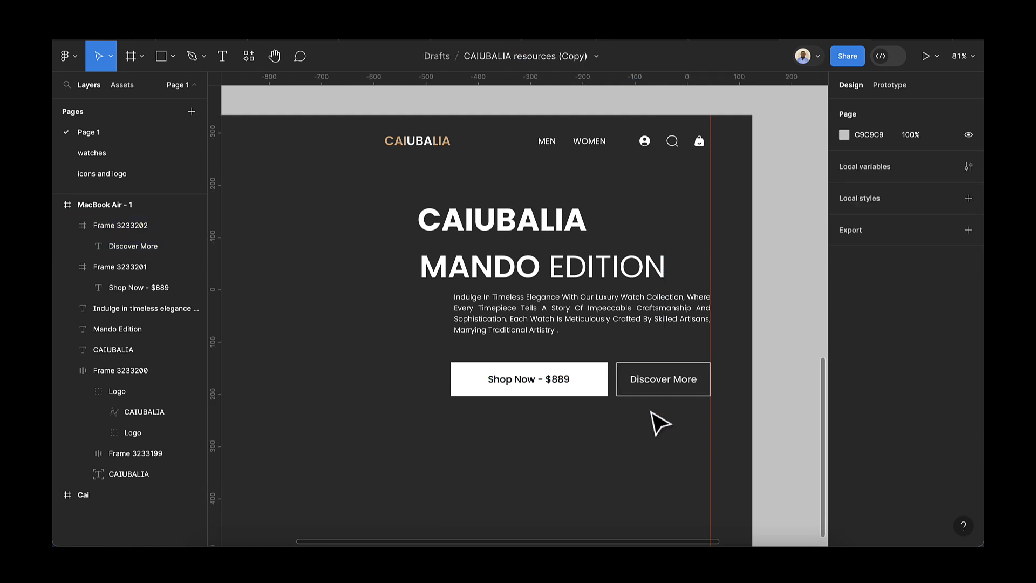
# - Wrap the CAIUBALIA and Mando Edition headings together in a vertical auto layout
pyautogui.scroll(-1, 652, 411)
pyautogui.scroll(1, 649, 351)
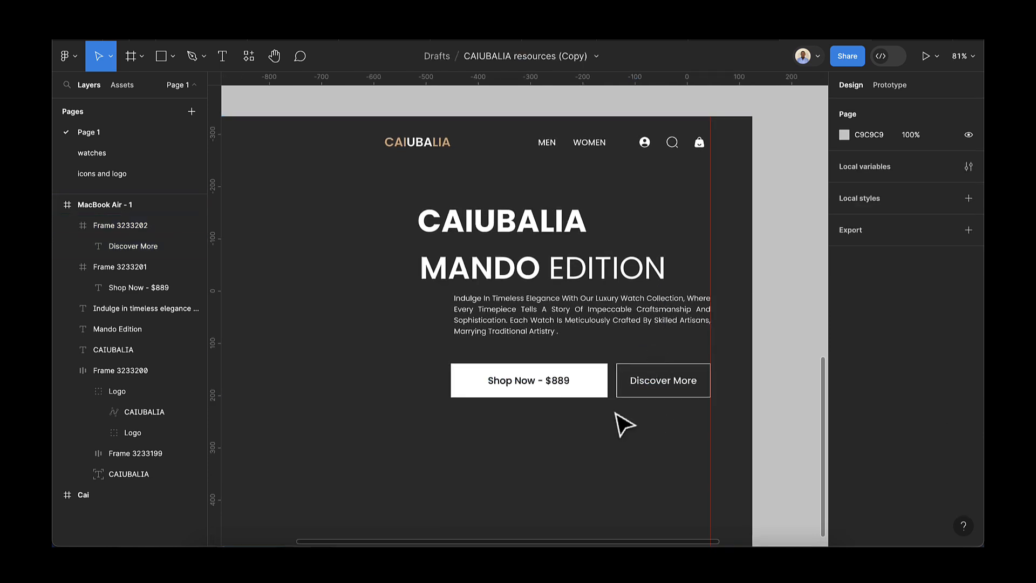
pyautogui.scroll(-2, 624, 424)
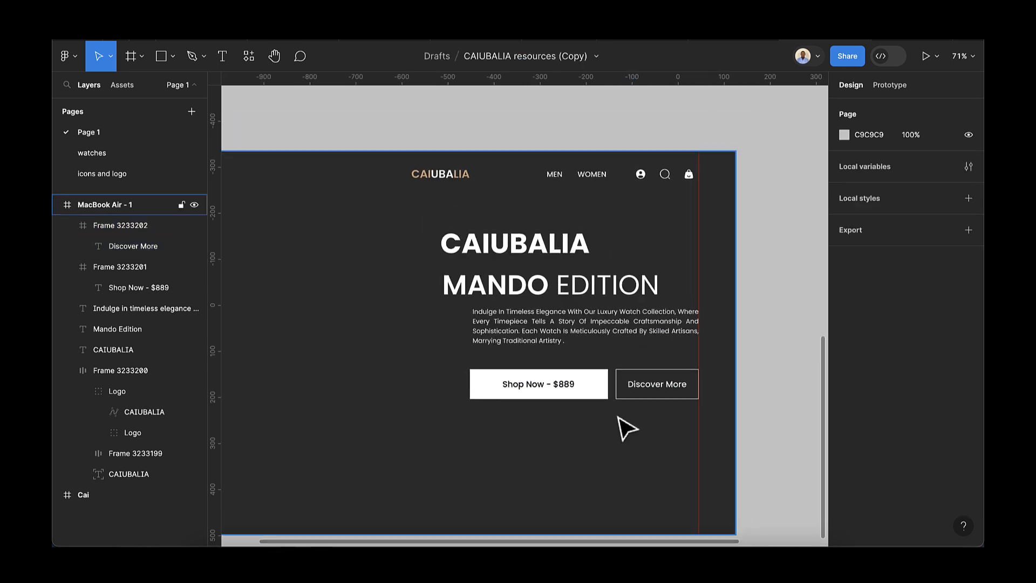
pyautogui.scroll(-1, 626, 429)
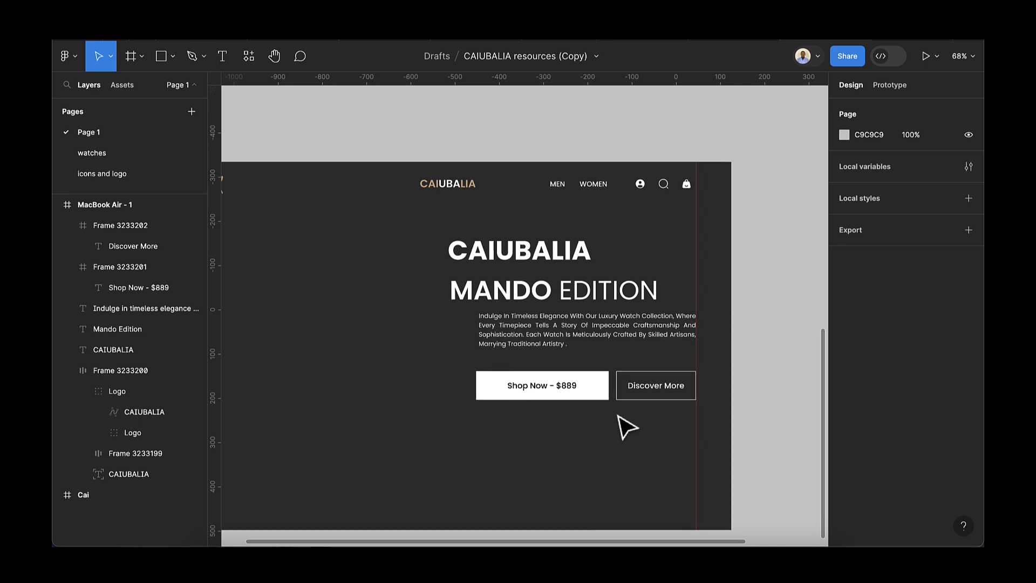
pyautogui.click(523, 268)
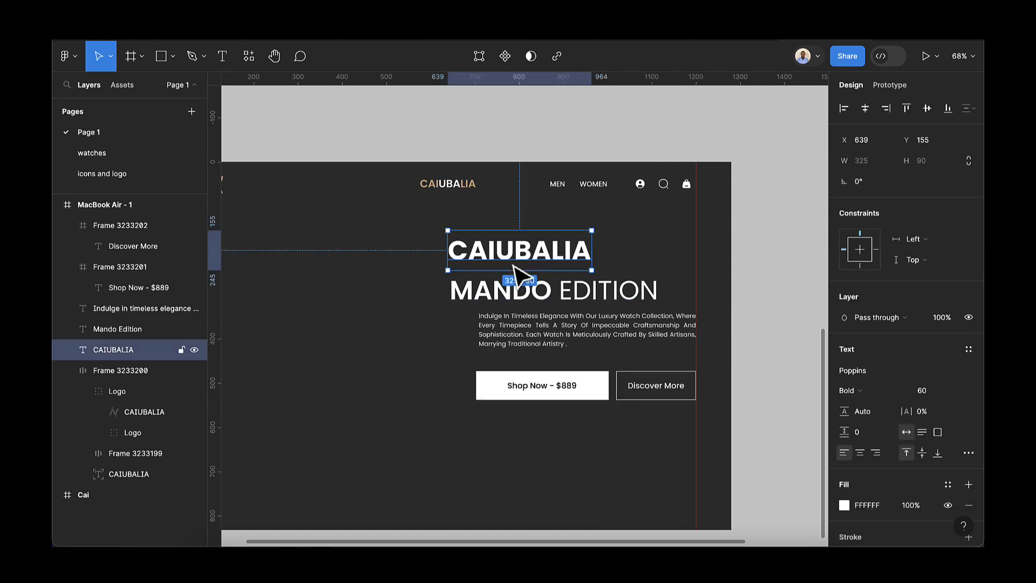
pyautogui.keyDown('shift'); pyautogui.click(513, 308); pyautogui.keyUp('shift')
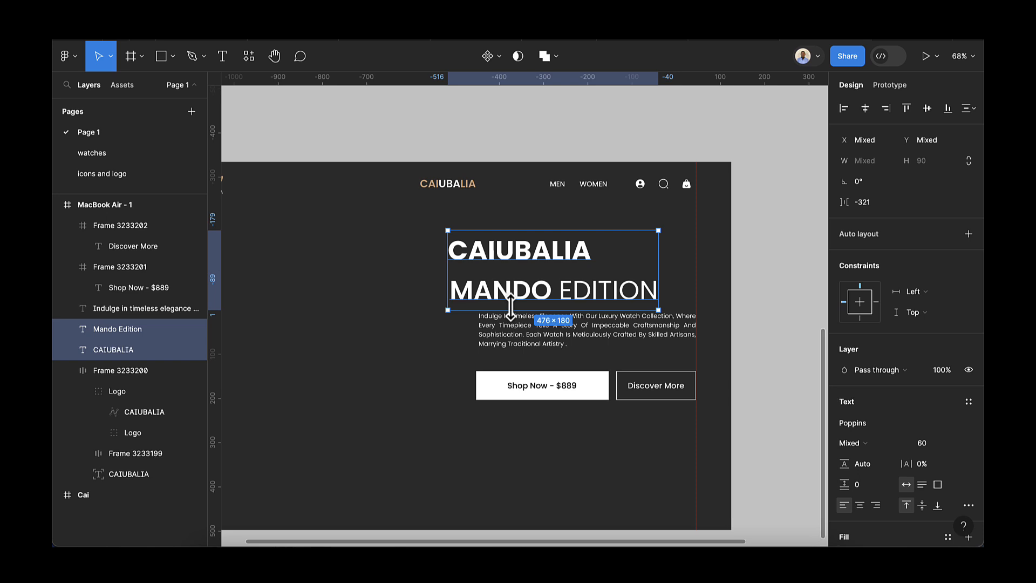
pyautogui.hotkey('shift', 'a')
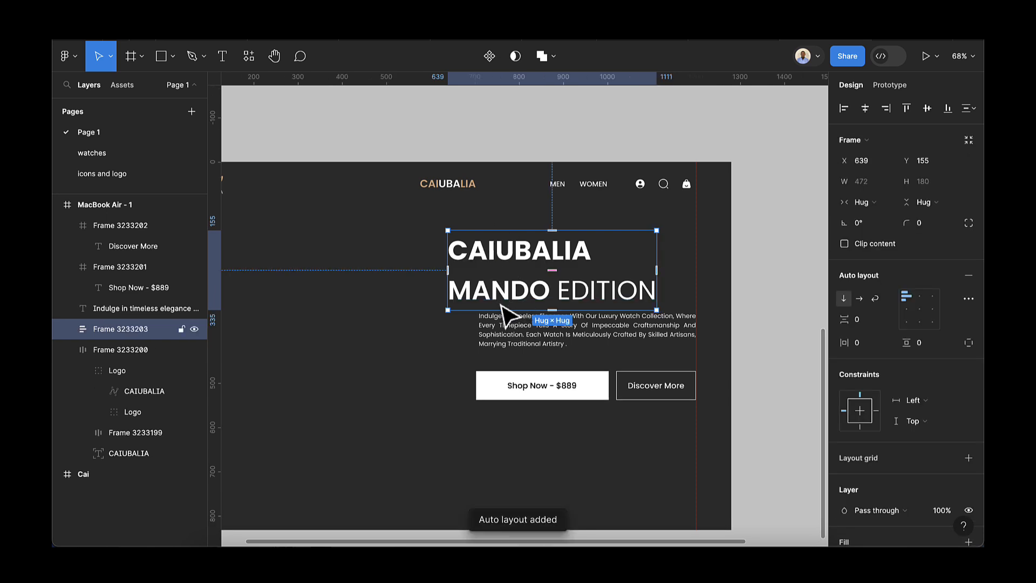
# - Wrap the Shop Now and Discover More buttons in a horizontal auto layout and name it "btn group"
pyautogui.click(524, 389)
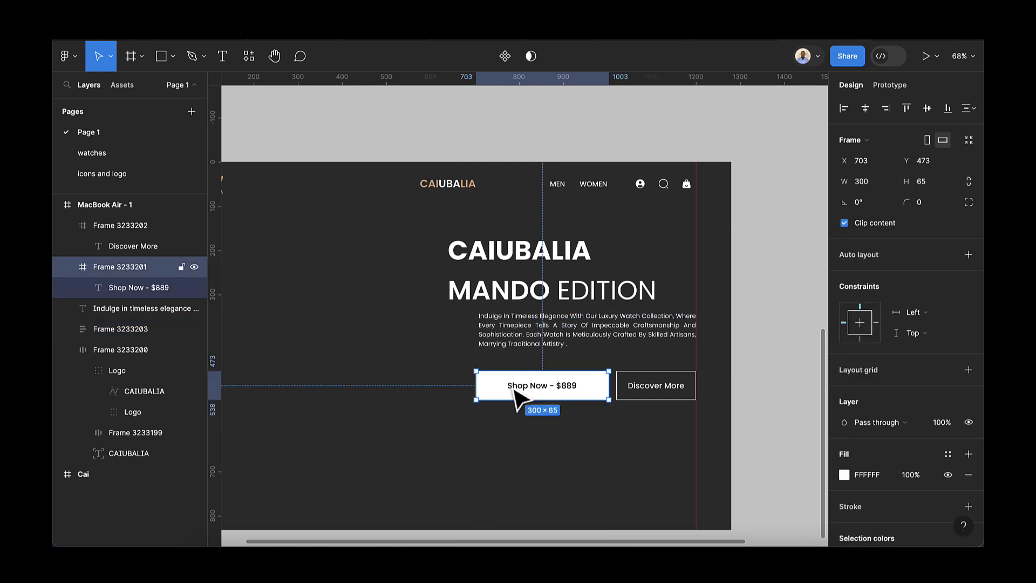
pyautogui.keyDown('shift'); pyautogui.click(656, 398); pyautogui.keyUp('shift')
pyautogui.hotkey('shift', 'a')
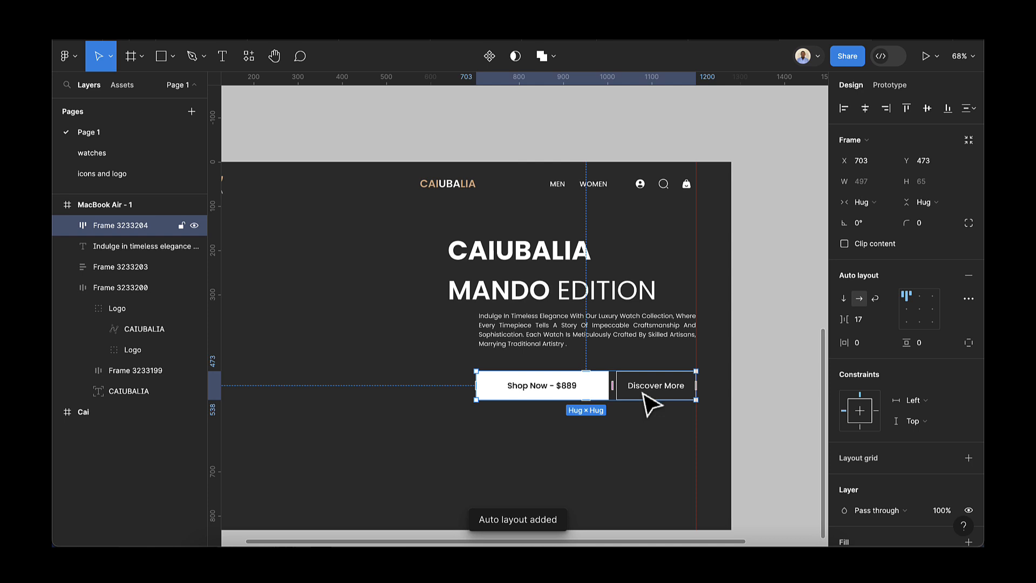
pyautogui.doubleClick(104, 226)
pyautogui.press('BackSpace')
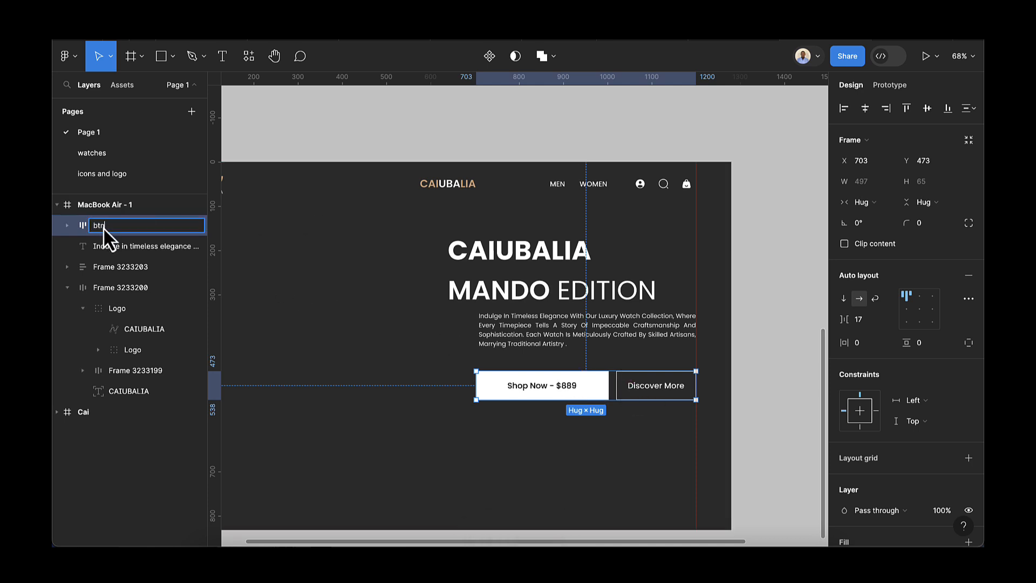
pyautogui.write('btn group')
pyautogui.press('Return')
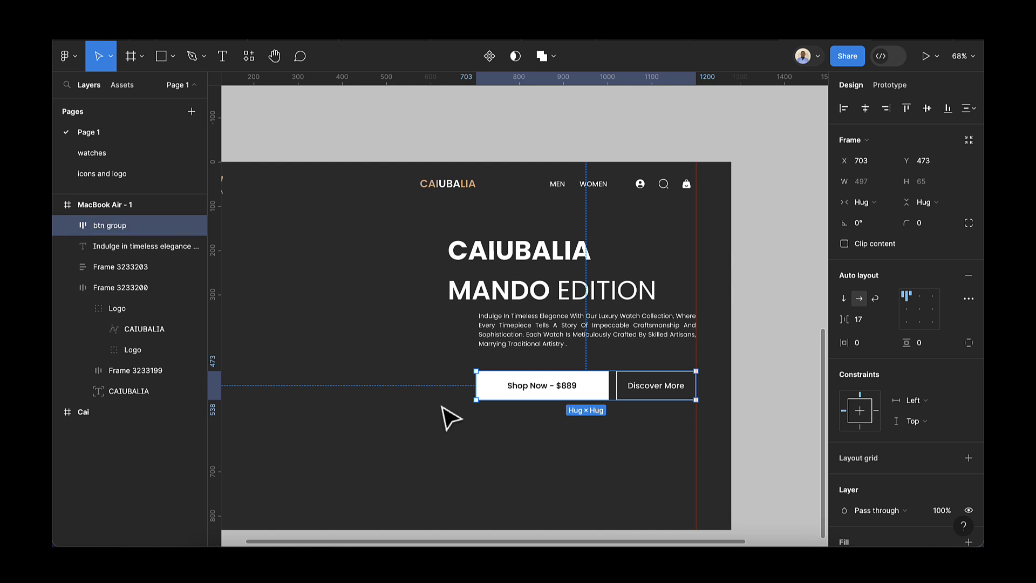
# - Move the button group and the description paragraph so their left edges align with the headings, slightly lower than before
pyautogui.moveTo(536, 393); pyautogui.dragTo(506, 400)
pyautogui.click(536, 318)
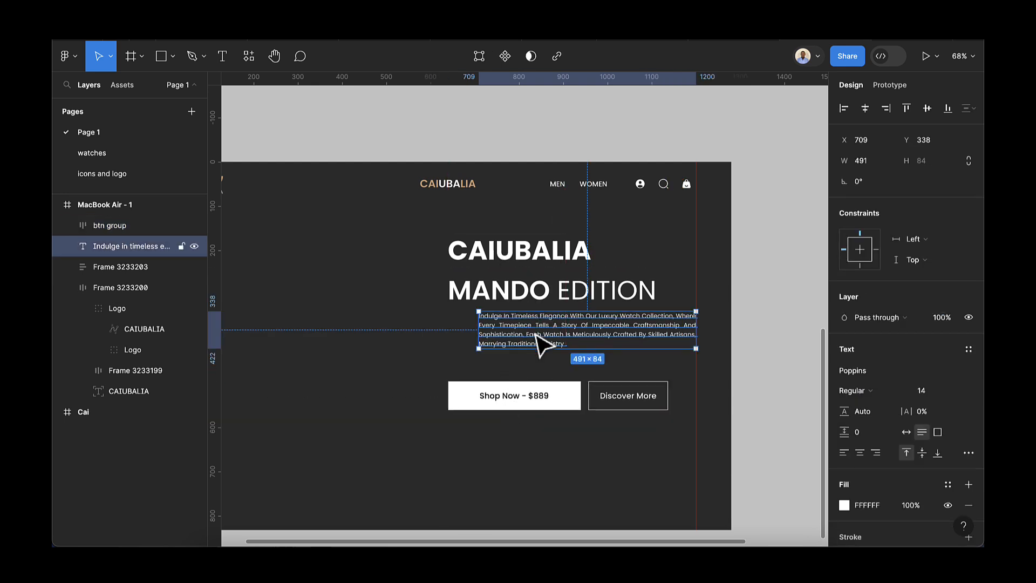
pyautogui.moveTo(537, 338); pyautogui.dragTo(506, 342)
# - Combine the heading group, description paragraph and button group in one vertical auto layout
pyautogui.click(509, 295)
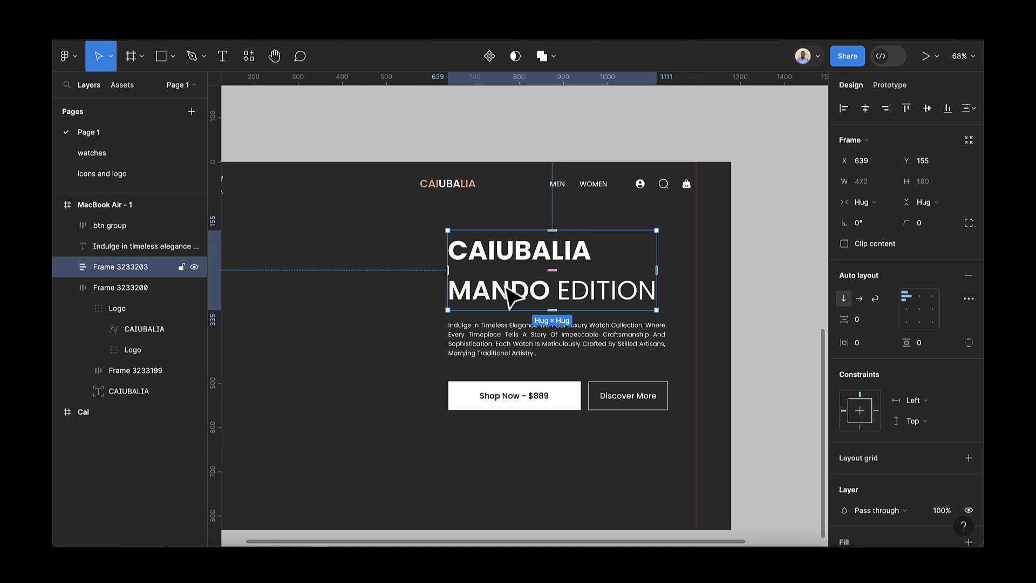
pyautogui.keyDown('shift'); pyautogui.click(491, 354); pyautogui.keyUp('shift')
pyautogui.keyDown('shift'); pyautogui.click(491, 410); pyautogui.keyUp('shift')
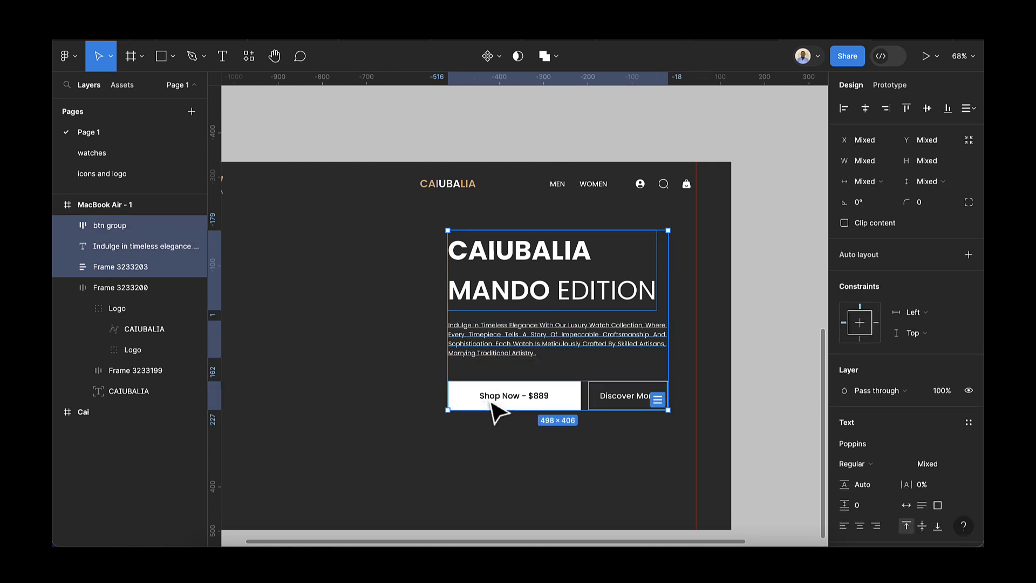
pyautogui.hotkey('shift', 'a')
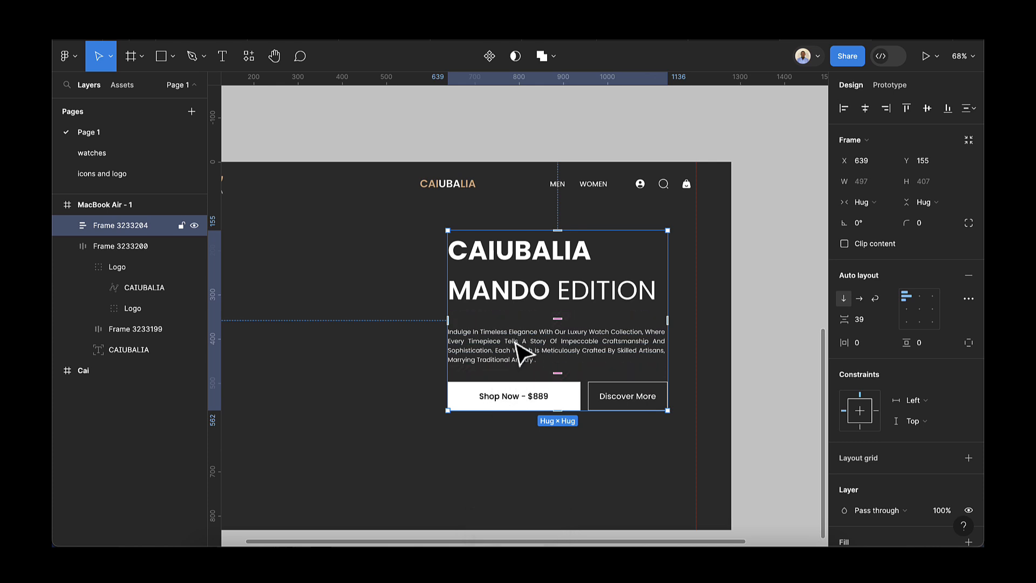
# - Set the vertical spacing between the items of the hero text auto layout to 48
pyautogui.click(868, 320)
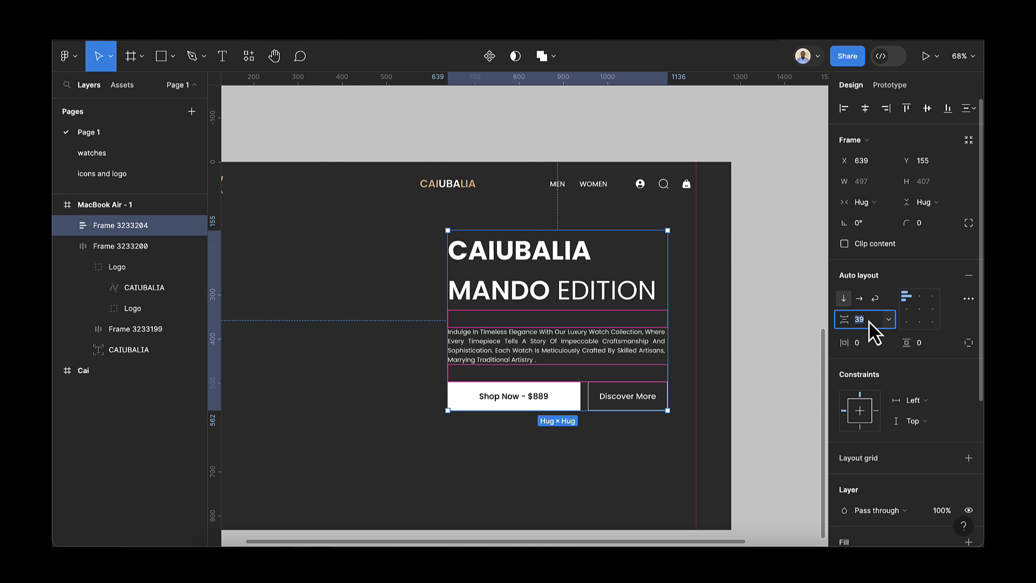
pyautogui.press('Up')
pyautogui.press('Up')
pyautogui.press('Up')
pyautogui.press('Up')
pyautogui.press('Up')
pyautogui.press('Up')
pyautogui.press('Up')
pyautogui.press('Up')
pyautogui.press('Up')
pyautogui.press('Up')
pyautogui.press('Down')
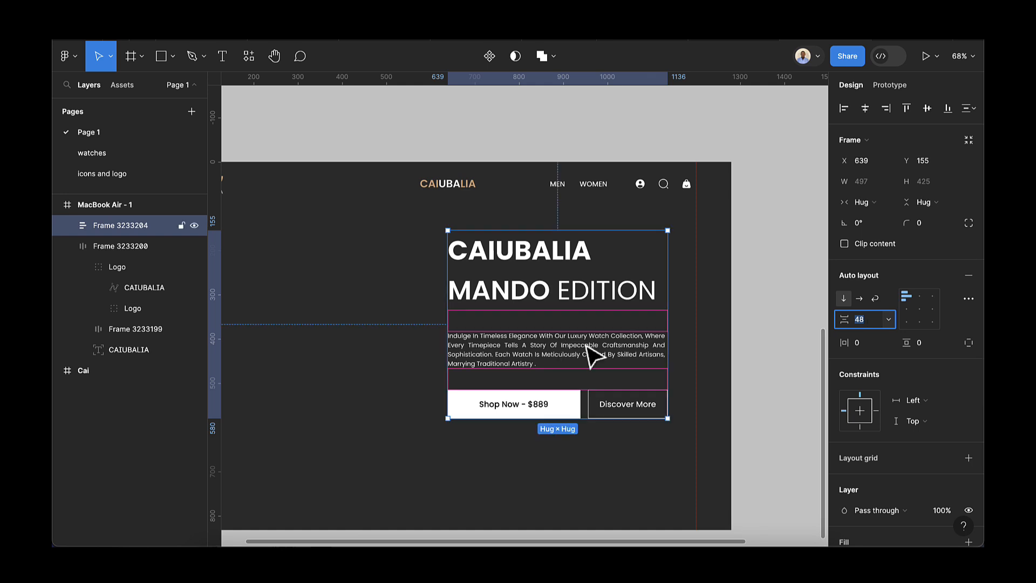
# - Move the hero text block to X 703, Y 160, with its right edge on the right margin guide
pyautogui.scroll(-5, 620, 363)
pyautogui.moveTo(578, 337); pyautogui.dragTo(600, 349)
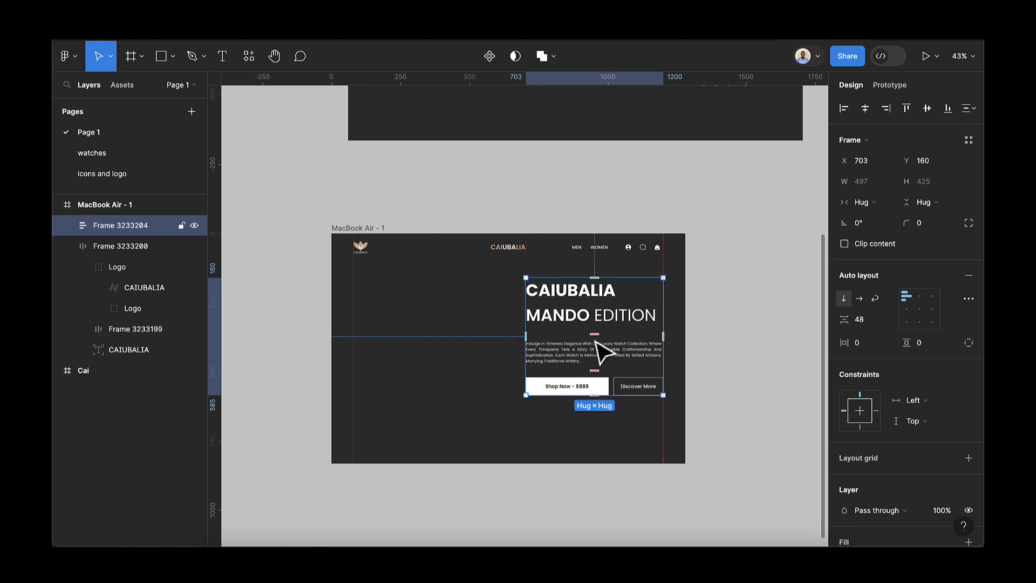
pyautogui.click(504, 364)
# - Draw a circle about 357 × 357 in the empty left half of the hero, at about X 131, Y 237
pyautogui.scroll(1, 359, 329)
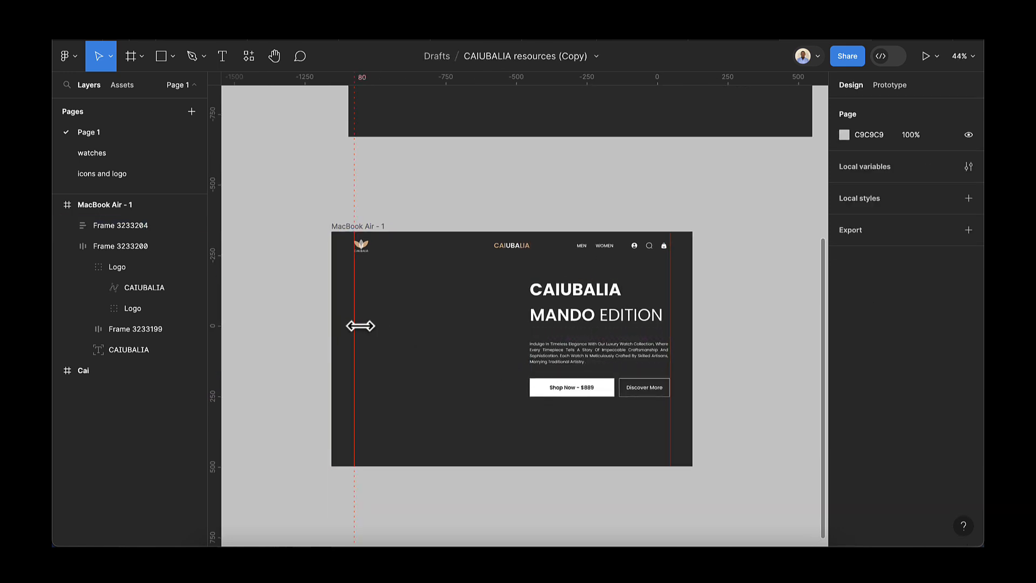
pyautogui.scroll(3, 360, 326)
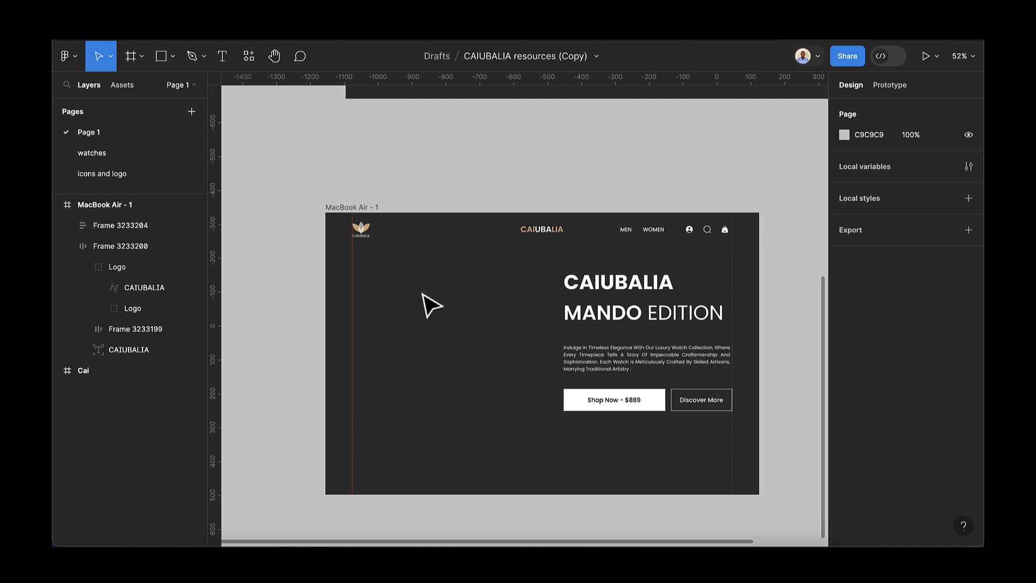
pyautogui.click(172, 60)
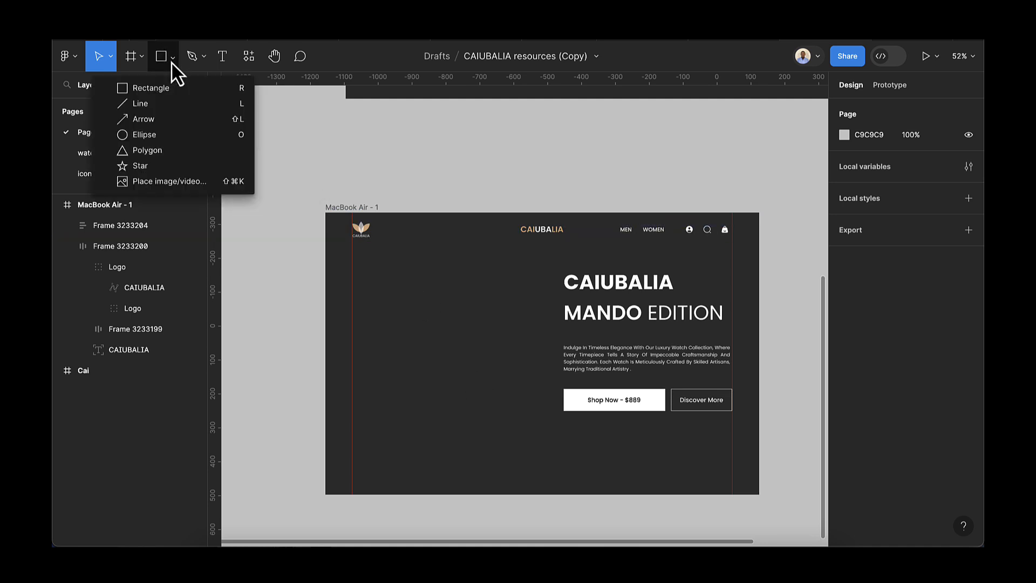
pyautogui.click(158, 136)
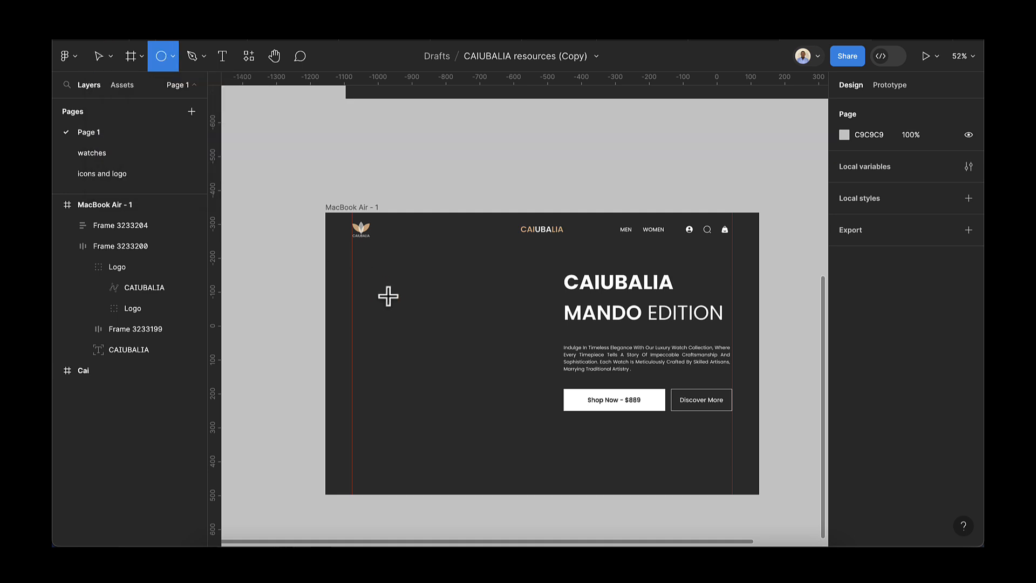
pyautogui.moveTo(392, 307); pyautogui.dragTo(487, 429)
pyautogui.moveTo(474, 388)
pyautogui.mouseDown()
pyautogui.moveTo(444, 342)
pyautogui.moveTo(448, 353)
pyautogui.mouseUp()
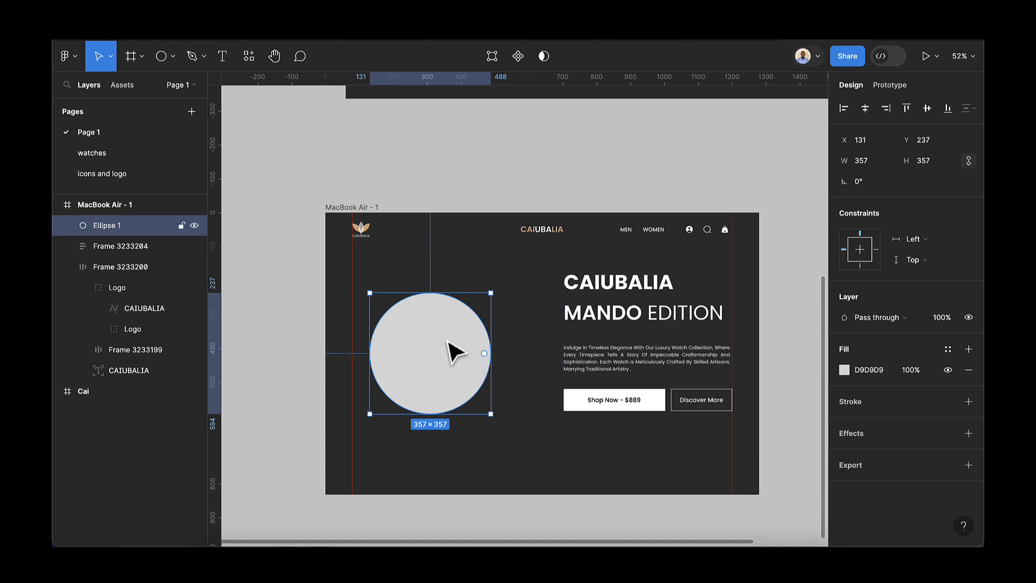
# - Change the circle's fill color to black 000000
pyautogui.click(843, 373)
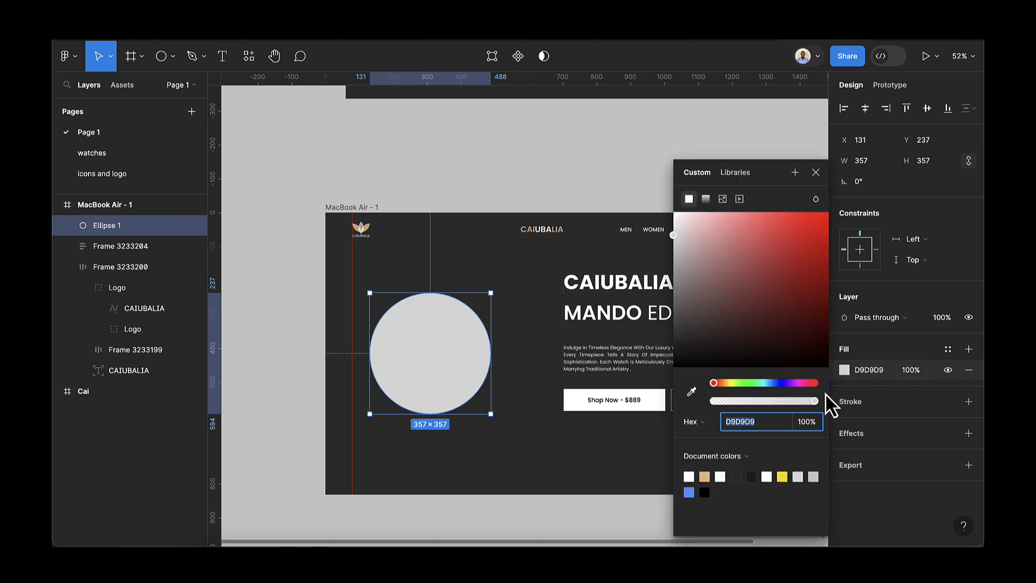
pyautogui.click(704, 492)
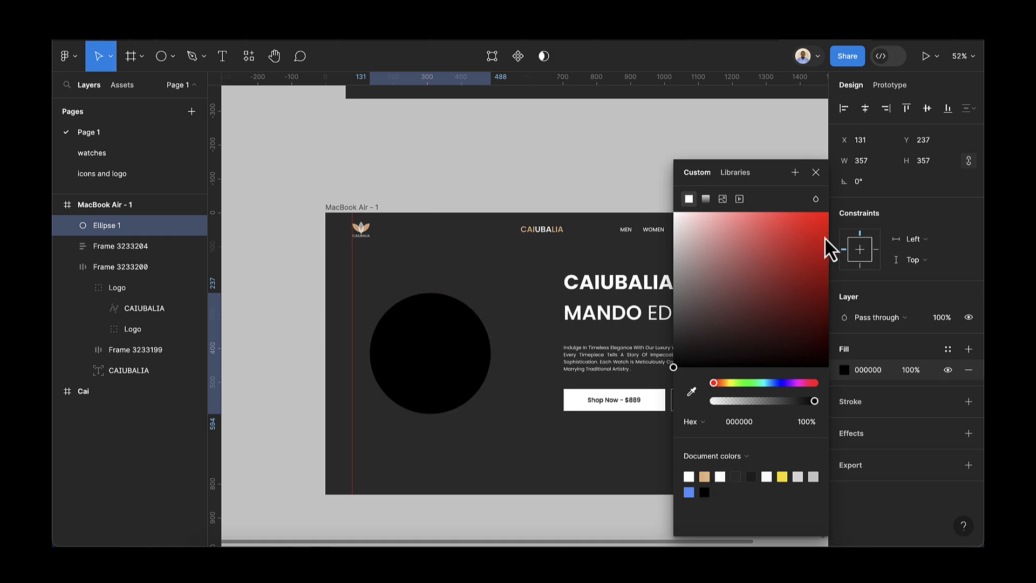
pyautogui.click(817, 173)
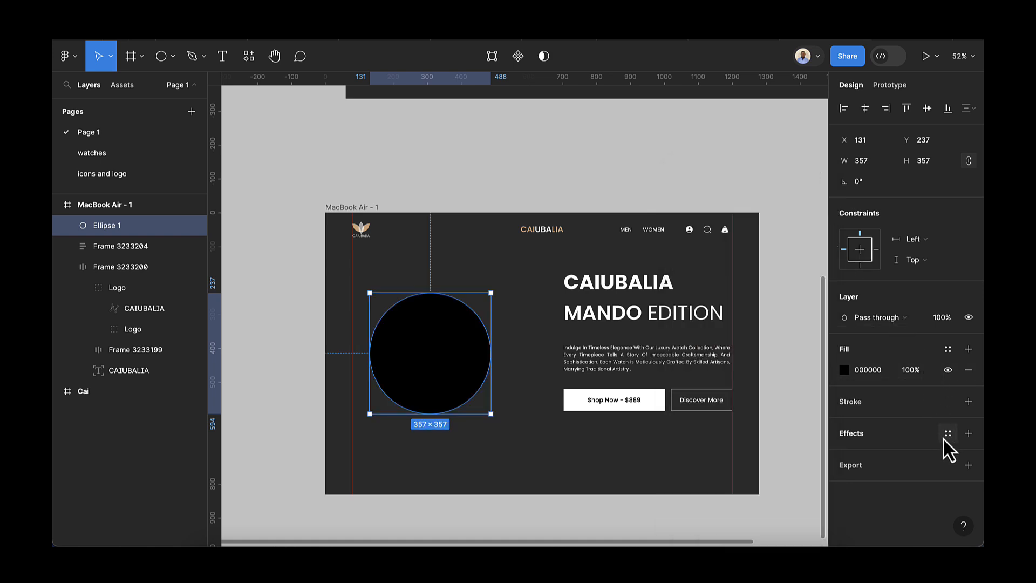
# - Add a layer blur effect of 250 to the black circle
pyautogui.click(966, 433)
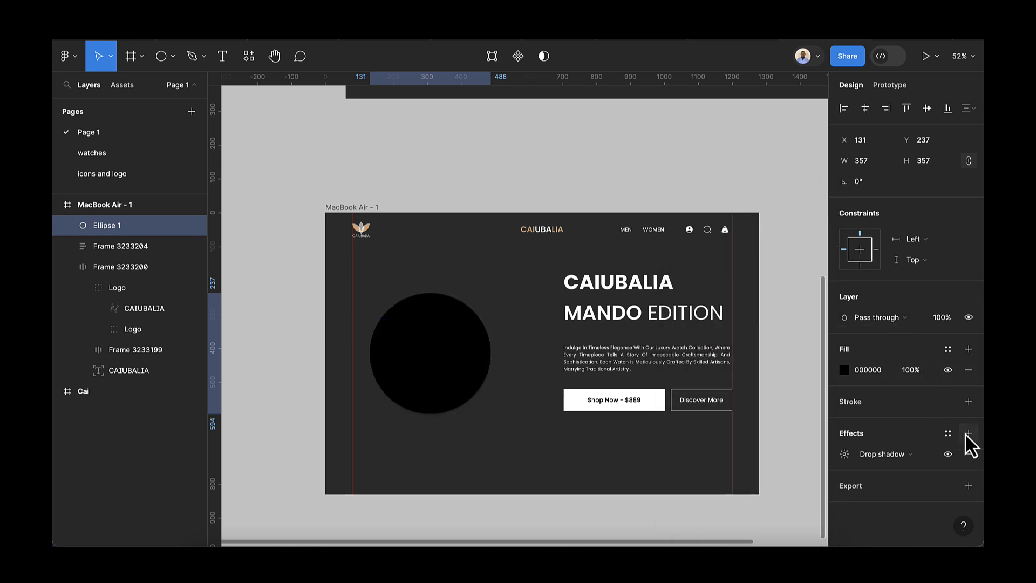
pyautogui.click(921, 456)
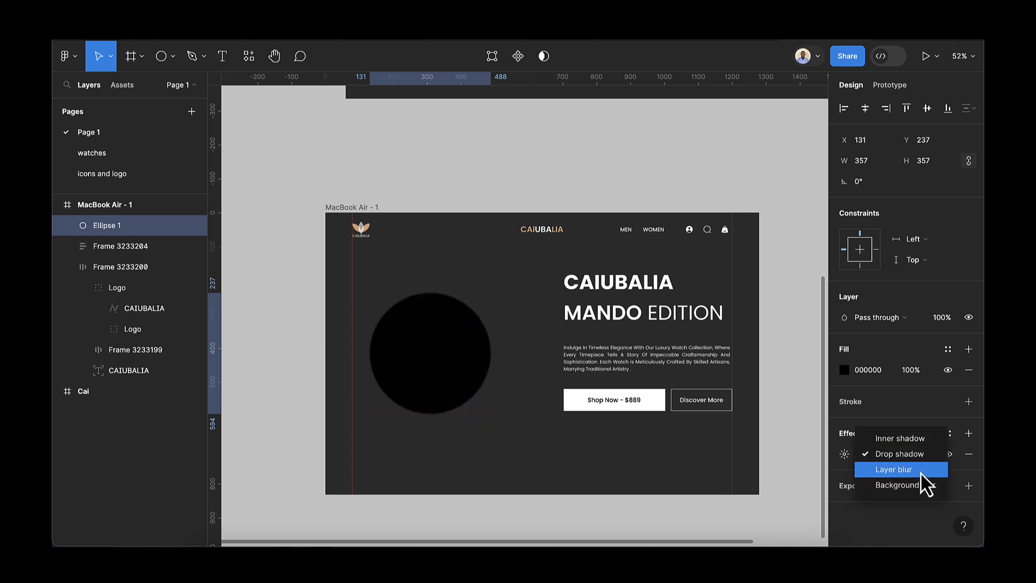
pyautogui.click(920, 470)
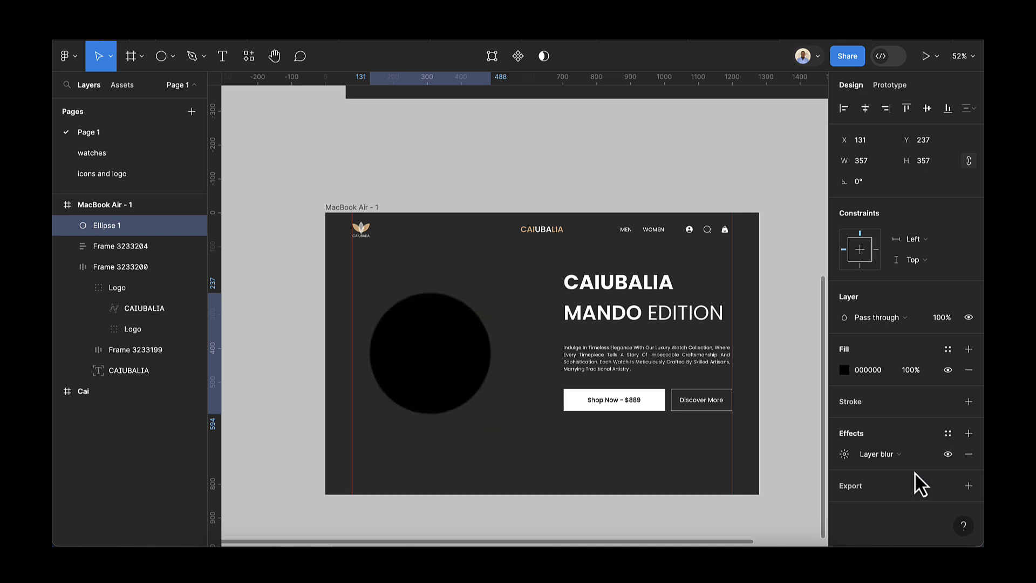
pyautogui.click(845, 454)
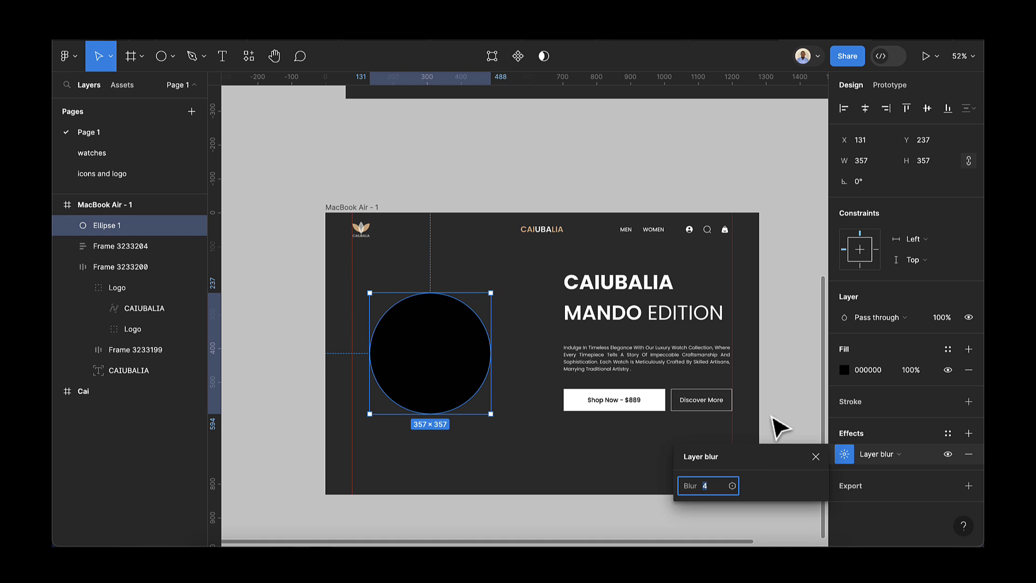
pyautogui.press('Return')
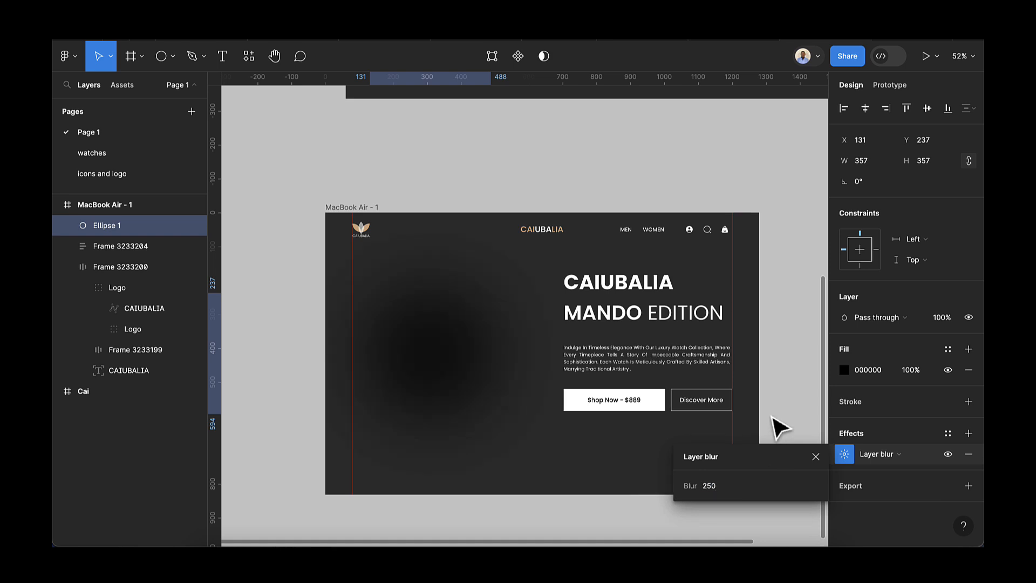
# - Move the blurred circle to X 162, Y 228 and lock its layer
pyautogui.moveTo(409, 353); pyautogui.dragTo(419, 351)
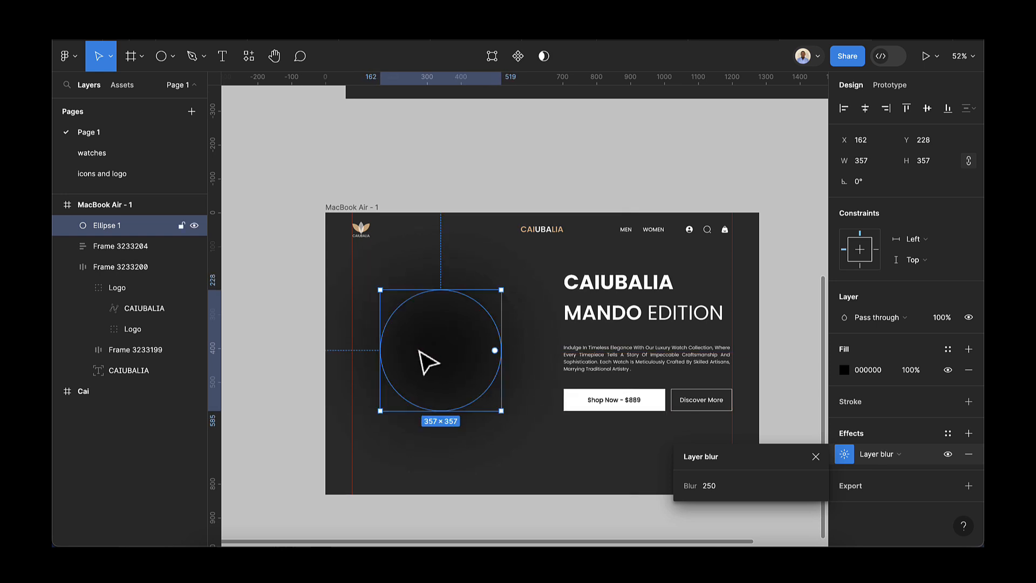
pyautogui.click(181, 226)
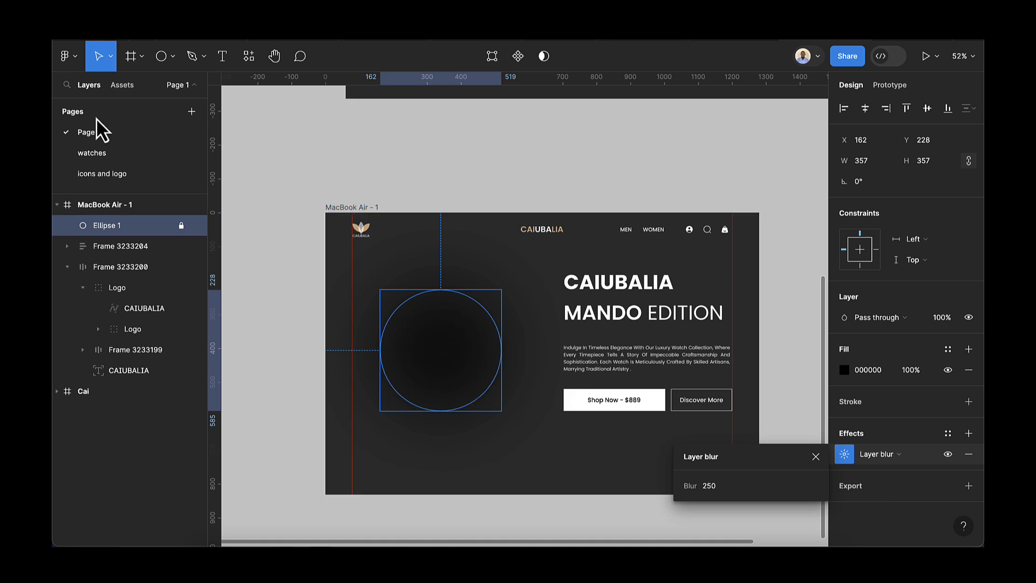
# - Copy all three watch images from the watches page
pyautogui.click(94, 154)
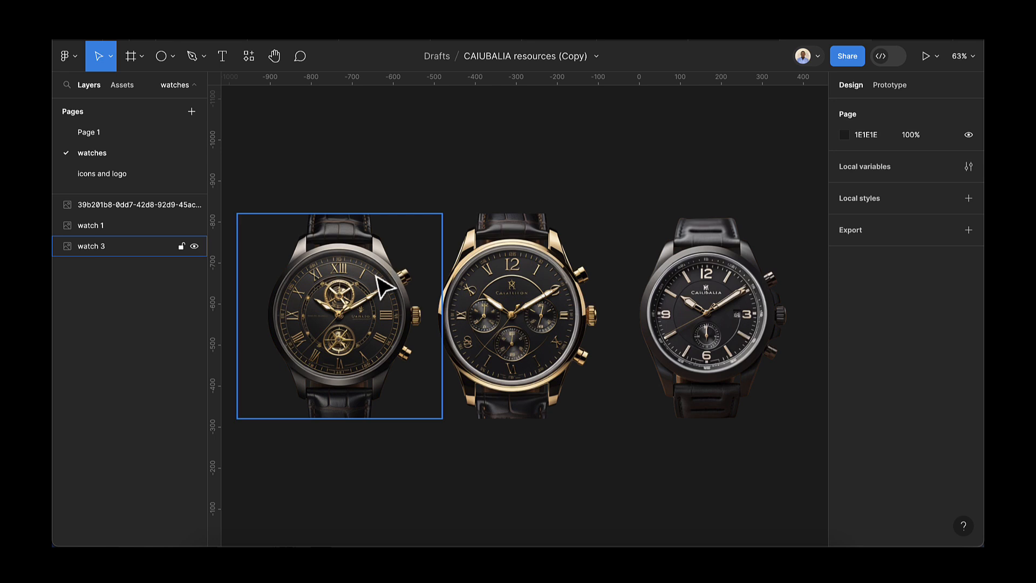
pyautogui.click(400, 275)
pyautogui.keyDown('shift'); pyautogui.click(525, 283); pyautogui.keyUp('shift')
pyautogui.keyDown('shift'); pyautogui.click(702, 285); pyautogui.keyUp('shift')
pyautogui.keyDown('shift'); pyautogui.click(701, 285); pyautogui.keyUp('shift')
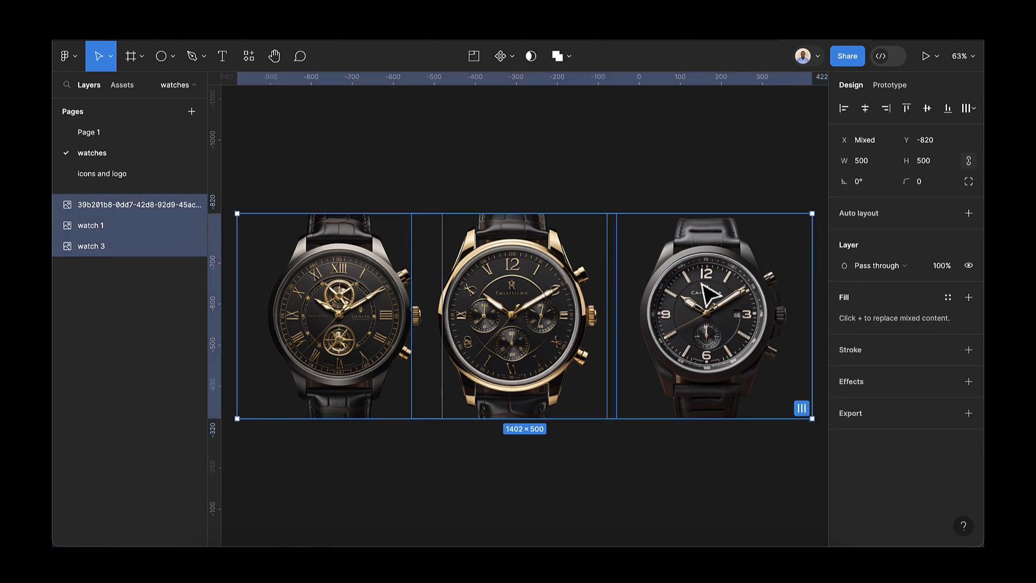
pyautogui.moveTo(333, 157); pyautogui.dragTo(732, 355)
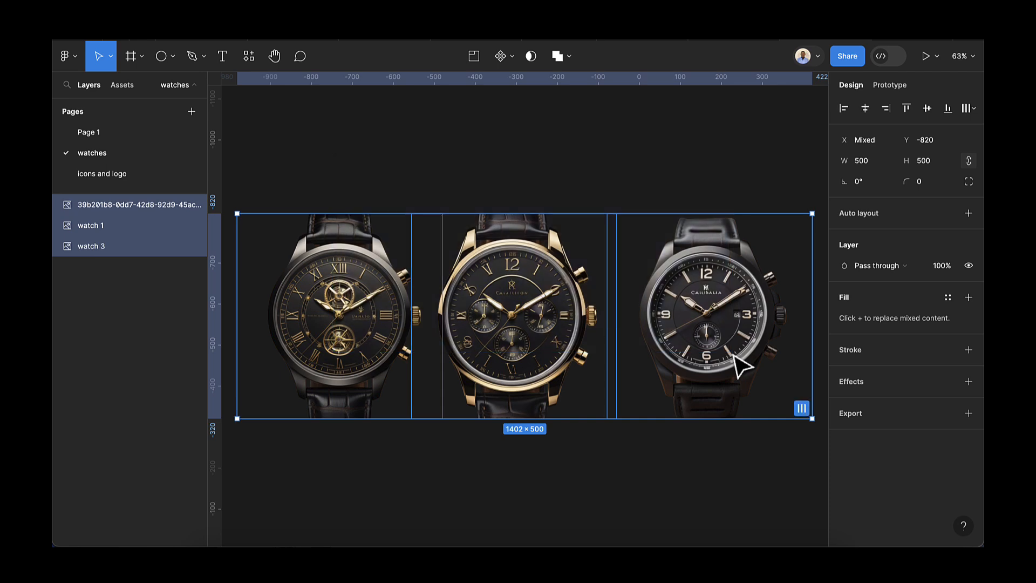
# - Return to Page 1 and delete the Cai logo frame above the landing page
pyautogui.click(90, 133)
pyautogui.scroll(-3, 388, 270)
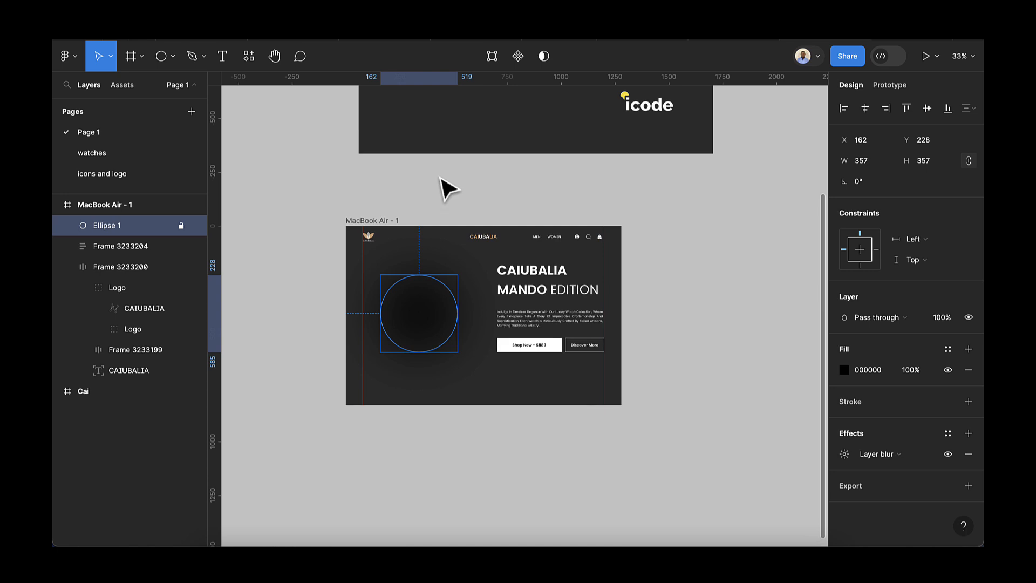
pyautogui.scroll(-5, 463, 192)
pyautogui.click(474, 238)
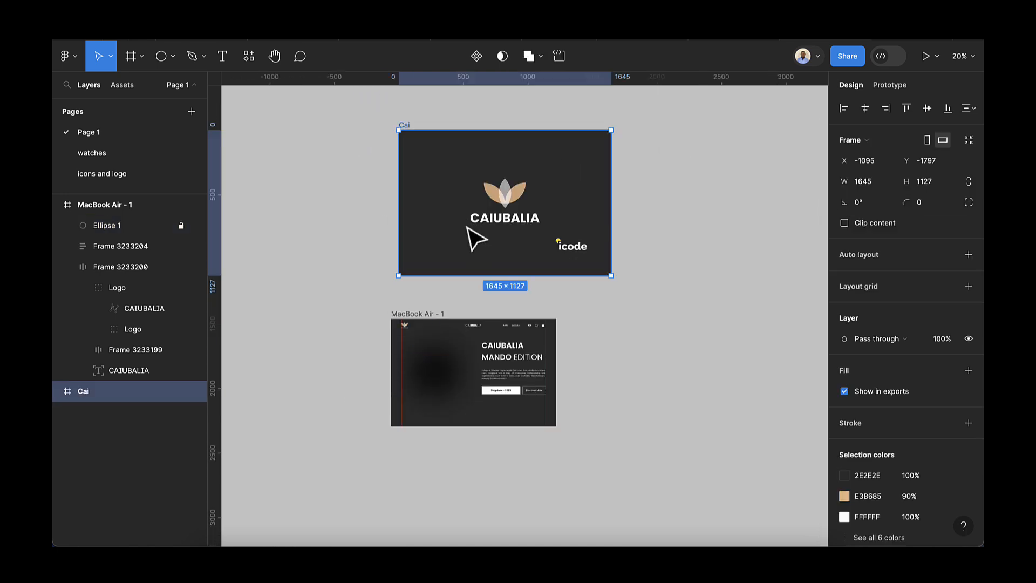
pyautogui.press('Delete')
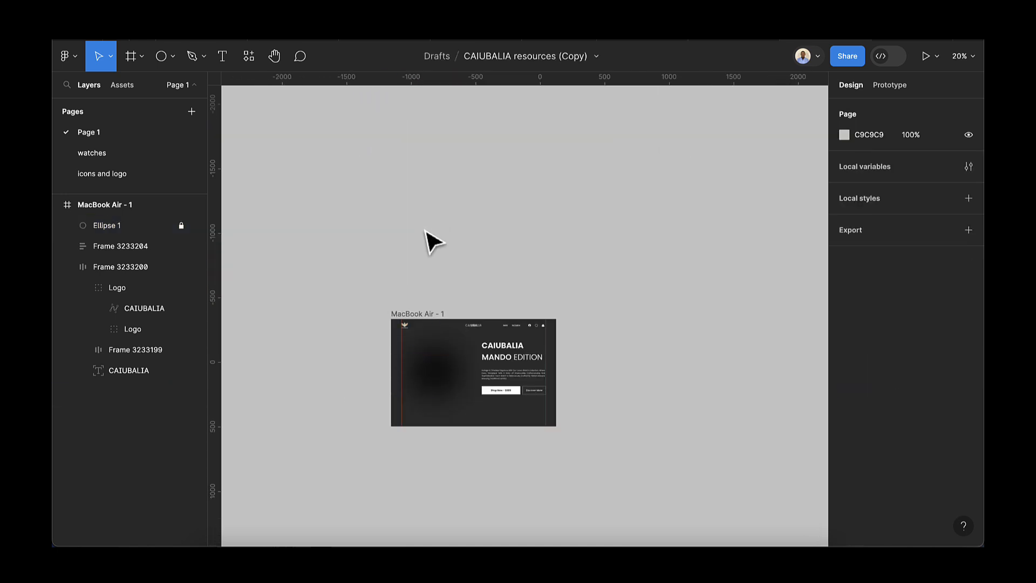
# - Paste the three watch images and place them in the empty space above the MacBook Air frame, at Y -1165
pyautogui.scroll(2, 431, 243)
pyautogui.hotkey('ctrl', 'v')
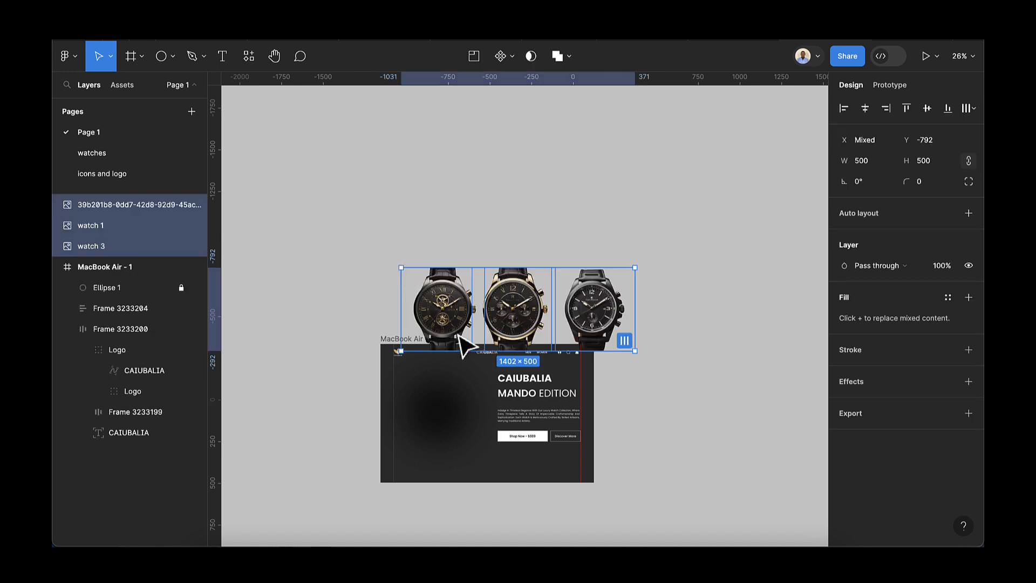
pyautogui.moveTo(515, 341); pyautogui.dragTo(488, 277)
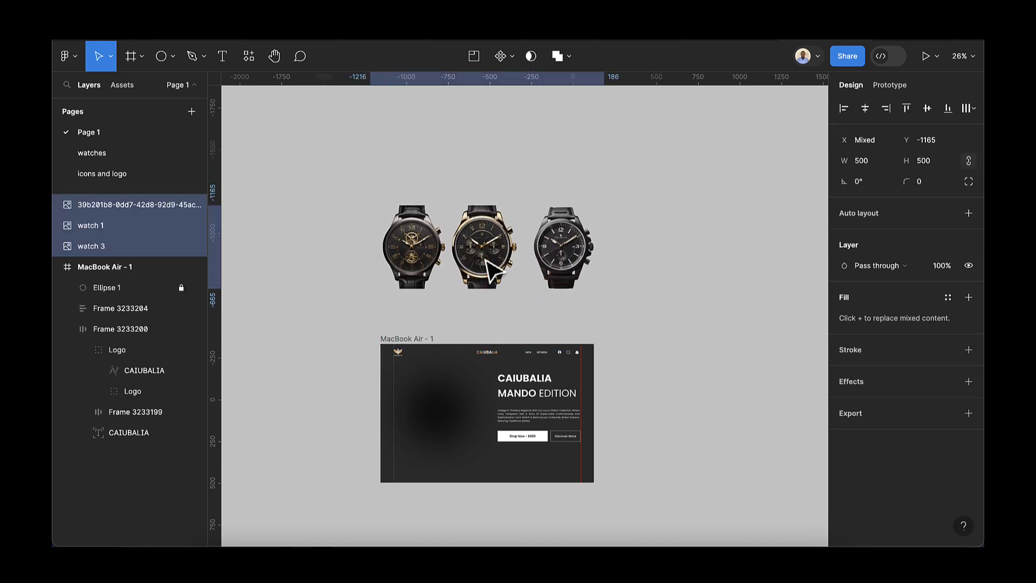
# - Resize the three watch images to 492 × 492 each
pyautogui.scroll(2, 479, 275)
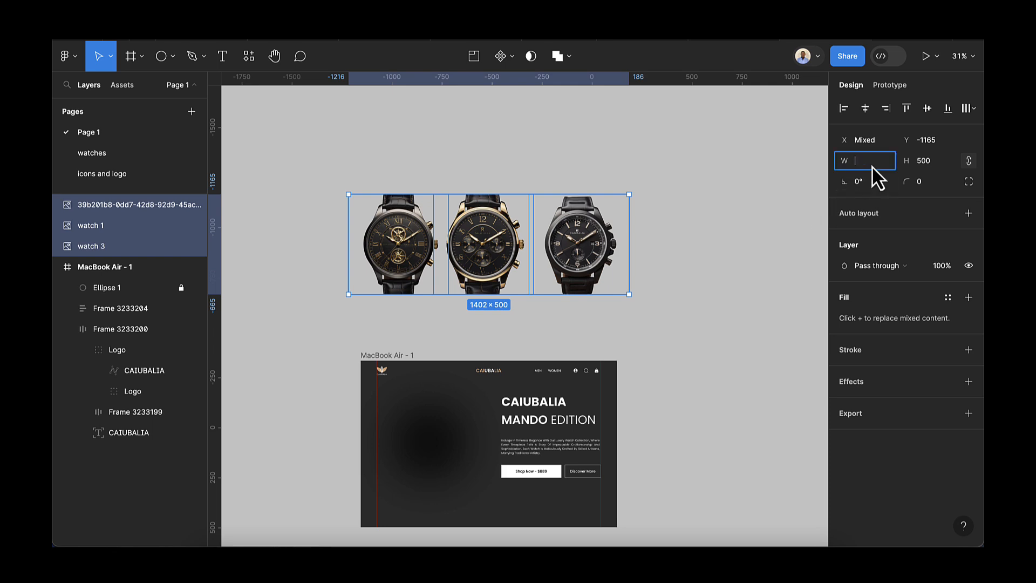
pyautogui.write('2')
pyautogui.press('Return')
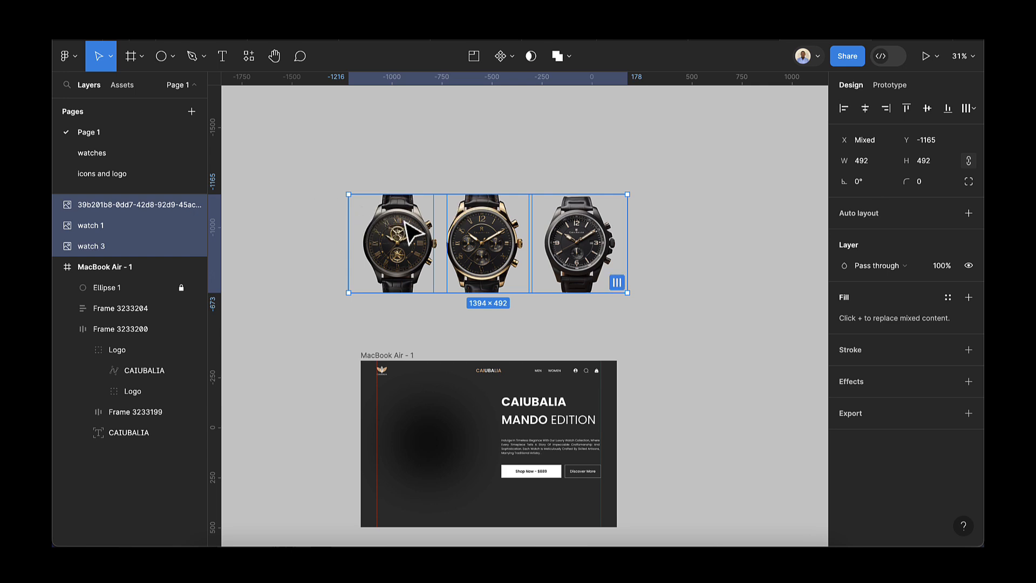
# - Wrap the three watch images in an auto layout frame and name it Watch collection
pyautogui.hotkey('shift', 'a')
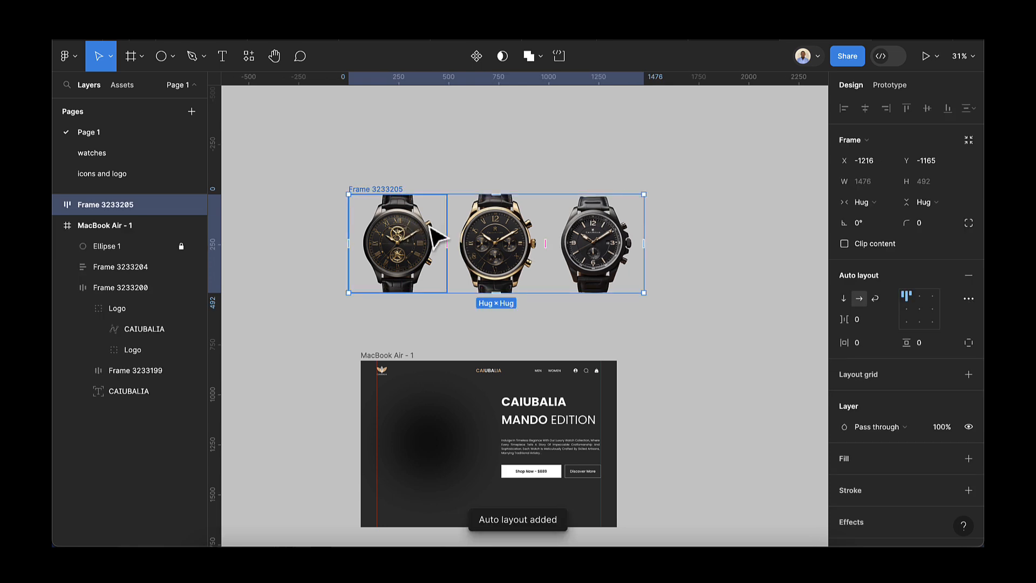
pyautogui.doubleClick(385, 188)
pyautogui.press('BackSpace')
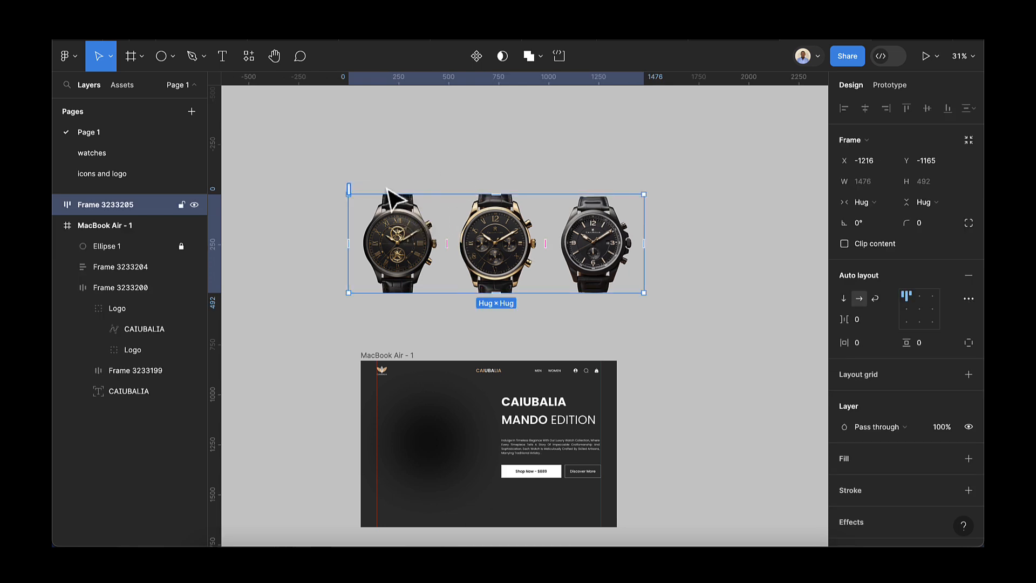
pyautogui.write('Watch colle')
pyautogui.press('Return')
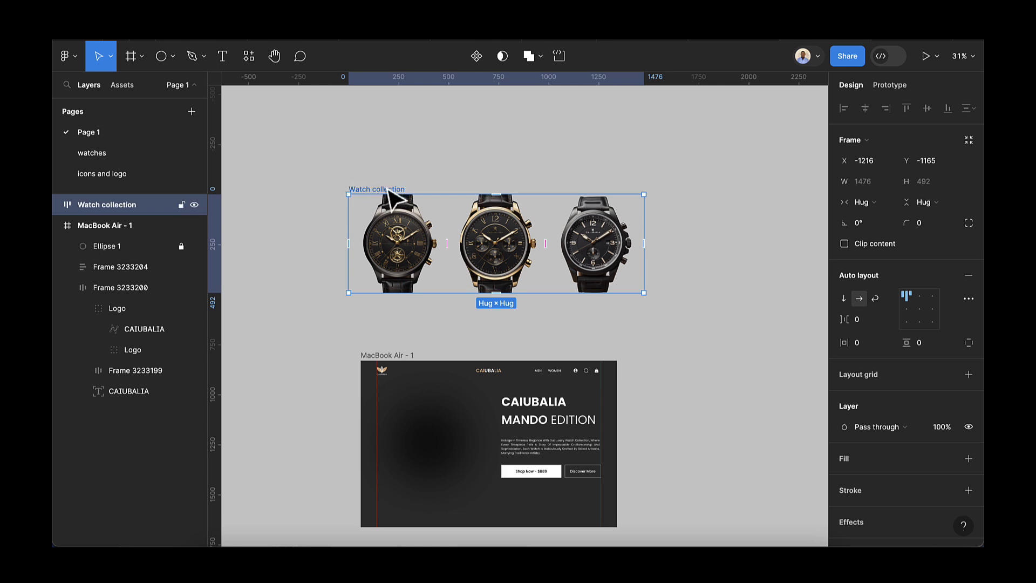
# - Switch the Watch collection to a vertical layout and move it into the MacBook Air frame at X 80, Y 160
pyautogui.click(844, 299)
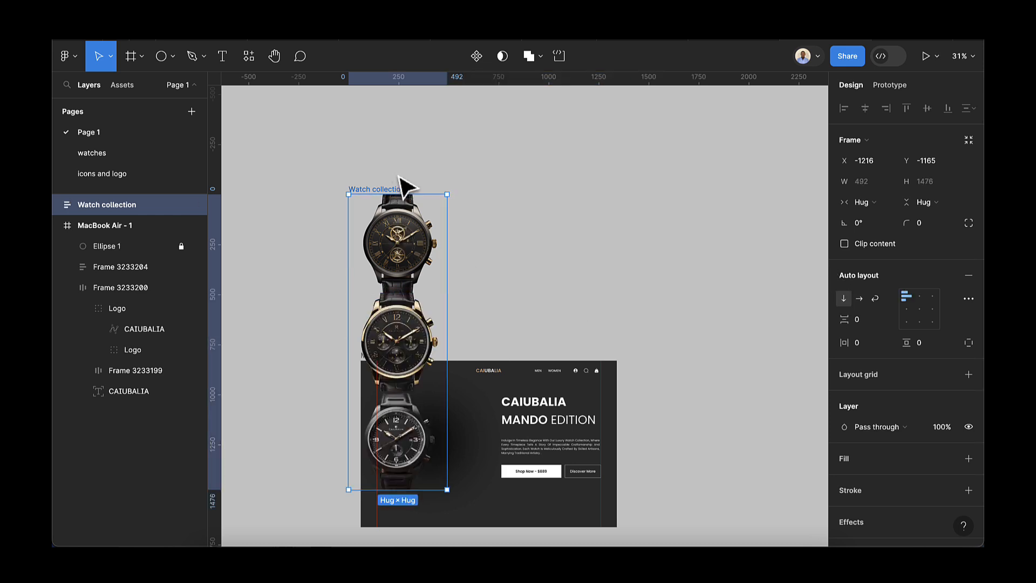
pyautogui.moveTo(391, 183); pyautogui.dragTo(421, 387)
pyautogui.scroll(-5, 421, 387)
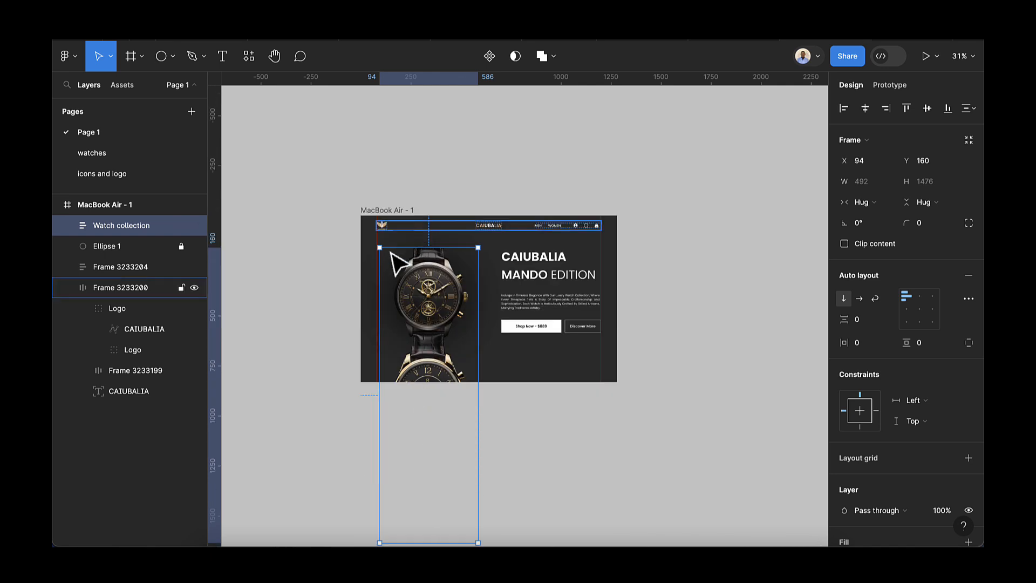
pyautogui.scroll(1, 413, 264)
pyautogui.moveTo(429, 273); pyautogui.dragTo(427, 275)
pyautogui.scroll(1, 428, 282)
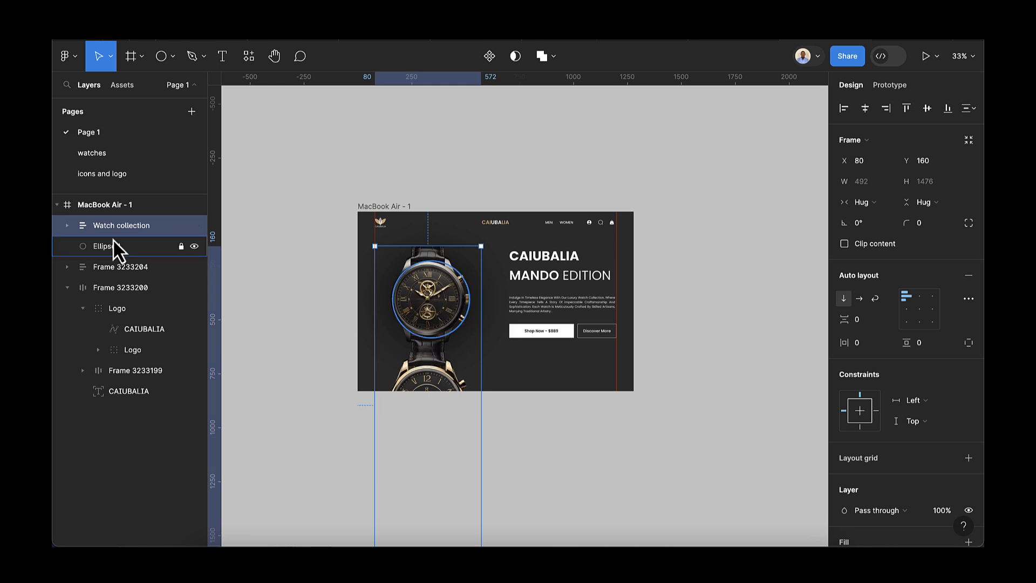
# - Rename the long-named image layer in the Watch collection as watch 2 and reorder it above watch 1
pyautogui.click(69, 225)
pyautogui.click(115, 276)
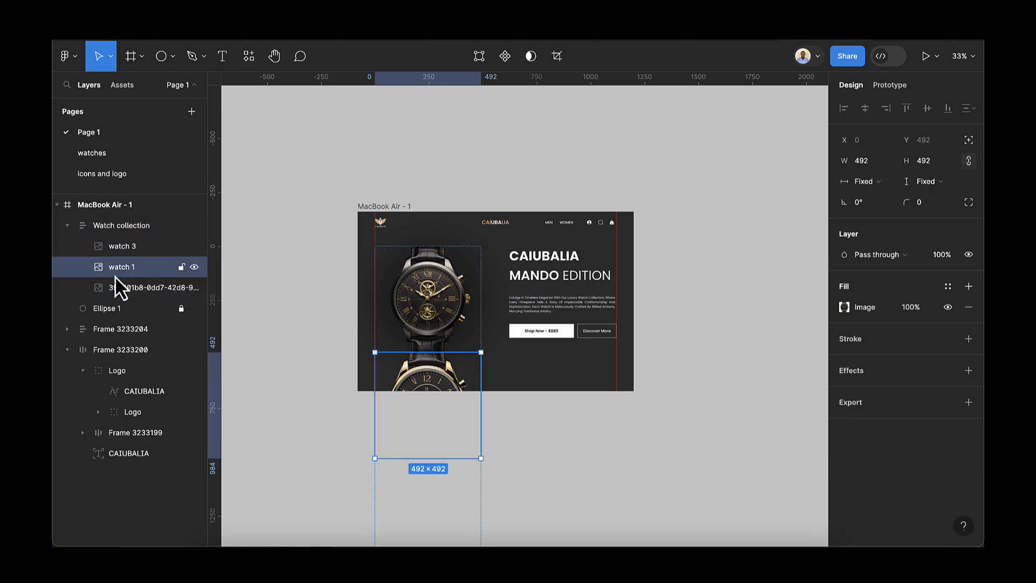
pyautogui.click(131, 289)
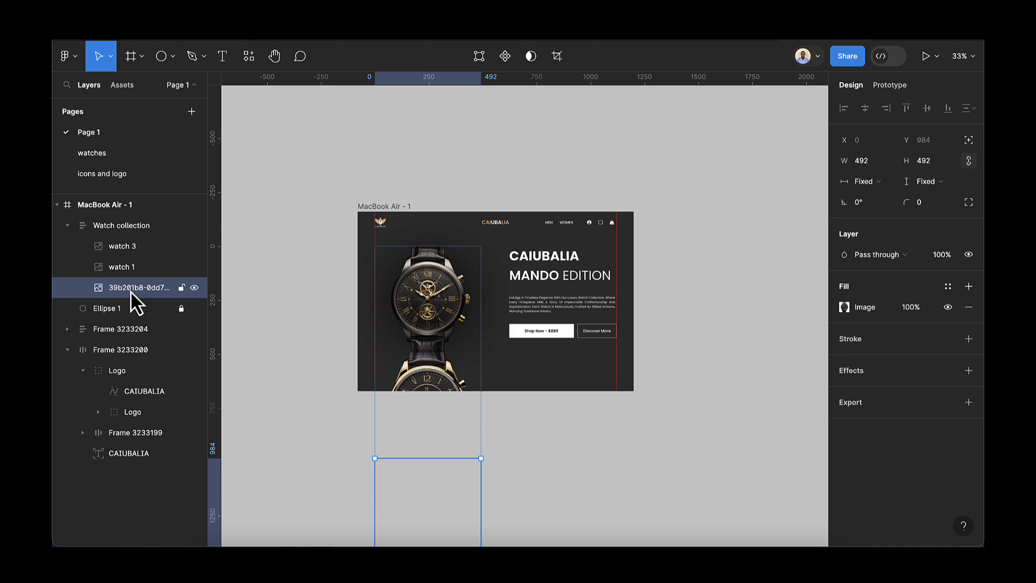
pyautogui.click(131, 273)
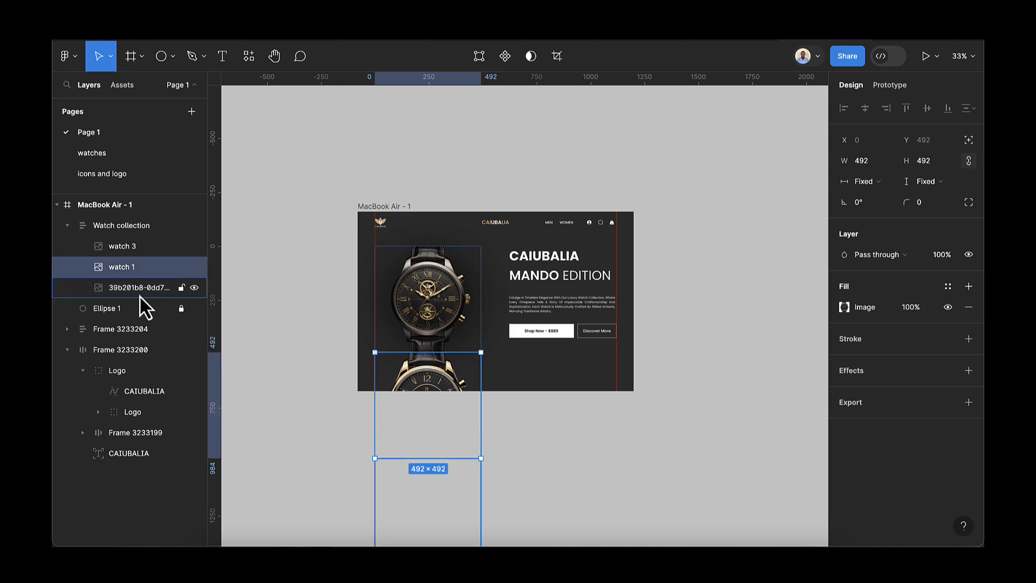
pyautogui.click(139, 292)
pyautogui.doubleClick(140, 292)
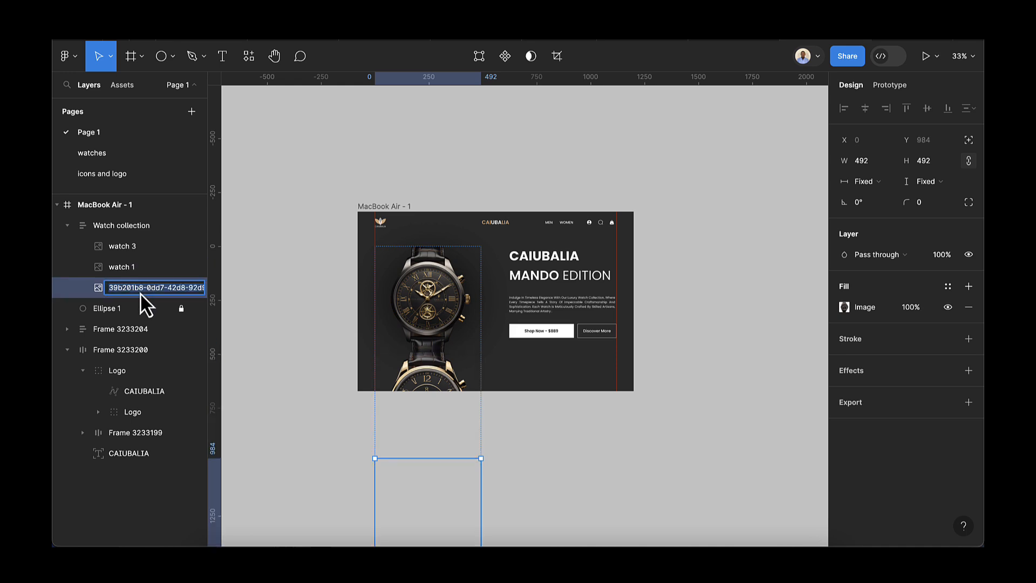
pyautogui.write('watch 2')
pyautogui.press('Return')
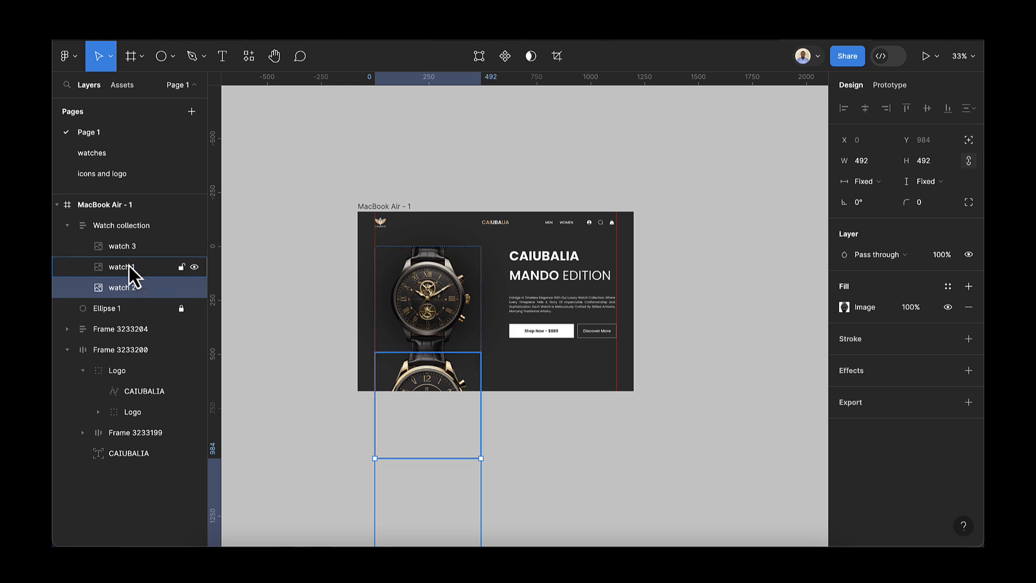
pyautogui.moveTo(129, 289); pyautogui.dragTo(128, 265)
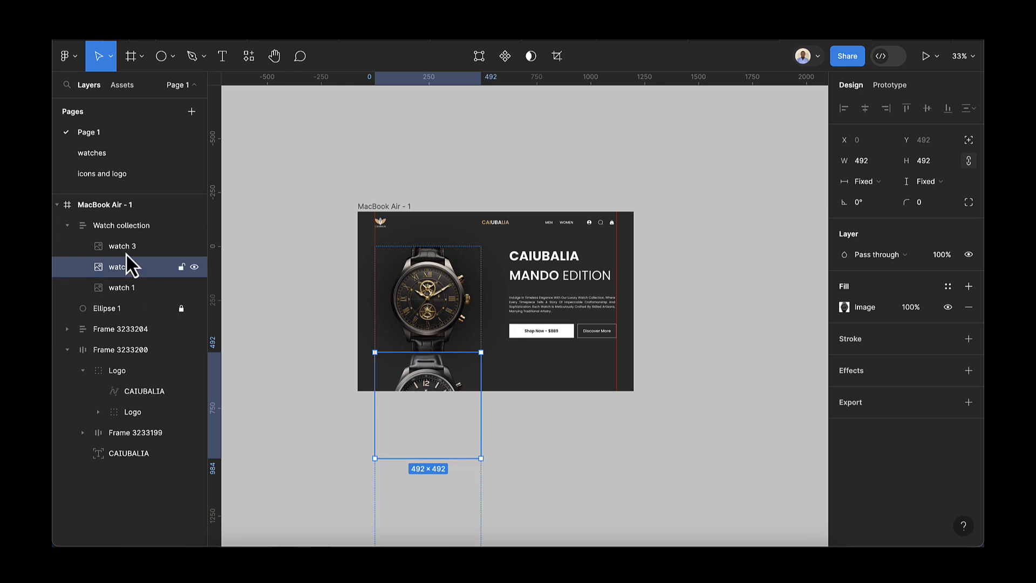
# - Resize the watch 2 and watch 1 images to 300 × 300
pyautogui.keyDown('shift'); pyautogui.click(125, 290); pyautogui.keyUp('shift')
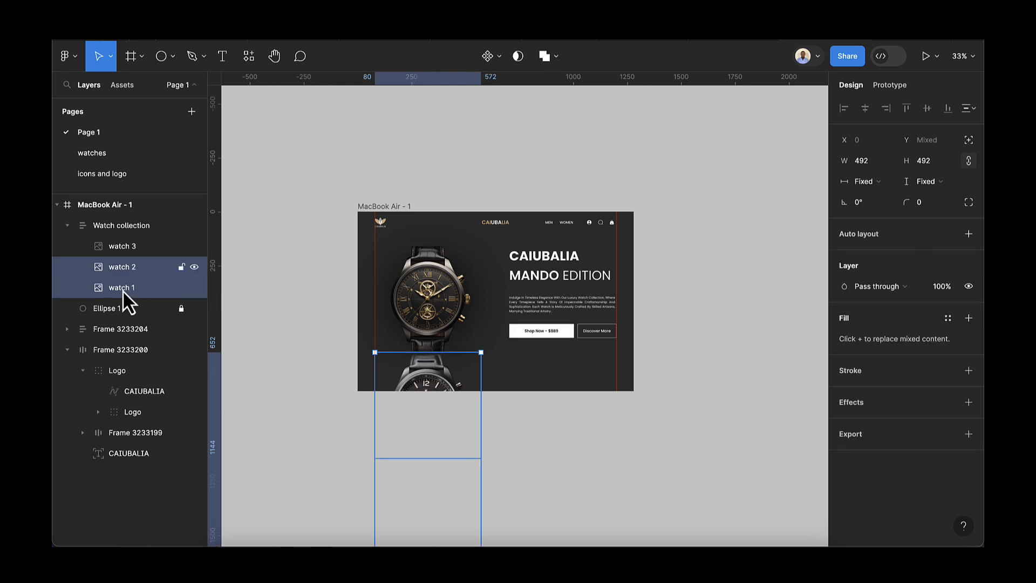
pyautogui.click(864, 161)
pyautogui.write('300')
pyautogui.press('Return')
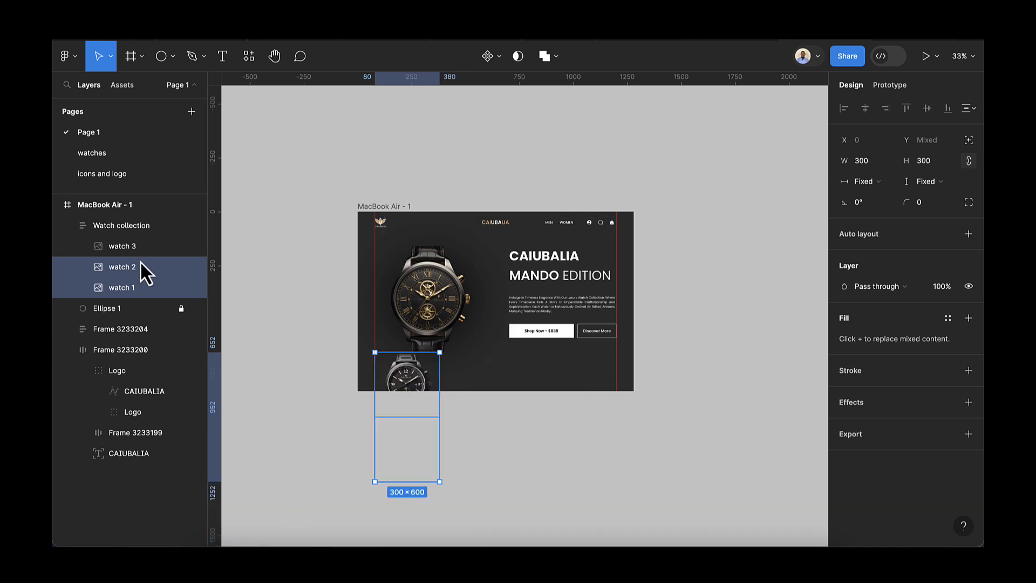
# - Center-align the items of the Watch collection auto layout and set the vertical spacing between them to 200
pyautogui.click(116, 225)
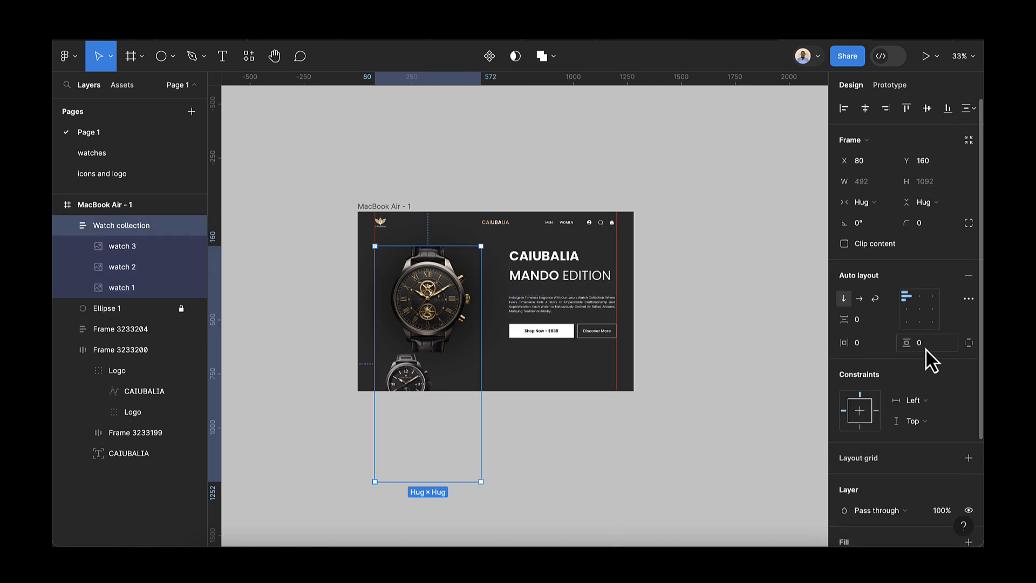
pyautogui.click(924, 314)
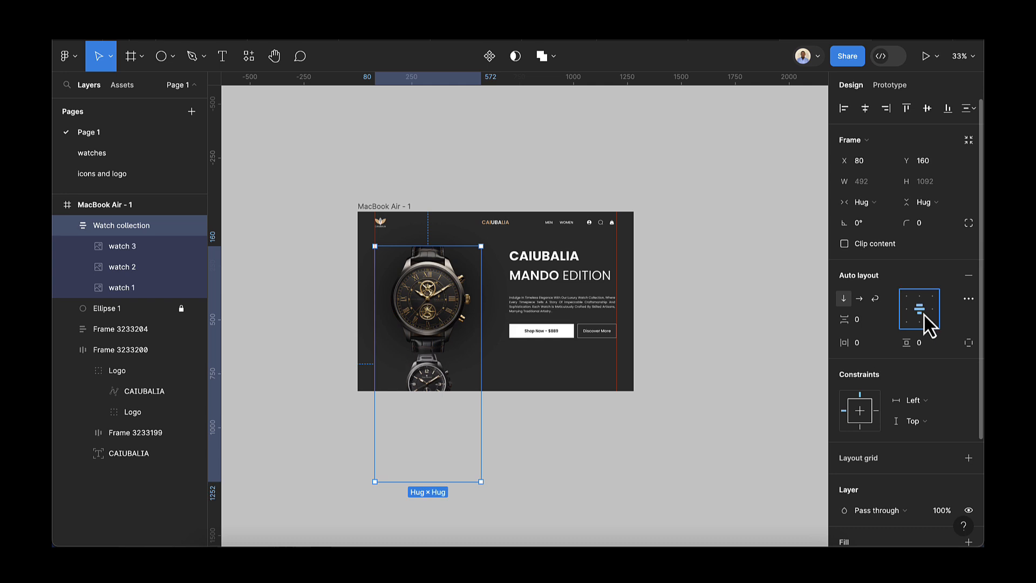
pyautogui.click(870, 322)
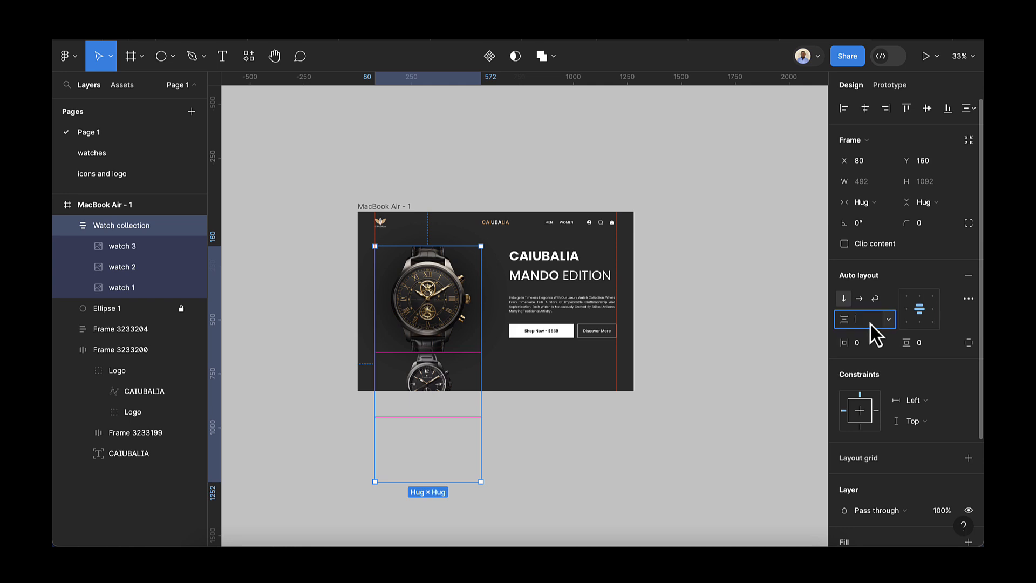
pyautogui.press('Return')
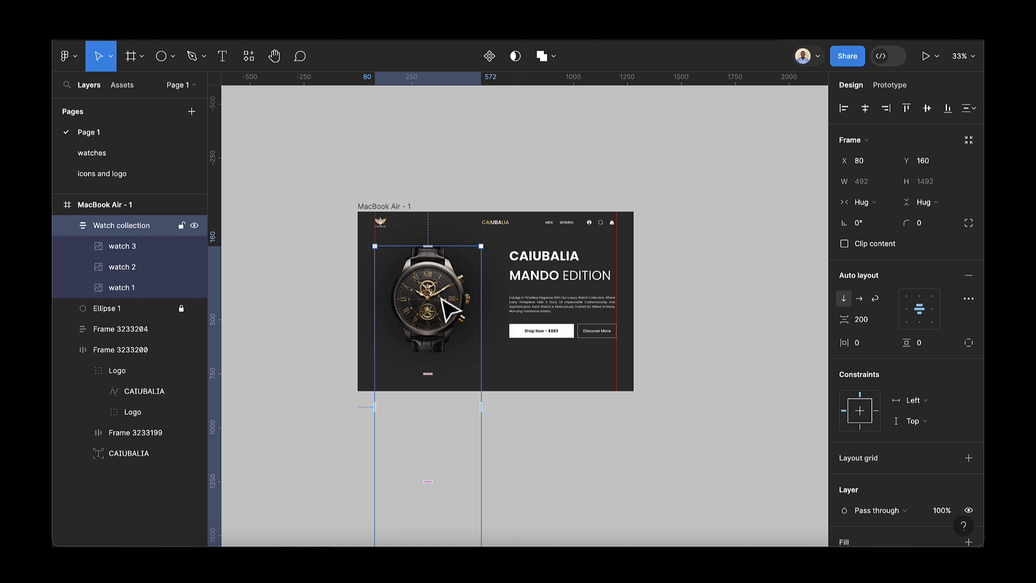
# - Move the Watch collection down inside the MacBook Air frame to Y 187, keeping it at X 80
pyautogui.moveTo(439, 298); pyautogui.dragTo(435, 307)
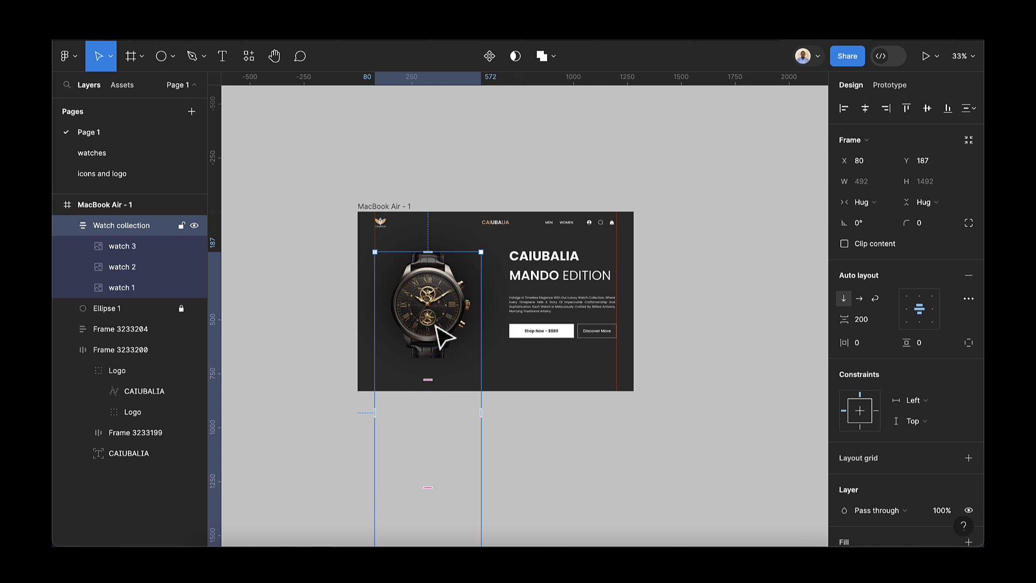
pyautogui.click(437, 399)
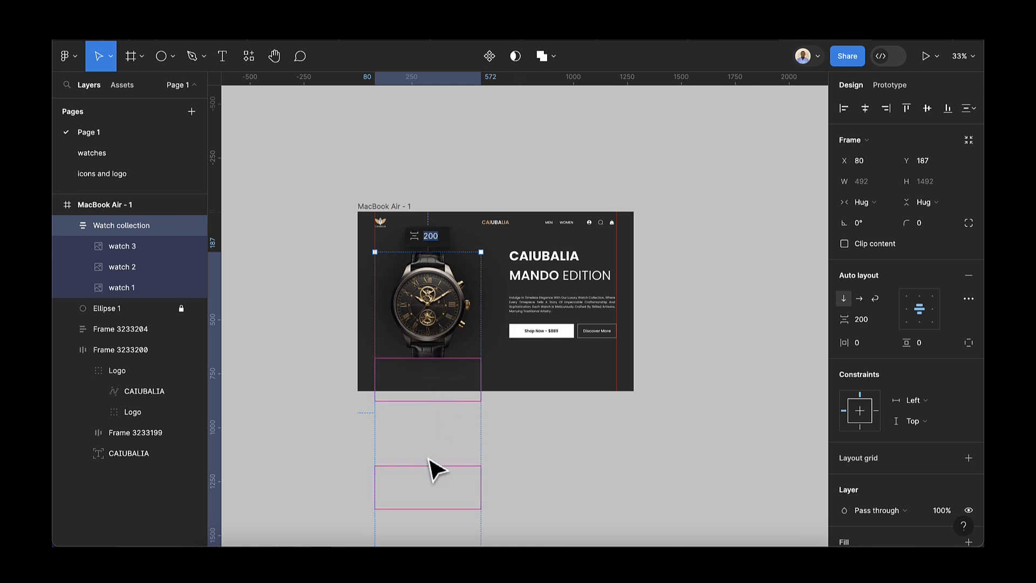
pyautogui.scroll(-3, 436, 469)
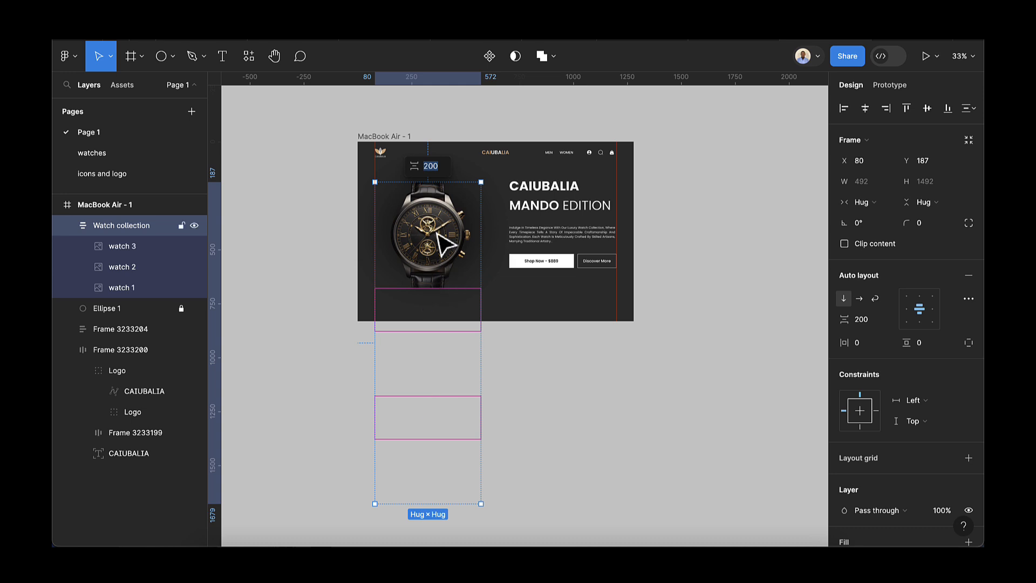
pyautogui.press('Escape')
pyautogui.scroll(5, 411, 200)
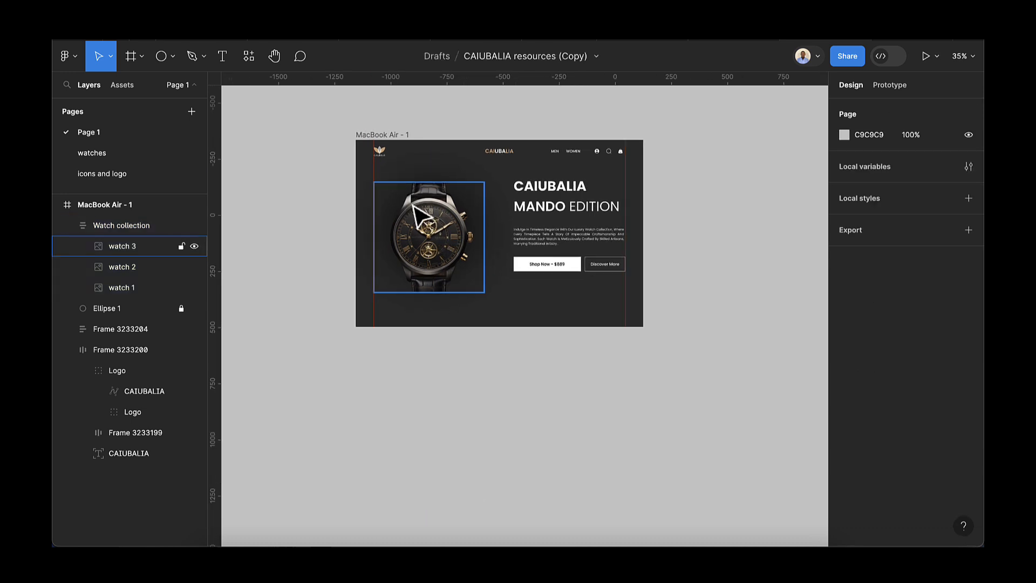
# - Lock the Watch collection layer and collapse its contents in the layer list
pyautogui.click(456, 266)
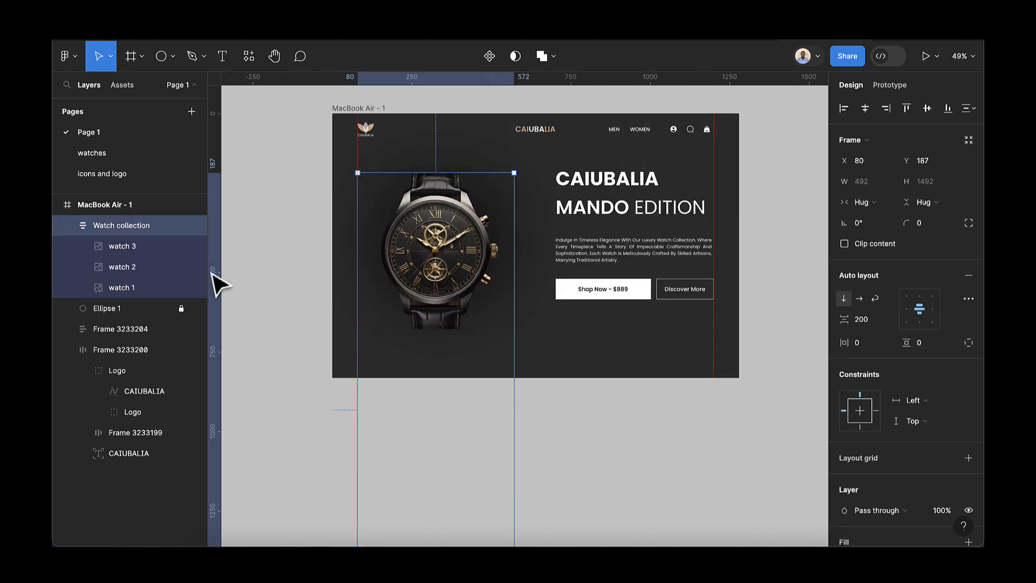
pyautogui.click(67, 225)
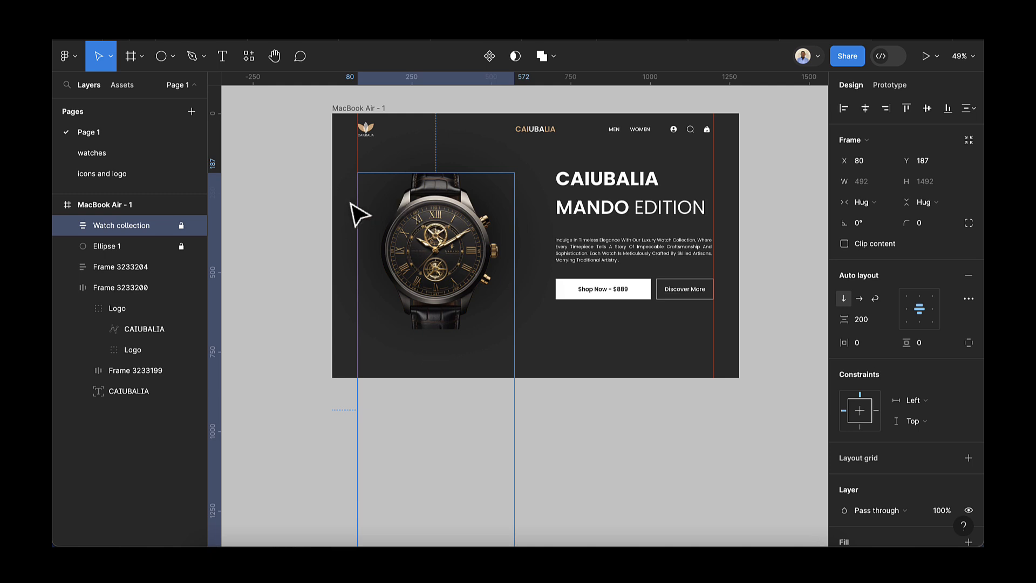
pyautogui.click(325, 225)
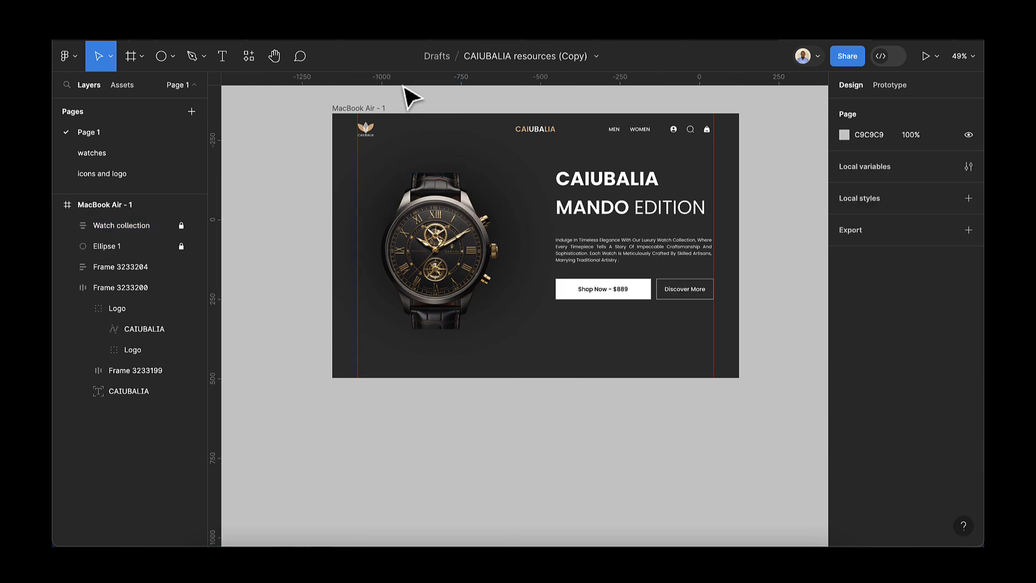
# - Draw a circle about 24 × 24 on the dark background just below the watch strap
pyautogui.click(173, 56)
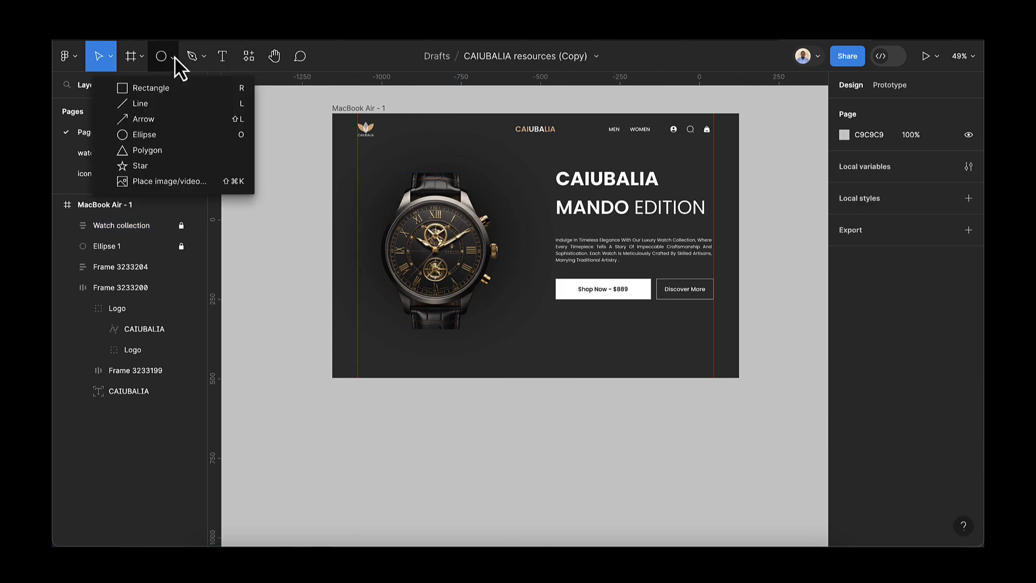
pyautogui.click(152, 150)
pyautogui.scroll(5, 446, 360)
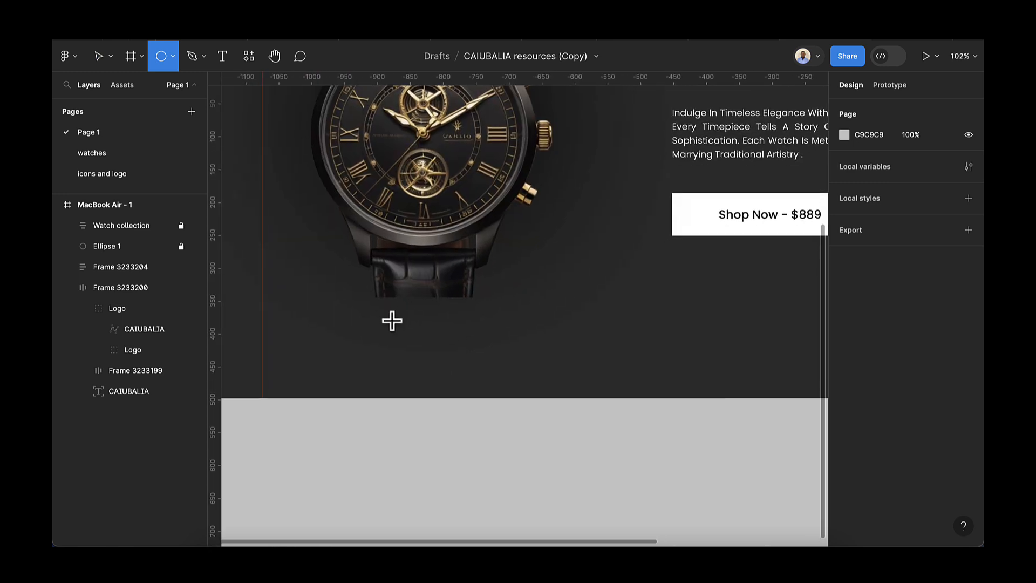
pyautogui.moveTo(390, 318); pyautogui.dragTo(406, 333)
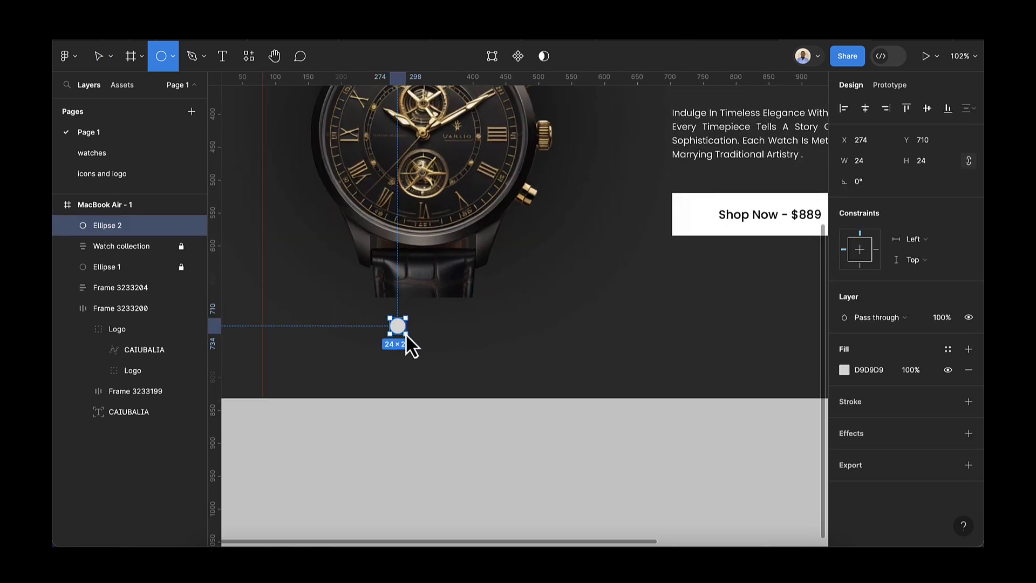
# - Resize the new circle to 18 × 18 and move it to X 252, Y 709
pyautogui.click(867, 164)
pyautogui.write('18')
pyautogui.press('Return')
pyautogui.scroll(2, 425, 322)
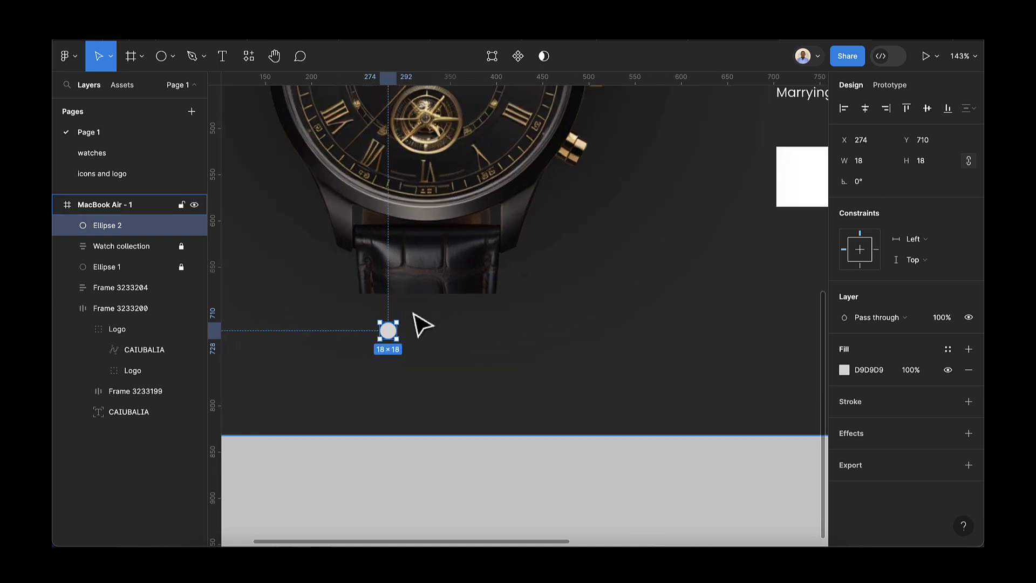
pyautogui.moveTo(391, 331)
pyautogui.mouseDown()
pyautogui.moveTo(363, 328)
pyautogui.moveTo(373, 334)
pyautogui.mouseUp()
pyautogui.scroll(2, 373, 333)
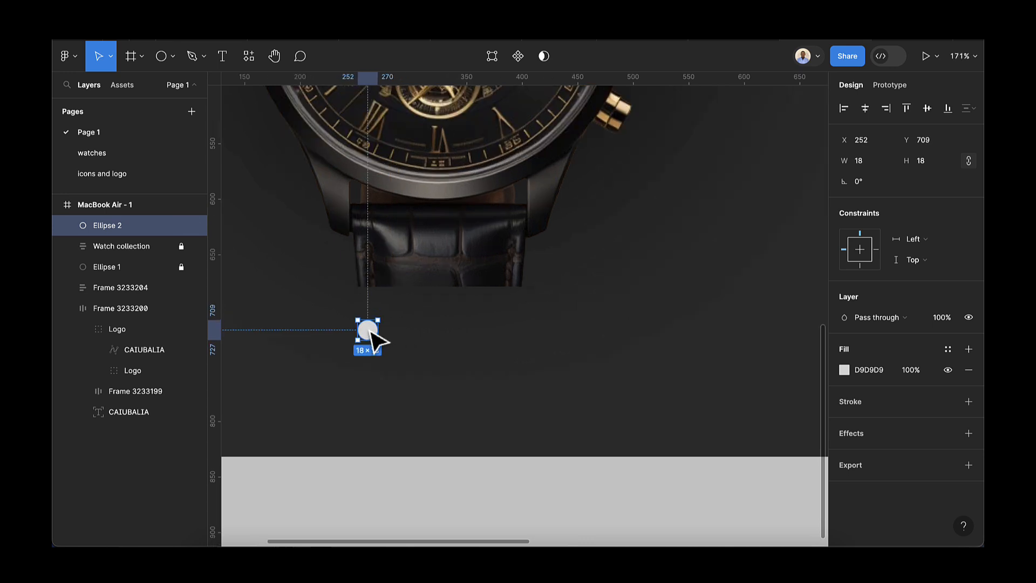
# - Duplicate the 18 × 18 circle as a concentric 12 × 12 inner circle filled with E3B685 at 90%
pyautogui.scroll(2, 371, 333)
pyautogui.hotkey('ctrl', 'd')
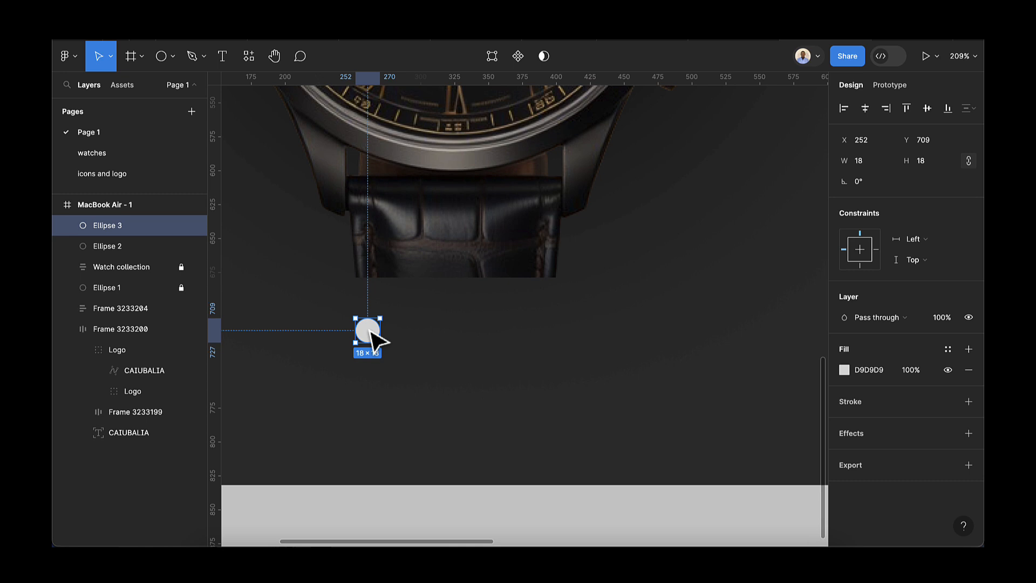
pyautogui.press('alt')
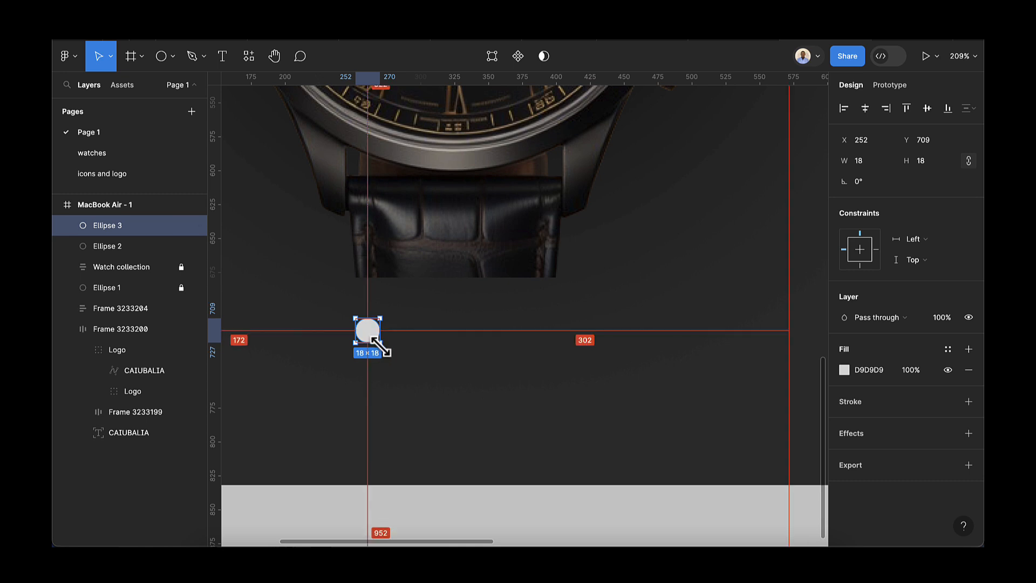
pyautogui.moveTo(380, 342); pyautogui.dragTo(374, 338)
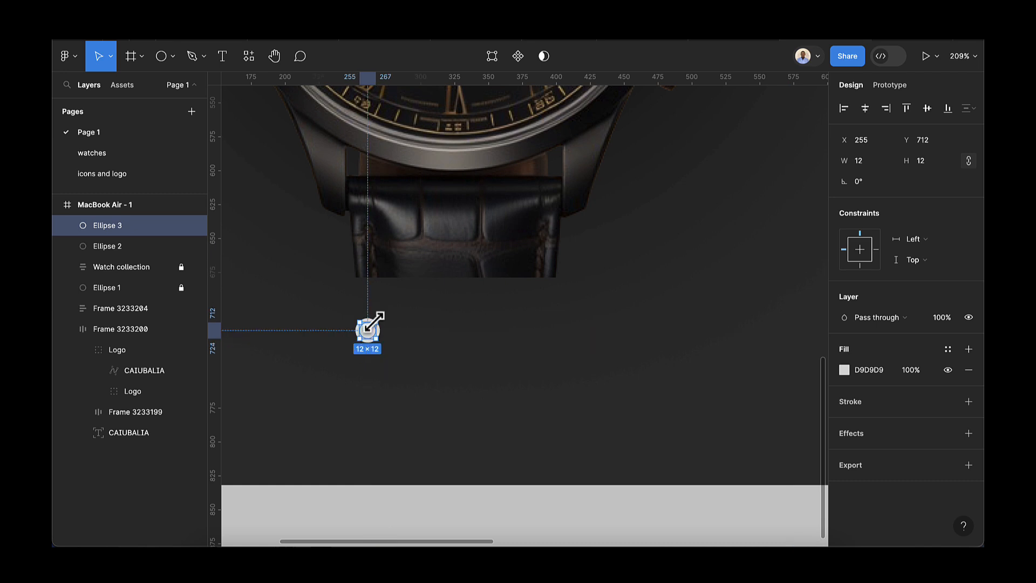
pyautogui.click(843, 371)
pyautogui.click(704, 477)
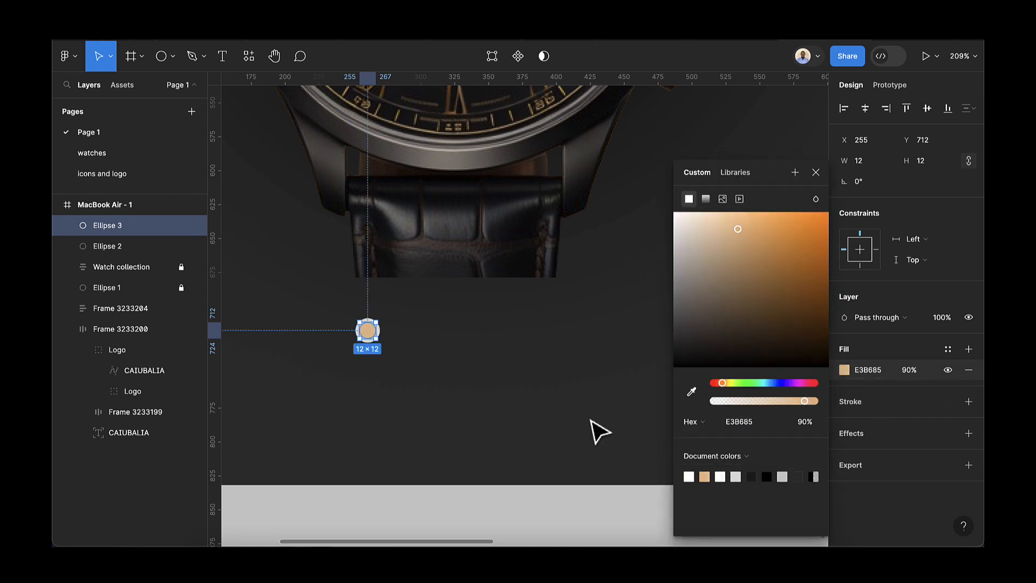
# - Replace the outer circle's fill with a white FFFFFF inside stroke of thickness 1
pyautogui.scroll(6, 360, 332)
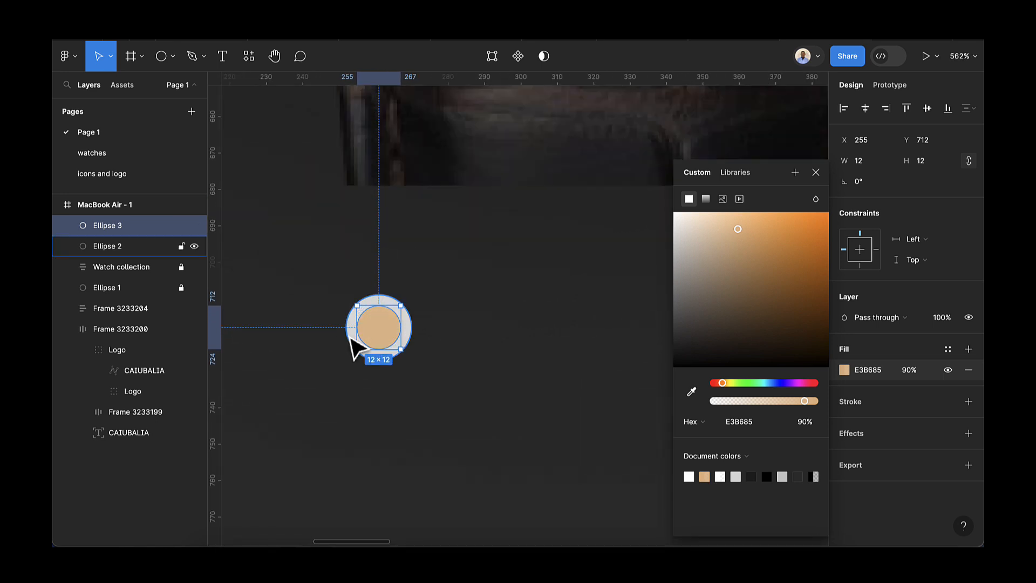
pyautogui.click(346, 334)
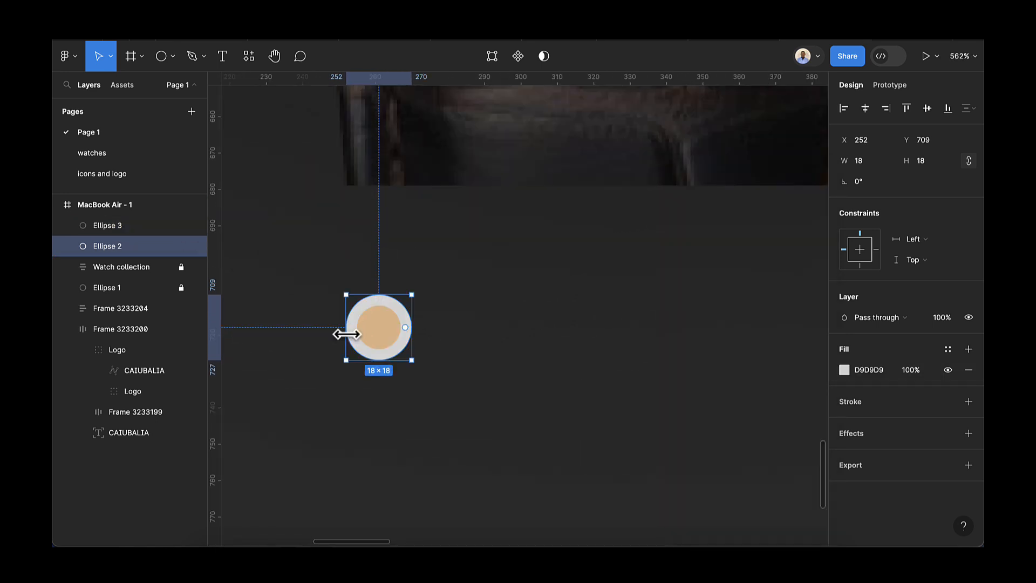
pyautogui.click(969, 370)
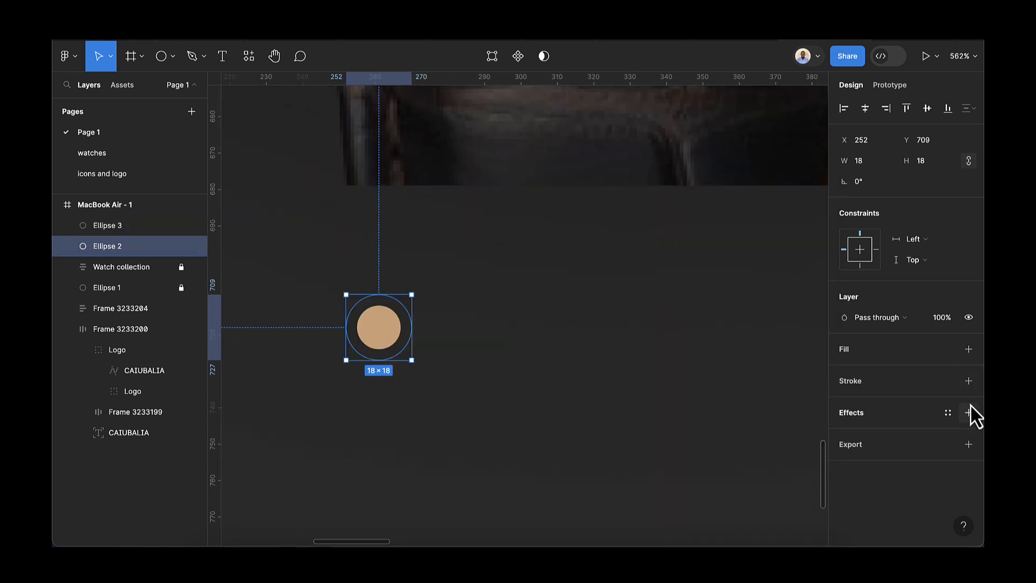
pyautogui.click(970, 383)
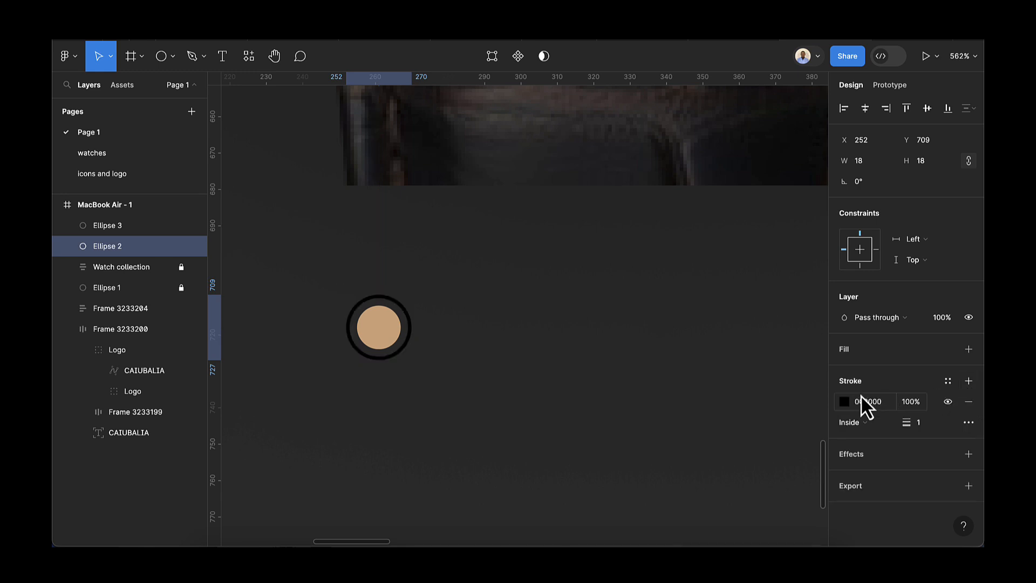
pyautogui.click(845, 402)
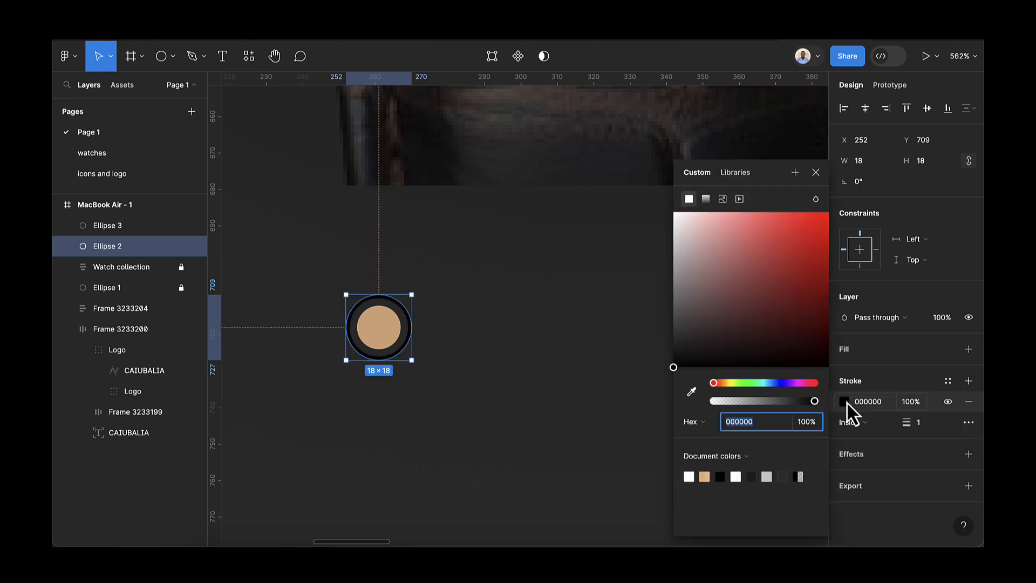
pyautogui.click(690, 476)
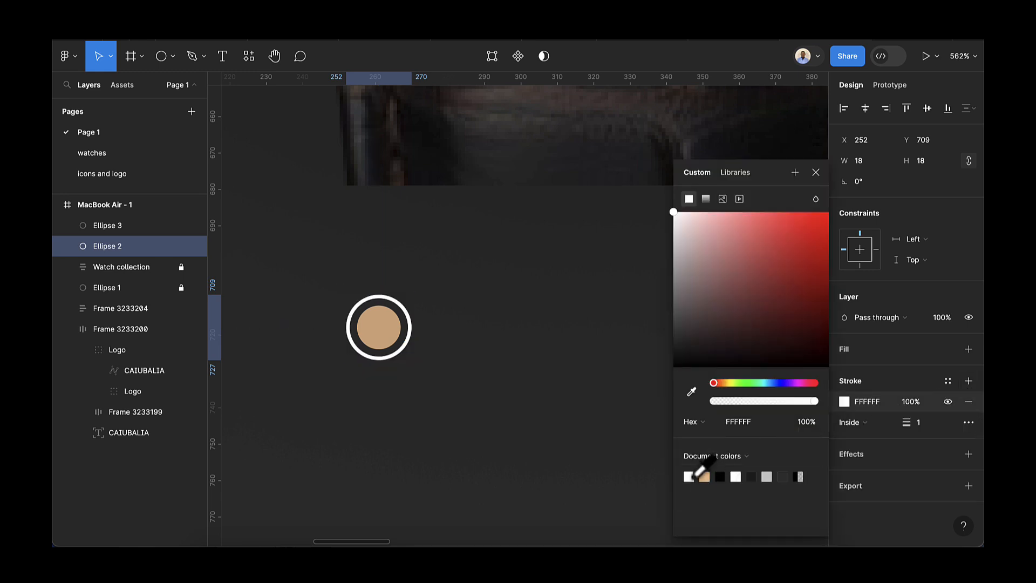
pyautogui.click(814, 172)
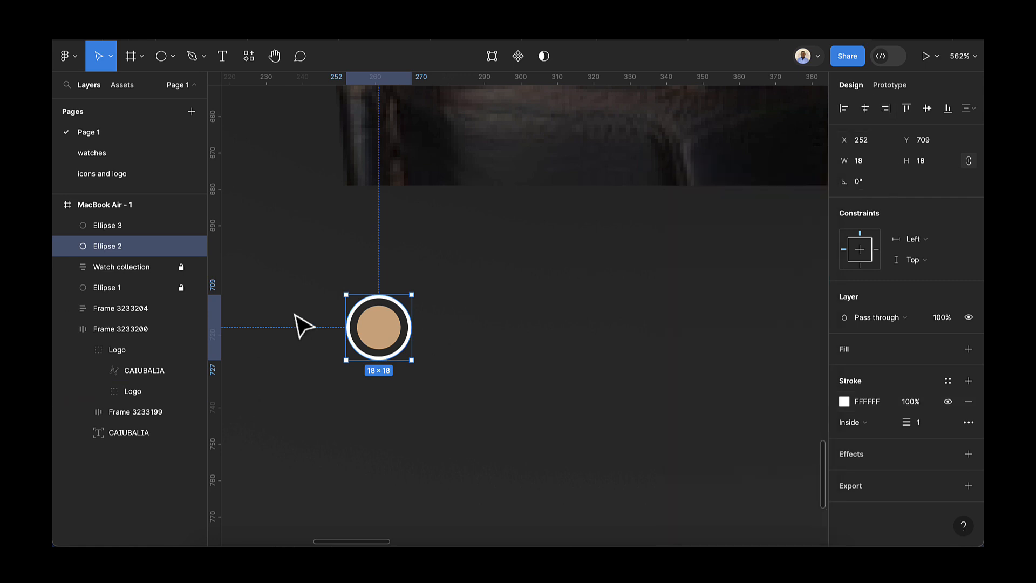
# - Group the inner and outer circles and name the group item 1
pyautogui.scroll(-2, 407, 361)
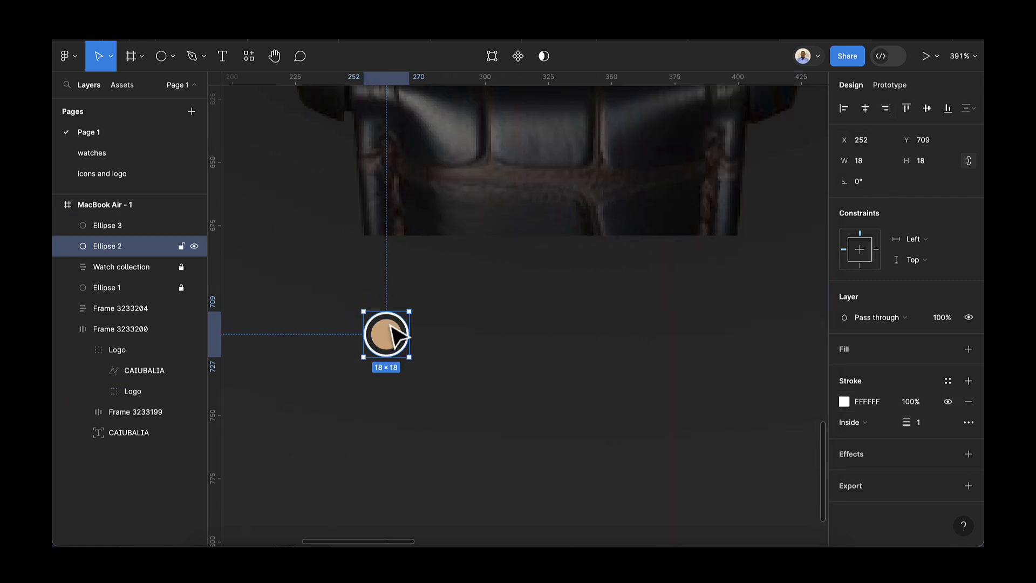
pyautogui.keyDown('shift'); pyautogui.click(92, 232); pyautogui.keyUp('shift')
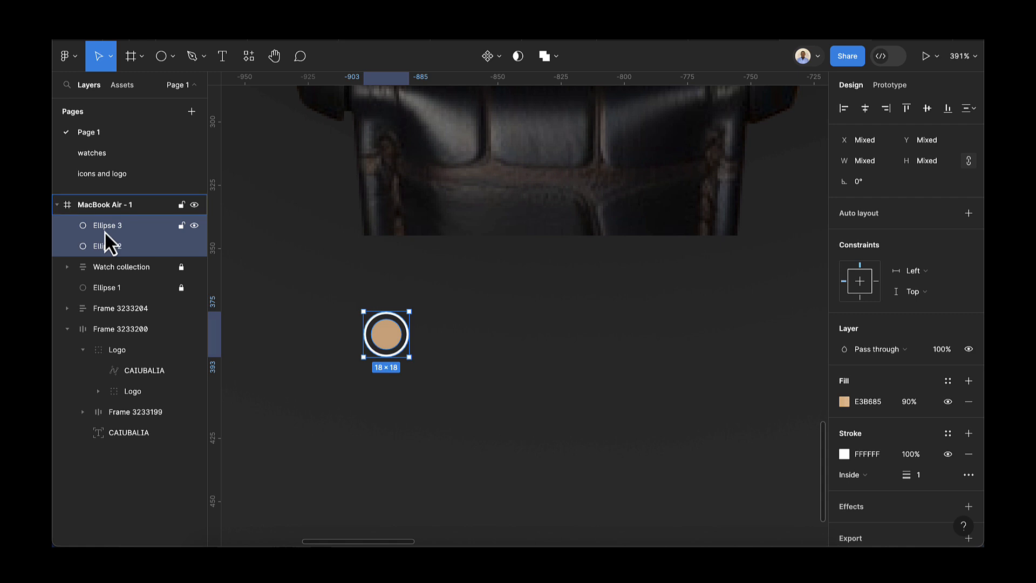
pyautogui.hotkey('ctrl', 'g')
pyautogui.doubleClick(105, 225)
pyautogui.press('BackSpace')
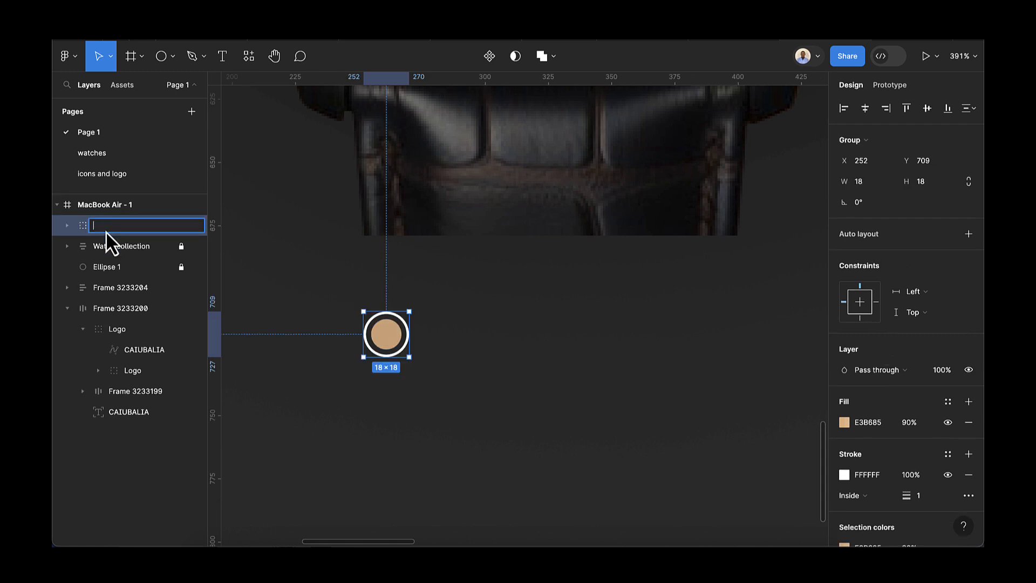
pyautogui.write('item 1')
pyautogui.press('Return')
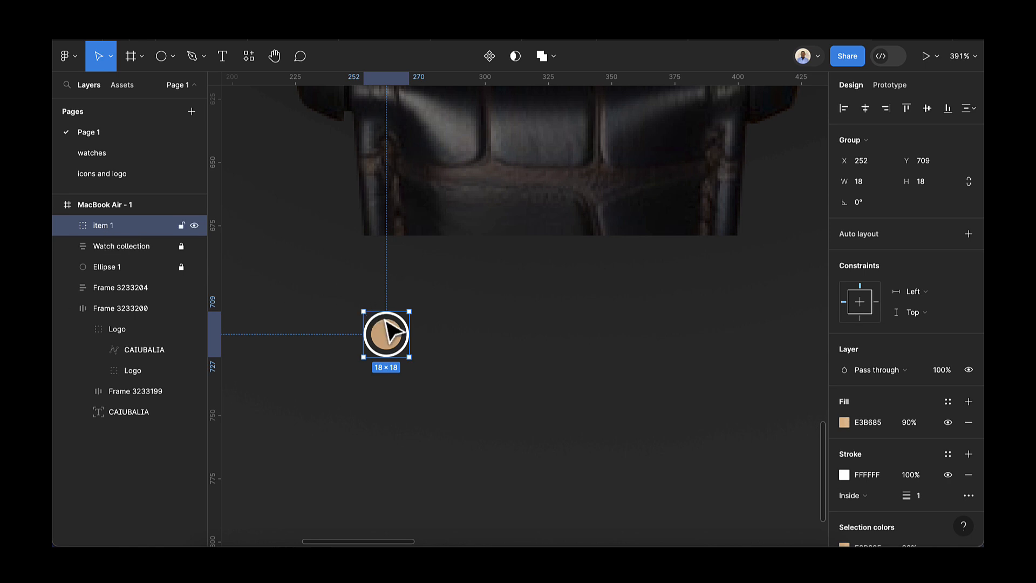
# - Duplicate item 1 twice along the same row, placing the copies at X 285 and X 318
pyautogui.hotkey('ctrl', 'd')
pyautogui.moveTo(388, 336); pyautogui.dragTo(471, 339)
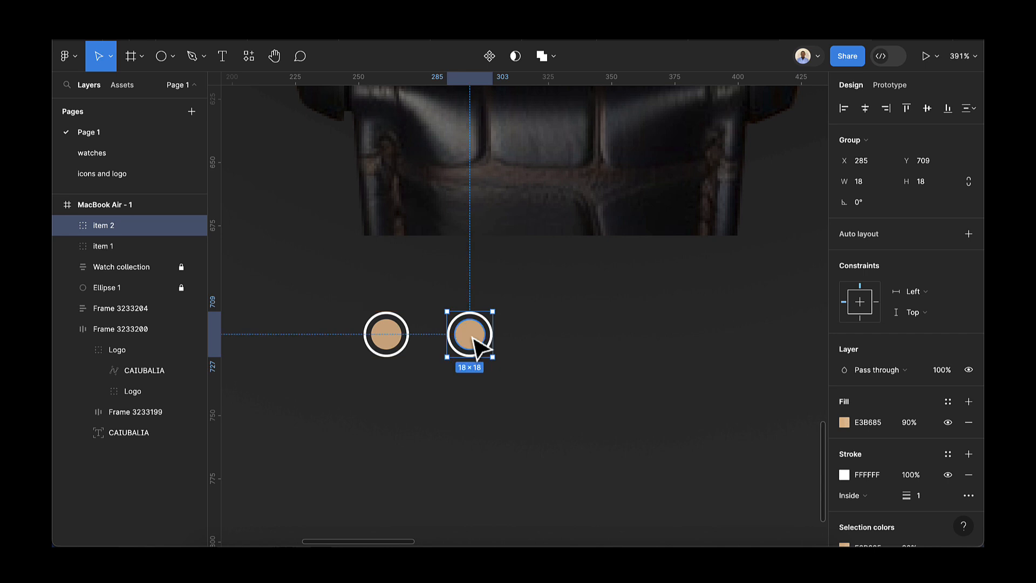
pyautogui.hotkey('ctrl', 'd')
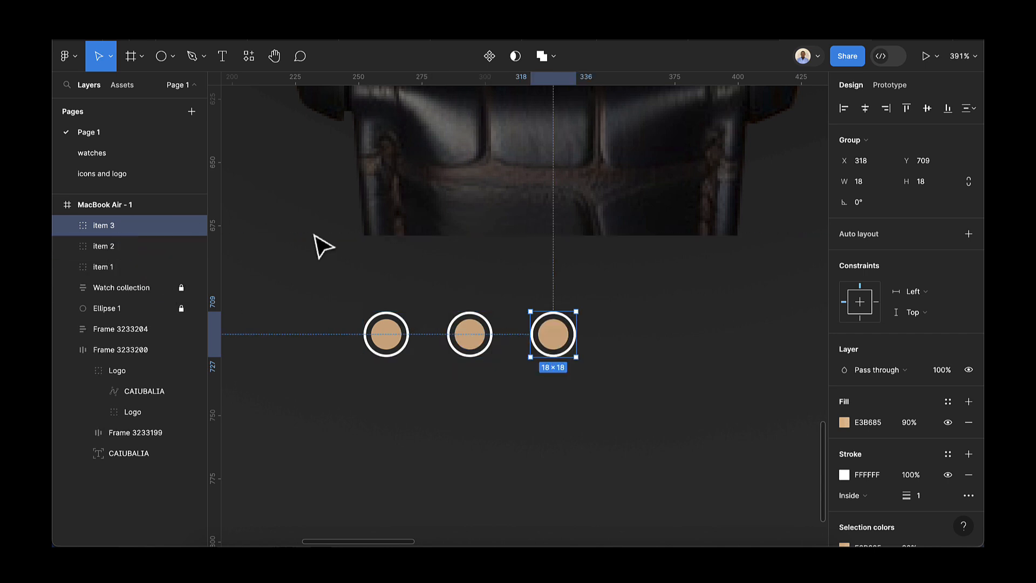
# - Rename the item 1 group, the first indicator in the row, as active item
pyautogui.click(372, 326)
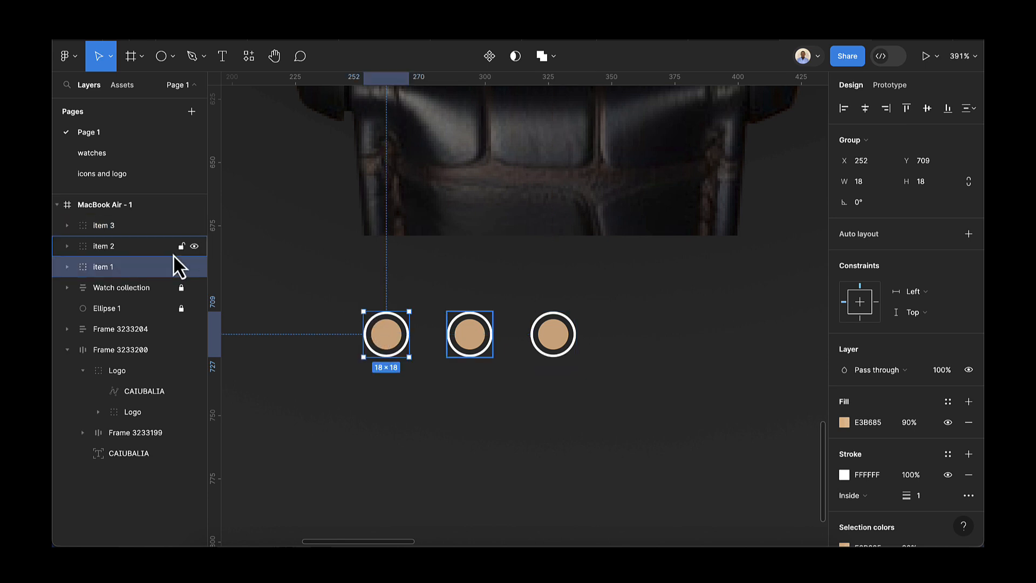
pyautogui.doubleClick(114, 264)
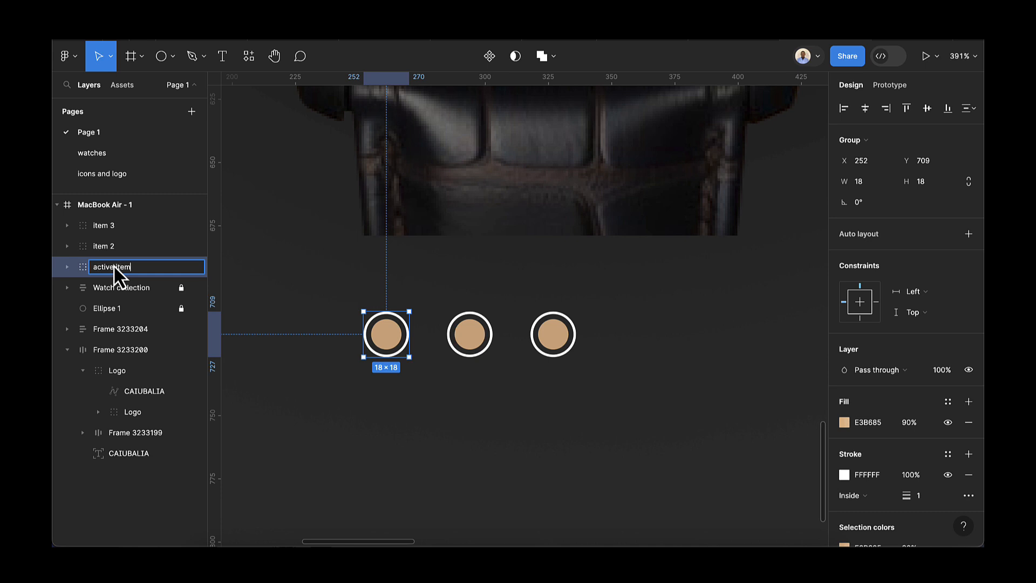
pyautogui.press('Return')
# - Hide the outer ring, Ellipse 2, inside the item 2 group and collapse the group
pyautogui.click(77, 250)
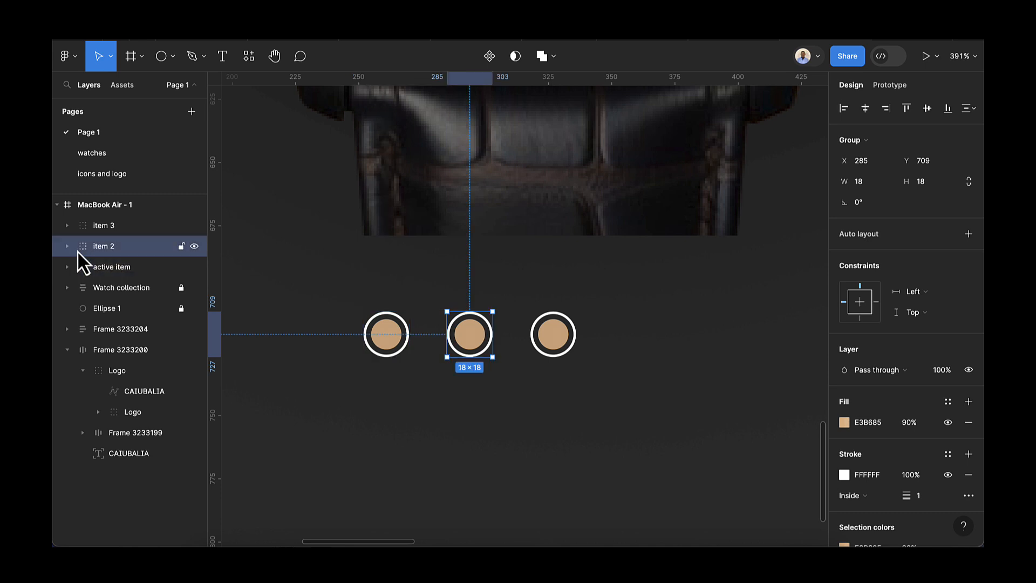
pyautogui.click(68, 247)
pyautogui.click(109, 265)
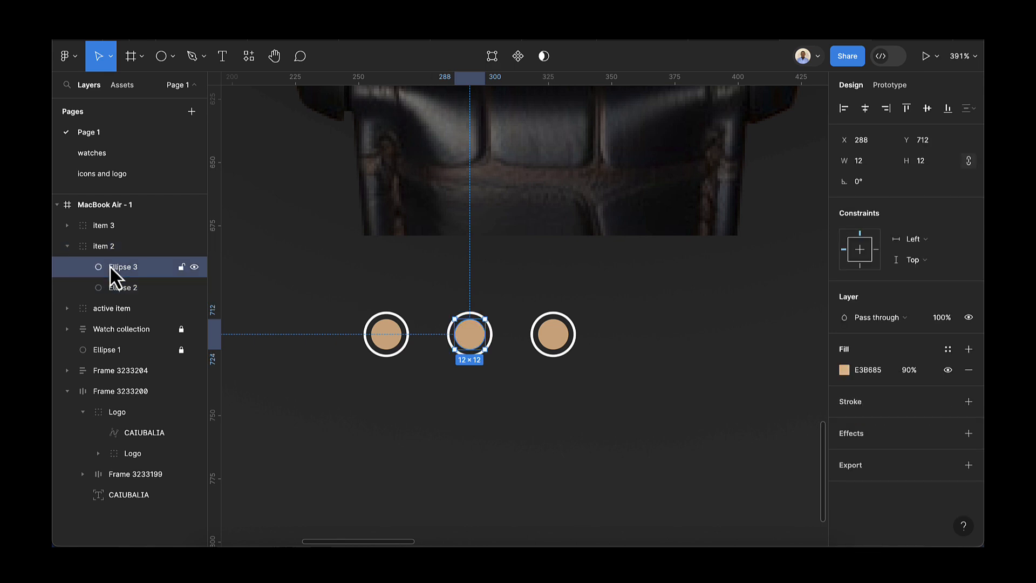
pyautogui.click(120, 287)
pyautogui.click(194, 287)
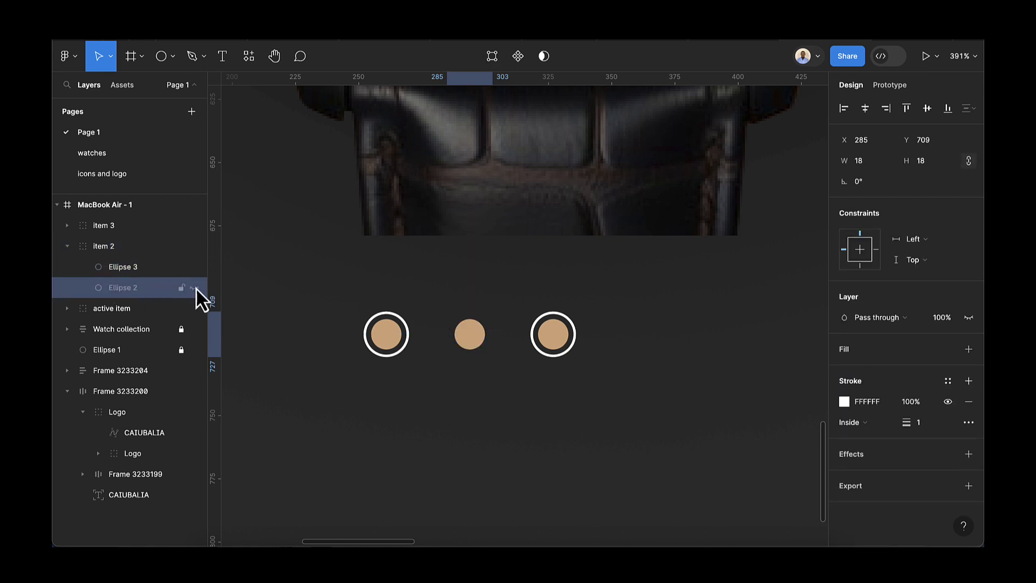
pyautogui.click(68, 247)
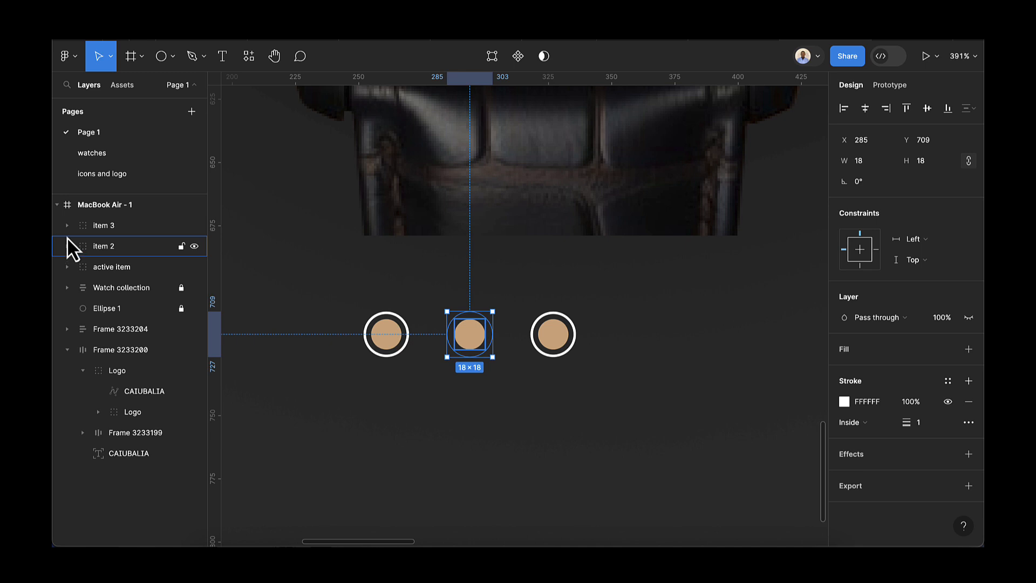
# - Hide the outer ring, Ellipse 2, inside the item 3 group
pyautogui.click(67, 226)
pyautogui.click(121, 265)
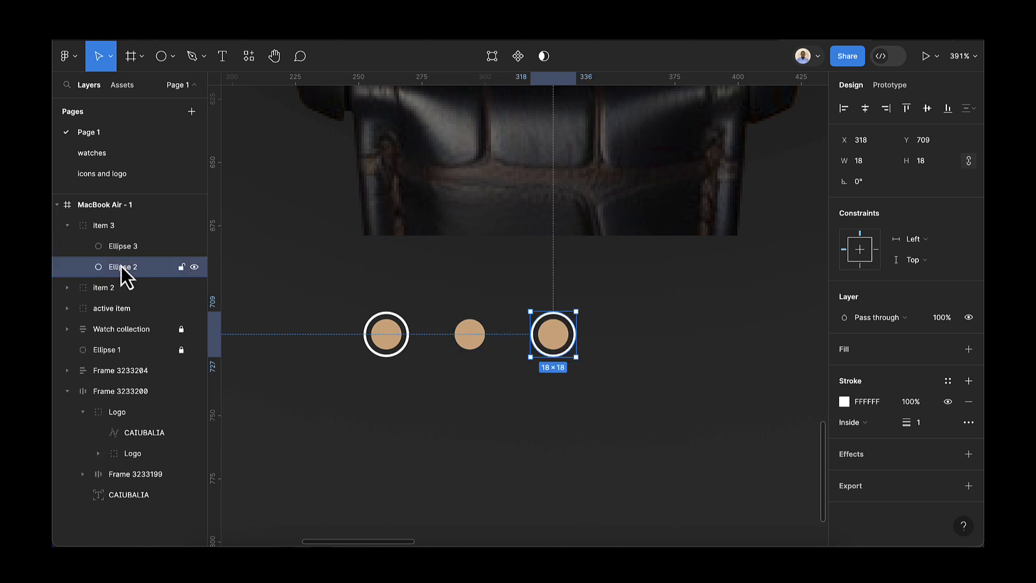
pyautogui.click(194, 266)
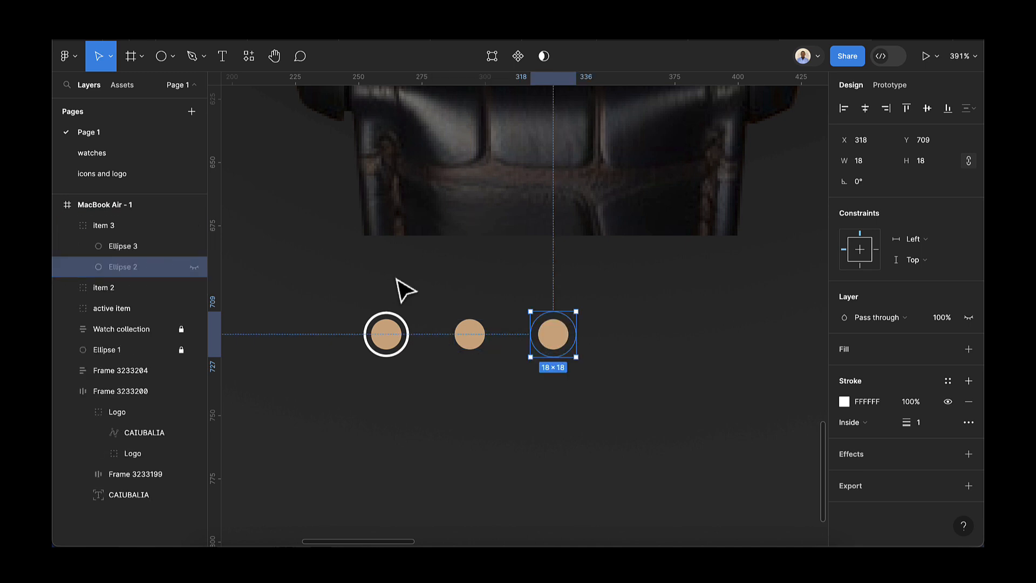
# - Change the fill of the item 2 and item 3 dots to white, FFFFFF at 100%
pyautogui.click(465, 336)
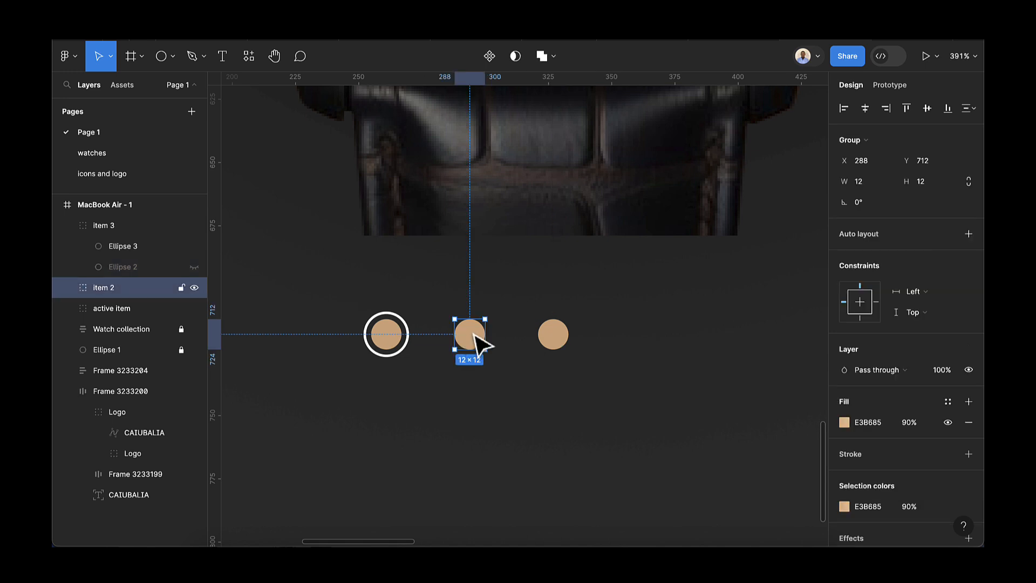
pyautogui.keyDown('shift'); pyautogui.click(556, 339); pyautogui.keyUp('shift')
pyautogui.scroll(-1, 853, 443)
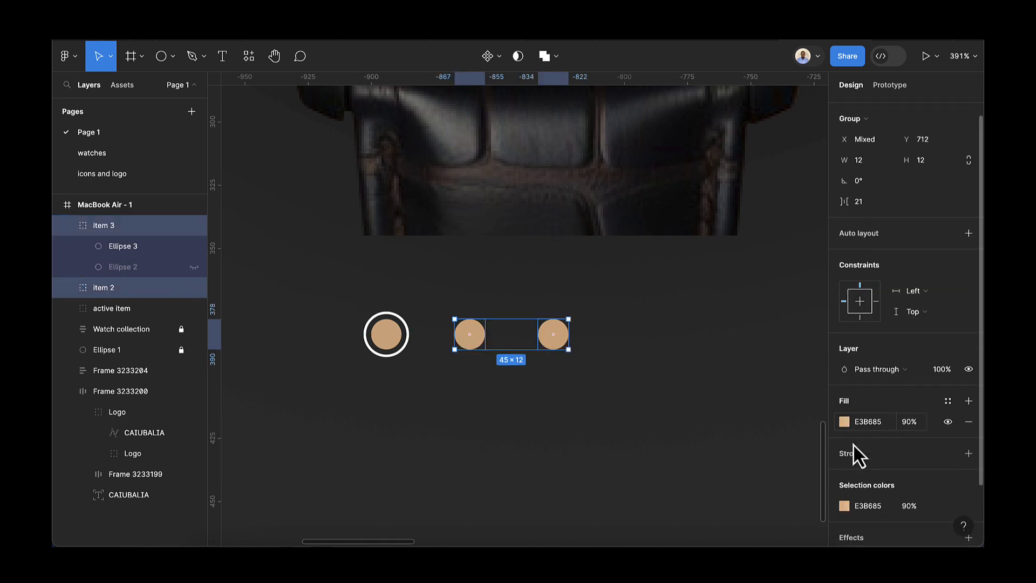
pyautogui.click(844, 422)
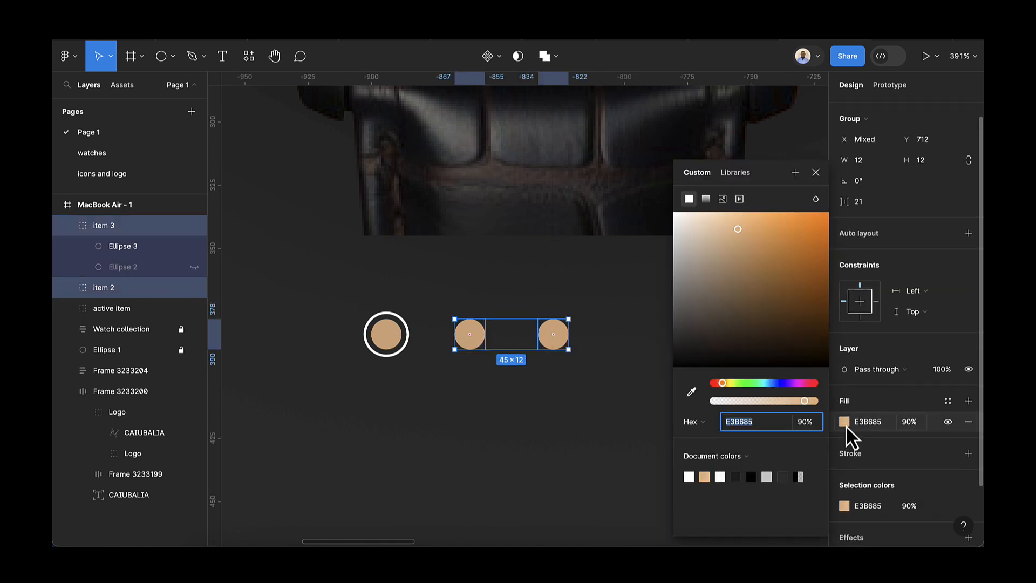
pyautogui.click(693, 477)
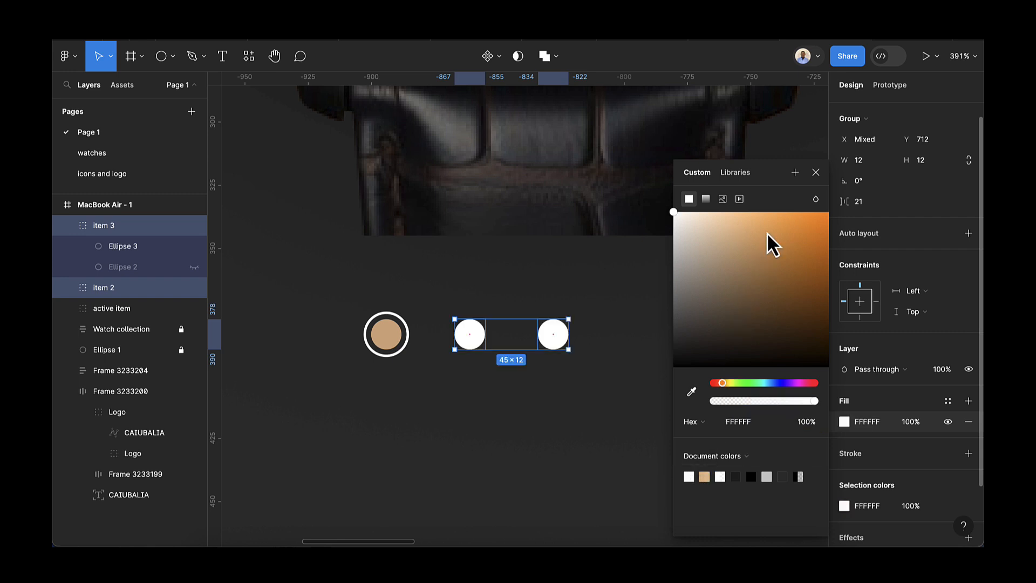
pyautogui.click(815, 173)
pyautogui.click(635, 411)
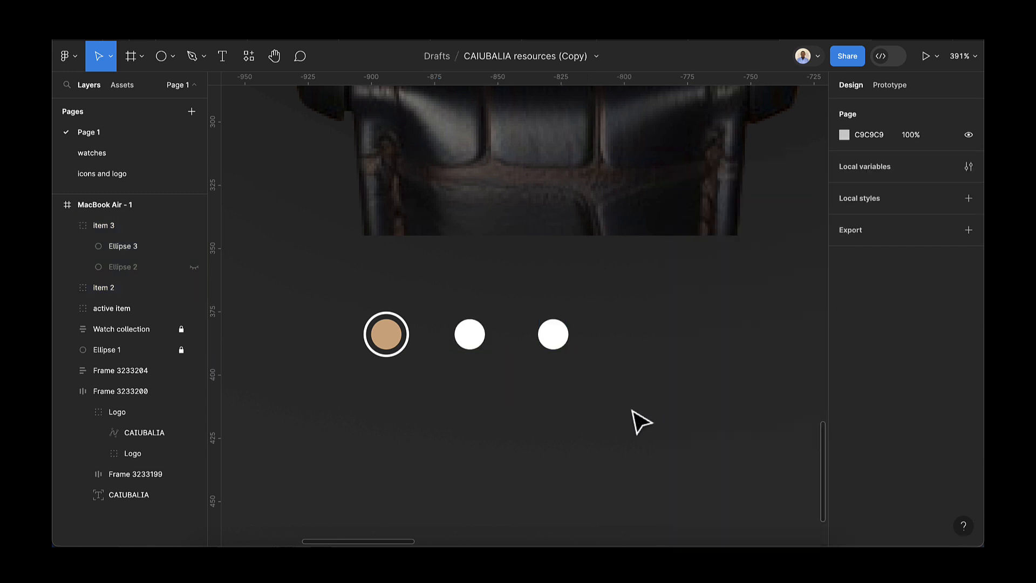
# - Combine the active item, item 2 and item 3 indicators into one horizontal auto layout frame
pyautogui.scroll(-10, 642, 420)
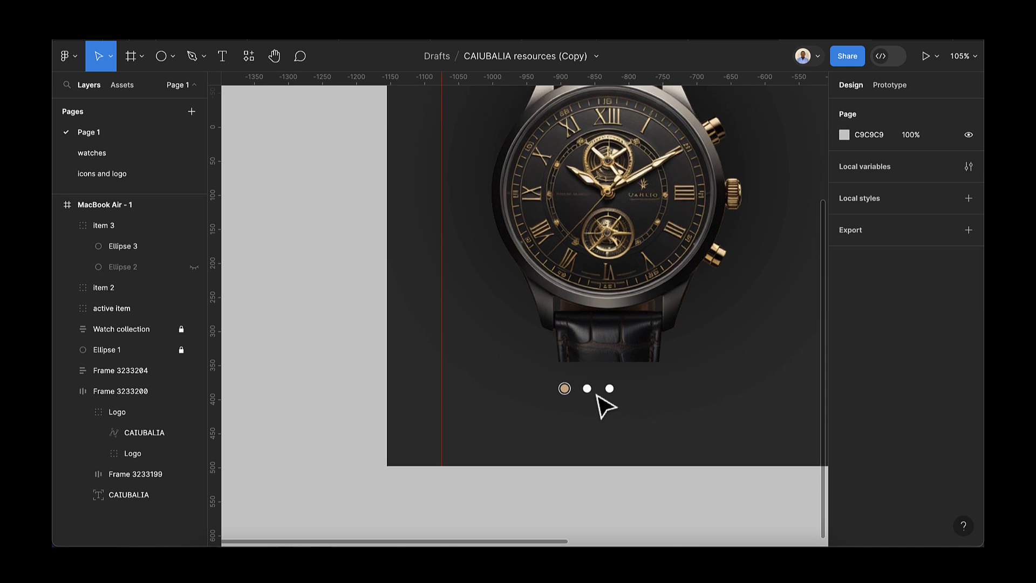
pyautogui.scroll(2, 588, 402)
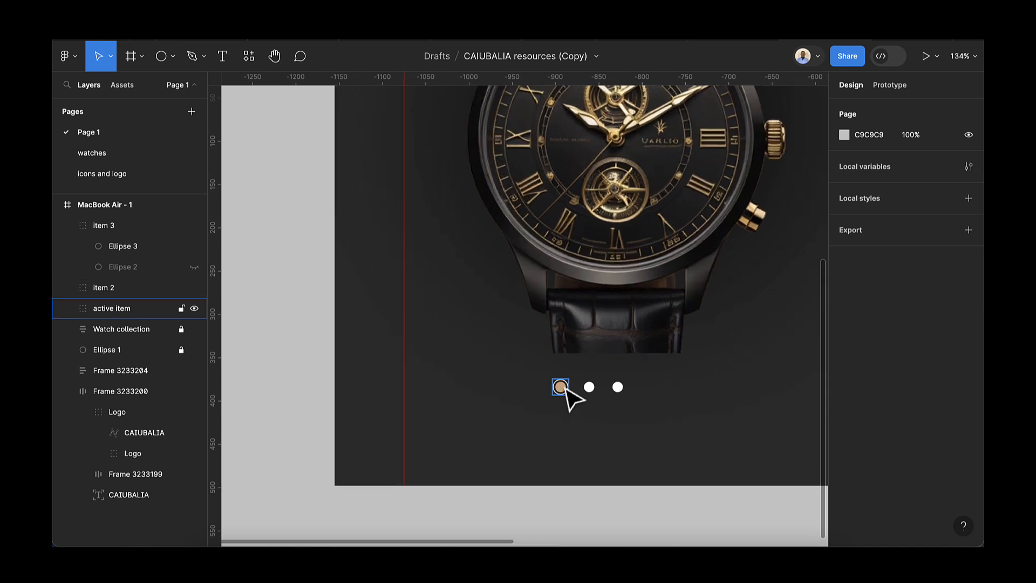
pyautogui.click(561, 388)
pyautogui.scroll(5, 564, 389)
pyautogui.scroll(2, 565, 394)
pyautogui.hscroll(2, 562, 393)
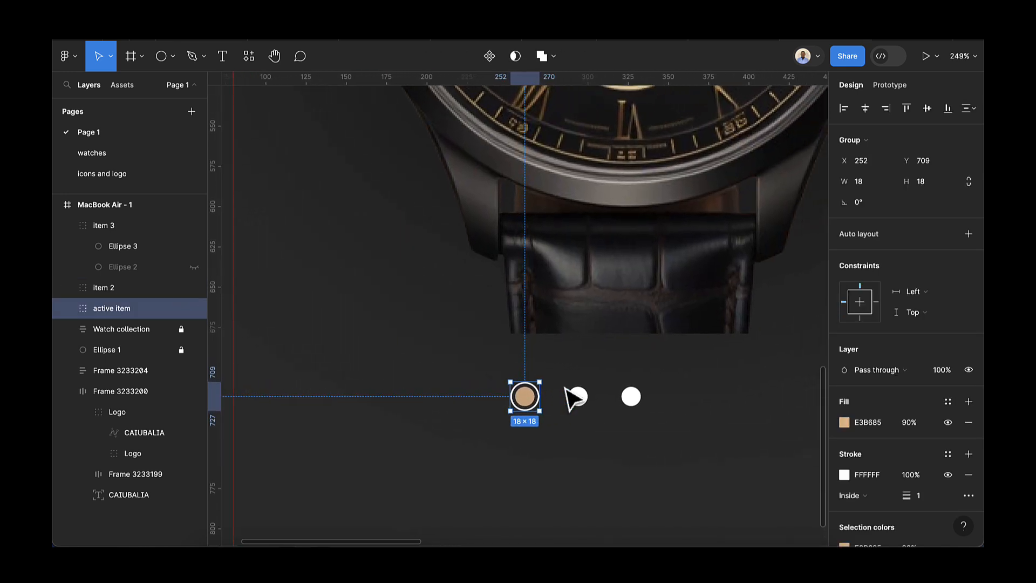
pyautogui.keyDown('shift'); pyautogui.click(580, 399); pyautogui.keyUp('shift')
pyautogui.keyDown('shift'); pyautogui.click(630, 397); pyautogui.keyUp('shift')
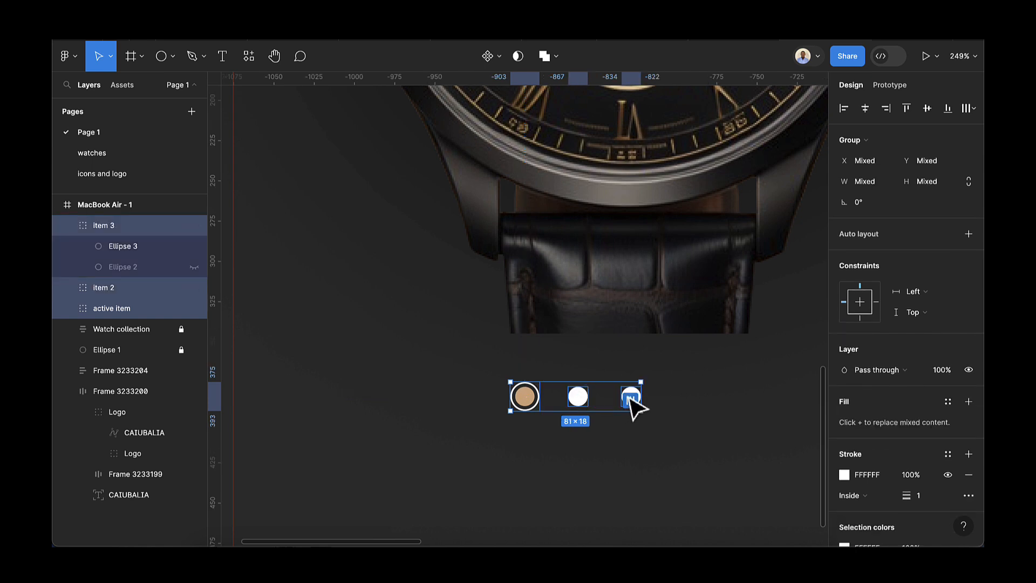
pyautogui.hotkey('shift', 'a')
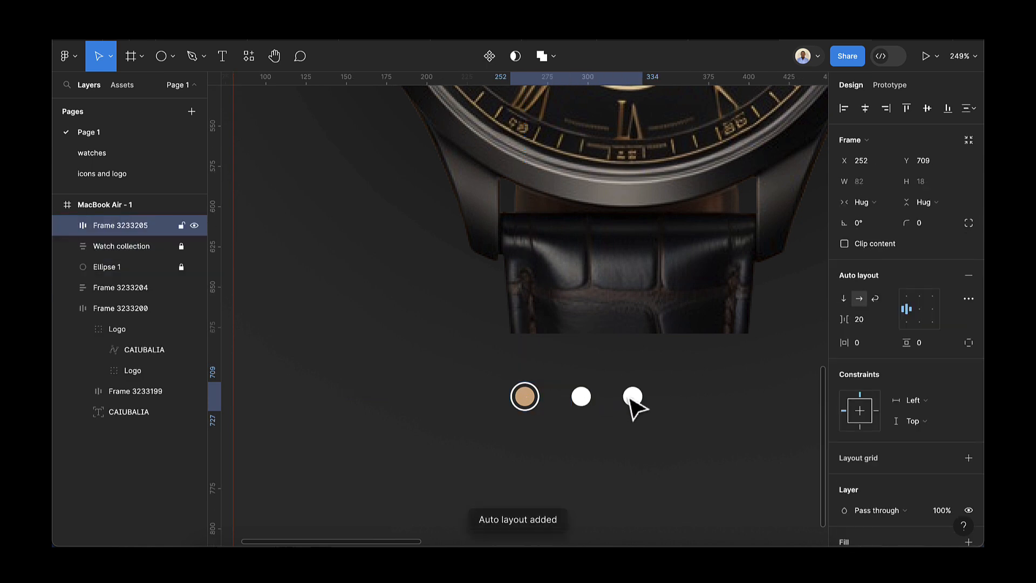
# - Move the indicator frame along its row to X 285, centring it beneath the watch strap
pyautogui.scroll(-3, 660, 408)
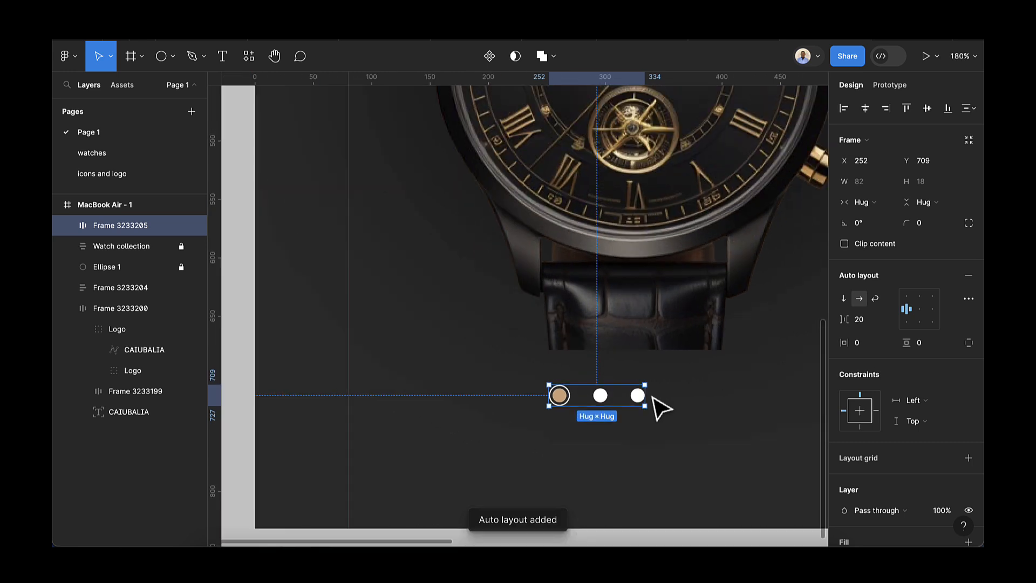
pyautogui.scroll(-3, 654, 398)
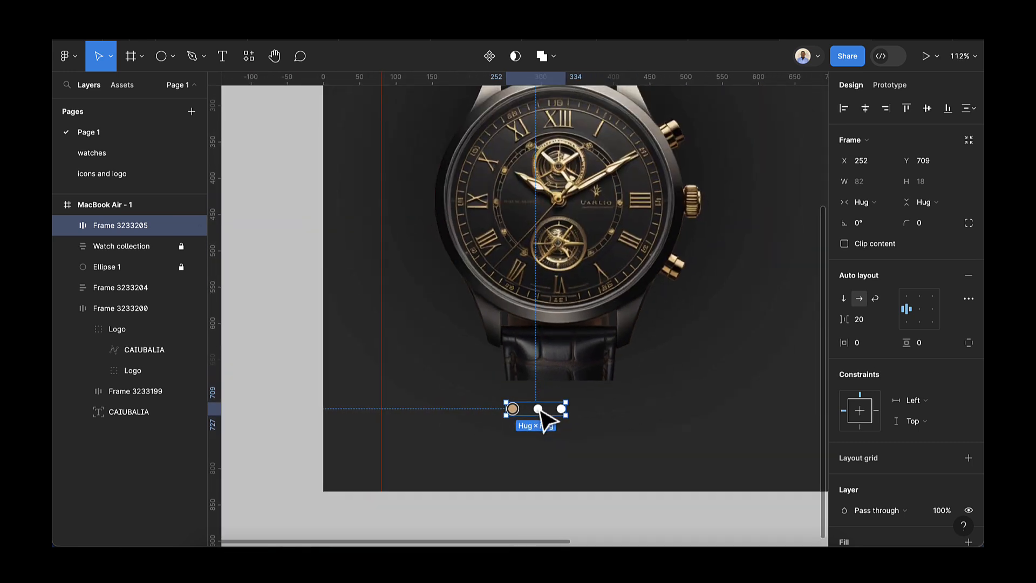
pyautogui.moveTo(541, 411); pyautogui.dragTo(562, 411)
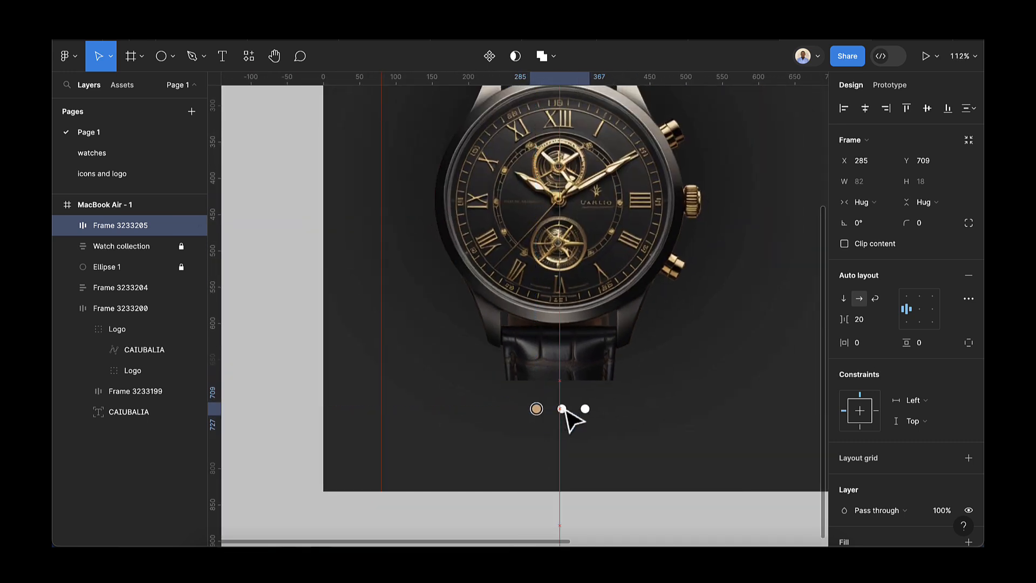
pyautogui.scroll(-5, 566, 414)
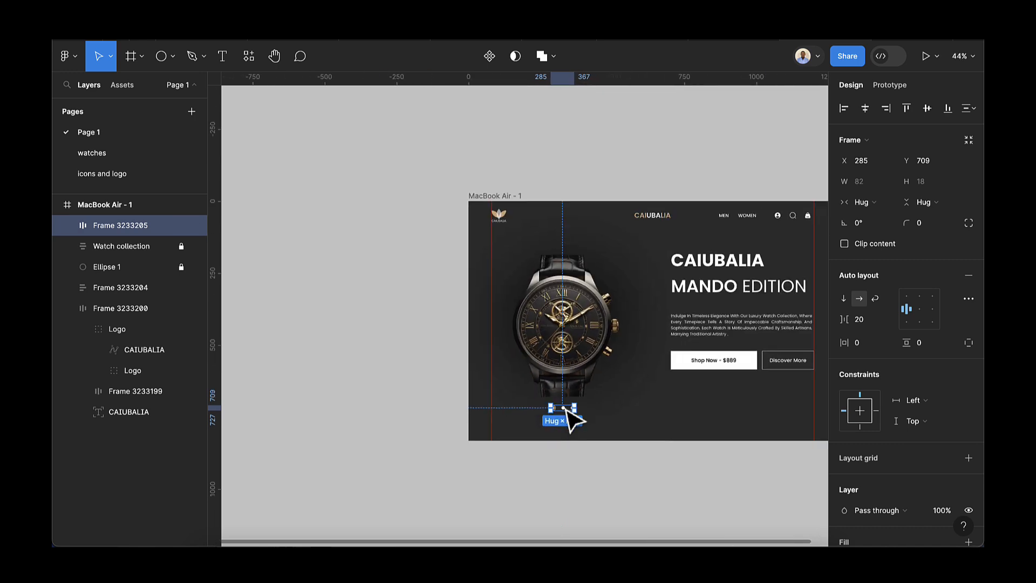
pyautogui.hscroll(1, 573, 420)
pyautogui.click(573, 419)
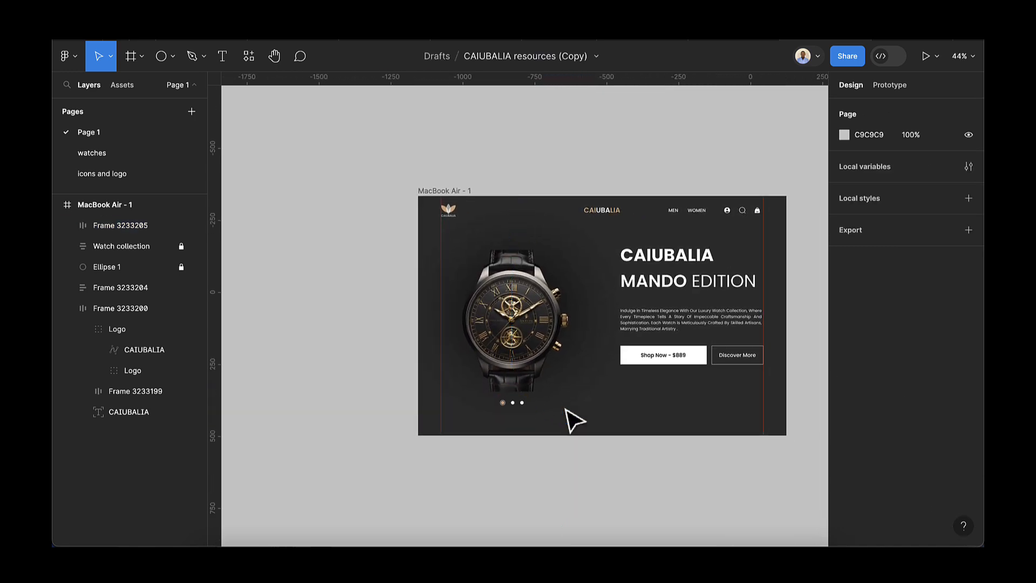
pyautogui.hscroll(1, 574, 419)
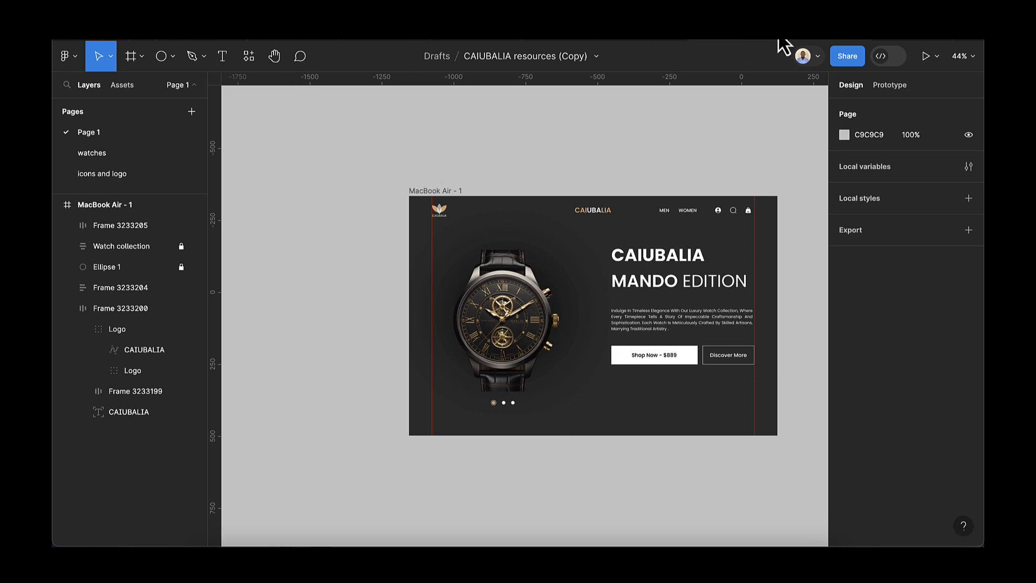
# - Copy the socials frame from the icons and logo page into the MacBook Air frame on Page 1, placing it at X 80, Y 778
pyautogui.click(116, 179)
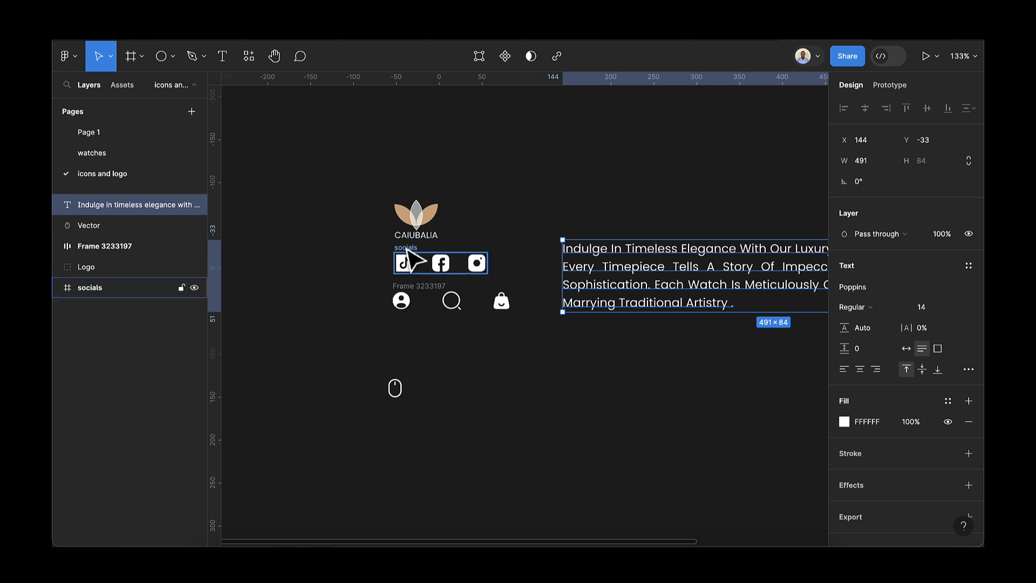
pyautogui.click(408, 250)
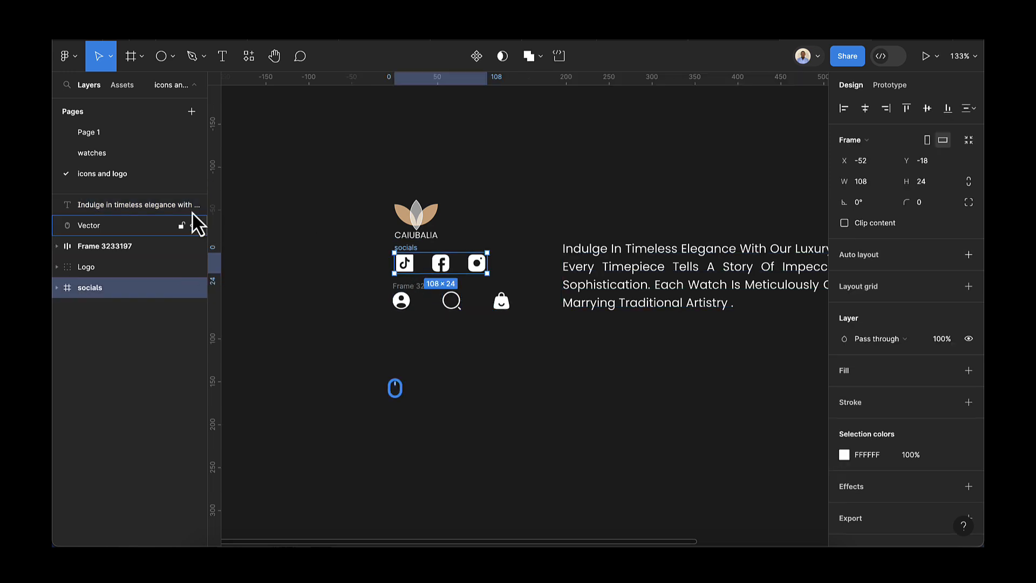
pyautogui.click(97, 139)
pyautogui.click(426, 194)
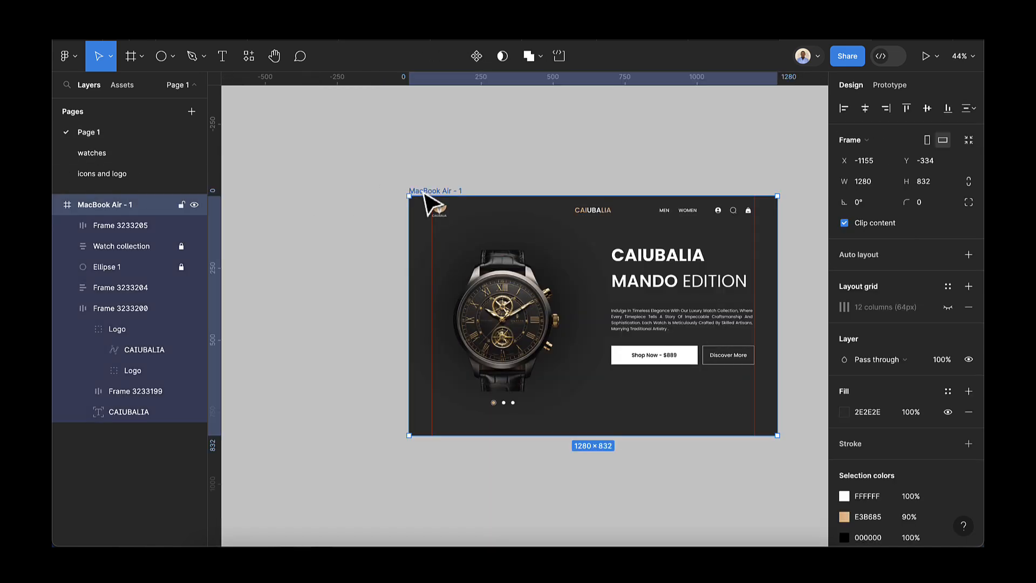
pyautogui.press('super+v')
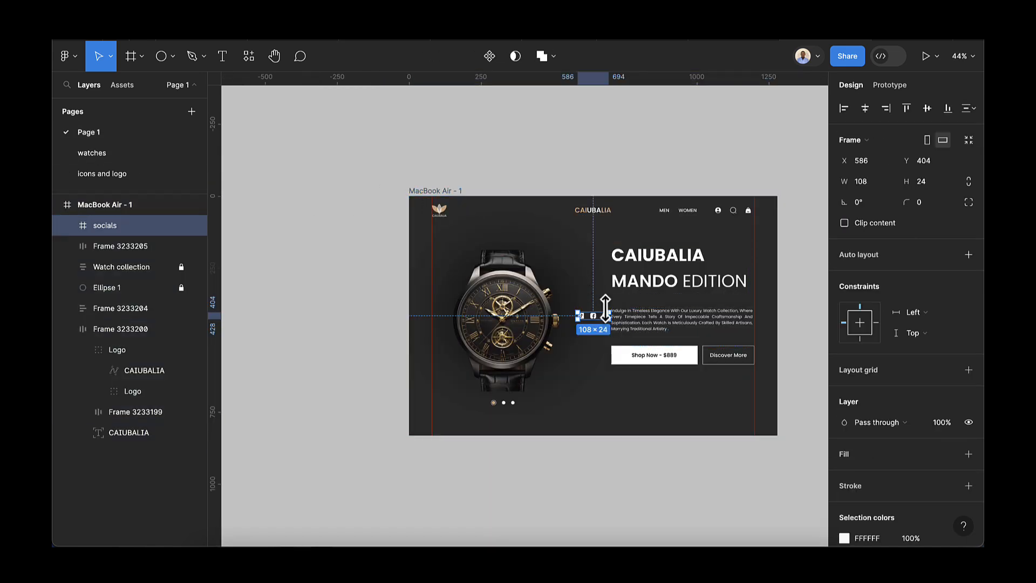
pyautogui.moveTo(596, 322); pyautogui.dragTo(442, 426)
# - Add a text layer reading "Follow us on" near the social icons
pyautogui.scroll(5, 460, 432)
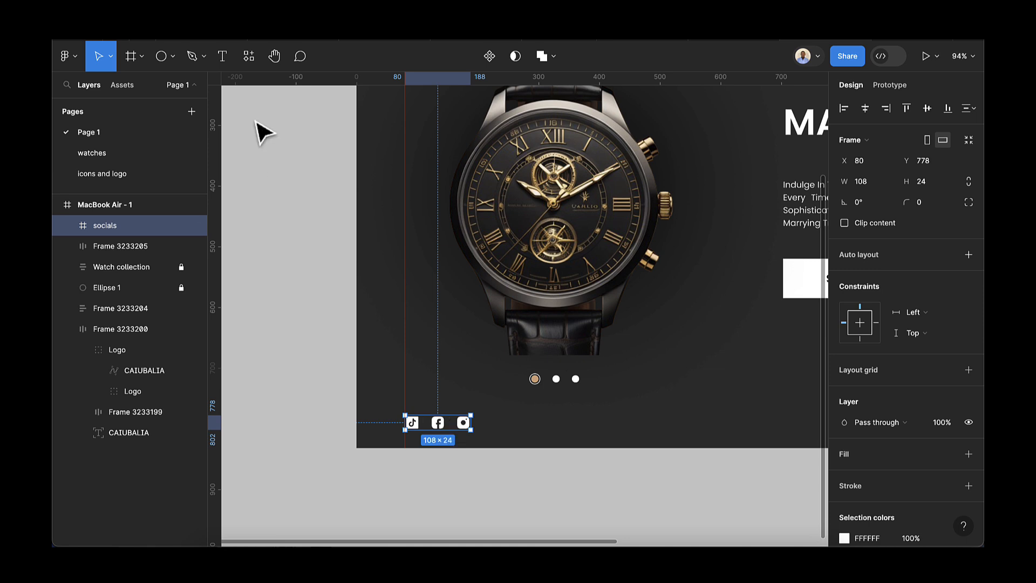
pyautogui.click(222, 56)
pyautogui.scroll(4, 409, 297)
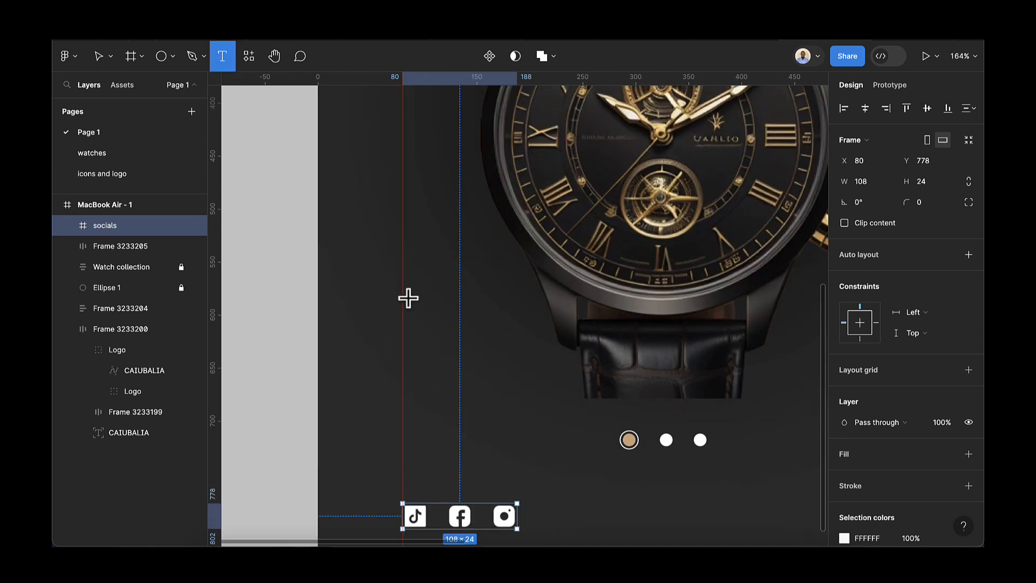
pyautogui.click(427, 477)
pyautogui.write('Fl')
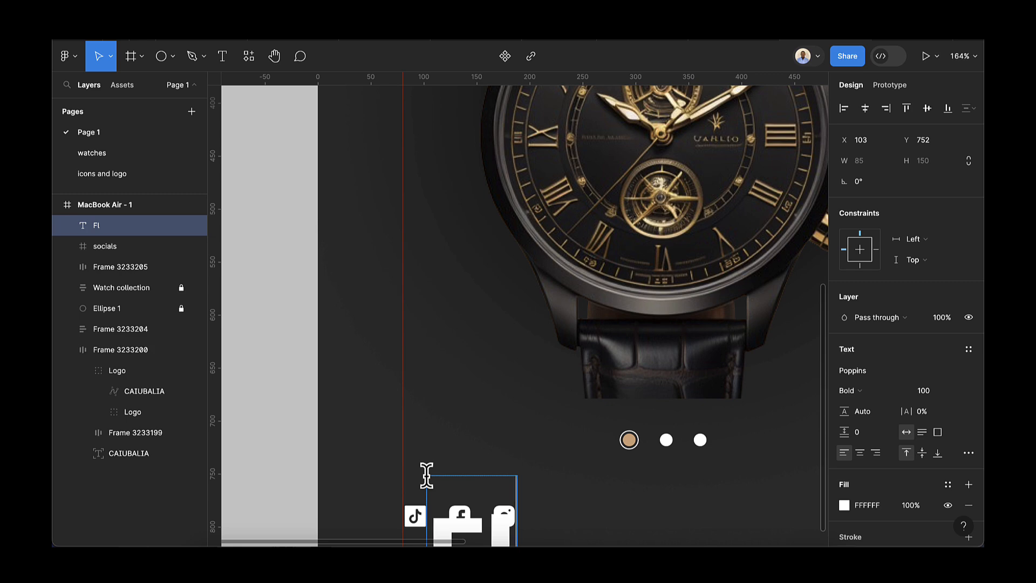
pyautogui.scroll(-4, 427, 477)
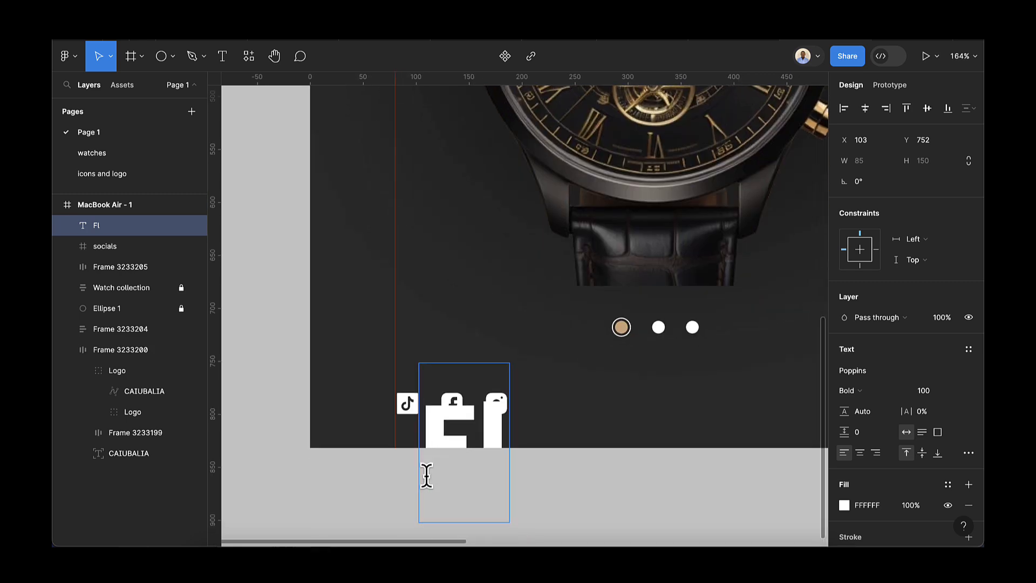
pyautogui.press('BackSpace')
pyautogui.write('ollow')
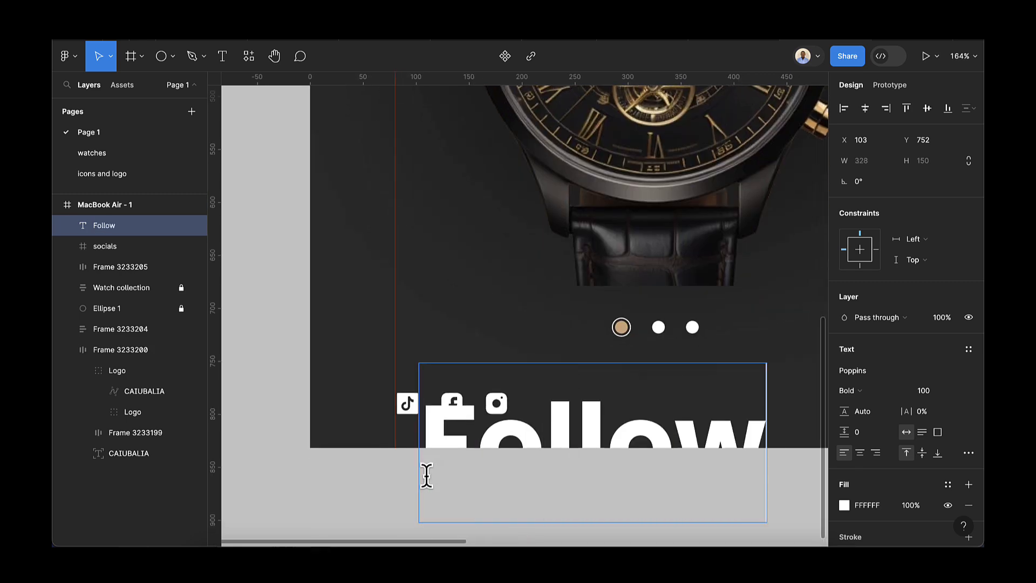
pyautogui.write(' us on')
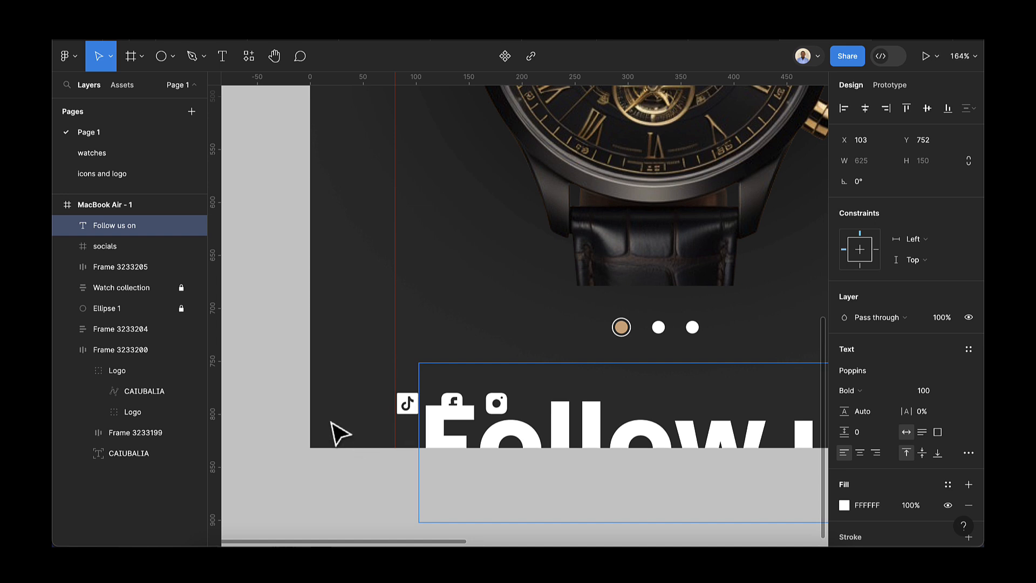
pyautogui.press('Escape')
# - Set the "Follow us on" text to size 12 and Medium weight, and place it just above the social icons at X 85, Y 756
pyautogui.moveTo(449, 426); pyautogui.dragTo(429, 339)
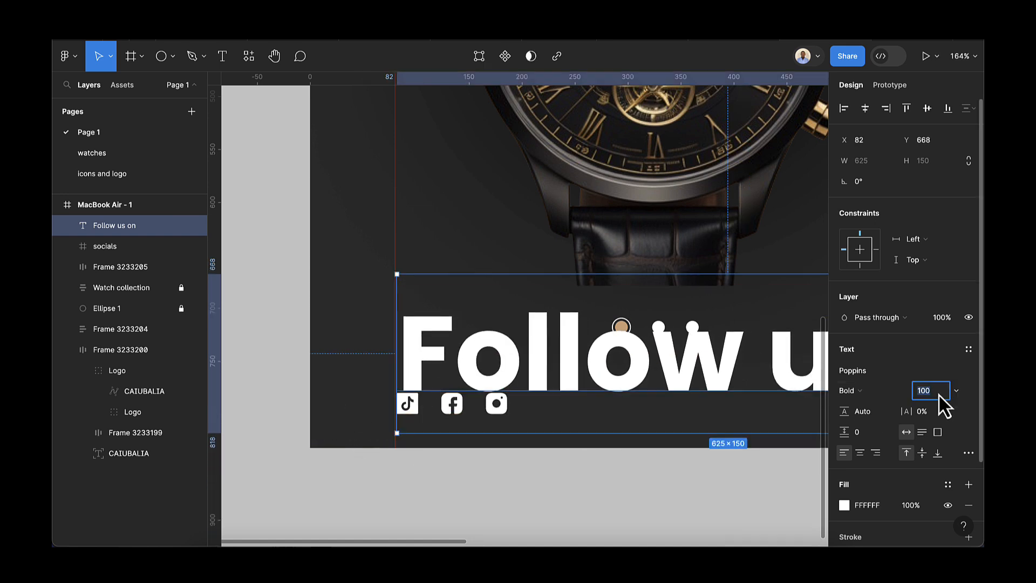
pyautogui.write('12')
pyautogui.press('Return')
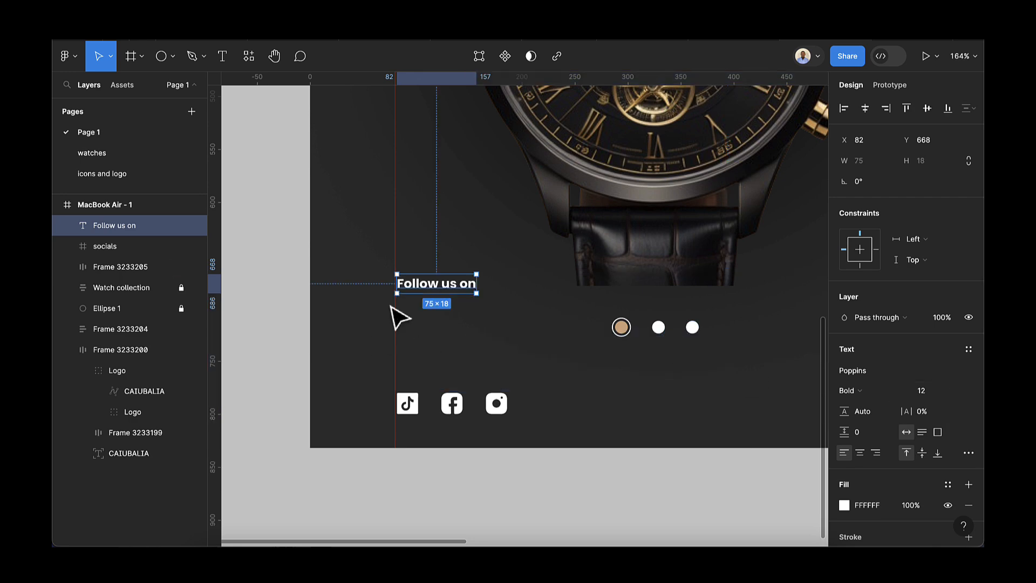
pyautogui.moveTo(420, 286); pyautogui.dragTo(422, 384)
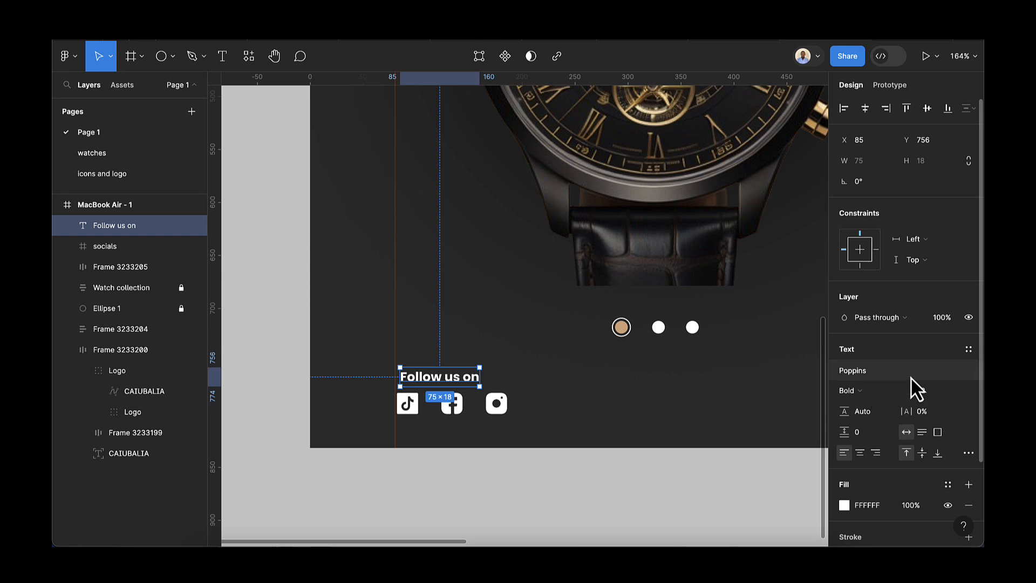
pyautogui.click(863, 395)
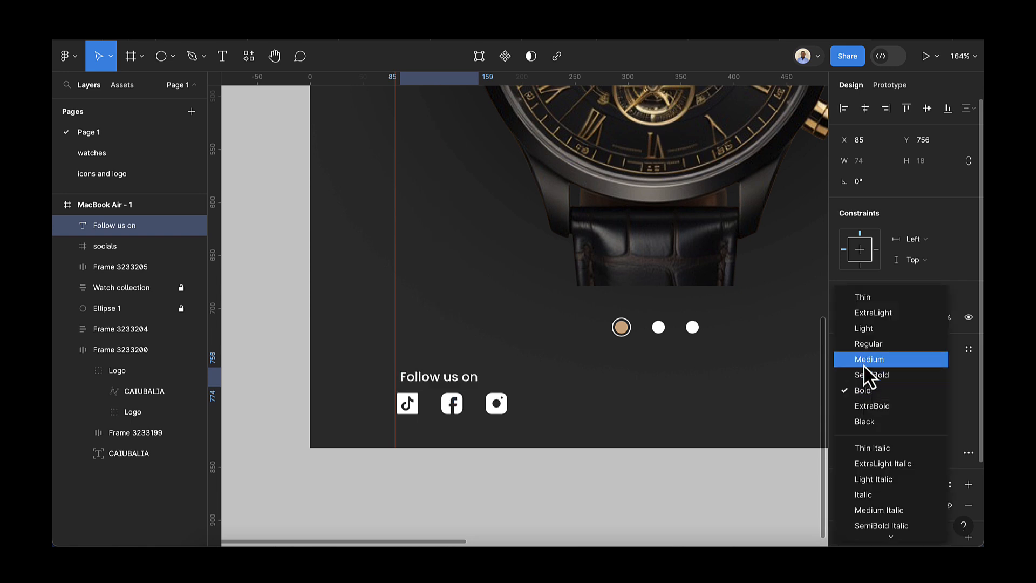
pyautogui.click(863, 364)
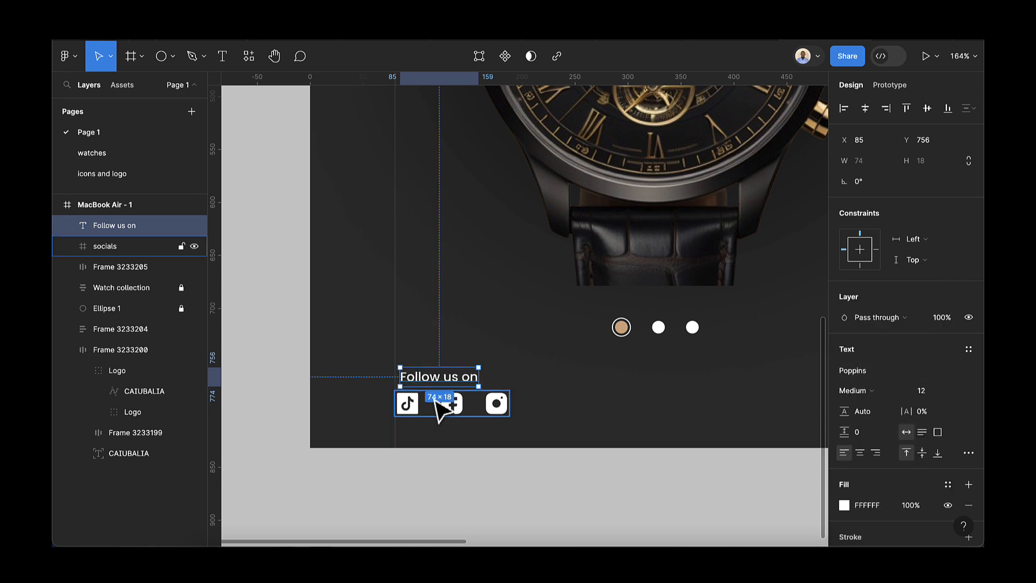
# - Combine the "Follow us on" text and the socials frame in a vertical auto layout and nudge it to X 85
pyautogui.scroll(3, 439, 410)
pyautogui.click(451, 410)
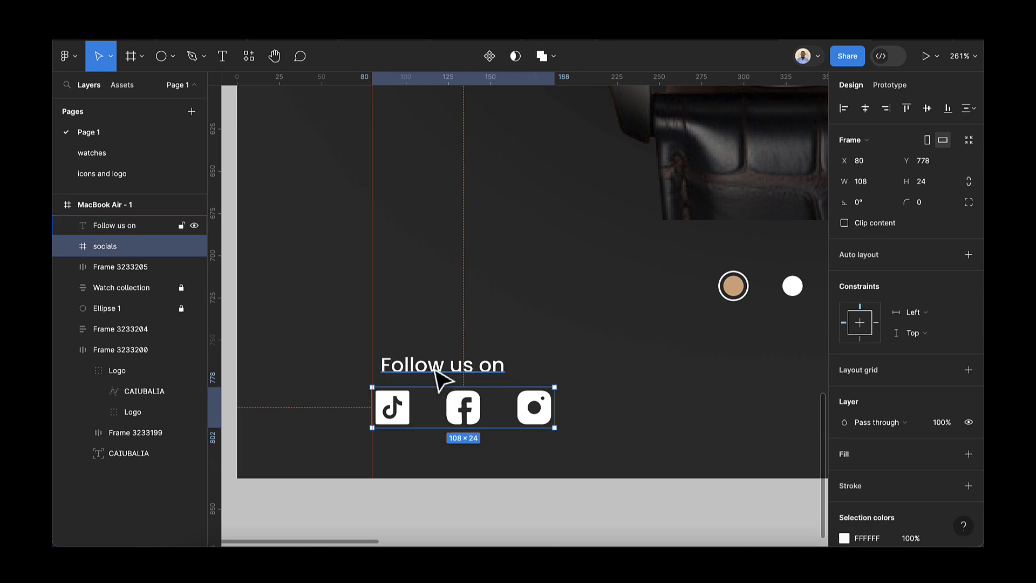
pyautogui.keyDown('shift'); pyautogui.click(437, 371); pyautogui.keyUp('shift')
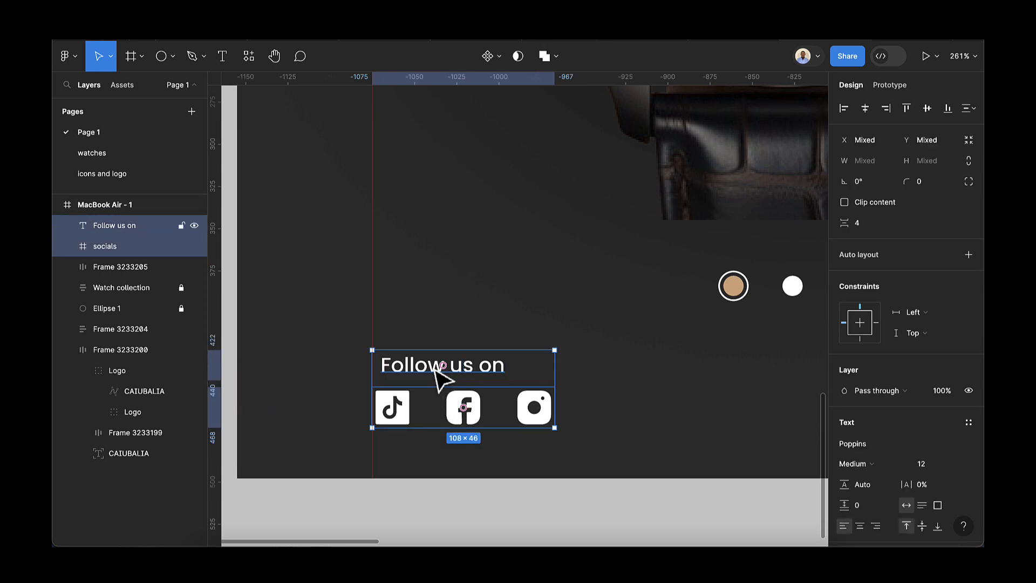
pyautogui.hotkey('shift', 'a')
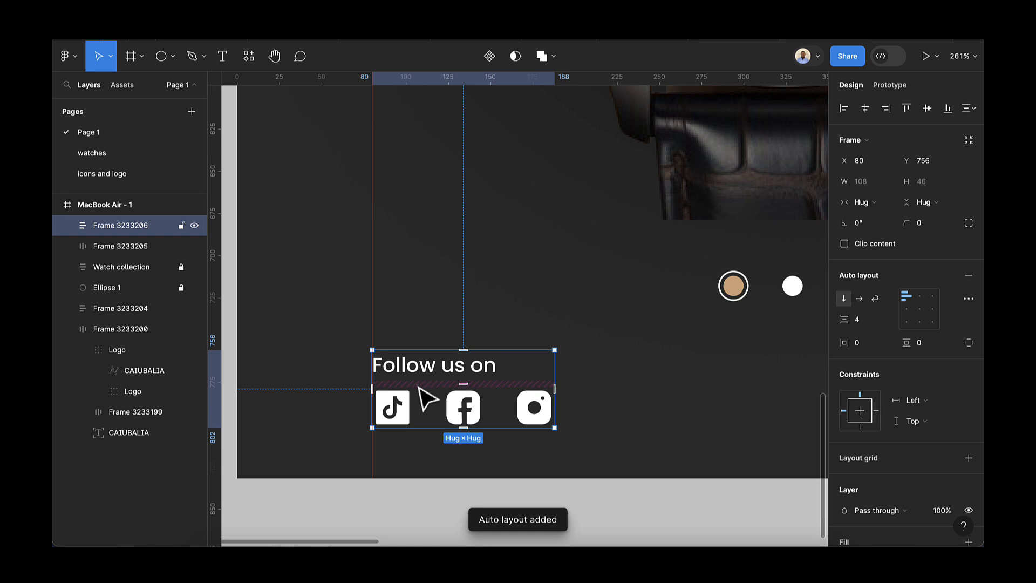
pyautogui.press('Right')
pyautogui.press('Right')
pyautogui.press('Right')
pyautogui.press('Right')
pyautogui.press('Right')
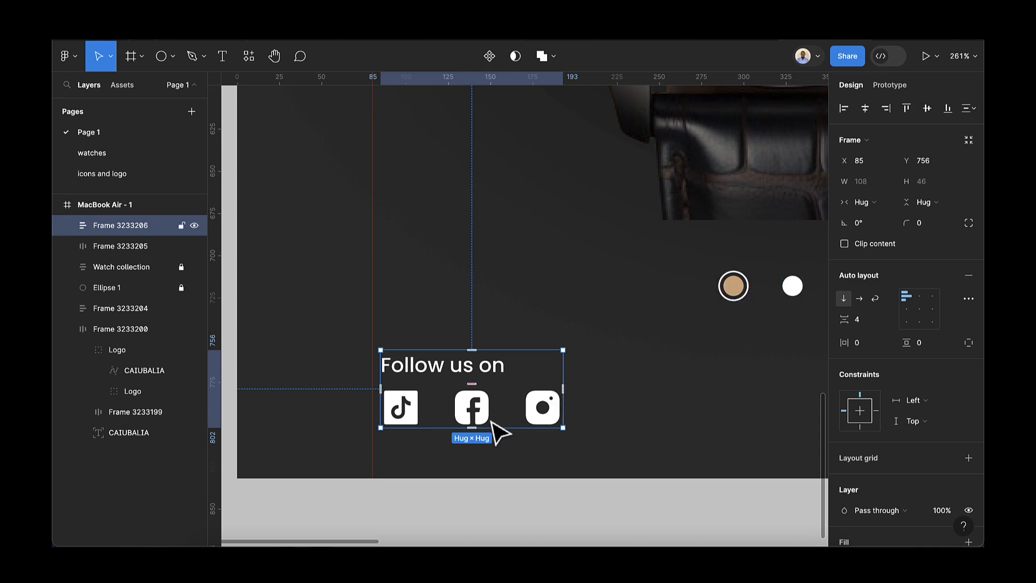
# - Copy the mouse icon from the icons and logo page to Page 1, placing it on the empty canvas above the MacBook Air frame
pyautogui.scroll(-10, 492, 429)
pyautogui.hscroll(2, 494, 427)
pyautogui.scroll(1, 494, 427)
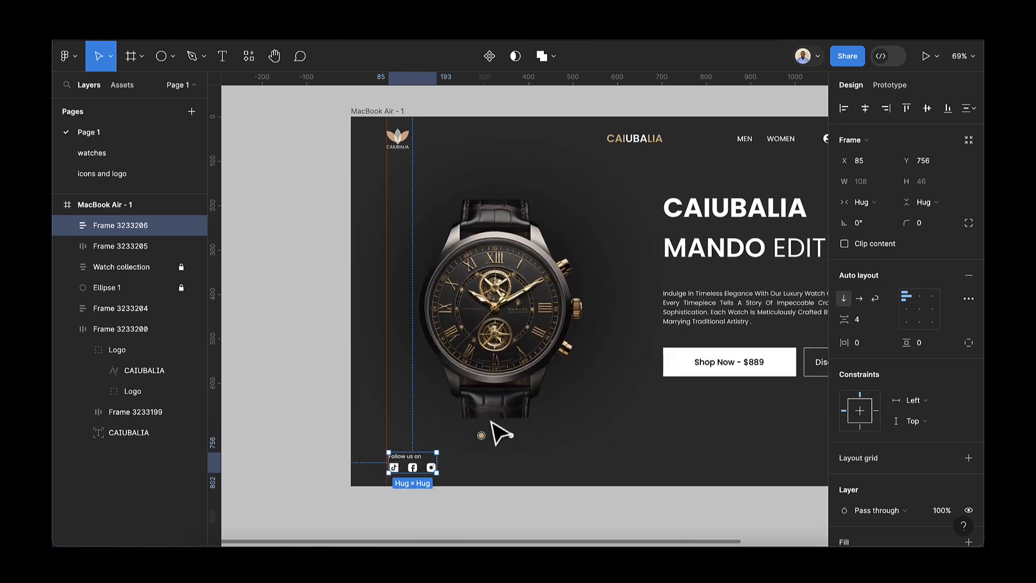
pyautogui.hscroll(2, 494, 429)
pyautogui.scroll(-2, 494, 429)
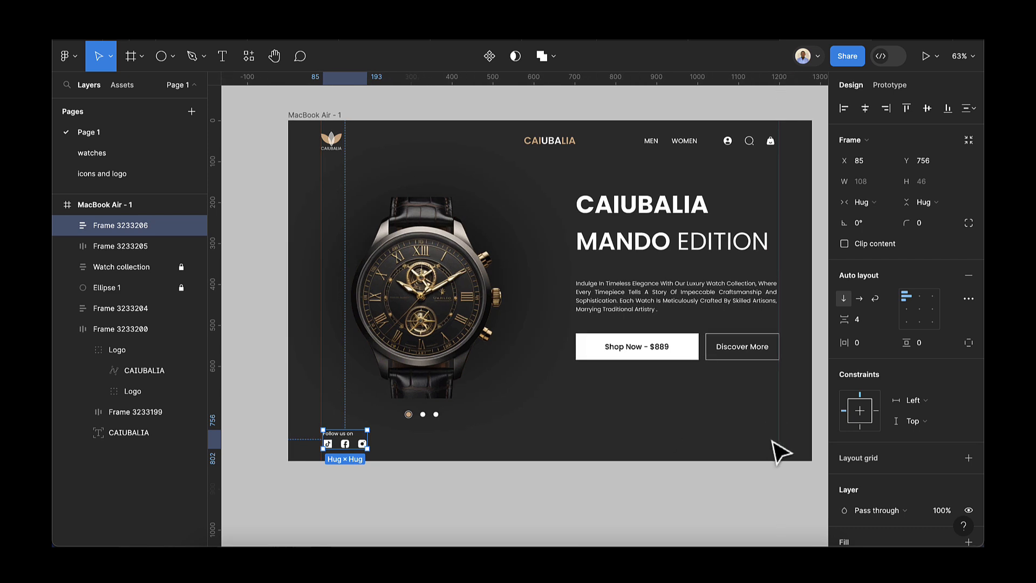
pyautogui.click(140, 175)
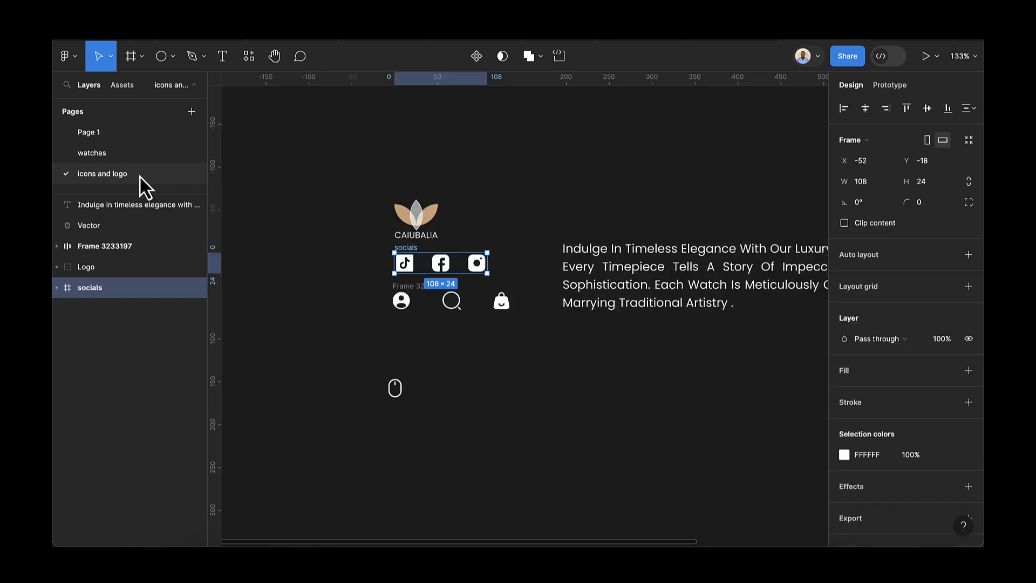
pyautogui.click(404, 391)
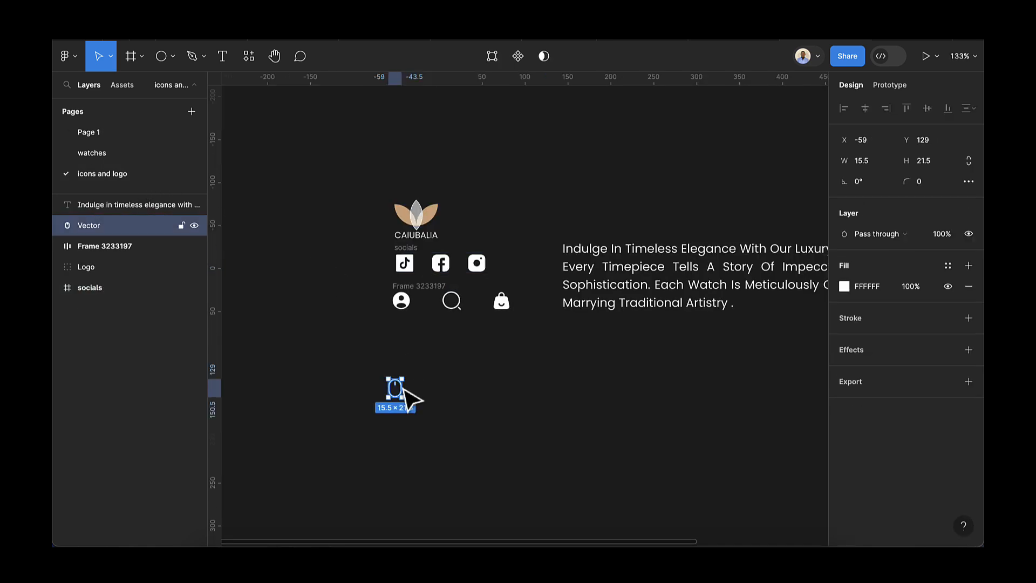
pyautogui.click(90, 133)
pyautogui.scroll(-1, 317, 234)
pyautogui.scroll(2, 317, 234)
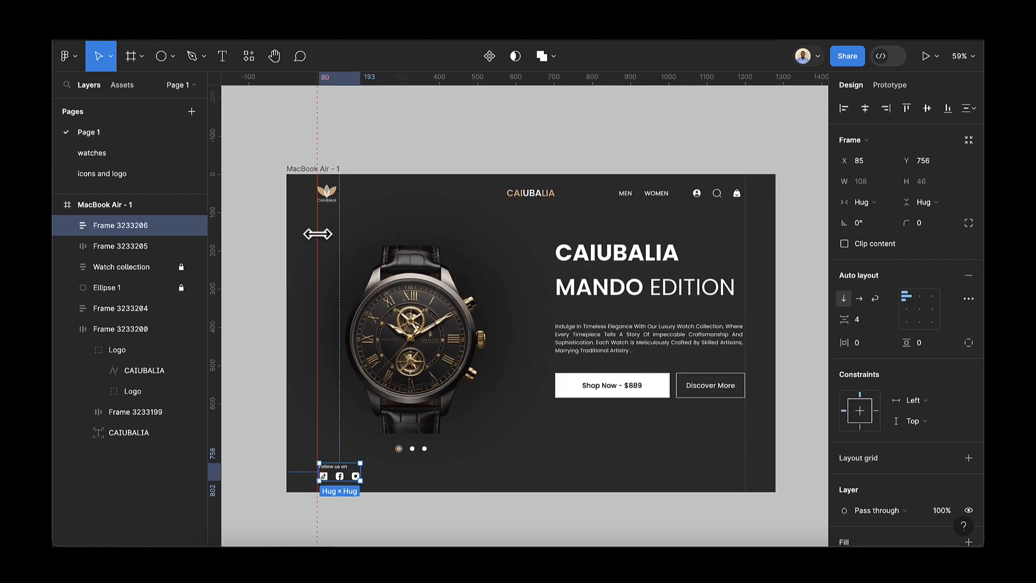
pyautogui.scroll(-1, 318, 235)
pyautogui.click(442, 162)
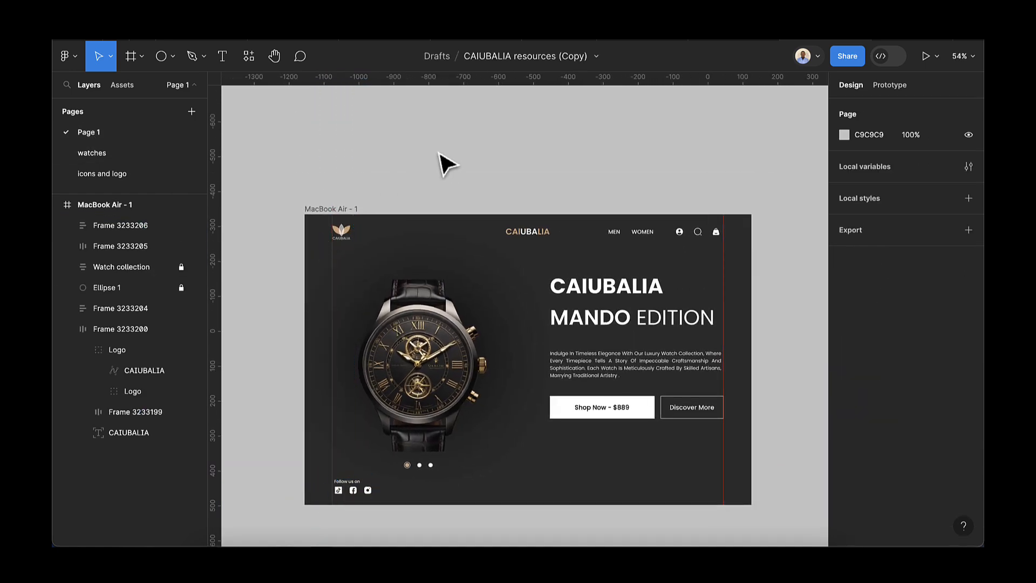
pyautogui.hotkey('ctrl', 'v')
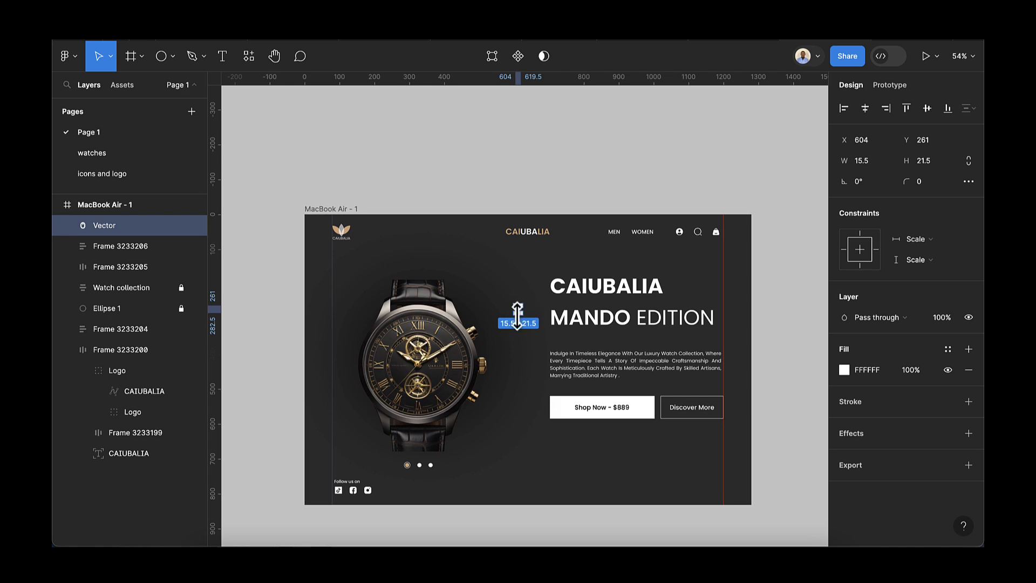
pyautogui.moveTo(519, 317); pyautogui.dragTo(519, 183)
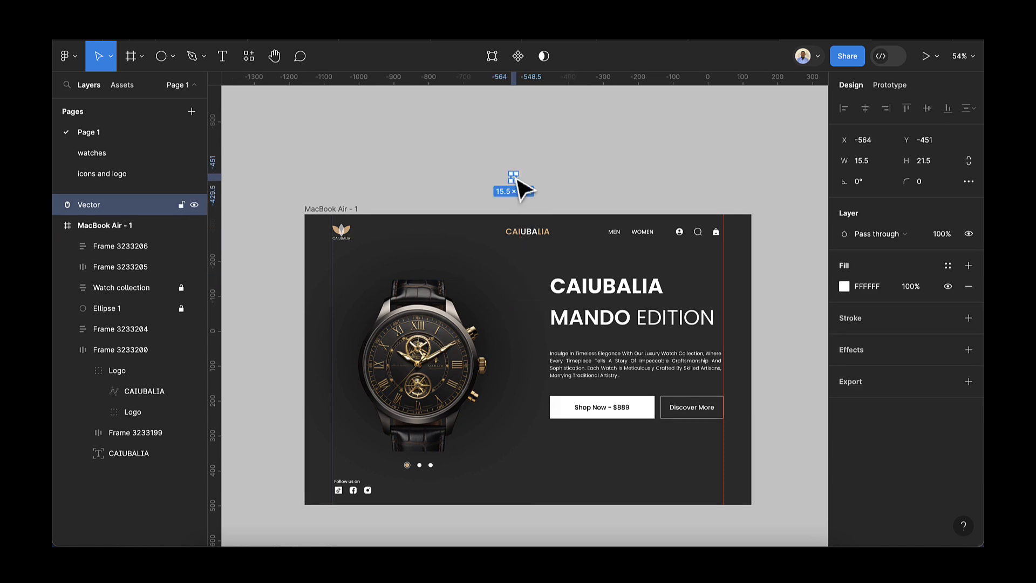
pyautogui.scroll(5, 512, 189)
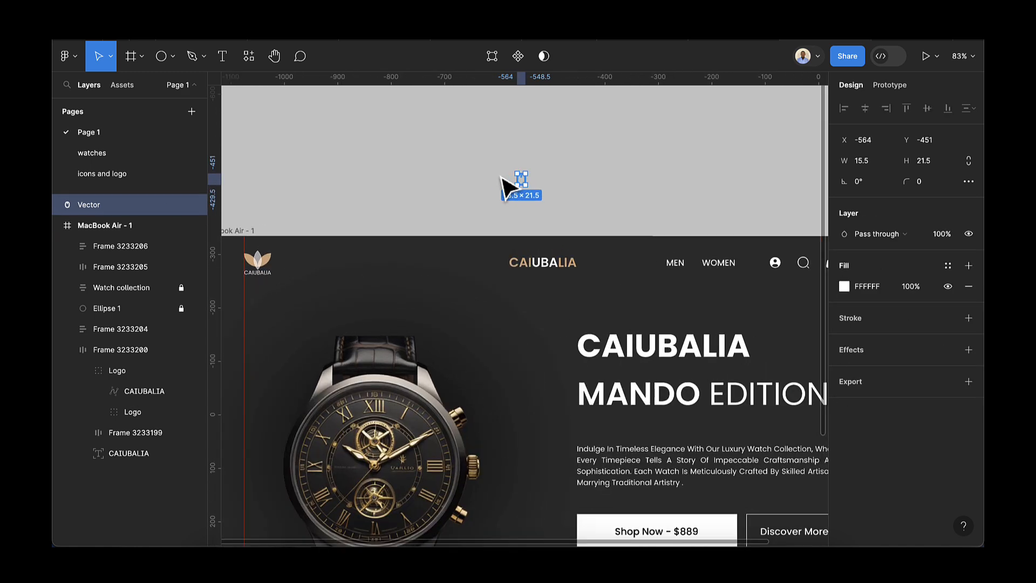
# - Draw a narrow vertical rectangle about 22 × 101 beside the mouse icon above the MacBook Air frame
pyautogui.scroll(-5, 504, 185)
pyautogui.scroll(5, 436, 367)
pyautogui.scroll(5, 429, 366)
pyautogui.click(426, 372)
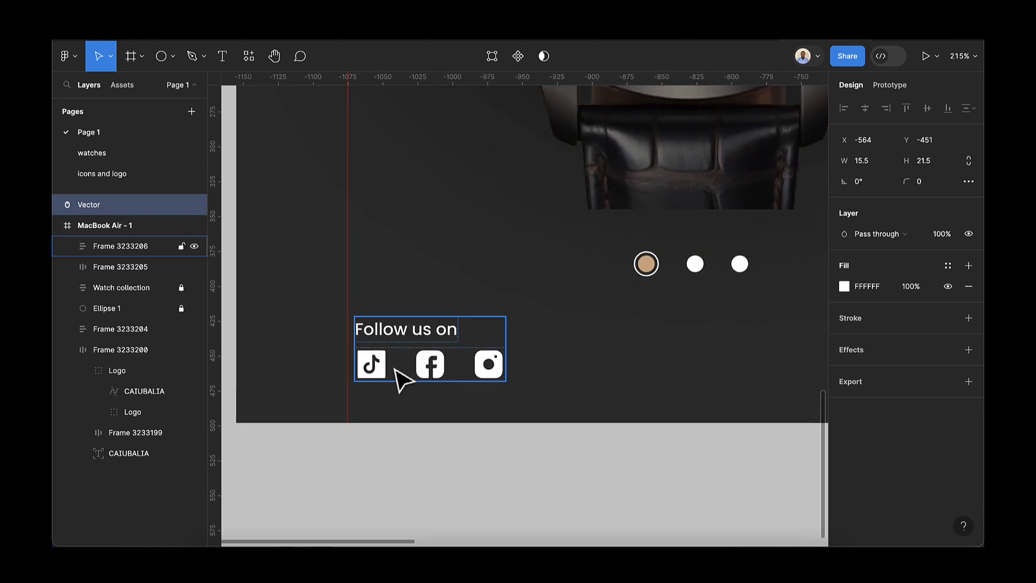
pyautogui.click(173, 57)
pyautogui.click(153, 86)
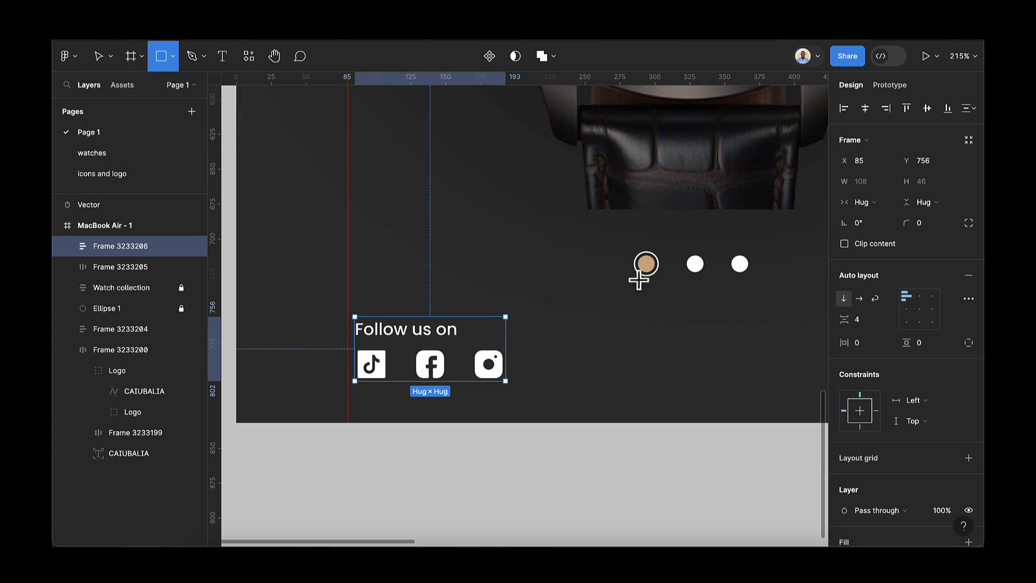
pyautogui.scroll(-10, 559, 407)
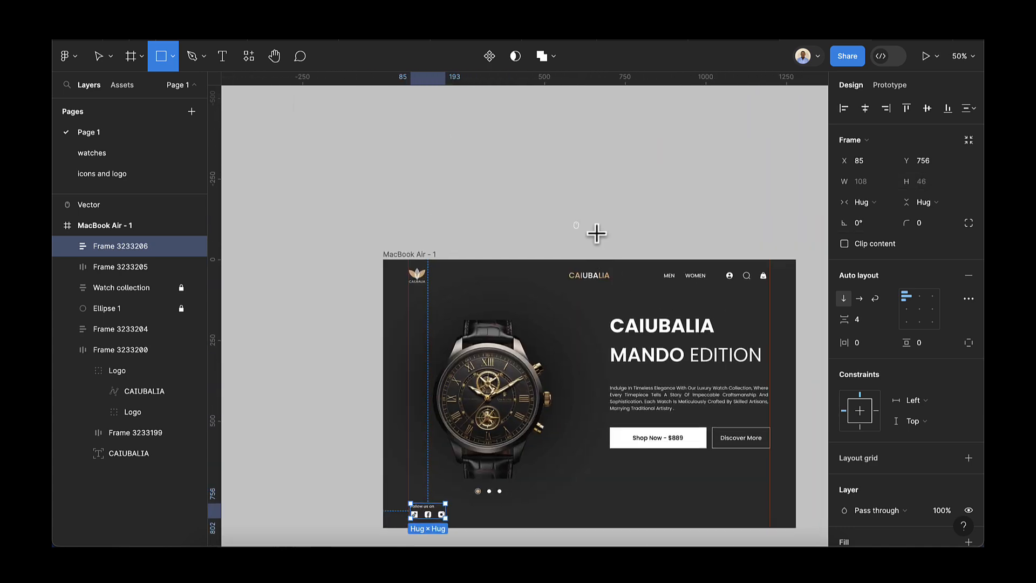
pyautogui.scroll(5, 596, 233)
pyautogui.moveTo(575, 185); pyautogui.dragTo(589, 247)
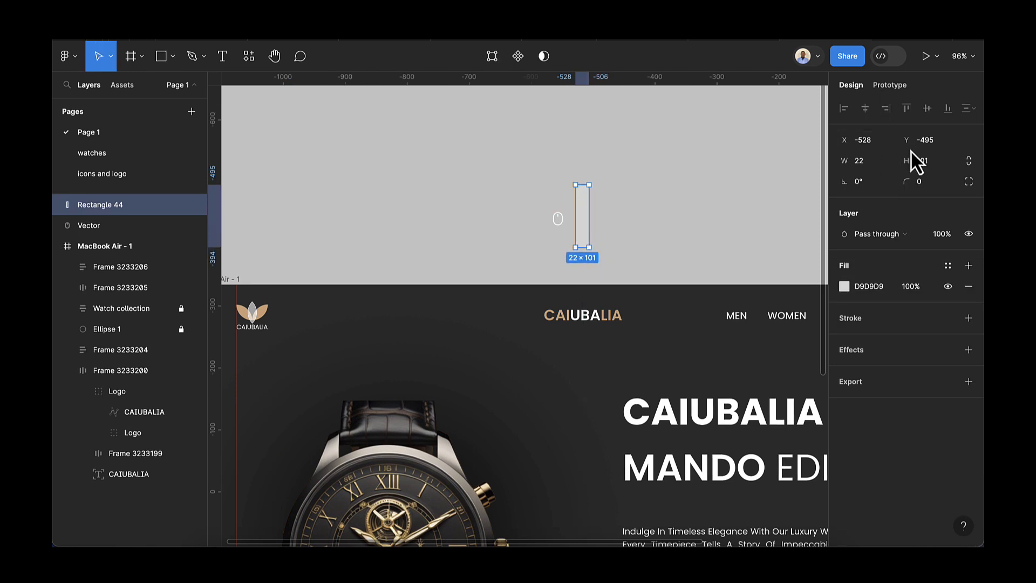
# - Set the rectangle's height to 46 and its width to 10
pyautogui.click(936, 155)
pyautogui.write('46')
pyautogui.press('Return')
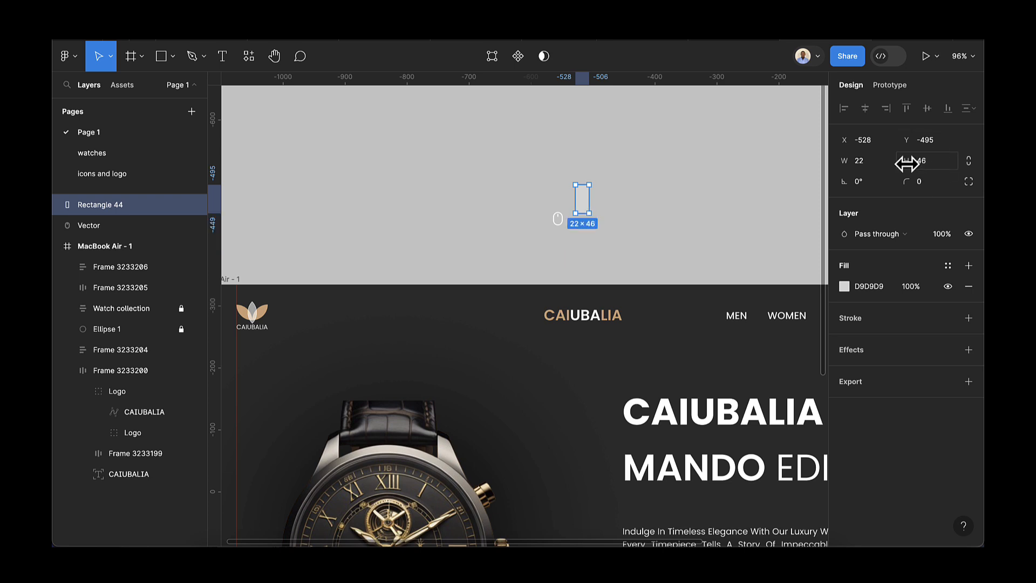
pyautogui.click(869, 169)
pyautogui.write('10')
pyautogui.press('Return')
# - Move the rectangle over the mouse icon to X -561, Y -455 and set its width to 4
pyautogui.scroll(5, 576, 214)
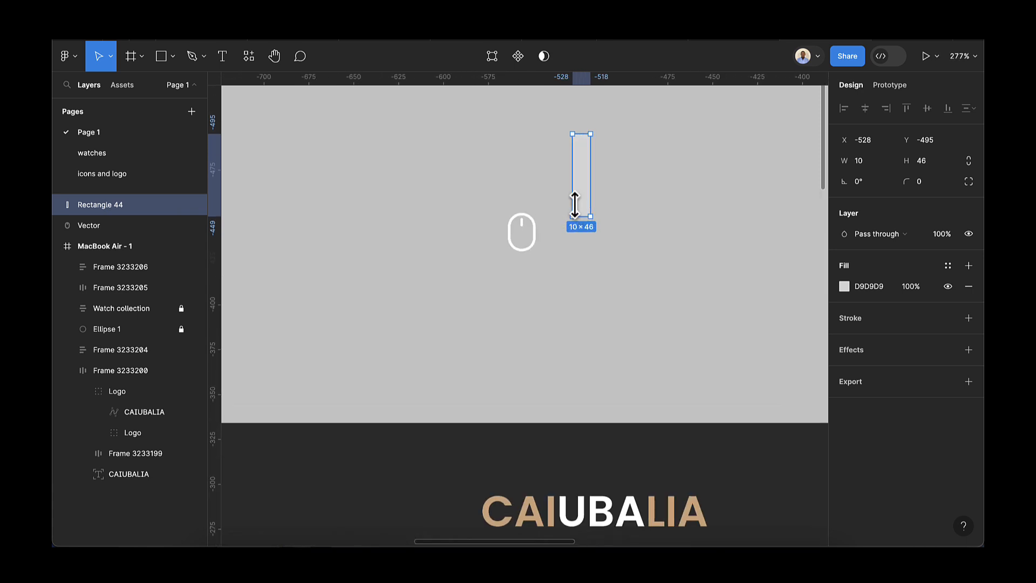
pyautogui.moveTo(532, 252); pyautogui.dragTo(514, 253)
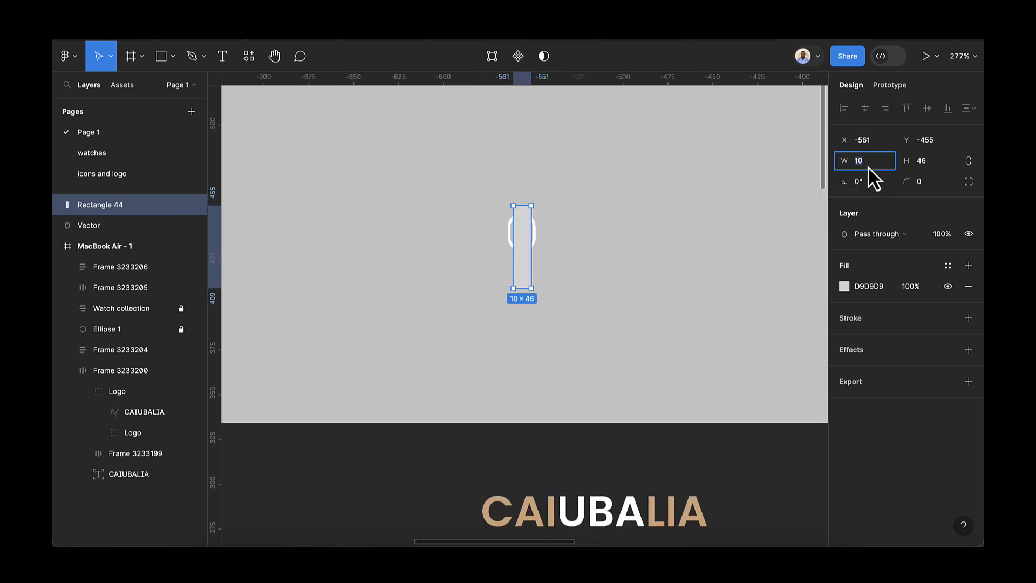
pyautogui.write('4')
pyautogui.press('Return')
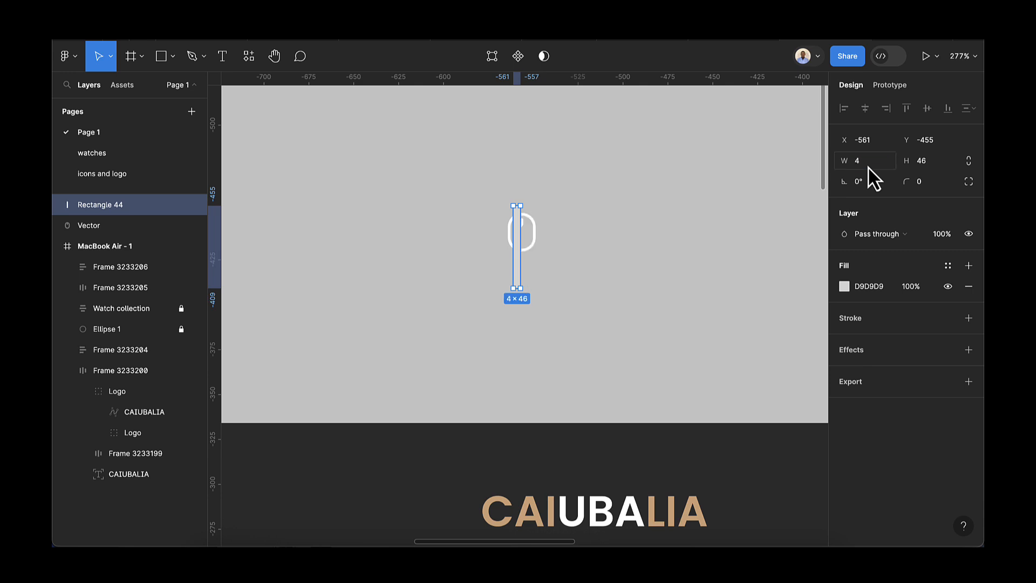
# - Bring the mouse icon in front of the rectangle and align both on their horizontal centres
pyautogui.scroll(5, 577, 210)
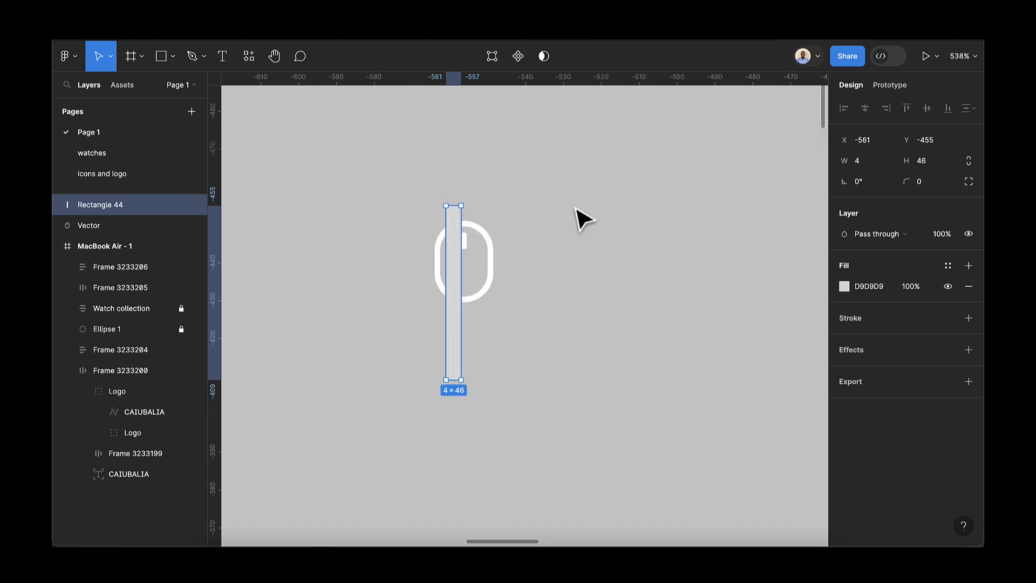
pyautogui.click(488, 273)
pyautogui.scroll(1, 483, 270)
pyautogui.rightClick(485, 274)
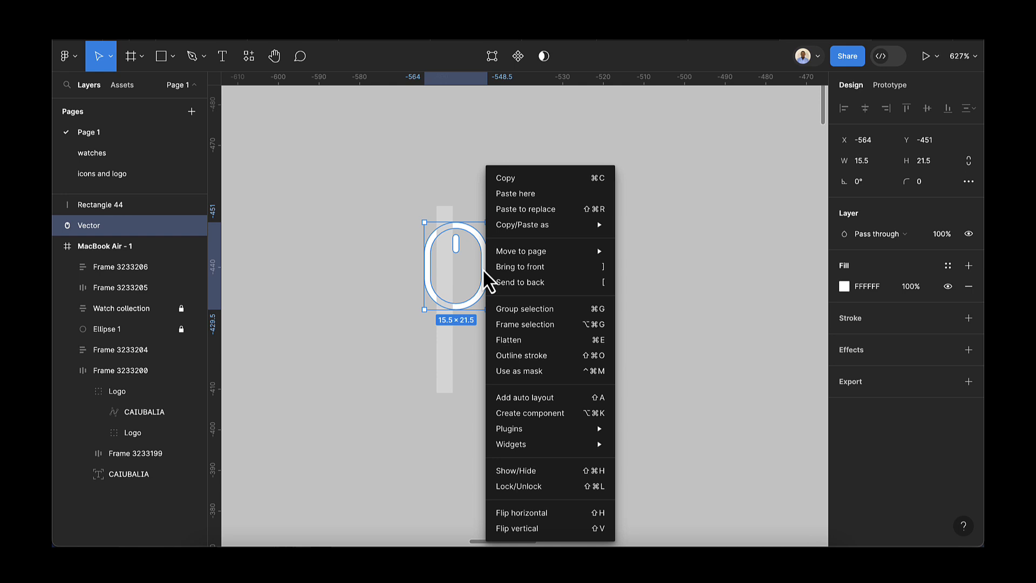
pyautogui.click(530, 269)
pyautogui.scroll(2, 475, 301)
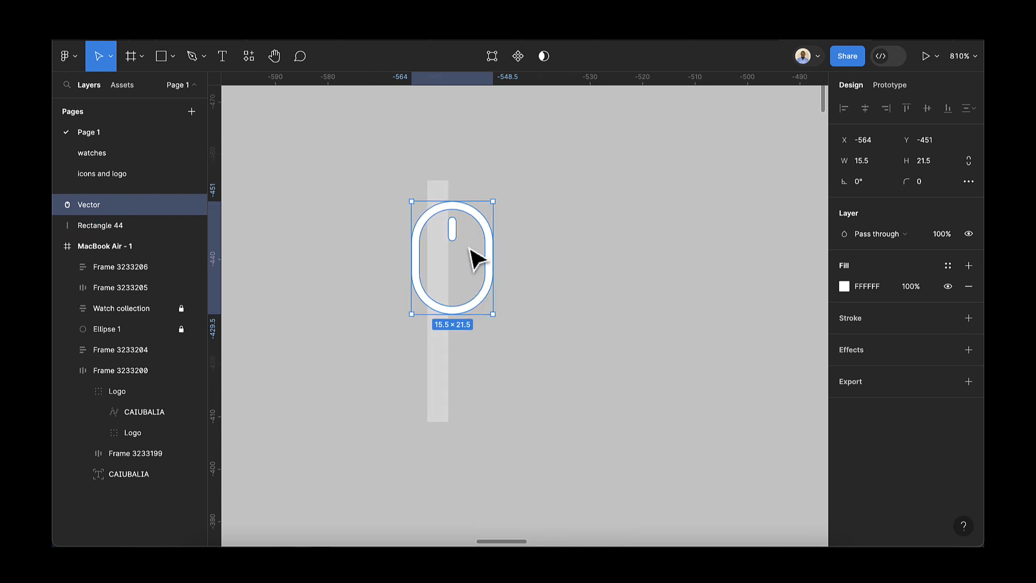
pyautogui.keyDown('shift'); pyautogui.click(445, 355); pyautogui.keyUp('shift')
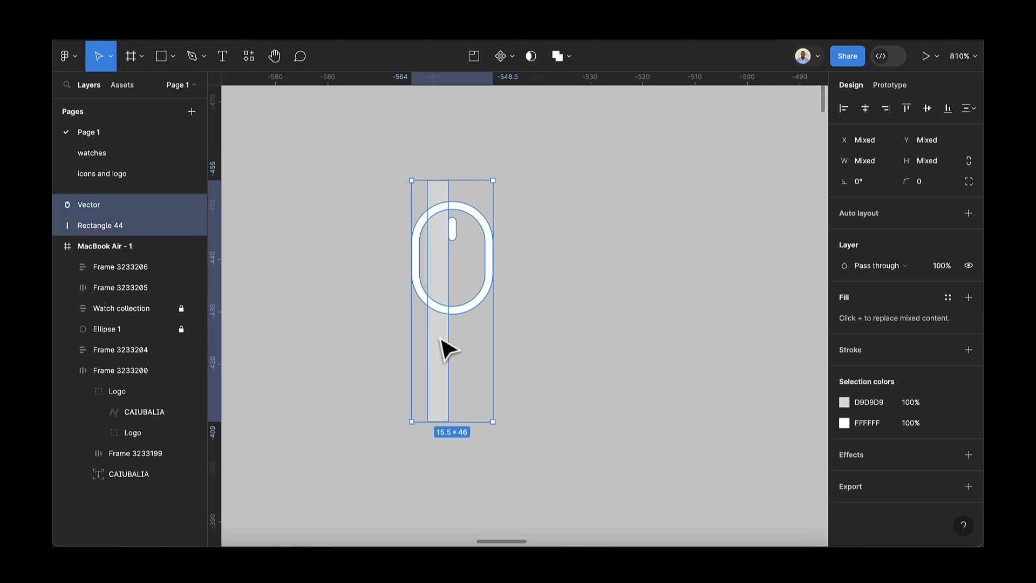
pyautogui.click(863, 115)
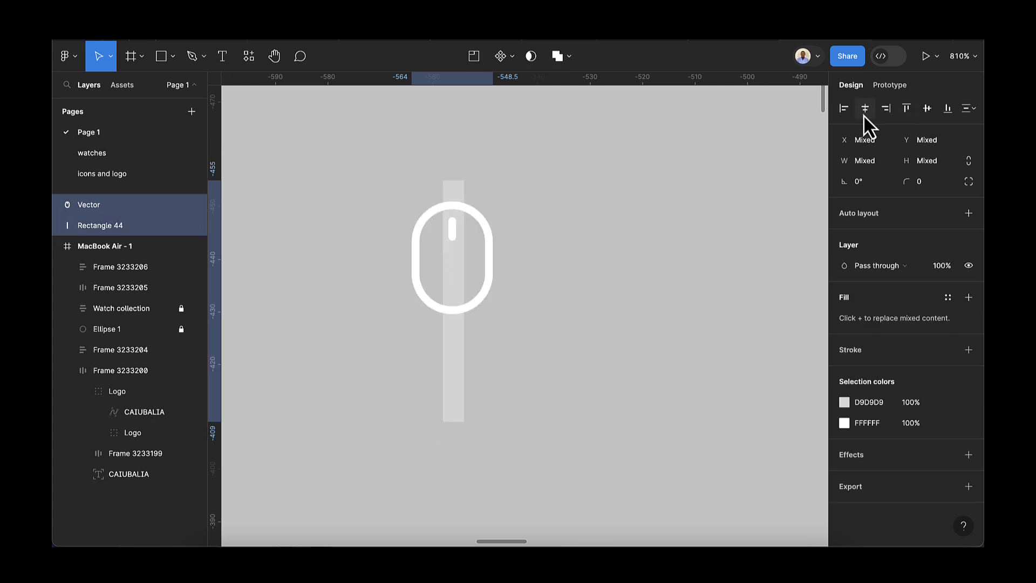
# - Shift the mouse icon up to Y -455 so its top edge lines up with the rectangle's top
pyautogui.click(488, 305)
pyautogui.hotkey('shift', 'Up')
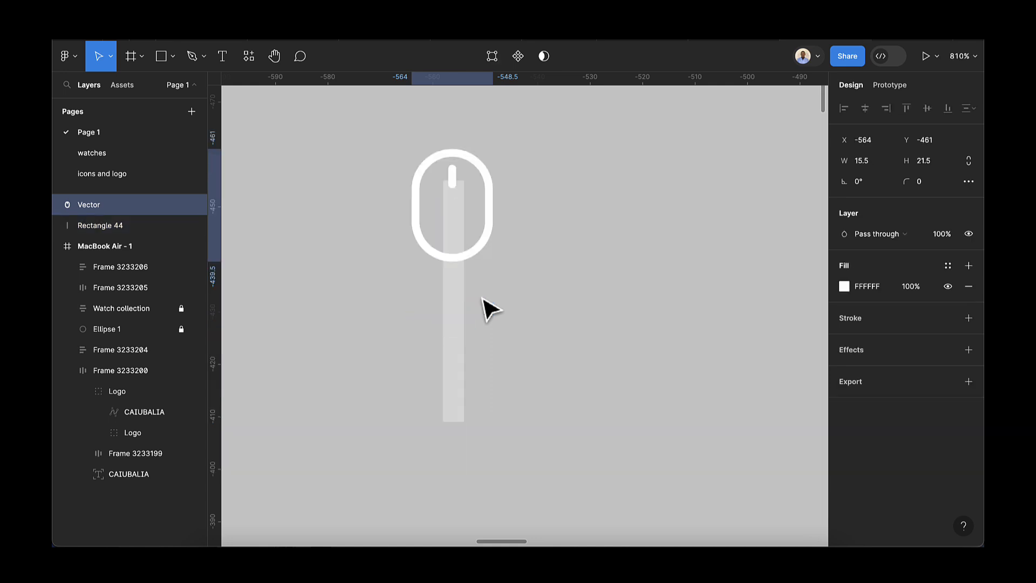
pyautogui.press('Down')
pyautogui.press('Down')
pyautogui.press('Down')
pyautogui.press('Down')
pyautogui.press('Down')
pyautogui.press('Down')
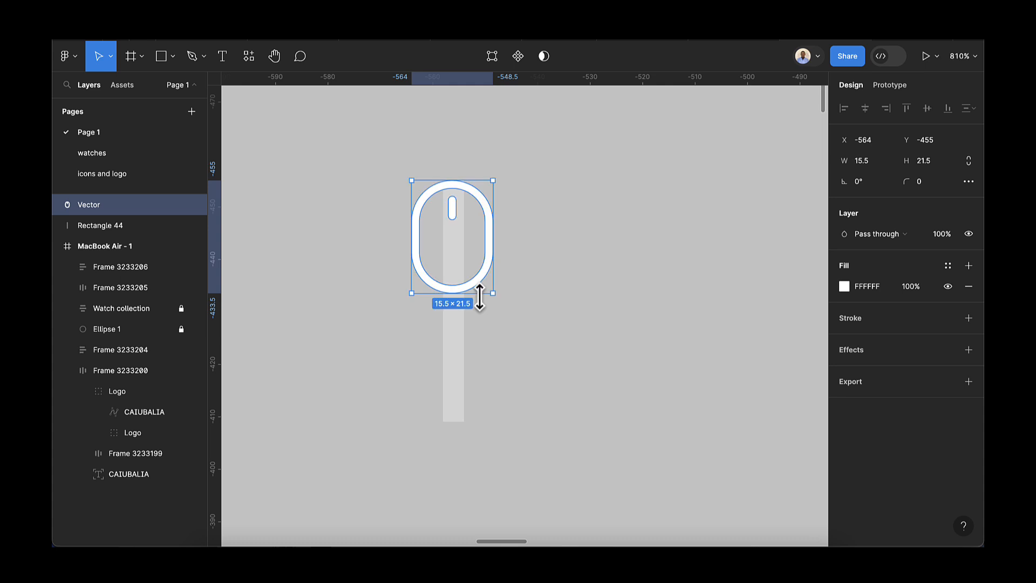
# - Group the mouse icon with the rectangle and turn the group into a component
pyautogui.keyDown('shift'); pyautogui.click(460, 359); pyautogui.keyUp('shift')
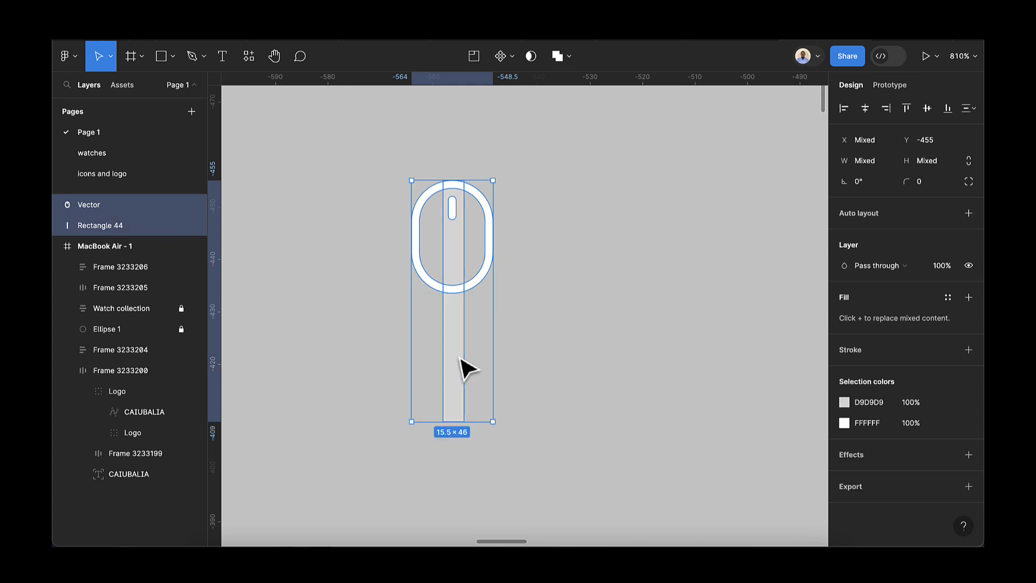
pyautogui.hotkey('ctrl', 'g')
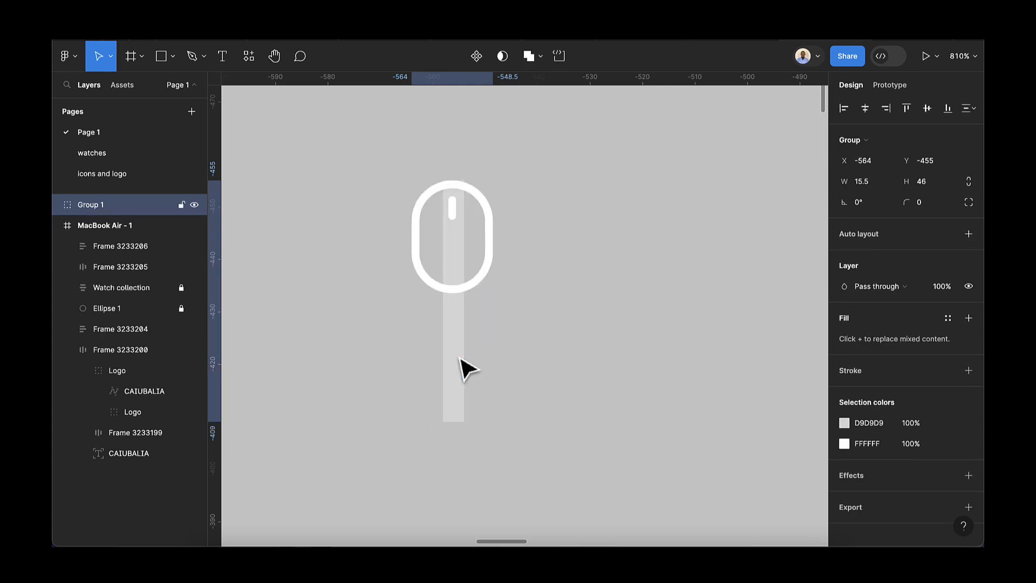
pyautogui.click(475, 57)
pyautogui.scroll(-1, 450, 187)
pyautogui.scroll(-2, 450, 186)
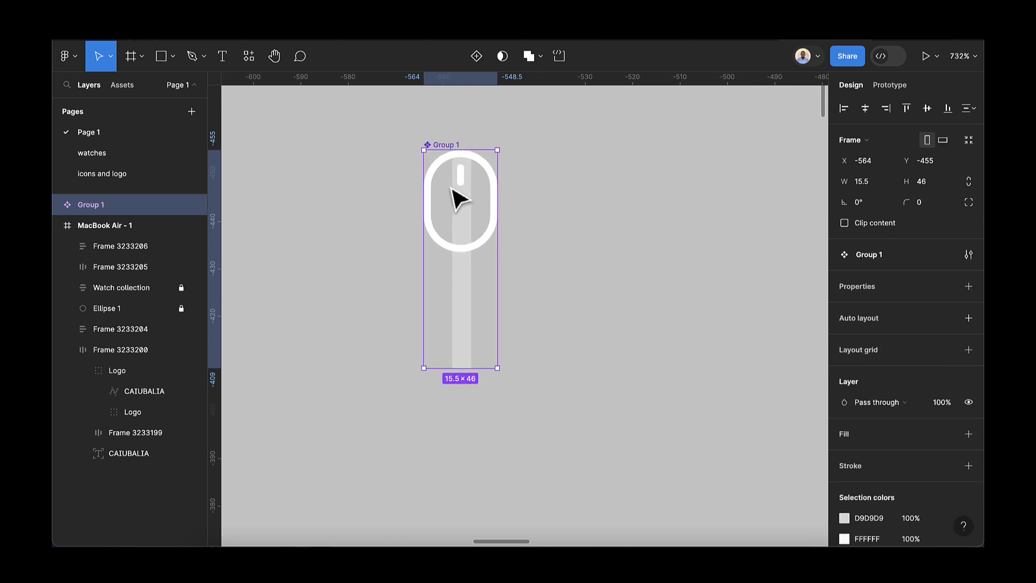
# - Add a second variant to the mouse component and move the component set up to X -585, Y -511, clear of the MacBook Air frame
pyautogui.click(477, 56)
pyautogui.scroll(-3, 474, 173)
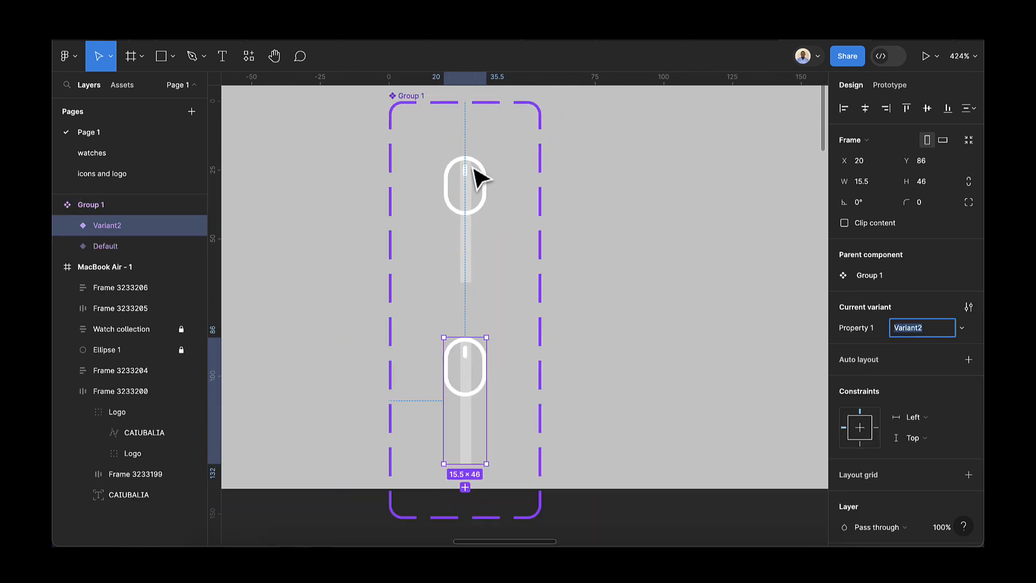
pyautogui.scroll(4, 480, 178)
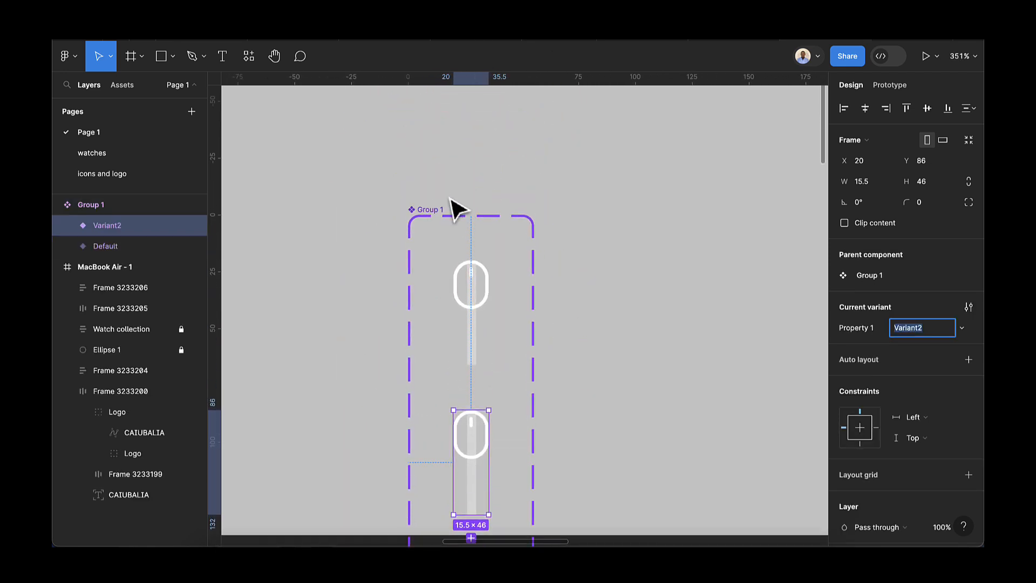
pyautogui.click(438, 215)
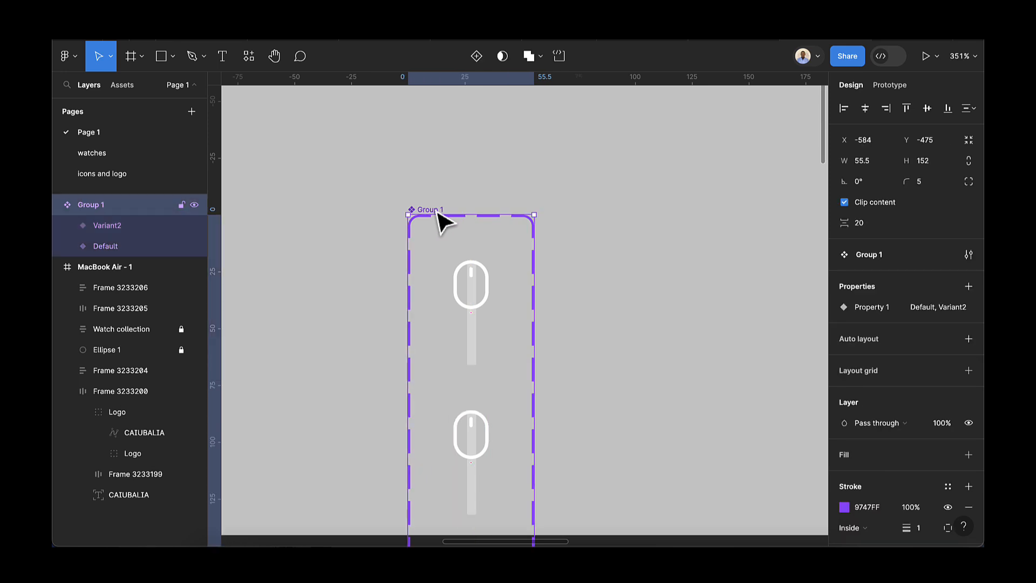
pyautogui.click(463, 189)
pyautogui.moveTo(439, 221); pyautogui.dragTo(440, 141)
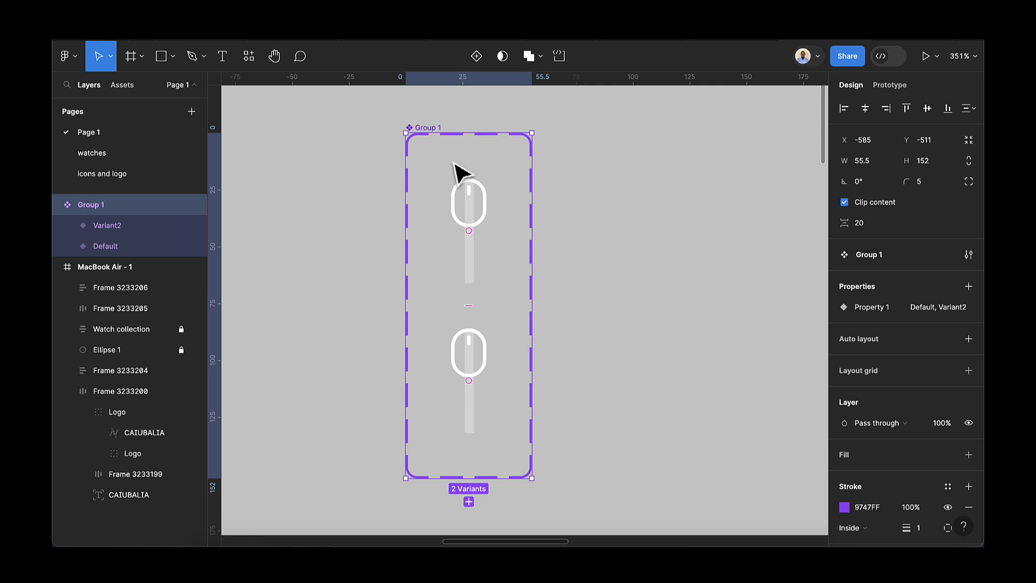
# - In the second variant, move the mouse icon down to Y 25, at the lower end of the rectangle
pyautogui.click(493, 309)
pyautogui.scroll(1, 492, 309)
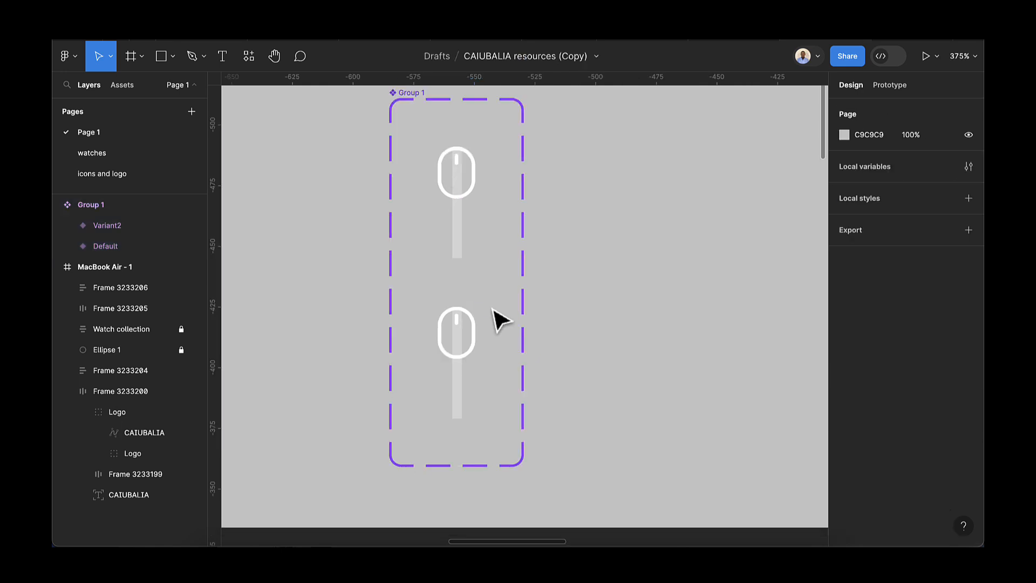
pyautogui.click(464, 351)
pyautogui.scroll(3, 465, 359)
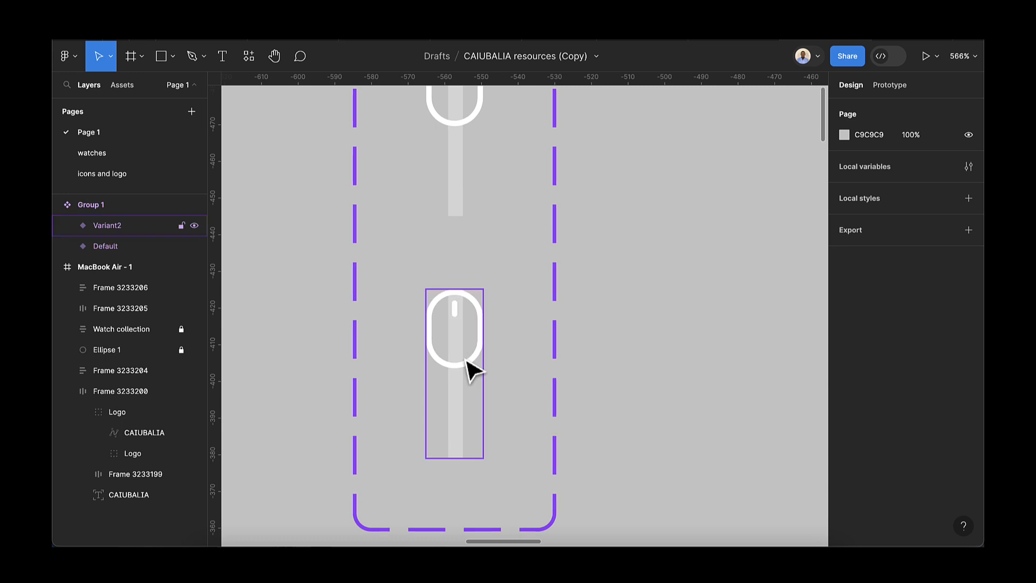
pyautogui.click(463, 358)
pyautogui.click(479, 358)
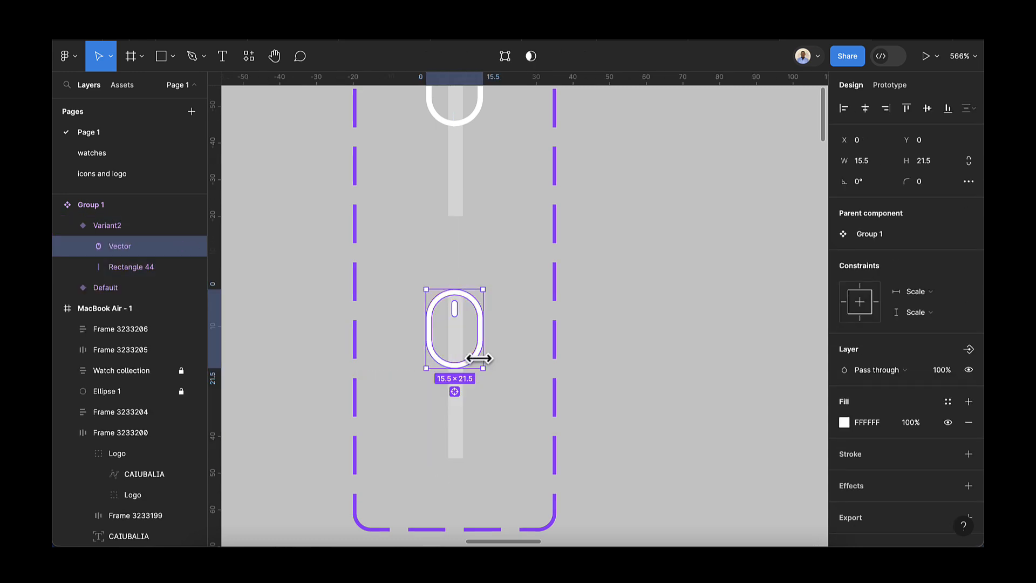
pyautogui.hotkey('shift', 'Down')
pyautogui.hotkey('shift', 'Down')
pyautogui.press('Down')
pyautogui.press('Down')
pyautogui.press('Down')
pyautogui.press('Down')
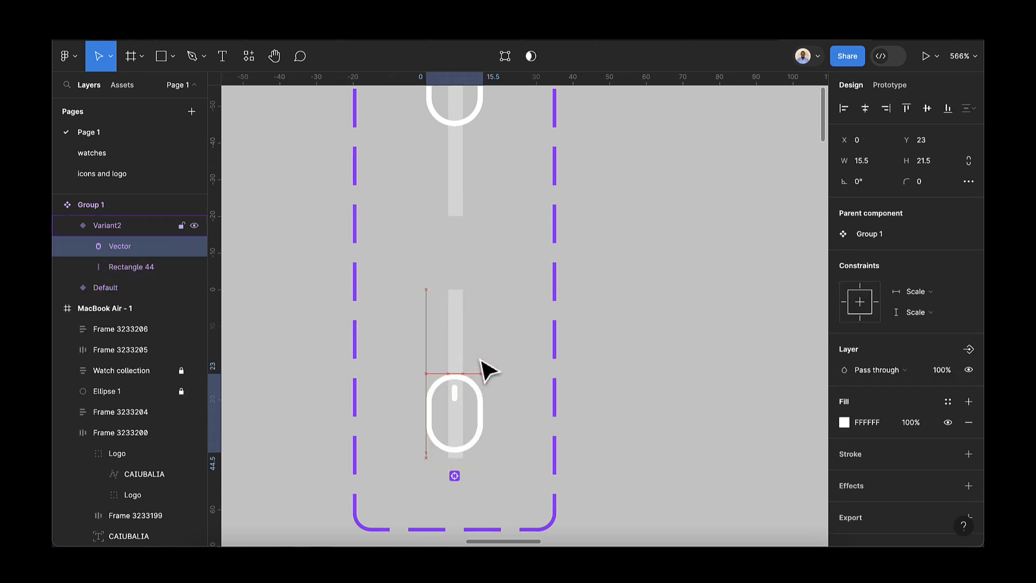
pyautogui.press('Down')
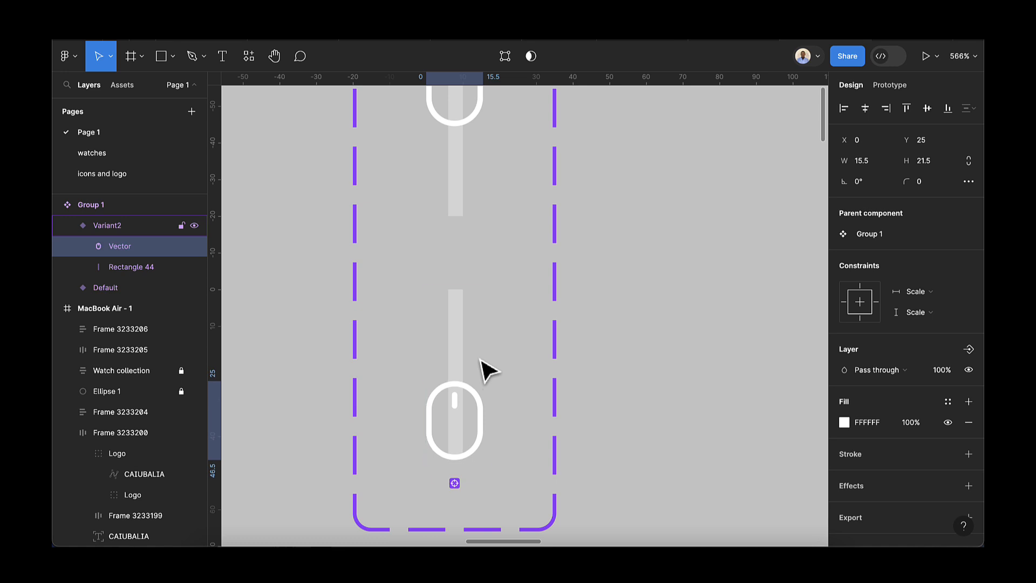
# - Create a prototype interaction that leads from the Default mouse variant to Variant2
pyautogui.scroll(-4, 488, 371)
pyautogui.click(474, 215)
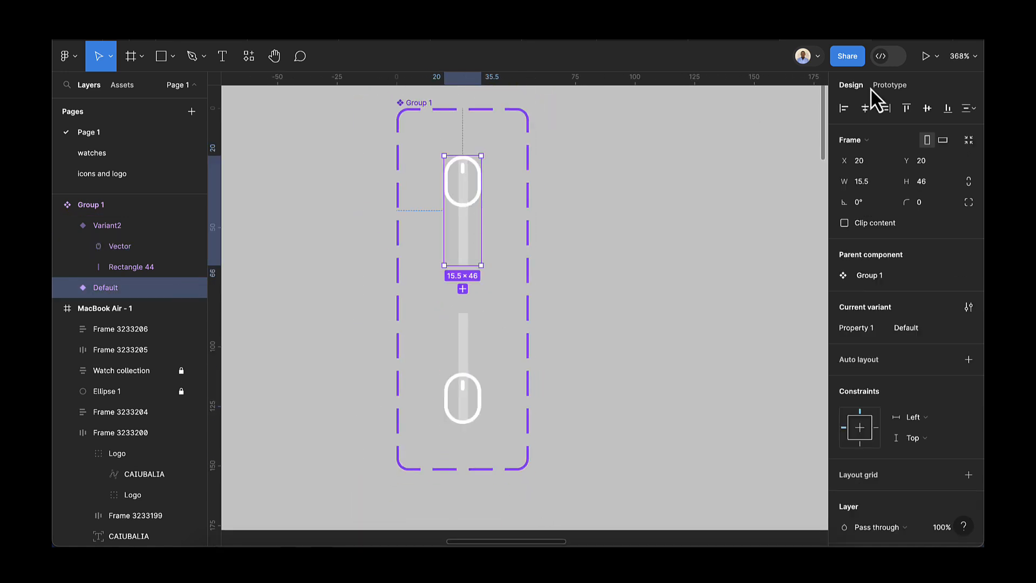
pyautogui.click(889, 86)
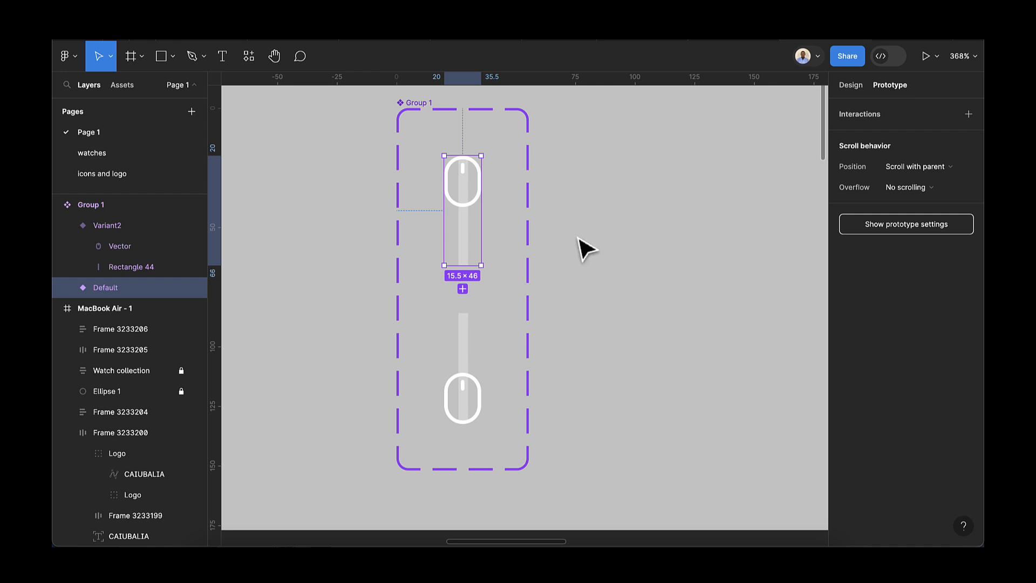
pyautogui.moveTo(466, 268)
pyautogui.moveTo(465, 268); pyautogui.dragTo(475, 336)
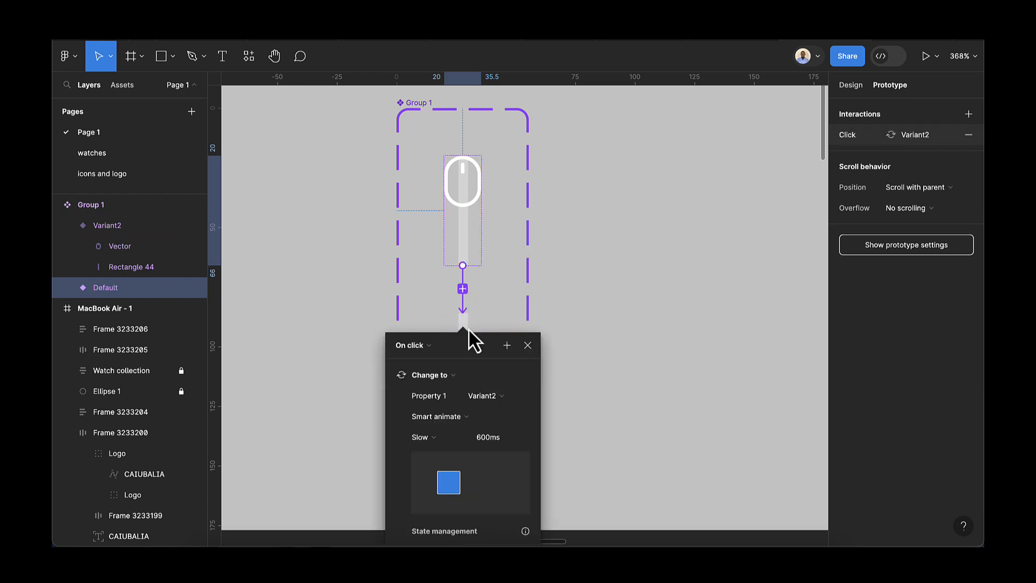
# - Set the Default-to-Variant2 interaction to trigger after a delay of 400 ms, keeping Smart animate with Slow easing
pyautogui.click(427, 347)
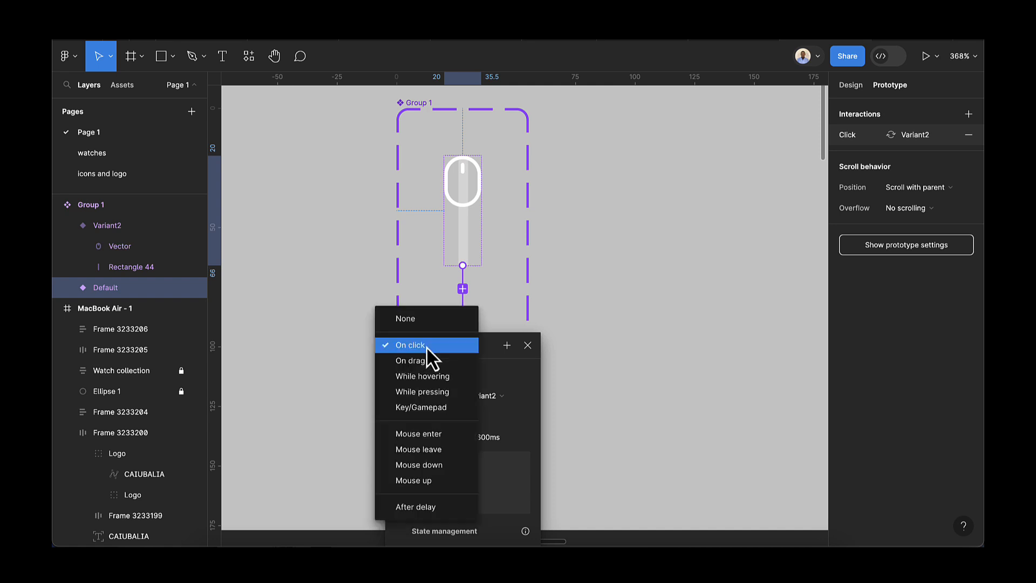
pyautogui.click(424, 504)
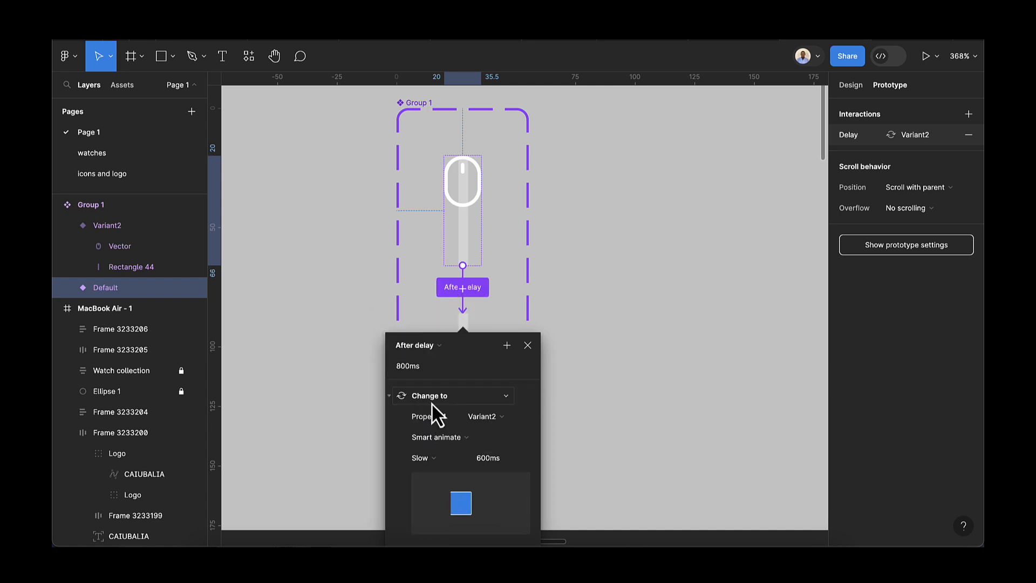
pyautogui.click(420, 369)
pyautogui.write('400')
pyautogui.press('Return')
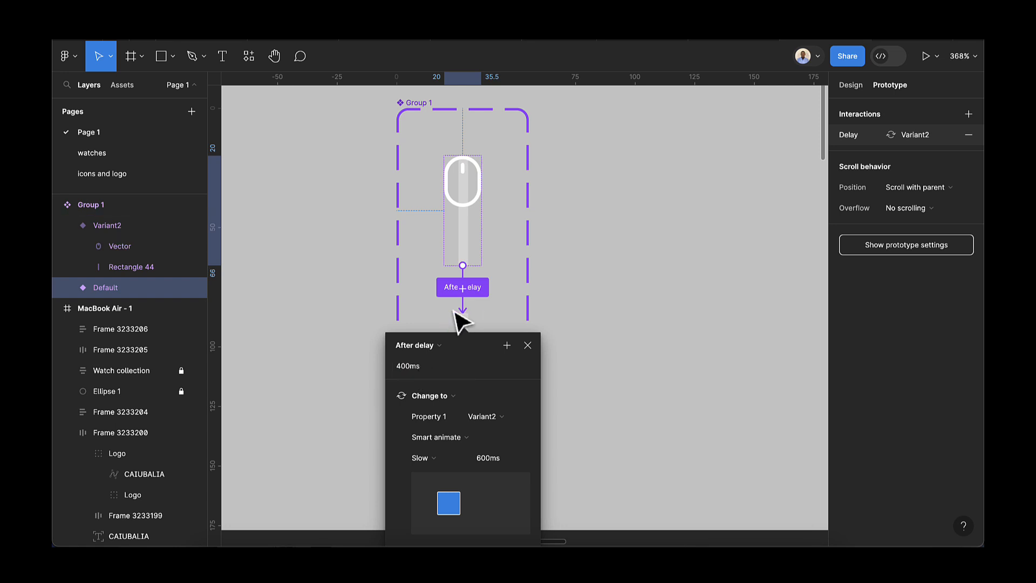
pyautogui.click(436, 437)
pyautogui.click(436, 438)
pyautogui.click(434, 460)
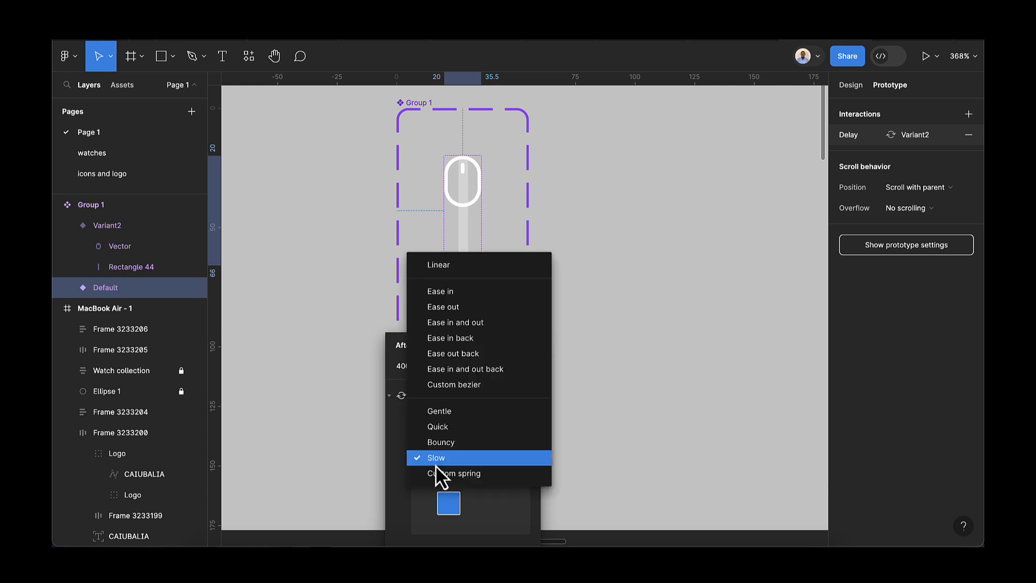
pyautogui.click(439, 459)
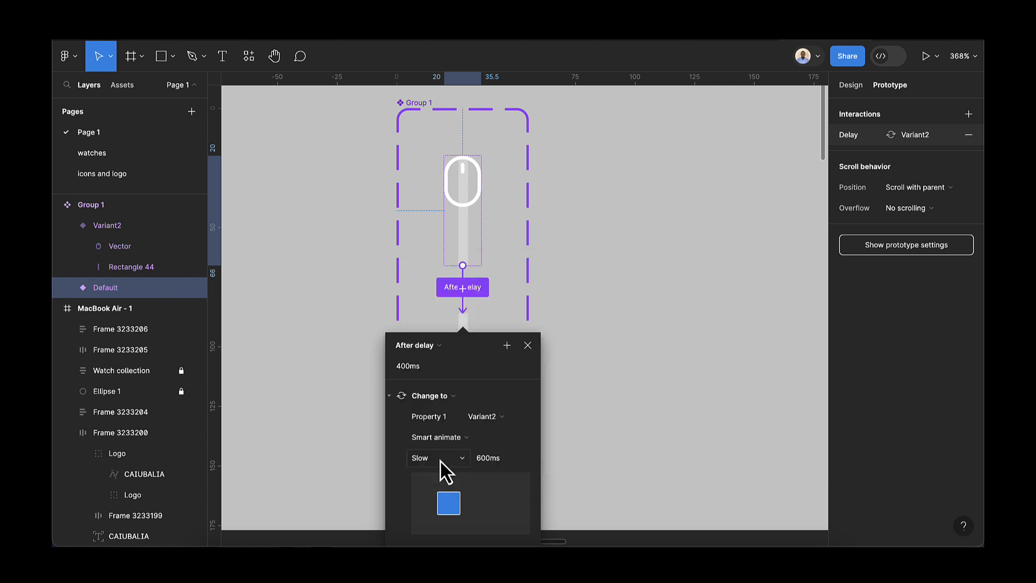
pyautogui.scroll(-2, 496, 396)
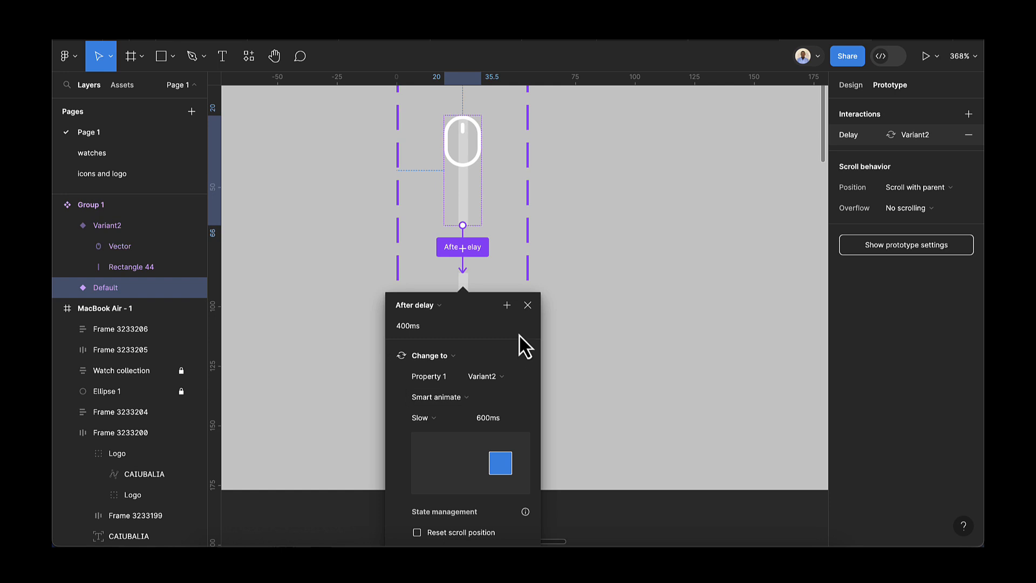
pyautogui.click(528, 311)
# - Add a prototype interaction from Variant2 back to Default that triggers after a delay of 400 ms
pyautogui.click(480, 354)
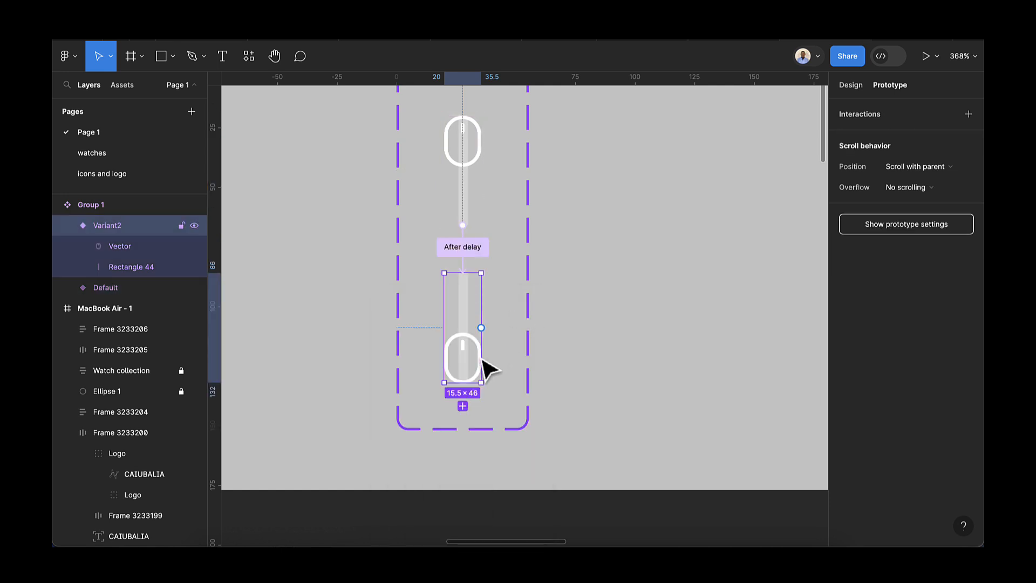
pyautogui.moveTo(481, 327); pyautogui.dragTo(480, 178)
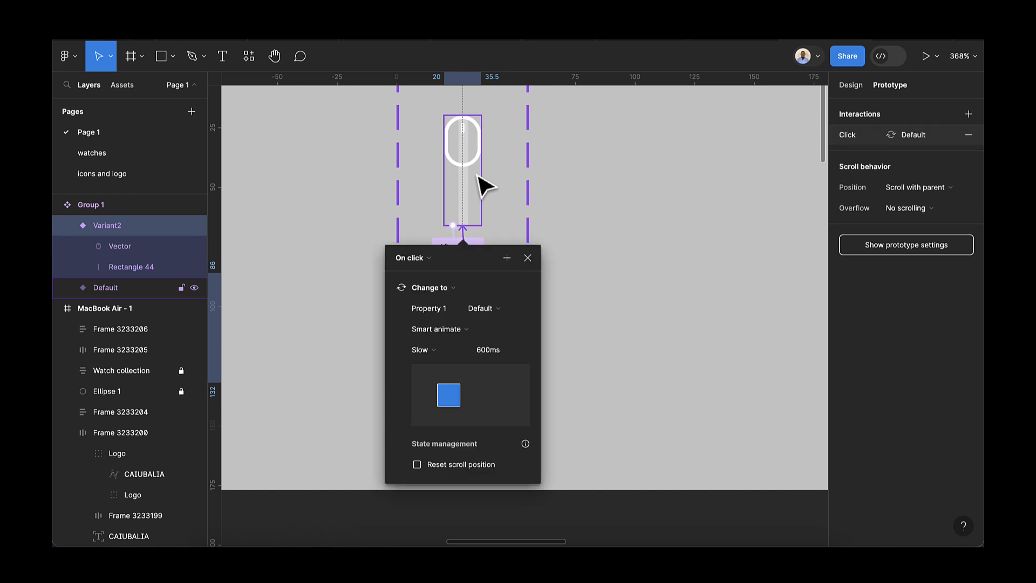
pyautogui.click(433, 260)
pyautogui.click(426, 419)
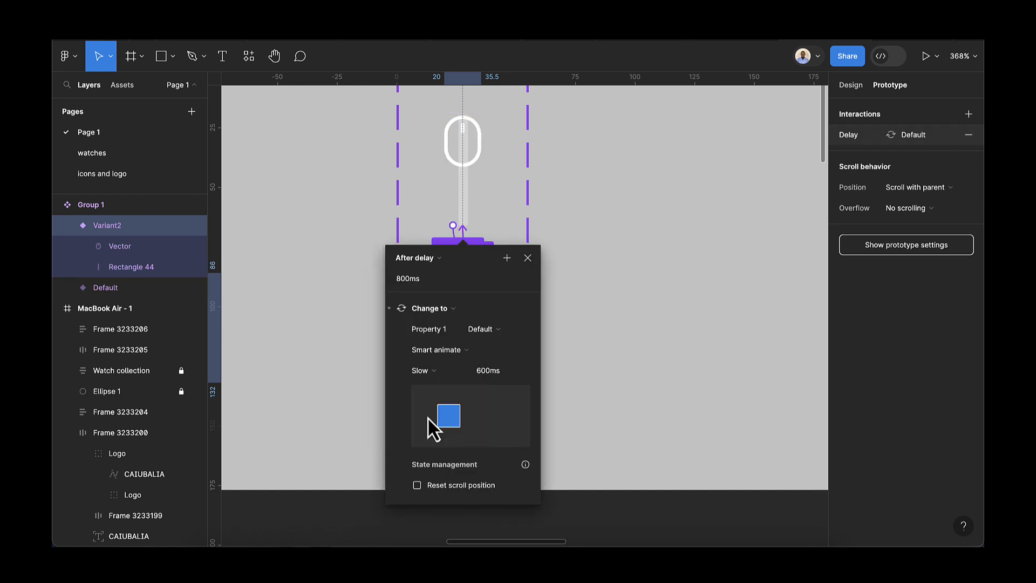
pyautogui.click(413, 286)
pyautogui.write('400')
pyautogui.press('Return')
pyautogui.click(526, 259)
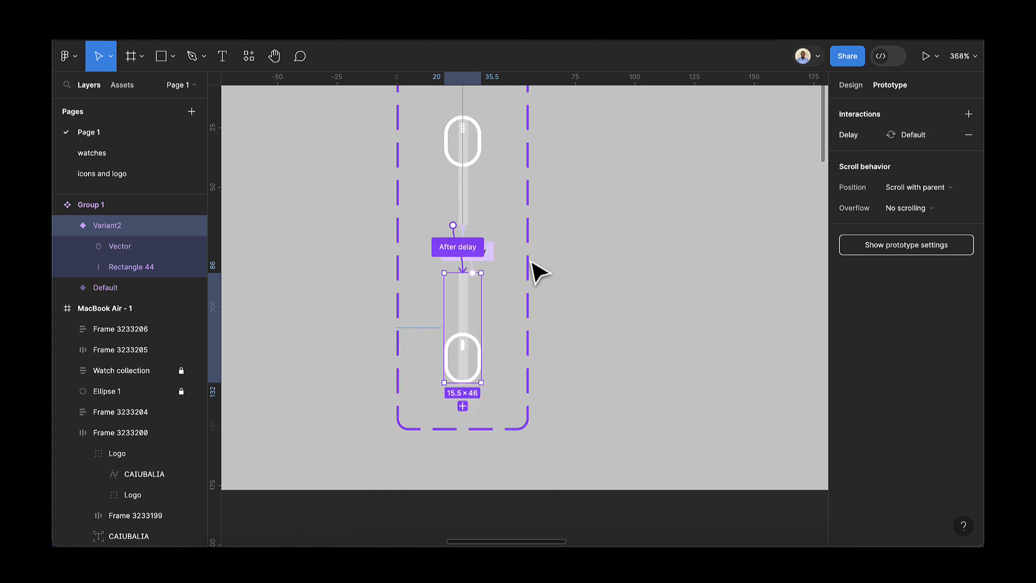
# - Set the fill opacity of the tall rectangle in the Default variant to 0%
pyautogui.scroll(-5, 591, 294)
pyautogui.scroll(6, 587, 287)
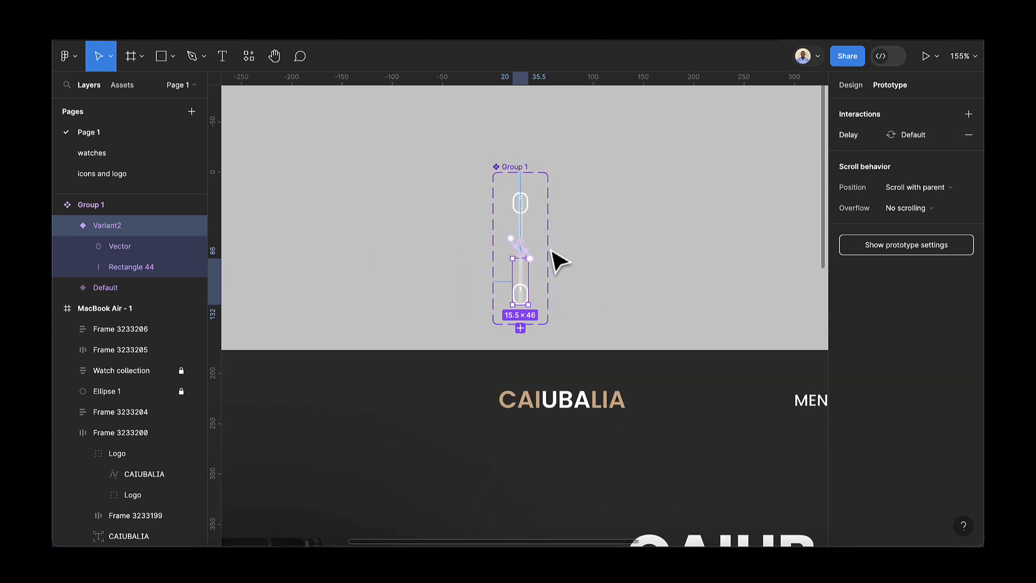
pyautogui.doubleClick(499, 233)
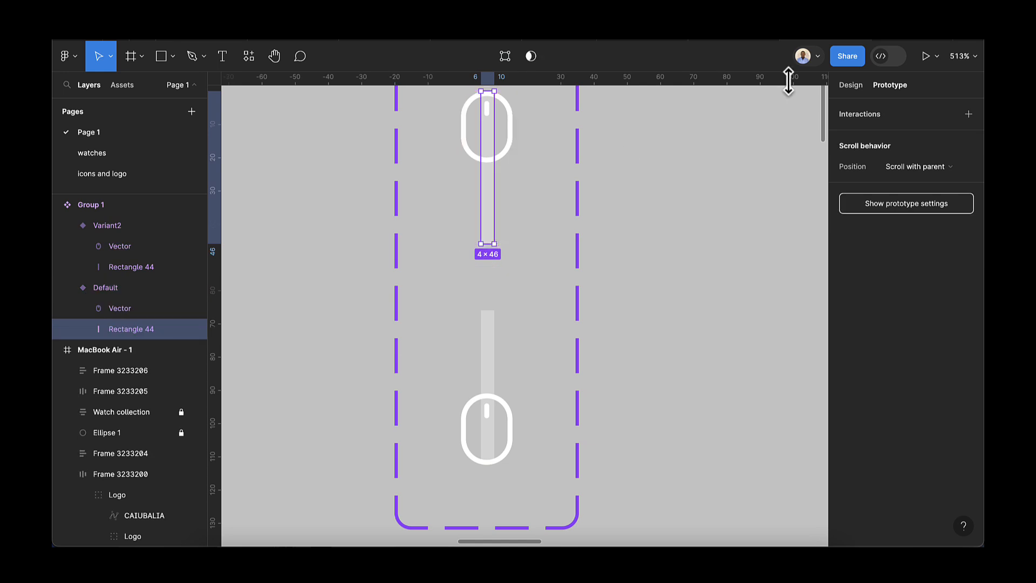
pyautogui.click(851, 86)
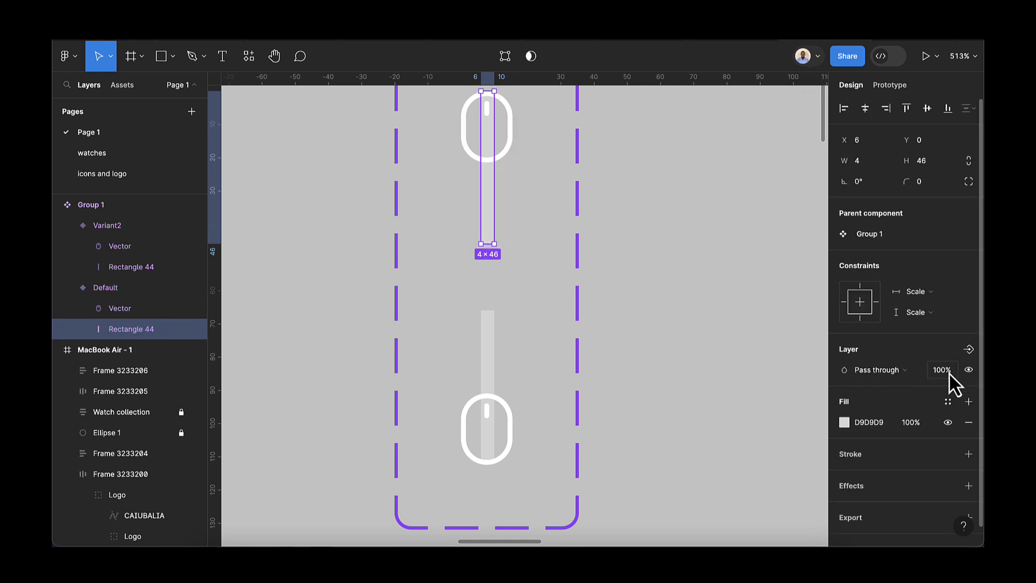
pyautogui.scroll(-1, 925, 407)
pyautogui.click(912, 405)
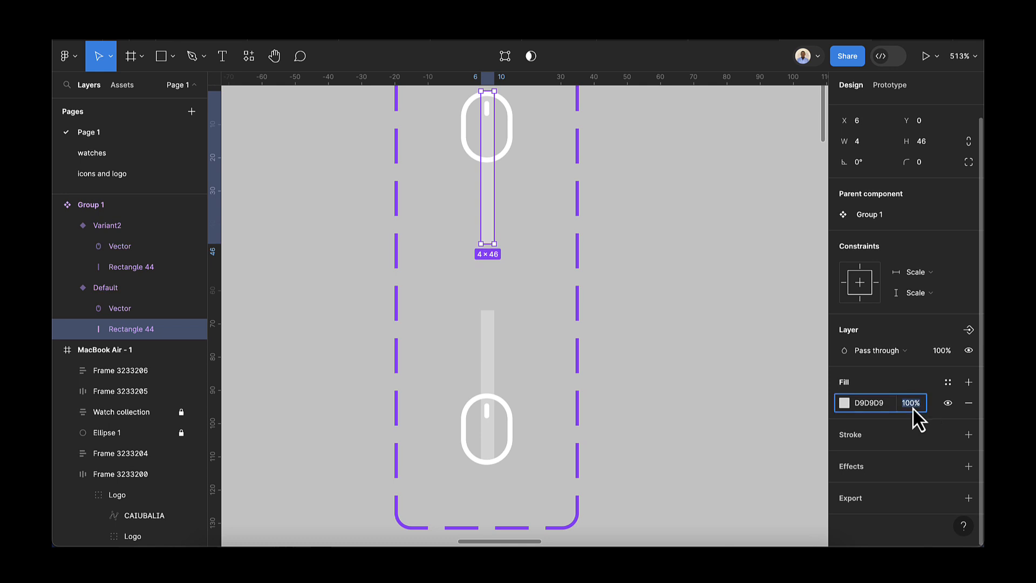
pyautogui.write('0')
pyautogui.press('Return')
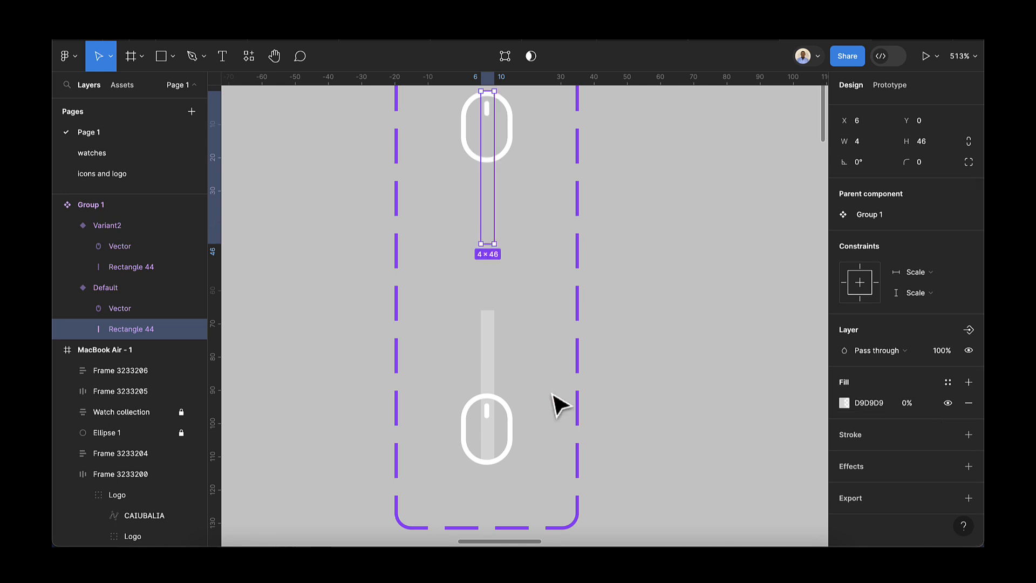
# - Set the fill opacity of the tall rectangle in Variant2 to 0%
pyautogui.click(486, 371)
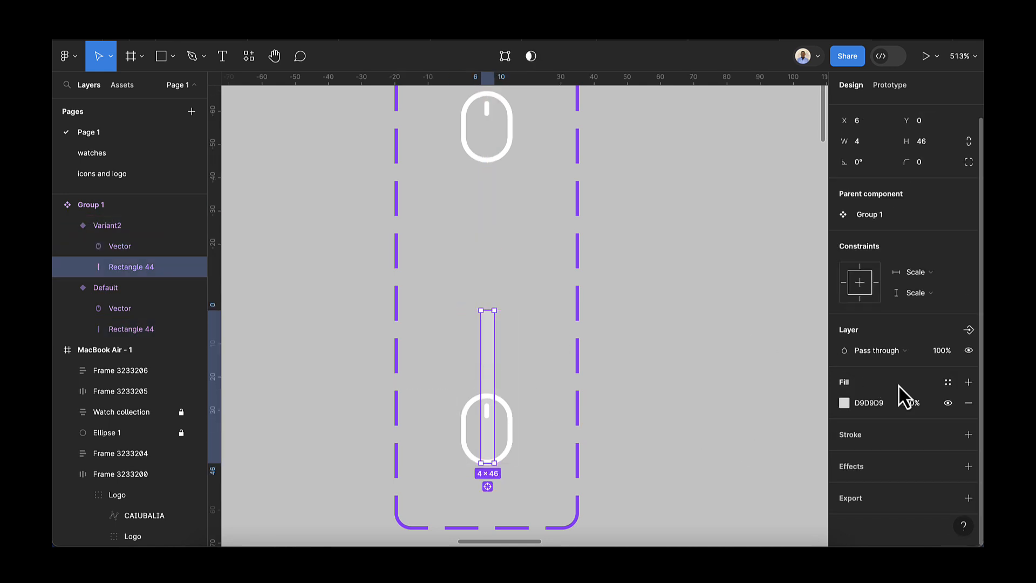
pyautogui.click(912, 405)
pyautogui.press('Return')
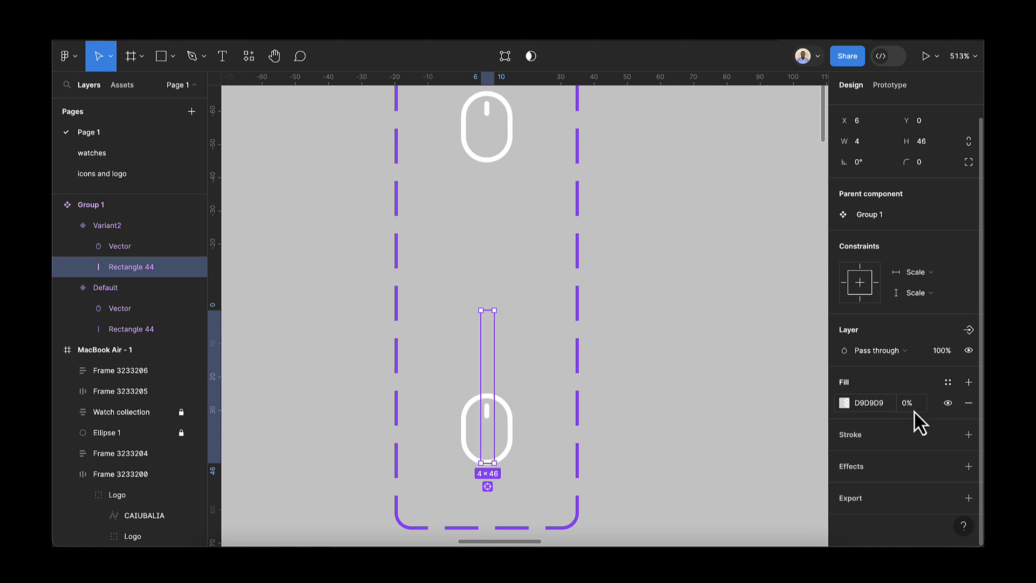
# - Place an instance of the Group 1 mouse component near the lower-right corner of the MacBook Air - 1 frame, at X 1152, Y 761
pyautogui.scroll(-2, 591, 308)
pyautogui.scroll(-2, 591, 308)
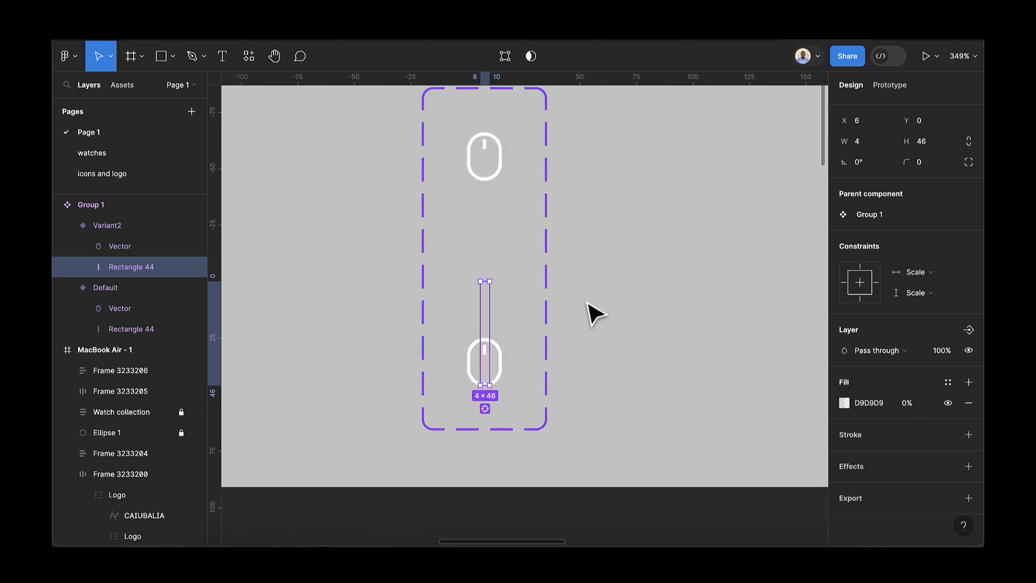
pyautogui.scroll(-4, 539, 283)
pyautogui.scroll(-6, 540, 283)
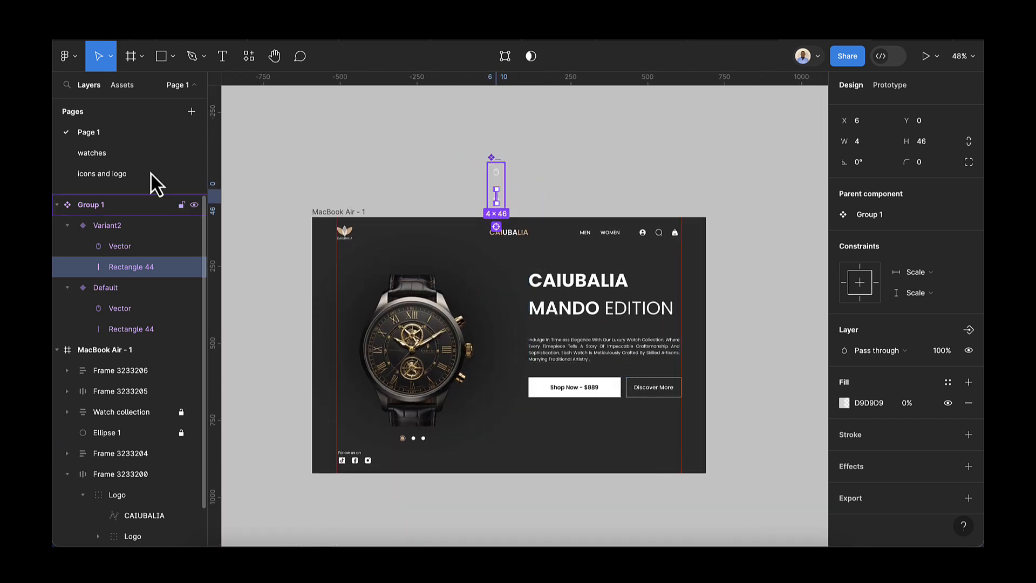
pyautogui.click(123, 85)
pyautogui.moveTo(102, 213); pyautogui.dragTo(677, 469)
pyautogui.scroll(5, 659, 466)
pyautogui.scroll(-3, 654, 463)
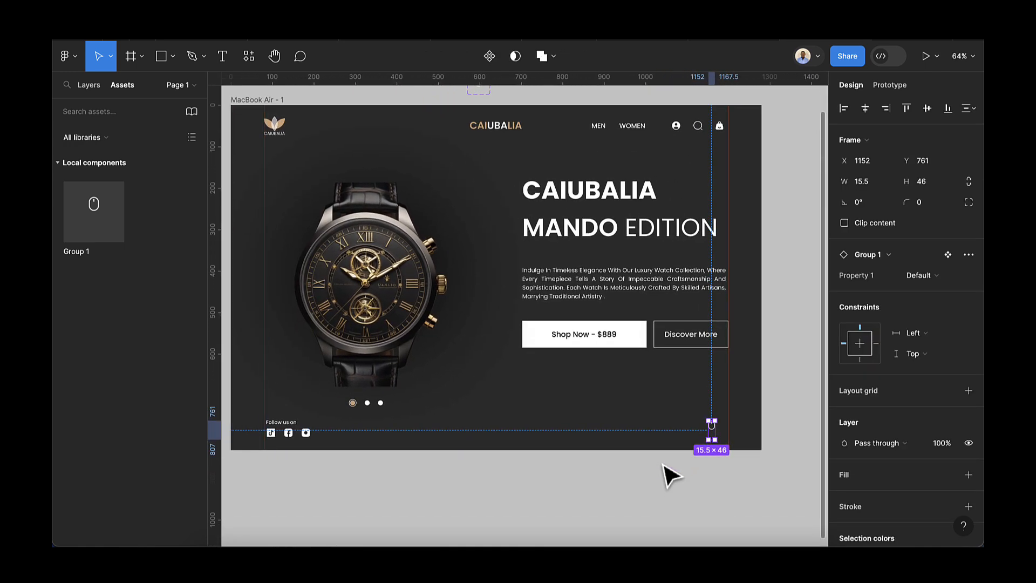
# - Wrap the mouse icon and the "Follow us on" socials in a horizontal auto layout with centred alignment
pyautogui.keyDown('shift'); pyautogui.click(295, 438); pyautogui.keyUp('shift')
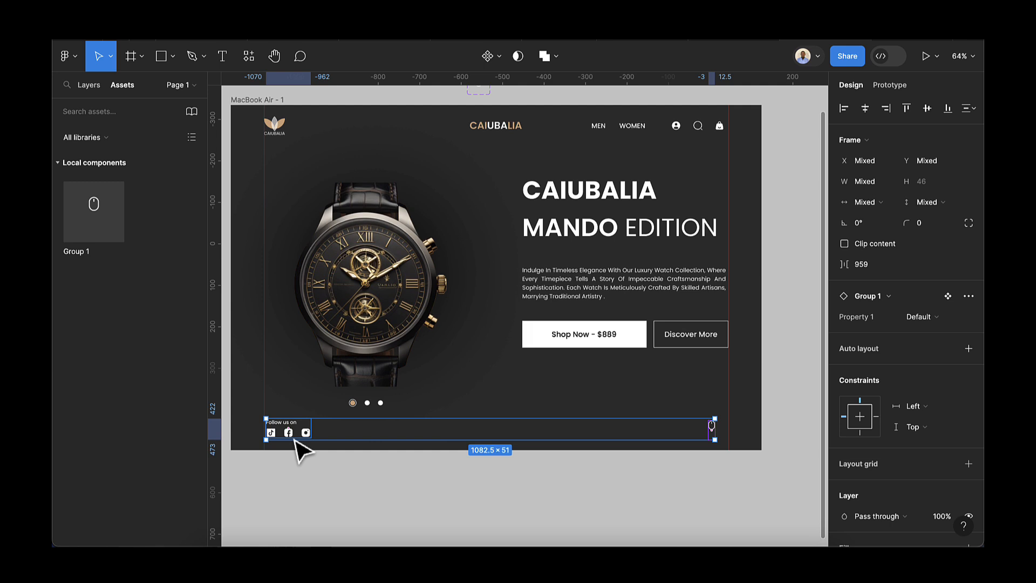
pyautogui.hotkey('shift', 'a')
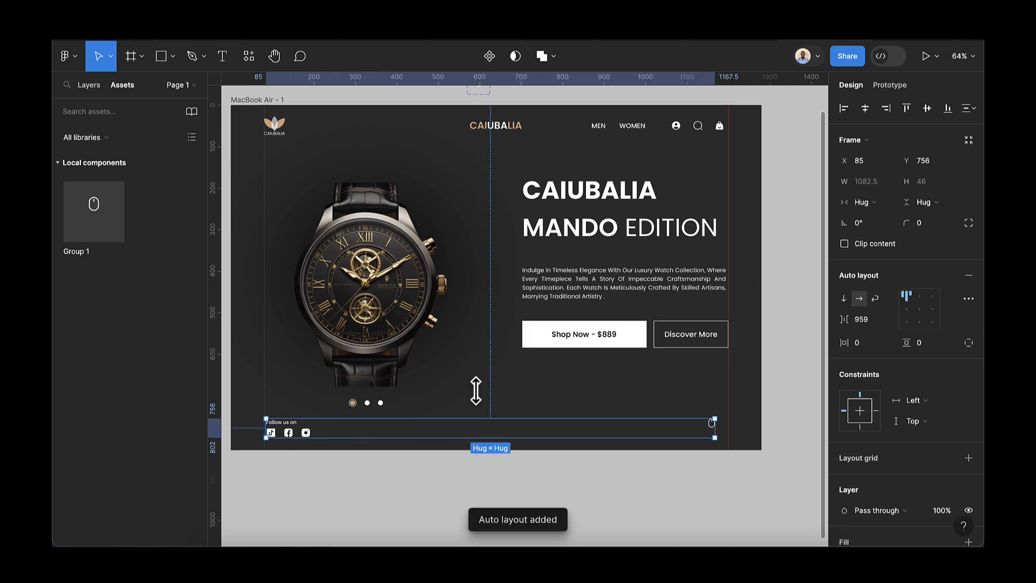
pyautogui.click(916, 308)
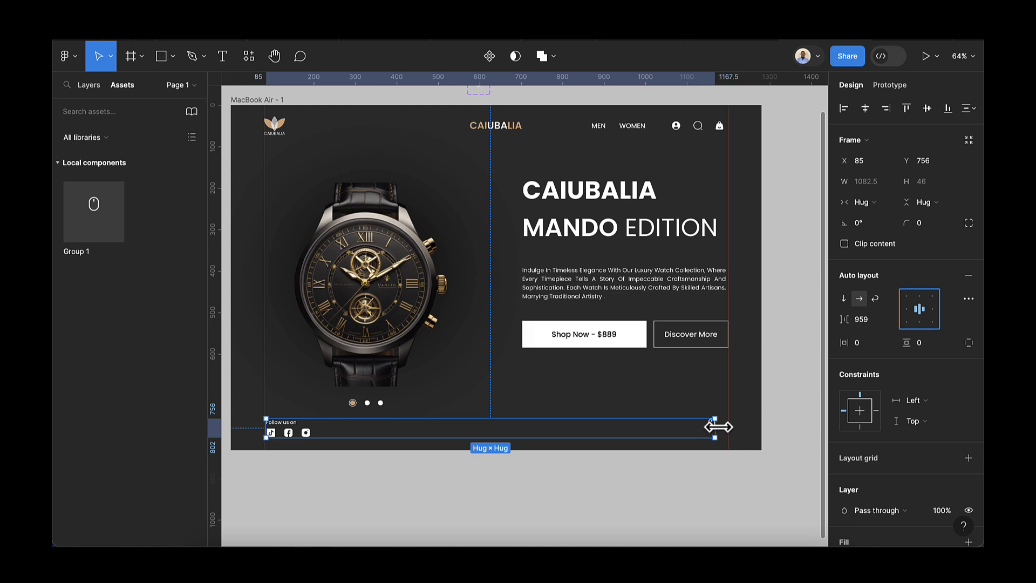
# - Stretch the footer auto layout frame to both page margin guides, from X 80 with a width of 1120
pyautogui.scroll(3, 719, 434)
pyautogui.moveTo(730, 428); pyautogui.dragTo(746, 429)
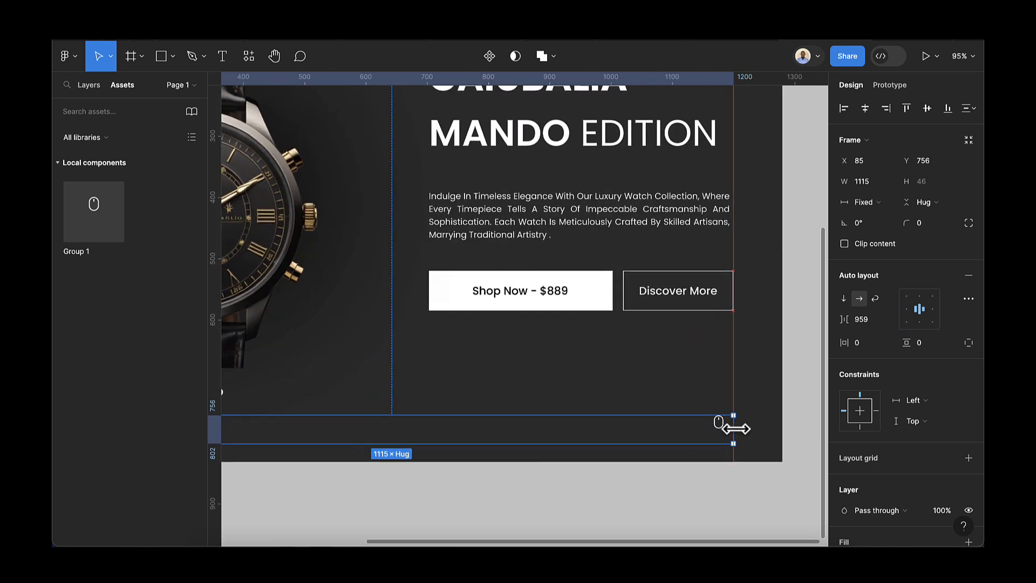
pyautogui.scroll(-5, 736, 429)
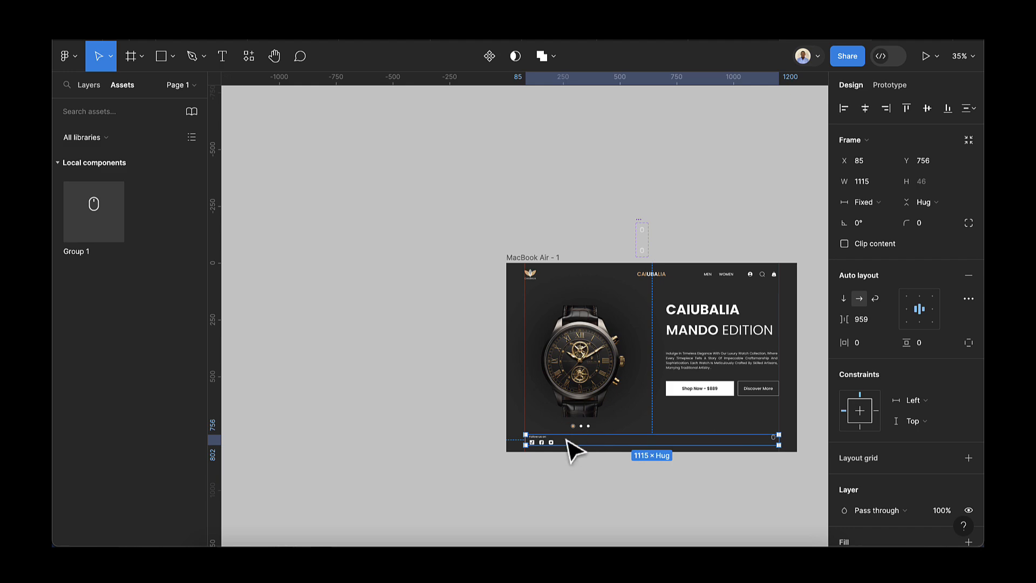
pyautogui.scroll(10, 564, 435)
pyautogui.scroll(3, 442, 463)
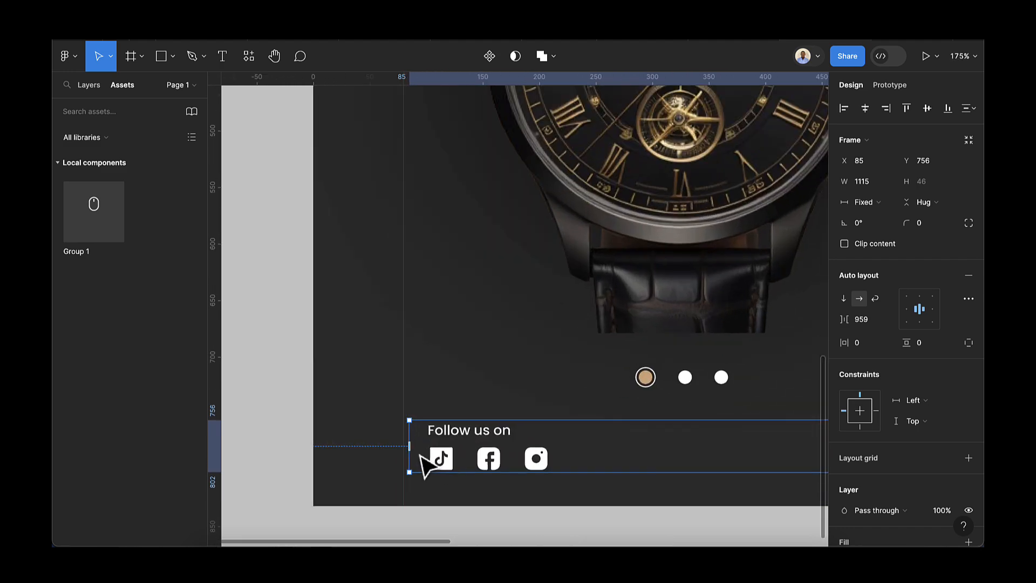
pyautogui.moveTo(409, 453); pyautogui.dragTo(402, 454)
pyautogui.scroll(-5, 400, 451)
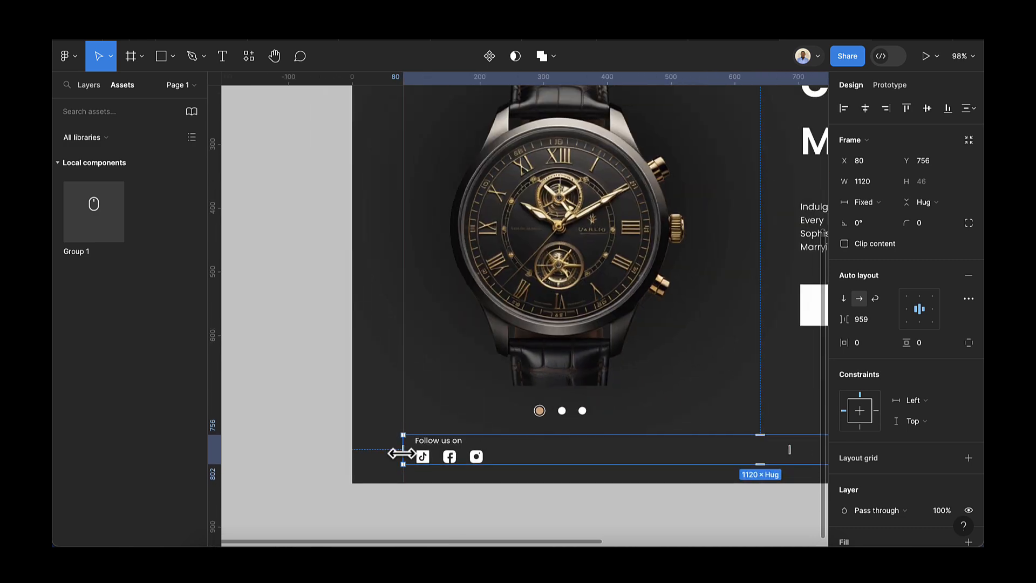
pyautogui.scroll(-2, 402, 453)
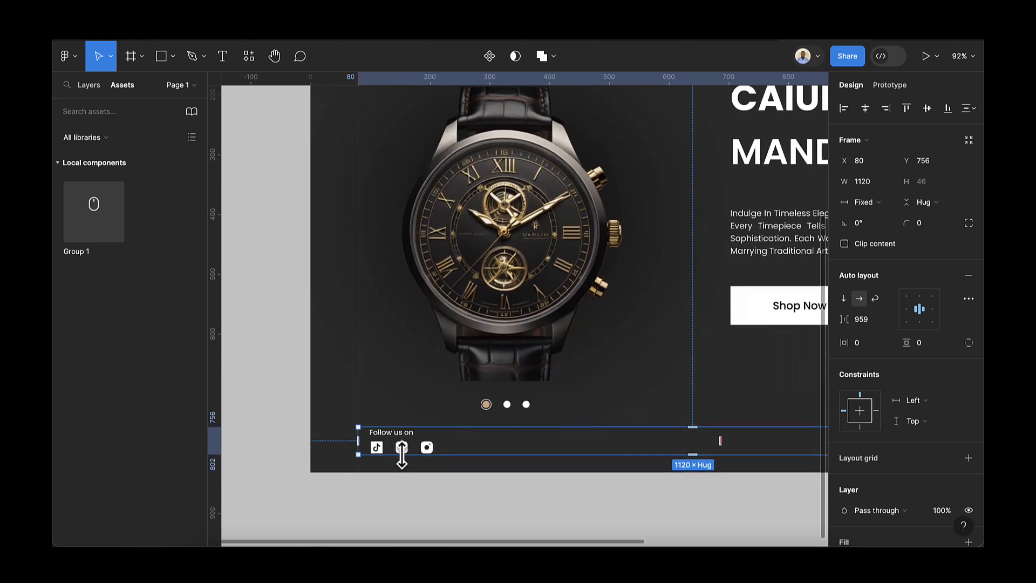
# - Set the horizontal gap between the footer frame's items to Auto and deselect the frame
pyautogui.click(889, 319)
pyautogui.click(883, 335)
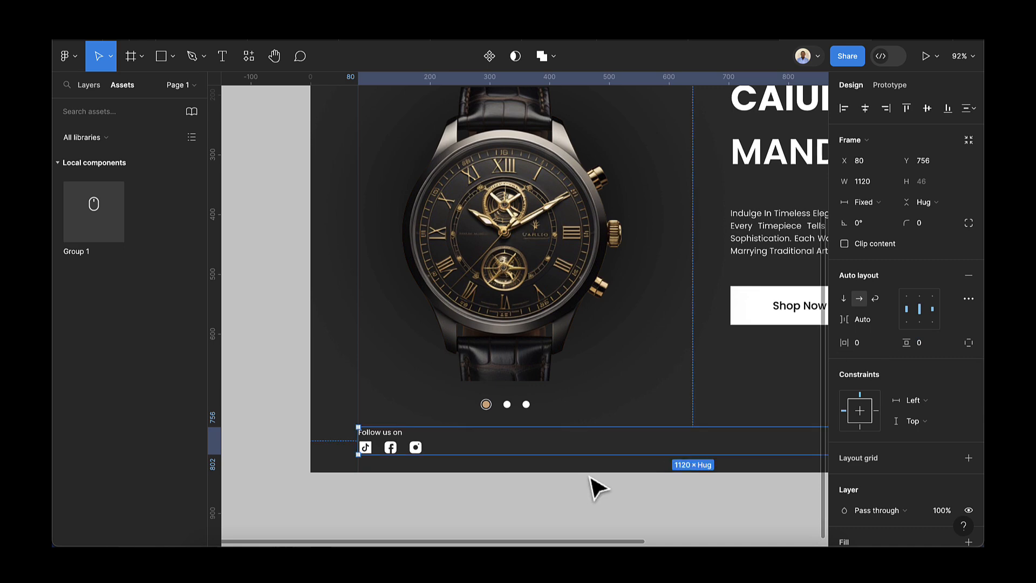
pyautogui.scroll(-5, 559, 459)
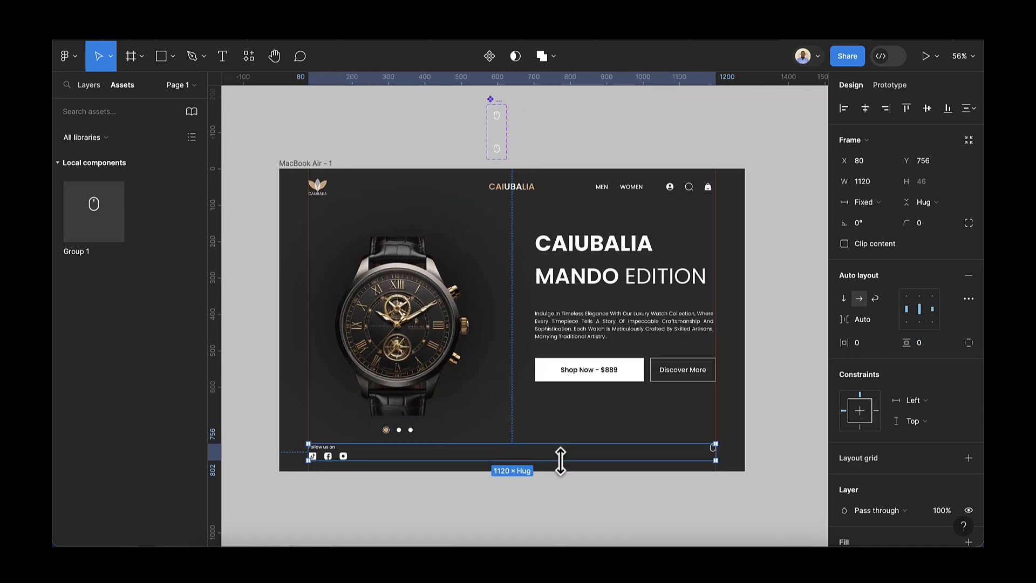
pyautogui.click(640, 431)
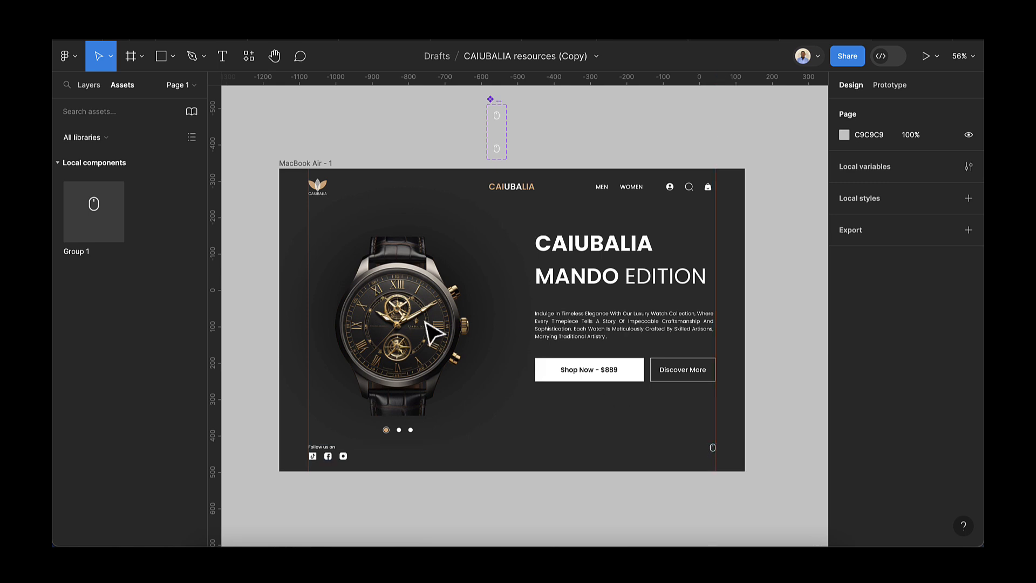
# - Copy the leaf logo mark, without its CAIUBALIA text, from the icons and logo page and return to Page 1
pyautogui.click(83, 86)
pyautogui.click(96, 173)
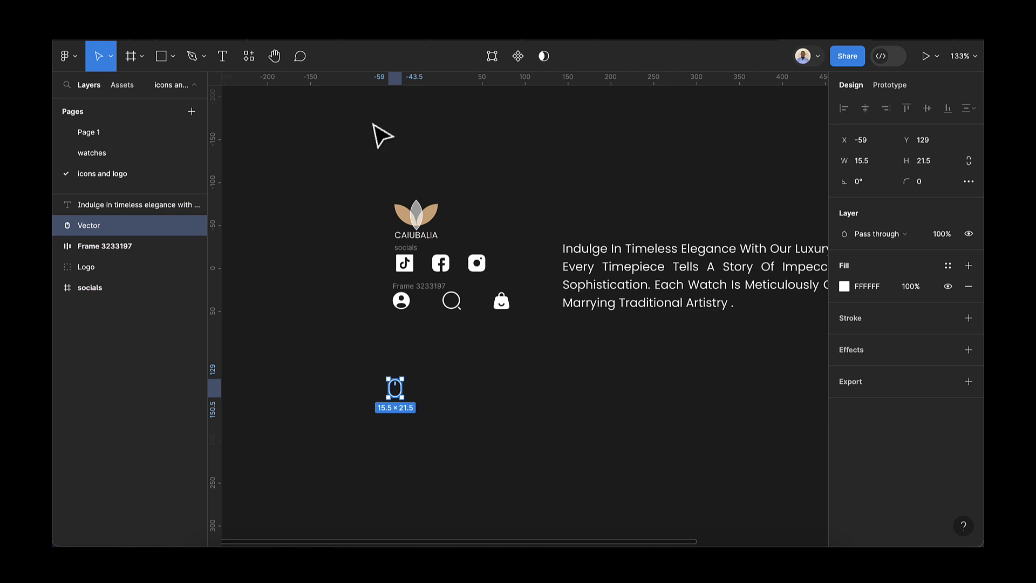
pyautogui.click(418, 214)
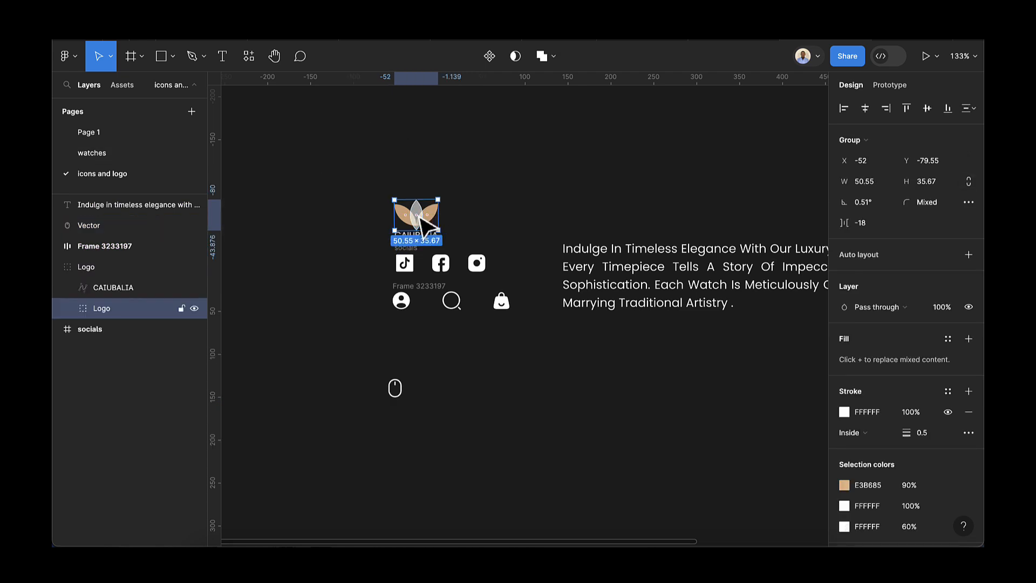
pyautogui.click(91, 138)
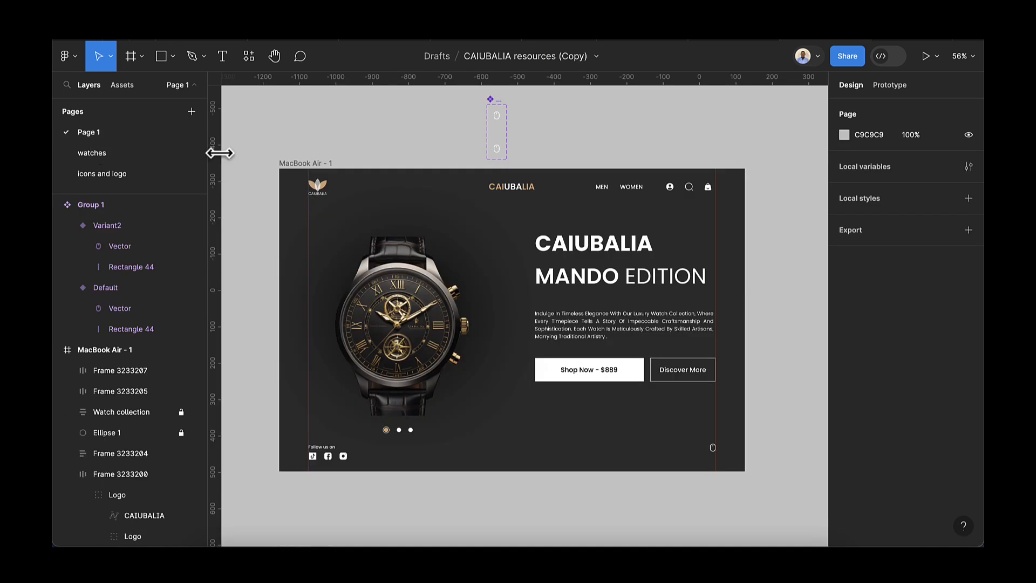
# - Paste the leaf logo into the MacBook Air - 1 frame and place it below the buttons at about X 923, Y 694
pyautogui.click(301, 164)
pyautogui.moveTo(318, 185); pyautogui.dragTo(631, 432)
pyautogui.scroll(5, 629, 435)
pyautogui.scroll(-2, 630, 435)
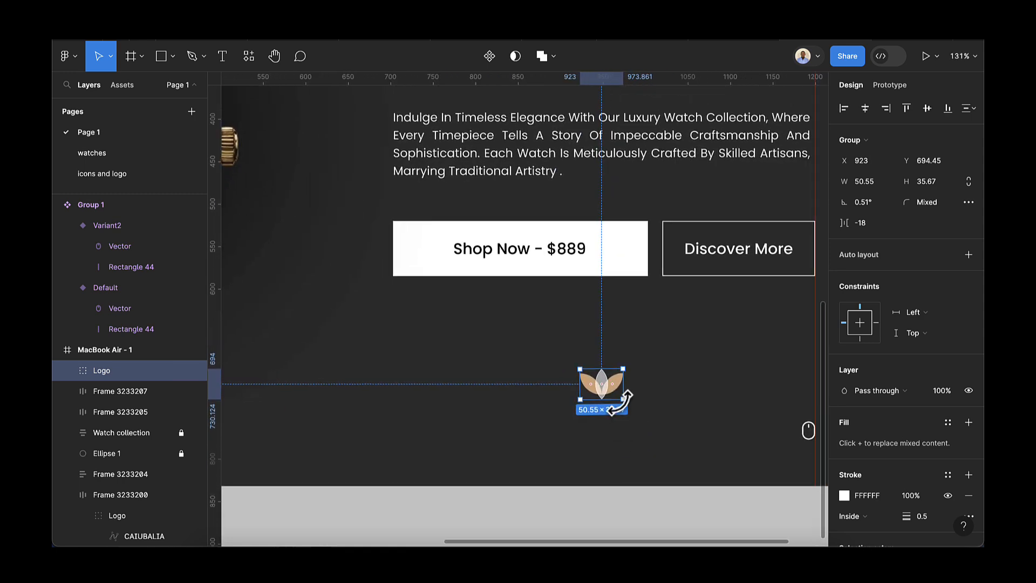
# - Enlarge the leaf logo to about 258 × 182 and move it into the frame's lower-right corner at about X 1046, Y 650
pyautogui.moveTo(623, 399); pyautogui.dragTo(690, 466)
pyautogui.scroll(-4, 687, 462)
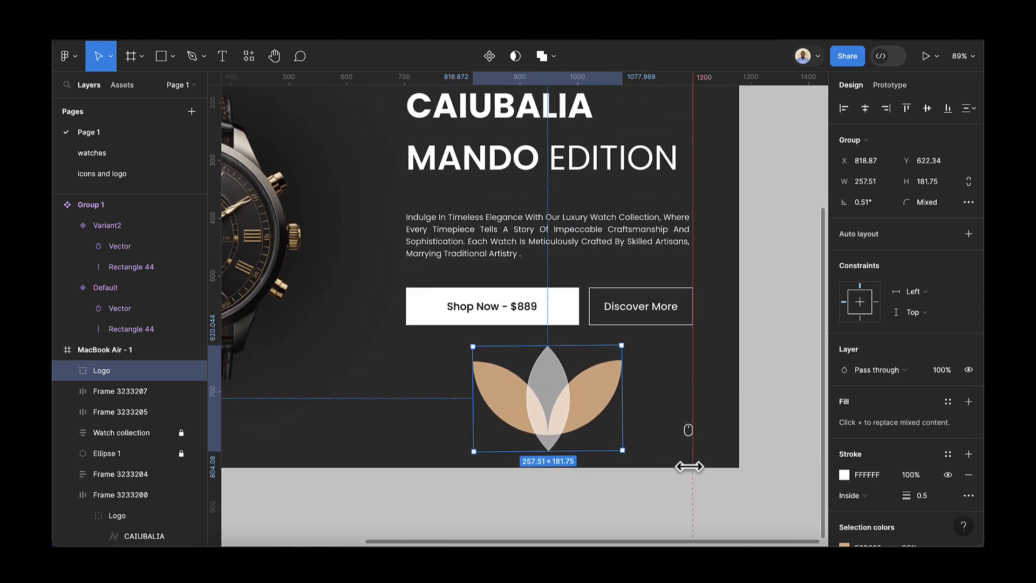
pyautogui.moveTo(552, 397); pyautogui.dragTo(683, 412)
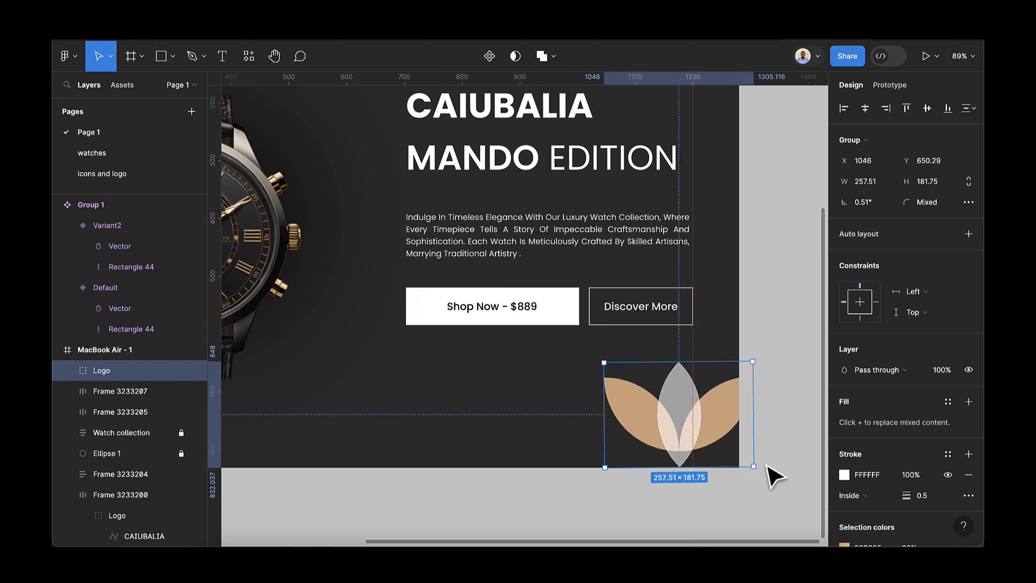
# - Rotate the leaf logo to about 46.6° and tuck it into the frame's corner at about X 1059, Y 798
pyautogui.moveTo(756, 467); pyautogui.dragTo(747, 403)
pyautogui.scroll(3, 748, 404)
pyautogui.scroll(4, 753, 412)
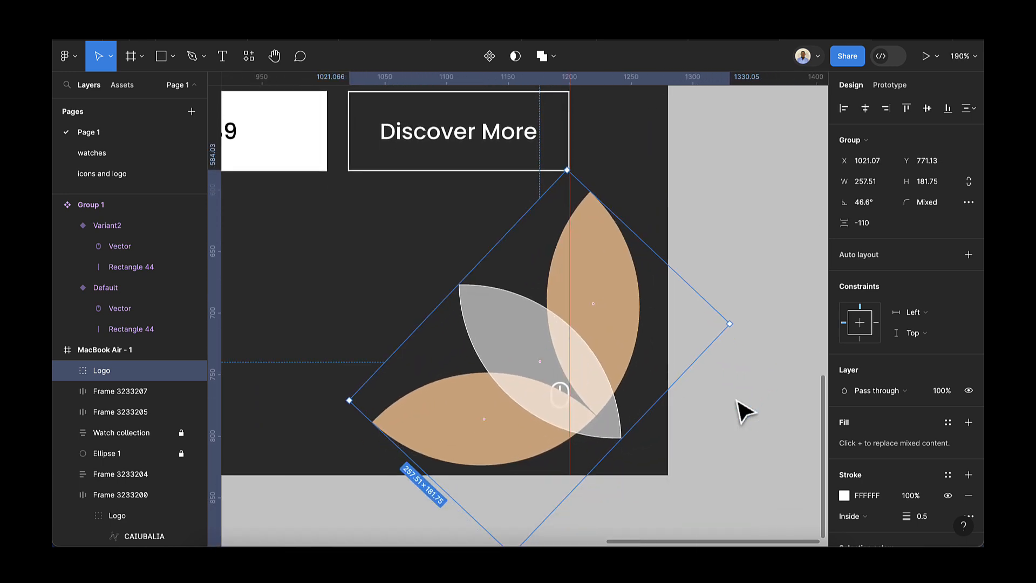
pyautogui.moveTo(528, 334); pyautogui.dragTo(545, 353)
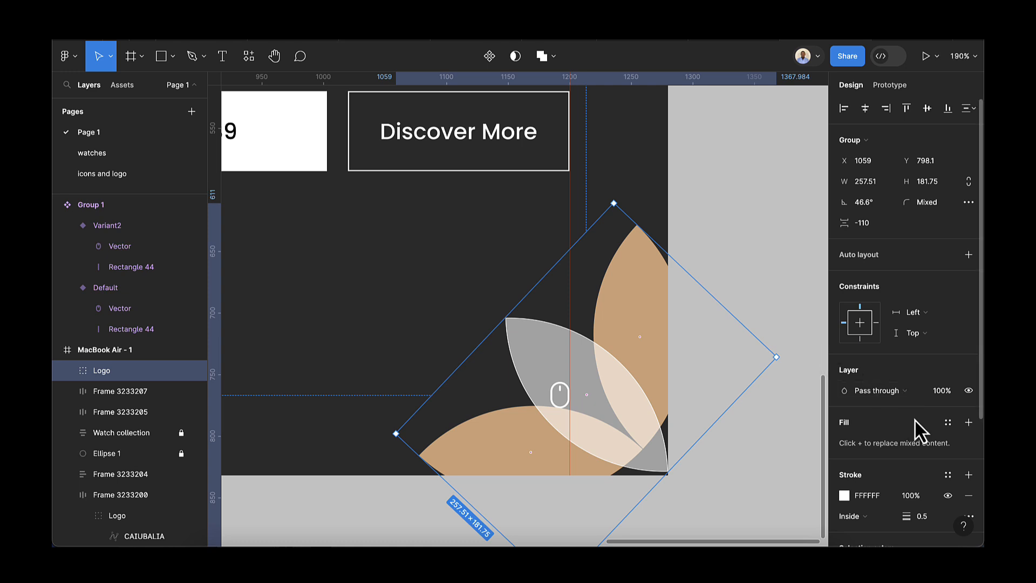
# - Set the opacity of the leaf logo's E3B685 color and its 60% FFFFFF fill to 10%
pyautogui.scroll(-5, 915, 418)
pyautogui.click(909, 393)
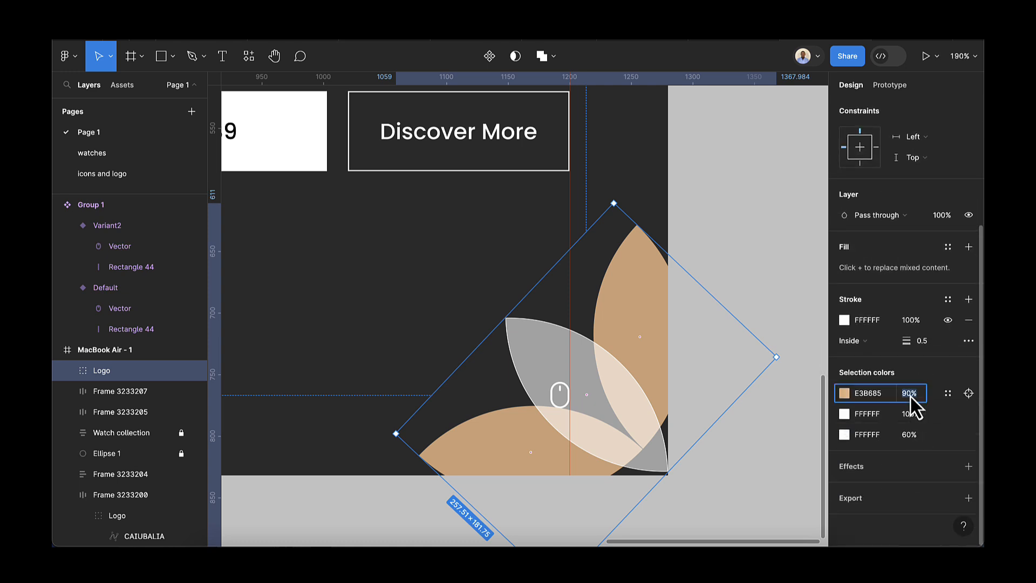
pyautogui.write('10')
pyautogui.press('Return')
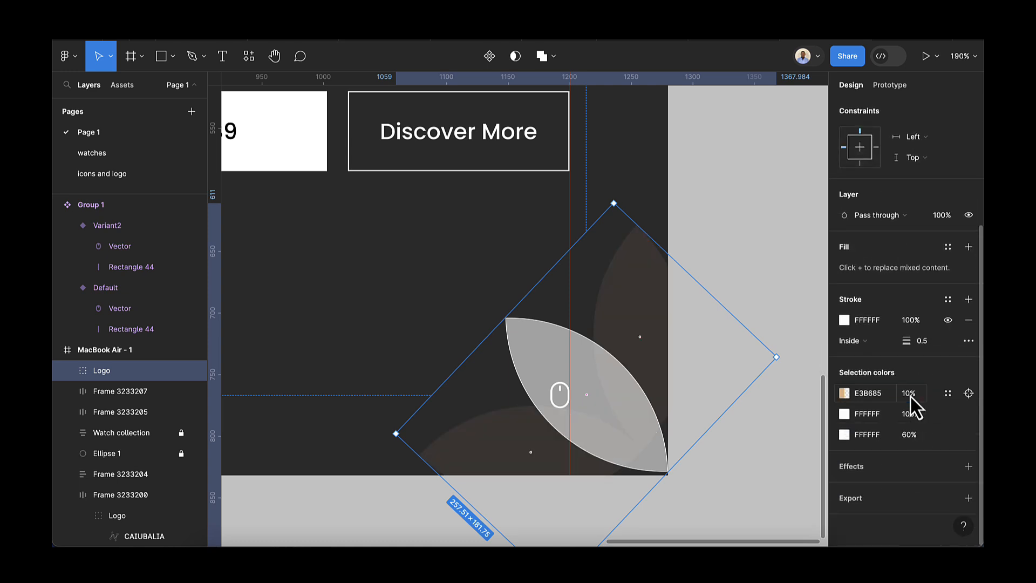
pyautogui.click(914, 433)
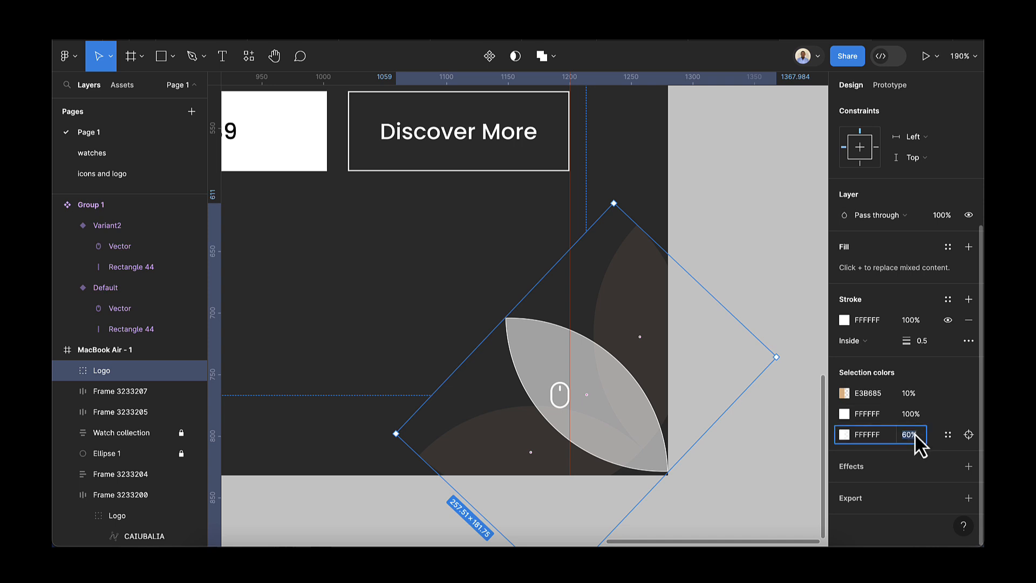
pyautogui.write('10')
pyautogui.press('Return')
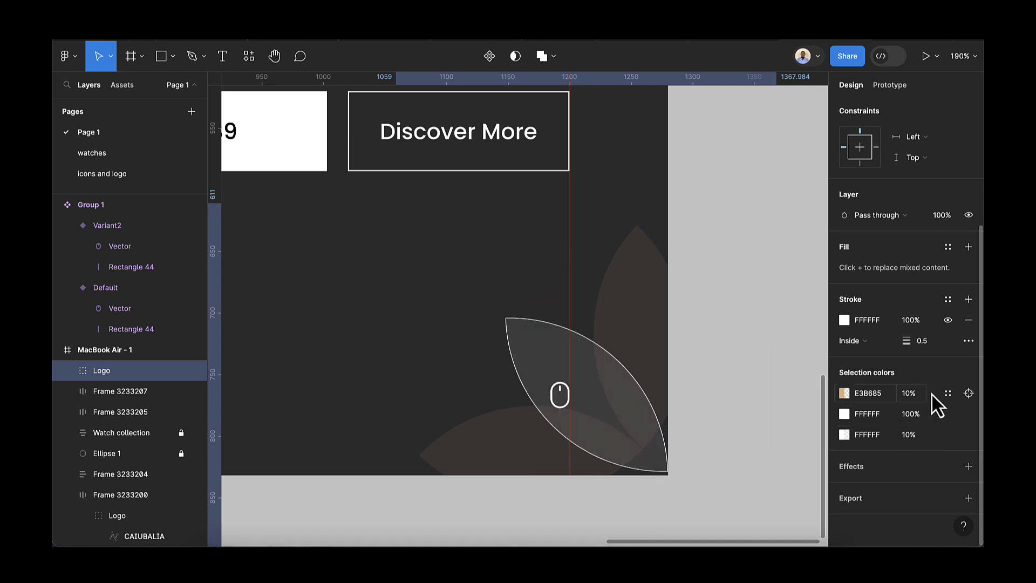
# - Set the opacity of the leaf logo's FFFFFF stroke color to 10% and deselect the logo
pyautogui.click(913, 414)
pyautogui.write('1')
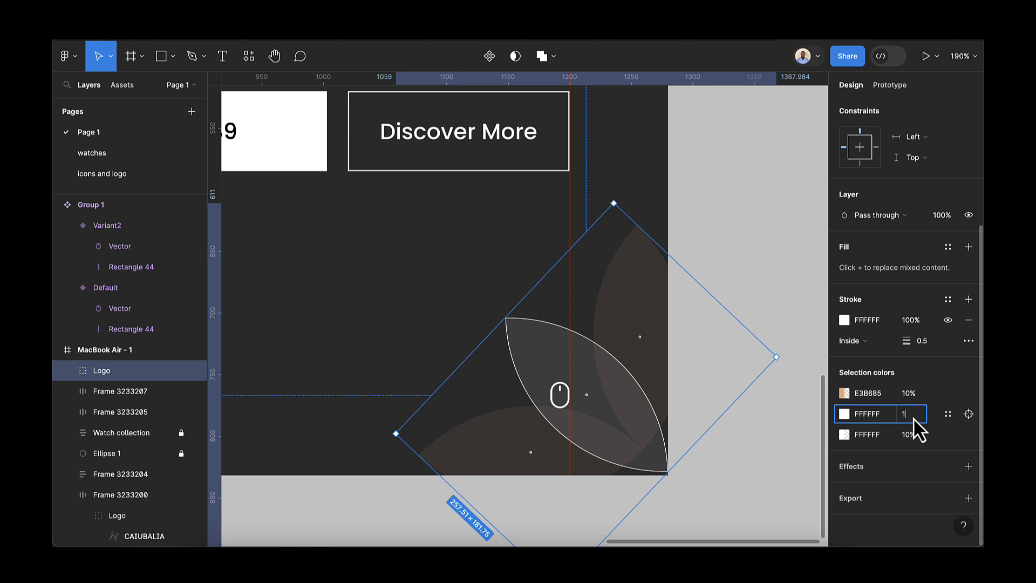
pyautogui.write('0')
pyautogui.press('Return')
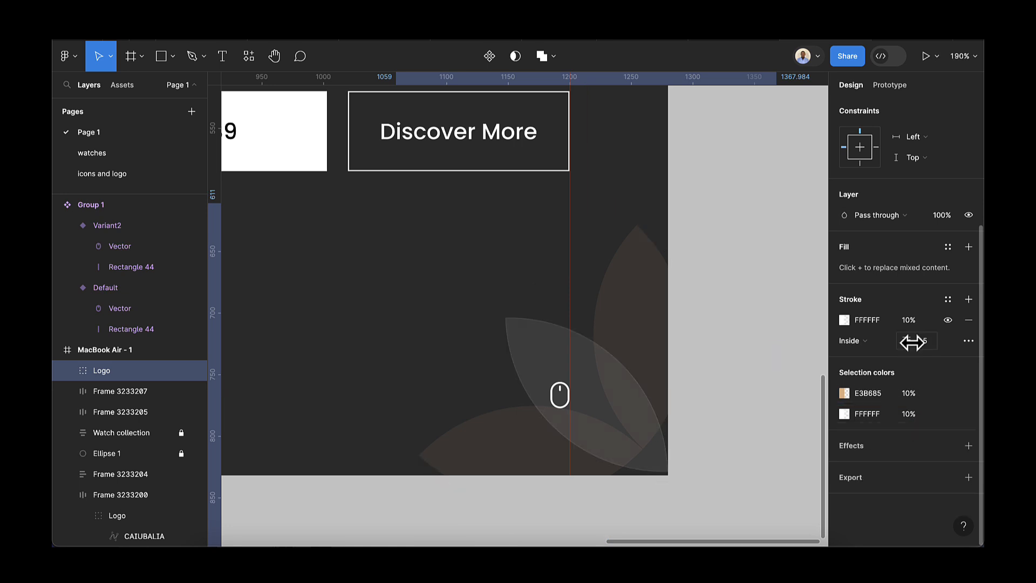
pyautogui.scroll(-1, 488, 348)
pyautogui.scroll(-10, 482, 337)
pyautogui.click(482, 337)
pyautogui.scroll(-3, 482, 337)
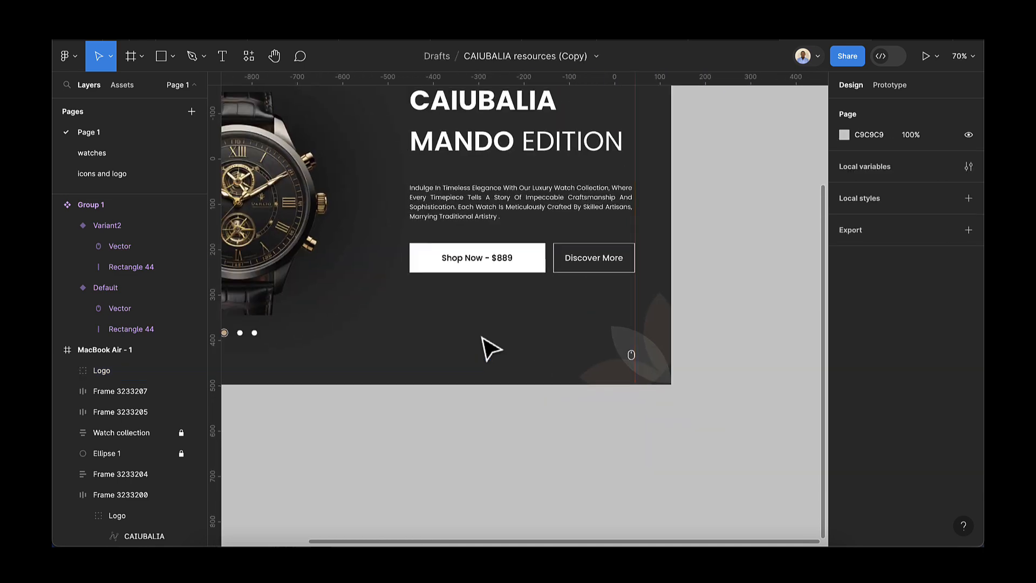
pyautogui.scroll(-4, 489, 348)
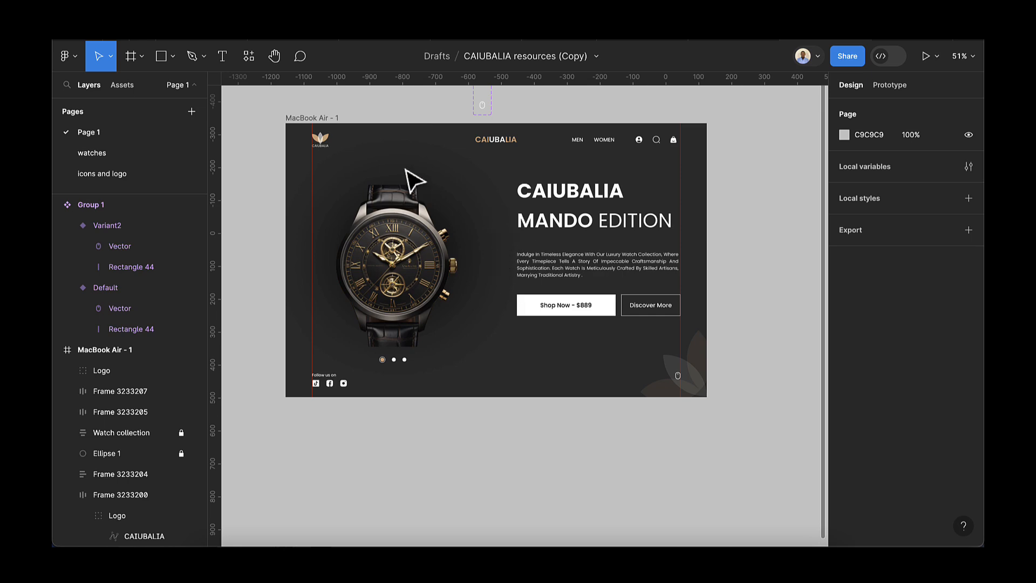
# - Add the text "Caiubalia Classic" in the empty area between the watch and the buttons, at about X 591, Y 667
pyautogui.click(224, 64)
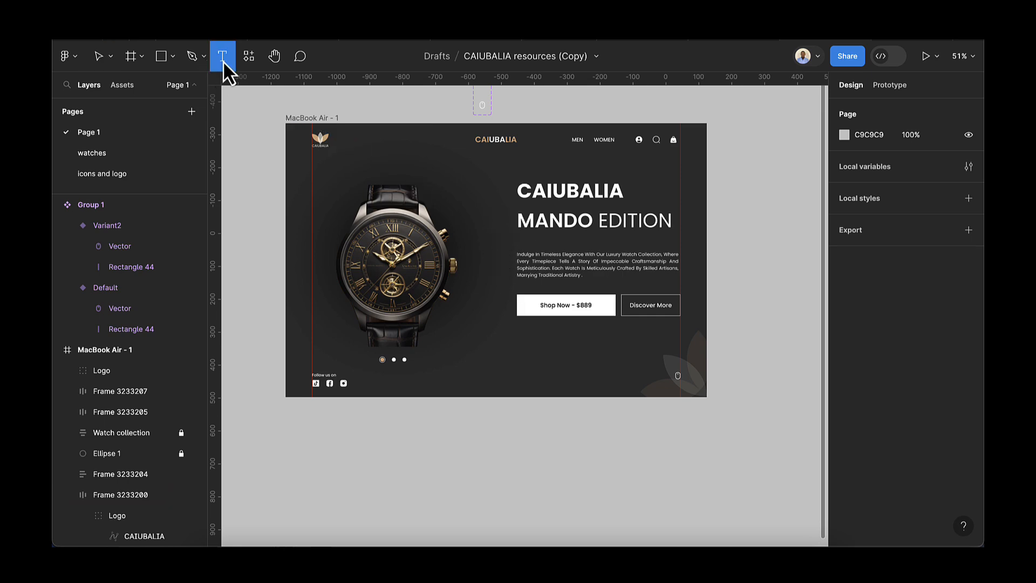
pyautogui.scroll(5, 475, 343)
pyautogui.click(479, 342)
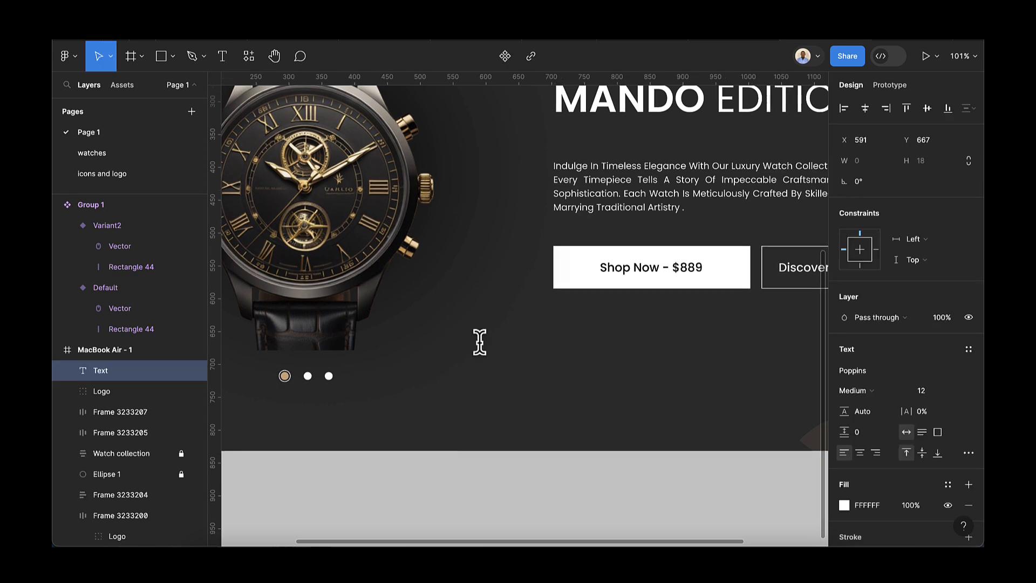
pyautogui.scroll(-4, 480, 342)
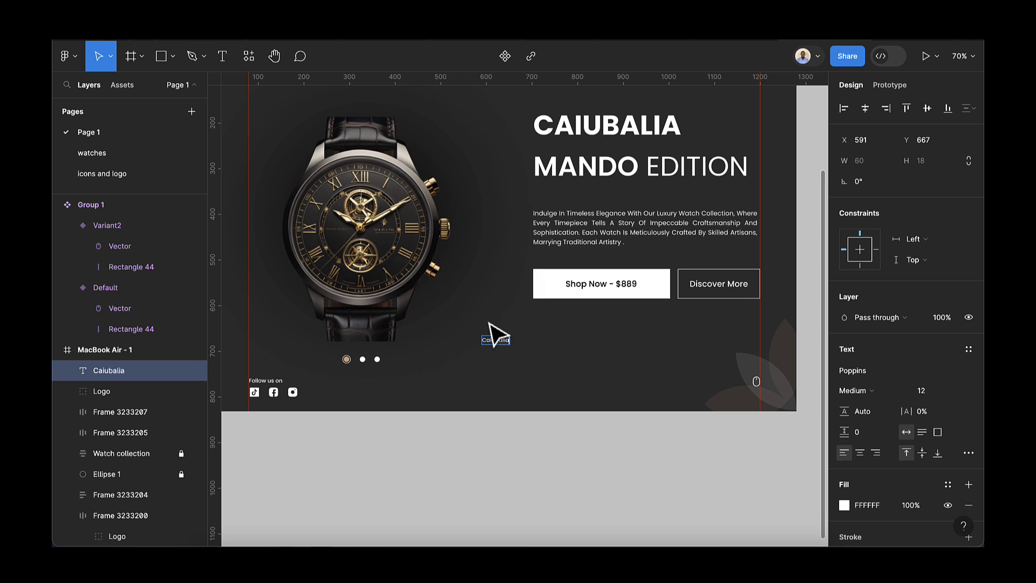
pyautogui.write('ic')
pyautogui.press('Escape')
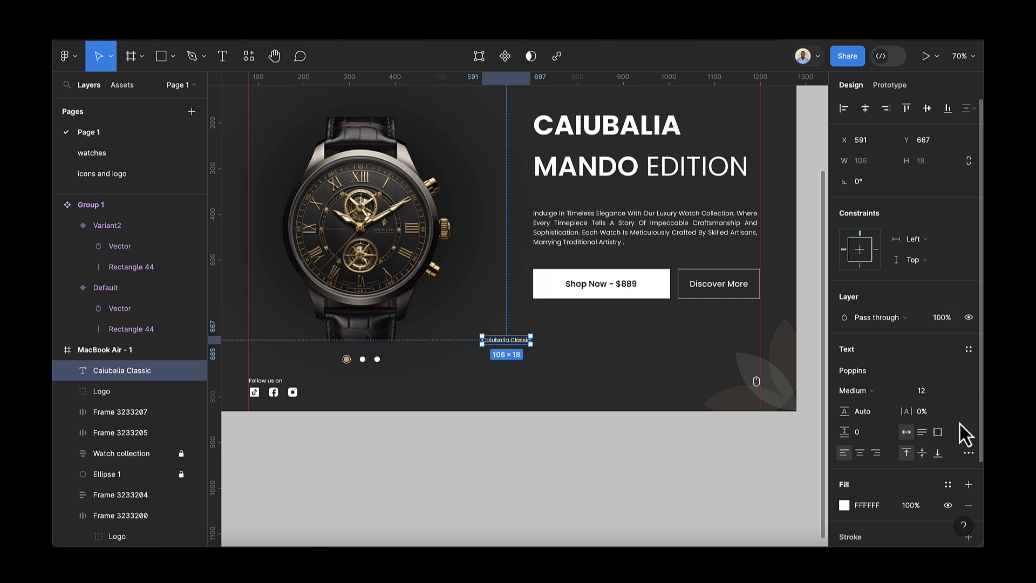
# - Change the letter case of the Caiubalia Classic text to uppercase
pyautogui.scroll(-3, 961, 426)
pyautogui.click(966, 376)
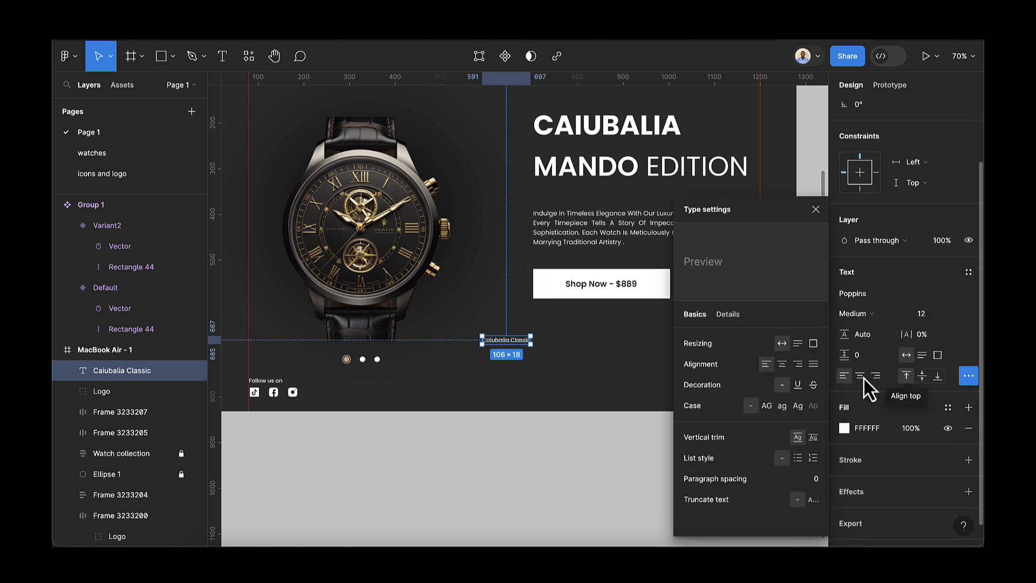
pyautogui.click(766, 406)
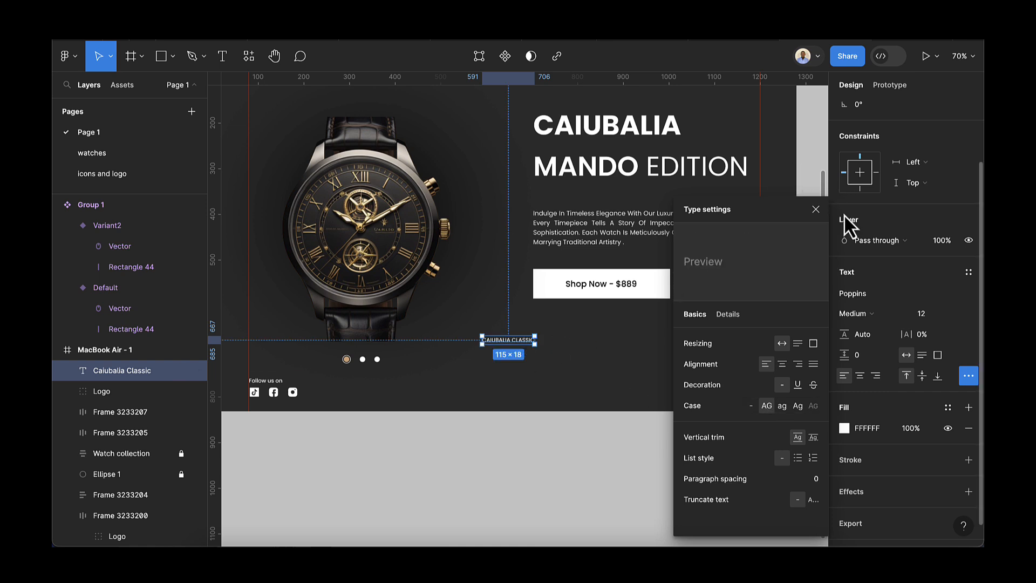
pyautogui.click(815, 209)
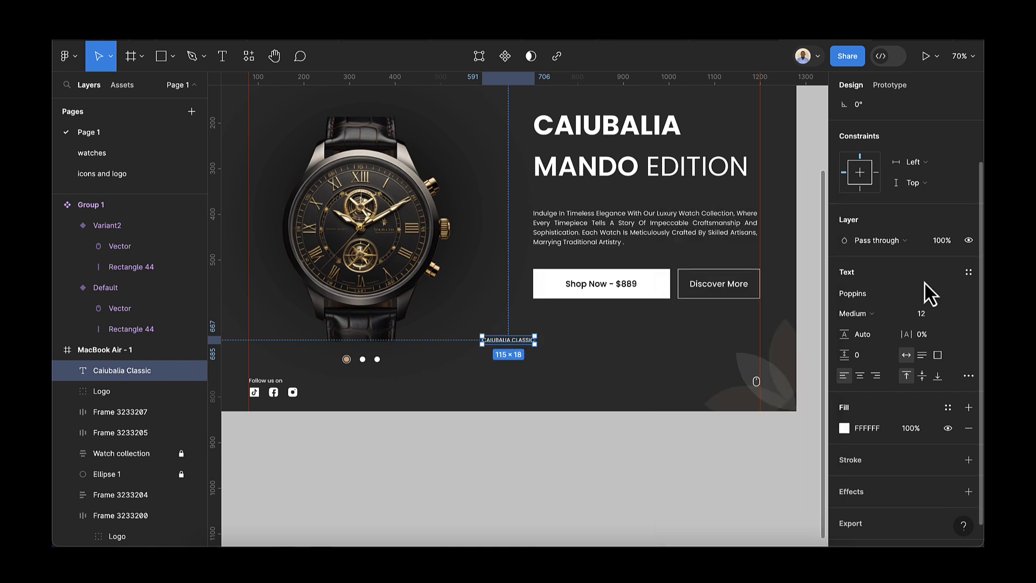
# - Set the Caiubalia Classic text to font size 24 and weight SemiBold
pyautogui.click(933, 316)
pyautogui.write('24')
pyautogui.press('Return')
pyautogui.click(866, 313)
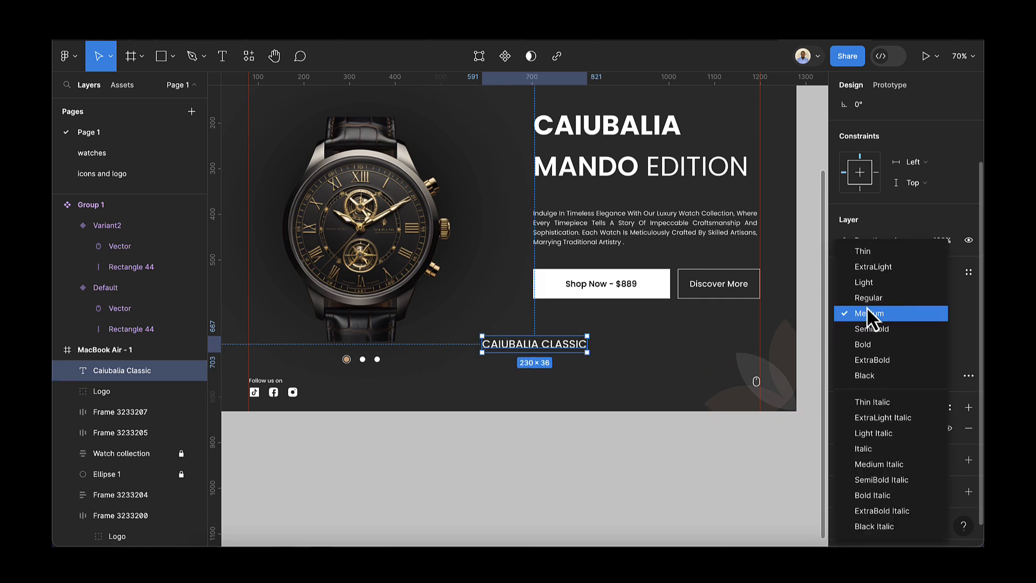
pyautogui.click(866, 328)
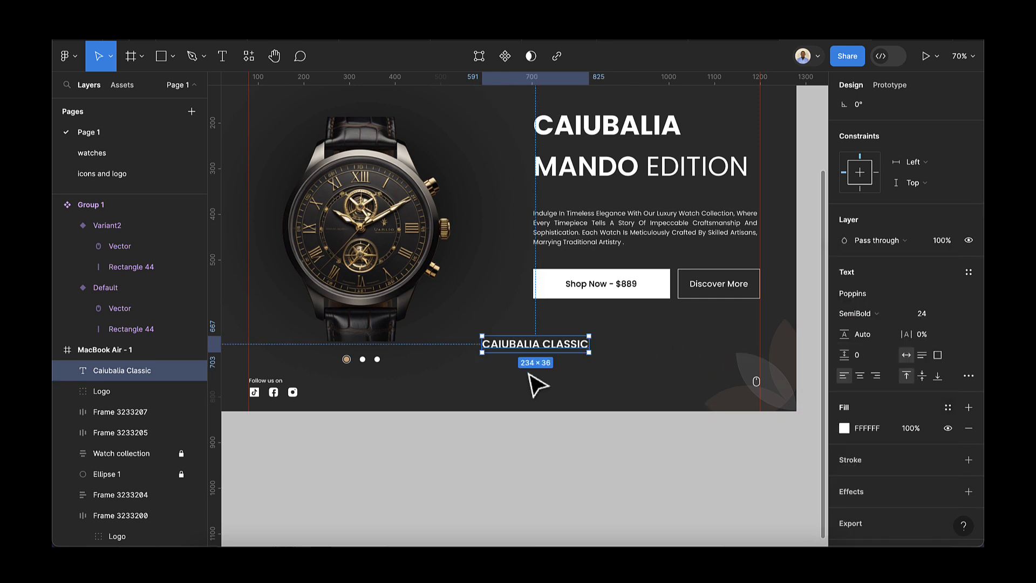
# - Move the Caiubalia Classic text between the watch and the heading and set its rotation to 90°
pyautogui.scroll(-3, 551, 371)
pyautogui.moveTo(545, 357); pyautogui.dragTo(513, 274)
pyautogui.scroll(4, 515, 273)
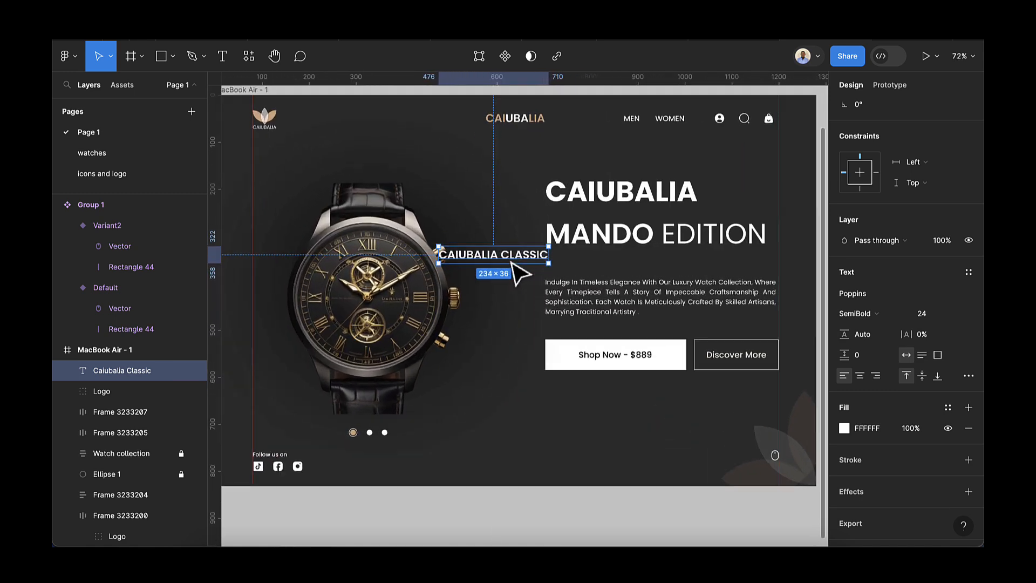
pyautogui.scroll(3, 838, 226)
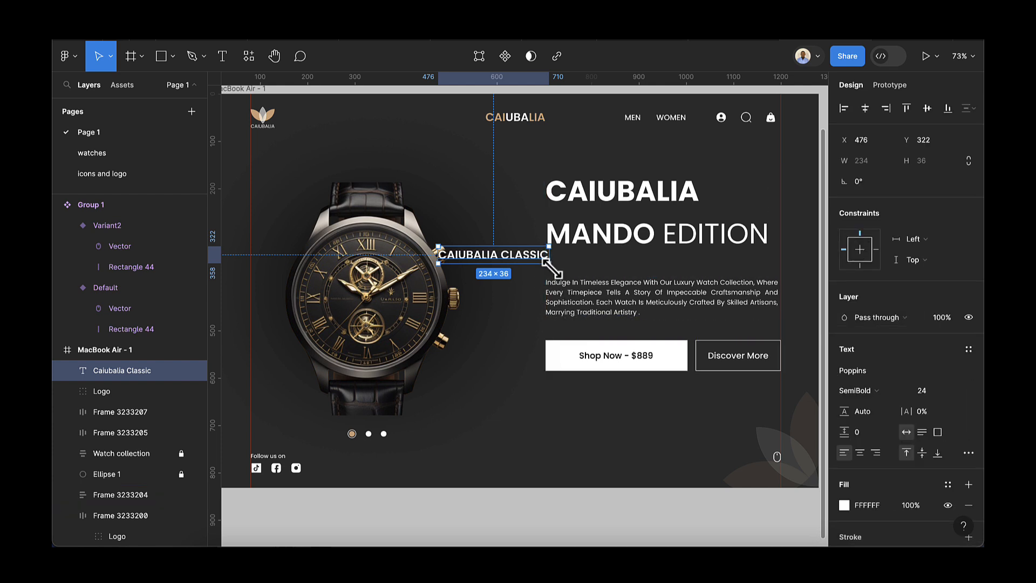
pyautogui.moveTo(553, 268); pyautogui.dragTo(543, 195)
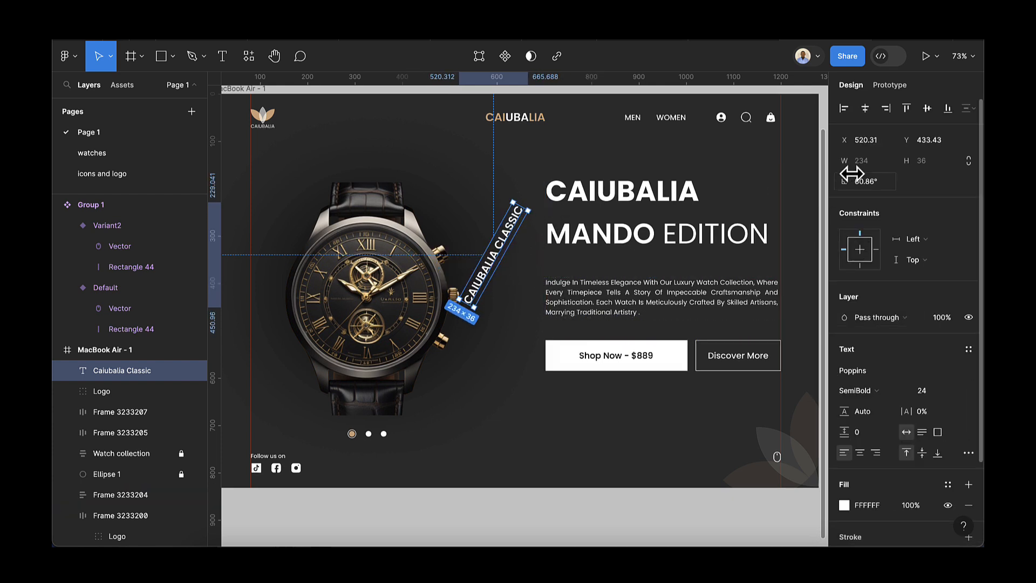
pyautogui.click(877, 181)
pyautogui.write('90')
pyautogui.press('Return')
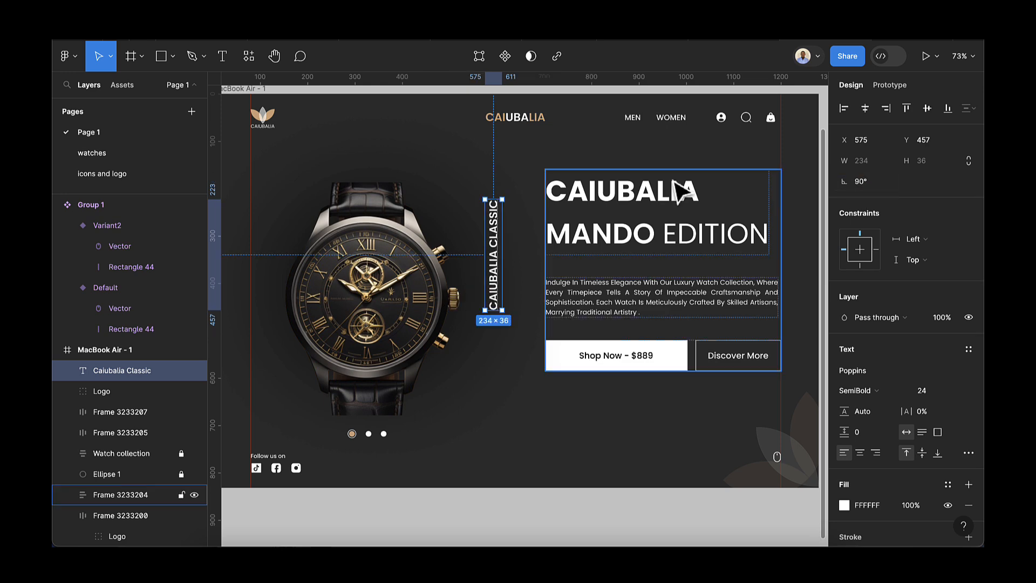
# - Reposition the vertical Caiubalia Classic text beside the watch at about X 572, Y 412
pyautogui.scroll(5, 591, 226)
pyautogui.moveTo(431, 253)
pyautogui.mouseDown()
pyautogui.moveTo(442, 235)
pyautogui.moveTo(433, 233)
pyautogui.mouseUp()
pyautogui.scroll(-8, 432, 233)
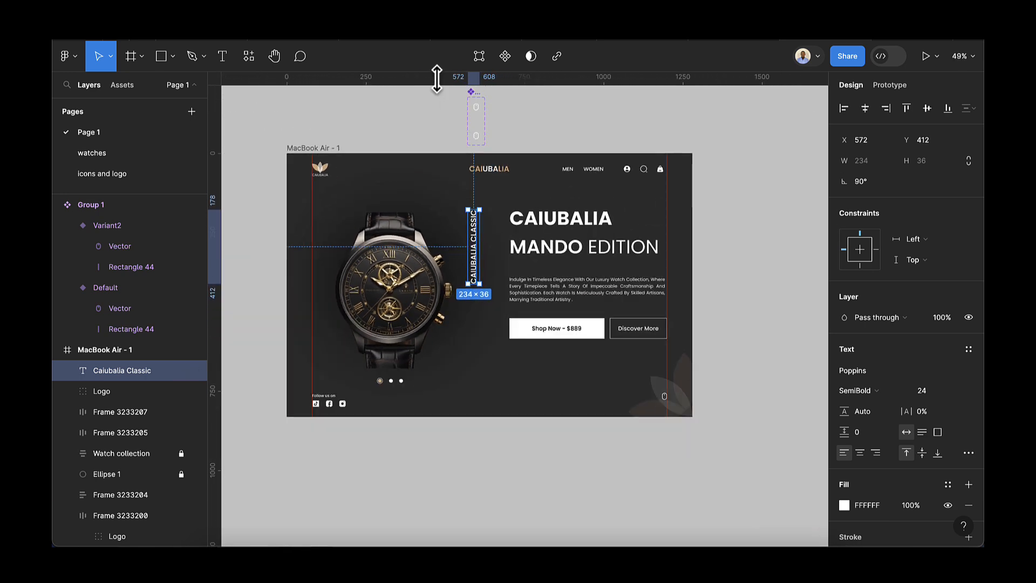
# - Add a horizontal ruler guide just below the navigation bar, above the watch and heading, and deselect everything
pyautogui.moveTo(437, 78); pyautogui.dragTo(440, 199)
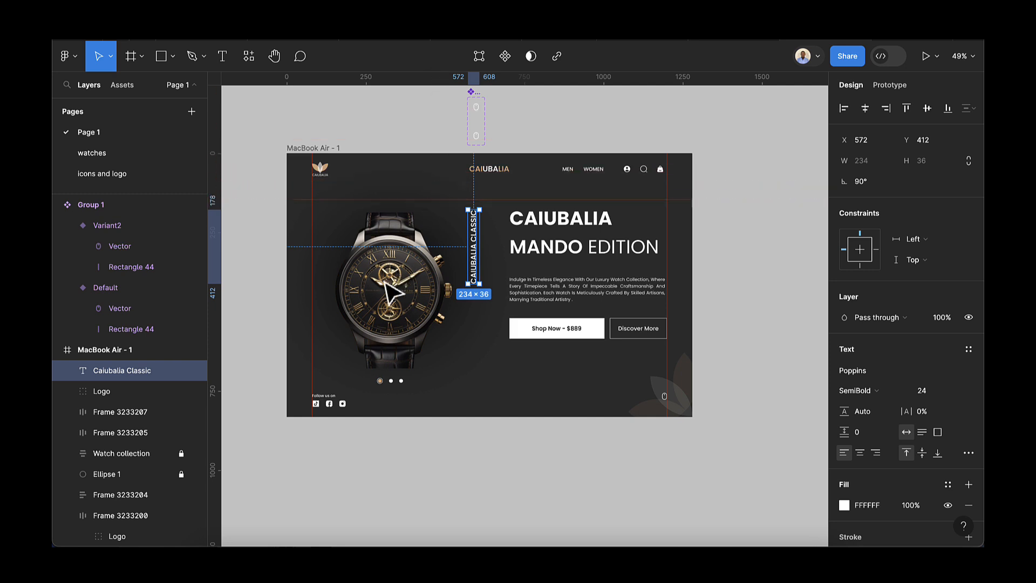
pyautogui.press('Escape')
pyautogui.scroll(3, 391, 294)
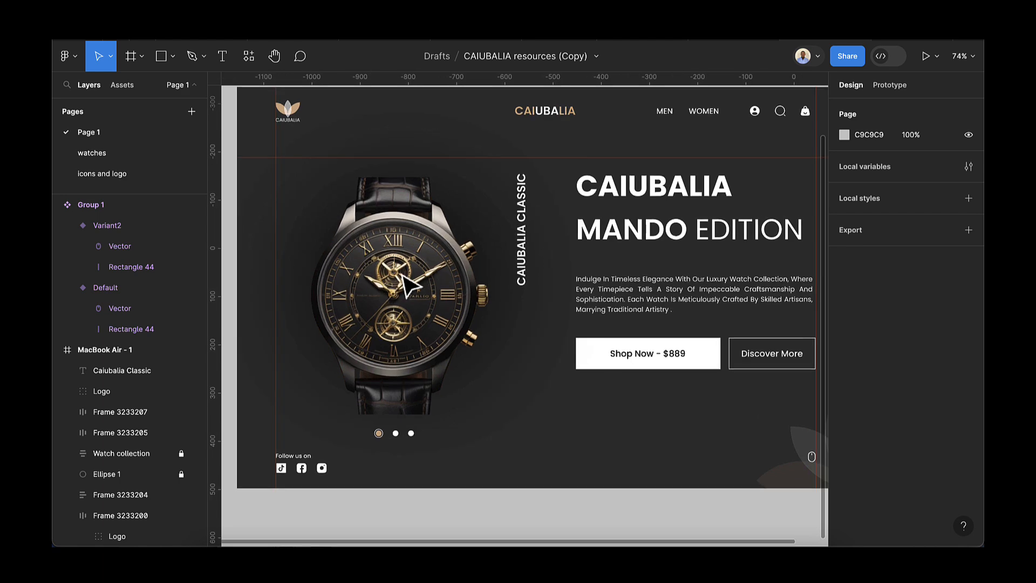
# - Nudge the frame holding the heading, paragraph and buttons up to Y 124 so the heading text meets the horizontal guide
pyautogui.click(637, 212)
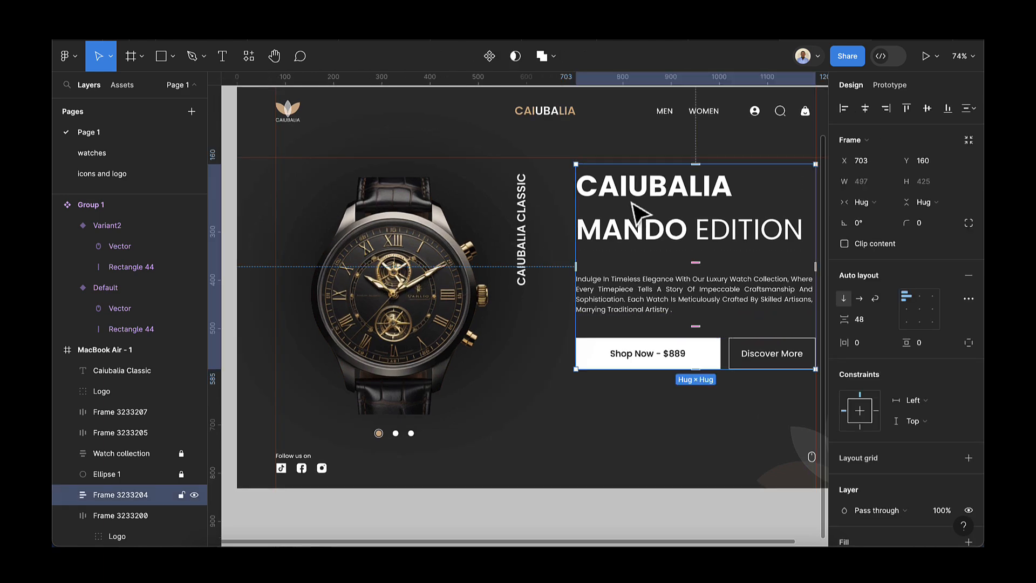
pyautogui.hotkey('shift', 'Up')
pyautogui.hotkey('shift', 'Up')
pyautogui.hotkey('shift', 'Up')
pyautogui.press('Up')
pyautogui.press('Up')
pyautogui.press('Up')
pyautogui.press('Up')
pyautogui.press('Up')
pyautogui.press('Up')
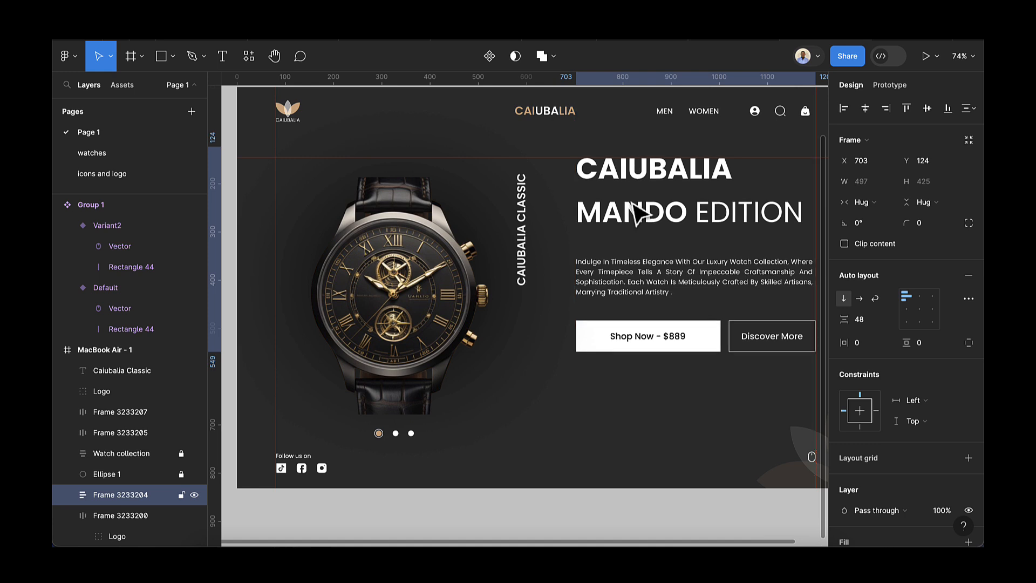
# - Nudge the vertical Caiubalia Classic text up to Y 380 so its upper end lines up with the horizontal guide
pyautogui.click(521, 221)
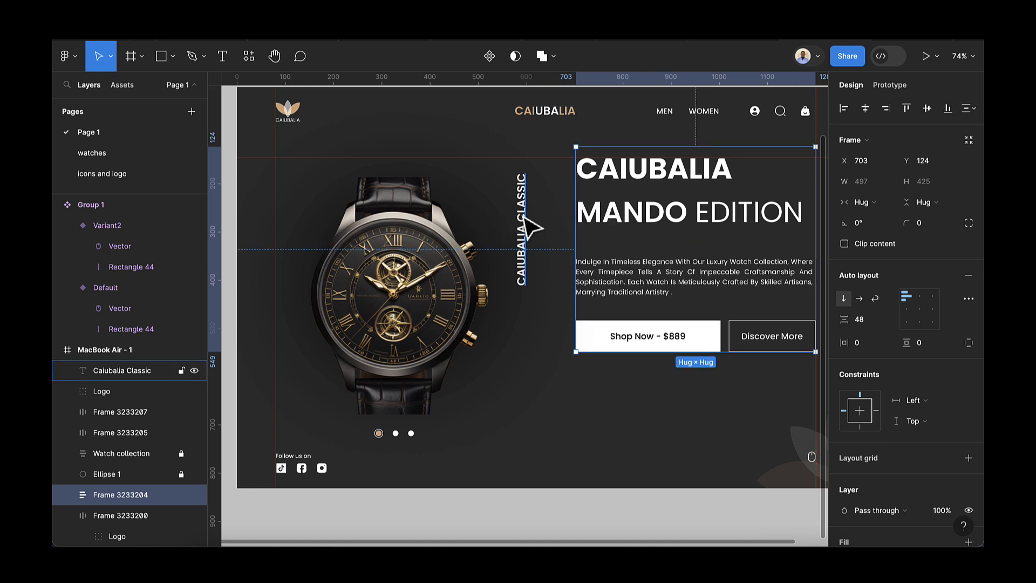
pyautogui.hotkey('shift', 'Up')
pyautogui.press('Up')
pyautogui.hotkey('shift', 'Up')
pyautogui.hotkey('shift', 'Up')
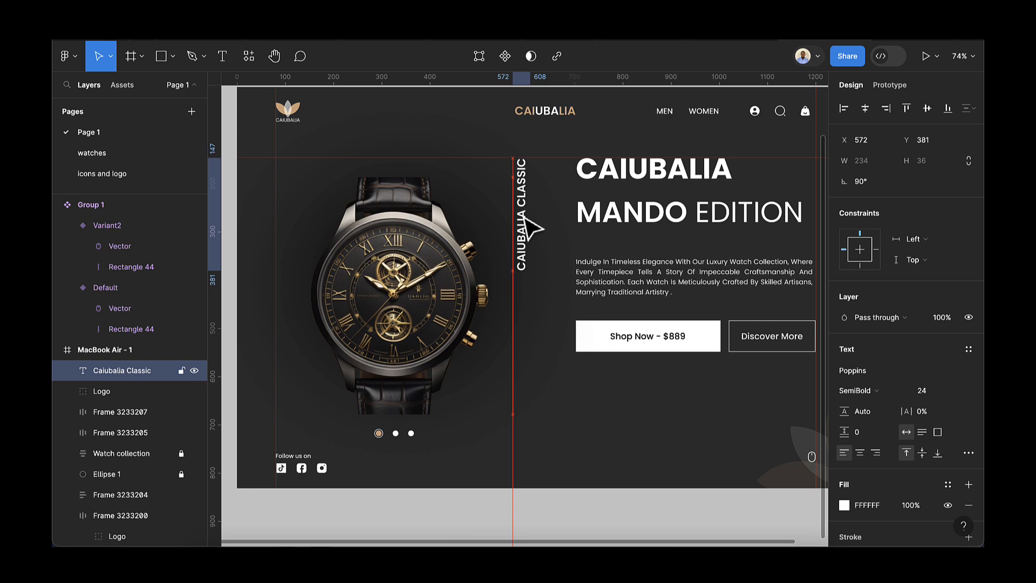
pyautogui.scroll(5, 522, 216)
pyautogui.scroll(3, 524, 218)
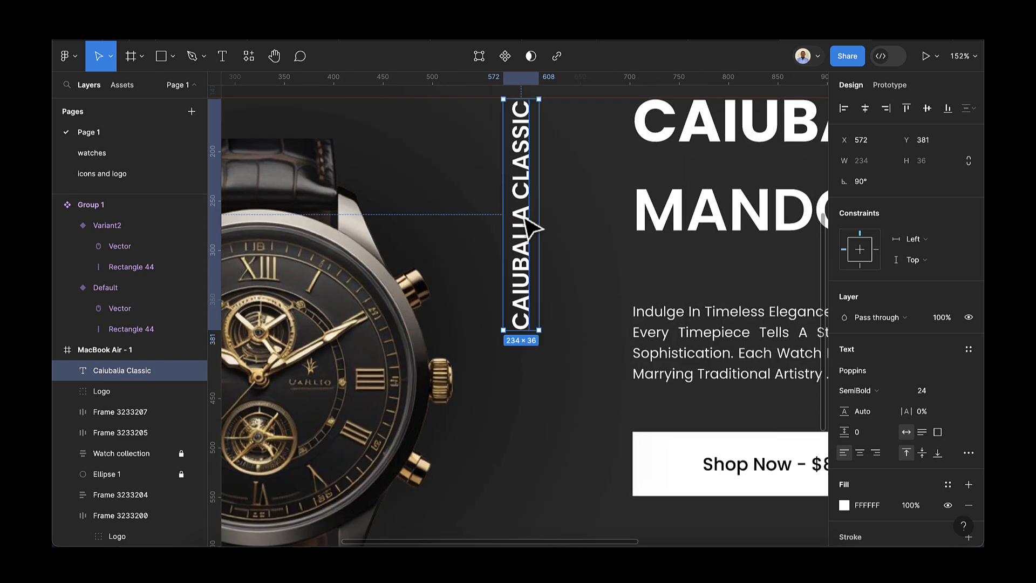
pyautogui.press('Up')
pyautogui.scroll(-8, 531, 226)
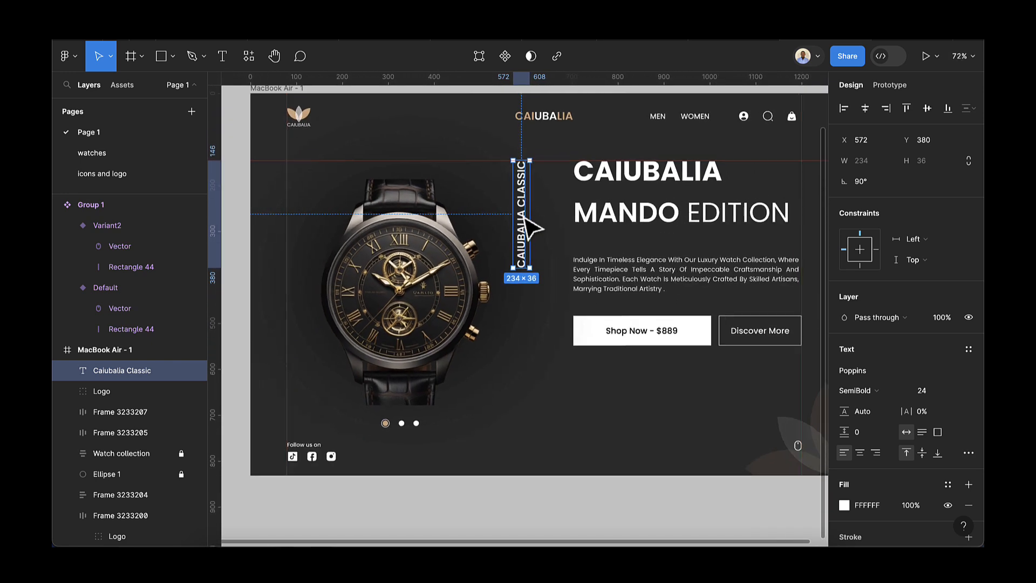
# - Draw a narrow vertical rectangle about 13 × 161 directly below the vertical Caiubalia Classic text
pyautogui.click(158, 60)
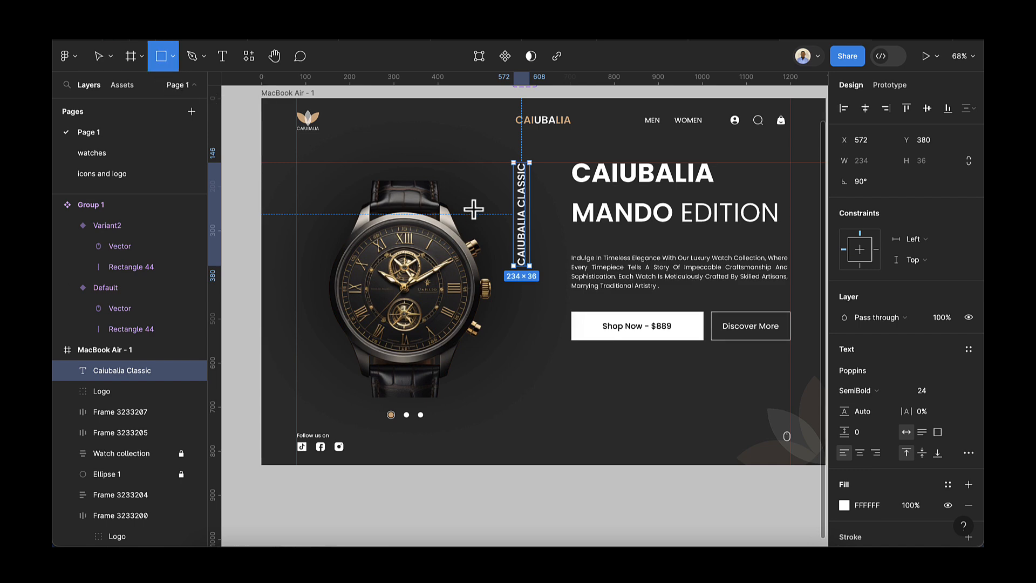
pyautogui.scroll(5, 524, 289)
pyautogui.moveTo(510, 254); pyautogui.dragTo(523, 397)
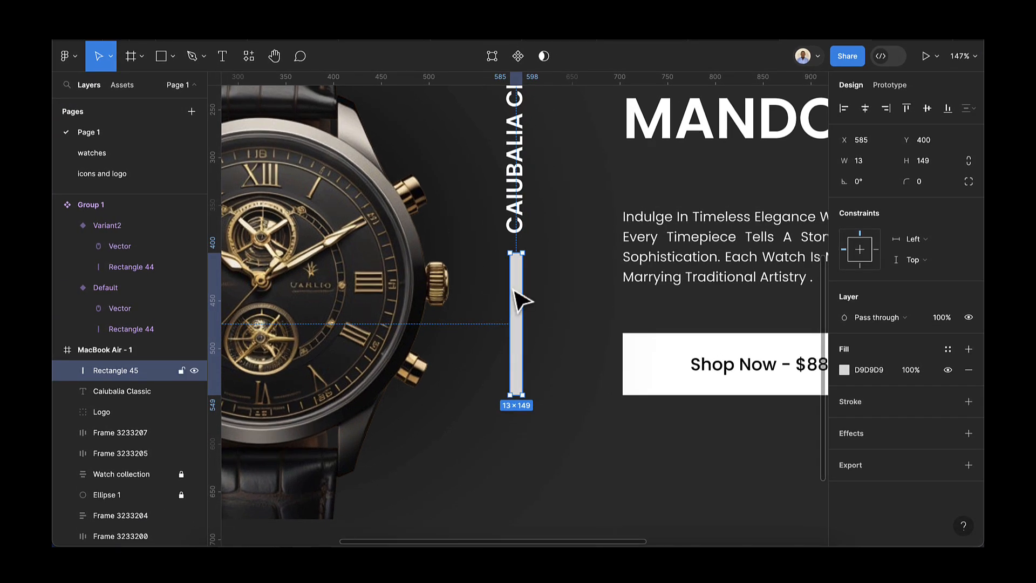
pyautogui.moveTo(514, 252); pyautogui.dragTo(514, 241)
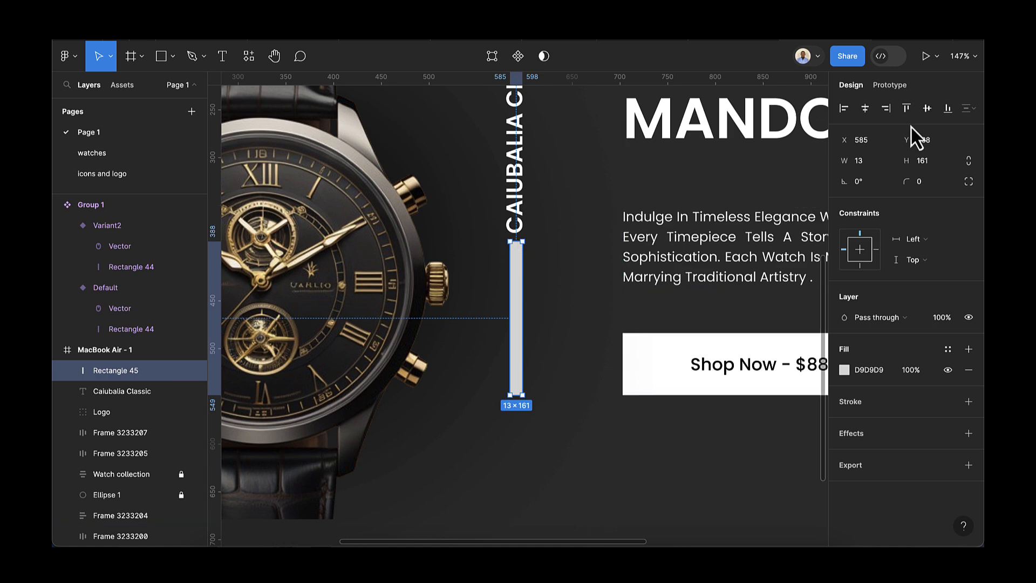
# - Set the vertical bar's width to 8 and fill it with the tan document color E3B685 at 90%
pyautogui.click(866, 164)
pyautogui.write('8')
pyautogui.press('Return')
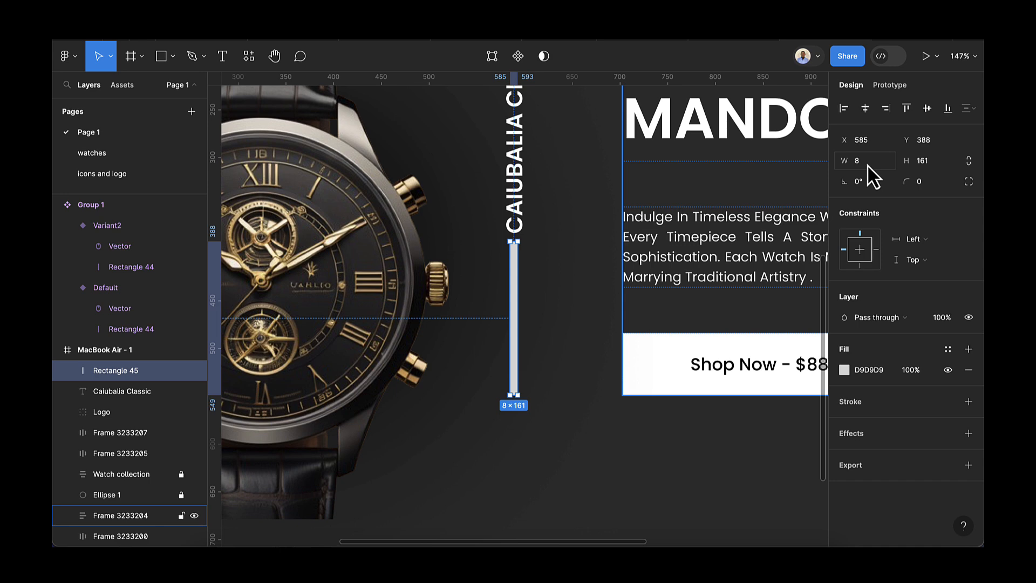
pyautogui.click(844, 370)
pyautogui.click(704, 476)
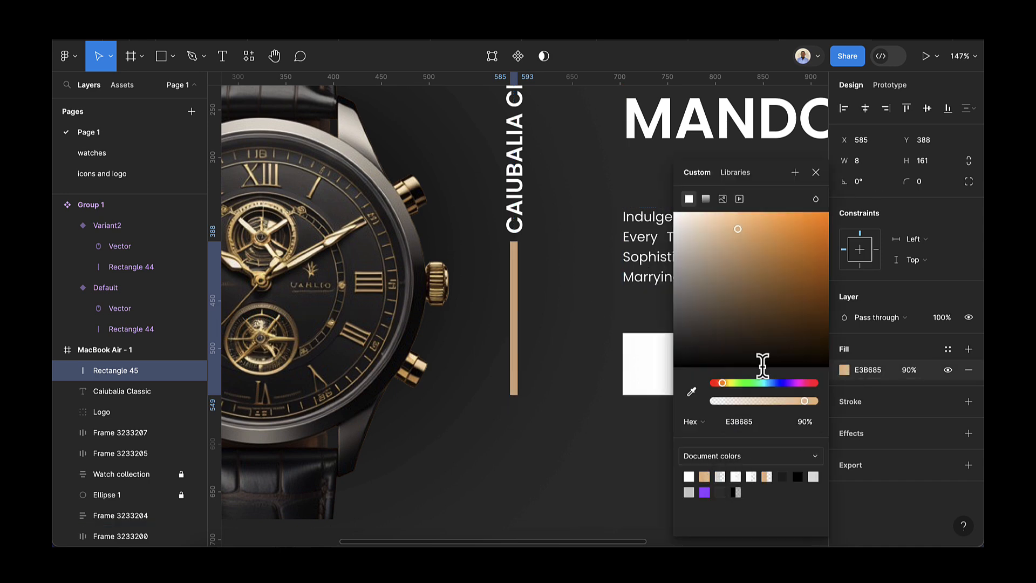
pyautogui.click(815, 172)
# - Combine the tan bar and the vertical Caiubalia Classic text in an auto layout frame
pyautogui.scroll(-5, 663, 268)
pyautogui.scroll(2, 659, 270)
pyautogui.keyDown('shift'); pyautogui.click(587, 267); pyautogui.keyUp('shift')
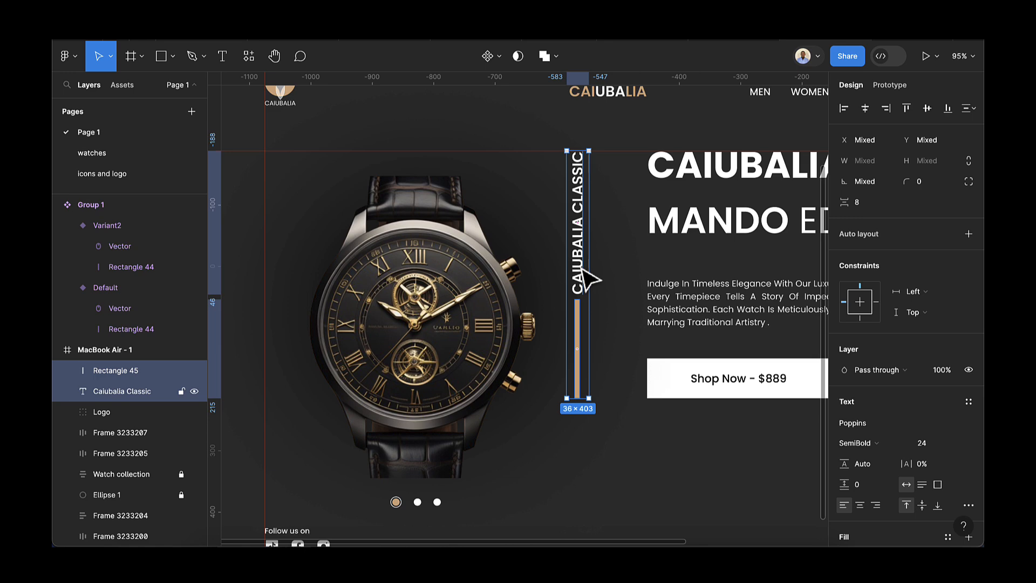
pyautogui.hotkey('shift', 'a')
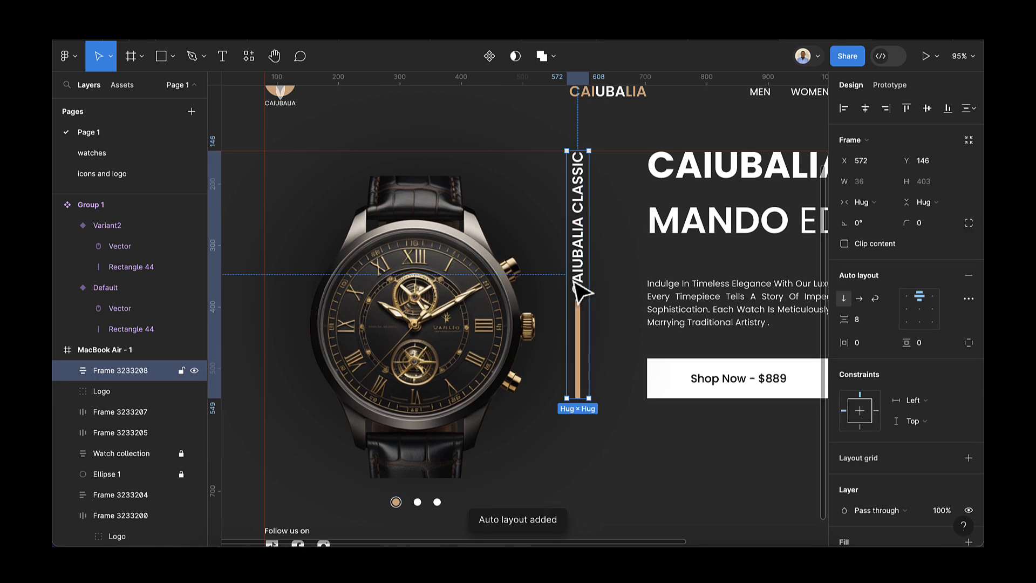
# - Set the width of the tan bar inside the auto layout frame to 10
pyautogui.click(583, 340)
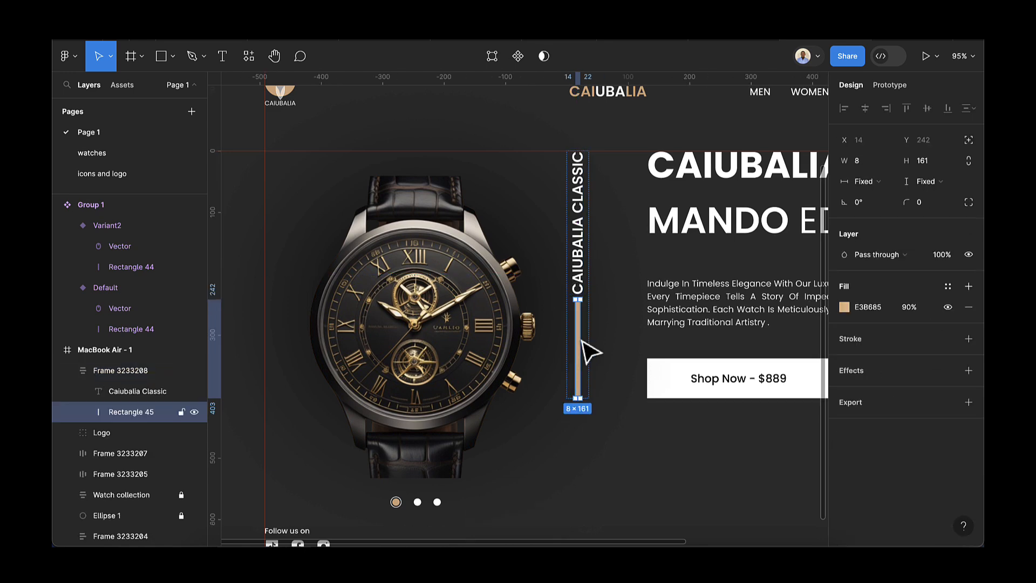
pyautogui.click(866, 161)
pyautogui.write('10')
pyautogui.press('Return')
pyautogui.scroll(-3, 647, 249)
pyautogui.scroll(-1, 647, 248)
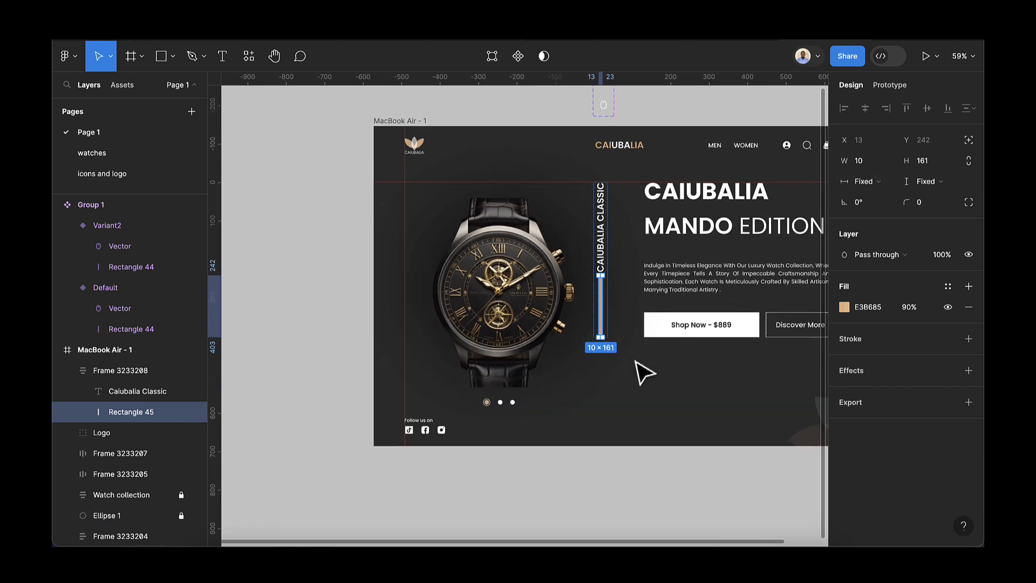
# - Center the frame holding the vertical text and bar horizontally on the MacBook Air page, and deselect it
pyautogui.click(636, 363)
pyautogui.click(613, 300)
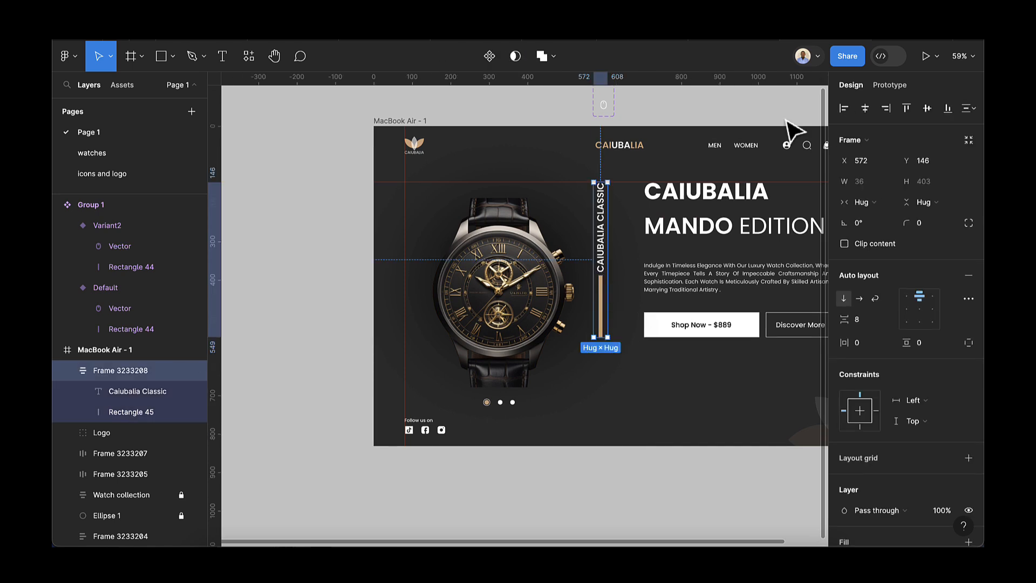
pyautogui.click(865, 106)
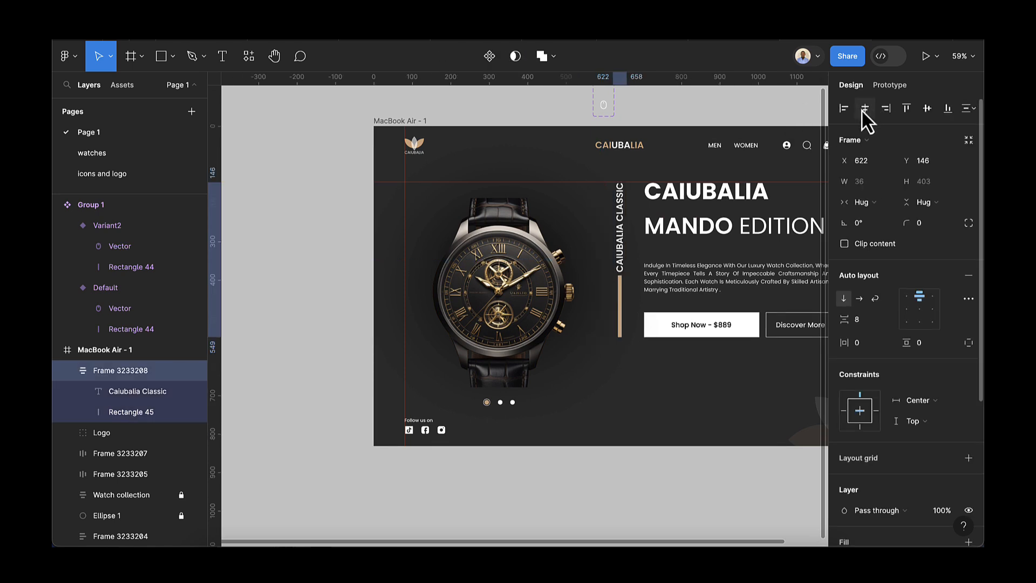
pyautogui.hscroll(3, 699, 254)
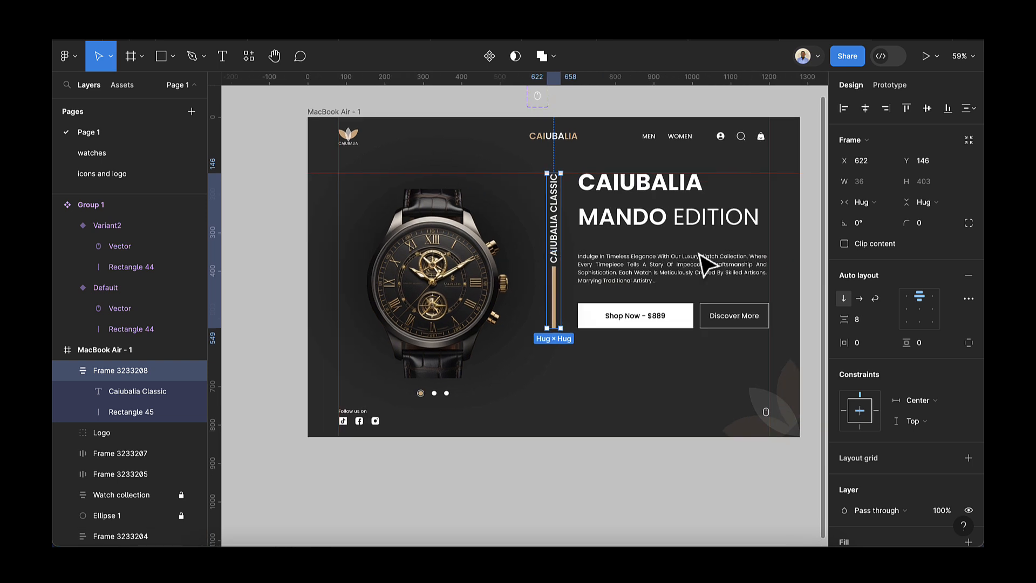
pyautogui.click(563, 388)
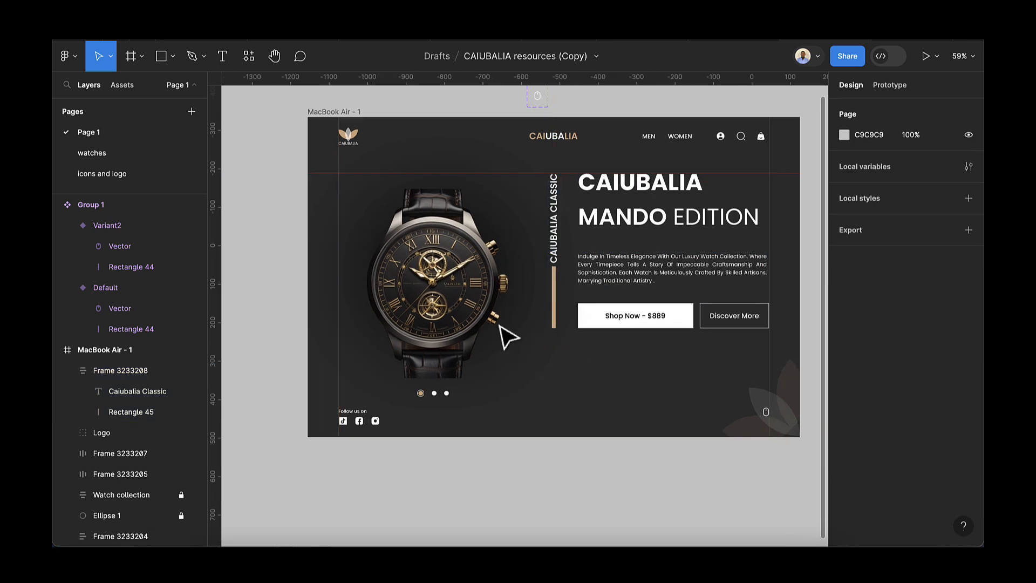
# - Draw a Pen leader line from the watch's lower side knob diagonally to about X 634.5, Y 664, continuing horizontally to about X 757.5
pyautogui.click(192, 58)
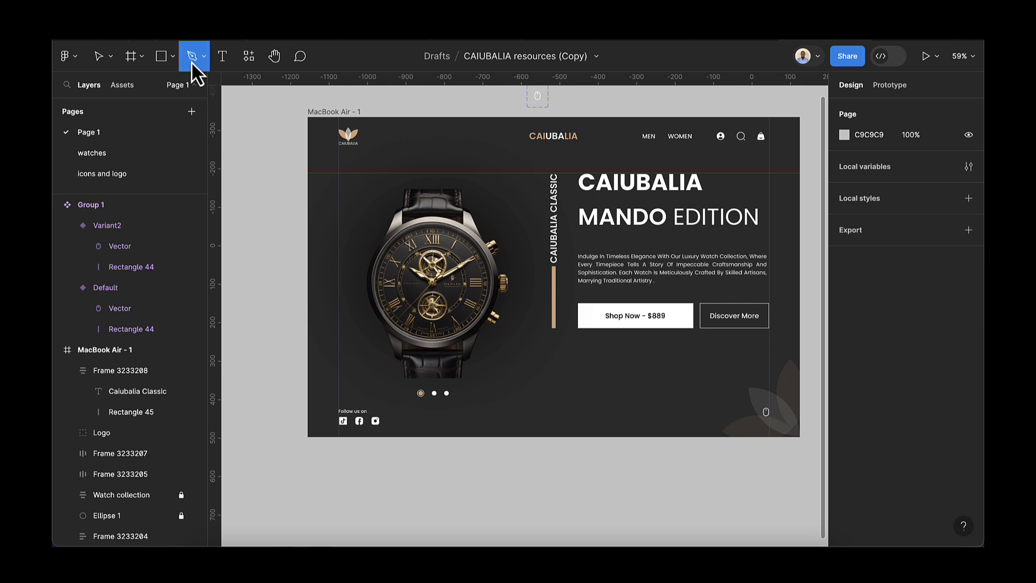
pyautogui.click(501, 321)
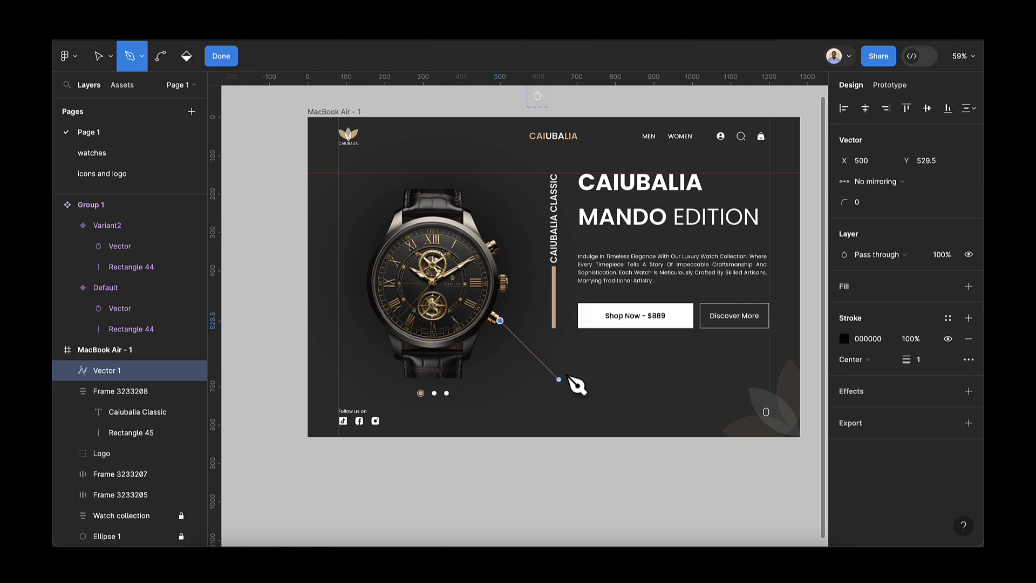
pyautogui.click(551, 372)
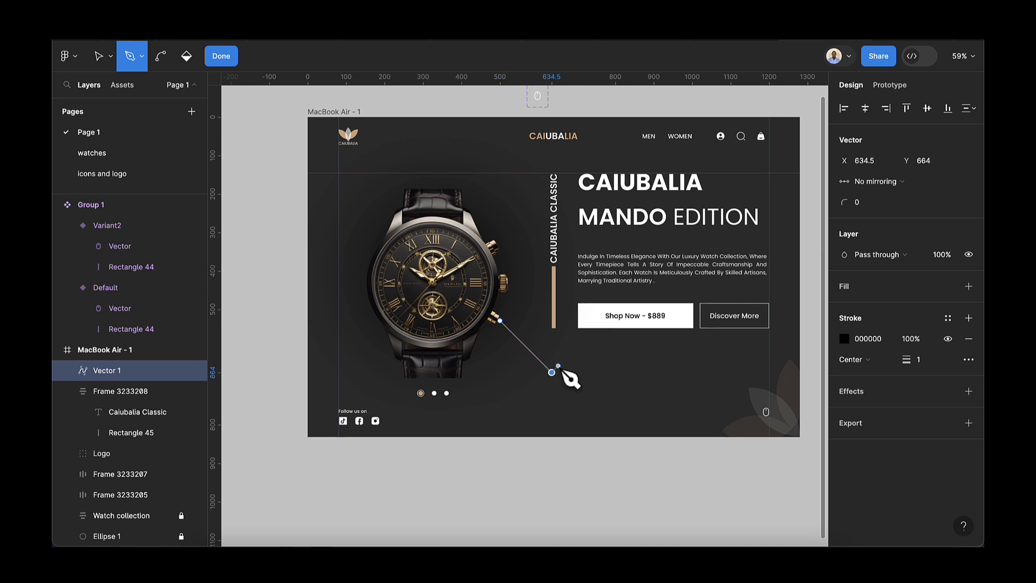
pyautogui.click(599, 372)
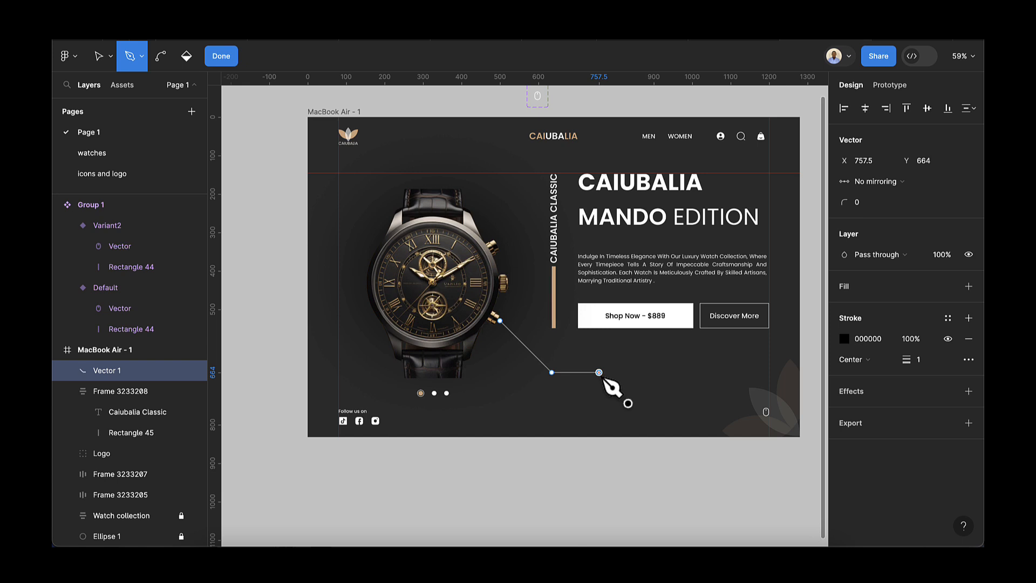
pyautogui.click(221, 56)
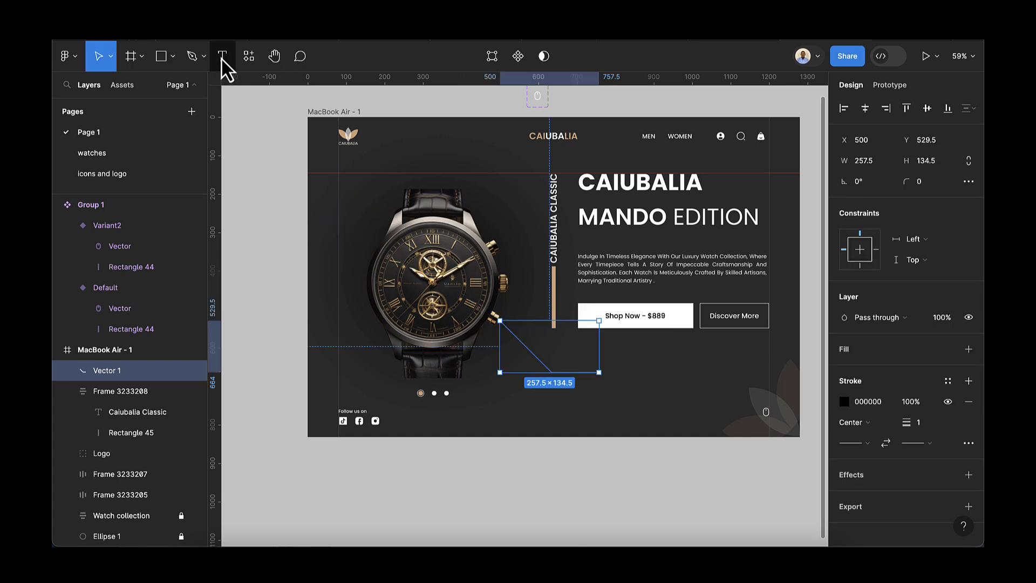
# - Set the leader line's stroke to the tan document color E3B685 at 90%
pyautogui.click(845, 405)
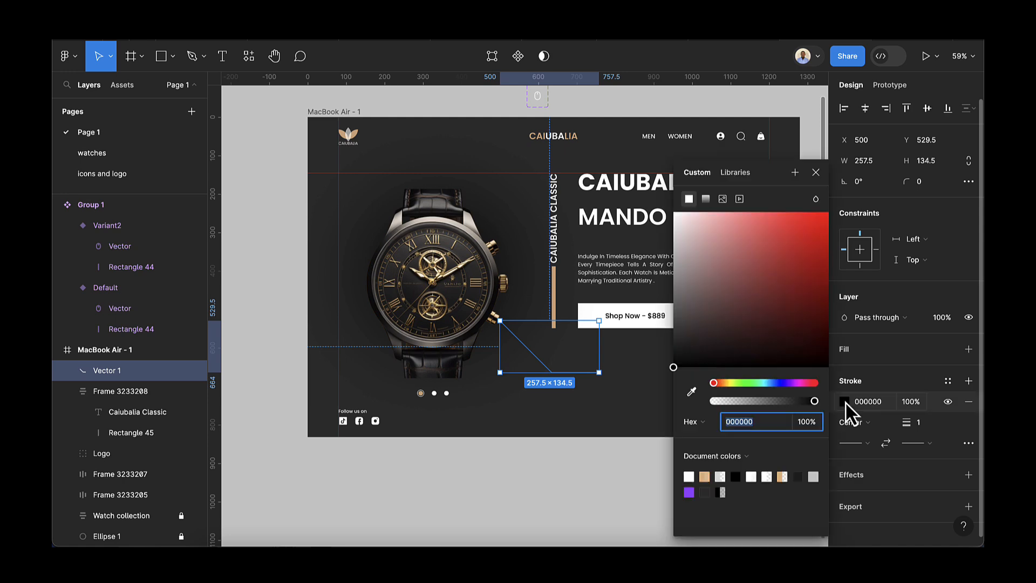
pyautogui.click(704, 476)
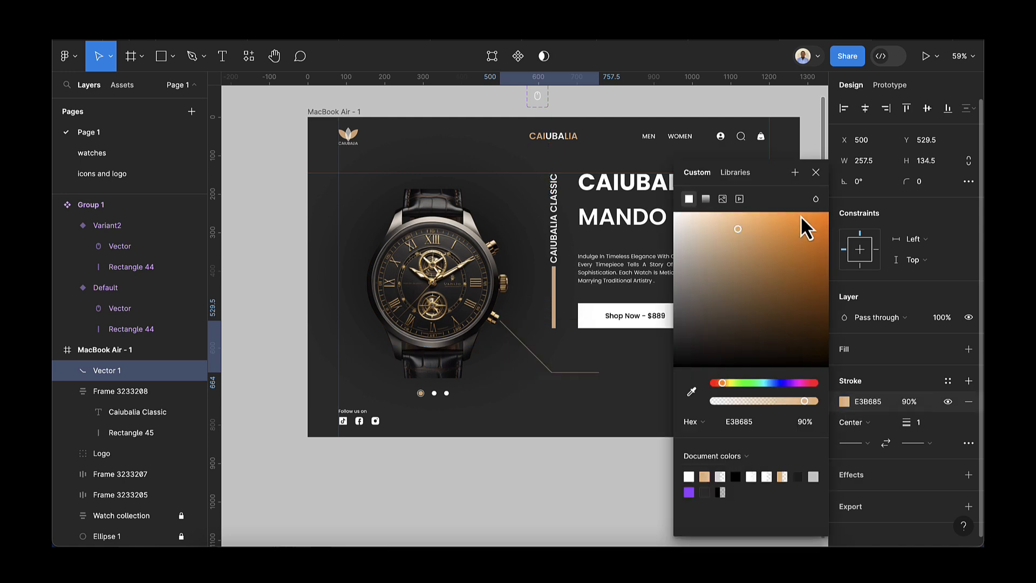
pyautogui.click(815, 172)
# - Add the text label Crown near the horizontal end of the leader line
pyautogui.scroll(5, 593, 385)
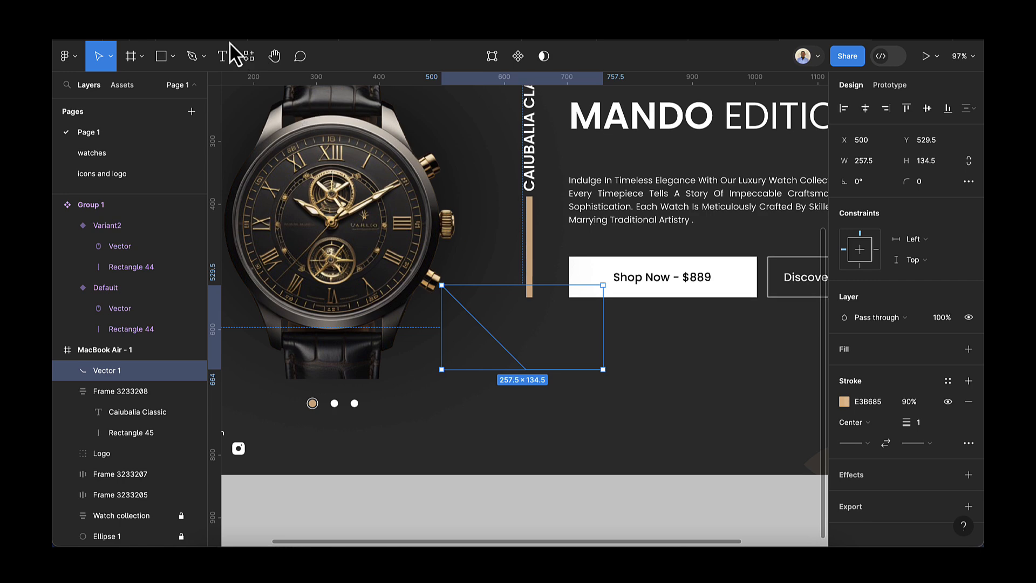
pyautogui.click(221, 56)
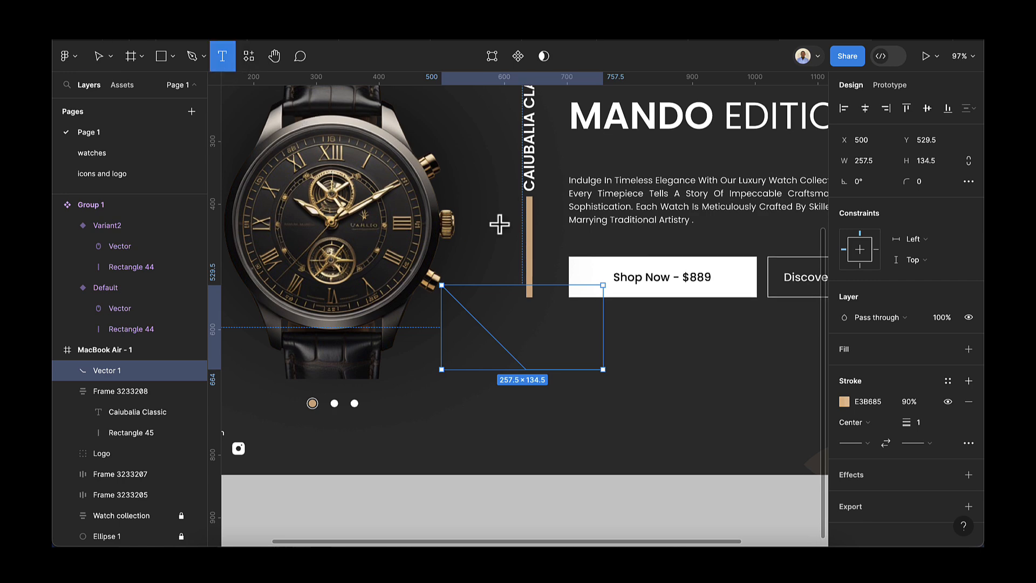
pyautogui.click(615, 371)
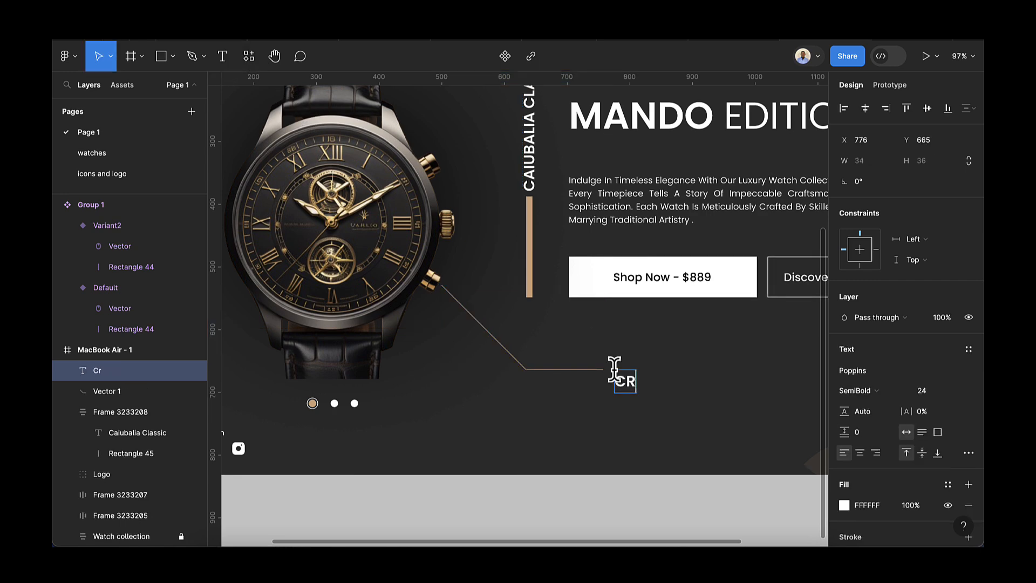
pyautogui.click(627, 416)
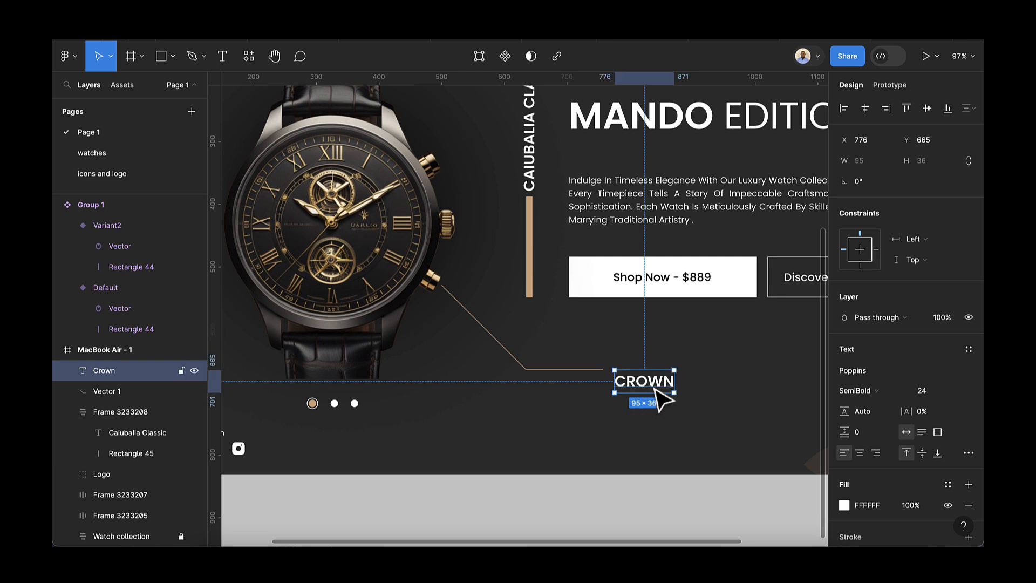
# - Move the Crown label to the leader line's end, set its font size to 16, and center it on the line
pyautogui.moveTo(655, 382); pyautogui.dragTo(650, 373)
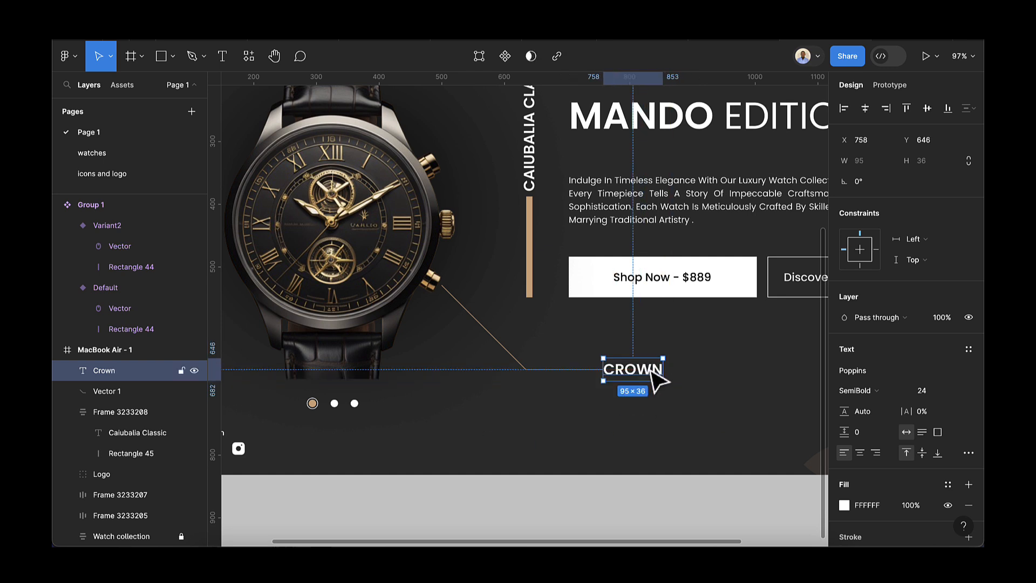
pyautogui.click(939, 394)
pyautogui.write('16')
pyautogui.press('Return')
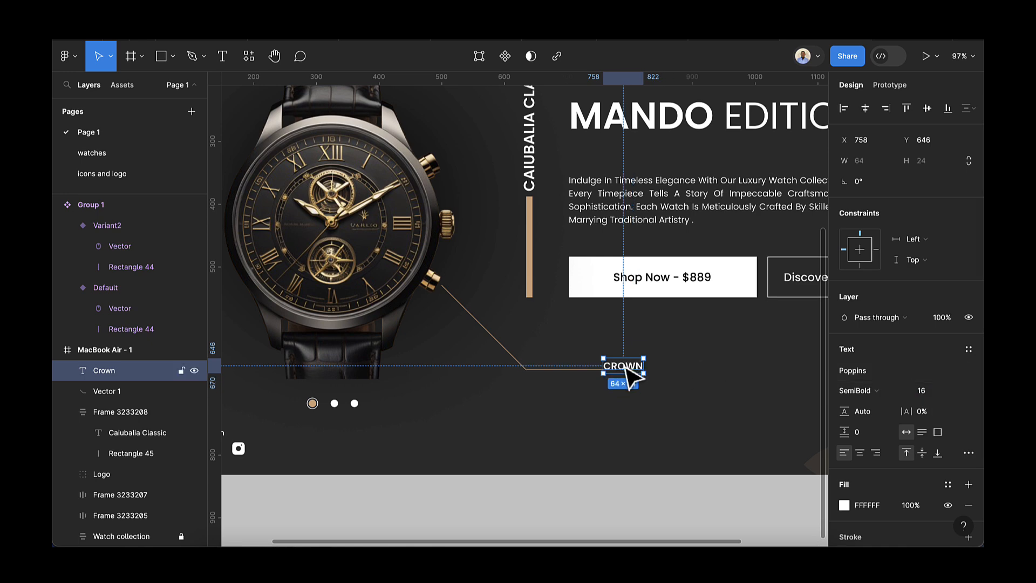
pyautogui.moveTo(627, 369); pyautogui.dragTo(628, 371)
# - Group the Crown label with its leader line, name the group crown, and deselect it
pyautogui.keyDown('shift'); pyautogui.click(552, 370); pyautogui.keyUp('shift')
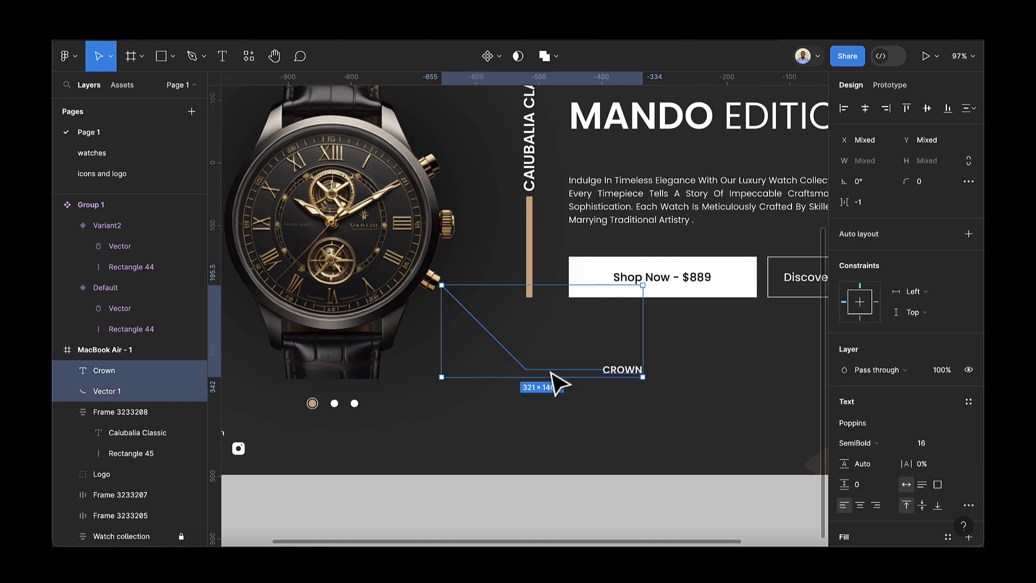
pyautogui.hotkey('ctrl', 'g')
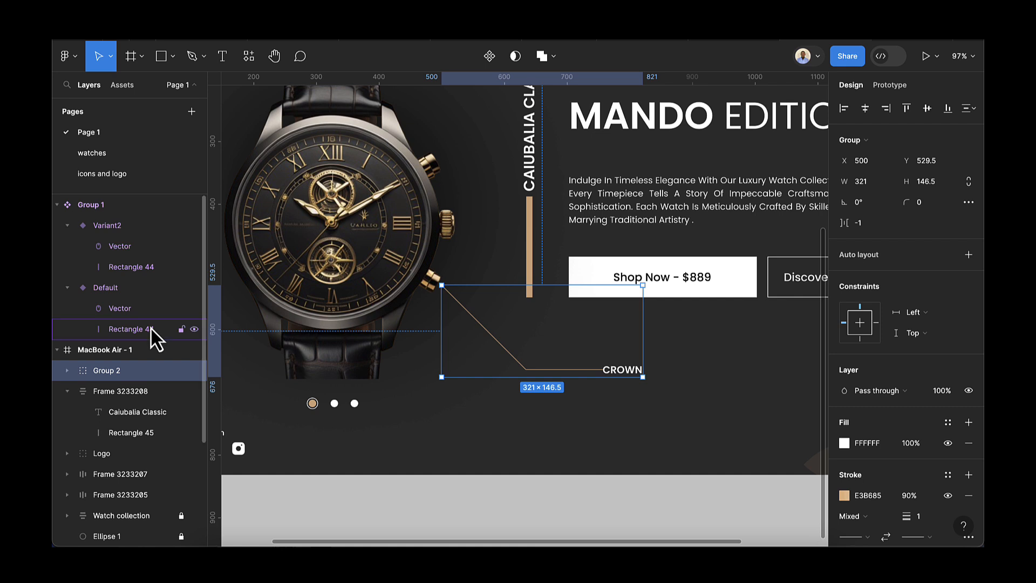
pyautogui.doubleClick(125, 377)
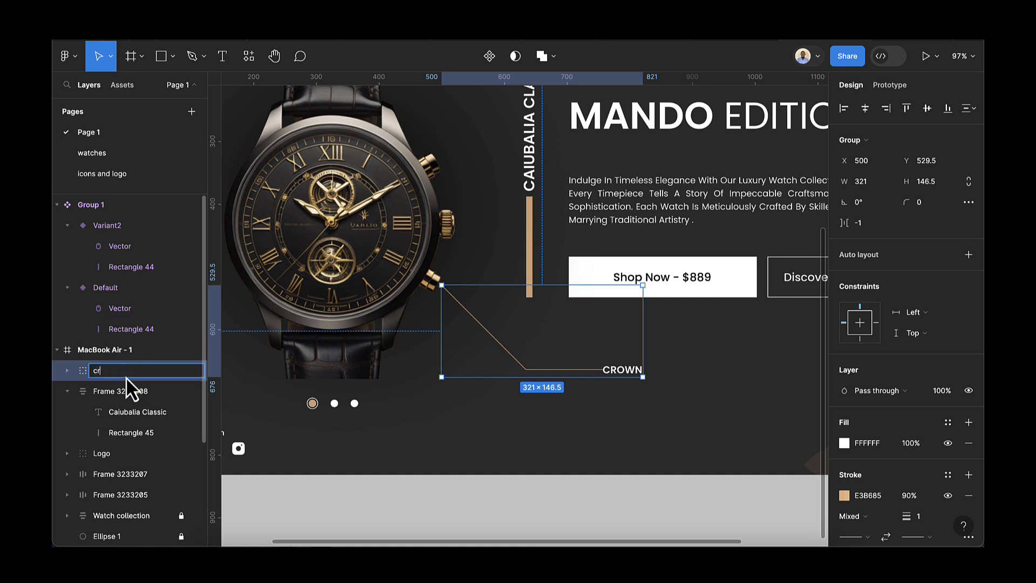
pyautogui.write('crown')
pyautogui.press('Return')
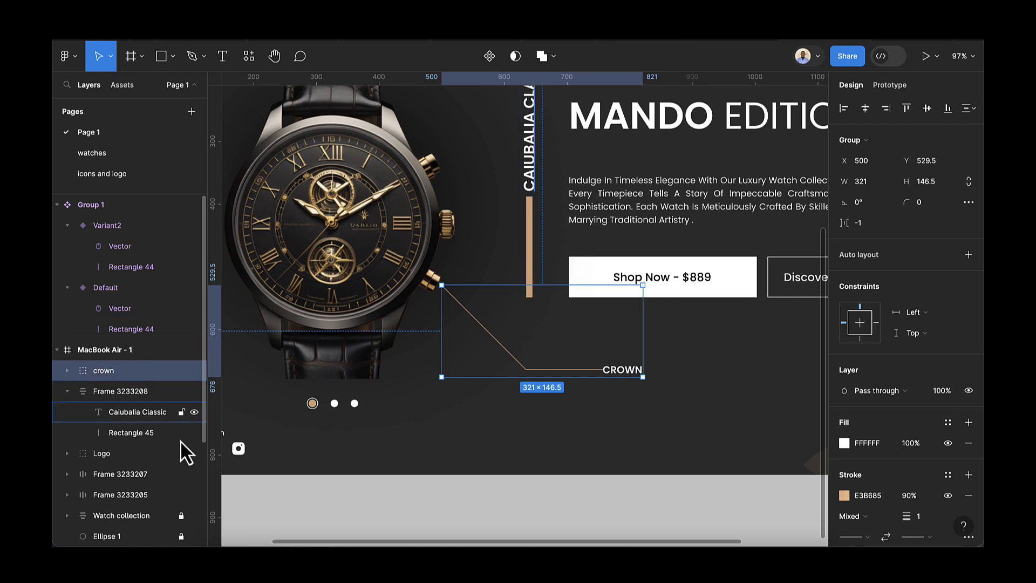
pyautogui.click(415, 430)
# - Draw a straight vertical Pen line about 93.5 long downward from the lower right corner of the watch strap
pyautogui.scroll(-2, 416, 430)
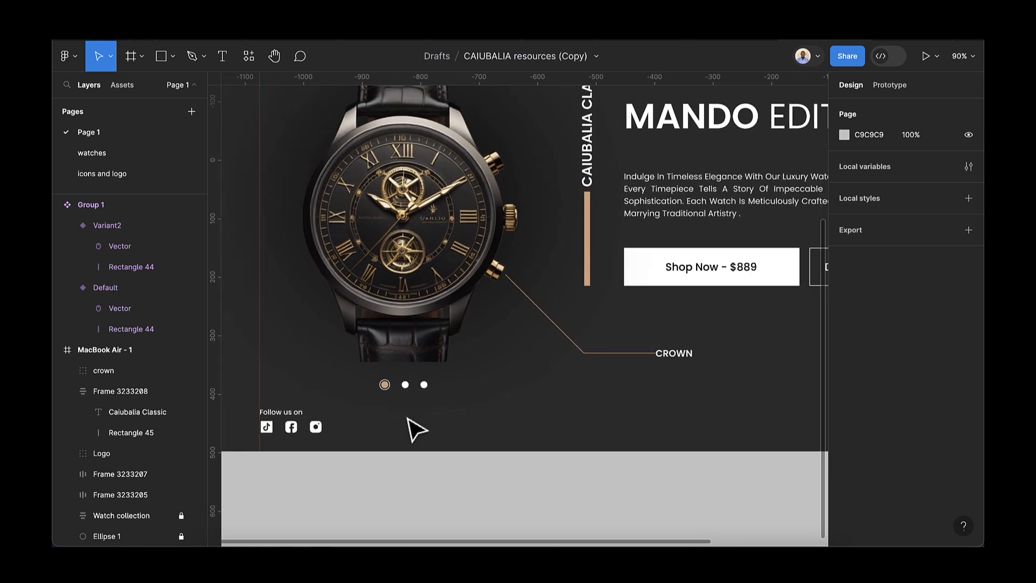
pyautogui.click(192, 56)
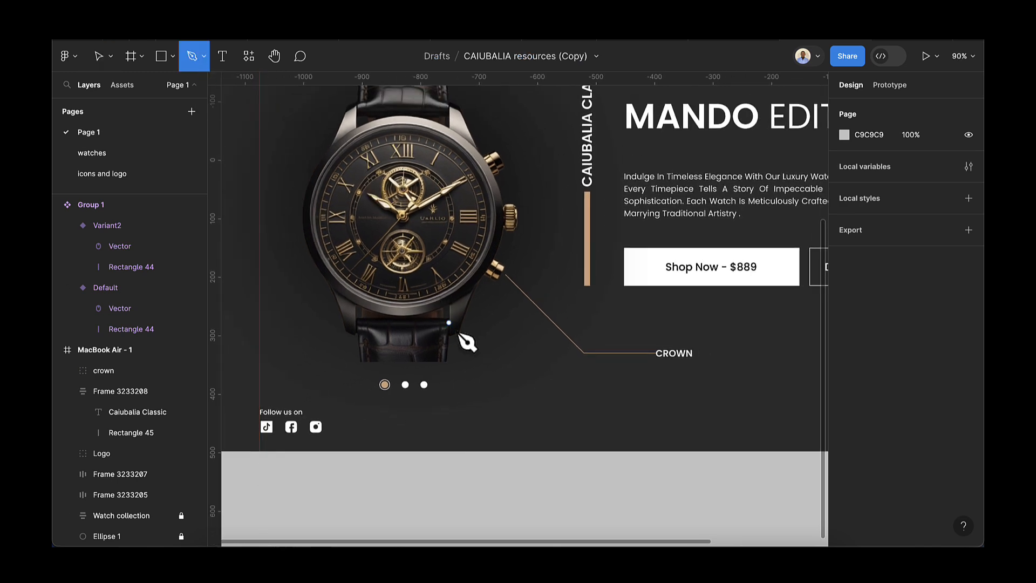
pyautogui.scroll(5, 441, 363)
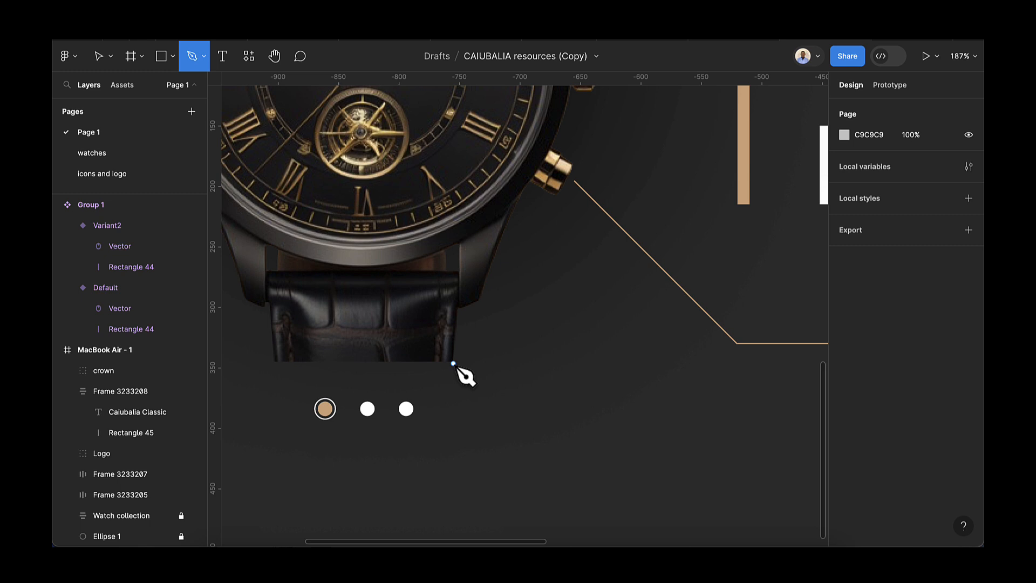
pyautogui.click(453, 363)
pyautogui.click(453, 422)
pyautogui.keyDown('shift'); pyautogui.click(452, 476); pyautogui.keyUp('shift')
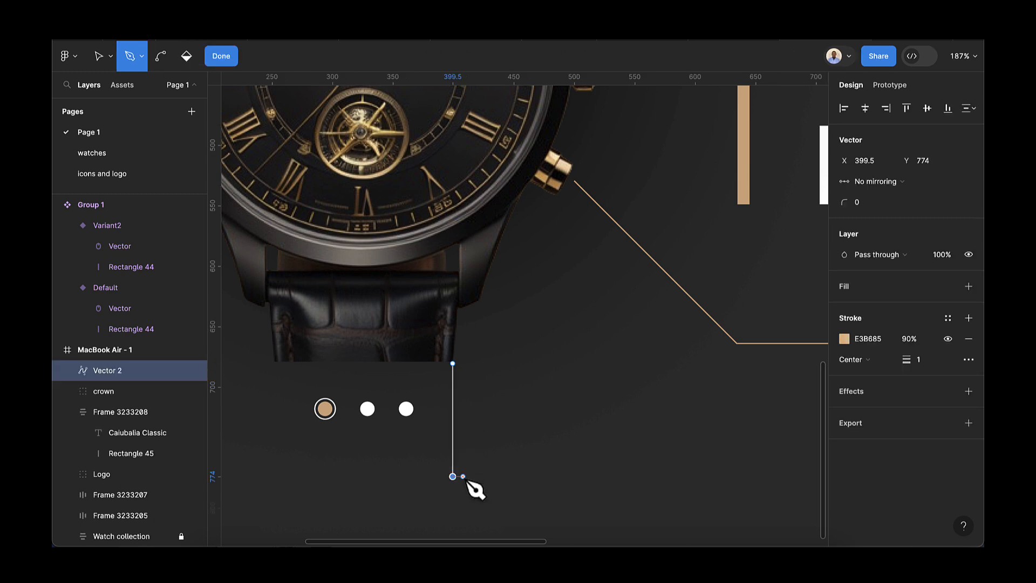
pyautogui.click(218, 56)
pyautogui.scroll(-5, 513, 371)
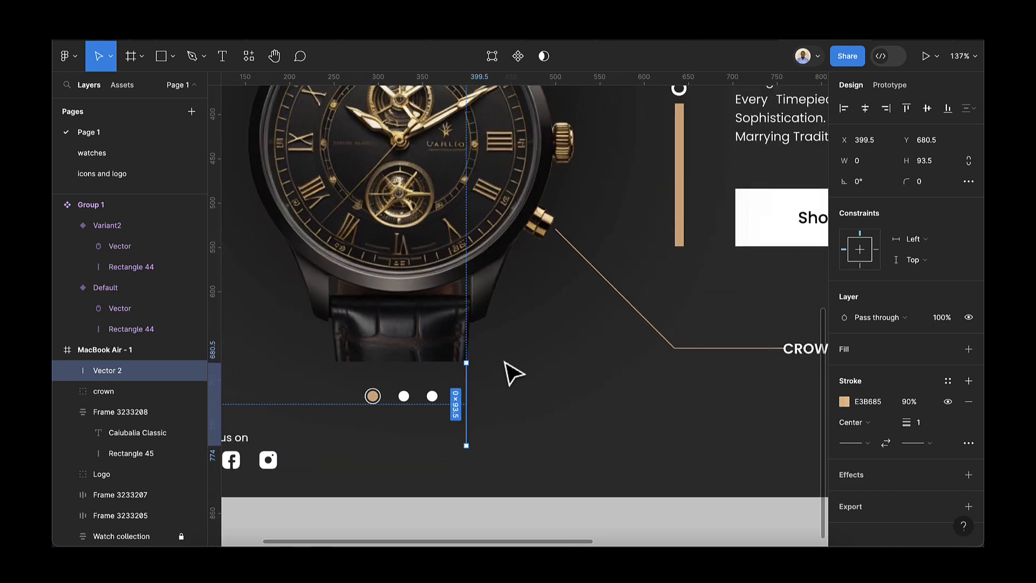
# - Add the text label Calfskin just below the lower end of the vertical leader line at the strap
pyautogui.scroll(-3, 513, 371)
pyautogui.click(222, 57)
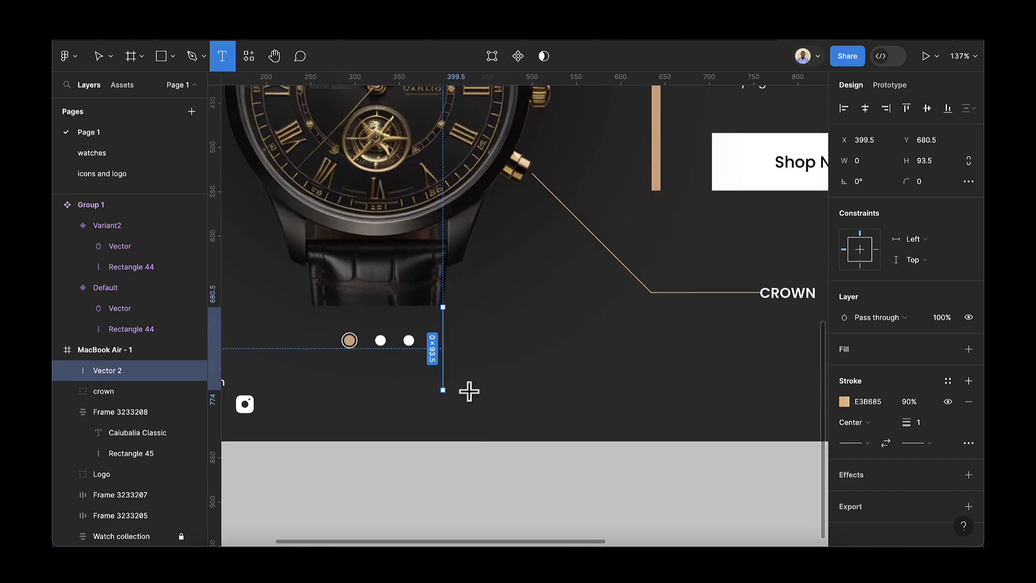
pyautogui.click(436, 402)
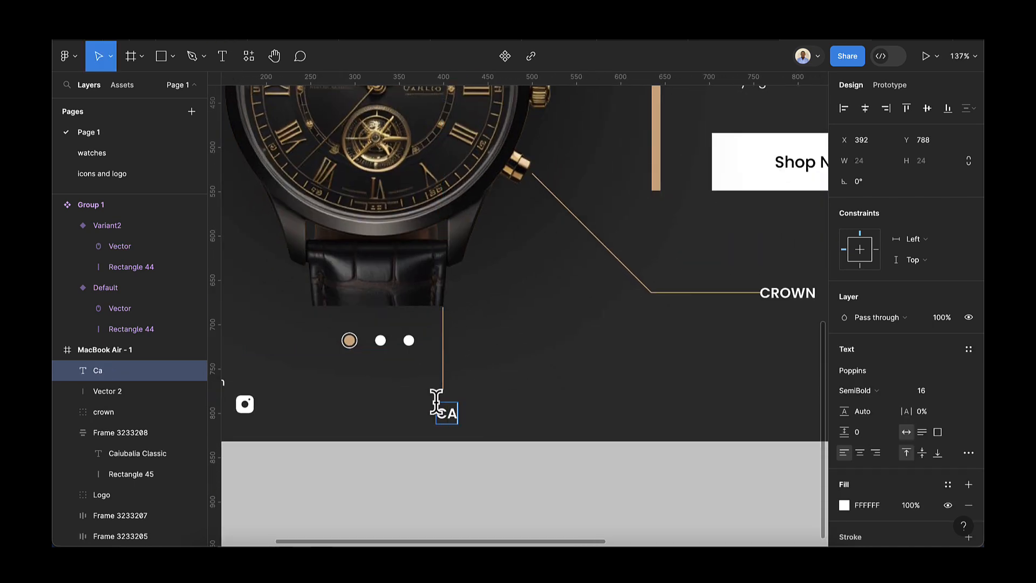
pyautogui.press('Escape')
# - Center the Calfskin label horizontally under its vertical leader line and group the two together
pyautogui.moveTo(481, 430); pyautogui.dragTo(451, 410)
pyautogui.keyDown('shift'); pyautogui.click(444, 371); pyautogui.keyUp('shift')
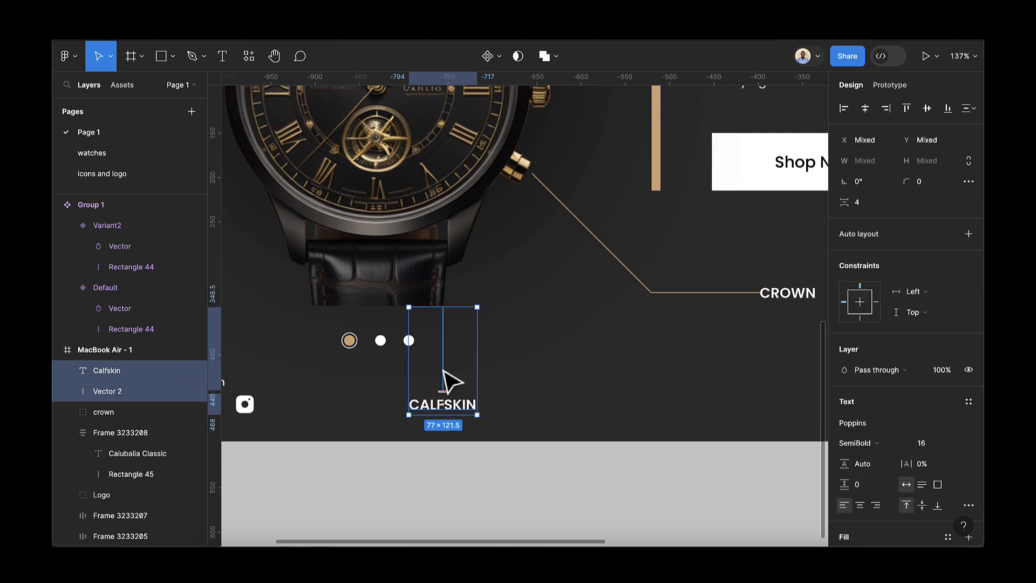
pyautogui.click(865, 115)
pyautogui.hotkey('ctrl', 'g')
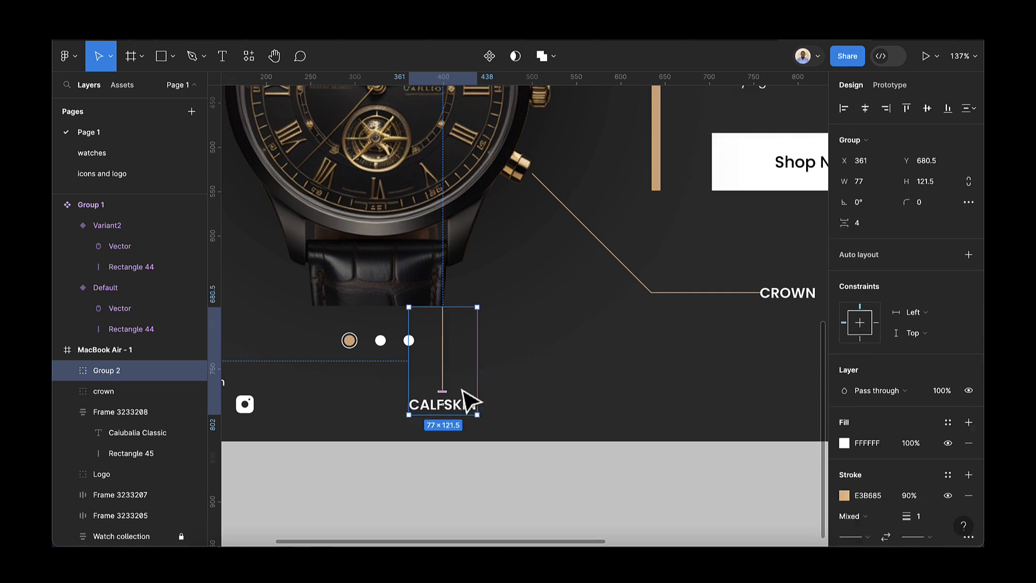
# - Nudge the Calfskin label inside its group up to Y 769, right against the leader line's end, and deselect it
pyautogui.doubleClick(443, 410)
pyautogui.scroll(5, 442, 413)
pyautogui.press('Up')
pyautogui.press('Up')
pyautogui.press('Up')
pyautogui.press('Up')
pyautogui.press('Up')
pyautogui.press('Up')
pyautogui.press('Up')
pyautogui.press('Up')
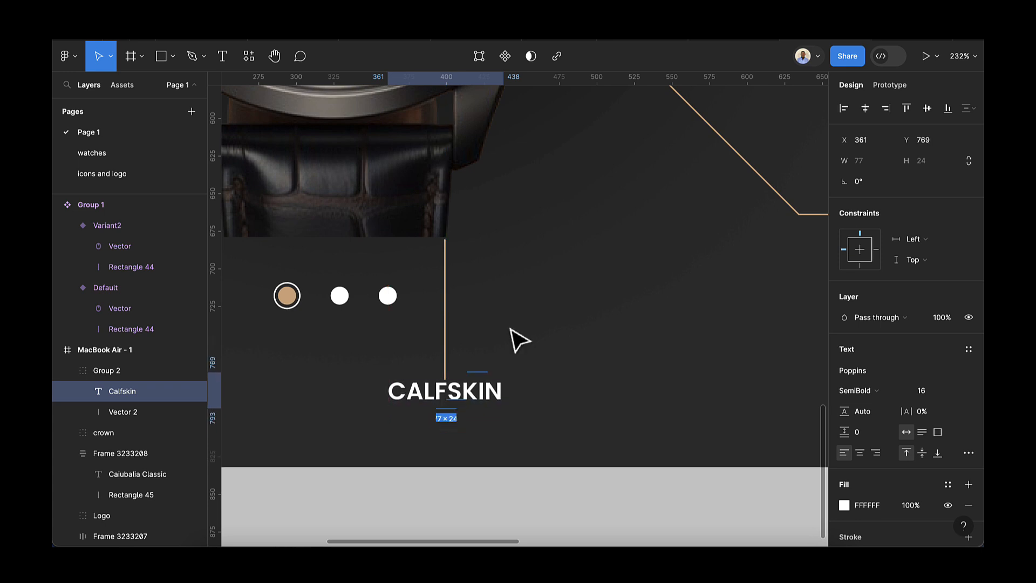
pyautogui.click(555, 313)
# - Rename the group containing the Calfskin label and its leader line as skin
pyautogui.click(462, 393)
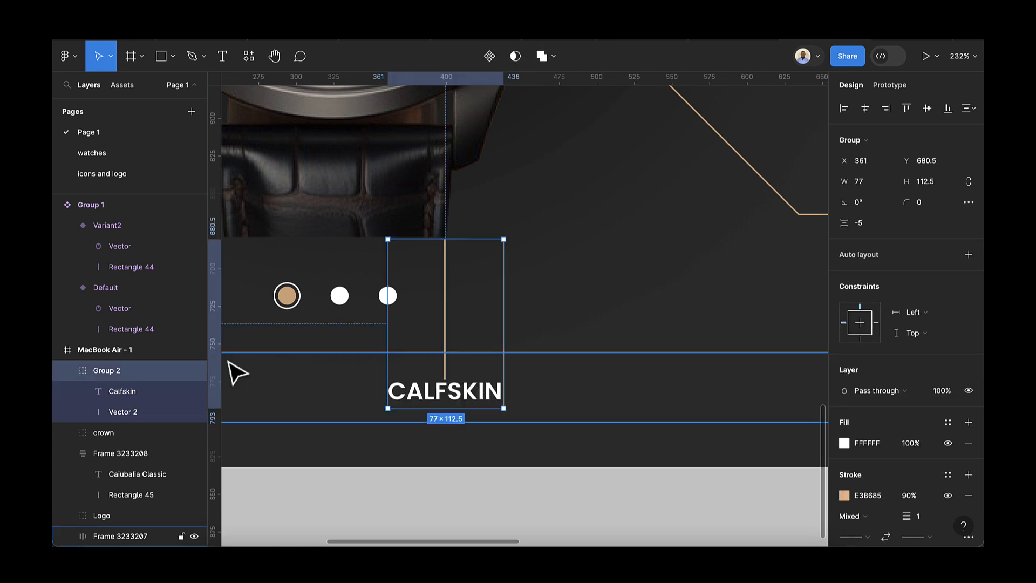
pyautogui.doubleClick(115, 374)
pyautogui.press('BackSpace')
pyautogui.write('skin')
pyautogui.press('Return')
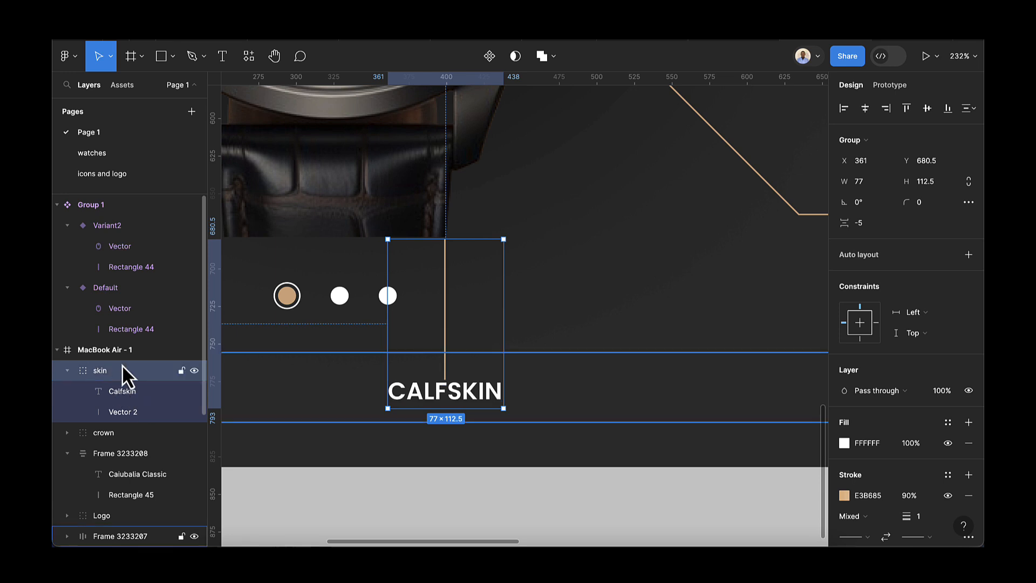
pyautogui.click(545, 237)
# - Nudge the skin group up to Y 679.5 so its line meets the strap's lower edge, and deselect it
pyautogui.scroll(5, 473, 251)
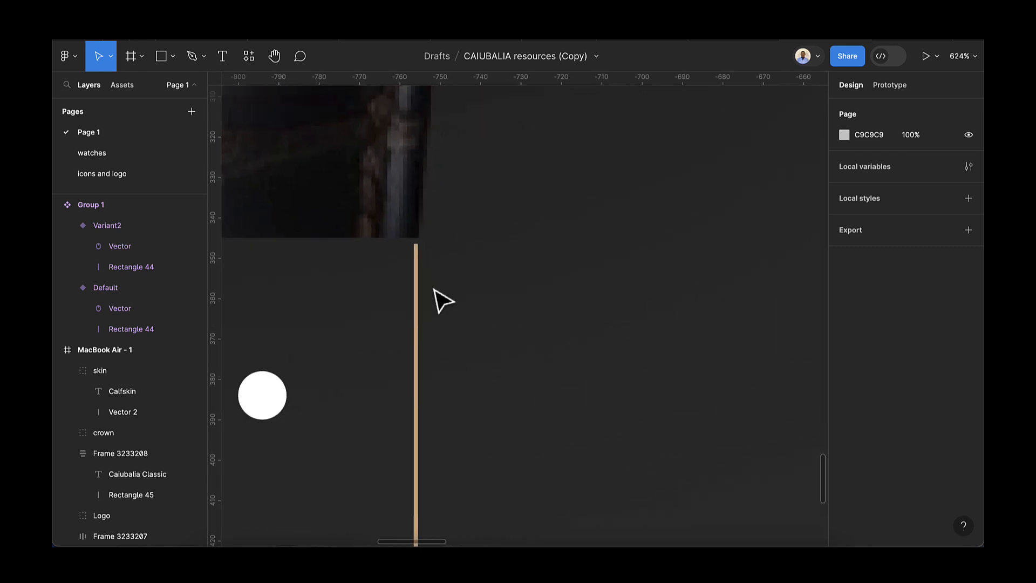
pyautogui.click(416, 310)
pyautogui.press('Up')
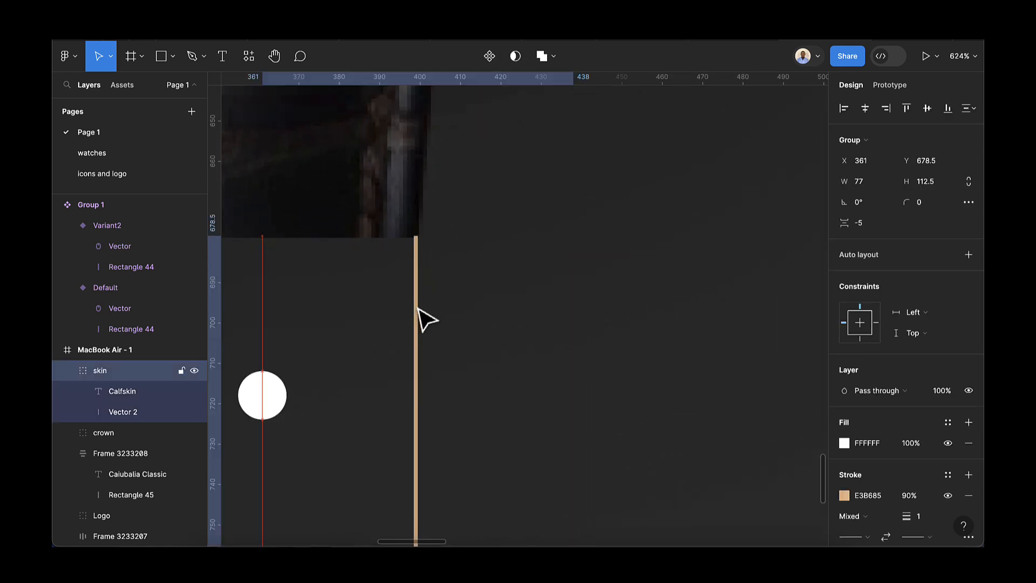
pyautogui.scroll(-15, 418, 309)
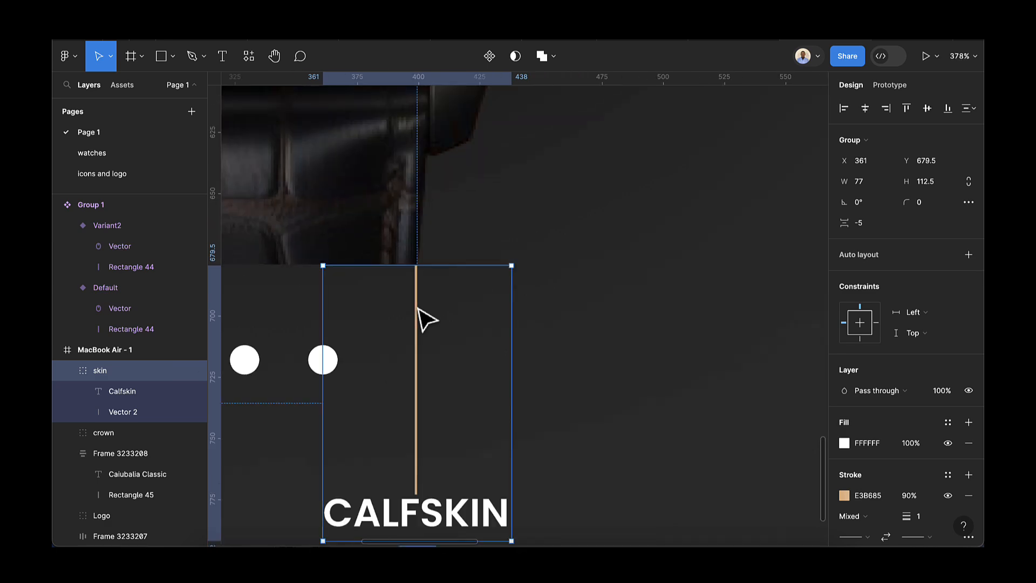
pyautogui.scroll(2, 417, 308)
pyautogui.hscroll(-1, 417, 308)
pyautogui.scroll(-1, 417, 309)
pyautogui.click(620, 329)
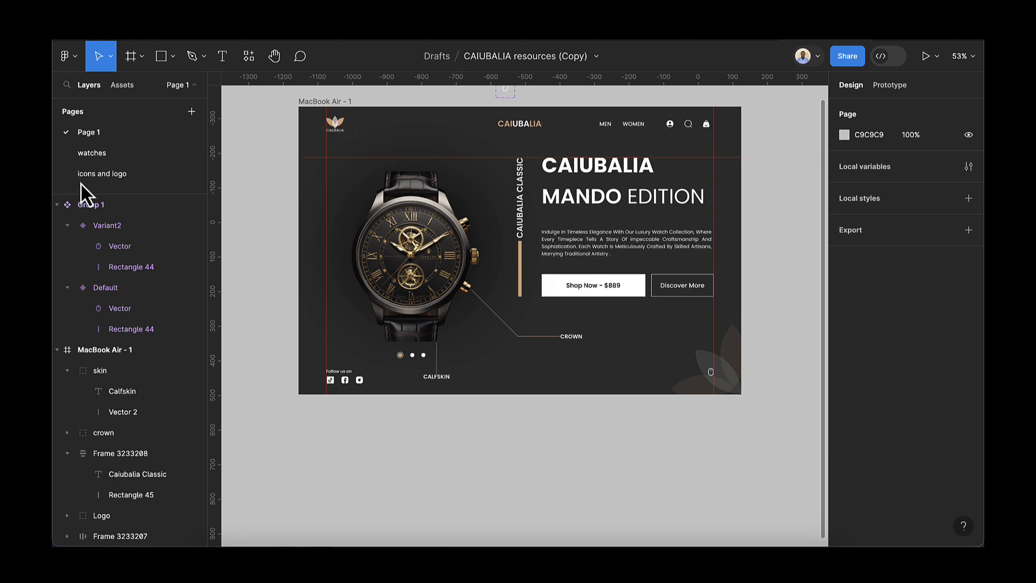
# - Select and copy all three watch images on the watches page
pyautogui.click(135, 174)
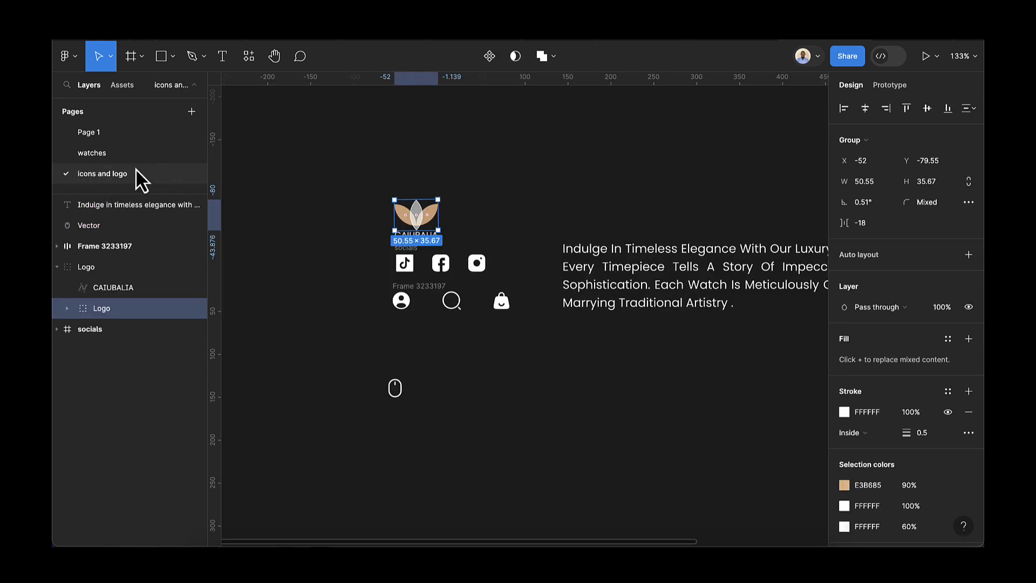
pyautogui.click(118, 154)
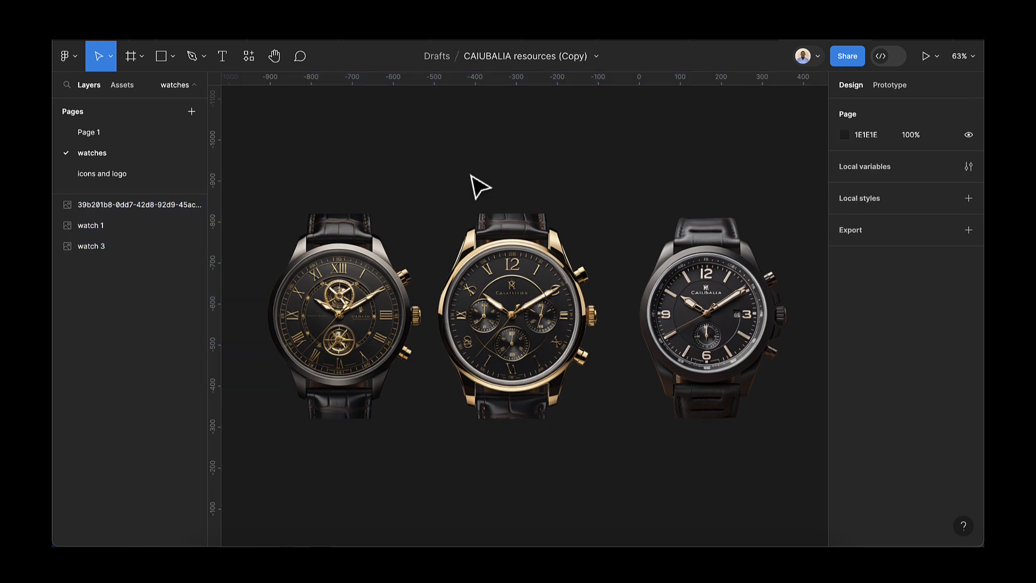
pyautogui.click(345, 255)
pyautogui.keyDown('shift'); pyautogui.click(568, 251); pyautogui.keyUp('shift')
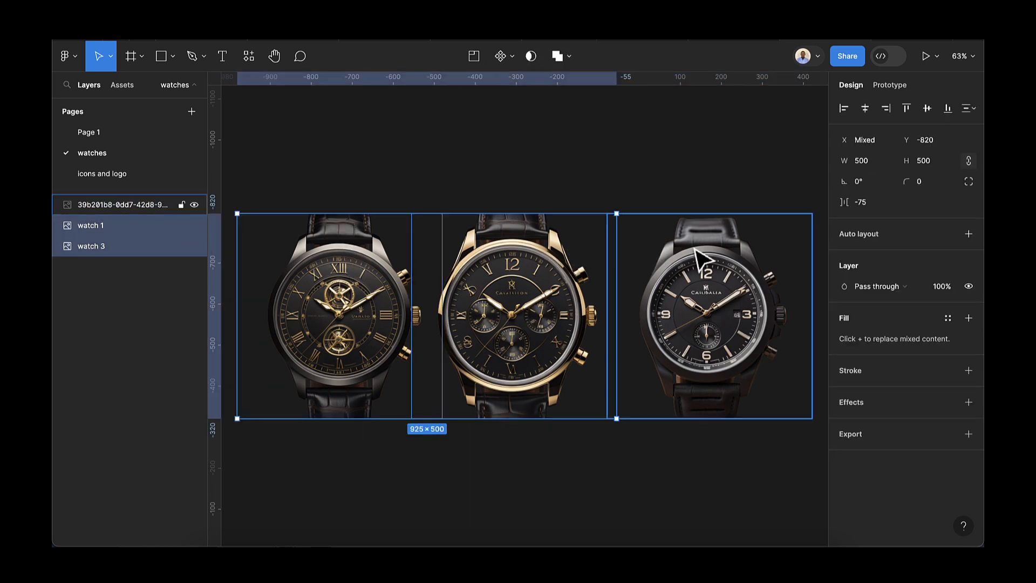
pyautogui.keyDown('shift'); pyautogui.click(702, 260); pyautogui.keyUp('shift')
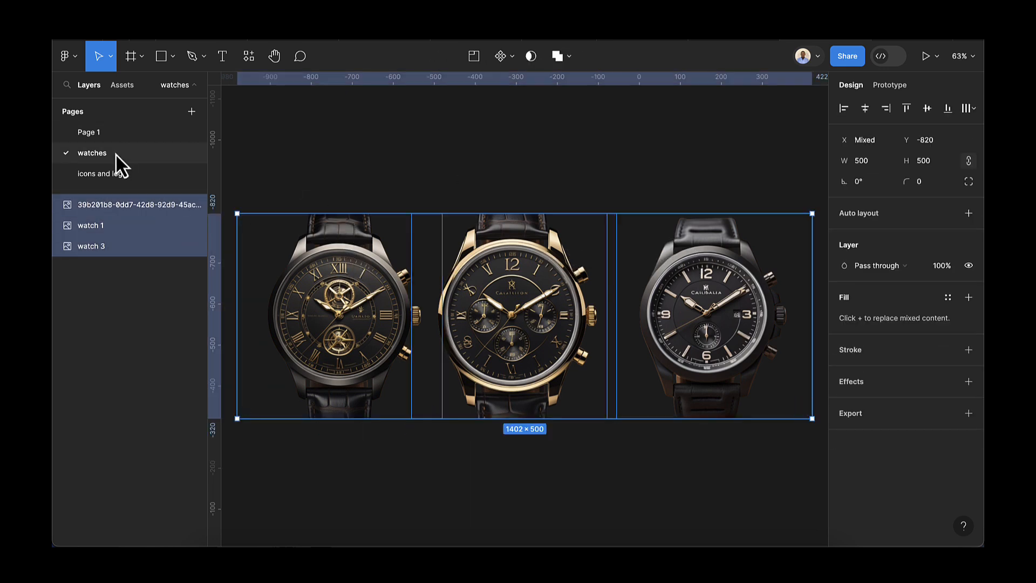
# - Return to Page 1 and paste the three copied watch images there
pyautogui.click(92, 140)
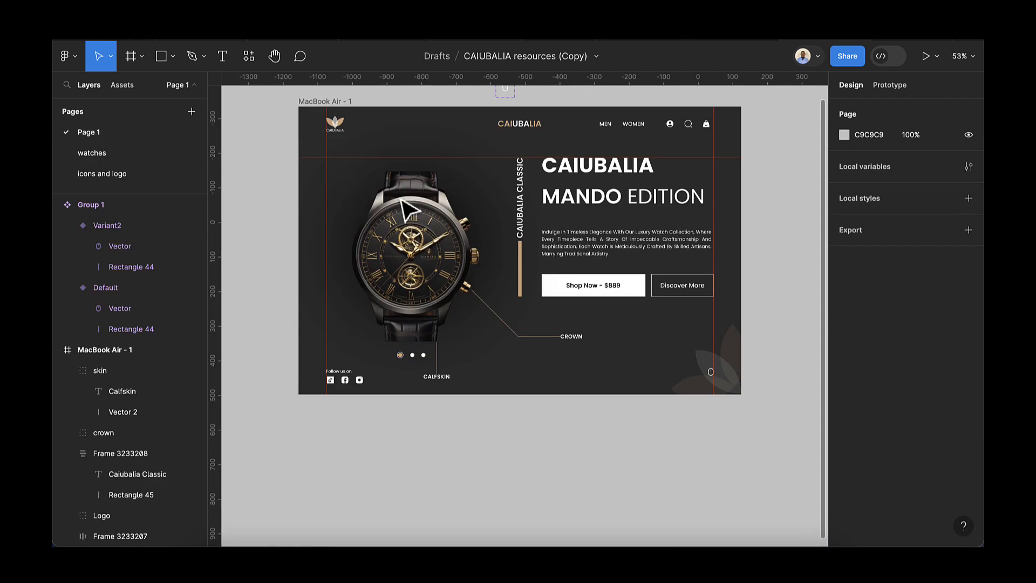
pyautogui.scroll(-1, 402, 201)
pyautogui.hscroll(-1, 402, 201)
pyautogui.scroll(2, 402, 201)
pyautogui.scroll(1, 401, 201)
pyautogui.hscroll(-1, 401, 200)
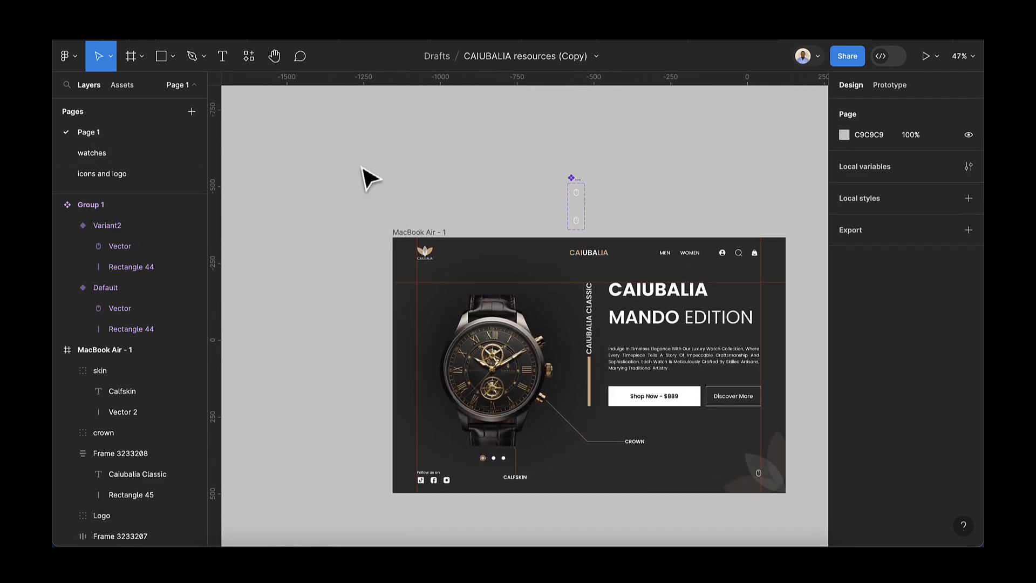
pyautogui.hotkey('ctrl', 'v')
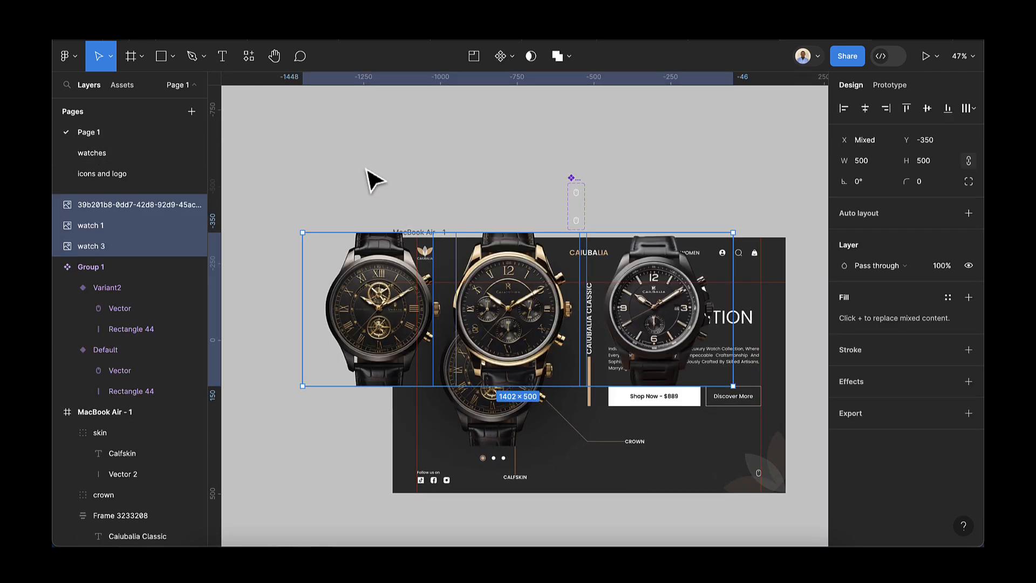
# - Move the three pasted watch images together onto the empty canvas above the MacBook Air - 1 frame
pyautogui.click(507, 275)
pyautogui.keyDown('shift'); pyautogui.click(407, 296); pyautogui.keyUp('shift')
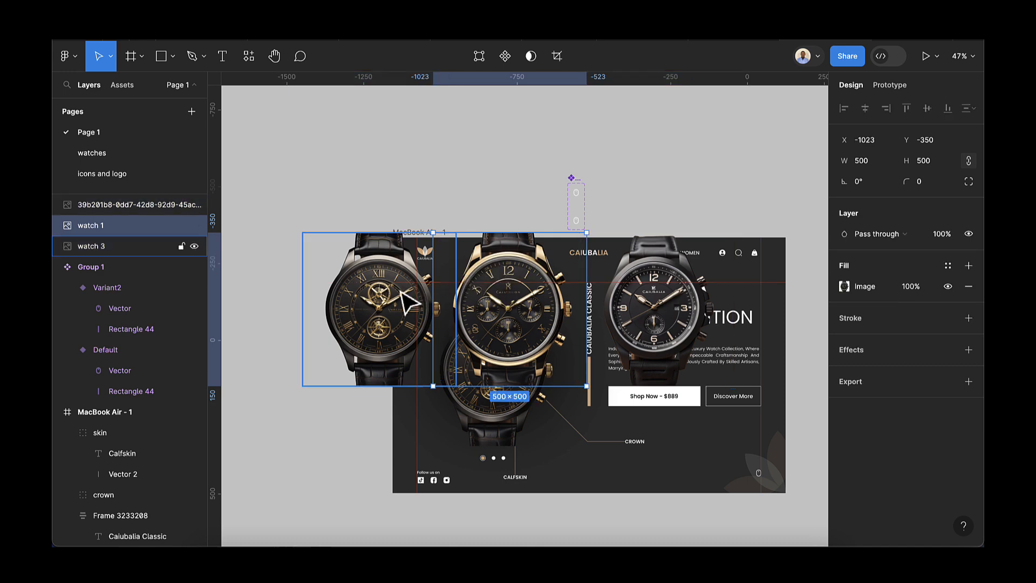
pyautogui.keyDown('shift'); pyautogui.click(668, 292); pyautogui.keyUp('shift')
pyautogui.moveTo(532, 330); pyautogui.dragTo(522, 162)
pyautogui.scroll(-3, 523, 162)
pyautogui.scroll(1, 523, 162)
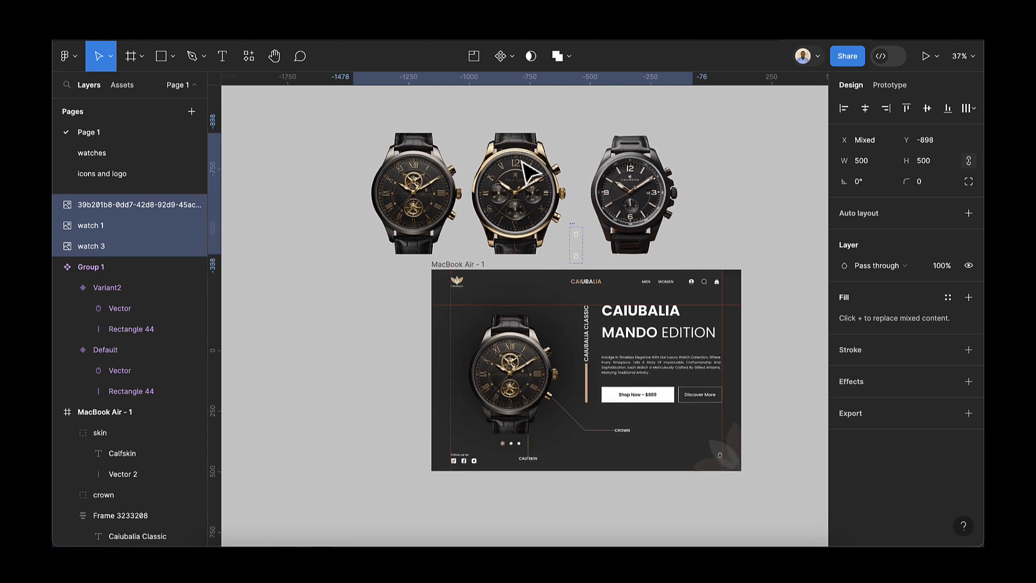
# - Resize the three selected watch images to 45 × 45 each
pyautogui.click(870, 163)
pyautogui.write('45')
pyautogui.press('Return')
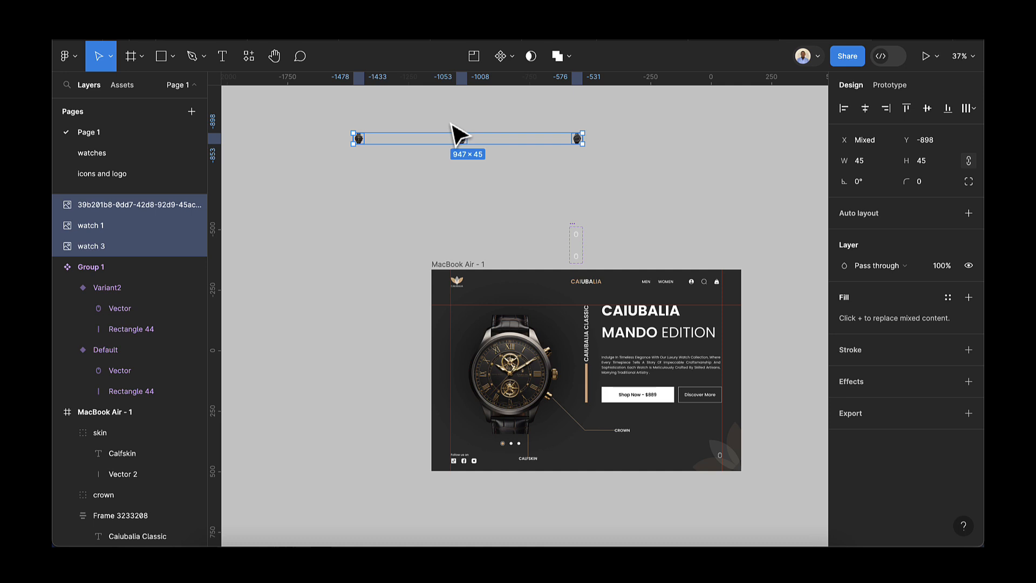
# - Wrap the three small watch images in a horizontal auto layout frame with 16 spacing between items
pyautogui.scroll(5, 453, 126)
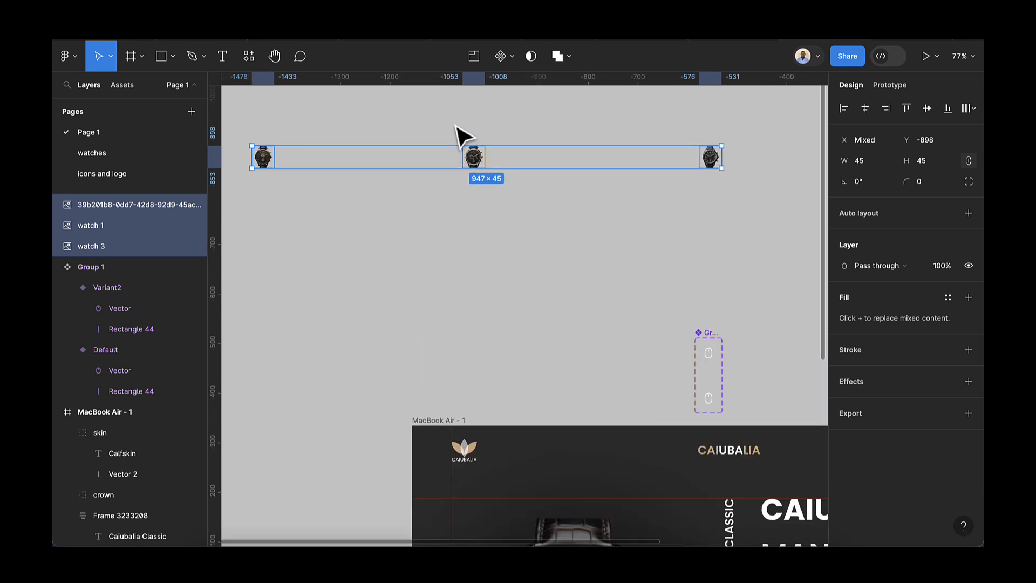
pyautogui.hotkey('shift', 'a')
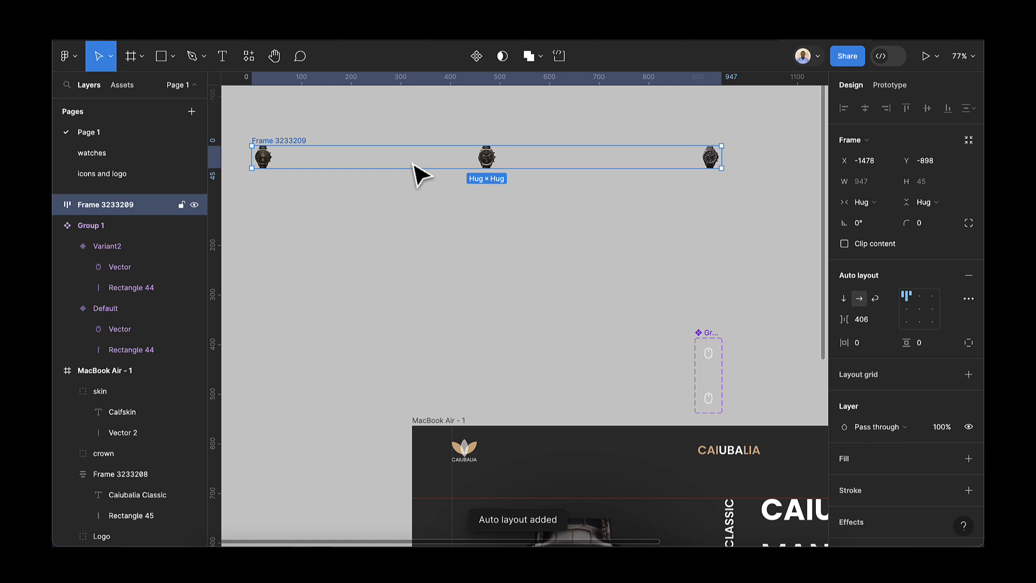
pyautogui.hscroll(-3, 421, 176)
pyautogui.scroll(1, 421, 175)
pyautogui.click(875, 326)
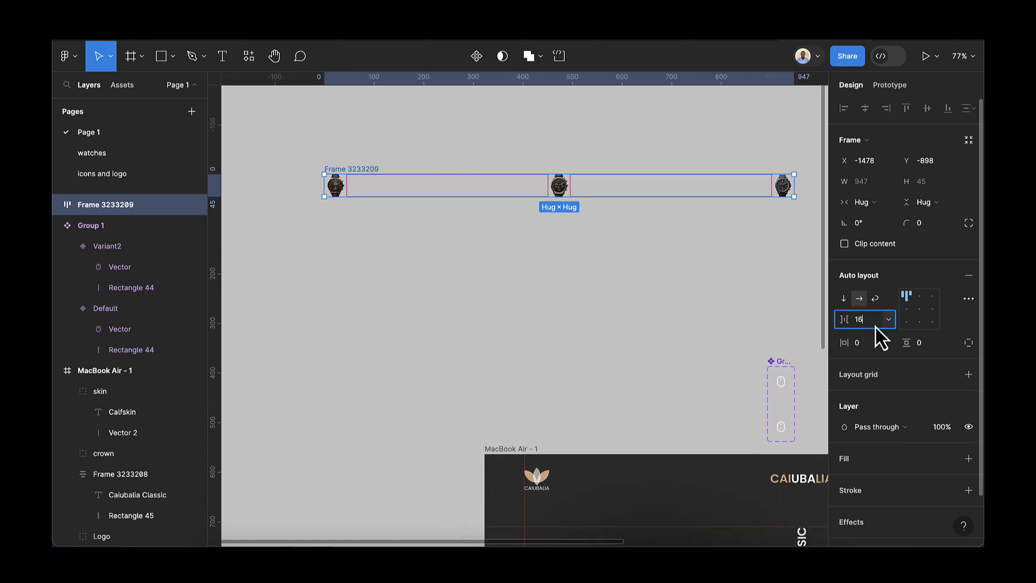
pyautogui.press('Return')
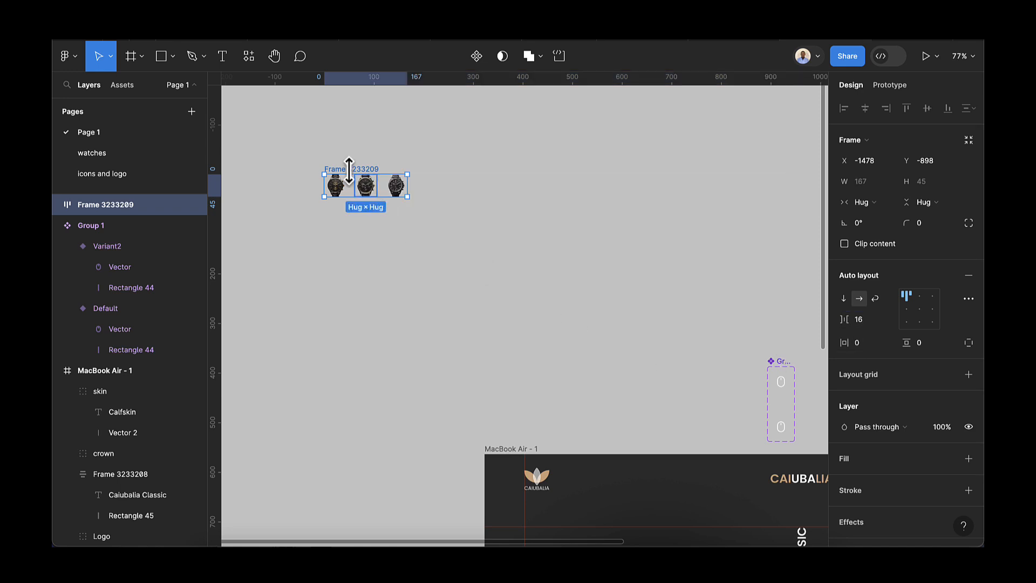
# - Rename the watch auto layout frame as nav-list and change its direction to vertical
pyautogui.scroll(5, 361, 186)
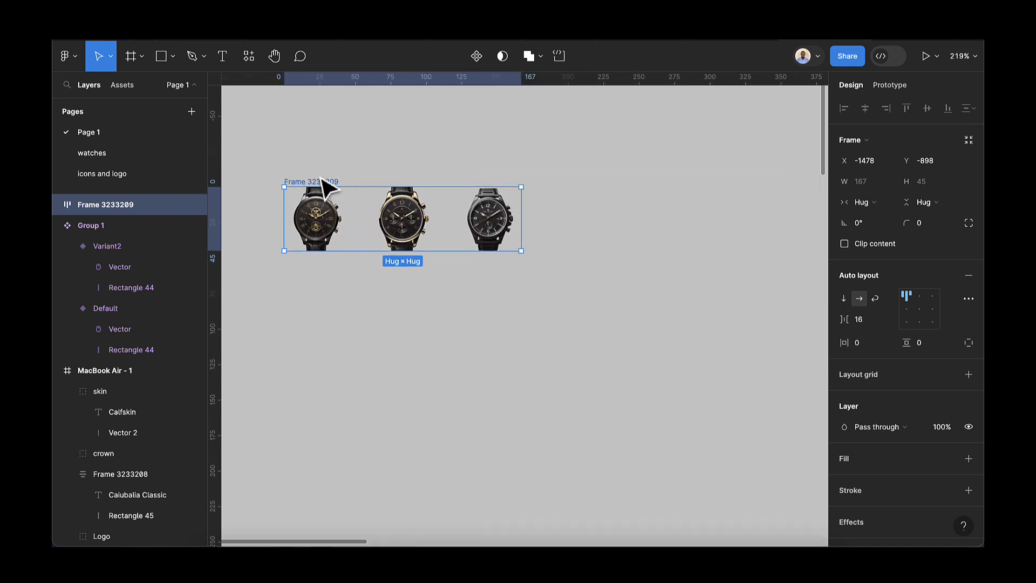
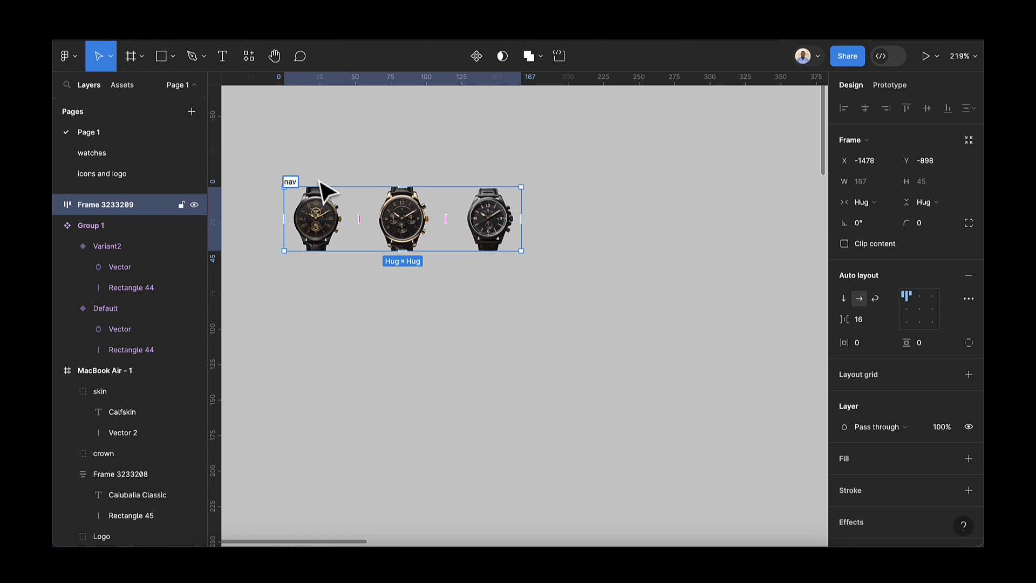
pyautogui.press('Return')
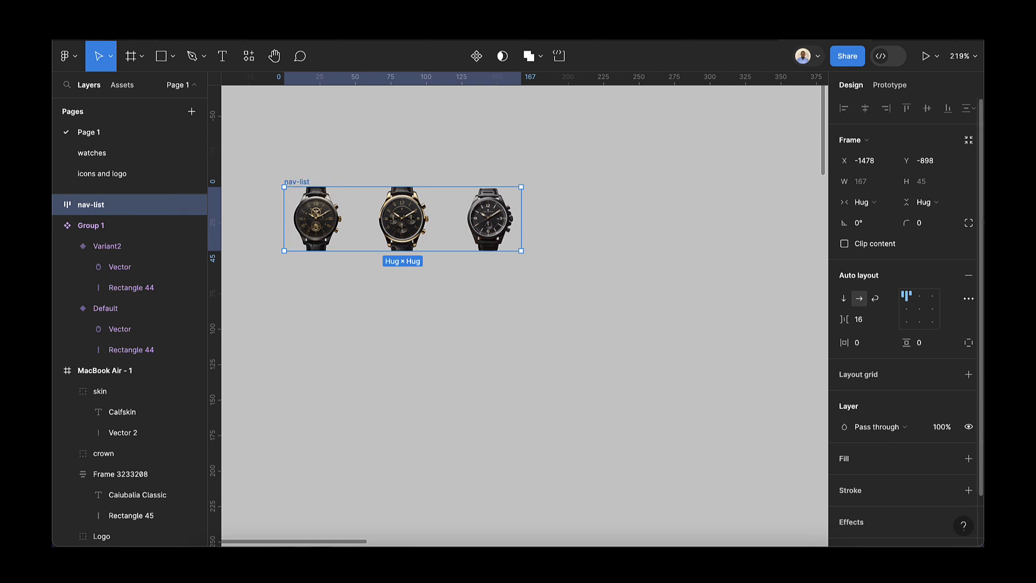
pyautogui.click(844, 300)
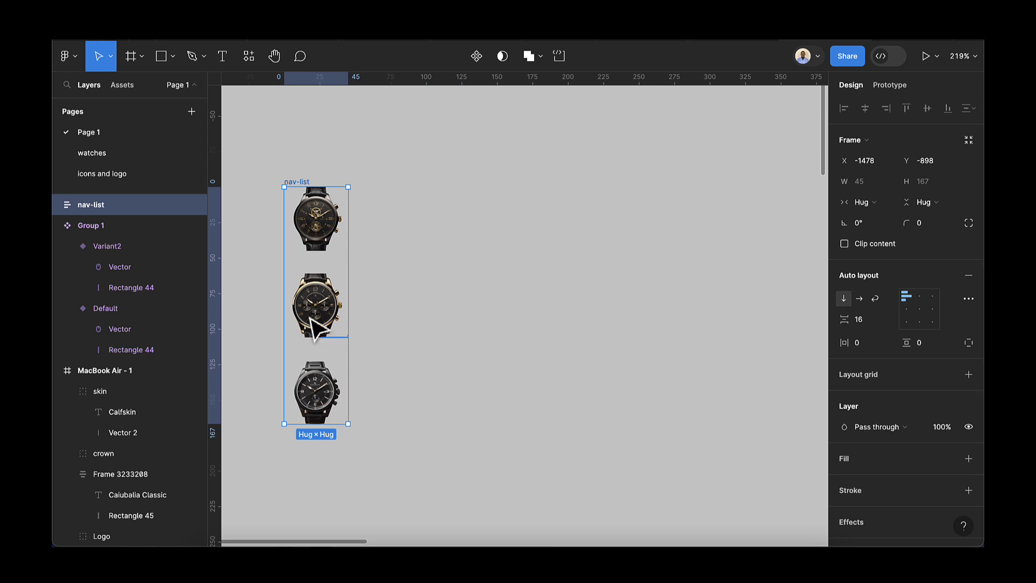
pyautogui.scroll(-3, 308, 318)
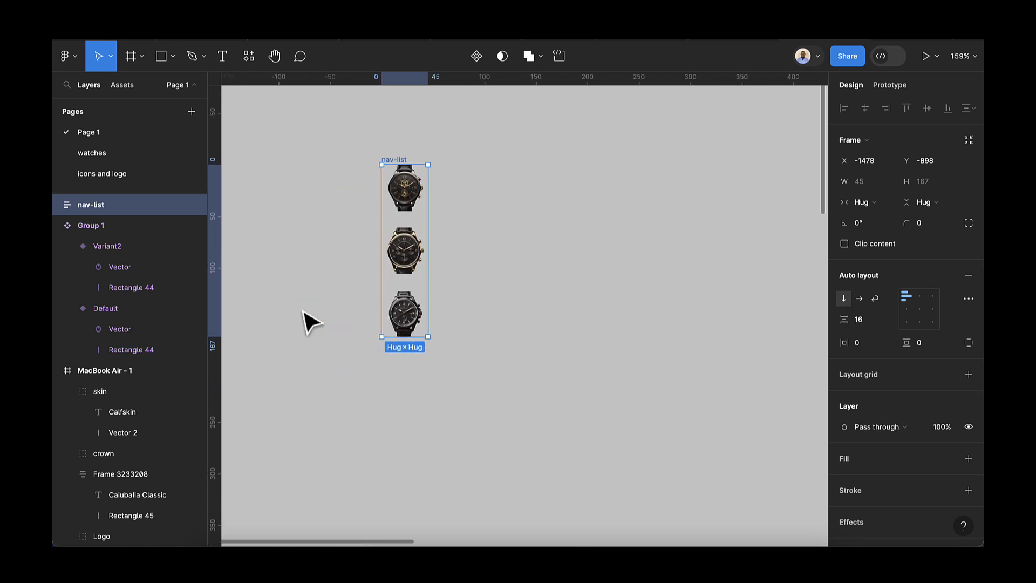
pyautogui.scroll(-1, 304, 312)
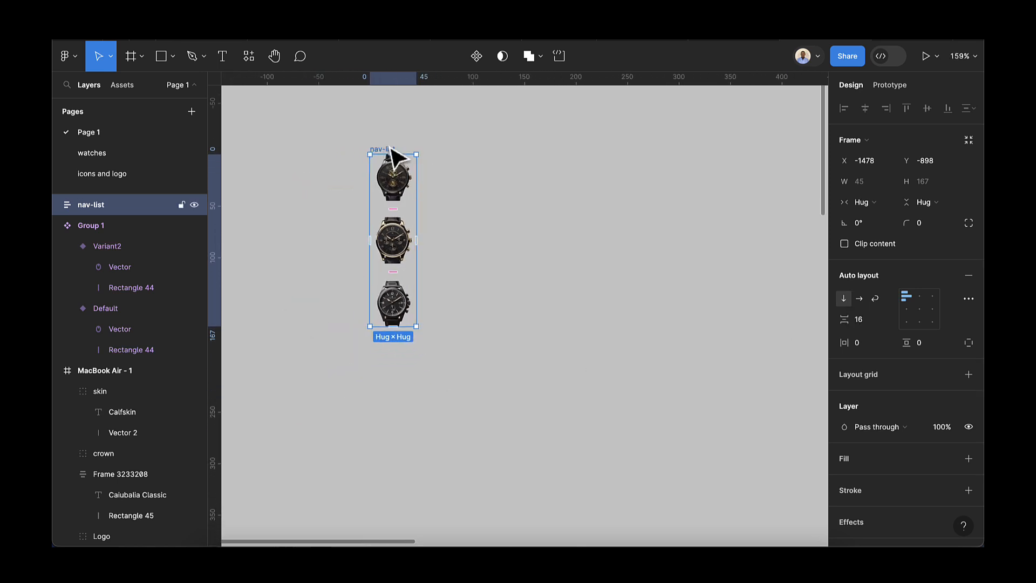
# - Draw a 10 × 10 circle with the Ellipse tool just to the right of the first watch in nav-list
pyautogui.scroll(2, 394, 158)
pyautogui.click(164, 61)
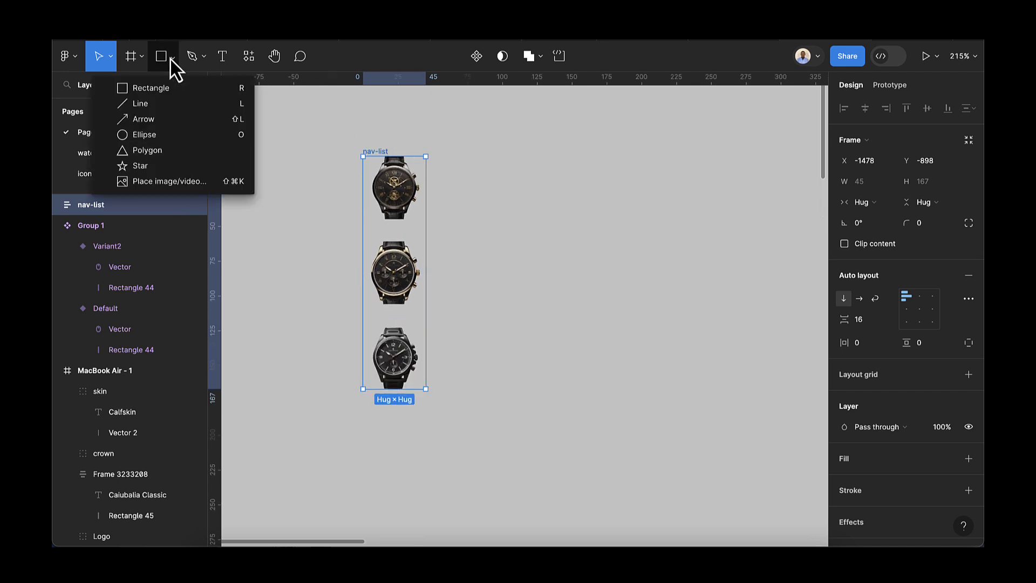
pyautogui.click(144, 133)
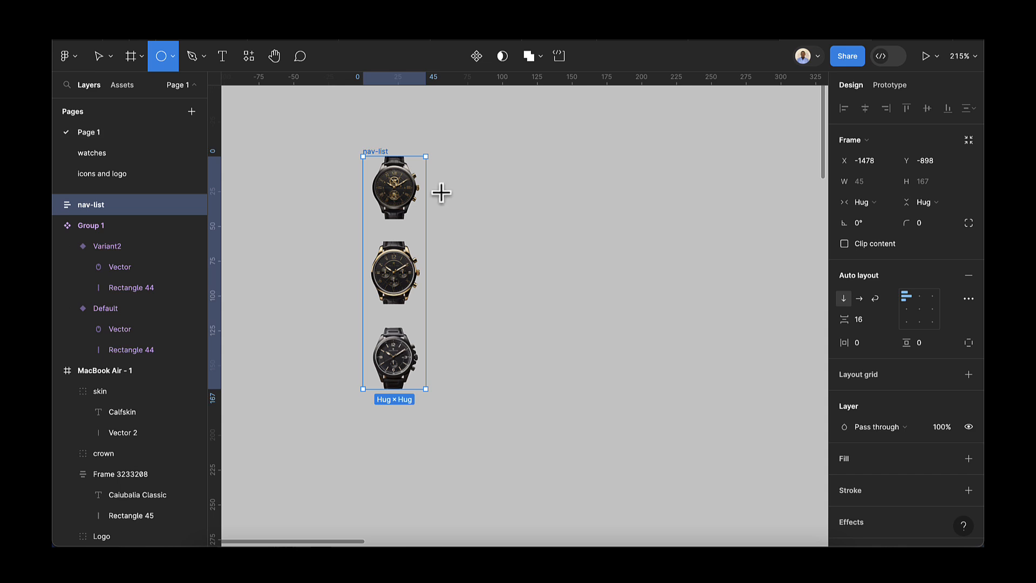
pyautogui.moveTo(436, 188); pyautogui.dragTo(451, 202)
pyautogui.scroll(5, 451, 201)
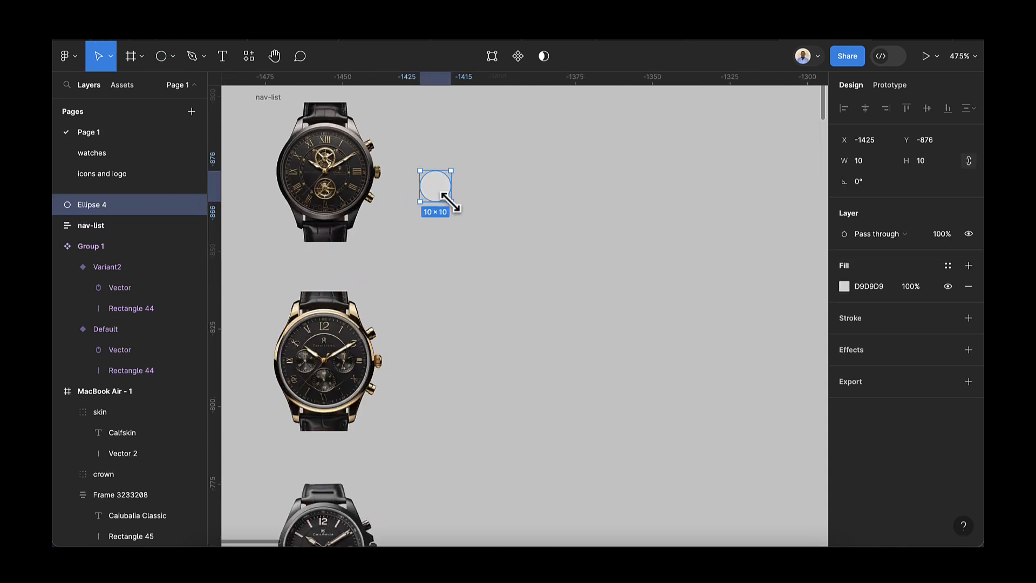
# - Fill the small circle with the tan document color E3B685 at 90% and move it level with the first watch's center
pyautogui.click(844, 287)
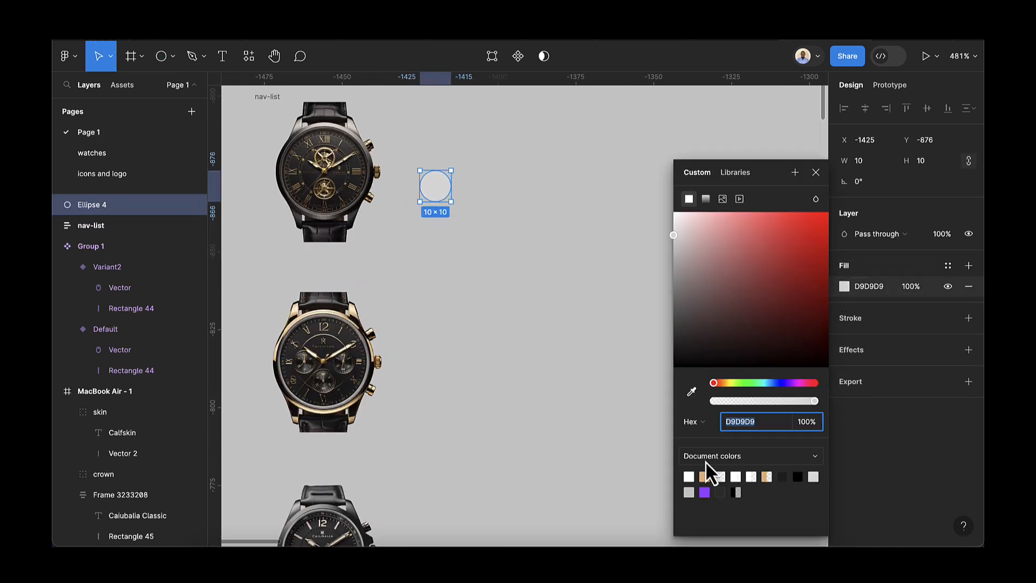
pyautogui.click(707, 478)
pyautogui.click(815, 173)
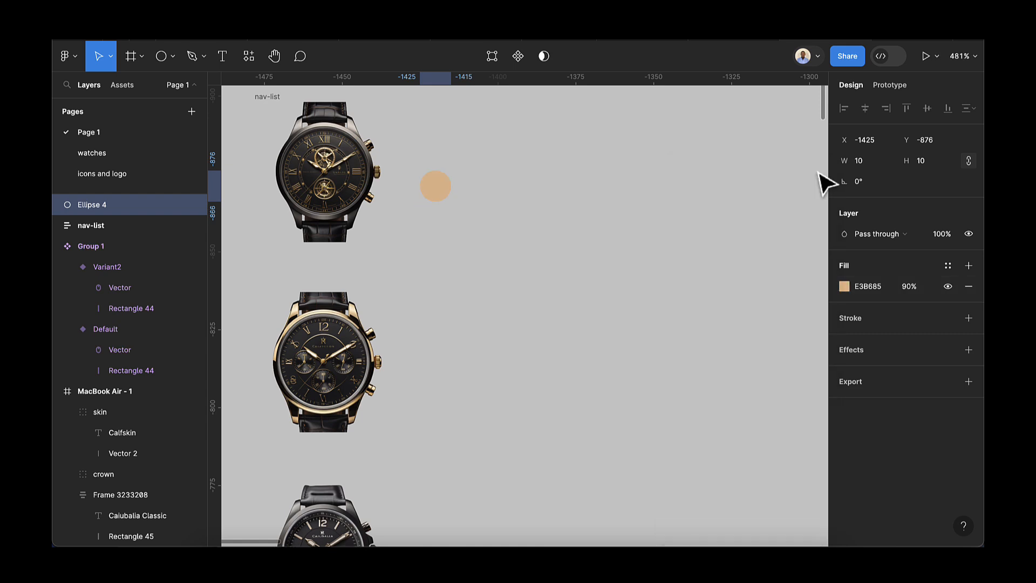
pyautogui.scroll(1, 418, 176)
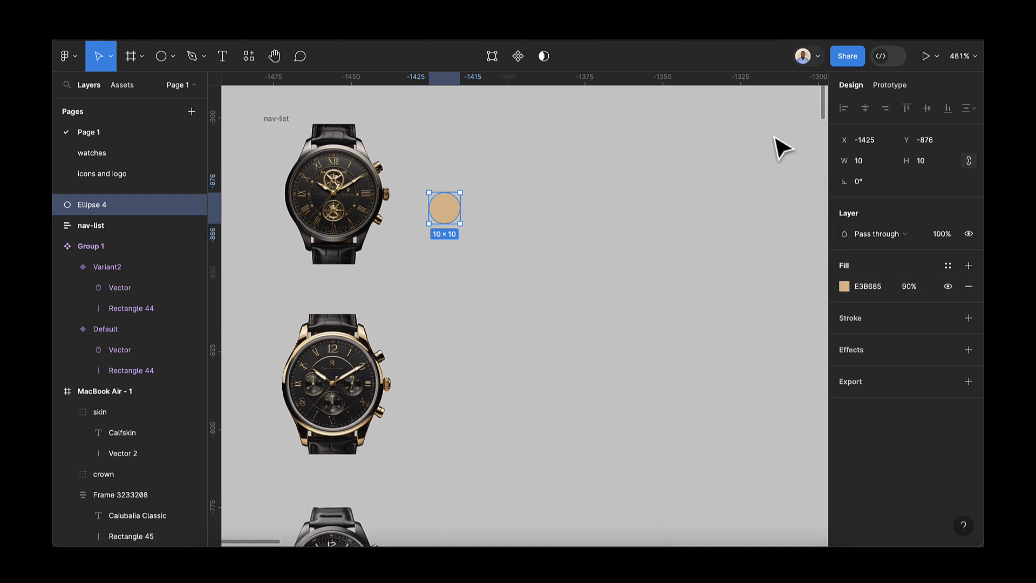
pyautogui.moveTo(442, 208); pyautogui.dragTo(441, 197)
# - Group the nav-list frame with the tan circle and rename the group as Nav list
pyautogui.scroll(-5, 441, 196)
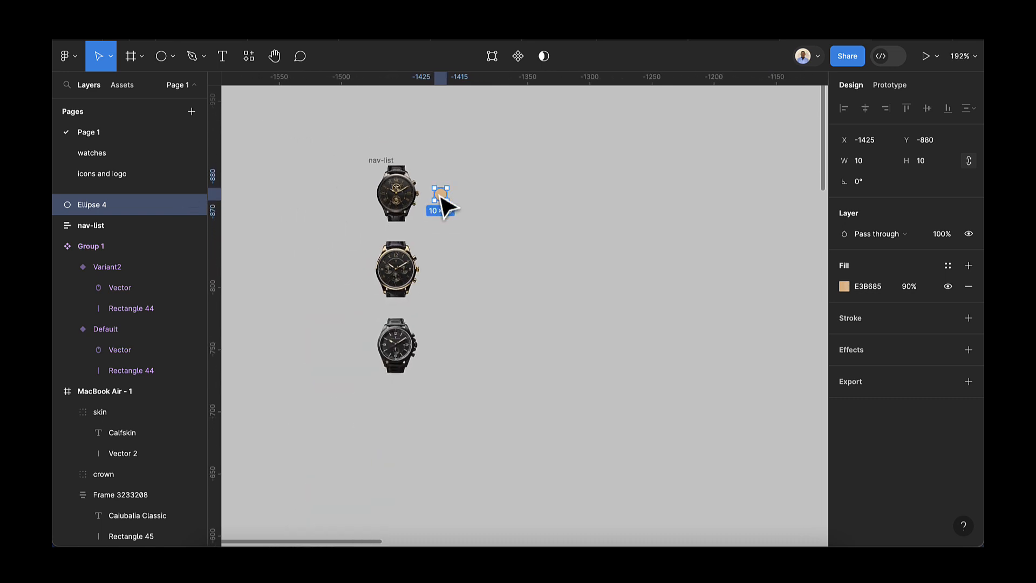
pyautogui.click(387, 167)
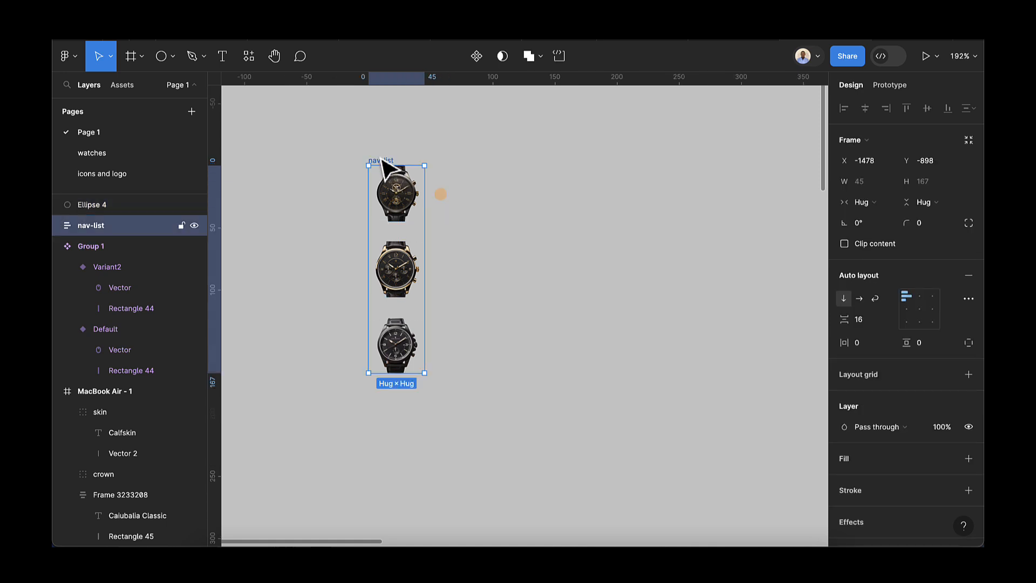
pyautogui.keyDown('shift'); pyautogui.click(443, 196); pyautogui.keyUp('shift')
pyautogui.hotkey('ctrl', 'g')
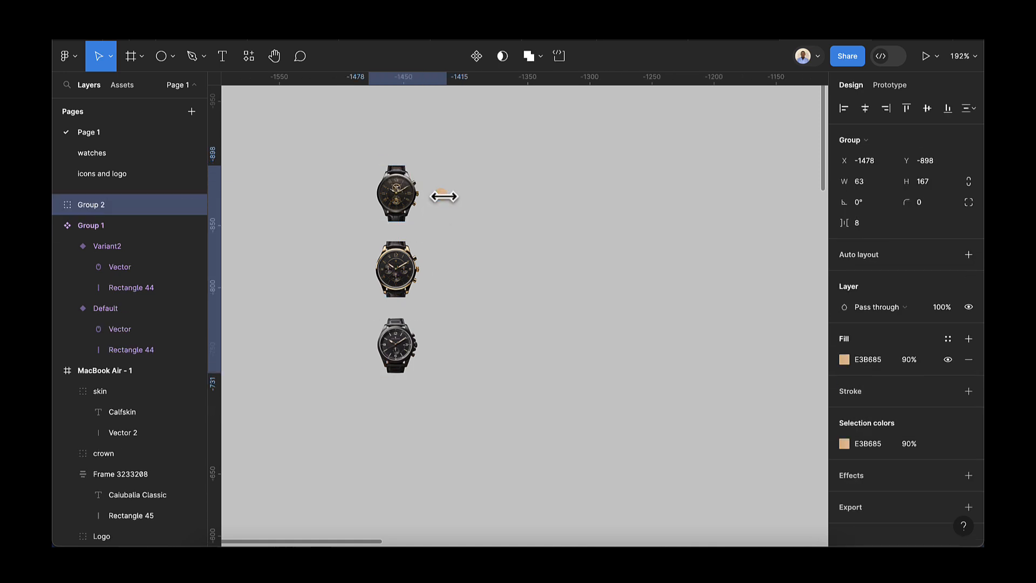
pyautogui.doubleClick(120, 208)
pyautogui.press('BackSpace')
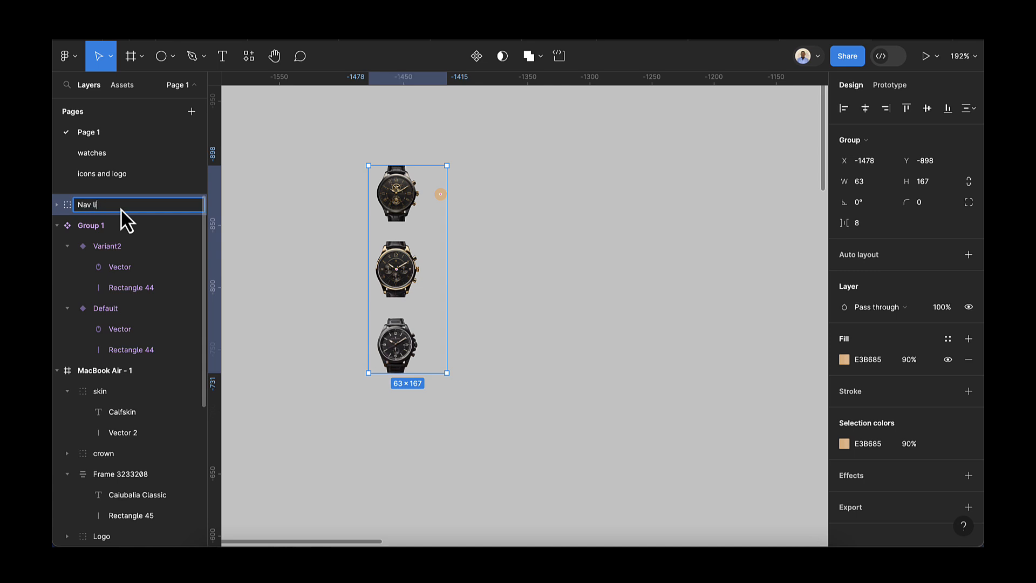
pyautogui.press('Return')
# - Move the Nav list group into the MacBook Air - 1 frame, beside the large watch at about X 57, Y 323
pyautogui.scroll(-5, 434, 293)
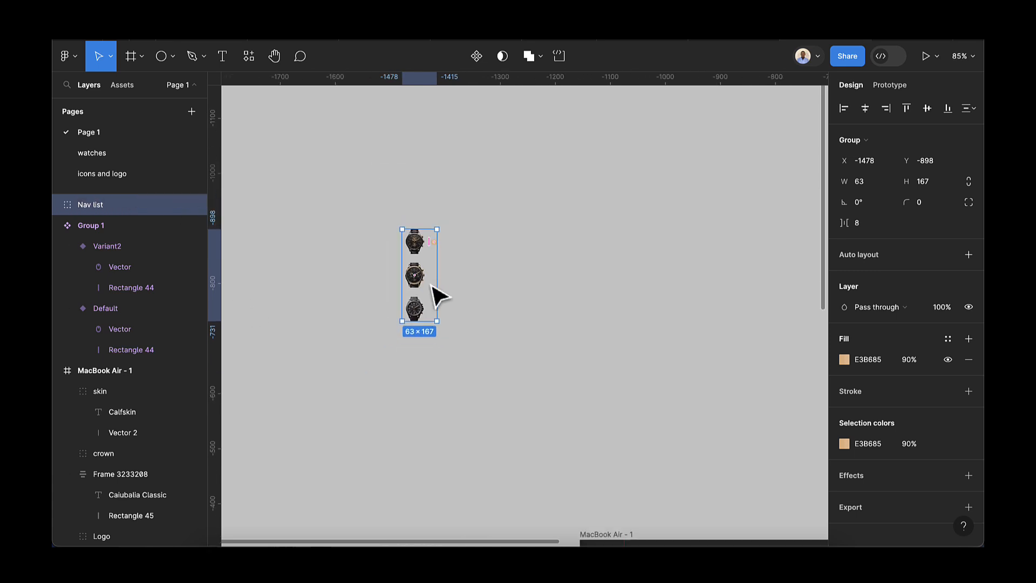
pyautogui.scroll(-5, 437, 298)
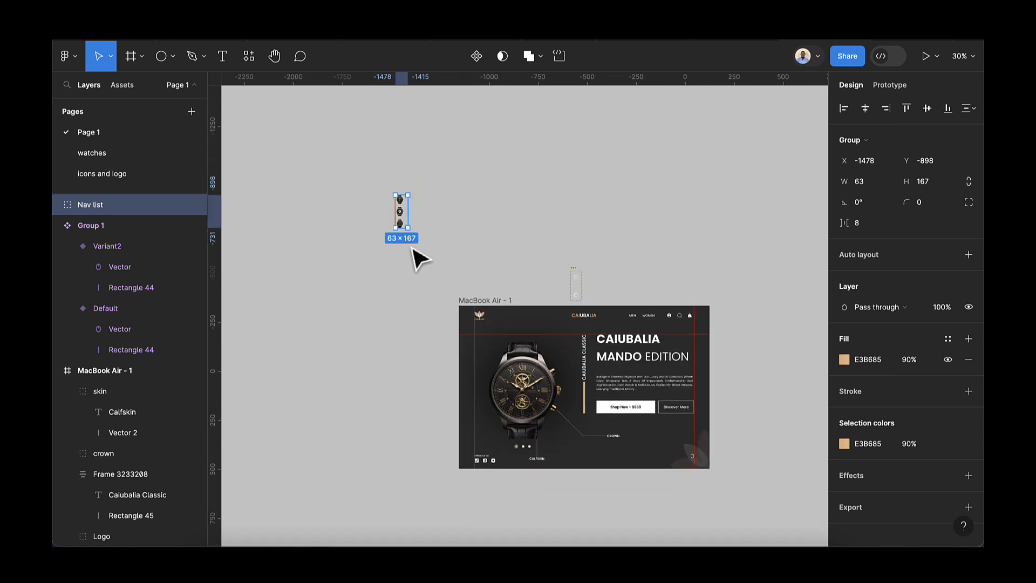
pyautogui.moveTo(408, 228); pyautogui.dragTo(451, 366)
pyautogui.scroll(10, 484, 392)
pyautogui.scroll(5, 451, 366)
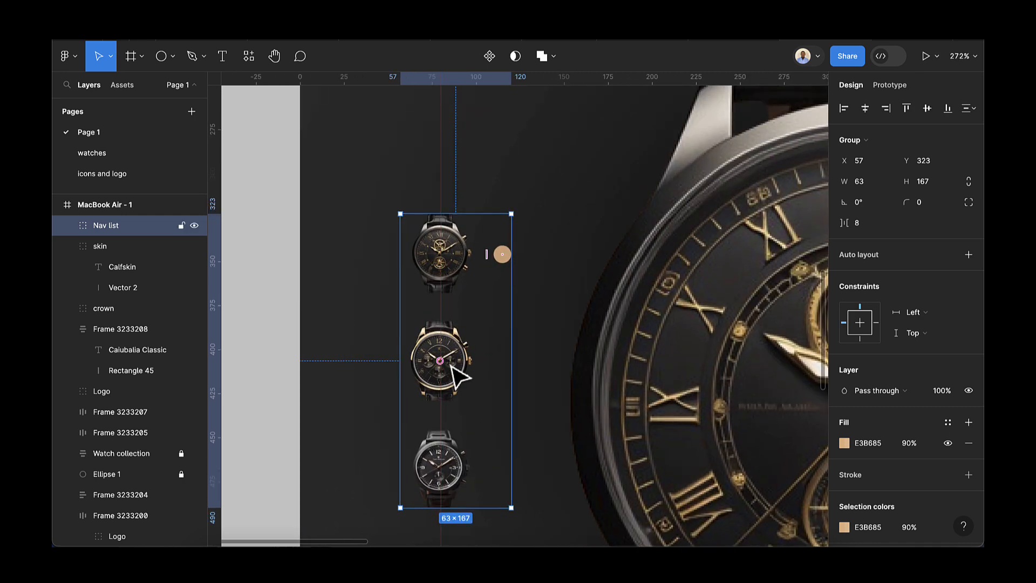
# - Duplicate the tan circle twice, placing the copies beside the second watch at Y 402 and the third at Y 463
pyautogui.doubleClick(502, 259)
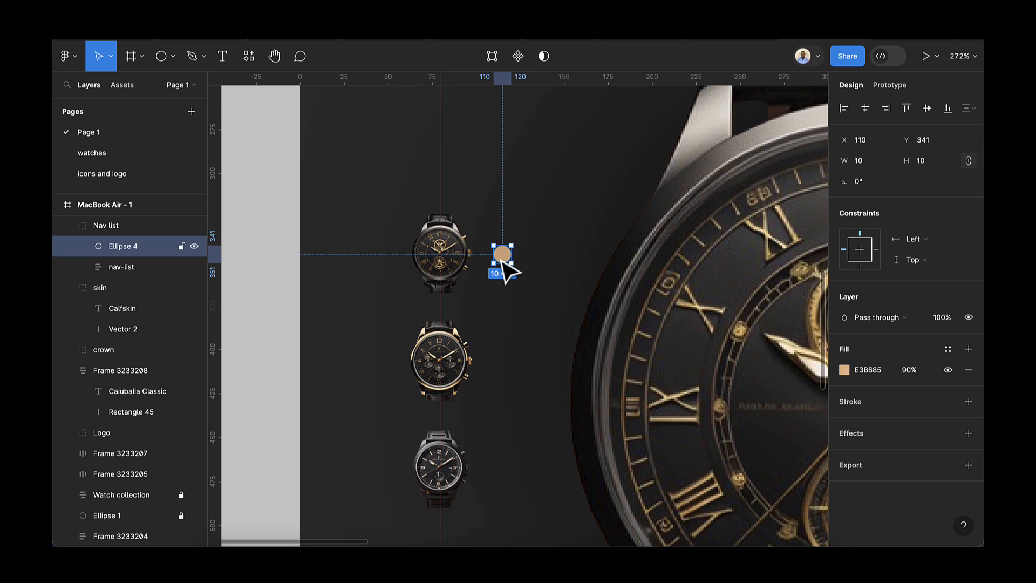
pyautogui.hotkey('ctrl', 'd')
pyautogui.moveTo(500, 261); pyautogui.dragTo(501, 367)
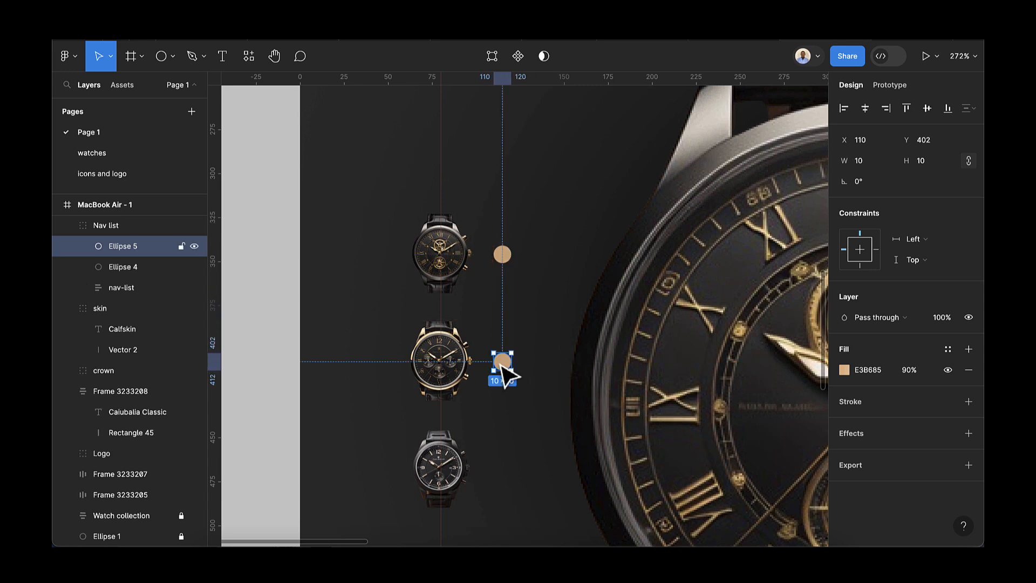
pyautogui.hotkey('ctrl', 'd')
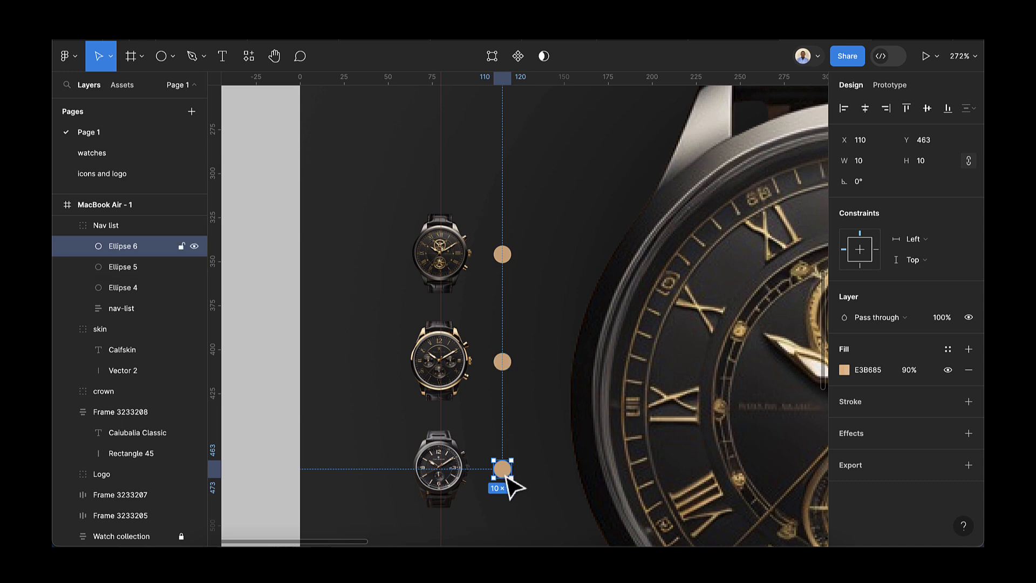
pyautogui.moveTo(505, 471); pyautogui.dragTo(505, 474)
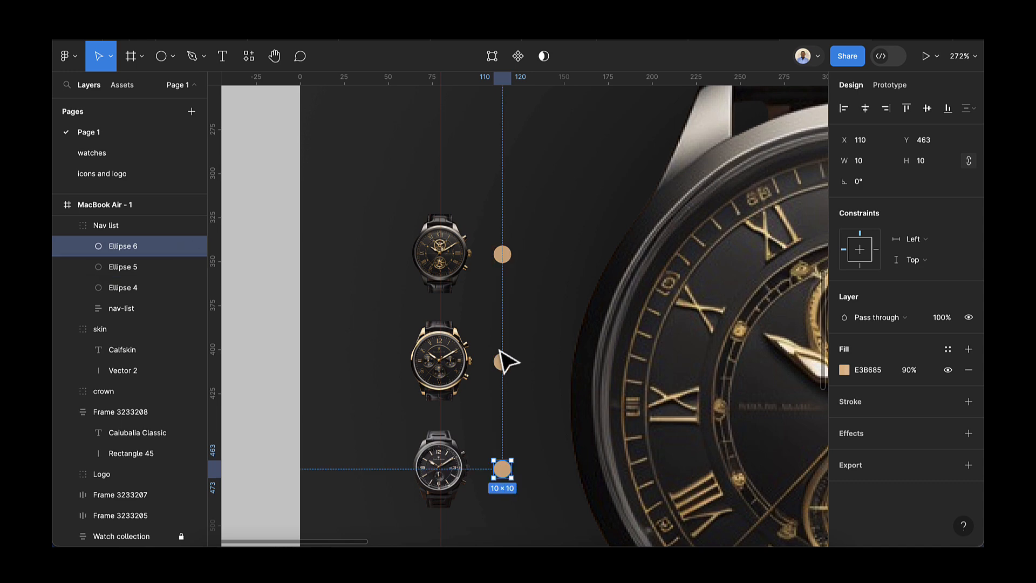
# - Hide the circles beside the second and third watches, keeping only the first watch's circle visible
pyautogui.scroll(-3, 504, 363)
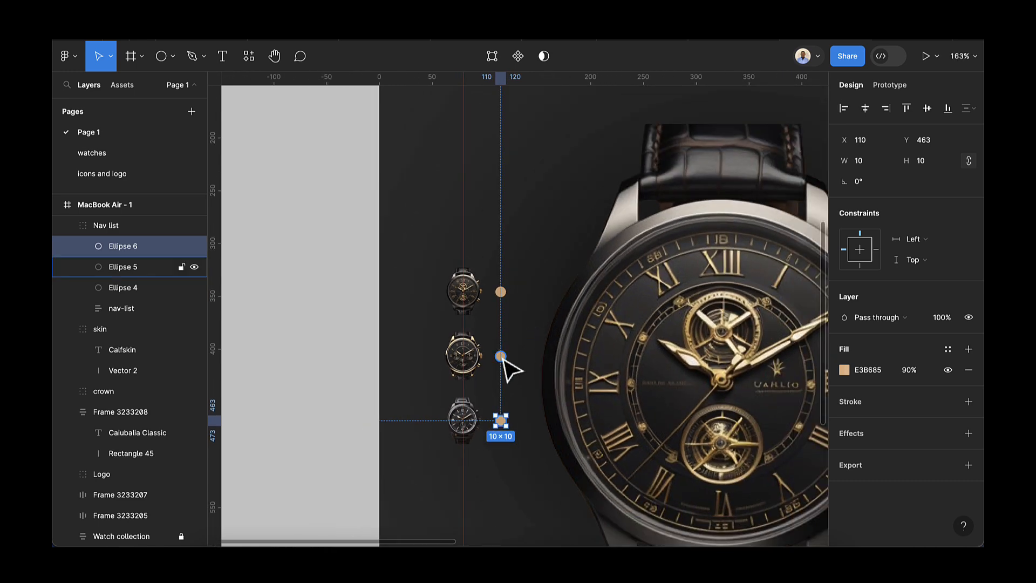
pyautogui.click(501, 357)
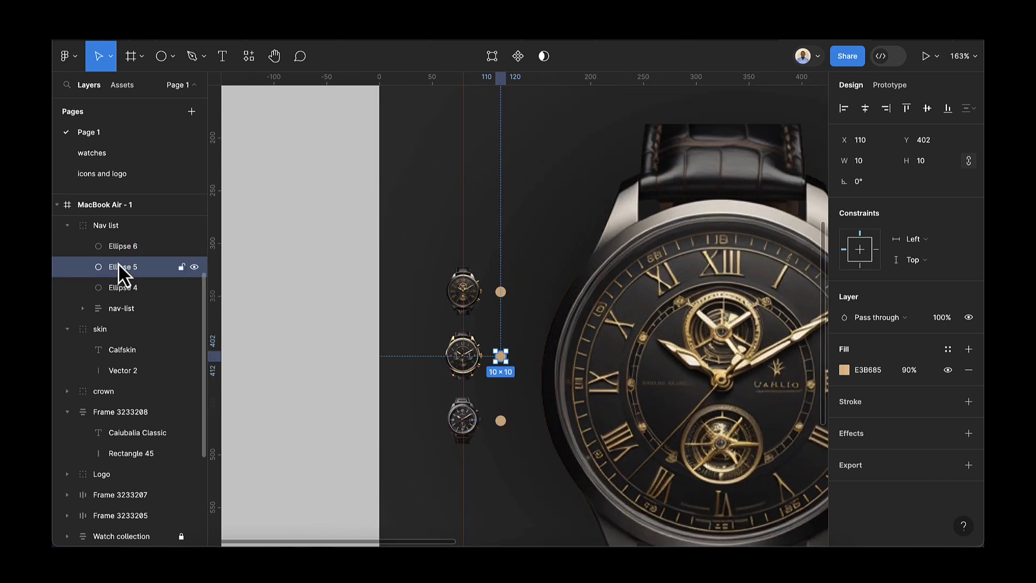
pyautogui.click(194, 267)
pyautogui.click(193, 288)
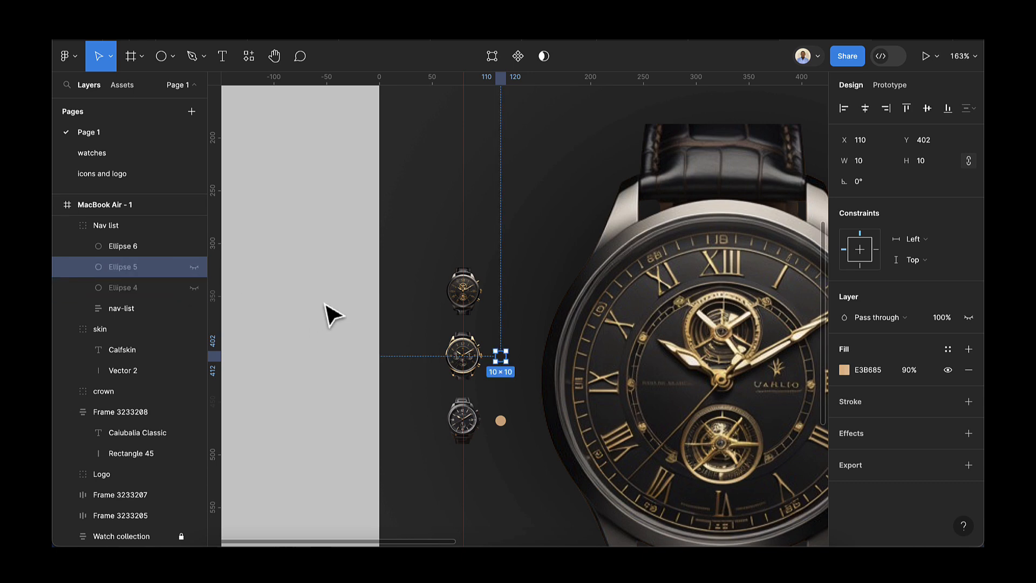
pyautogui.click(195, 288)
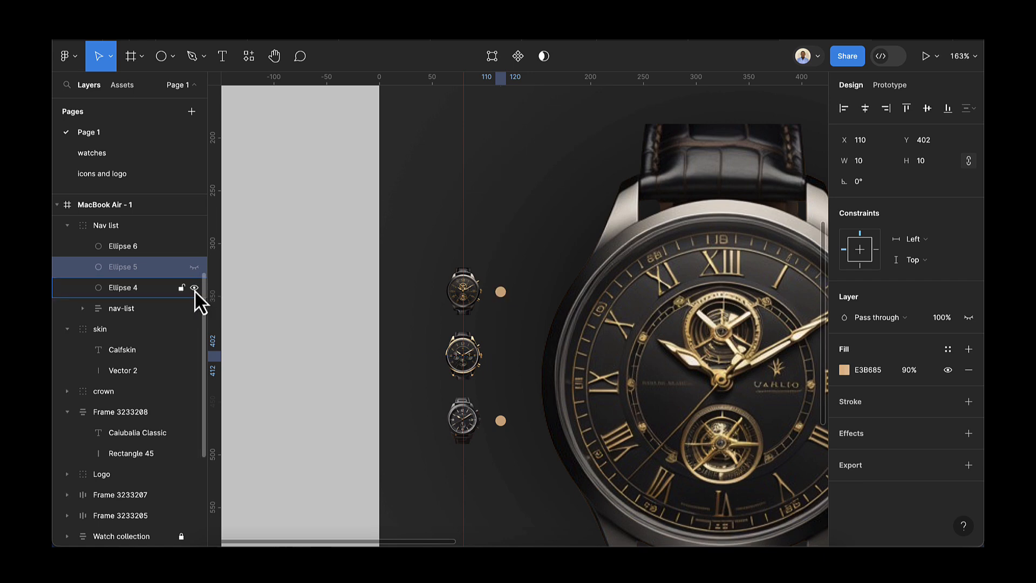
pyautogui.click(194, 246)
pyautogui.scroll(-8, 512, 311)
pyautogui.hscroll(4, 511, 312)
pyautogui.scroll(-1, 511, 311)
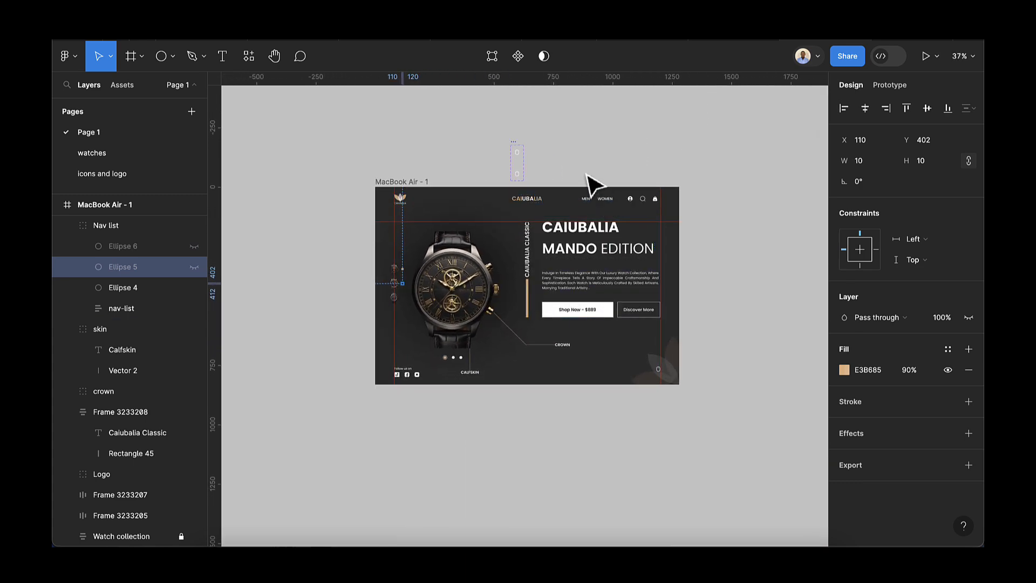
pyautogui.press('Escape')
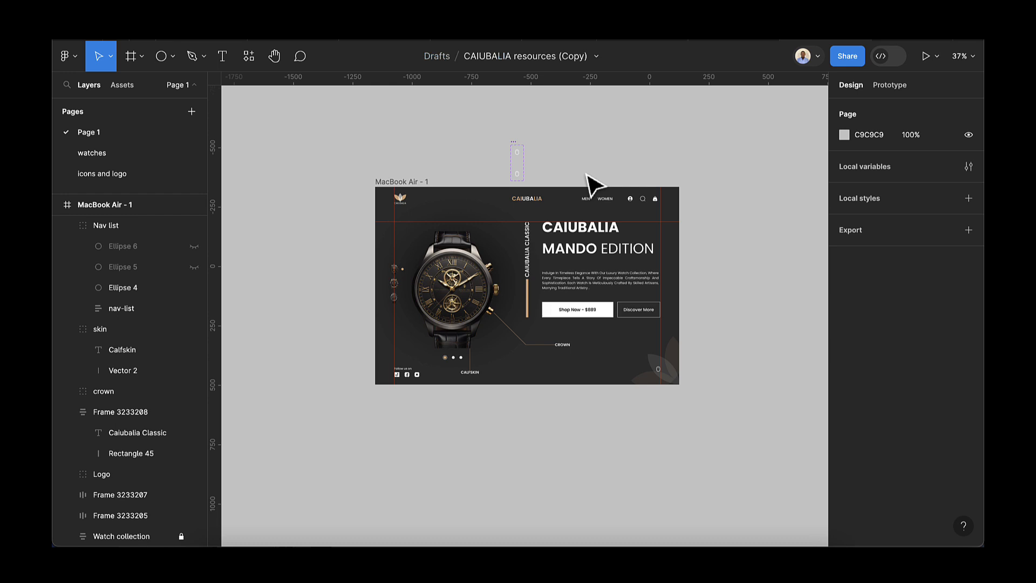
# - Move the MacBook Air - 1 frame to about X -1170, Y -274 and rename it as Caiubalia
pyautogui.scroll(1, 587, 173)
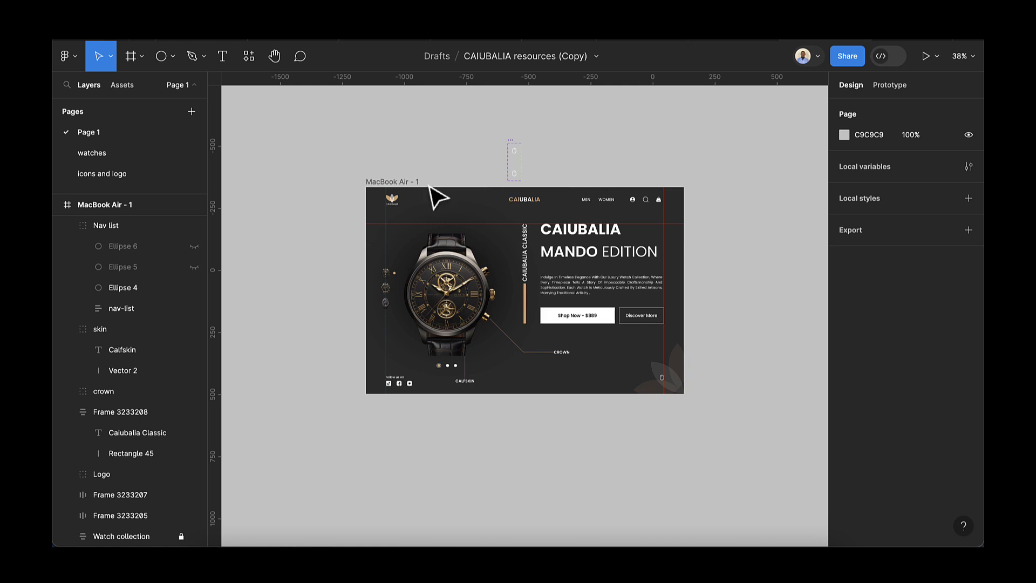
pyautogui.click(394, 184)
pyautogui.doubleClick(393, 183)
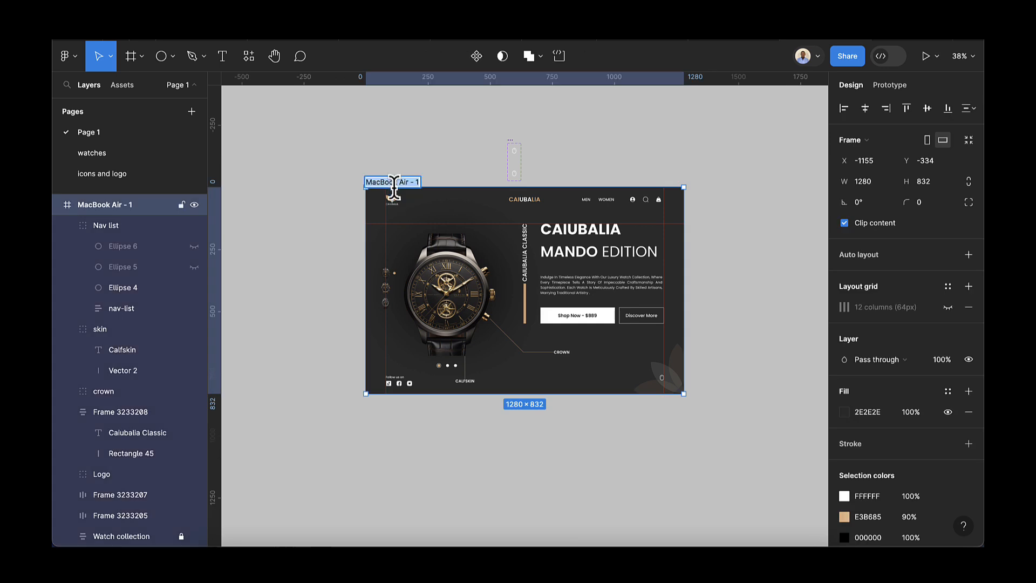
pyautogui.click(434, 171)
pyautogui.moveTo(403, 182); pyautogui.dragTo(400, 197)
pyautogui.doubleClick(400, 197)
pyautogui.press('BackSpace')
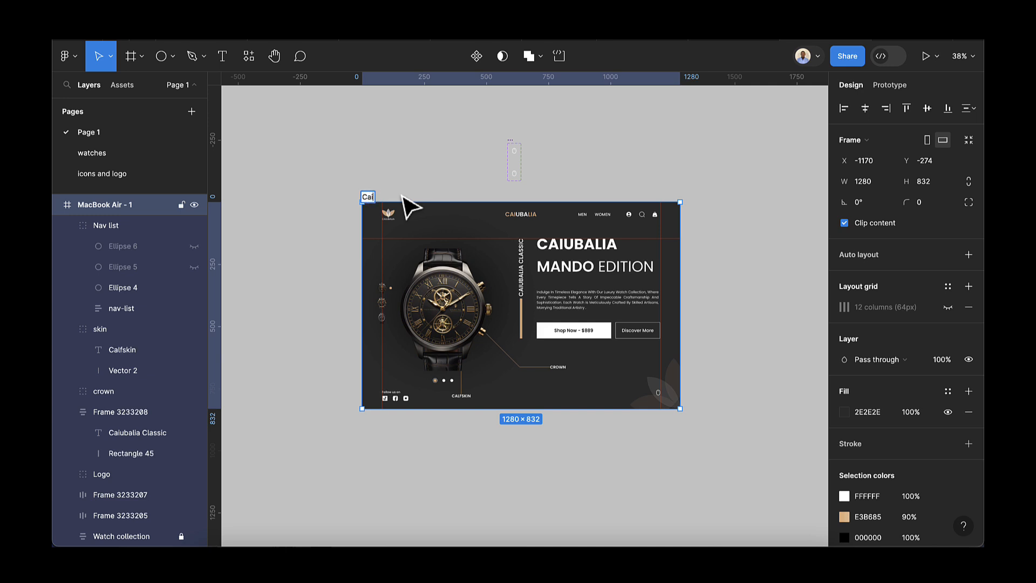
pyautogui.write('ali')
pyautogui.press('Return')
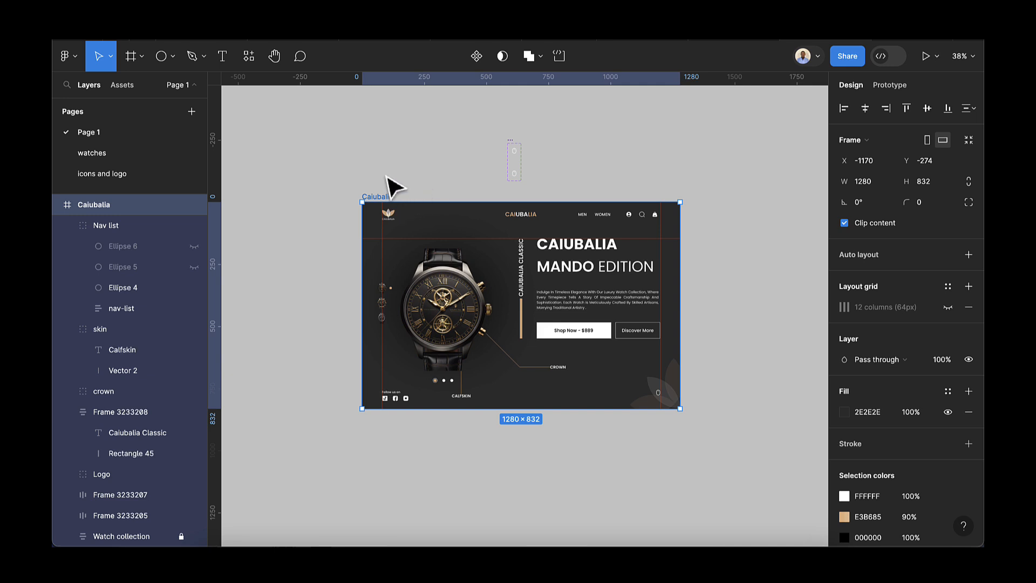
# - Convert the Caiubalia frame into a component
pyautogui.click(484, 66)
pyautogui.scroll(-1, 452, 268)
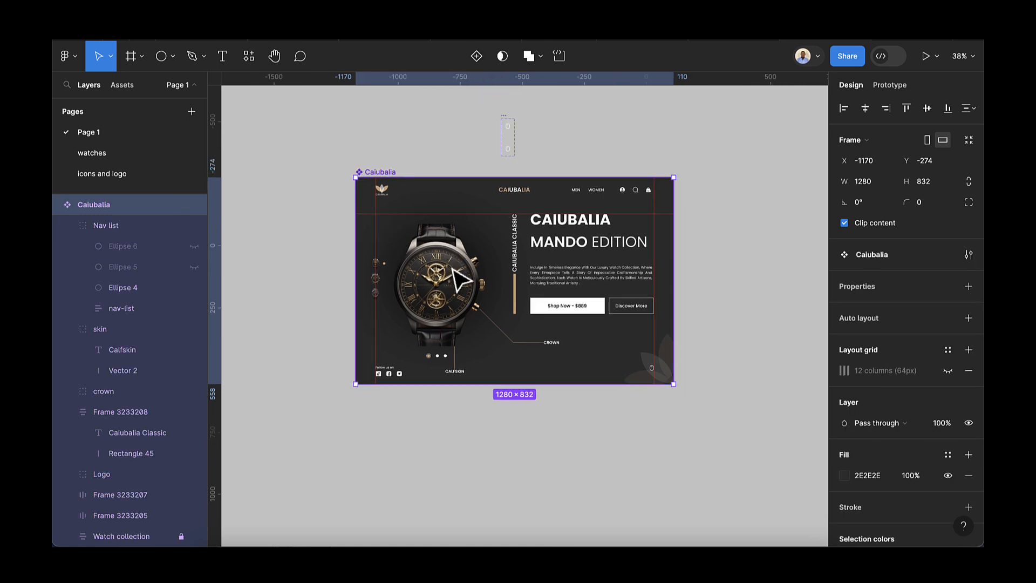
pyautogui.scroll(1, 452, 269)
pyautogui.scroll(-1, 459, 278)
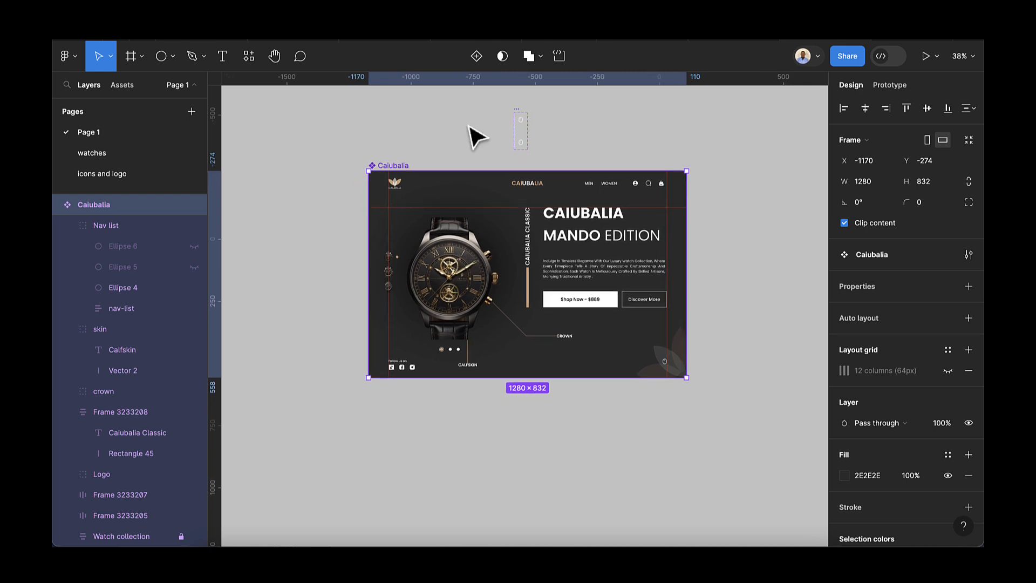
# - Add two variants to the Caiubalia component, stacked below the original
pyautogui.click(476, 56)
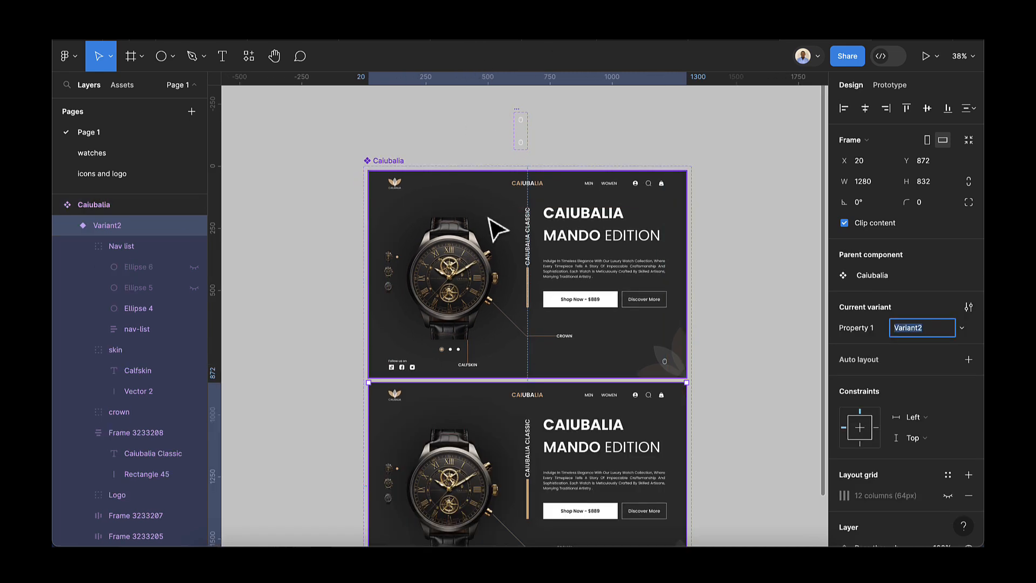
pyautogui.scroll(-2, 497, 230)
pyautogui.click(422, 173)
pyautogui.click(476, 56)
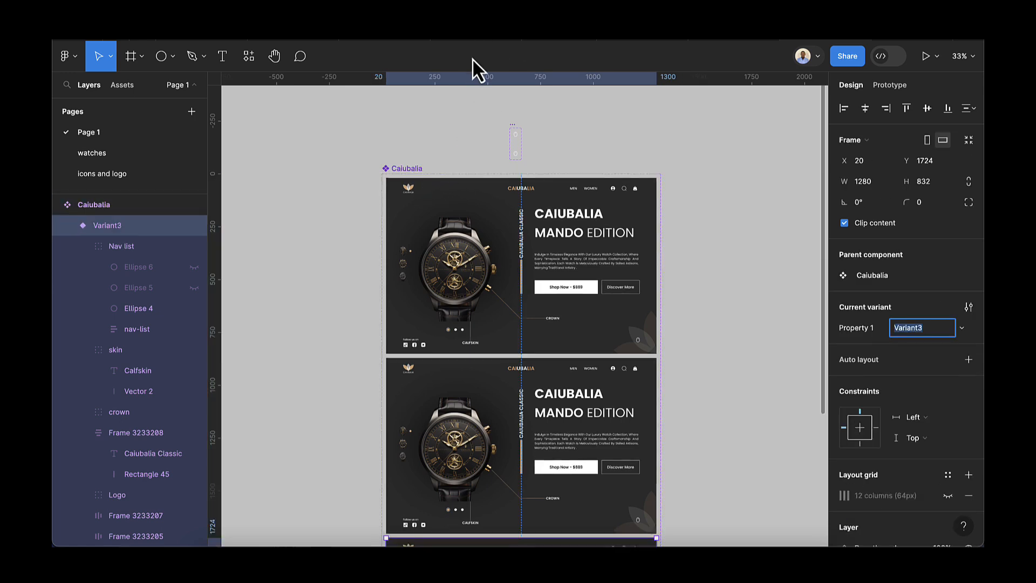
pyautogui.scroll(-3, 544, 278)
pyautogui.scroll(-3, 545, 277)
pyautogui.scroll(-1, 534, 273)
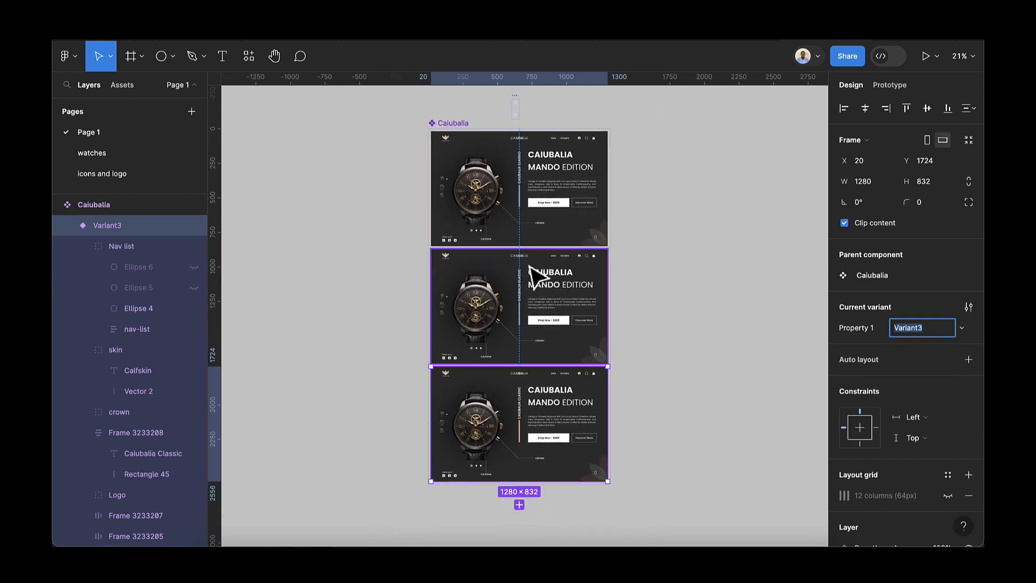
# - Collapse Variant2's expanded layer groups, then unlock and select its Watch collection frame
pyautogui.scroll(2, 497, 261)
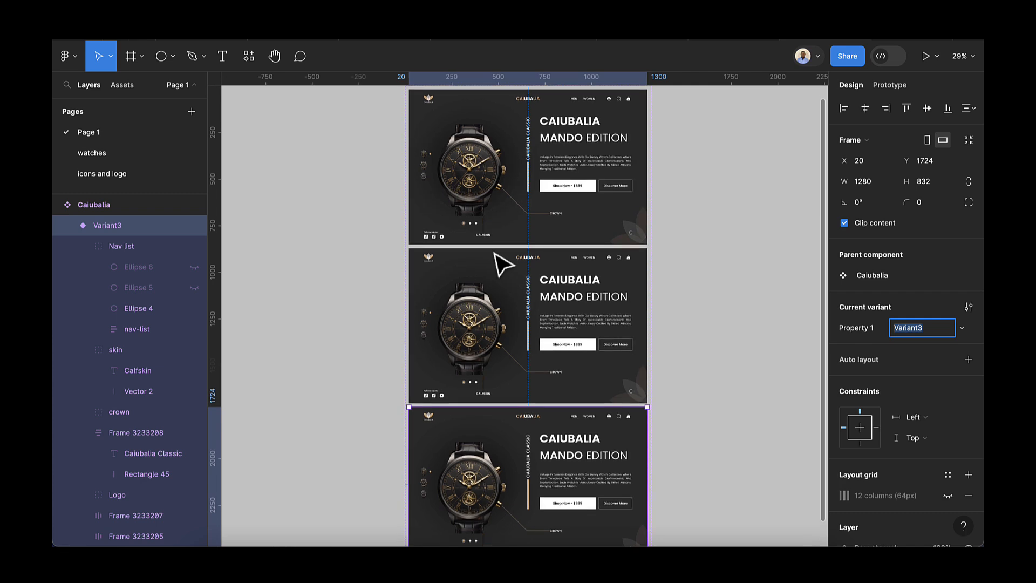
pyautogui.scroll(1, 501, 264)
pyautogui.scroll(3, 492, 328)
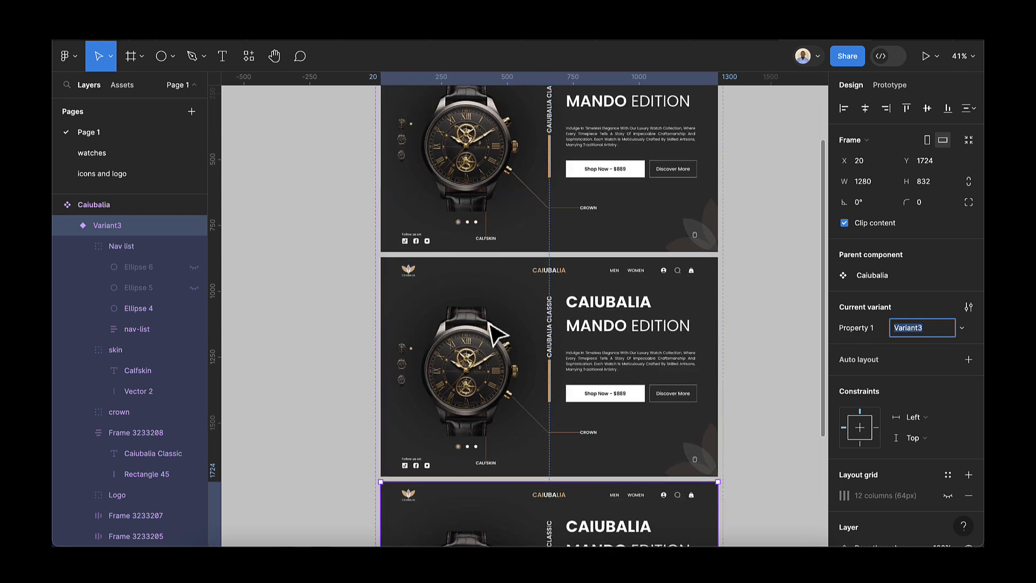
pyautogui.click(491, 320)
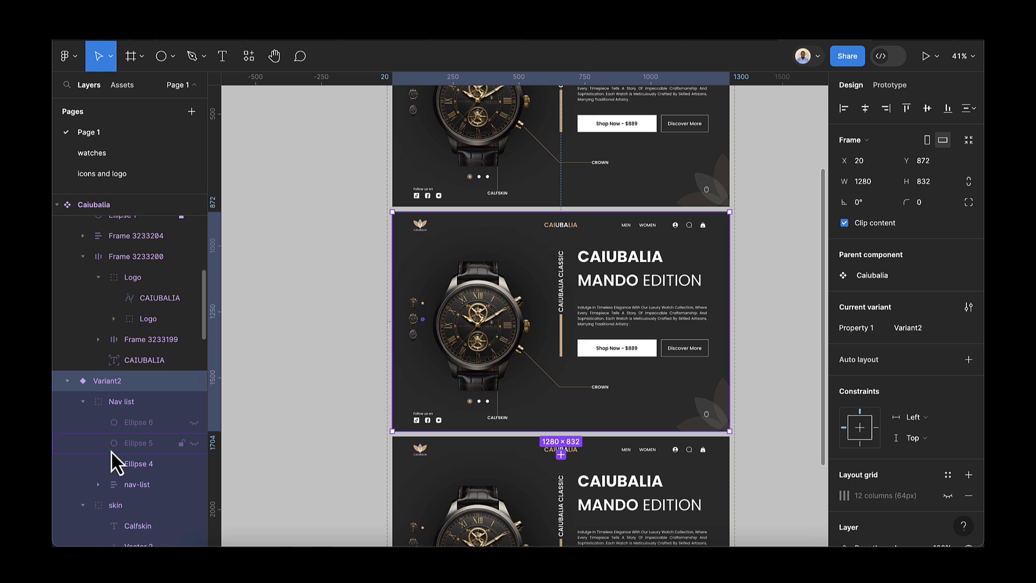
pyautogui.click(83, 402)
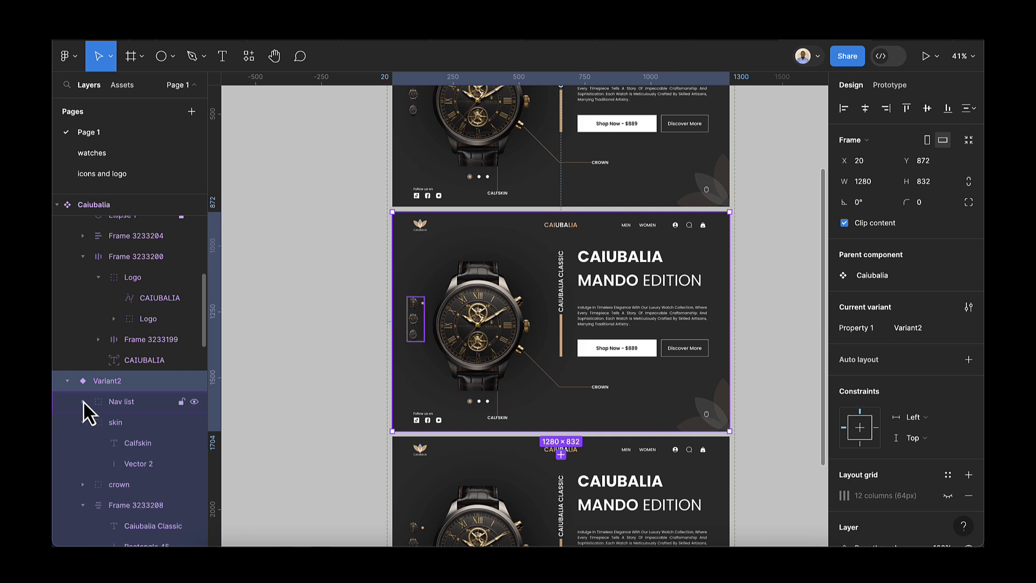
pyautogui.click(83, 421)
pyautogui.click(83, 464)
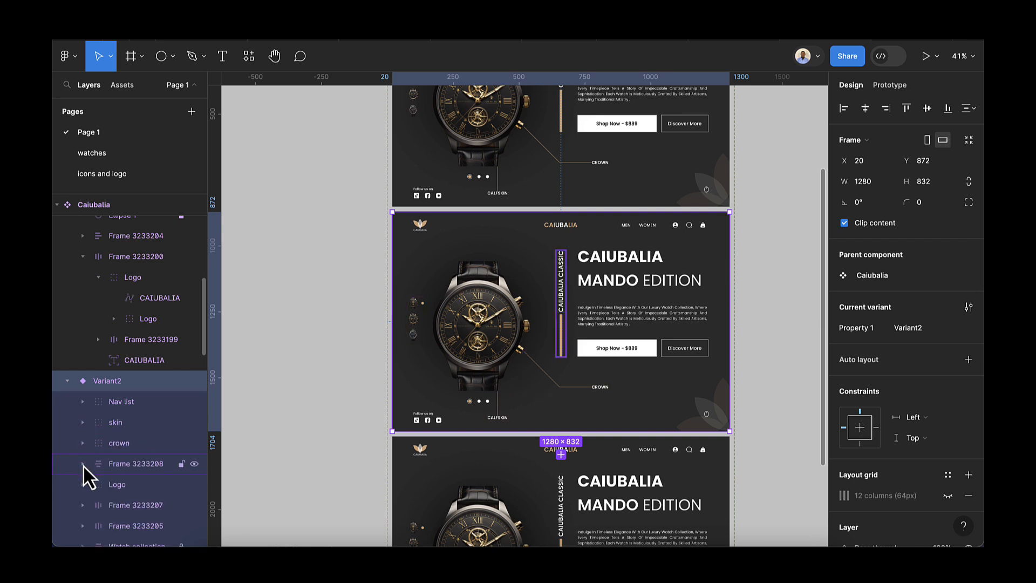
pyautogui.scroll(-1, 119, 494)
pyautogui.scroll(-2, 124, 500)
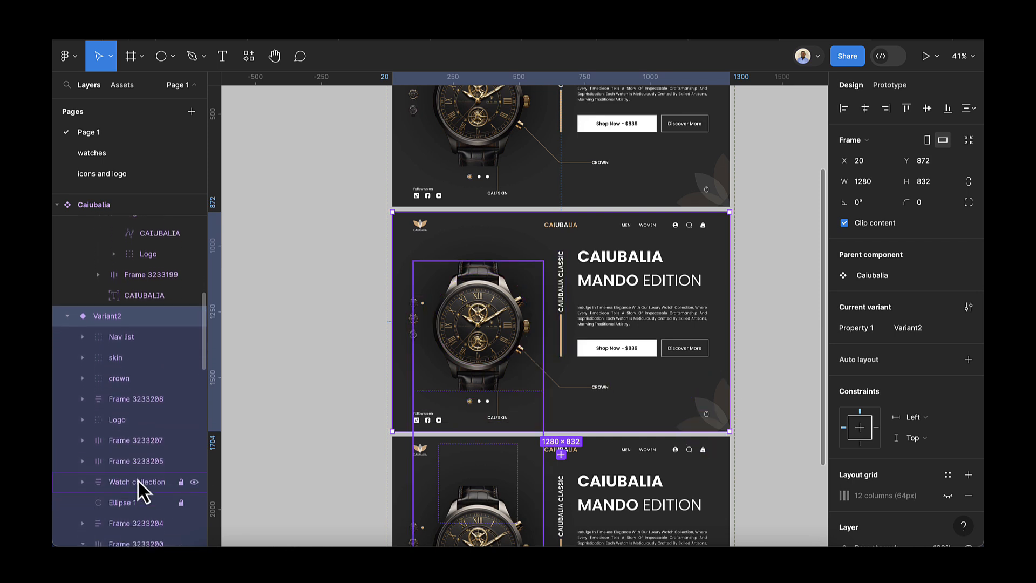
pyautogui.click(138, 479)
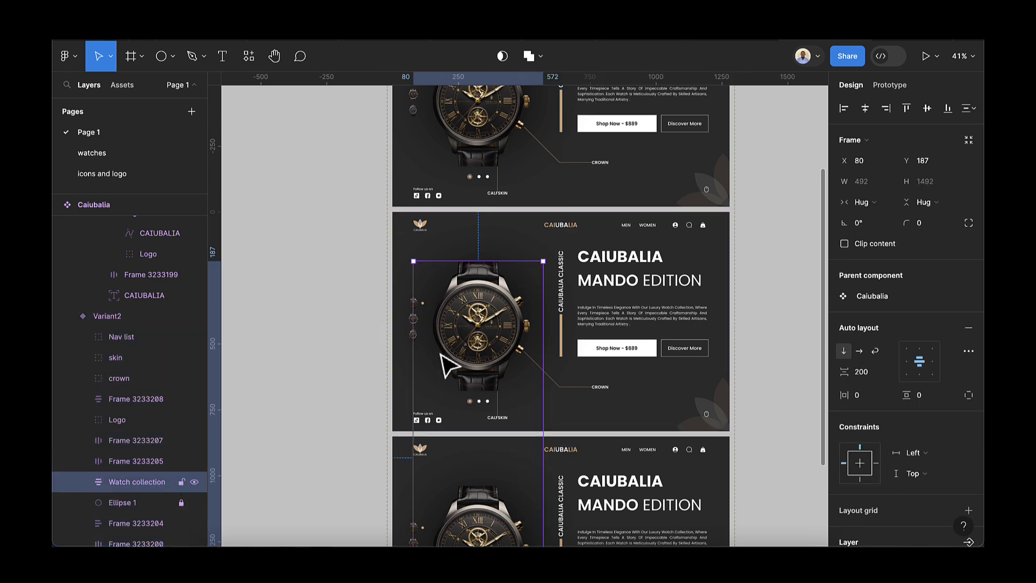
# - Reorder Variant2's Watch collection so that watch 2 comes first, above watch 3
pyautogui.scroll(-2, 442, 351)
pyautogui.scroll(-4, 151, 470)
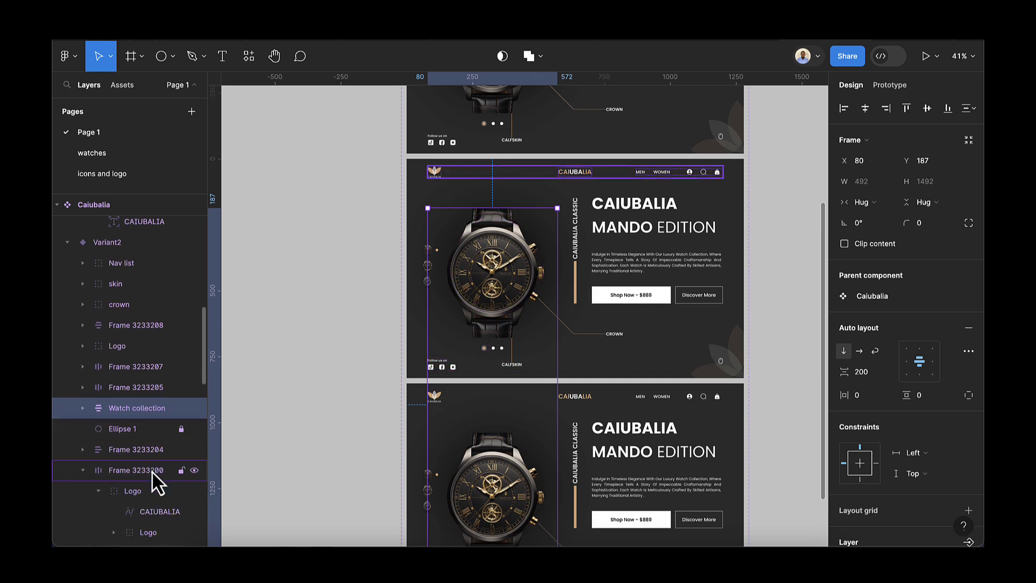
pyautogui.click(84, 383)
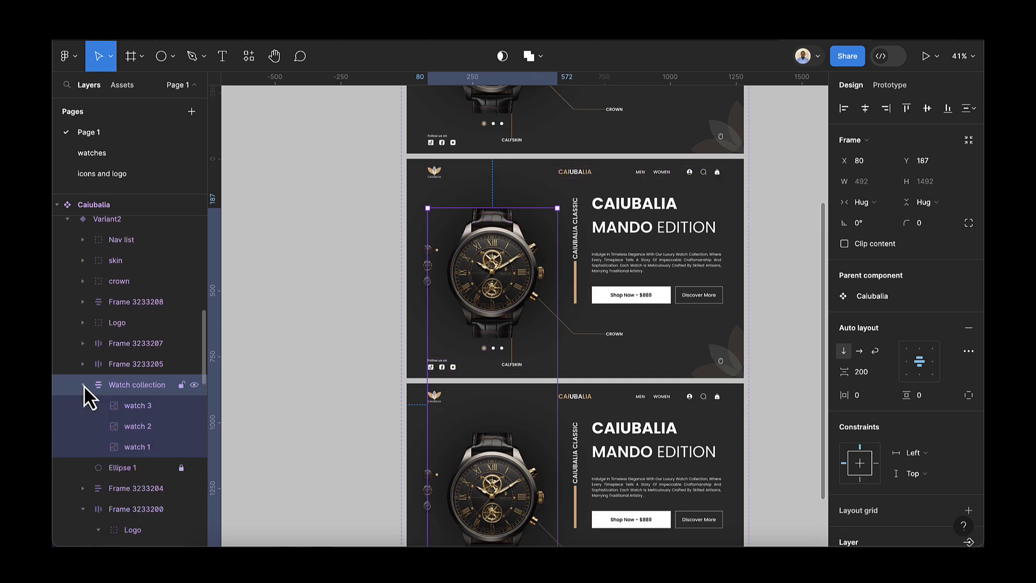
pyautogui.click(131, 426)
pyautogui.moveTo(134, 426); pyautogui.dragTo(134, 397)
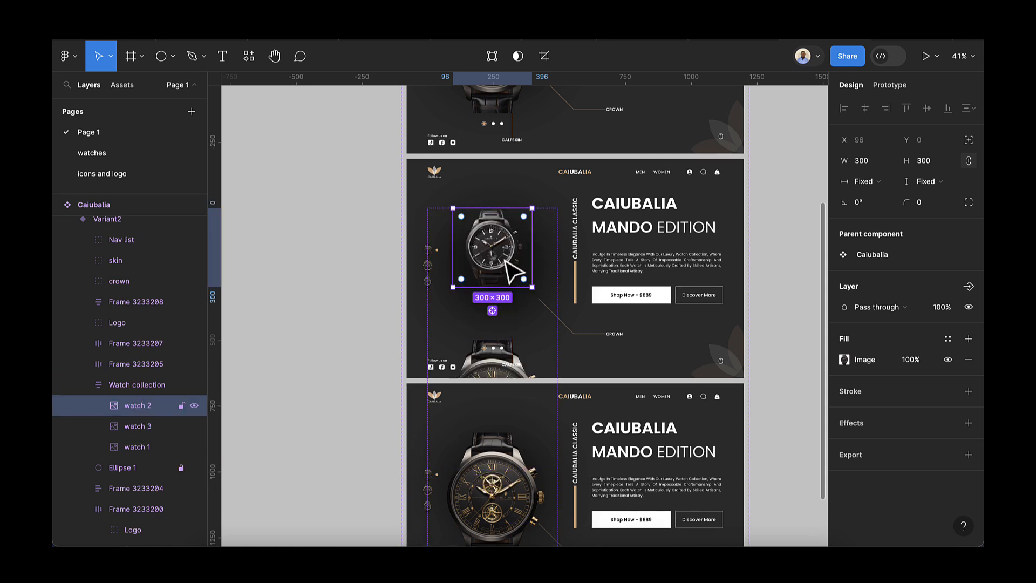
# - In Variant2's Watch collection, resize watch 3 to 300 × 300 and watch 2 to 492 × 492
pyautogui.click(138, 431)
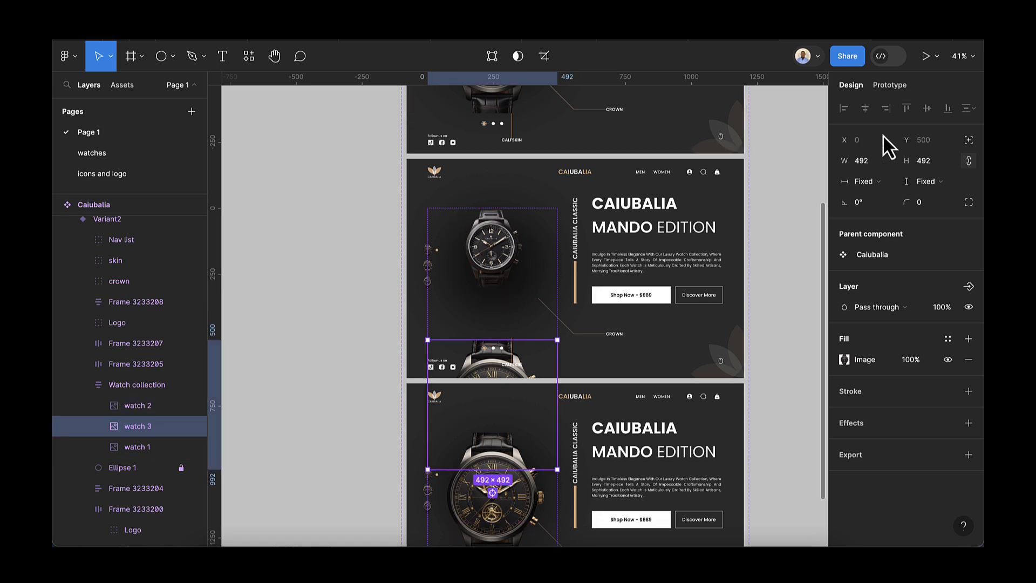
pyautogui.click(871, 167)
pyautogui.press('Return')
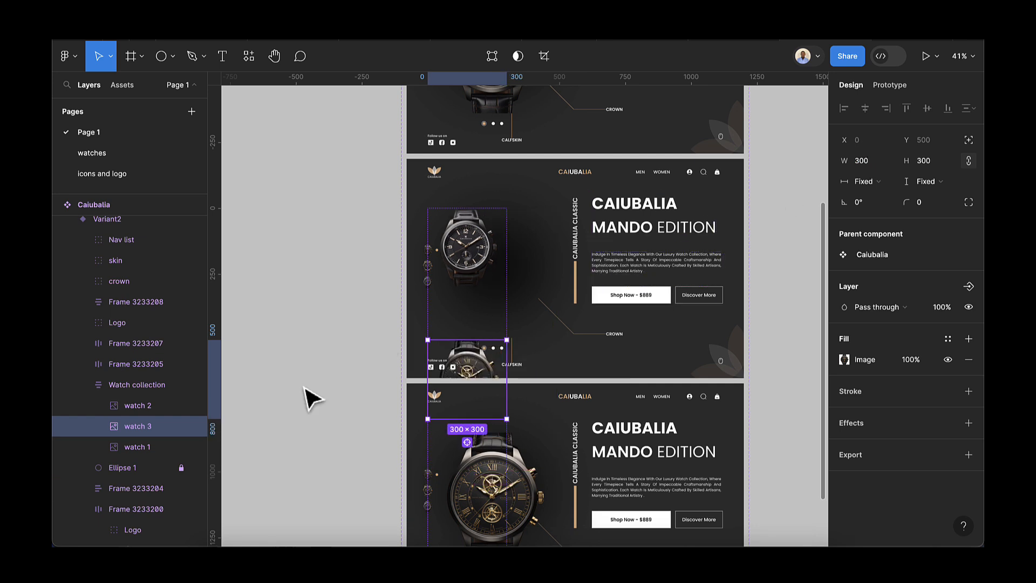
pyautogui.click(134, 414)
pyautogui.click(869, 166)
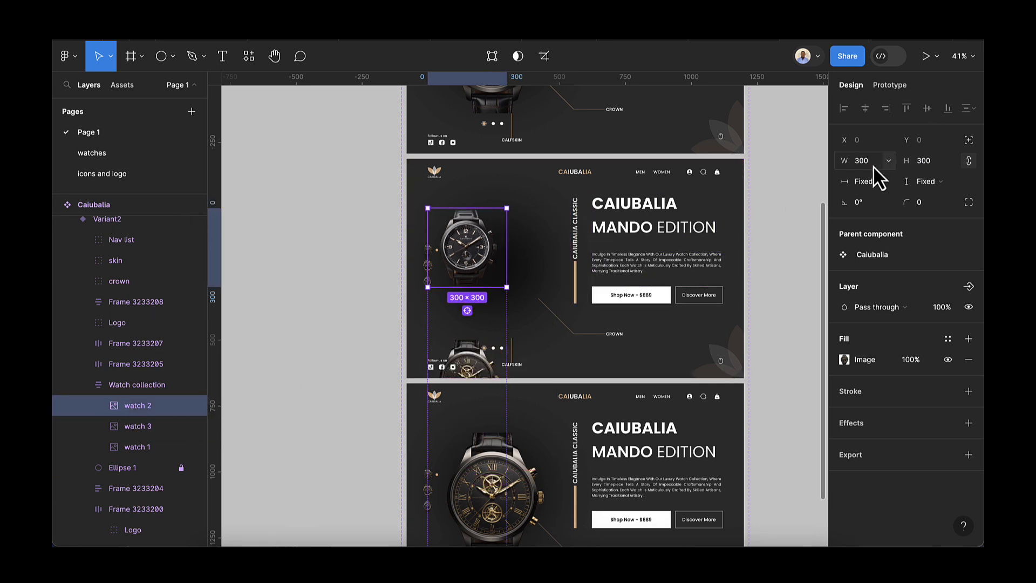
pyautogui.write('492')
pyautogui.press('Return')
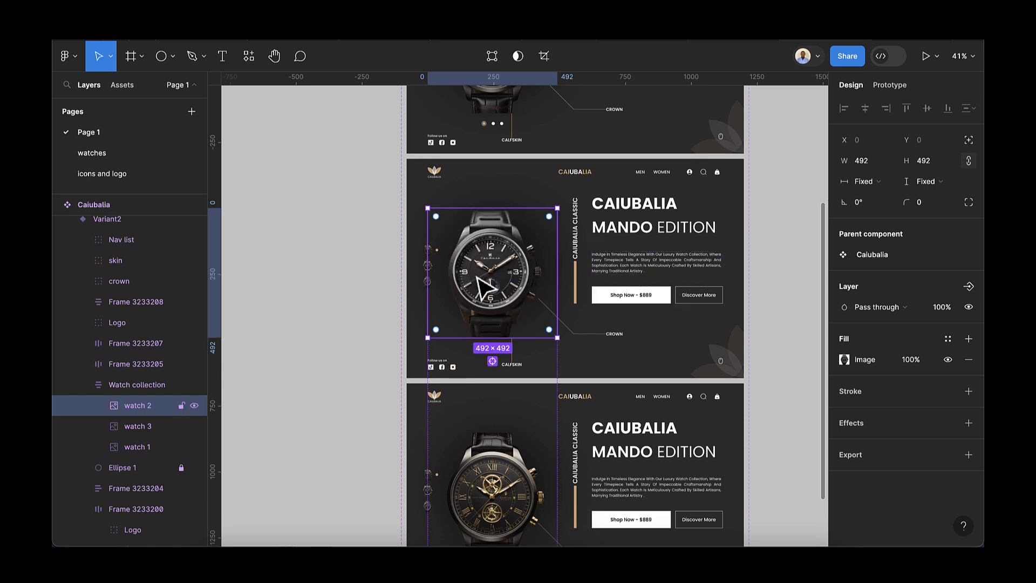
# - Move the bottom watch thumbnail in Variant2's nav-list up to the second place
pyautogui.scroll(-3, 486, 286)
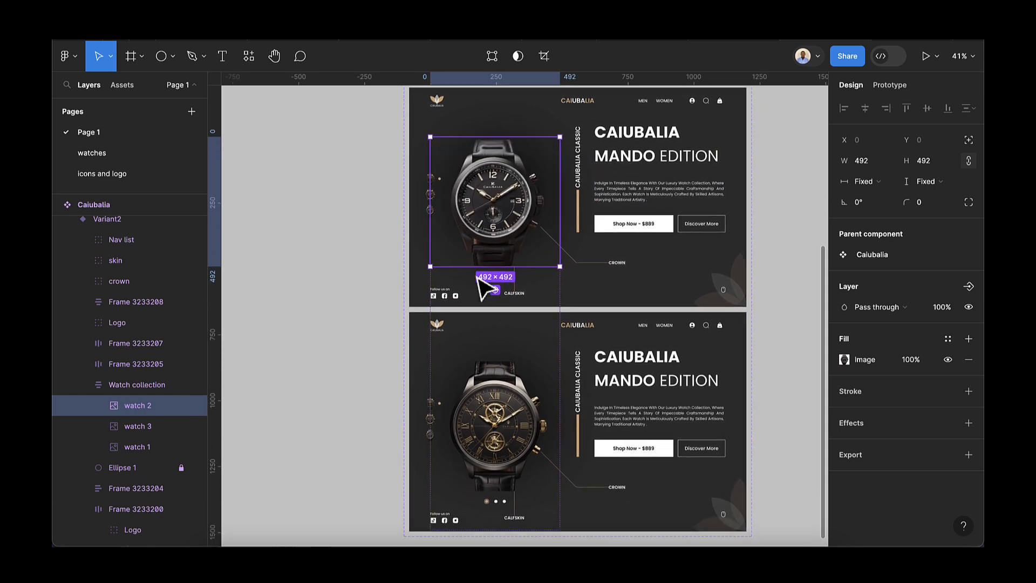
pyautogui.scroll(-1, 482, 289)
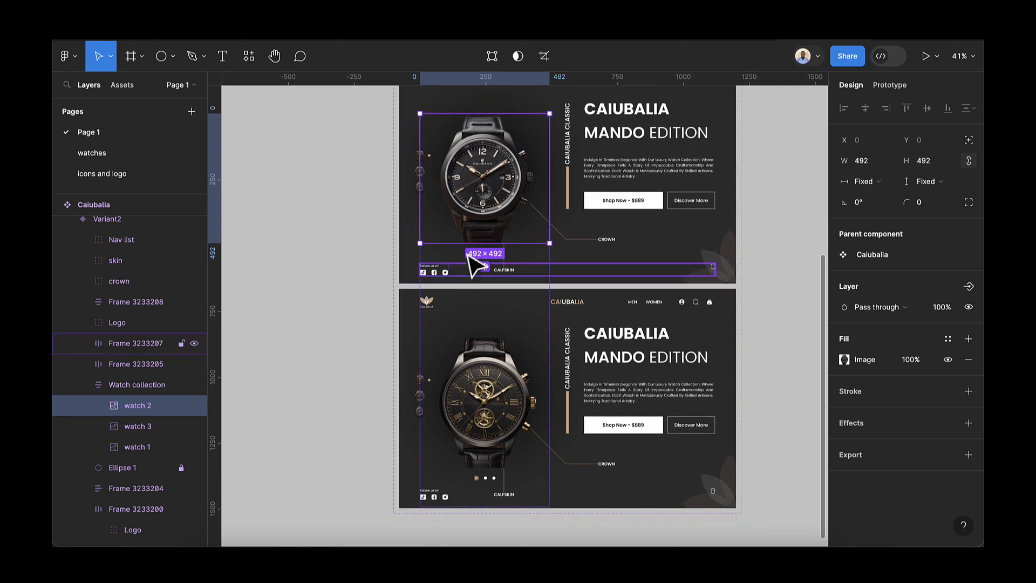
pyautogui.scroll(5, 420, 166)
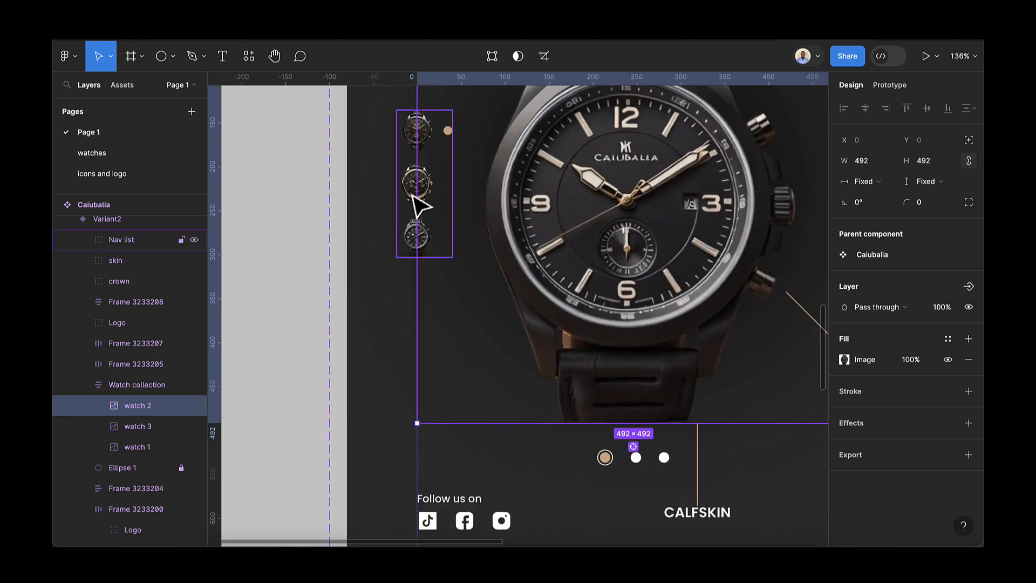
pyautogui.click(420, 219)
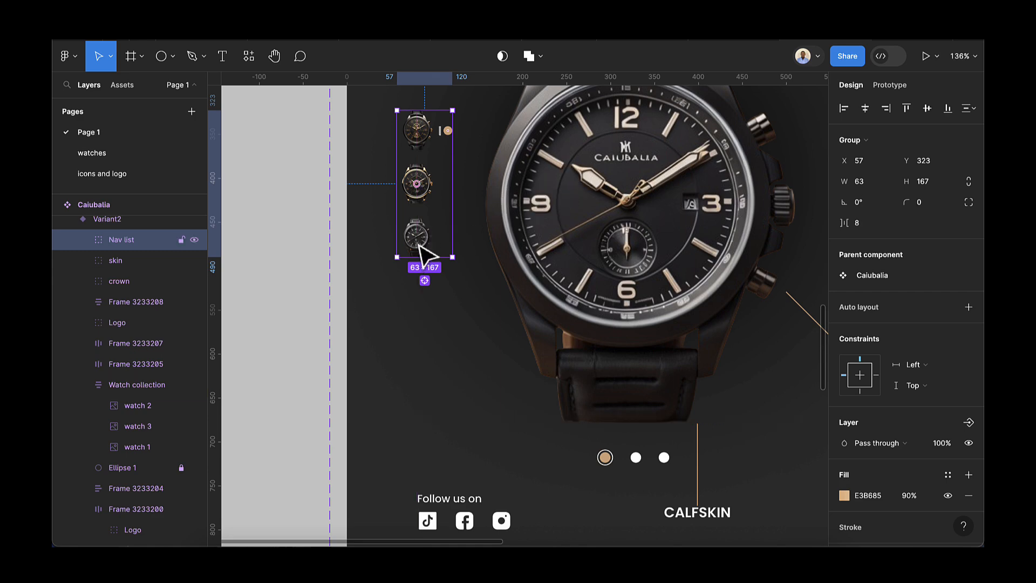
pyautogui.scroll(-1, 422, 250)
pyautogui.hotkey('shift', 'a')
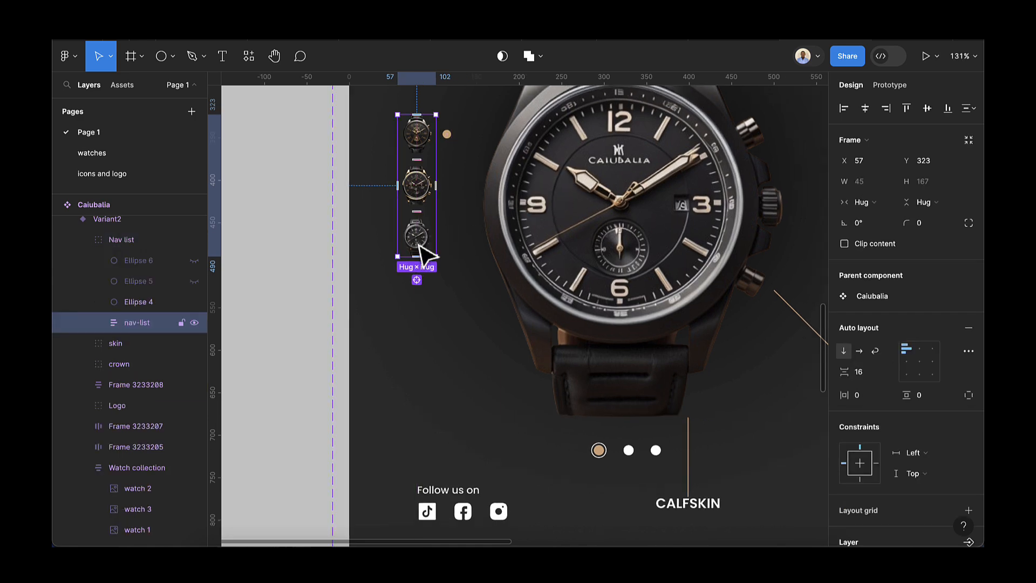
pyautogui.moveTo(420, 245); pyautogui.dragTo(432, 211)
# - Move the bottom watch thumbnail in the Default variant's nav-list up to the second place
pyautogui.scroll(-5, 432, 212)
pyautogui.scroll(-5, 428, 210)
pyautogui.scroll(6, 428, 212)
pyautogui.scroll(1, 459, 238)
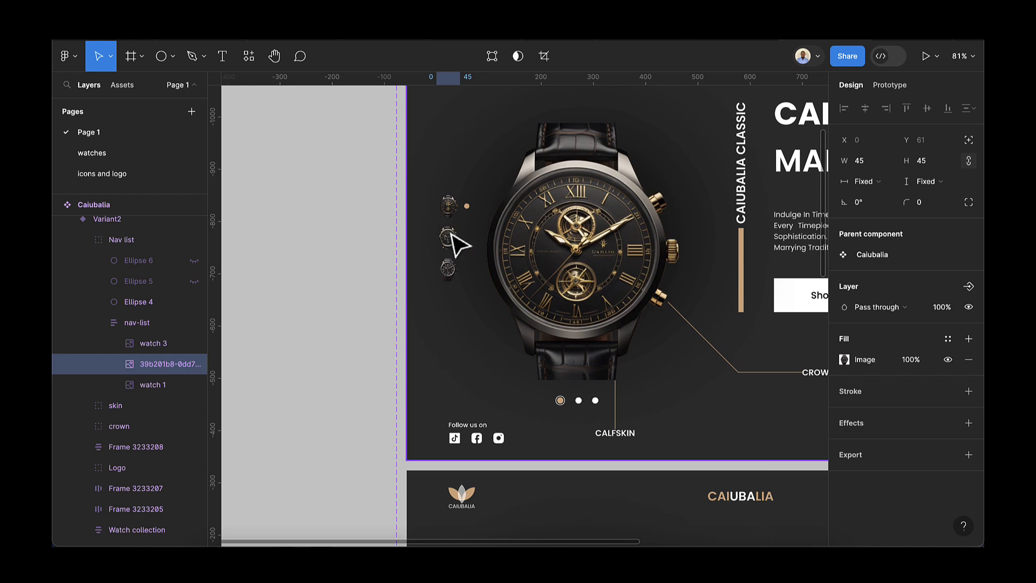
pyautogui.scroll(4, 454, 238)
pyautogui.click(453, 323)
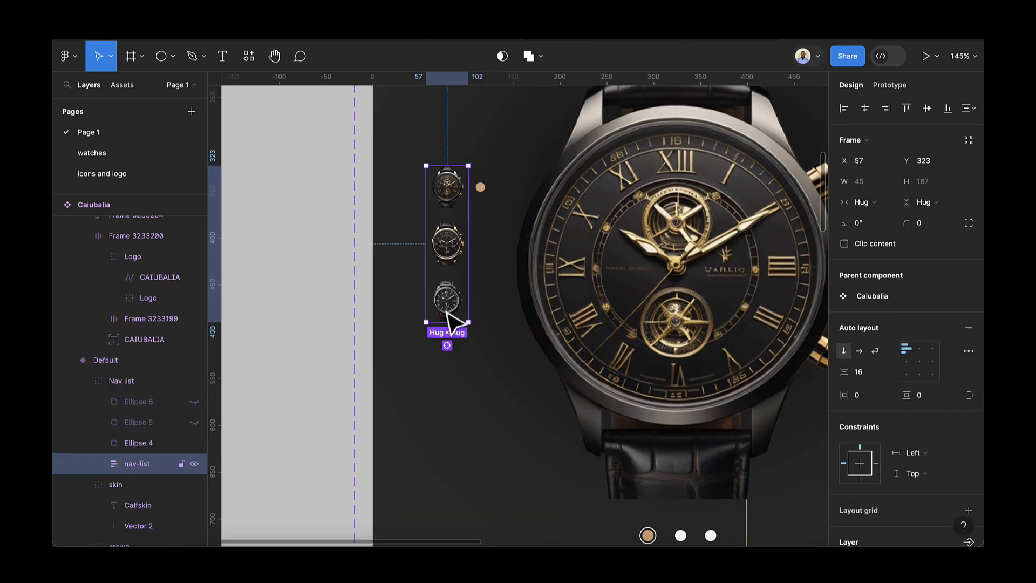
pyautogui.click(454, 321)
pyautogui.moveTo(454, 321); pyautogui.dragTo(443, 263)
# - In Variant2's Nav list, hide Ellipse 4 and show Ellipse 5 beside the second thumbnail
pyautogui.scroll(-3, 439, 273)
pyautogui.scroll(-6, 451, 273)
pyautogui.scroll(-5, 452, 279)
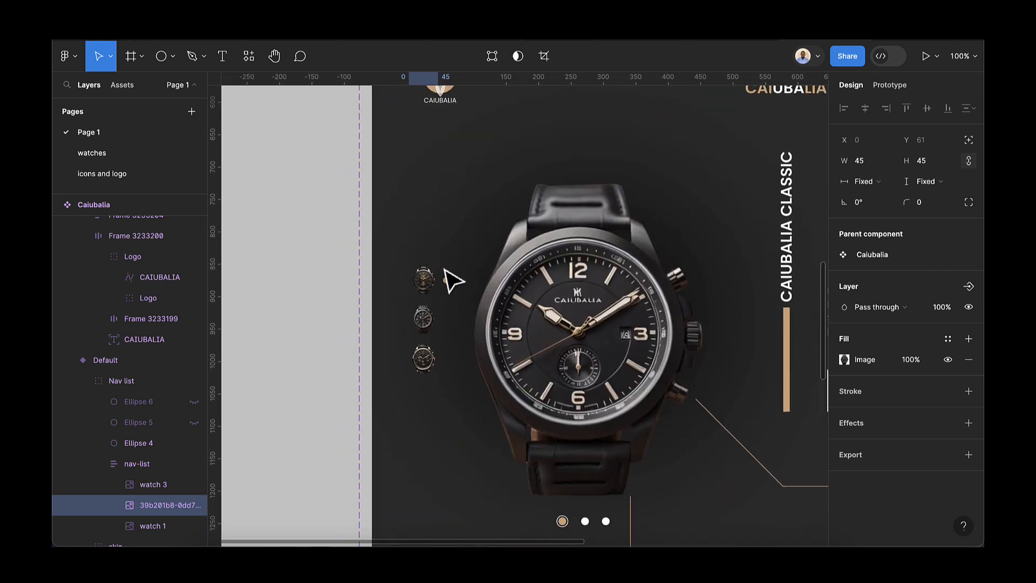
pyautogui.click(435, 297)
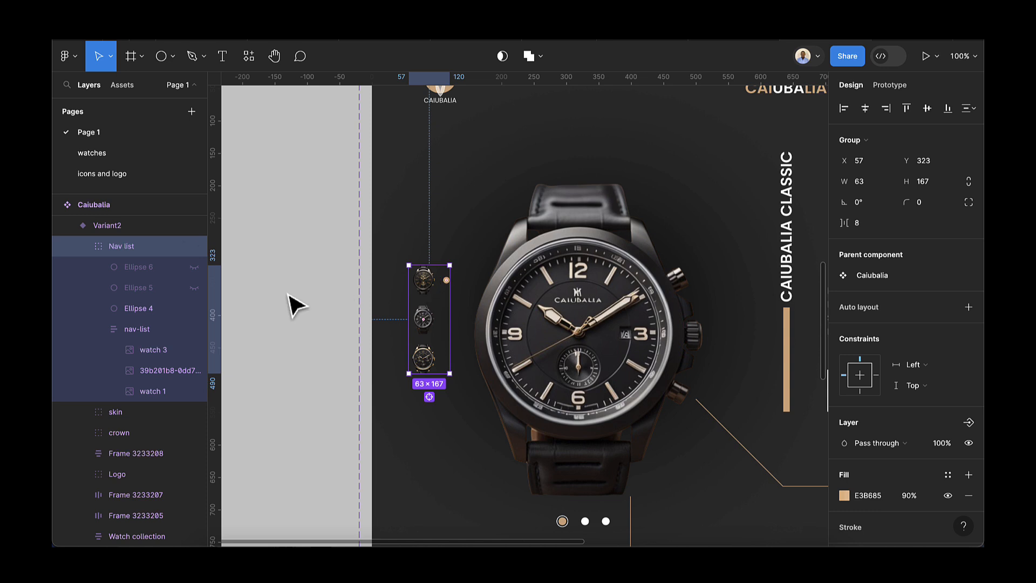
pyautogui.click(148, 309)
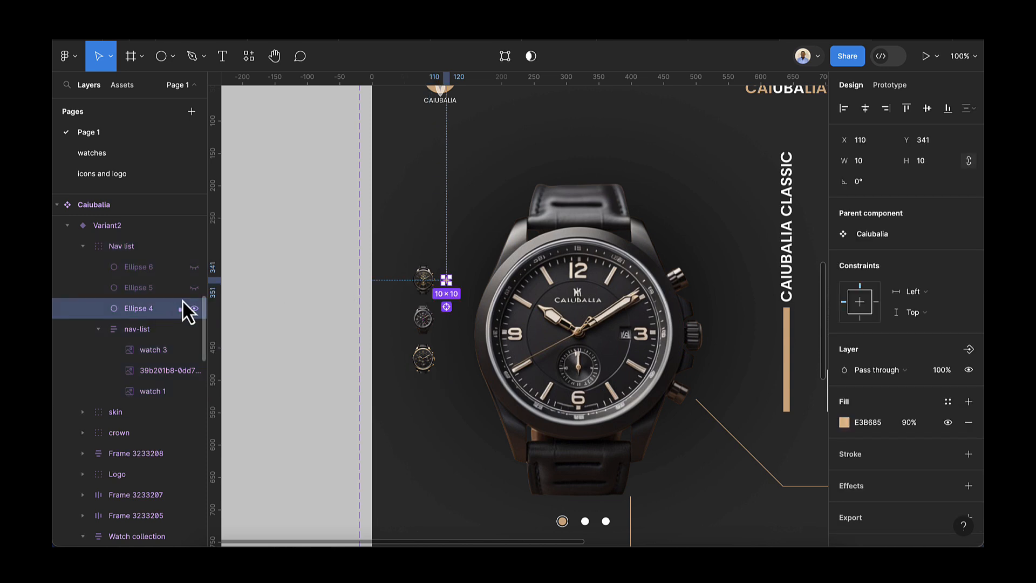
pyautogui.click(194, 308)
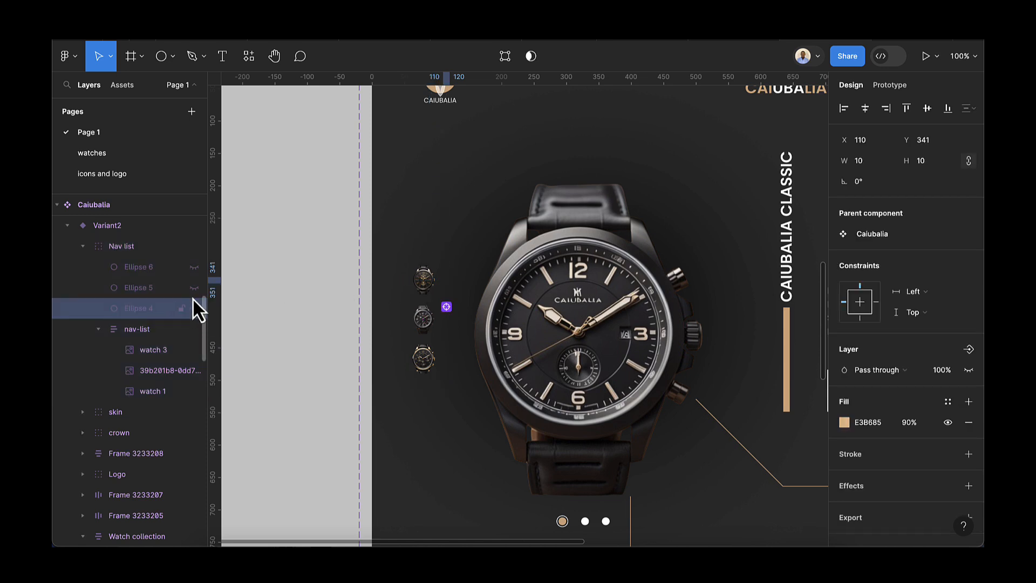
pyautogui.click(193, 288)
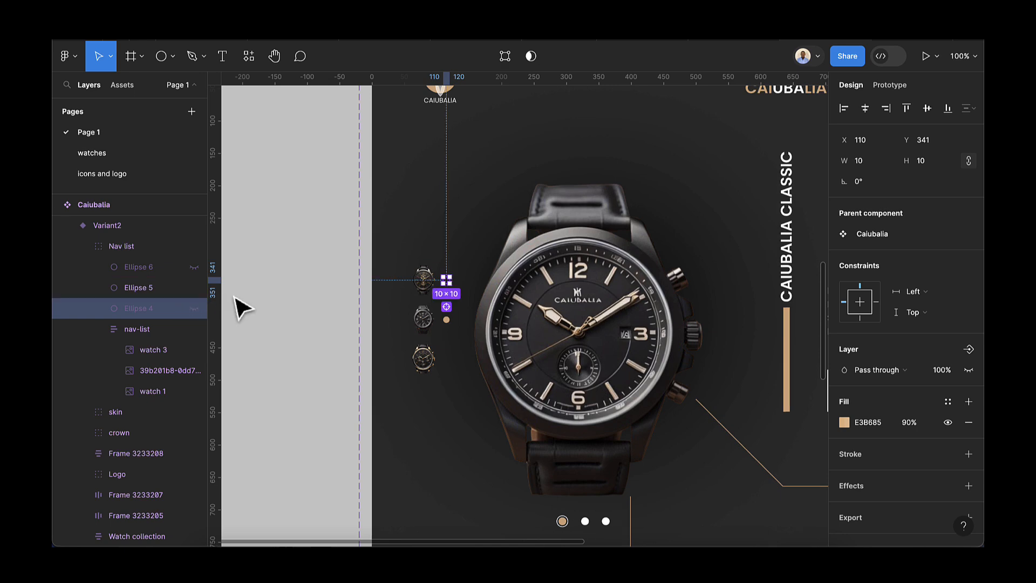
# - Reorder the pagination dots below Variant2's watch so the active item sits between item 2 and item 3
pyautogui.scroll(-5, 508, 324)
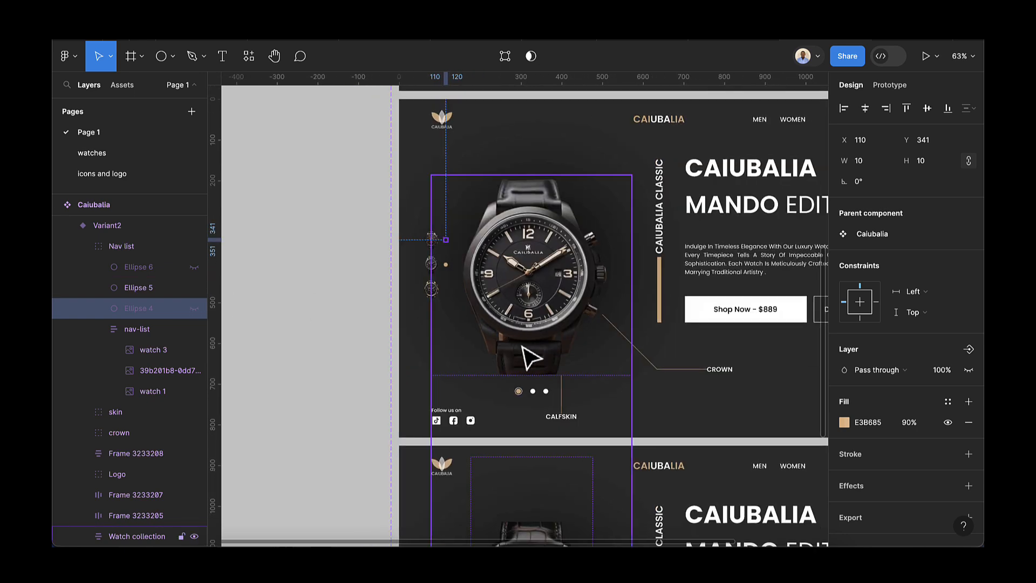
pyautogui.scroll(5, 531, 398)
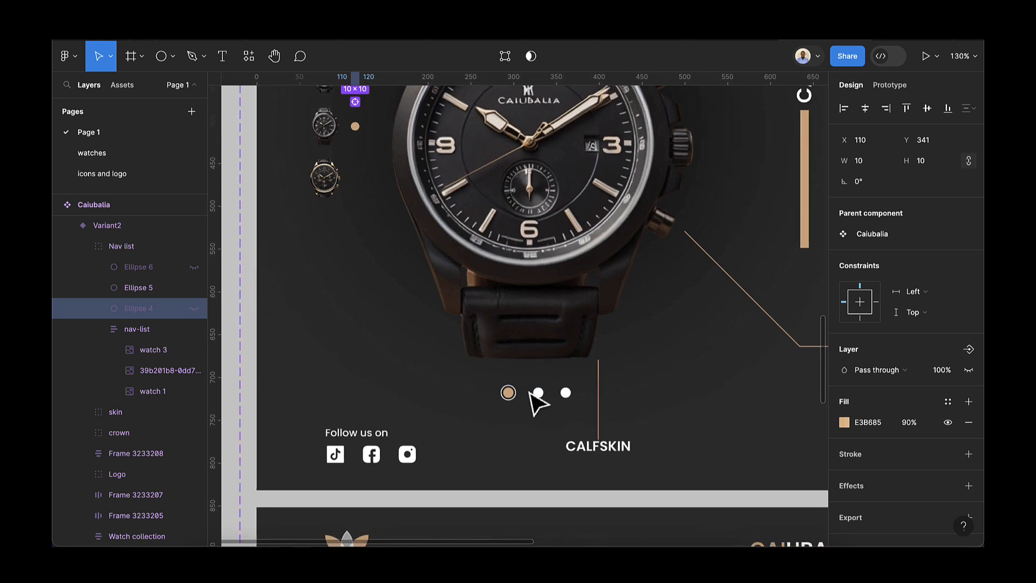
pyautogui.click(541, 396)
pyautogui.scroll(3, 540, 396)
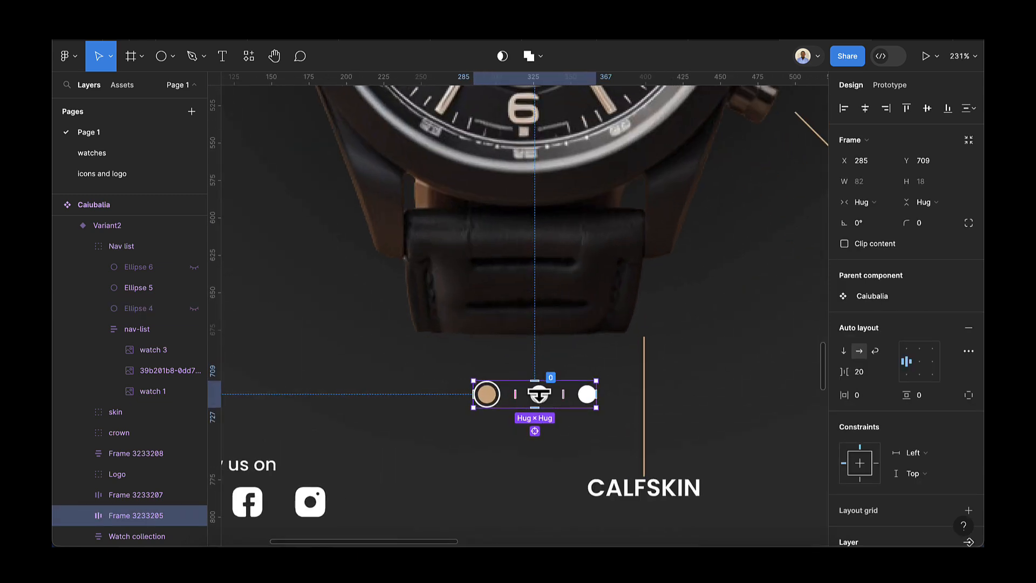
pyautogui.scroll(-2, 174, 485)
pyautogui.scroll(-2, 175, 480)
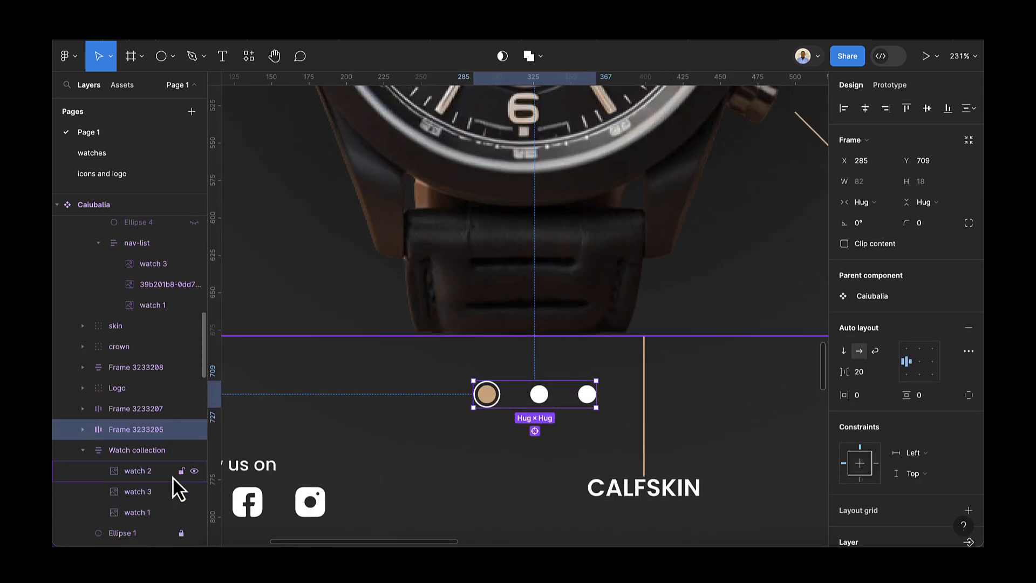
pyautogui.click(83, 430)
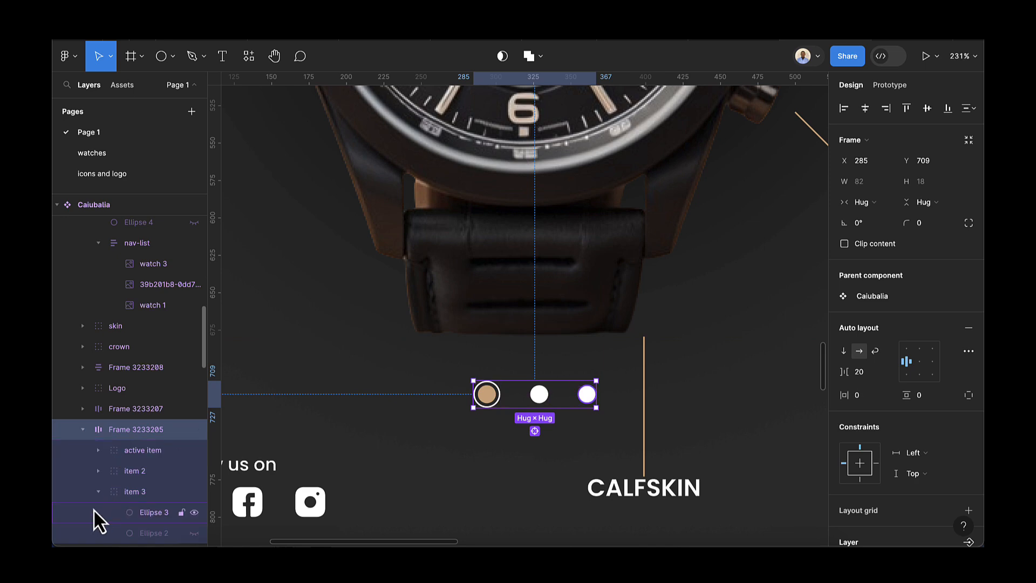
pyautogui.click(98, 492)
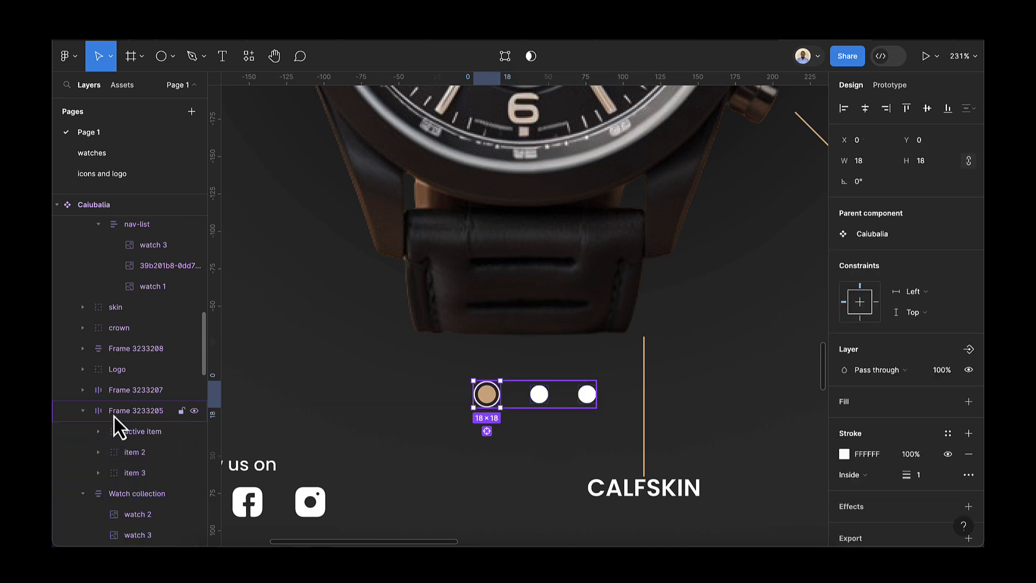
pyautogui.click(114, 415)
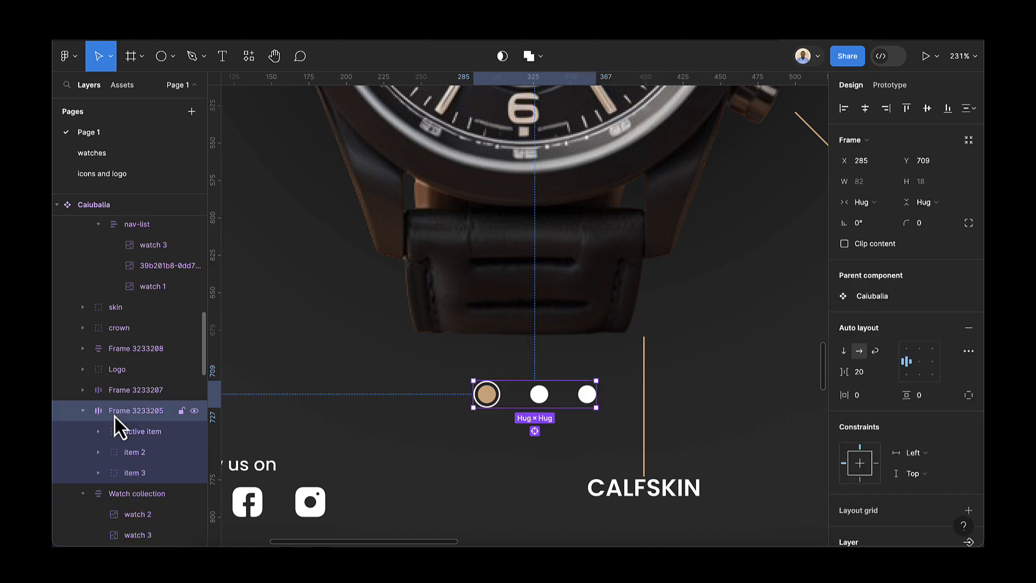
pyautogui.moveTo(157, 433); pyautogui.dragTo(151, 463)
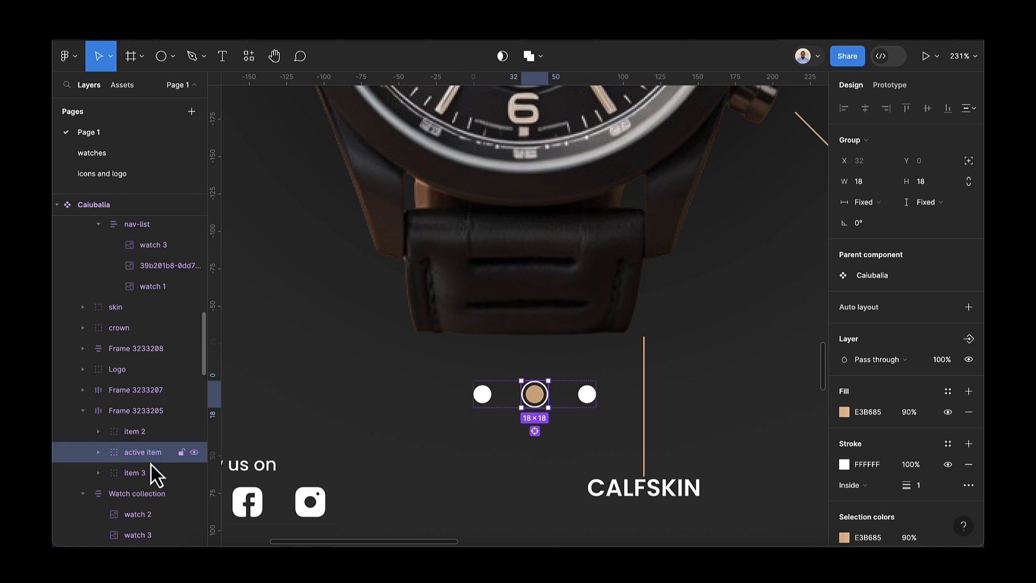
pyautogui.scroll(-6, 534, 373)
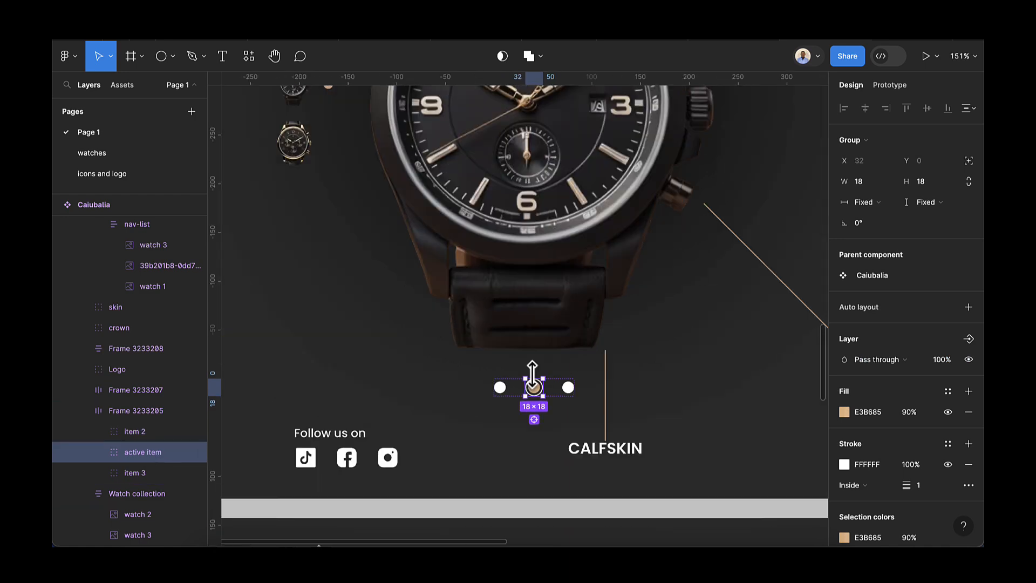
# - Reposition the CALFSKIN callout group in Variant2 to X 347, Y 677.5, beneath the edge of the watch strap
pyautogui.scroll(-5, 533, 373)
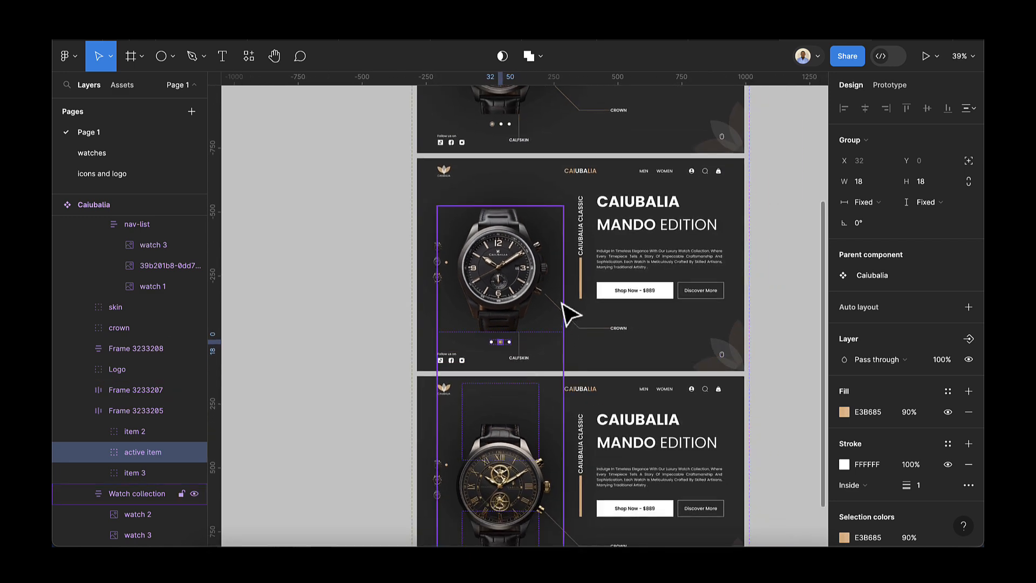
pyautogui.scroll(5, 569, 314)
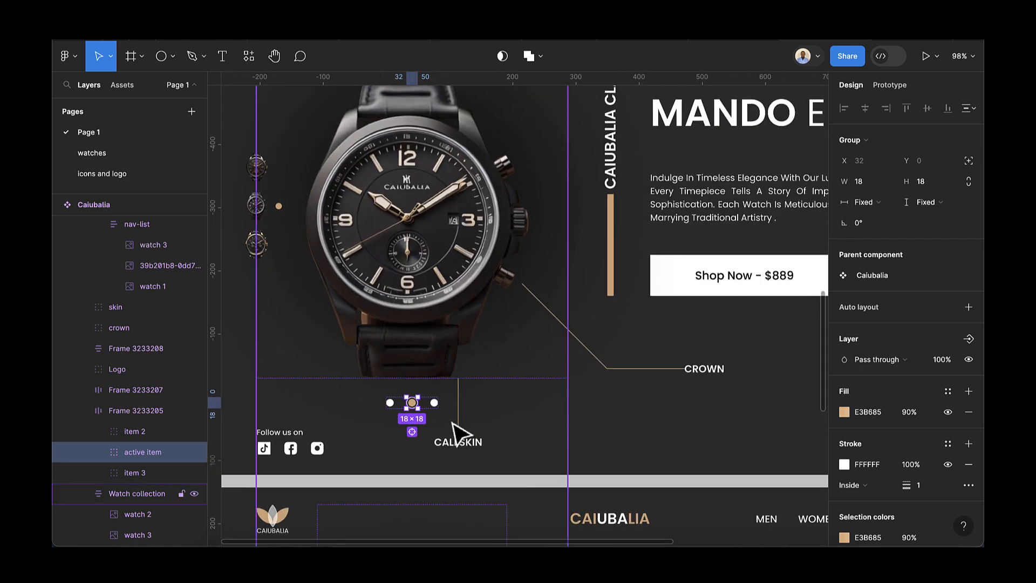
pyautogui.scroll(5, 458, 432)
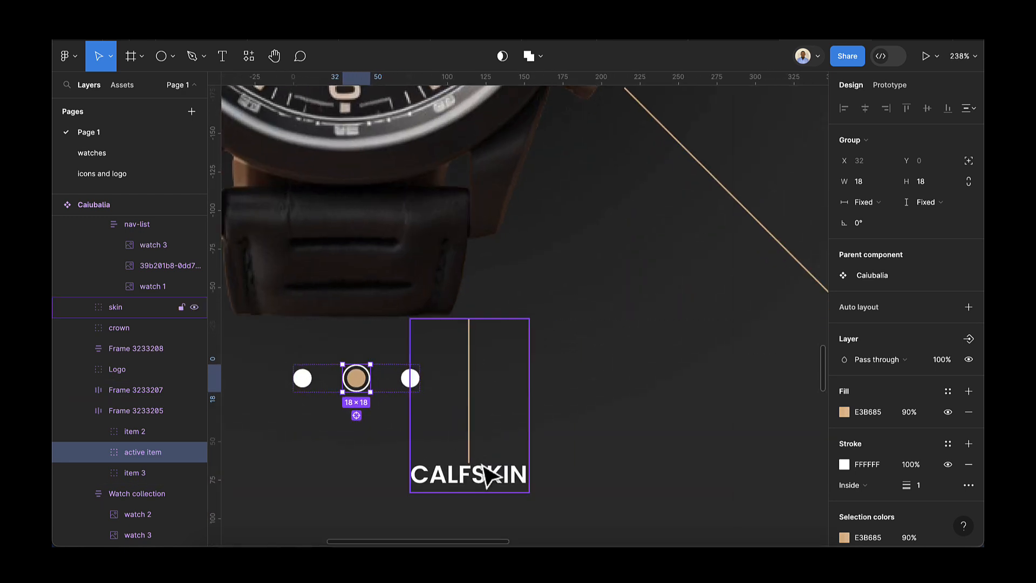
pyautogui.click(486, 474)
pyautogui.hotkey('shift', 'Left')
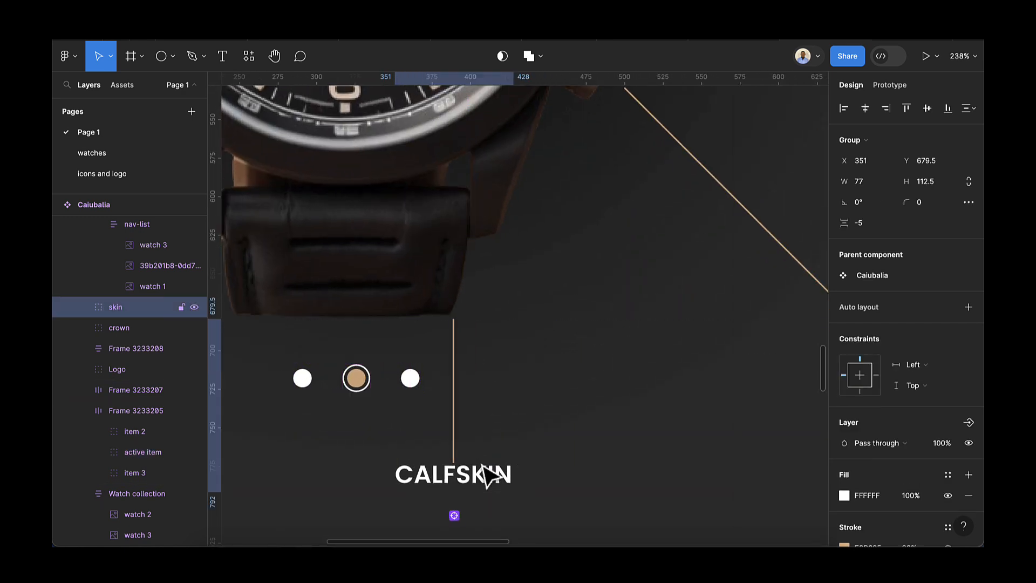
pyautogui.press('Left')
pyautogui.press('Left')
pyautogui.press('Left')
pyautogui.press('Left')
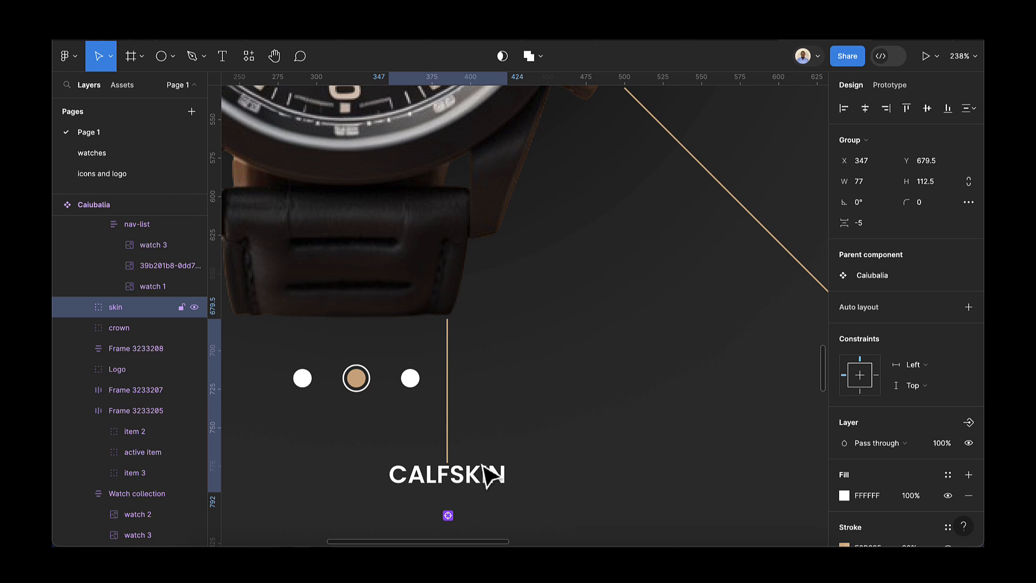
pyautogui.press('Up')
pyautogui.press('Up')
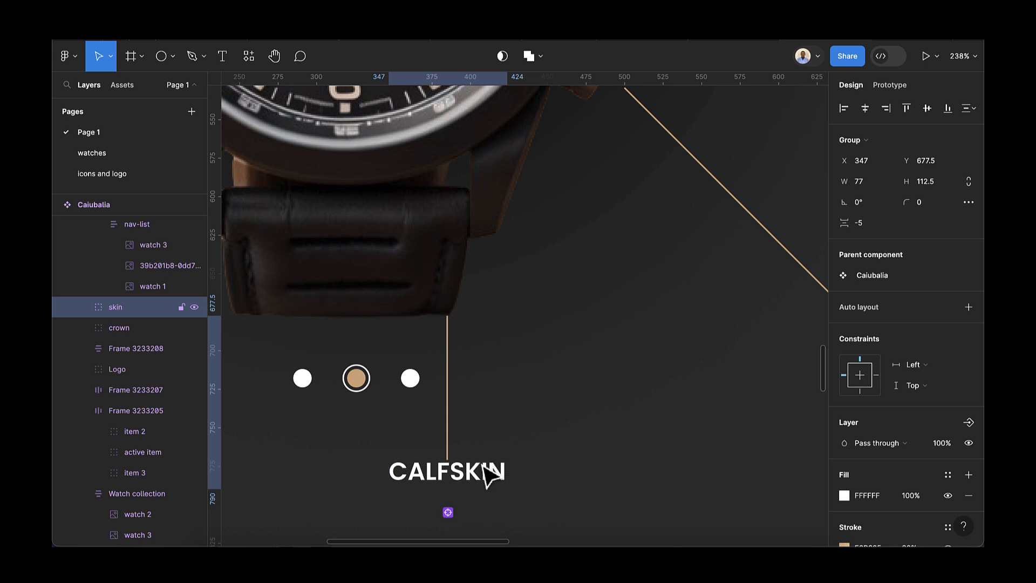
# - Move Variant2's CROWN callout group to X 488, Y 526 so its line starts at the watch's lower side button
pyautogui.scroll(-5, 488, 475)
pyautogui.scroll(3, 493, 481)
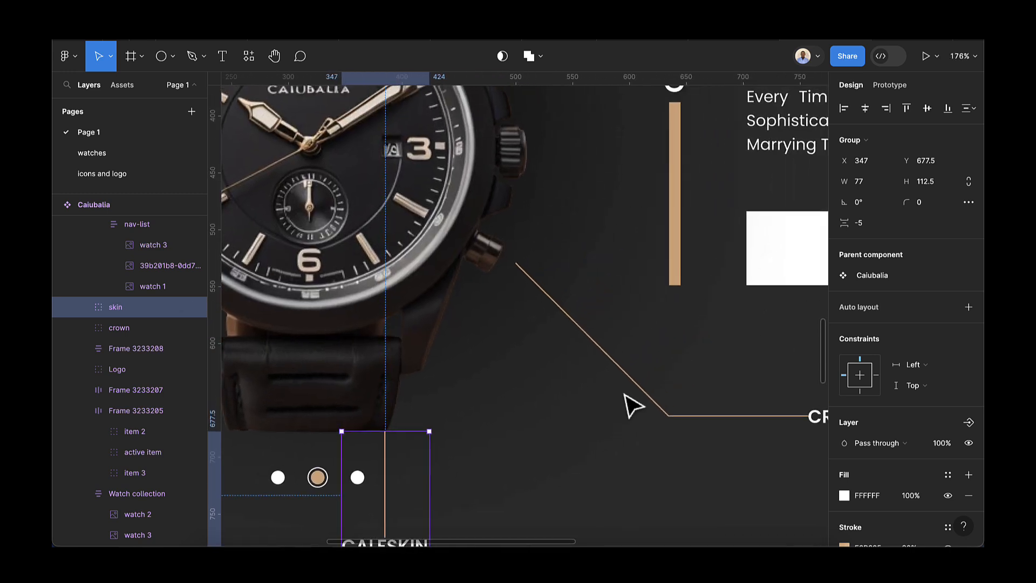
pyautogui.press('Escape')
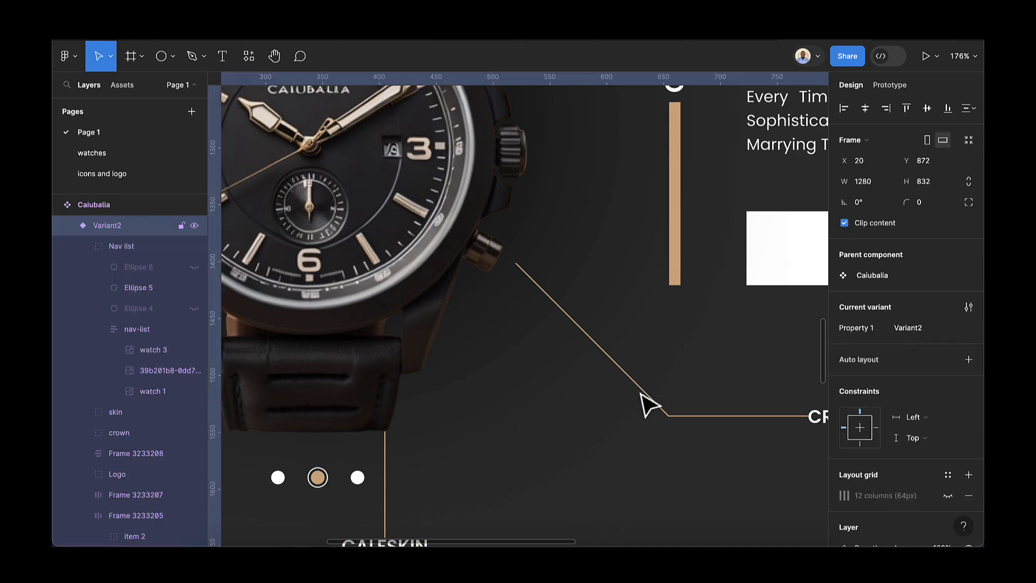
pyautogui.click(668, 416)
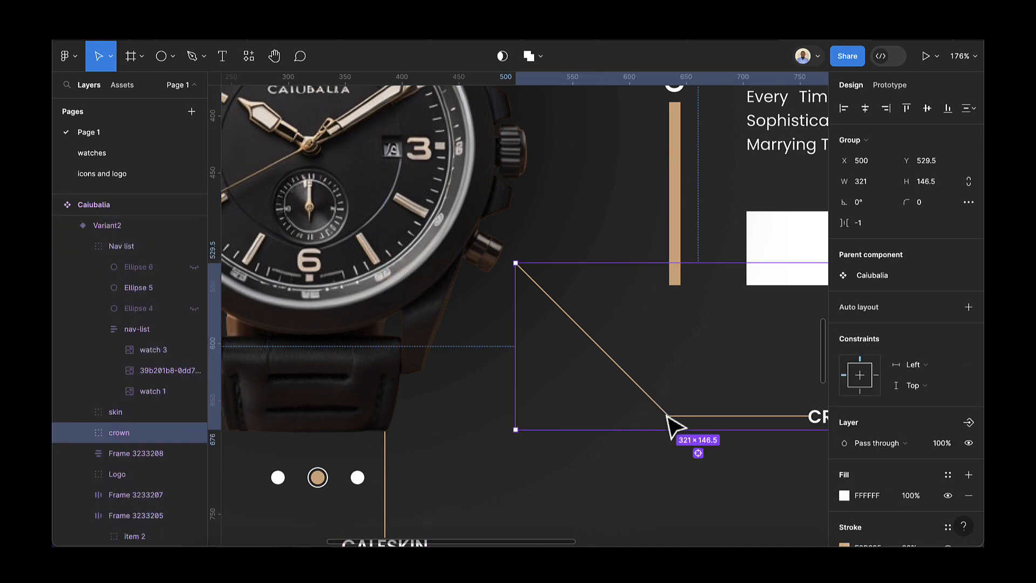
pyautogui.moveTo(668, 417); pyautogui.dragTo(654, 413)
pyautogui.scroll(-3, 654, 412)
pyautogui.scroll(-5, 654, 418)
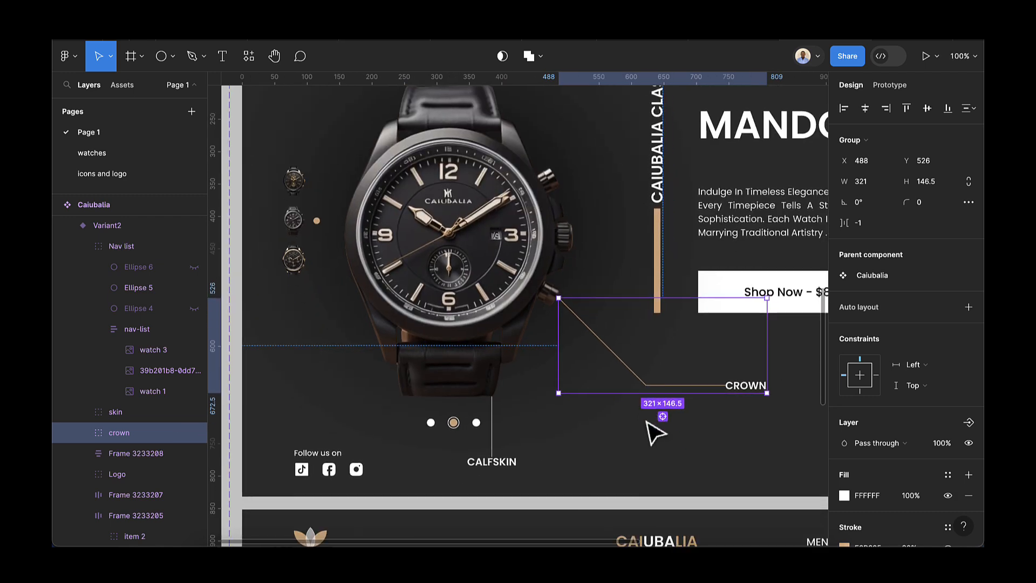
# - Unlock the Watch collection frame in Variant3 and expand it to show its watch layers
pyautogui.scroll(-2, 654, 432)
pyautogui.scroll(-10, 653, 432)
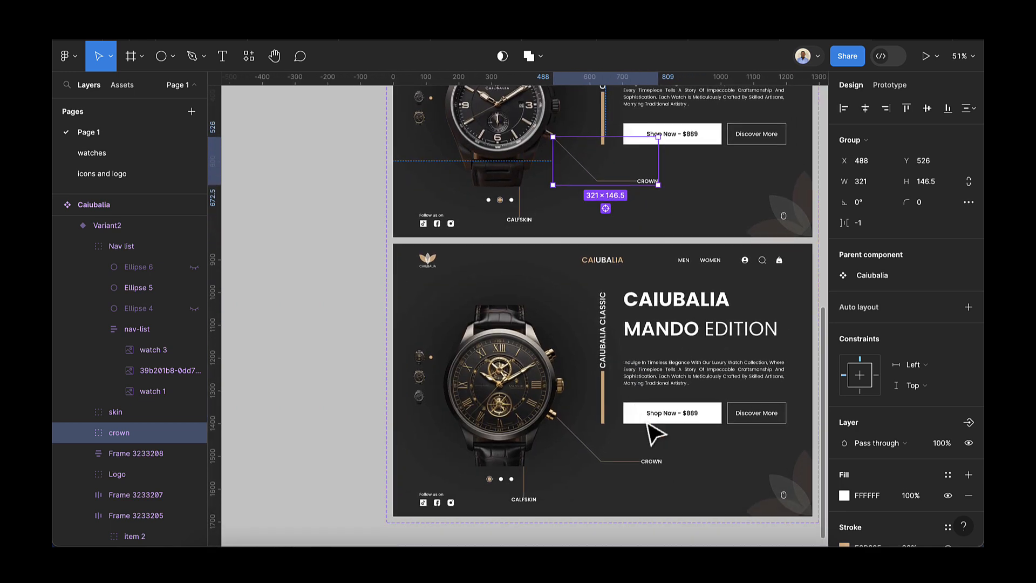
pyautogui.click(654, 433)
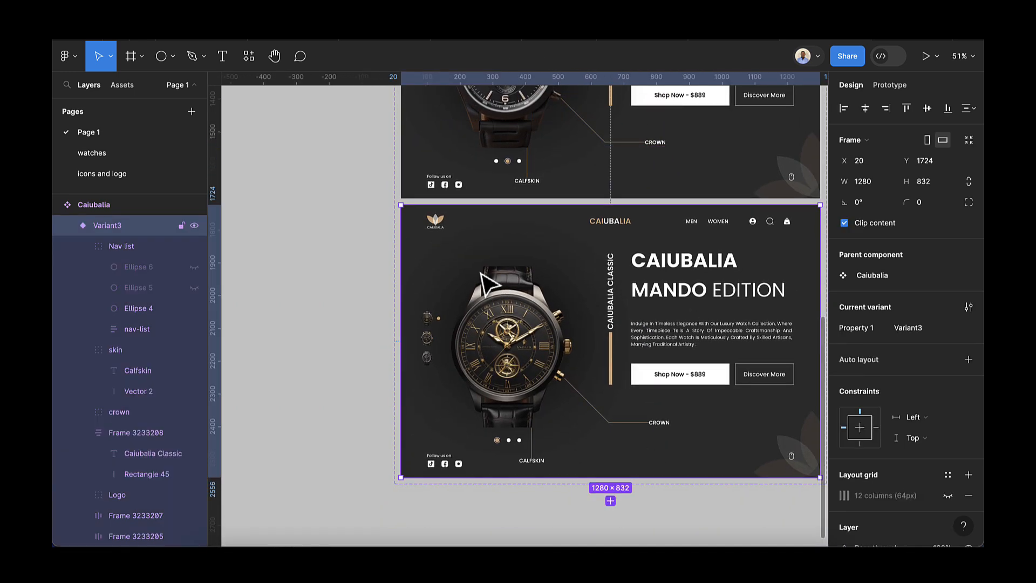
pyautogui.click(83, 432)
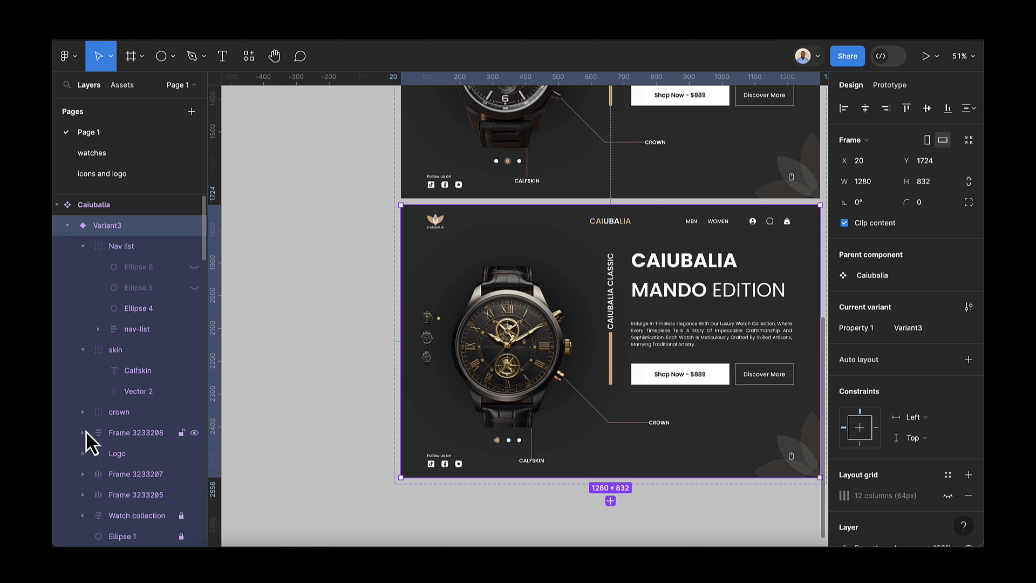
pyautogui.scroll(-3, 86, 430)
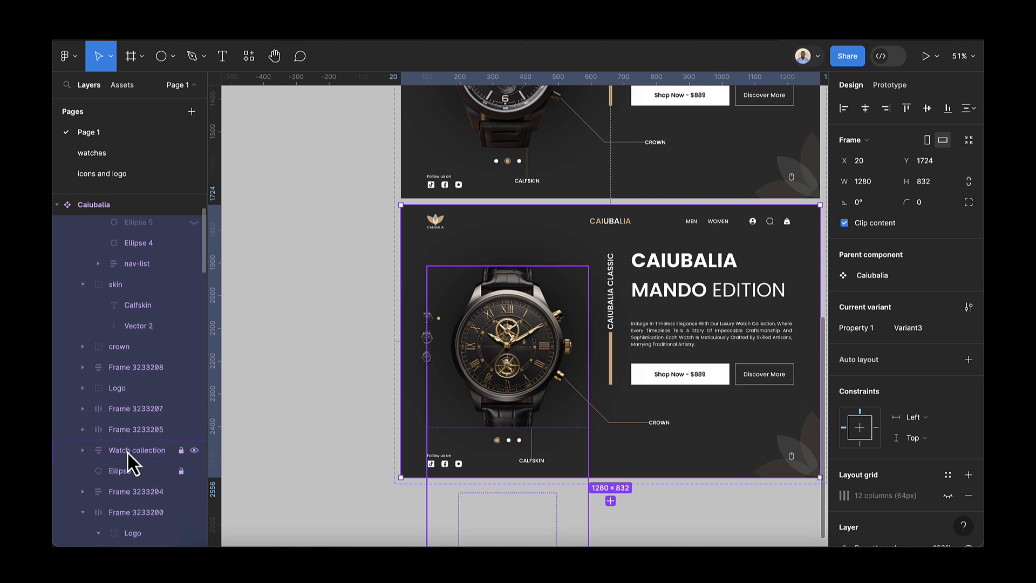
pyautogui.click(135, 450)
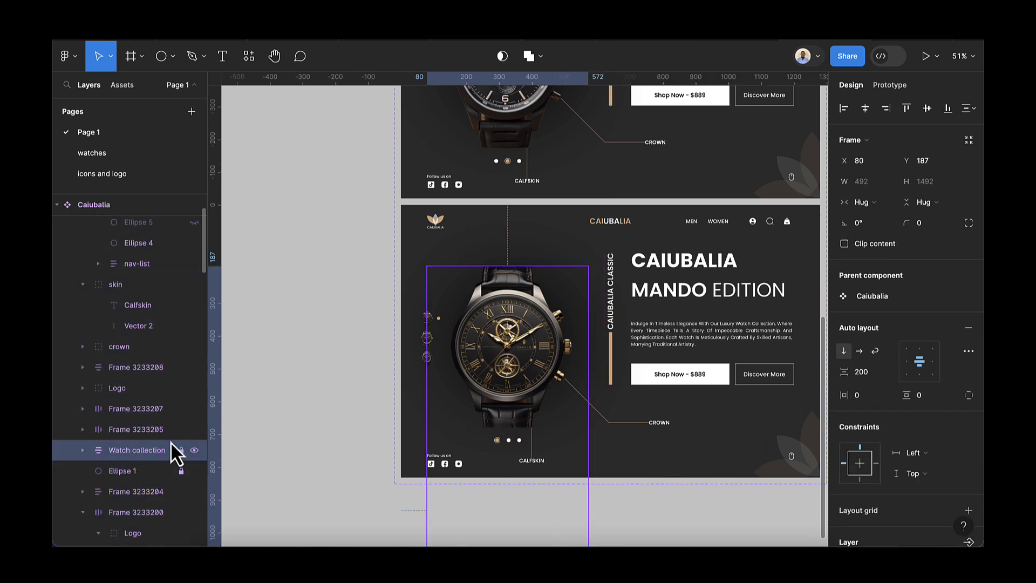
pyautogui.click(82, 450)
pyautogui.scroll(-2, 124, 472)
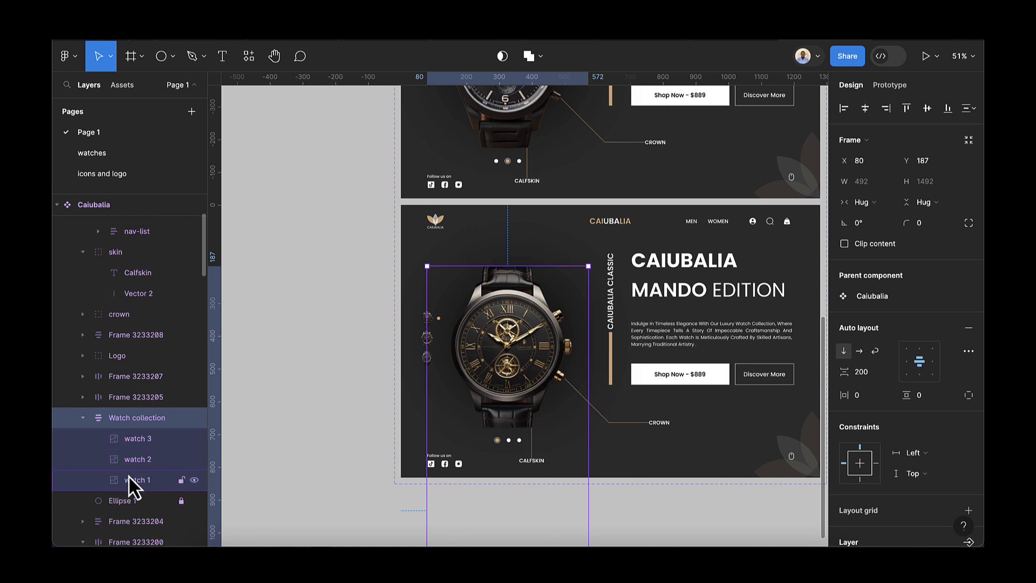
# - Reorder Variant3's Watch collection so watch 1 comes first, watch 2 second and watch 3 last
pyautogui.click(128, 480)
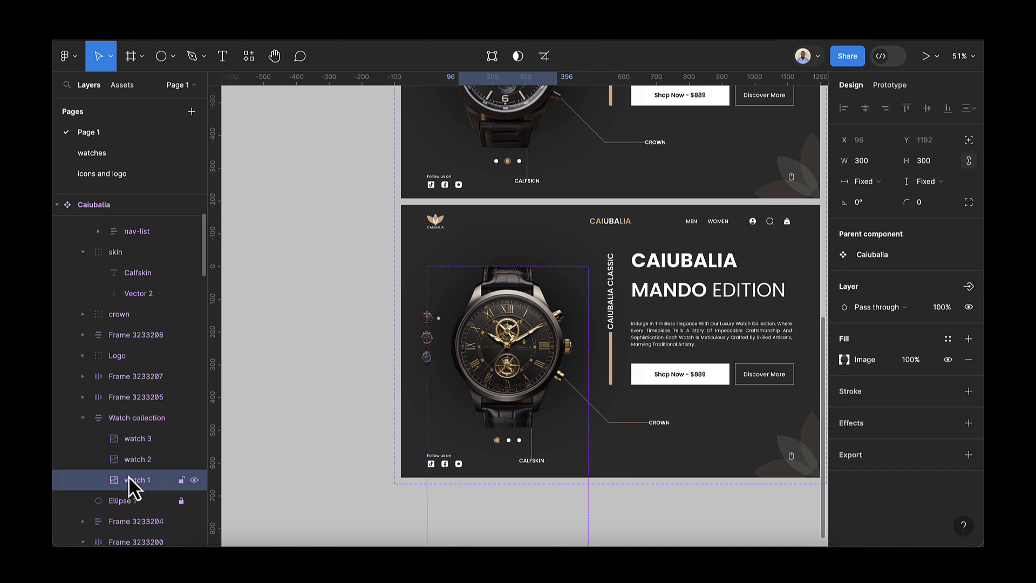
pyautogui.moveTo(128, 474)
pyautogui.mouseDown()
pyautogui.moveTo(128, 418)
pyautogui.moveTo(131, 491)
pyautogui.mouseUp()
pyautogui.click(132, 461)
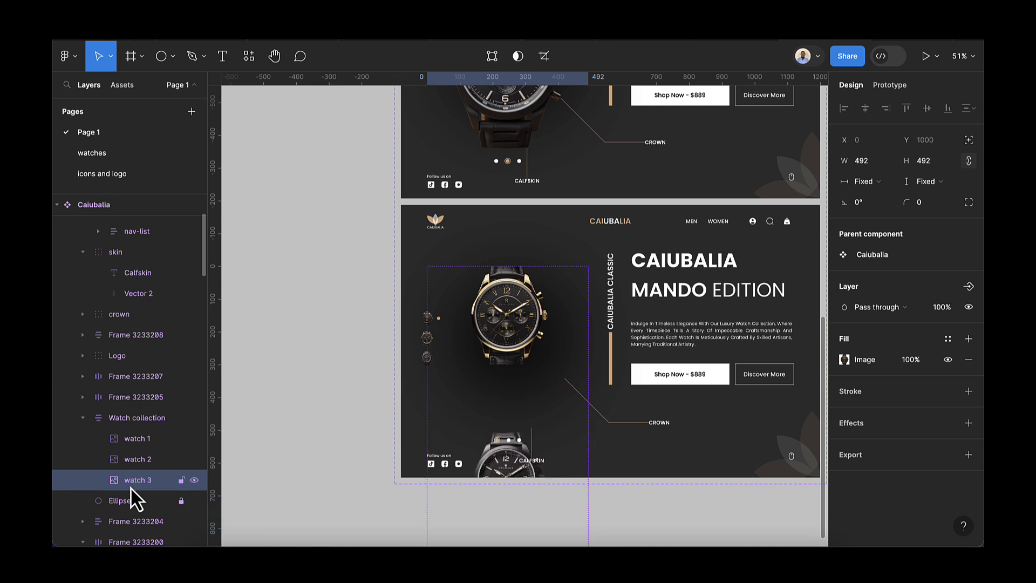
pyautogui.click(145, 458)
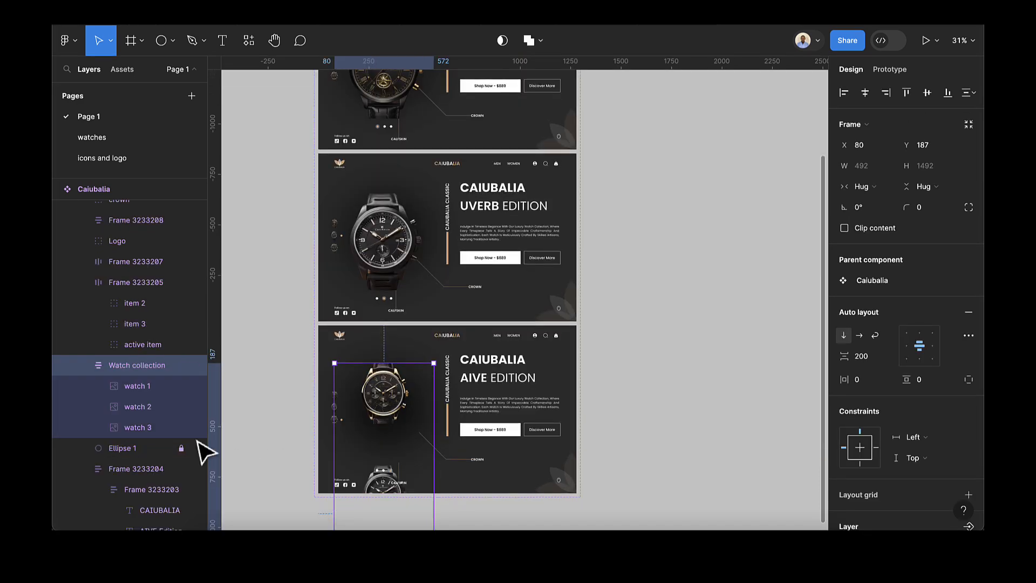
# - Resize watch 3 in Variant3's Watch collection to 300 × 300
pyautogui.click(126, 431)
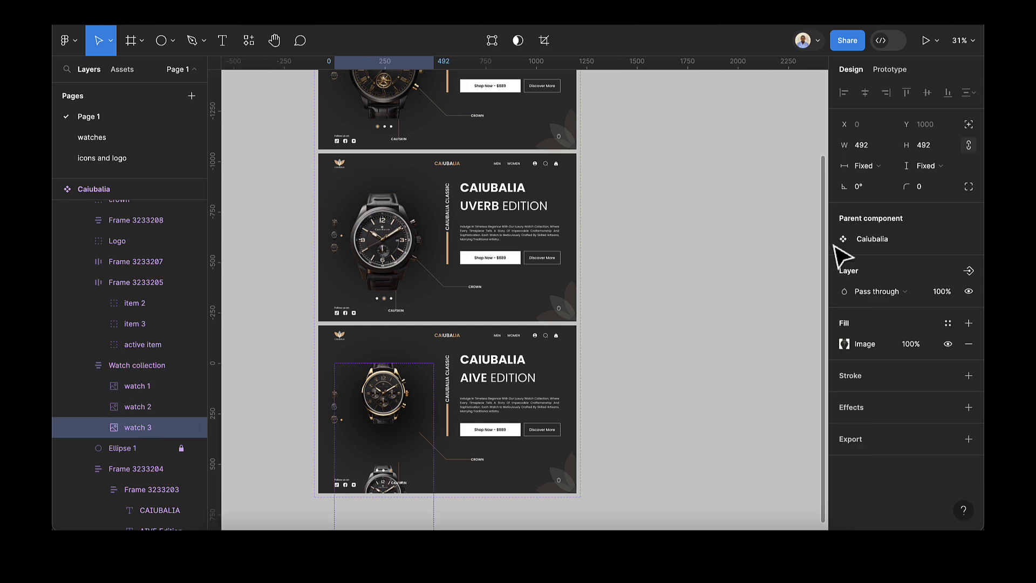
pyautogui.click(882, 150)
pyautogui.write('300')
pyautogui.press('Return')
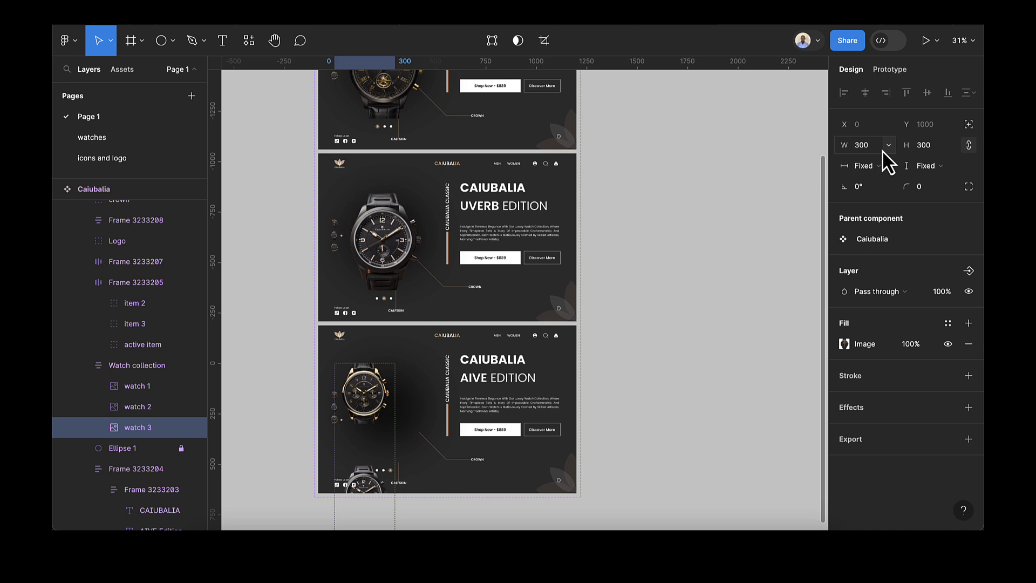
# - Resize watch 1 in Variant3's Watch collection to 492 × 492
pyautogui.click(128, 388)
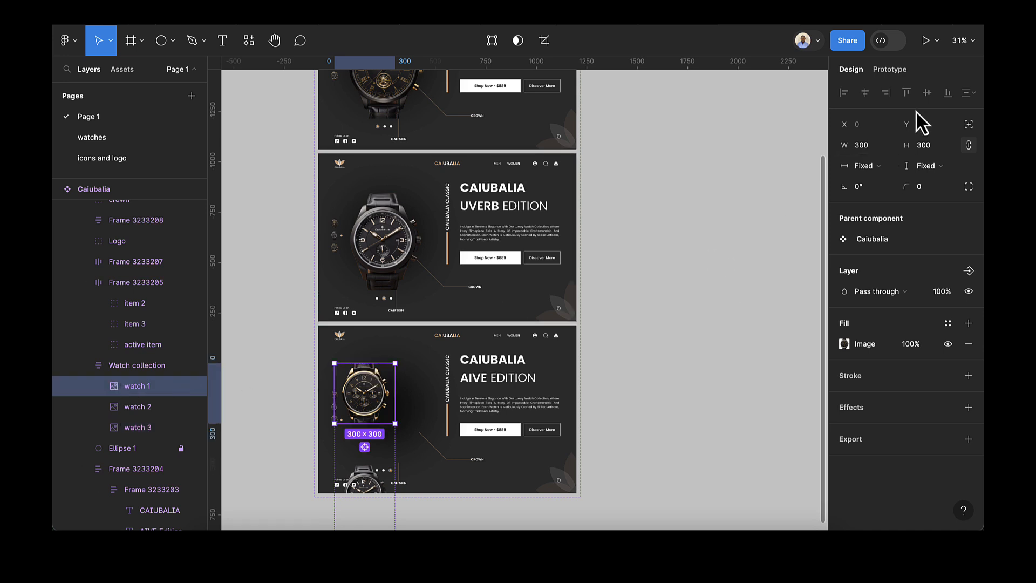
pyautogui.click(876, 153)
pyautogui.write('492')
pyautogui.press('Return')
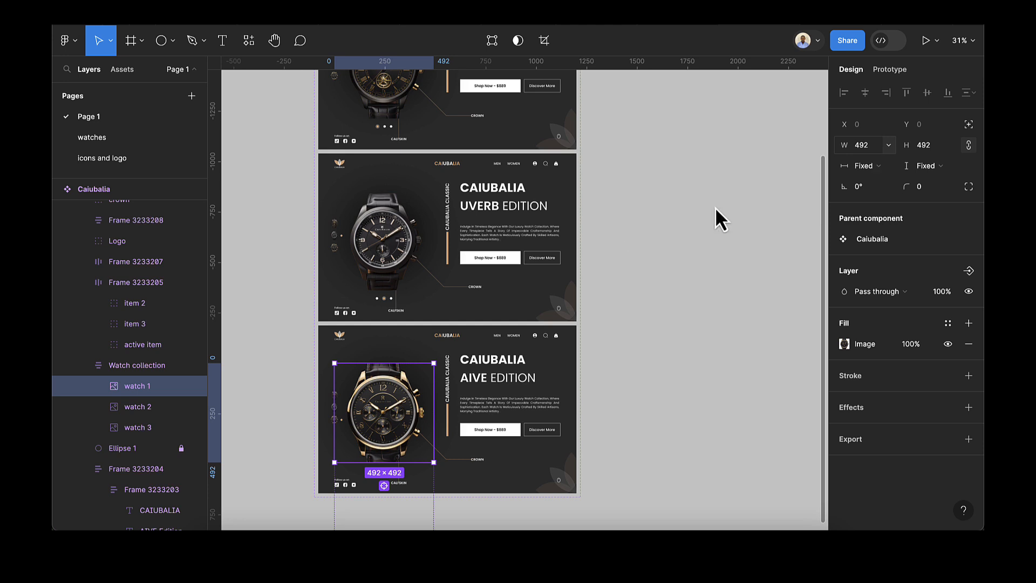
pyautogui.click(307, 357)
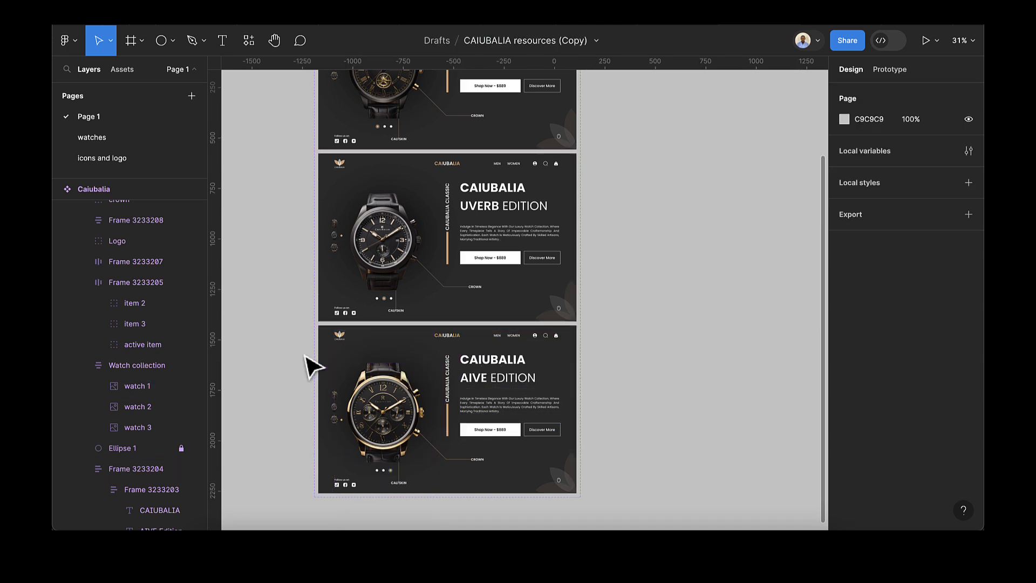
# - Move Variant3's Watch collection up to Y 157
pyautogui.click(388, 372)
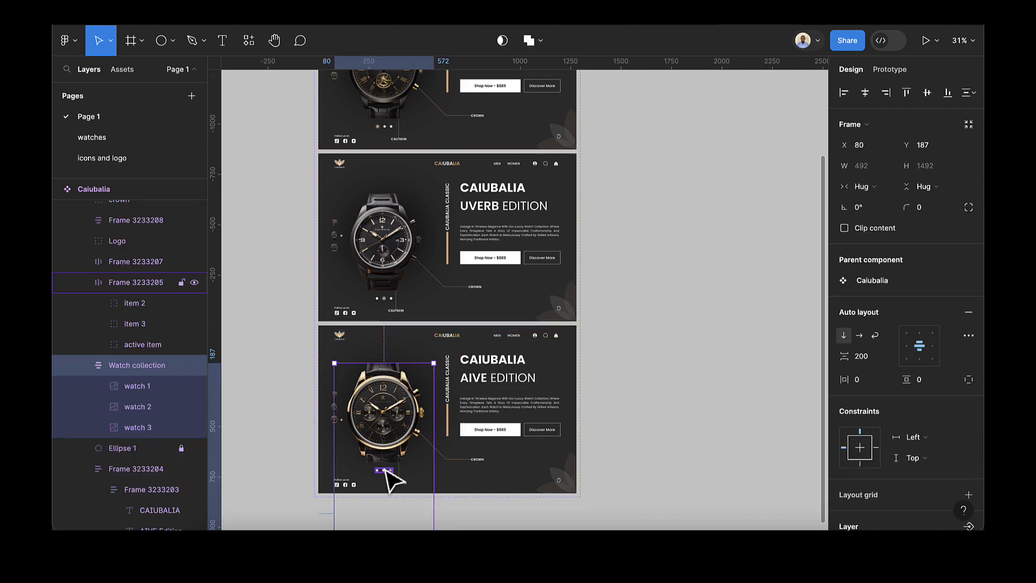
pyautogui.hotkey('shift', 'Up')
pyautogui.hotkey('shift', 'Up')
pyautogui.hotkey('shift', 'Up')
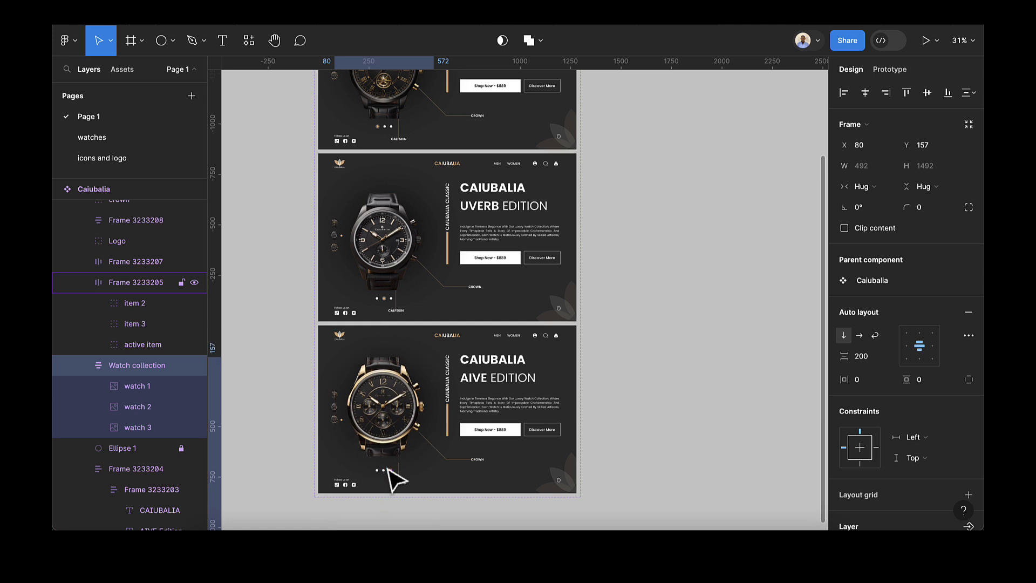
# - Add a horizontal guide just below Variant3's header and raise its Watch collection to Y 148
pyautogui.moveTo(457, 61); pyautogui.dragTo(473, 355)
pyautogui.scroll(3, 454, 367)
pyautogui.click(354, 409)
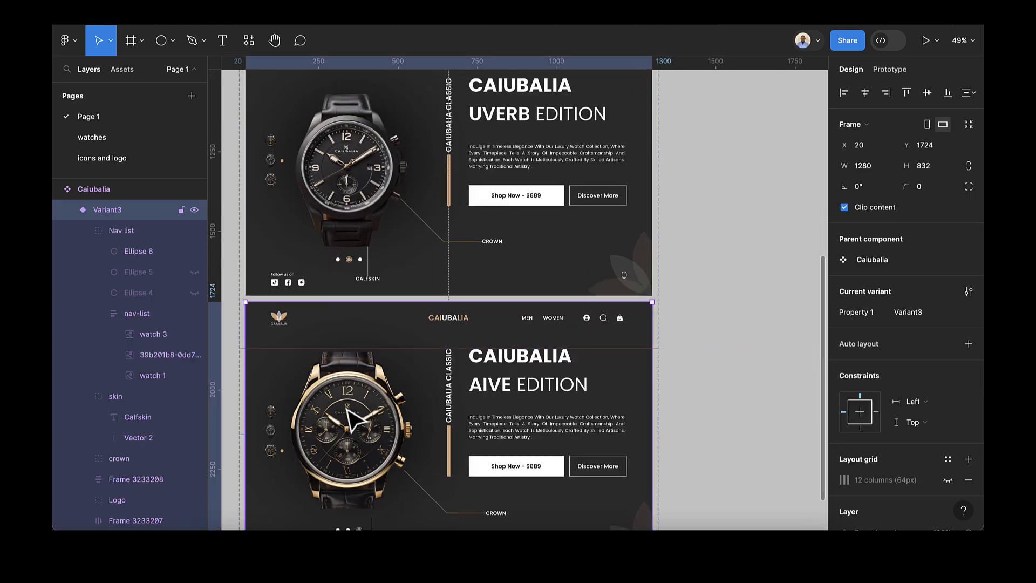
pyautogui.moveTo(353, 411); pyautogui.dragTo(354, 410)
pyautogui.press('Up')
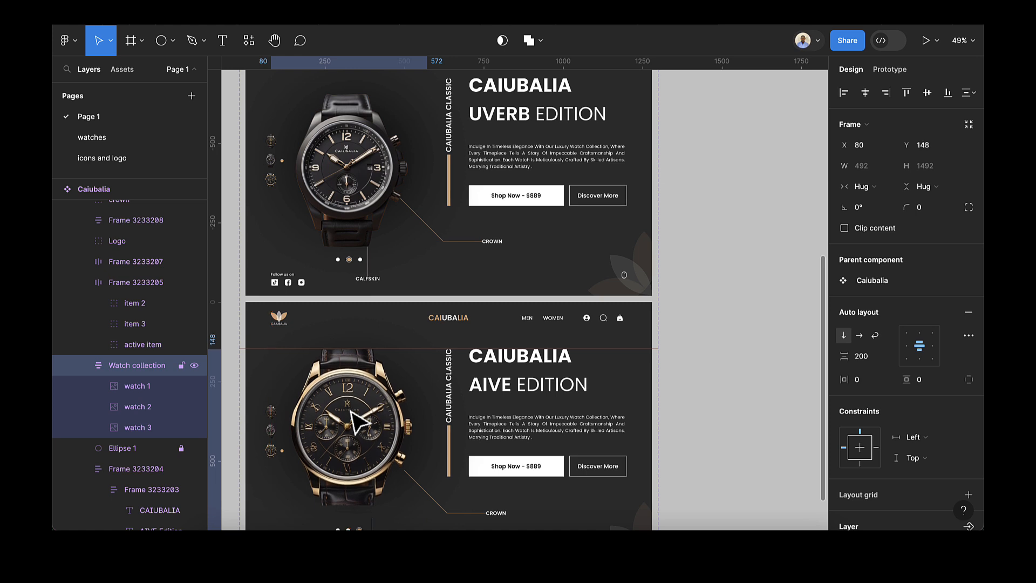
# - Add a horizontal guide just below Variant2's header at about Y 1018
pyautogui.keyDown('ctrl'); pyautogui.scroll(-5, 472, 467); pyautogui.keyUp('ctrl')
pyautogui.scroll(-2, 470, 448)
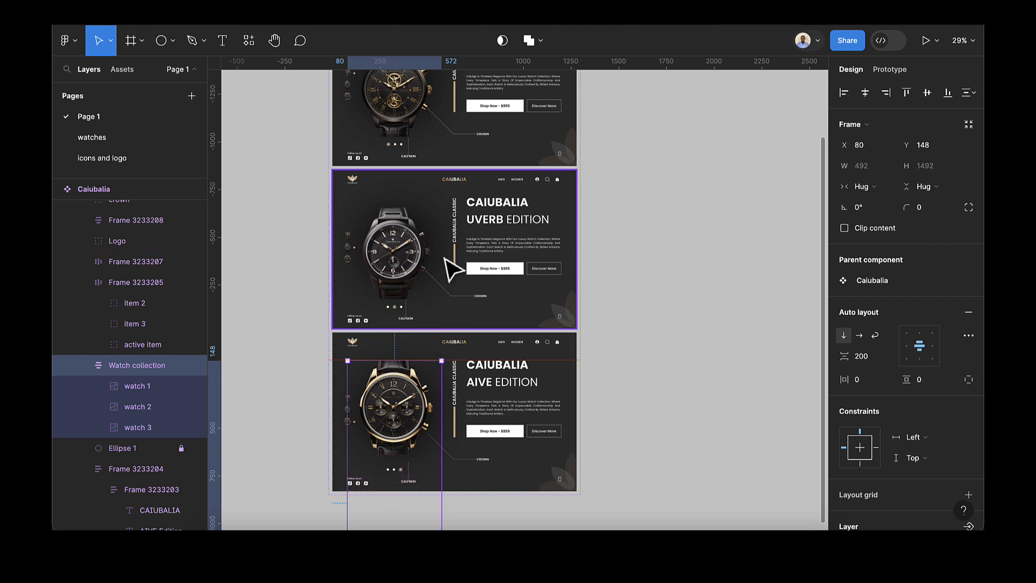
pyautogui.scroll(1, 449, 173)
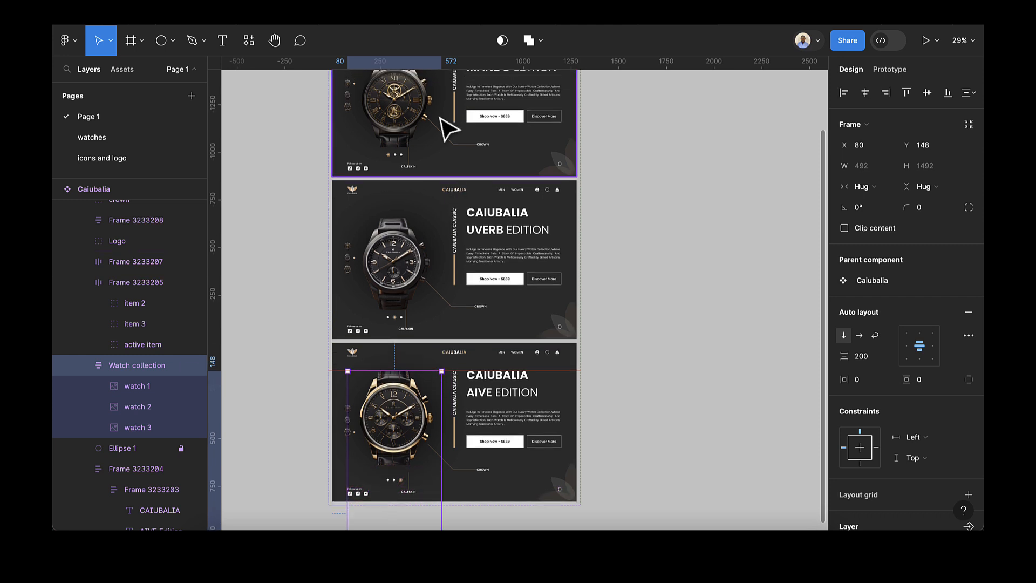
pyautogui.moveTo(448, 63); pyautogui.dragTo(465, 209)
pyautogui.scroll(3, 354, 253)
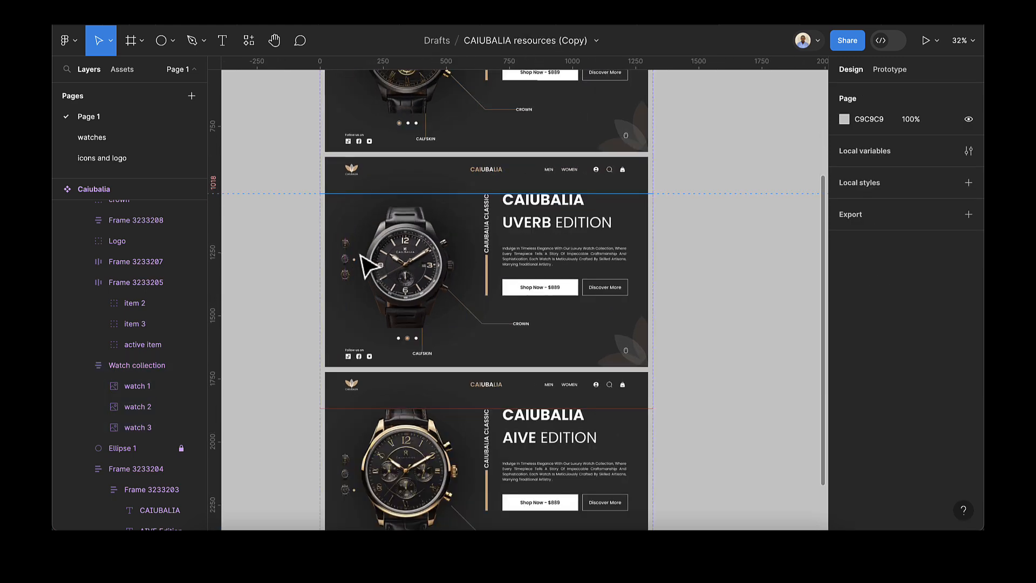
# - Move Variant2's Watch collection up to Y 138 so the watch sits near the horizontal guide
pyautogui.doubleClick(411, 273)
pyautogui.hotkey('shift', 'Up')
pyautogui.hotkey('shift', 'Up')
pyautogui.hotkey('shift', 'Up')
pyautogui.hotkey('shift', 'Up')
pyautogui.hotkey('shift', 'Up')
pyautogui.hotkey('shift', 'Up')
pyautogui.press('Down')
pyautogui.press('Down')
pyautogui.press('Down')
pyautogui.press('Down')
pyautogui.press('Down')
pyautogui.press('Down')
pyautogui.press('Down')
pyautogui.press('Down')
pyautogui.press('Down')
pyautogui.press('Down')
pyautogui.press('Down')
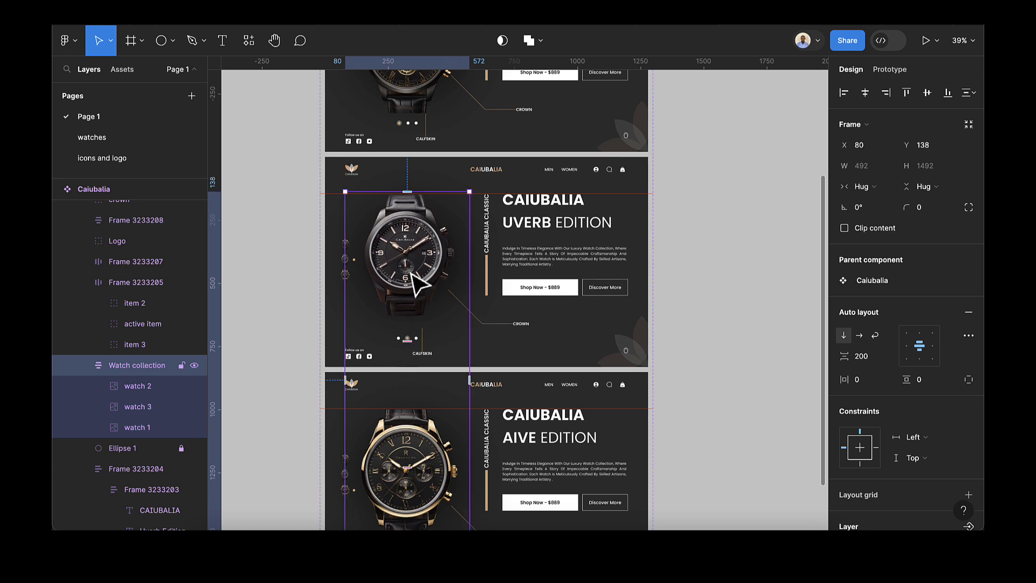
# - Add a horizontal guide just below the Default variant's header
pyautogui.scroll(4, 445, 300)
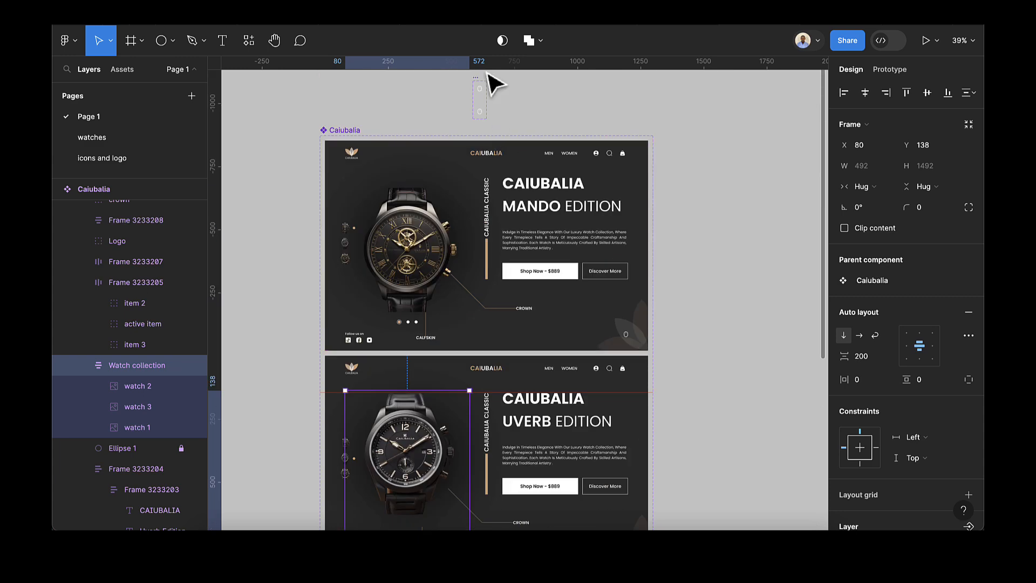
pyautogui.moveTo(480, 67); pyautogui.dragTo(481, 177)
# - Unlock the Default variant's Watch collection and raise it to Y 147 so the watch meets the guide
pyautogui.click(424, 240)
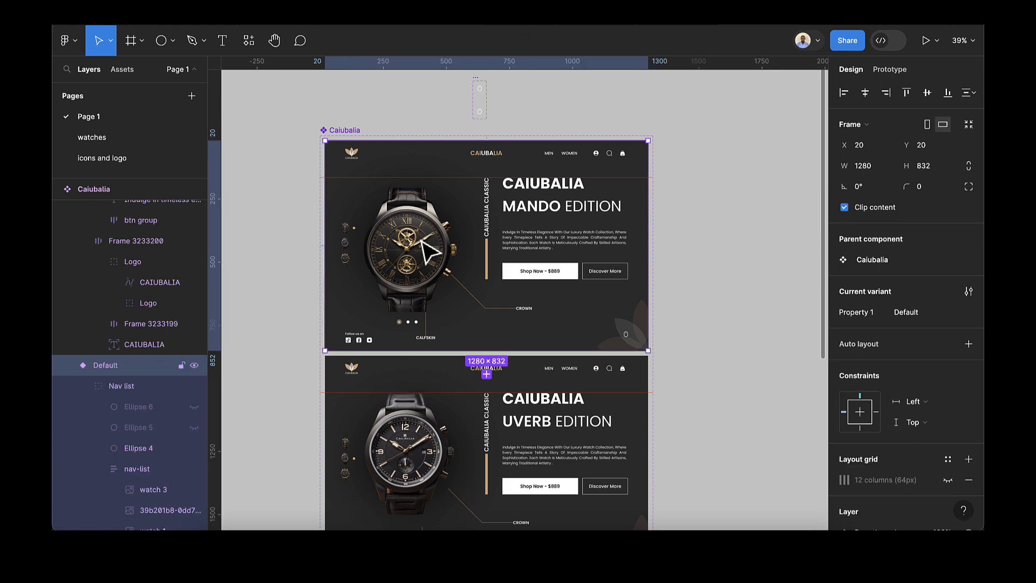
pyautogui.scroll(-3, 140, 452)
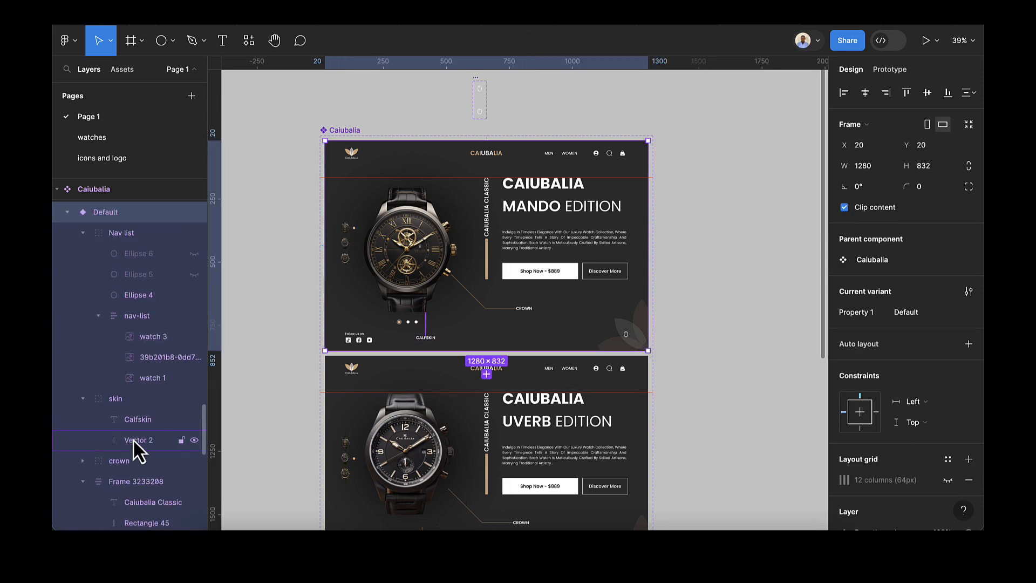
pyautogui.scroll(-2, 131, 433)
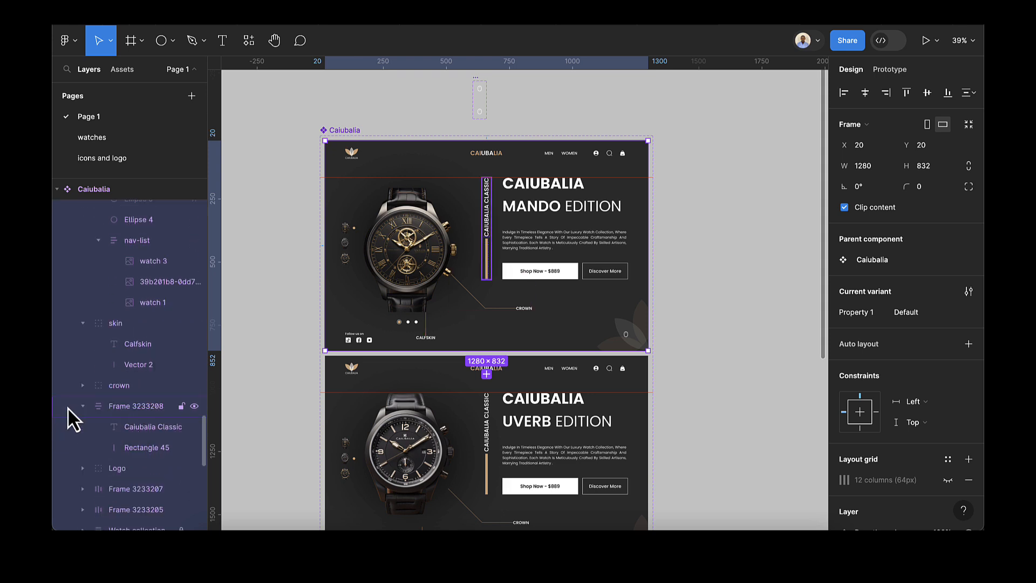
pyautogui.click(99, 407)
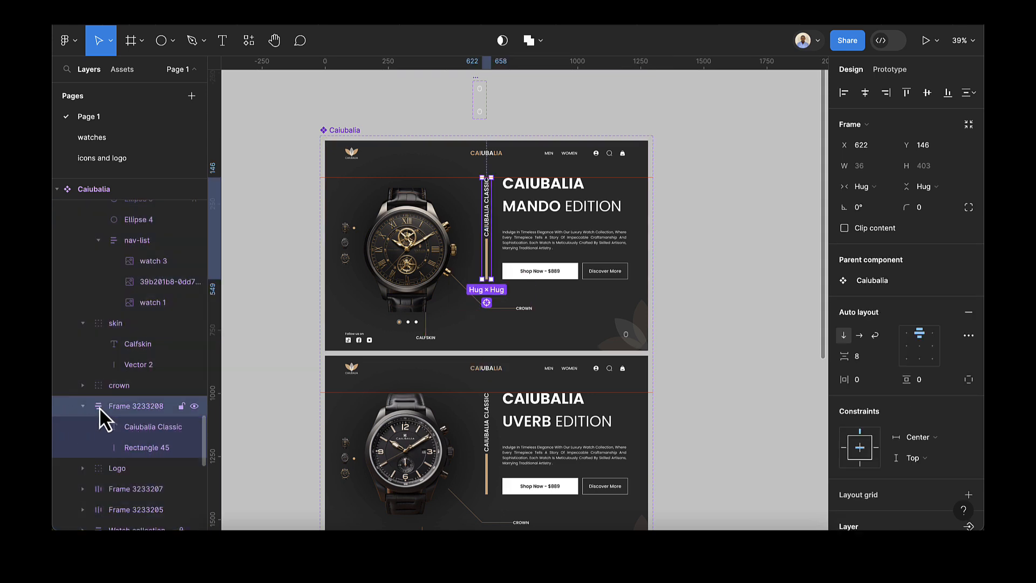
pyautogui.click(84, 323)
pyautogui.scroll(-2, 125, 368)
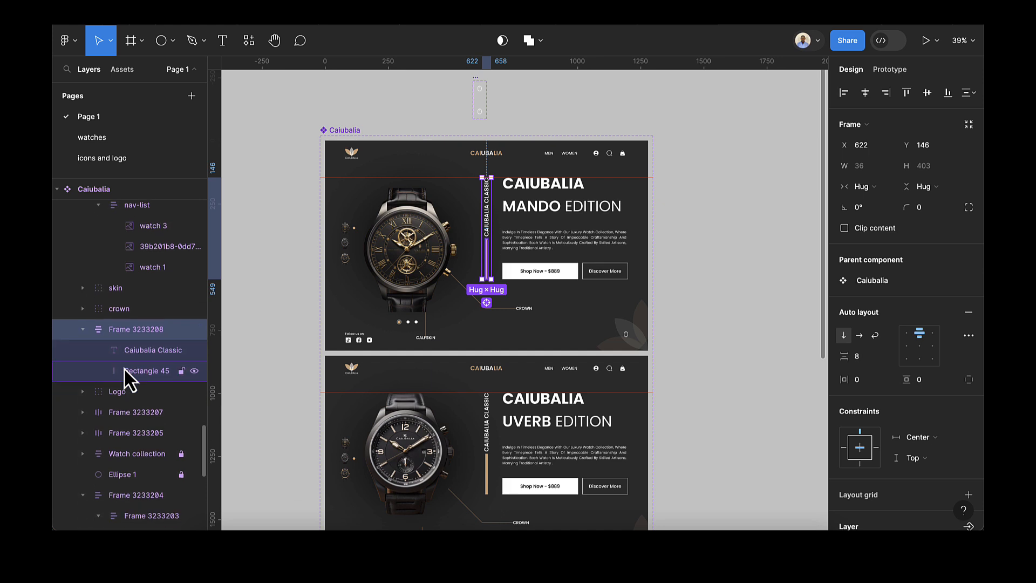
pyautogui.click(147, 408)
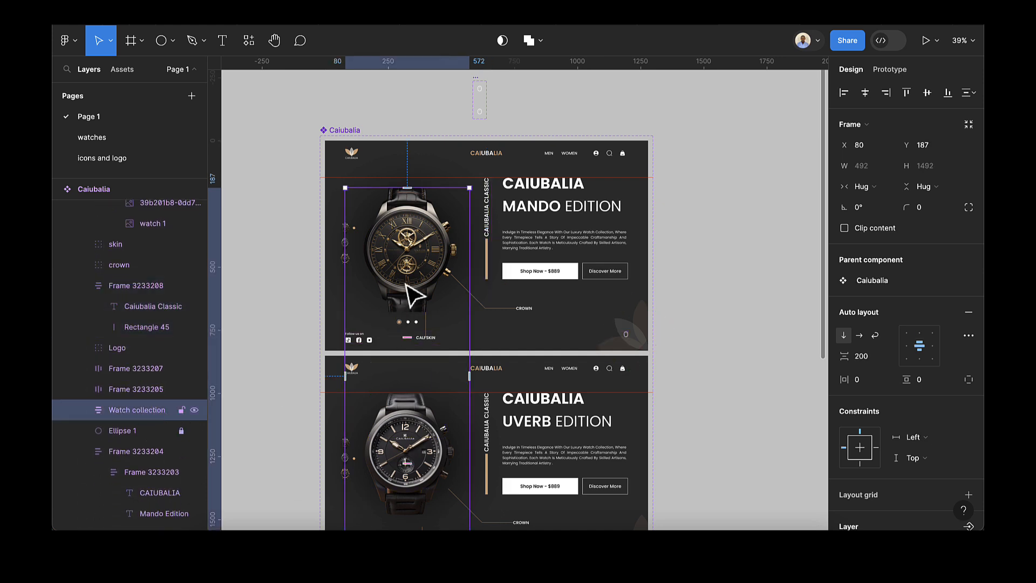
pyautogui.hotkey('shift', 'Up')
pyautogui.hotkey('shift', 'Up')
pyautogui.hotkey('shift', 'Up')
pyautogui.hotkey('shift', 'Up')
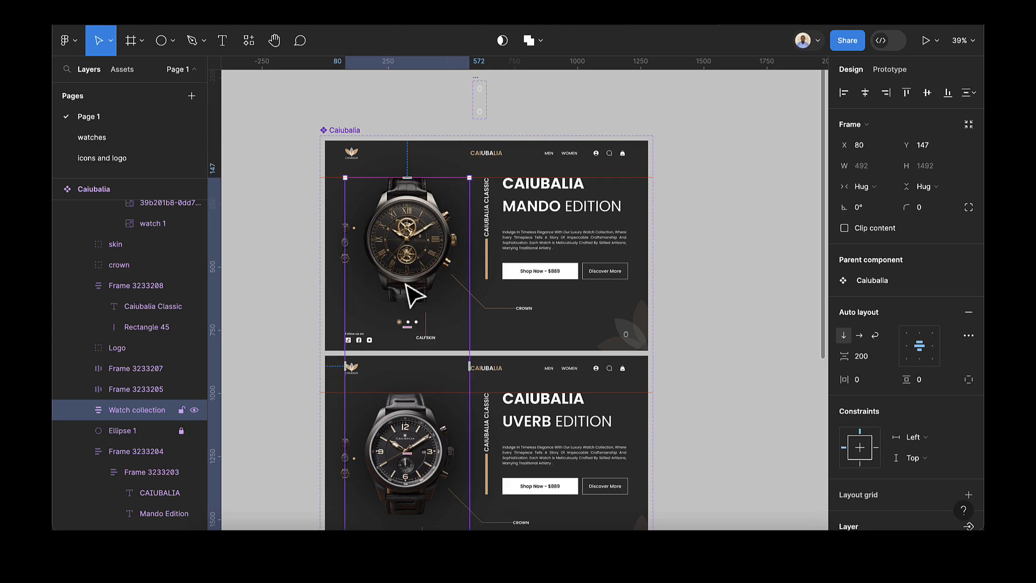
# - Move the Default variant's crown callout to X 497, Y 488.5 so its line meets the raised watch
pyautogui.scroll(3, 426, 291)
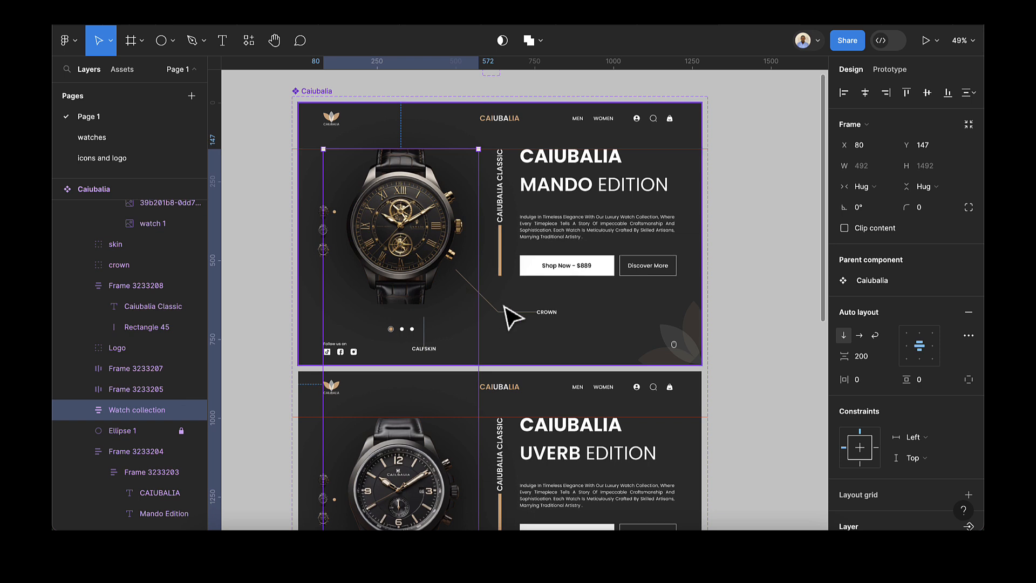
pyautogui.click(513, 323)
pyautogui.hotkey('shift', 'Up')
pyautogui.hotkey('shift', 'Up')
pyautogui.hotkey('shift', 'Up')
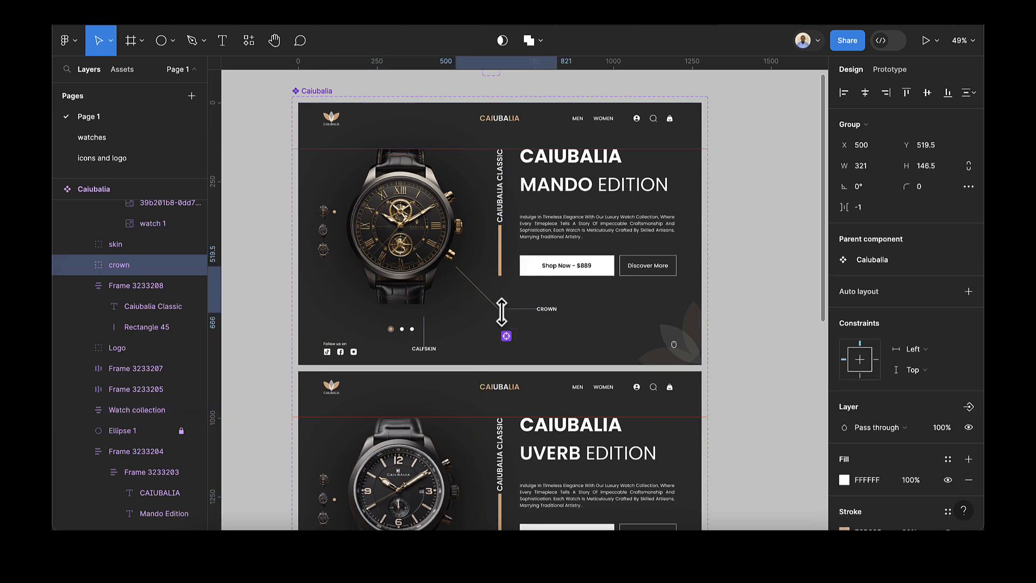
pyautogui.press('Left')
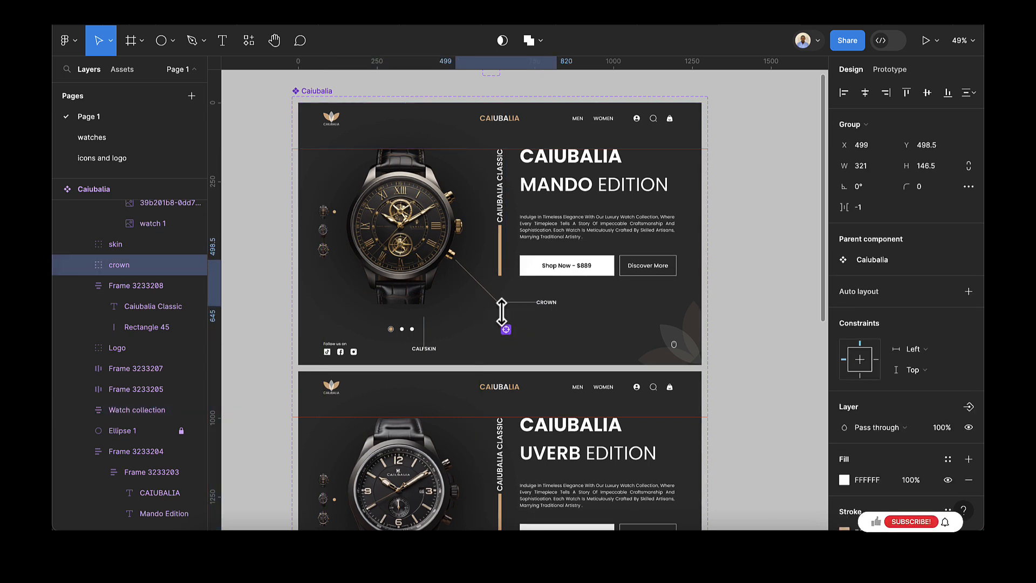
pyautogui.hotkey('shift', 'Up')
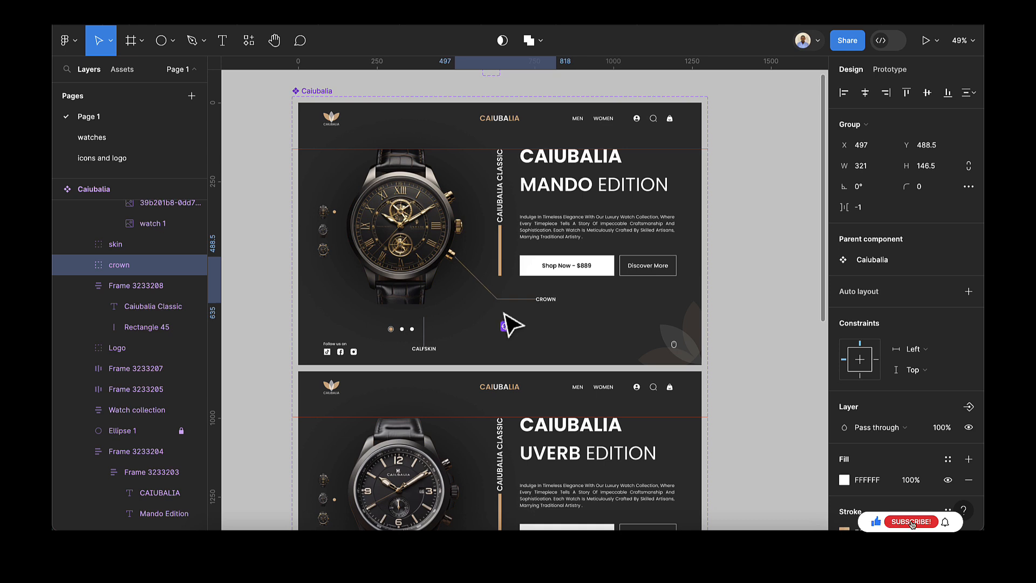
# - Move the Default variant's skin callout to X 357, Y 639.5, beneath the watch strap
pyautogui.click(436, 342)
pyautogui.hotkey('shift', 'Up')
pyautogui.hotkey('shift', 'Up')
pyautogui.hotkey('shift', 'Up')
pyautogui.hotkey('shift', 'Up')
pyautogui.press('Left')
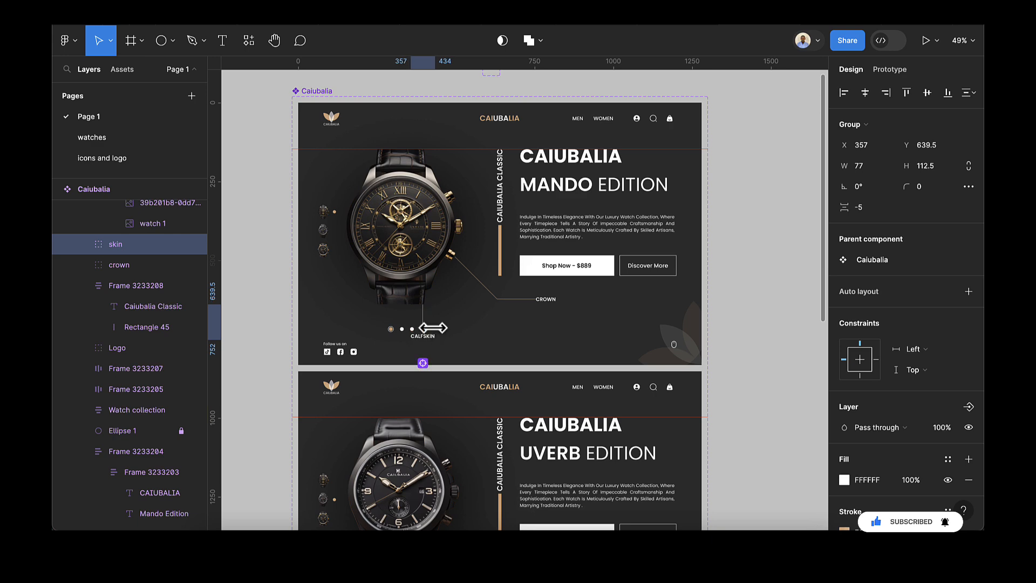
# - Raise Variant2's crown callout to Y 476
pyautogui.scroll(-3, 469, 354)
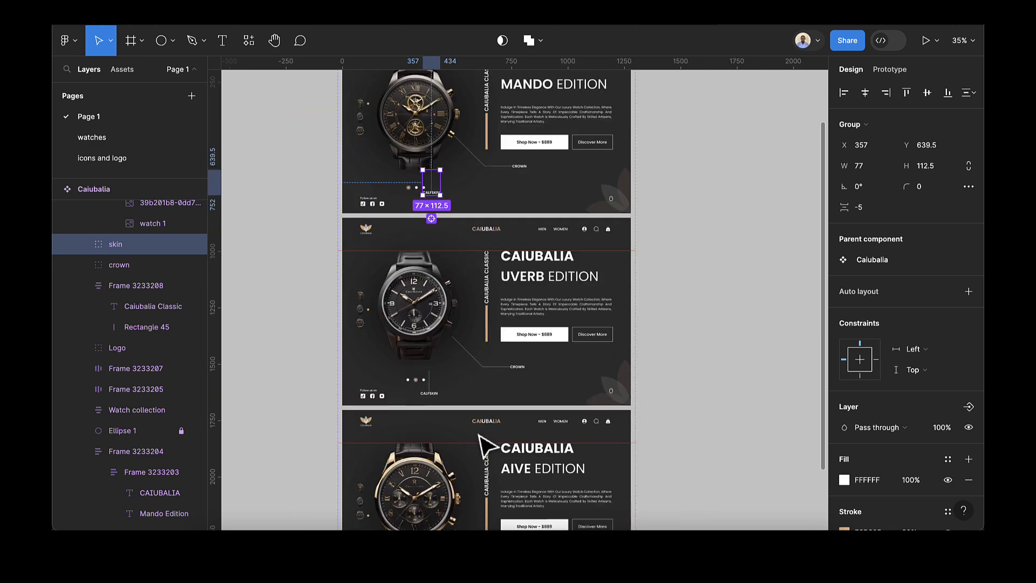
pyautogui.click(502, 380)
pyautogui.doubleClick(502, 380)
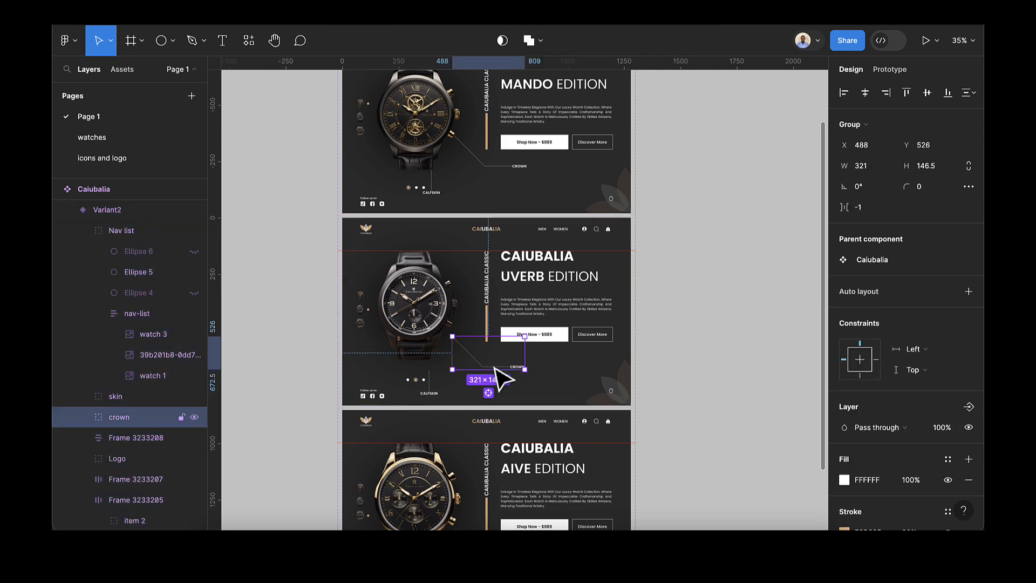
pyautogui.hotkey('shift', 'Up')
pyautogui.hotkey('shift', 'Up')
pyautogui.hotkey('shift', 'Up')
pyautogui.hotkey('shift', 'Up')
pyautogui.hotkey('shift', 'Up')
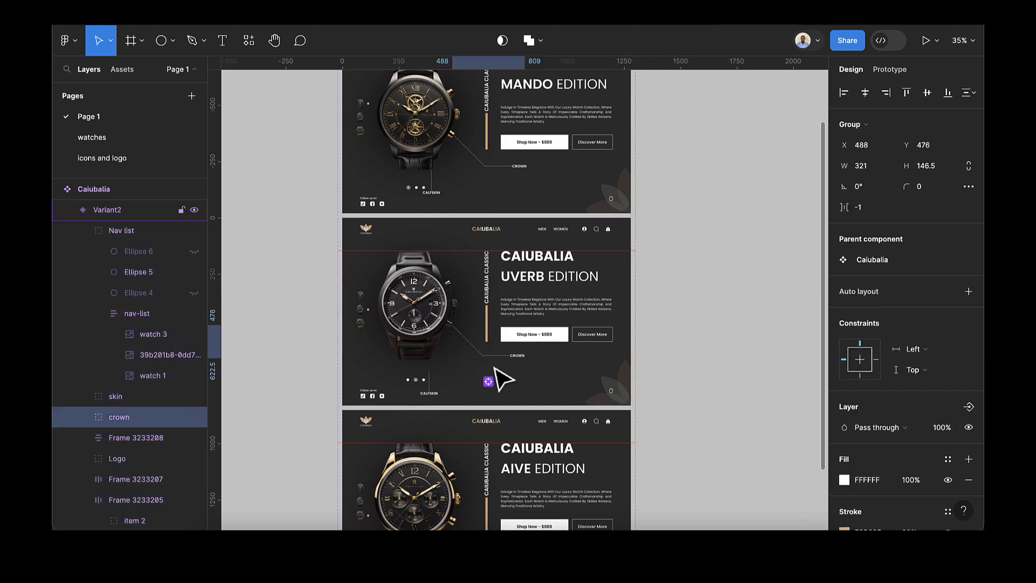
# - Raise Variant2's skin callout to Y 637.5, just below the watch strap
pyautogui.click(426, 393)
pyautogui.hotkey('shift', 'Up')
pyautogui.hotkey('shift', 'Up')
pyautogui.hotkey('shift', 'Up')
pyautogui.hotkey('shift', 'Up')
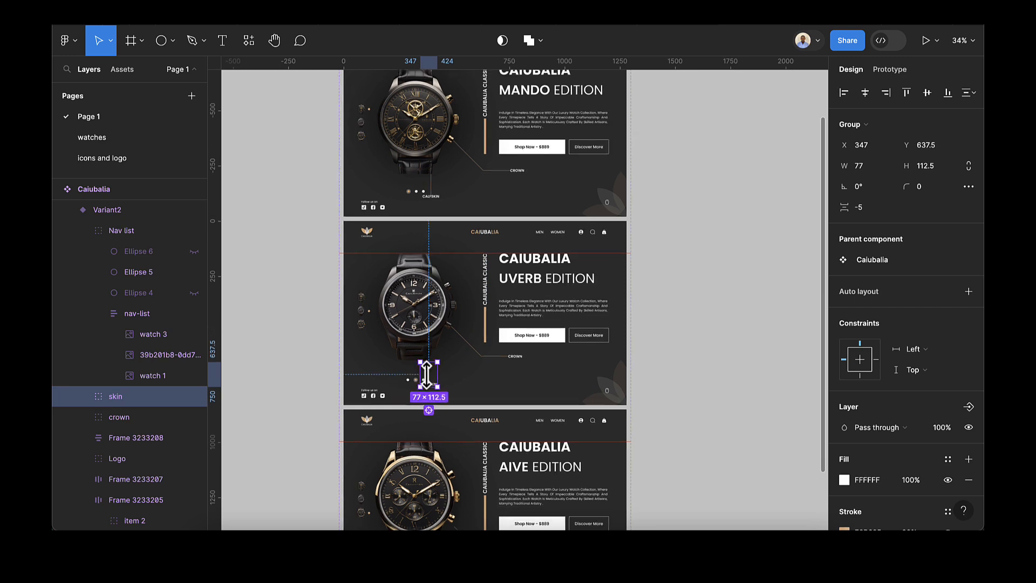
# - Extend Variant2's Calfskin callout line upward to Y 630, making it 101 high
pyautogui.scroll(5, 429, 373)
pyautogui.scroll(2, 430, 373)
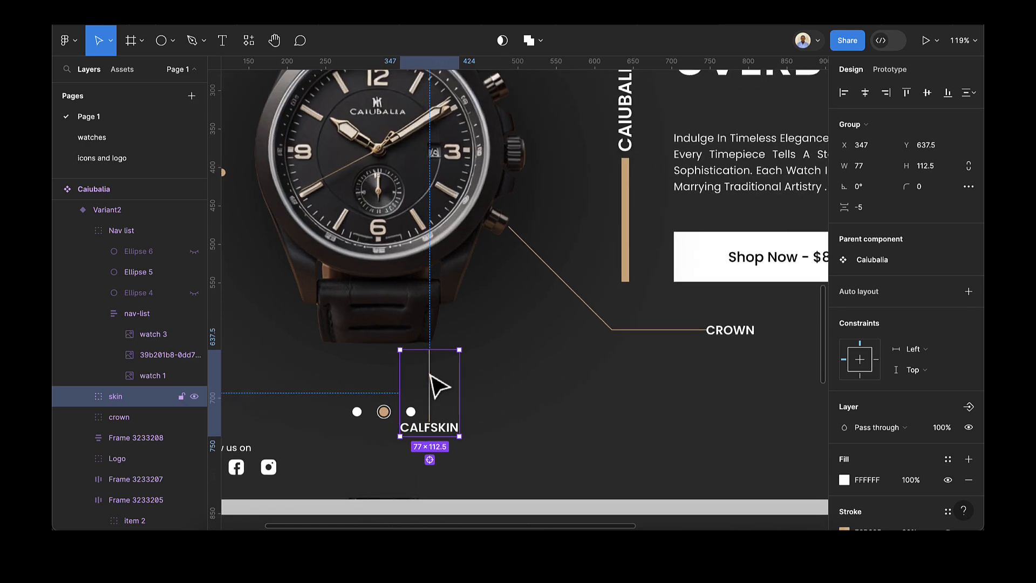
pyautogui.doubleClick(430, 374)
pyautogui.moveTo(429, 350); pyautogui.dragTo(427, 345)
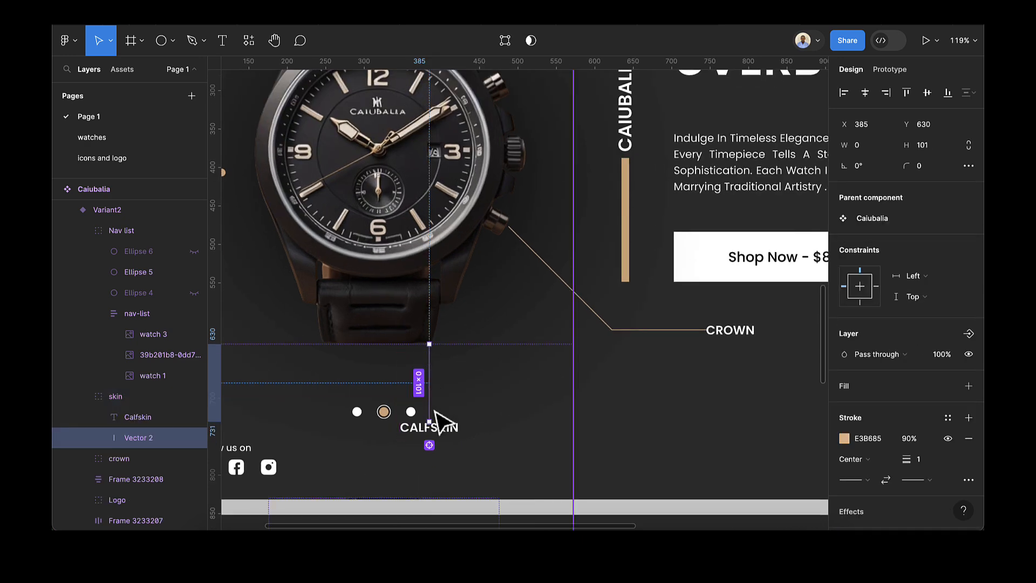
# - Raise Variant3's skin callout to Y 642.5 so its line touches the watch strap
pyautogui.scroll(-5, 468, 471)
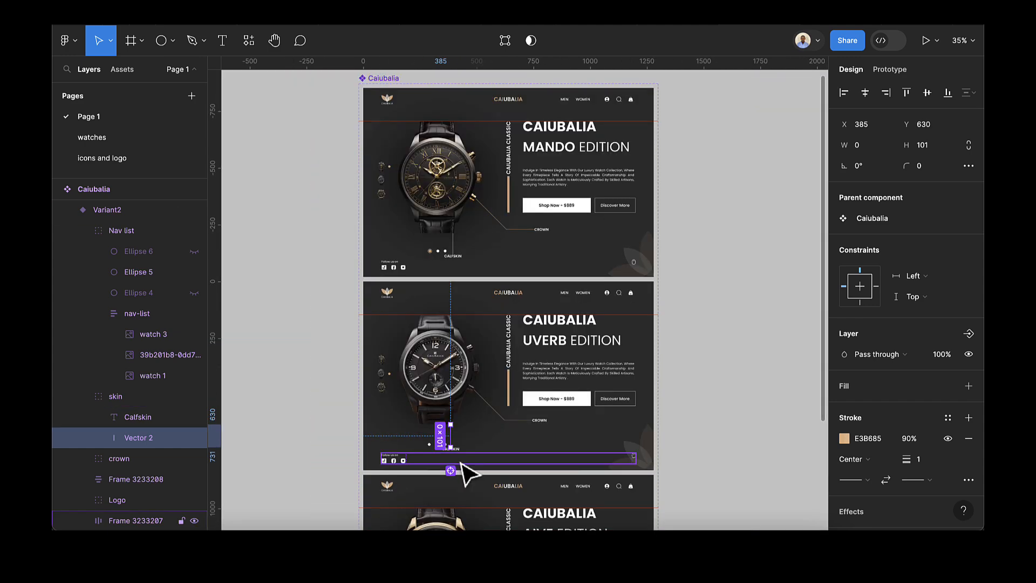
pyautogui.scroll(-5, 462, 469)
pyautogui.scroll(1, 467, 355)
pyautogui.scroll(2, 468, 355)
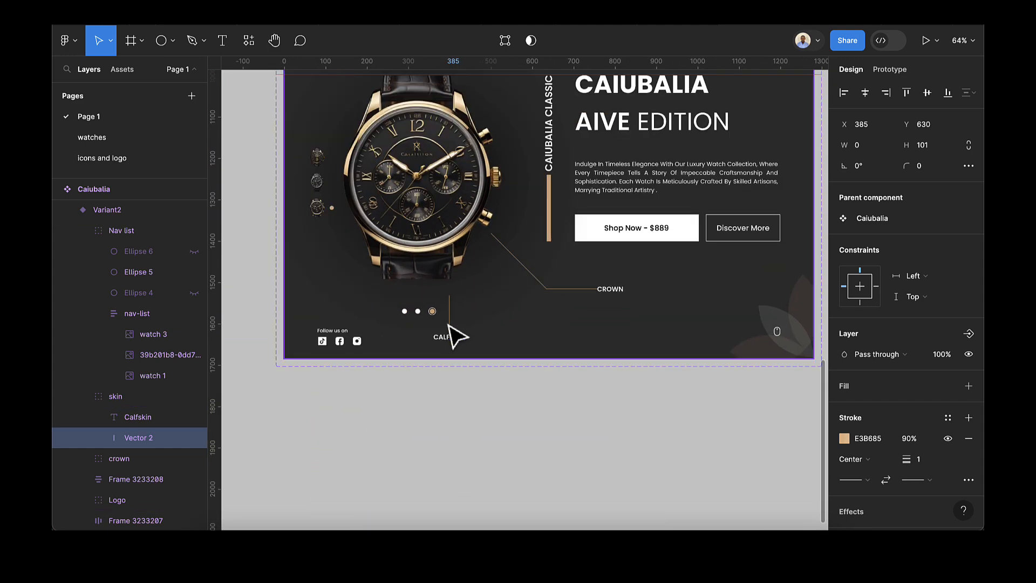
pyautogui.click(456, 339)
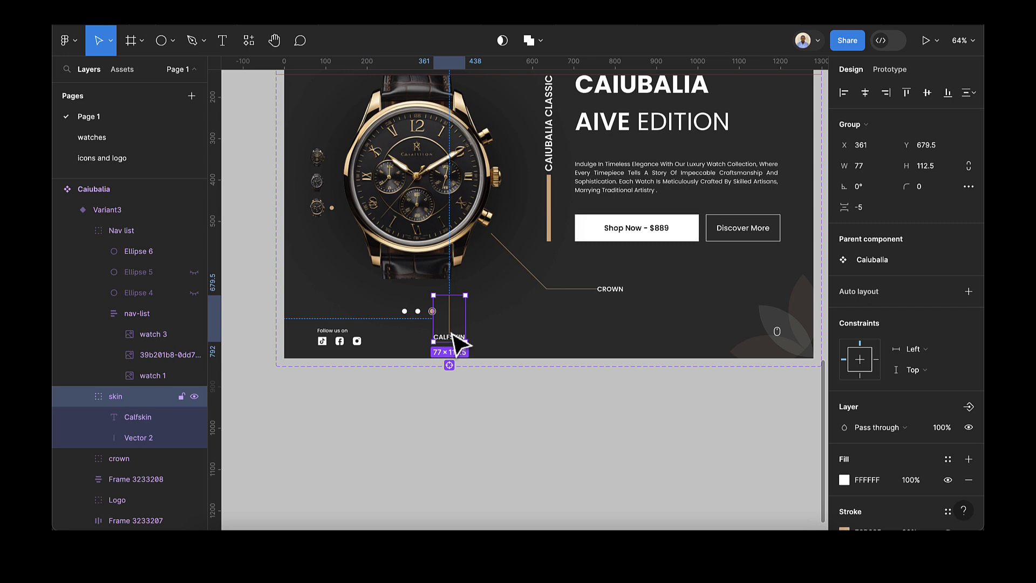
pyautogui.hotkey('shift', 'Up')
pyautogui.hotkey('shift', 'Up')
pyautogui.hotkey('shift', 'Up')
pyautogui.hotkey('shift', 'Up')
pyautogui.press('Down')
pyautogui.press('Down')
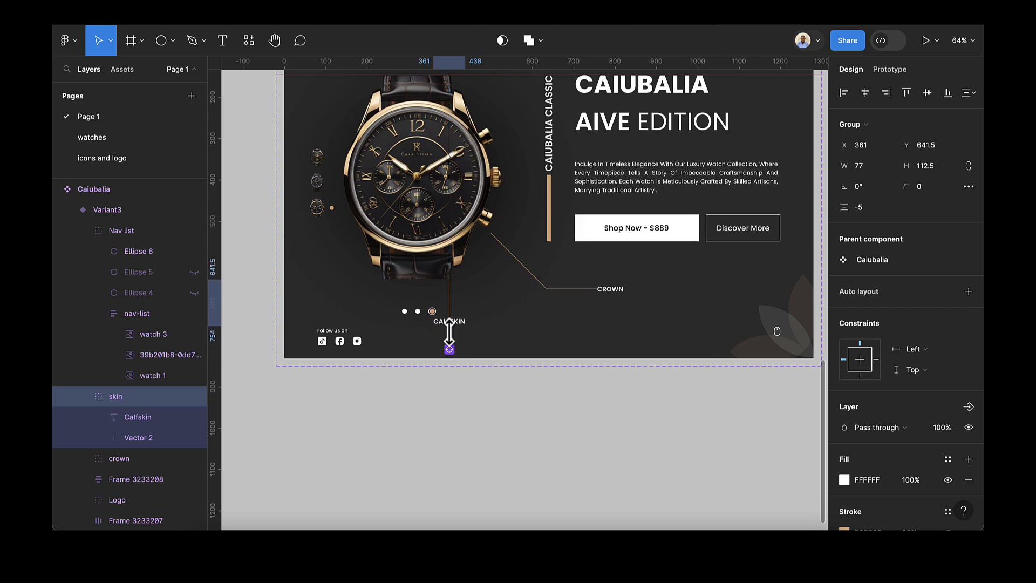
pyautogui.scroll(-5, 449, 335)
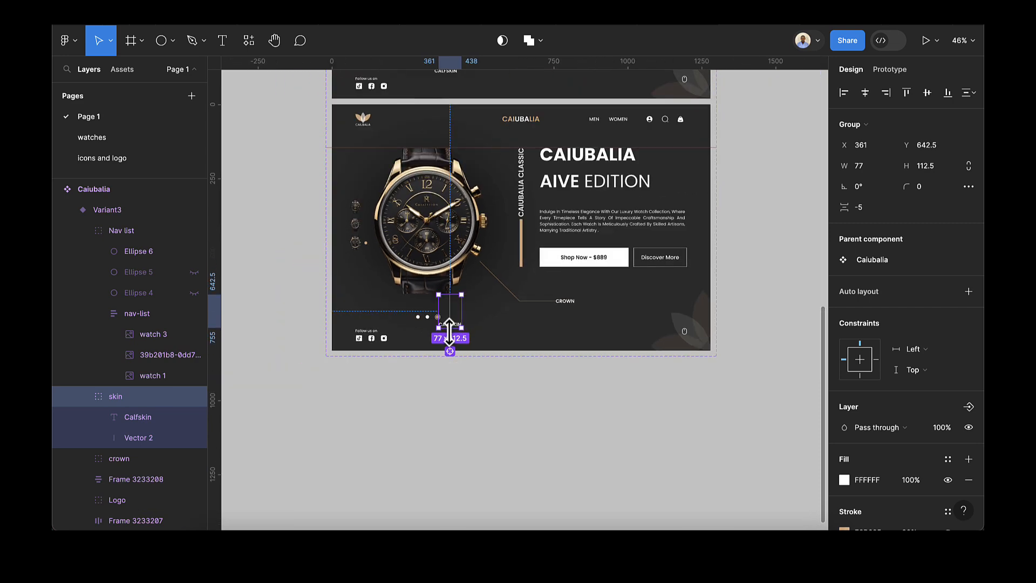
# - Switch to prototyping and connect the Default variant to Variant2 with a Change to interaction
pyautogui.scroll(2, 572, 259)
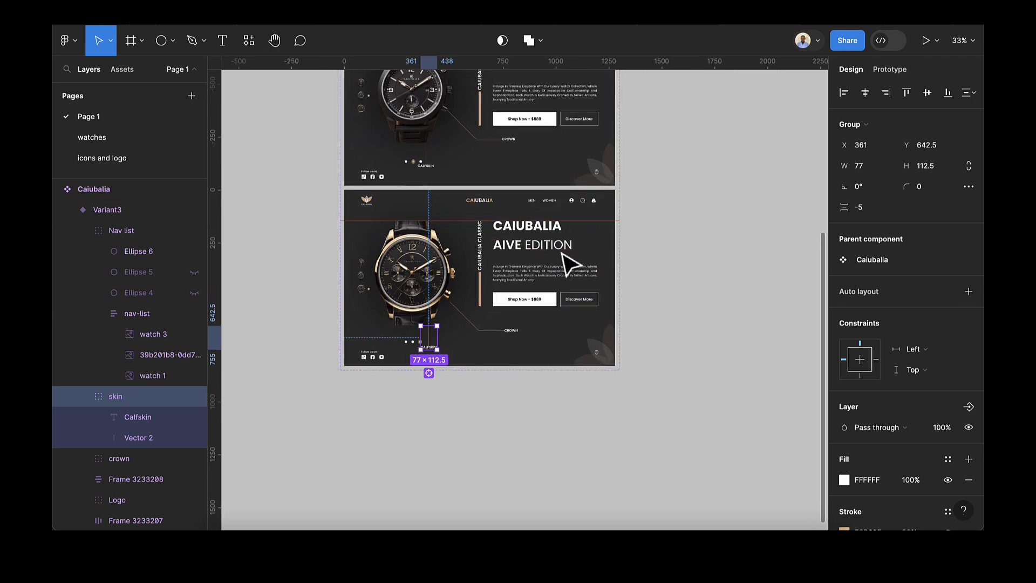
pyautogui.scroll(5, 572, 265)
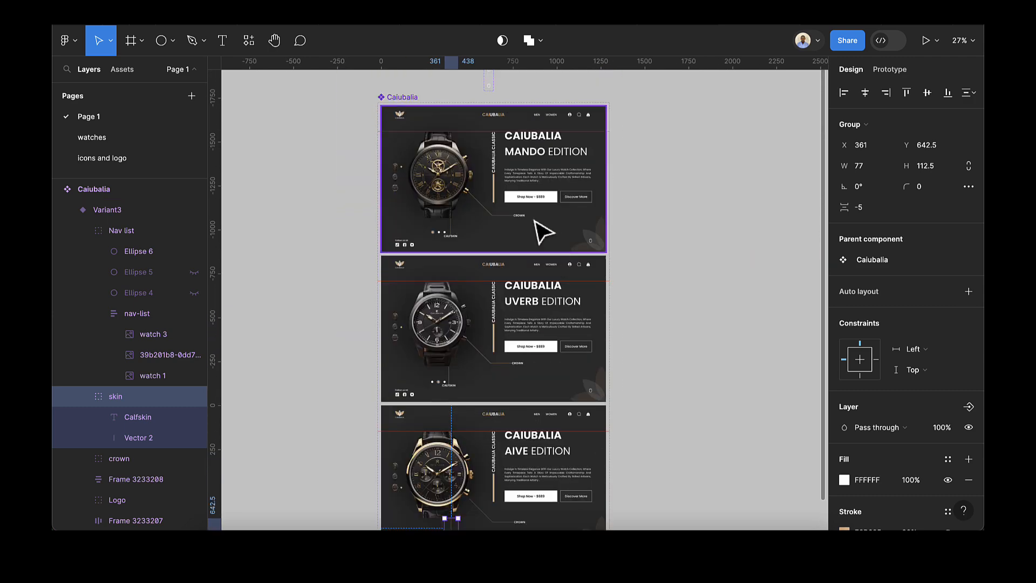
pyautogui.scroll(1, 521, 224)
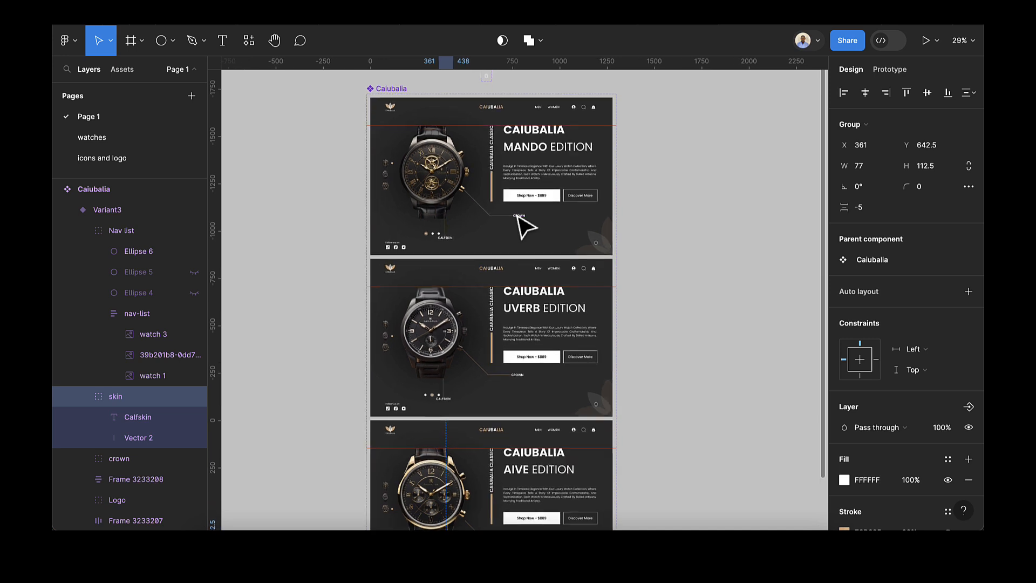
pyautogui.click(883, 71)
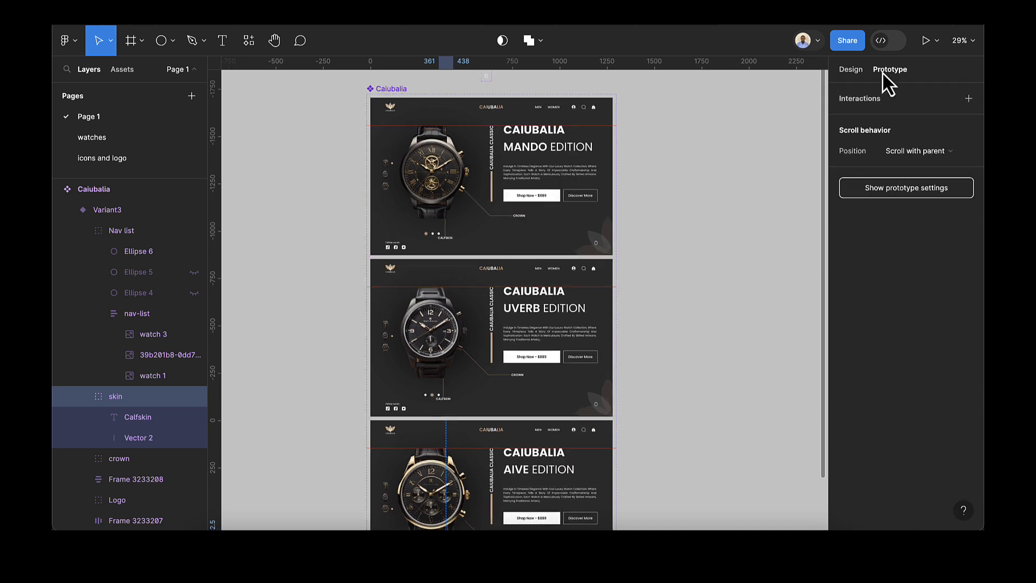
pyautogui.click(891, 191)
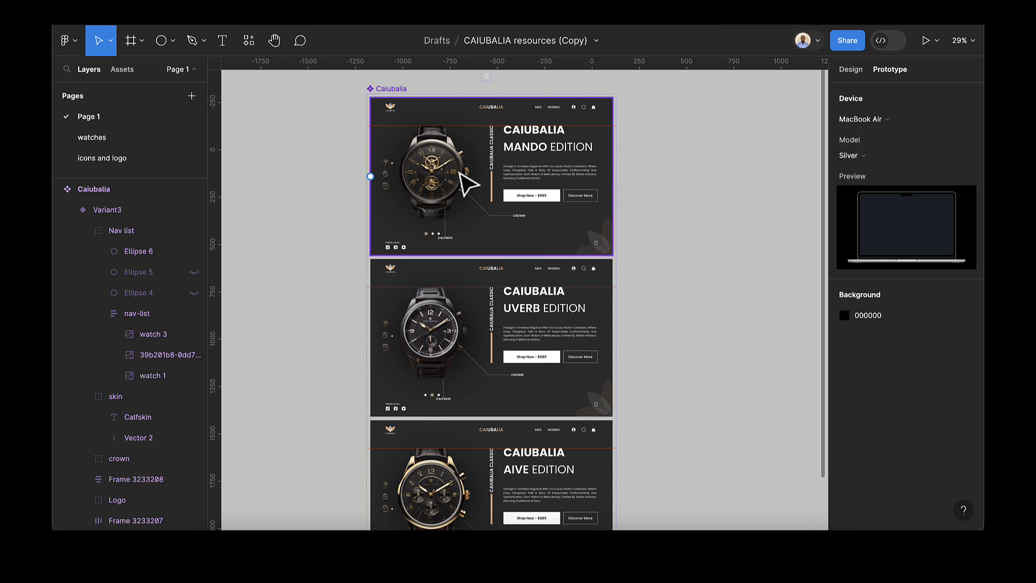
pyautogui.click(485, 155)
pyautogui.scroll(10, 491, 232)
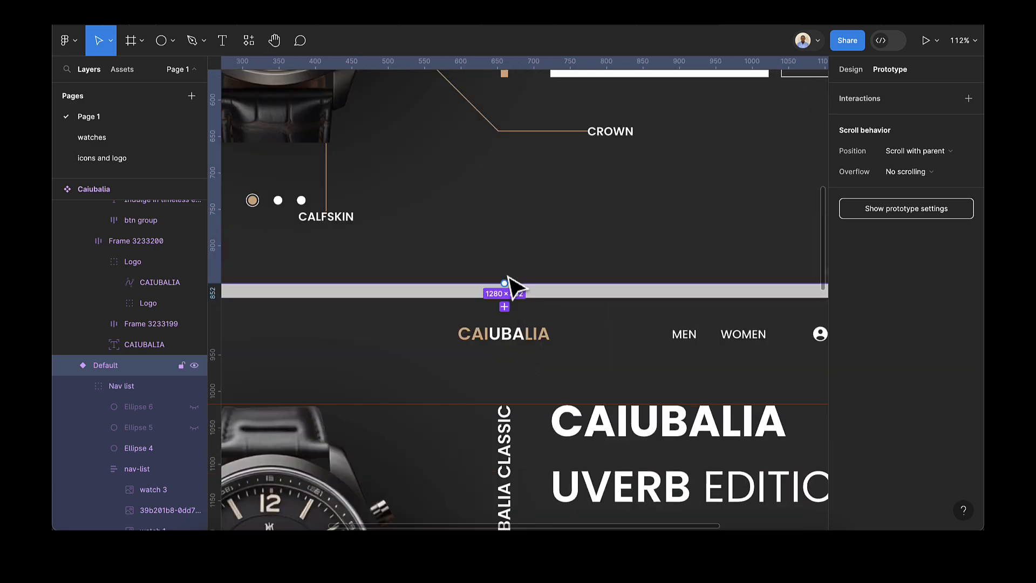
pyautogui.click(504, 307)
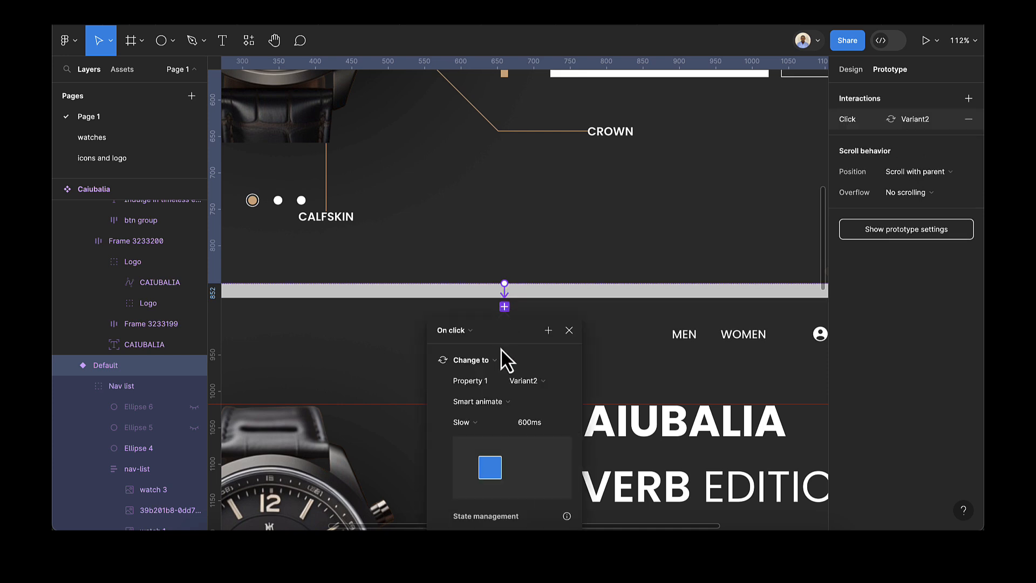
# - Set the Default-to-Variant2 interaction to trigger After delay at 2000 ms, using Smart animate with the Slow curve
pyautogui.click(470, 332)
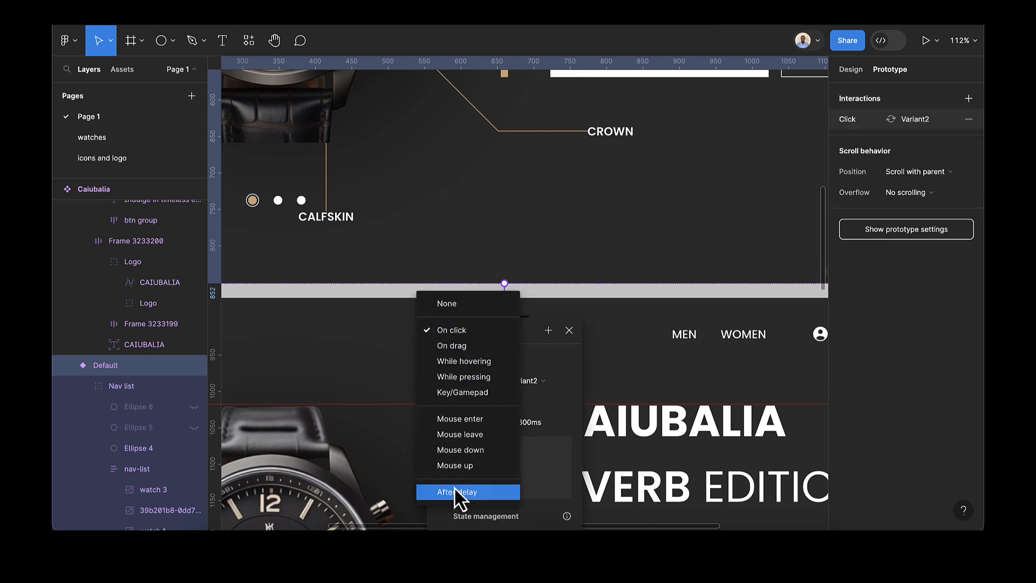
pyautogui.click(456, 494)
pyautogui.click(463, 350)
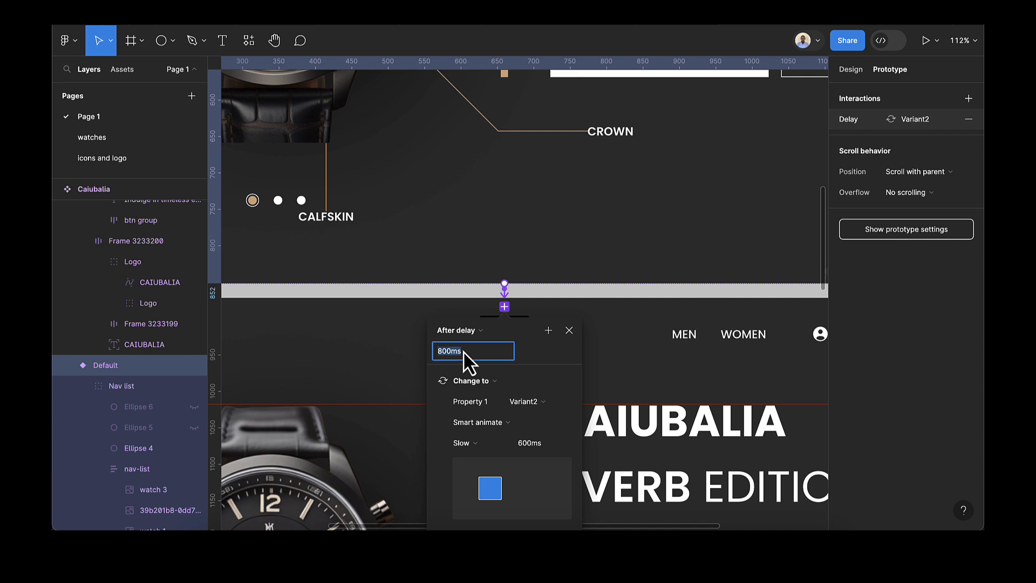
pyautogui.write('2000')
pyautogui.press('Return')
pyautogui.click(494, 424)
pyautogui.click(494, 424)
pyautogui.click(475, 445)
pyautogui.click(472, 443)
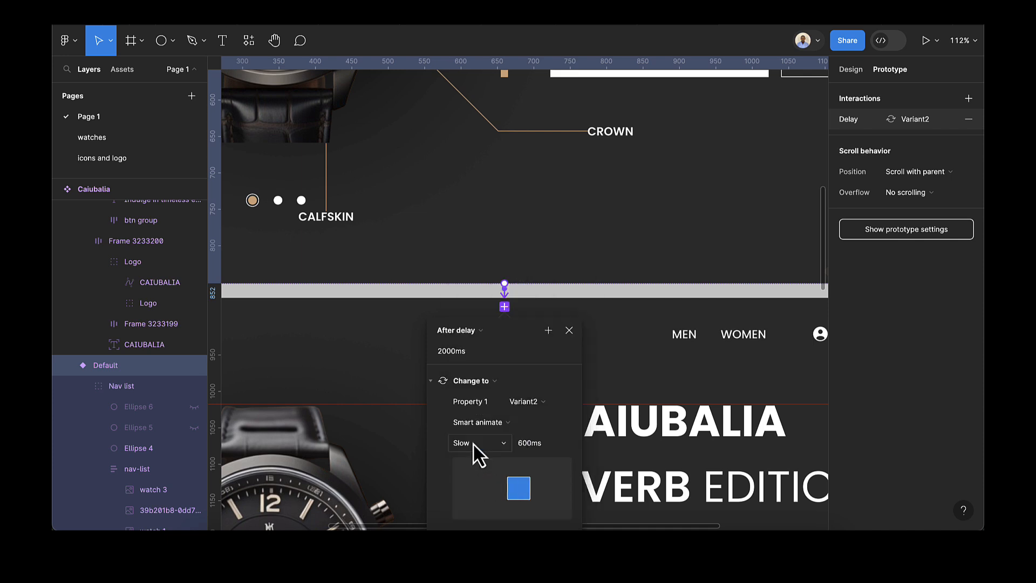
pyautogui.scroll(-2, 476, 440)
pyautogui.click(568, 277)
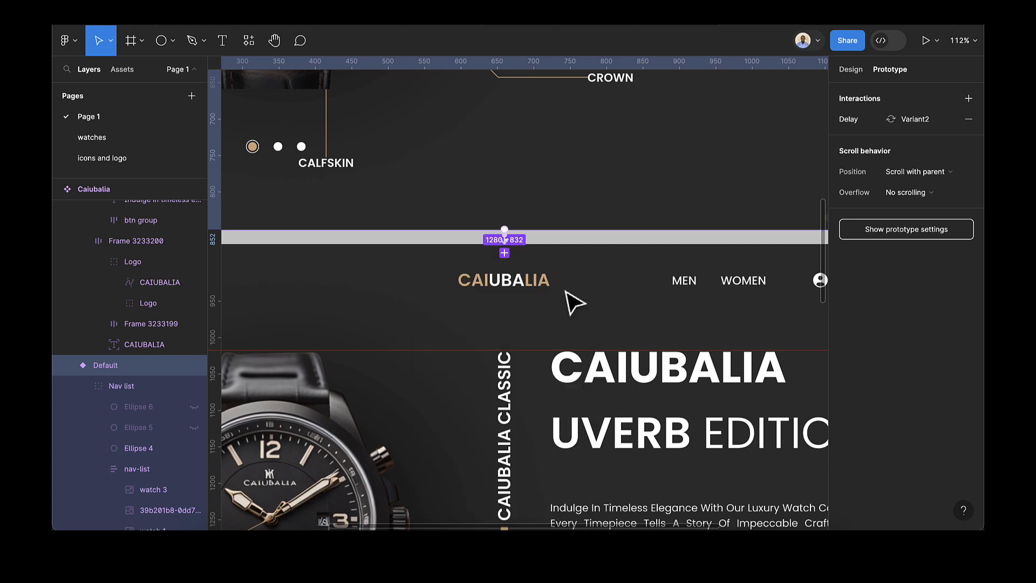
# - Connect Variant2 to Variant3 with a Change to interaction triggered After delay
pyautogui.scroll(-6, 569, 292)
pyautogui.scroll(-3, 569, 371)
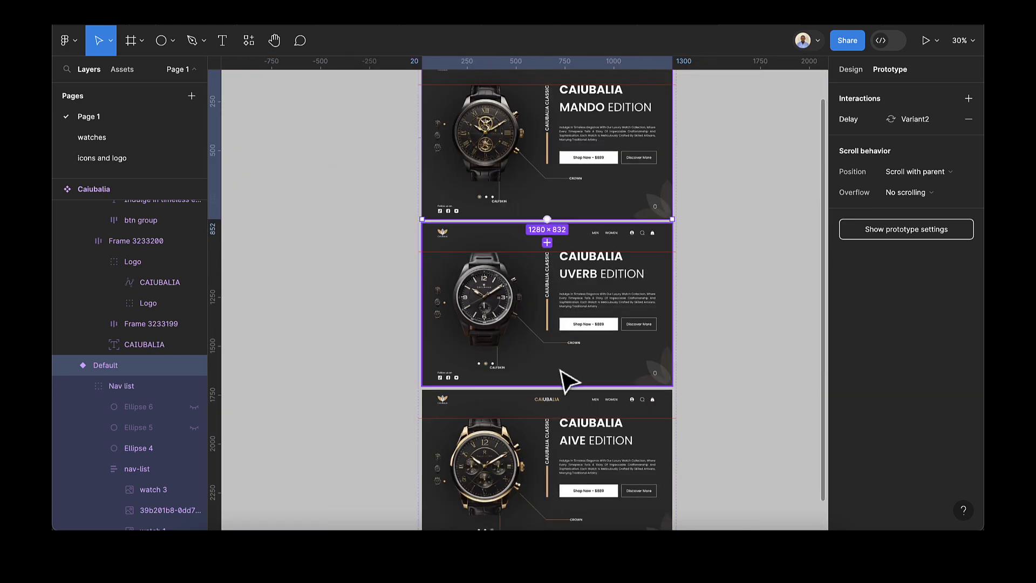
pyautogui.click(563, 382)
pyautogui.scroll(3, 546, 390)
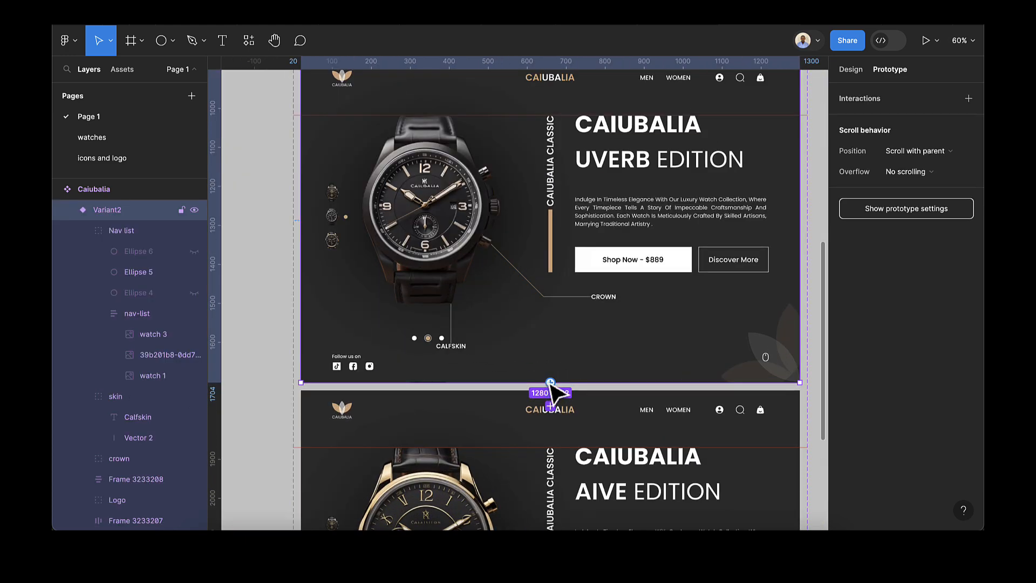
pyautogui.moveTo(551, 409); pyautogui.dragTo(555, 411)
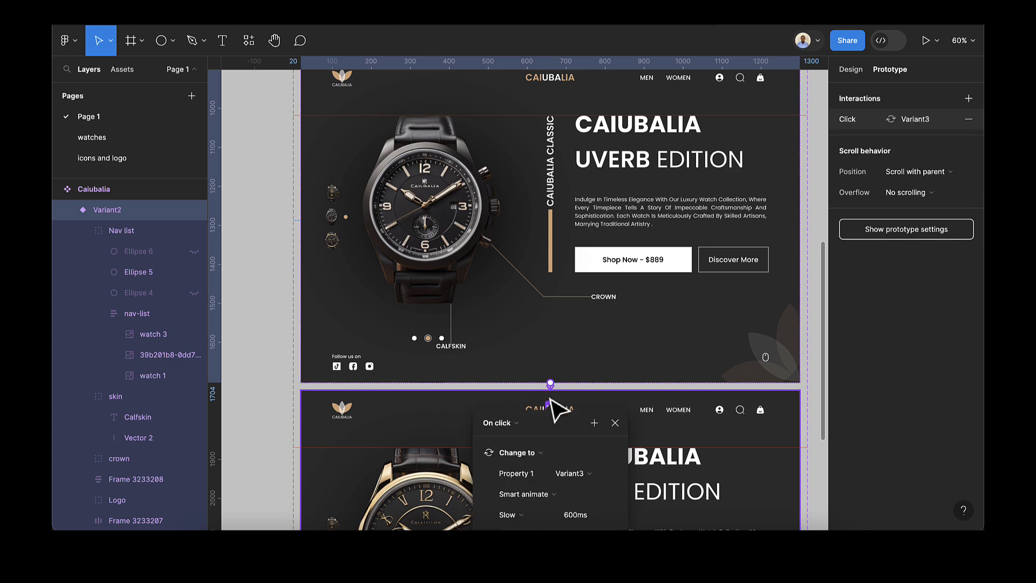
pyautogui.scroll(-3, 602, 416)
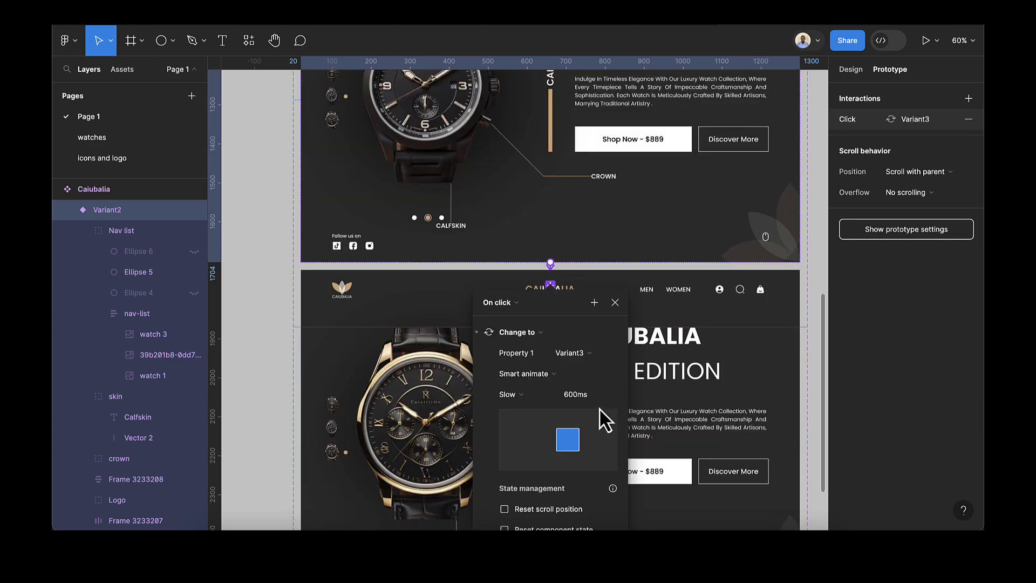
pyautogui.click(513, 306)
pyautogui.click(499, 464)
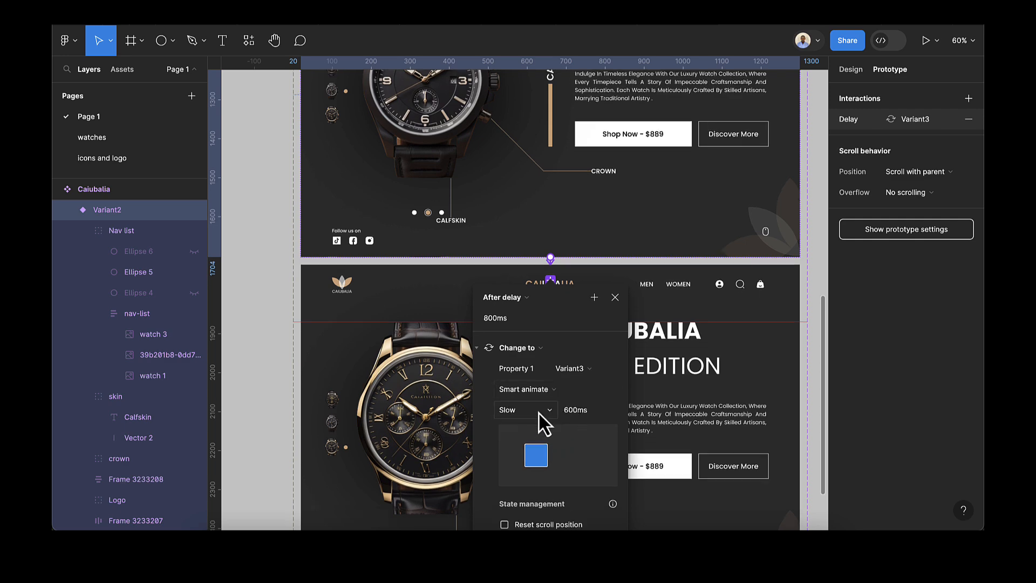
pyautogui.scroll(-1, 542, 421)
pyautogui.click(615, 265)
pyautogui.scroll(-5, 606, 307)
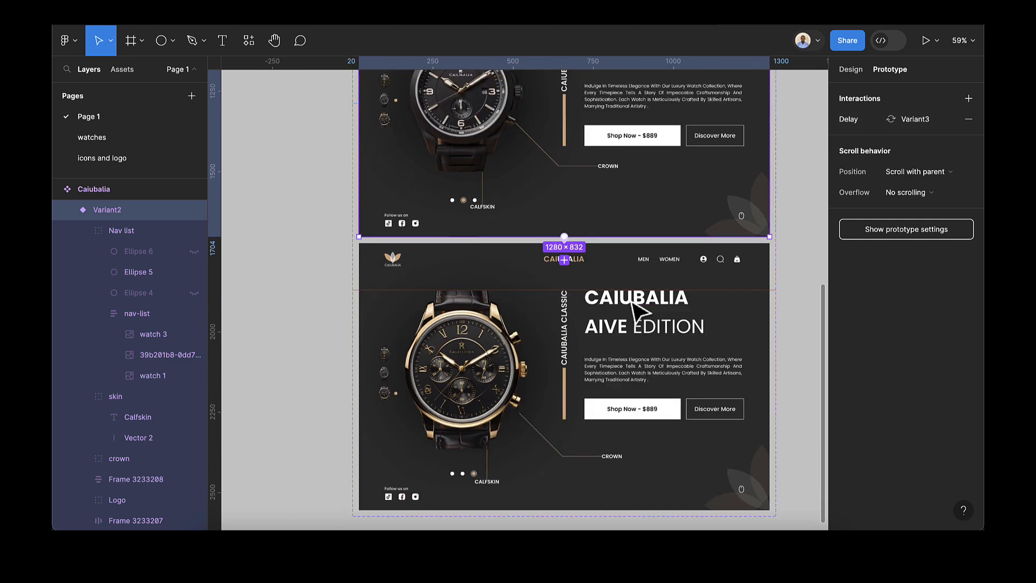
# - Connect Variant3 back to Default with a Change to interaction triggered After delay at 2000 ms
pyautogui.scroll(1, 550, 316)
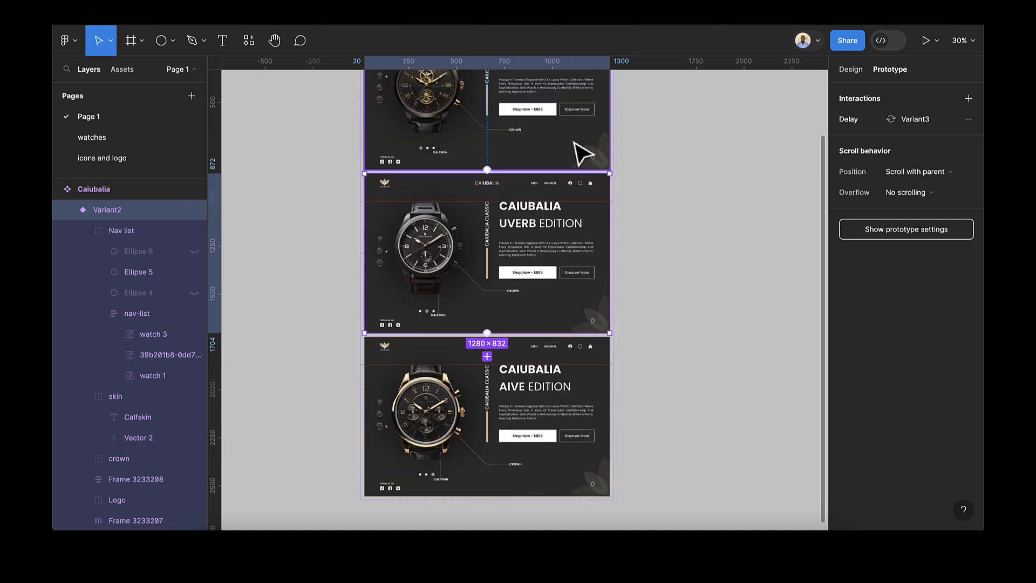
pyautogui.click(555, 418)
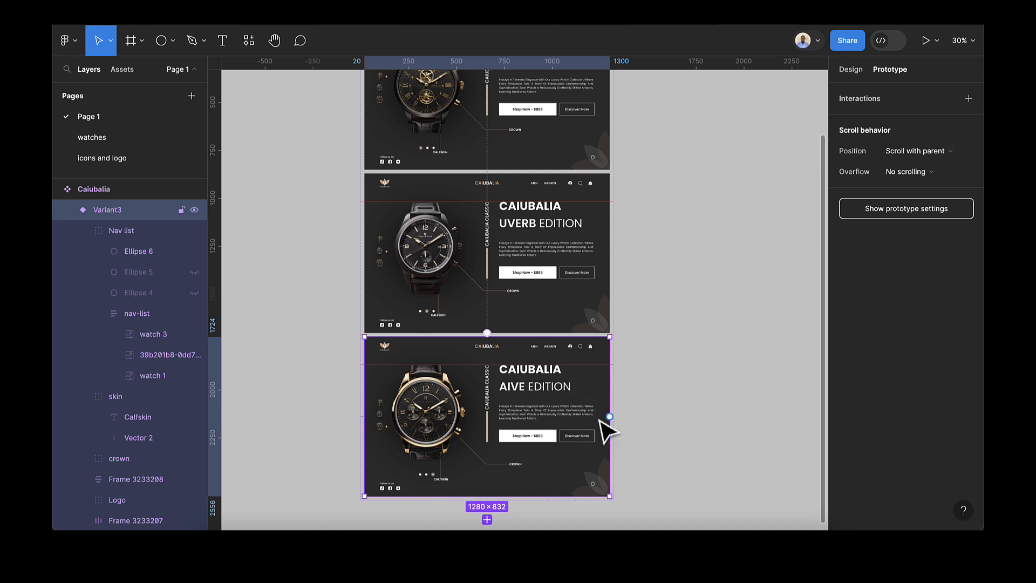
pyautogui.moveTo(609, 417); pyautogui.dragTo(591, 135)
pyautogui.click(457, 205)
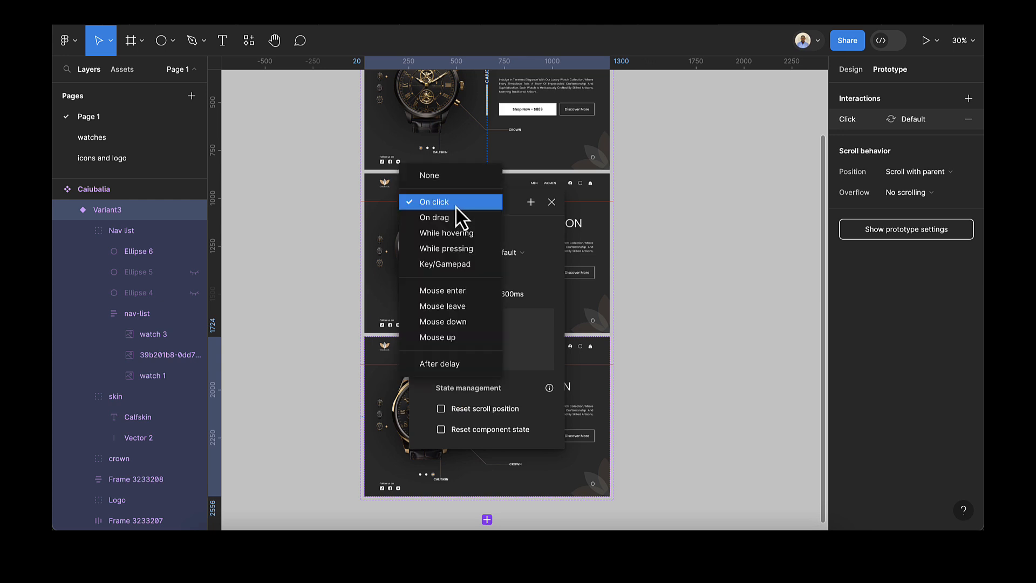
pyautogui.click(453, 364)
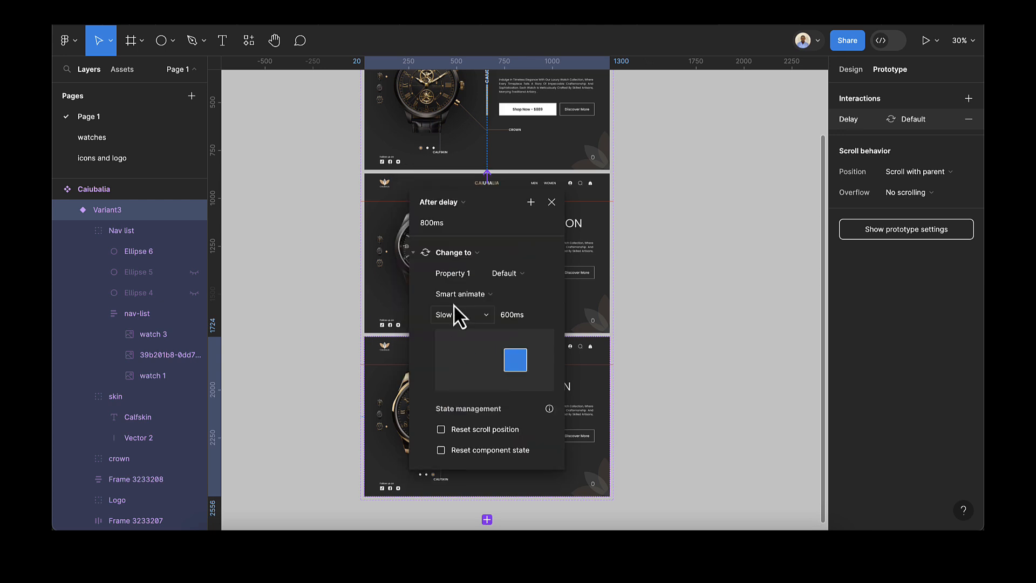
pyautogui.click(453, 222)
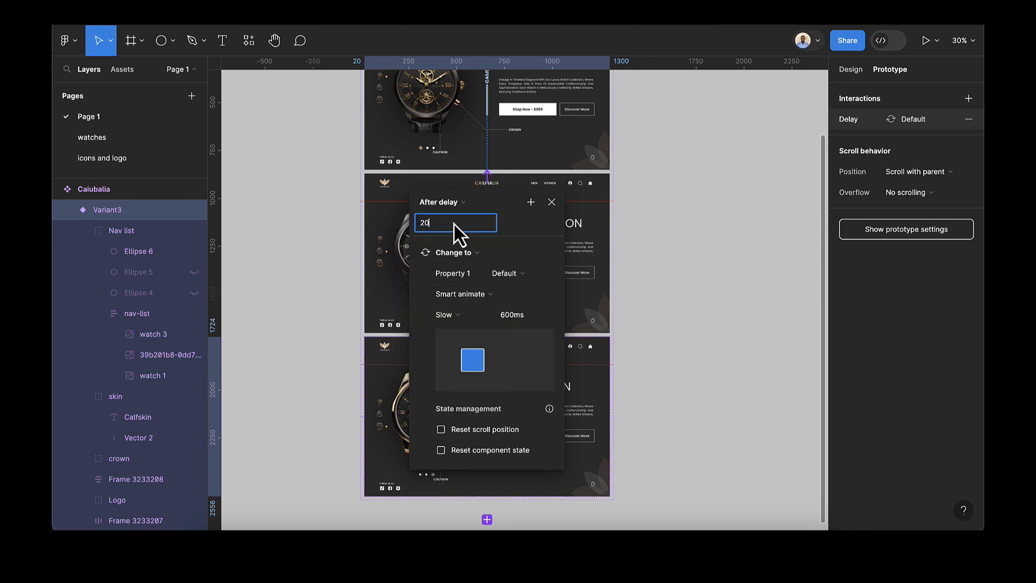
pyautogui.press('Return')
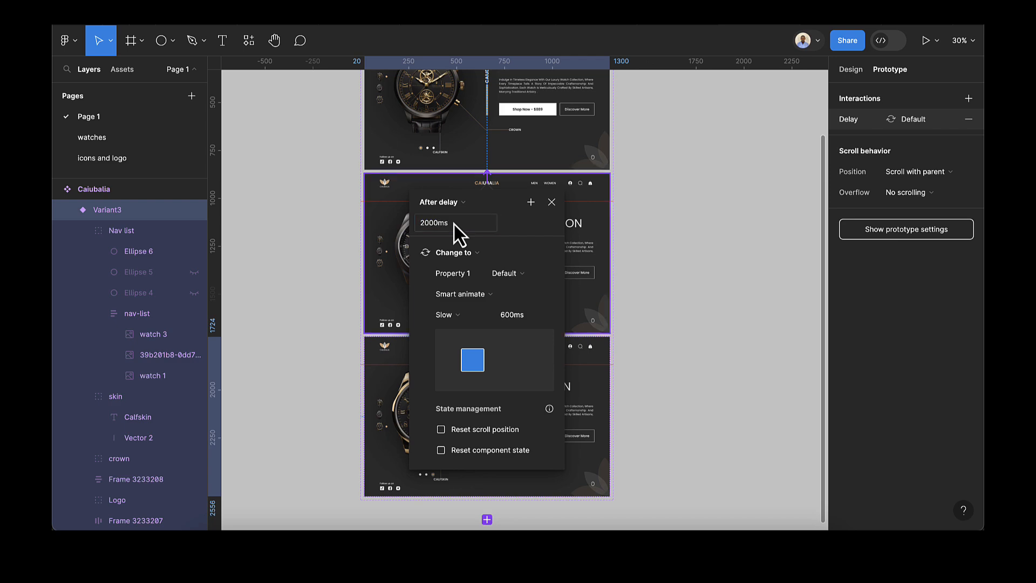
pyautogui.click(721, 273)
# - Lengthen the After delay time of the Variant2-to-Variant3 interaction to match the delay of the other variants
pyautogui.scroll(5, 513, 334)
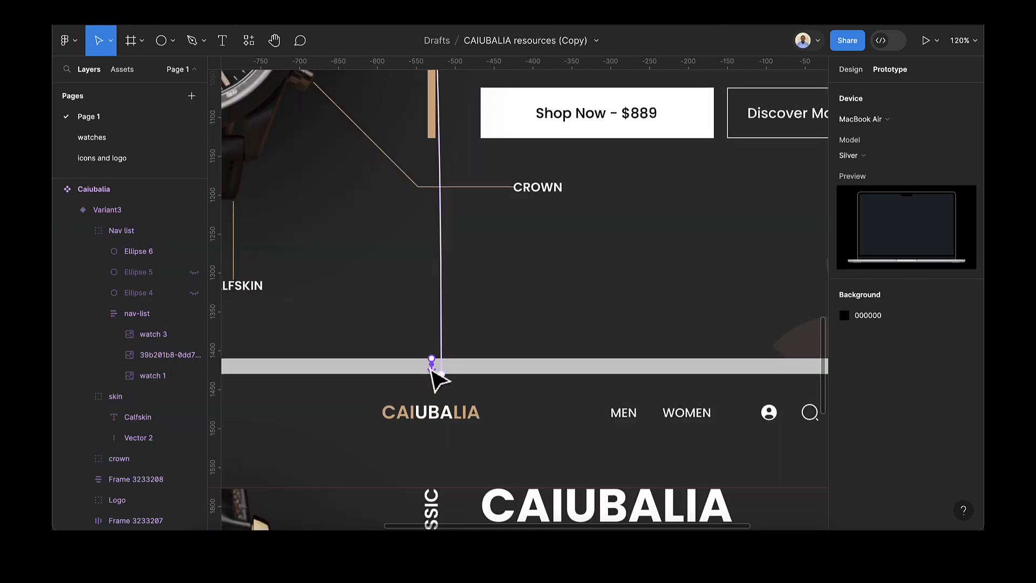
pyautogui.click(434, 377)
pyautogui.click(431, 377)
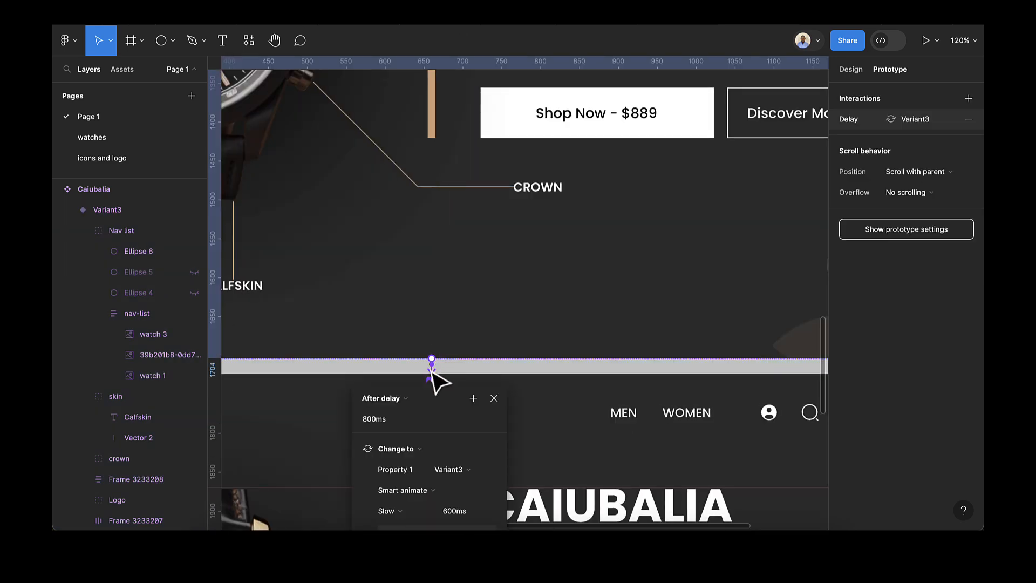
pyautogui.click(385, 416)
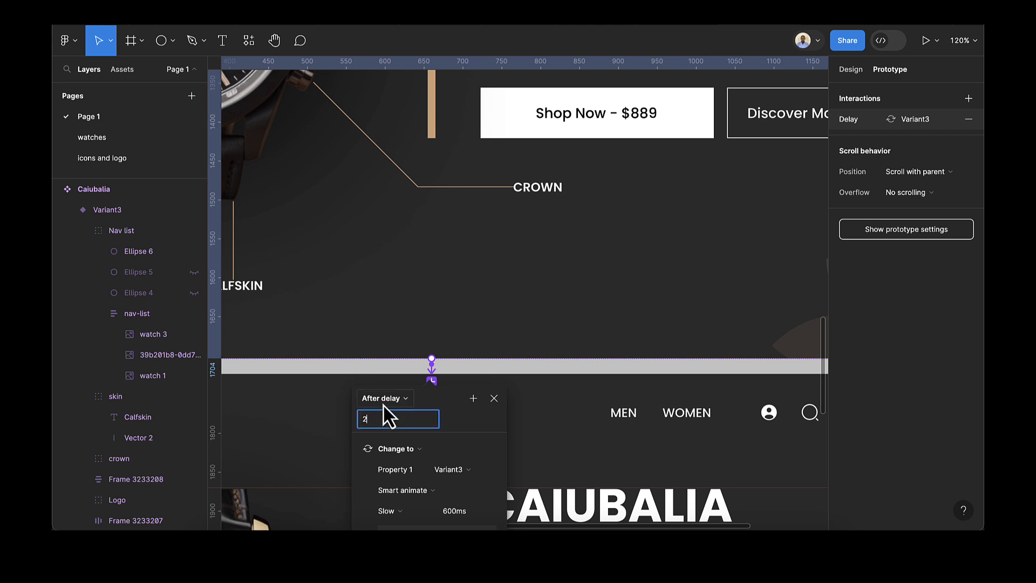
pyautogui.press('Return')
pyautogui.scroll(-5, 423, 372)
pyautogui.click(556, 351)
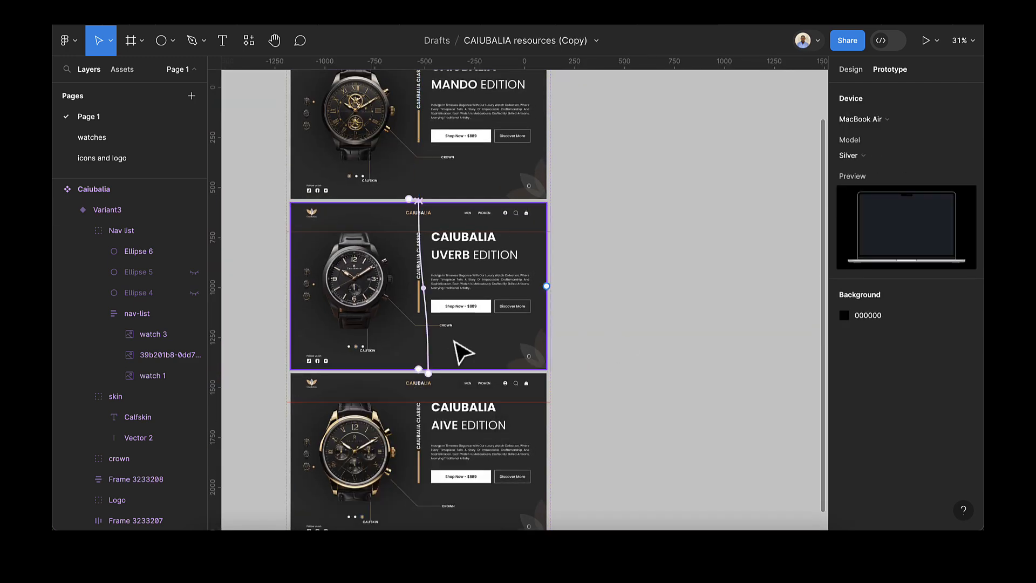
# - Add a 1280 × 832 MacBook Air frame and place it beside the Caiubalia component set, clear of its edge
pyautogui.scroll(-4, 407, 347)
pyautogui.scroll(2, 414, 243)
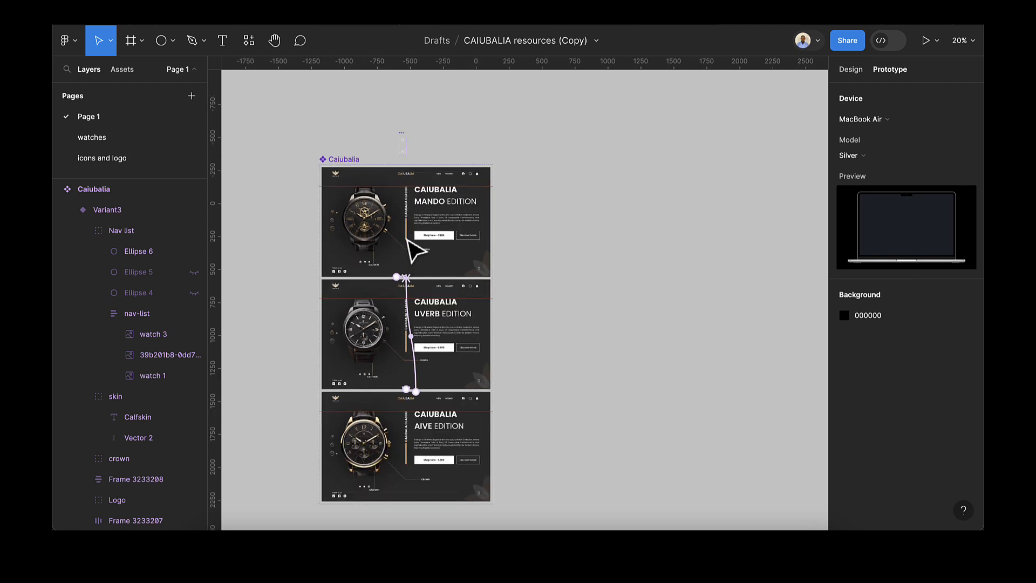
pyautogui.click(131, 41)
pyautogui.click(865, 172)
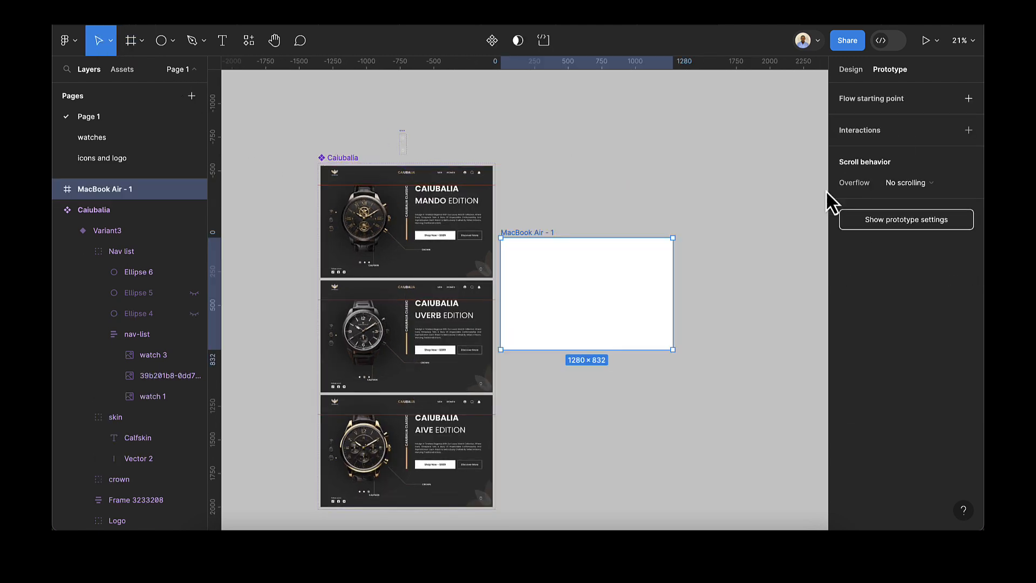
pyautogui.moveTo(597, 299); pyautogui.dragTo(648, 296)
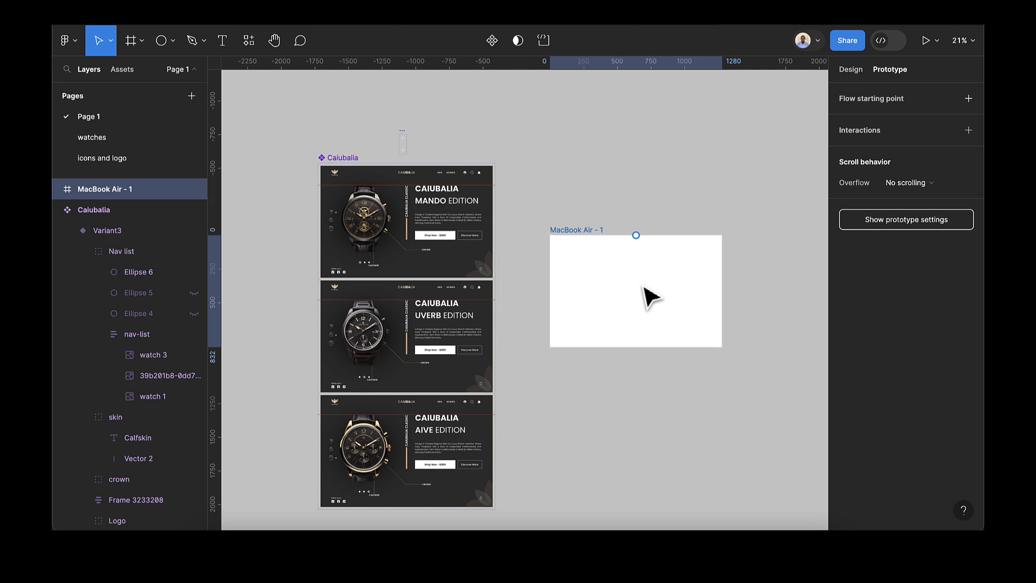
# - Insert a Caiubalia component instance into the MacBook Air frame and centre it horizontally and vertically
pyautogui.click(123, 69)
pyautogui.moveTo(85, 202); pyautogui.dragTo(645, 305)
pyautogui.click(851, 70)
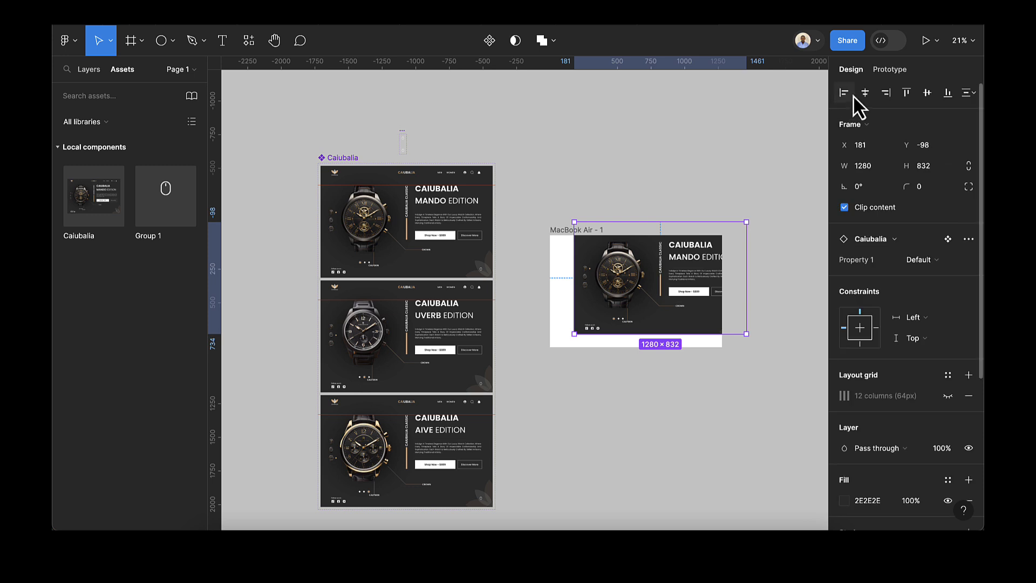
pyautogui.click(864, 93)
pyautogui.click(927, 92)
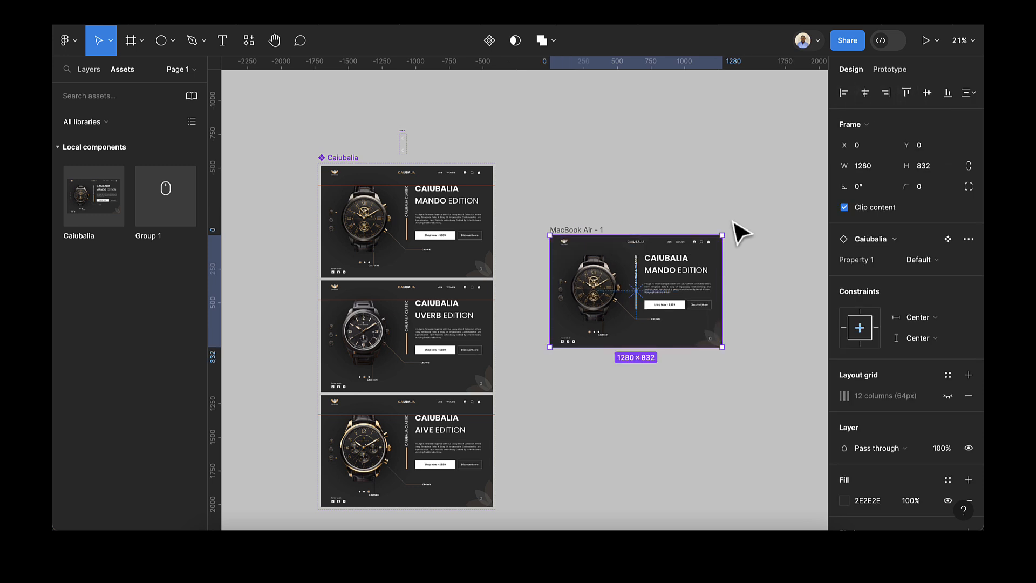
# - Present the MacBook Air - 1 frame as a prototype and watch the automatic change between watch variants
pyautogui.click(566, 231)
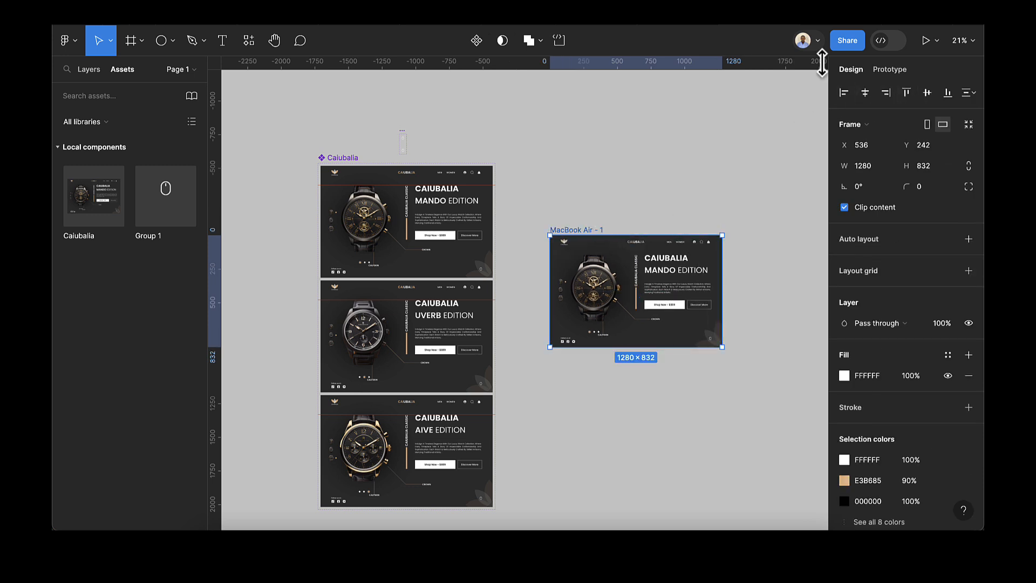
pyautogui.click(923, 43)
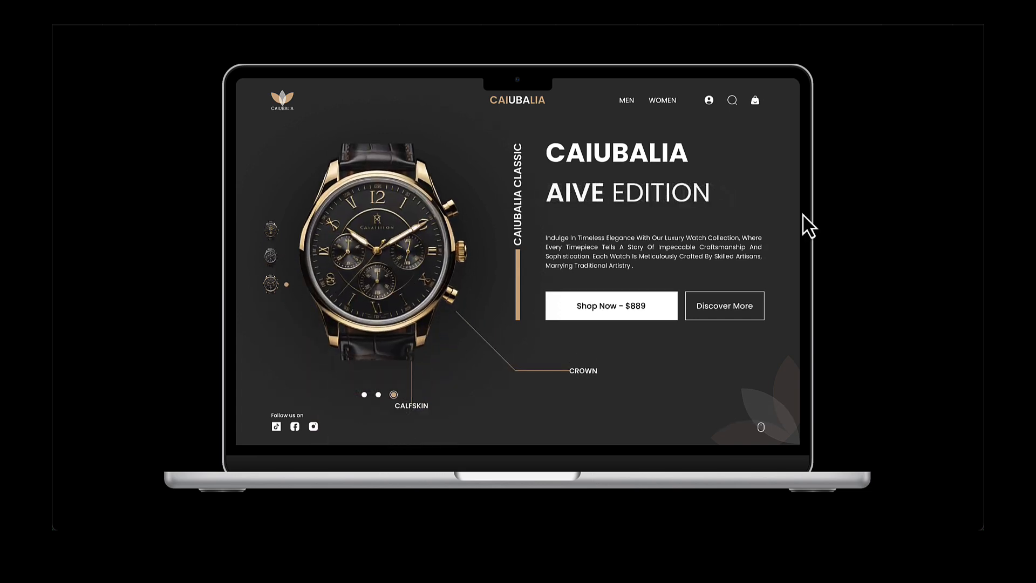
pyautogui.moveTo(769, 31)
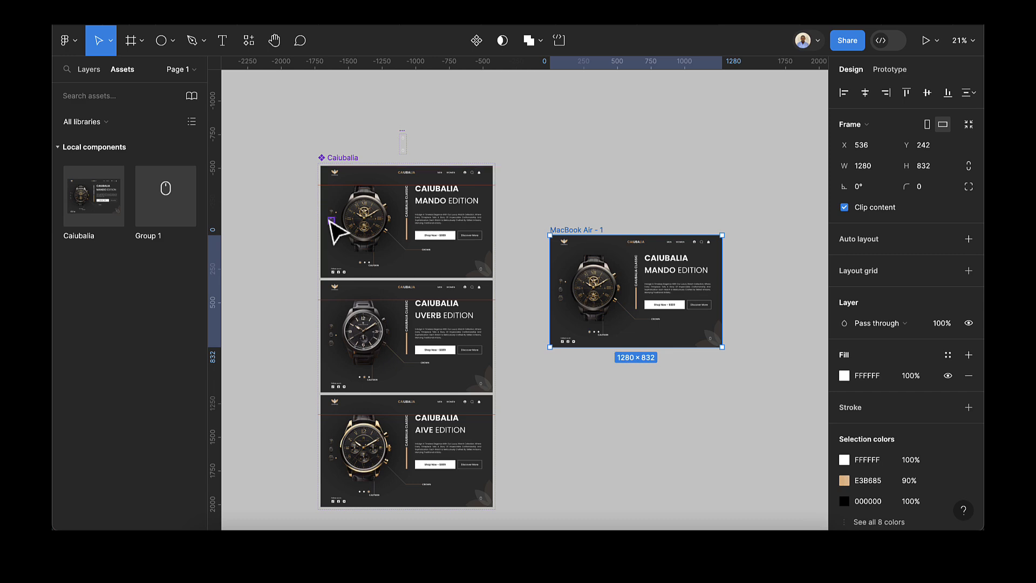
# - Connect the middle watch thumbnail in the Default variant to Variant2 with an On click Change to interaction
pyautogui.scroll(10, 332, 232)
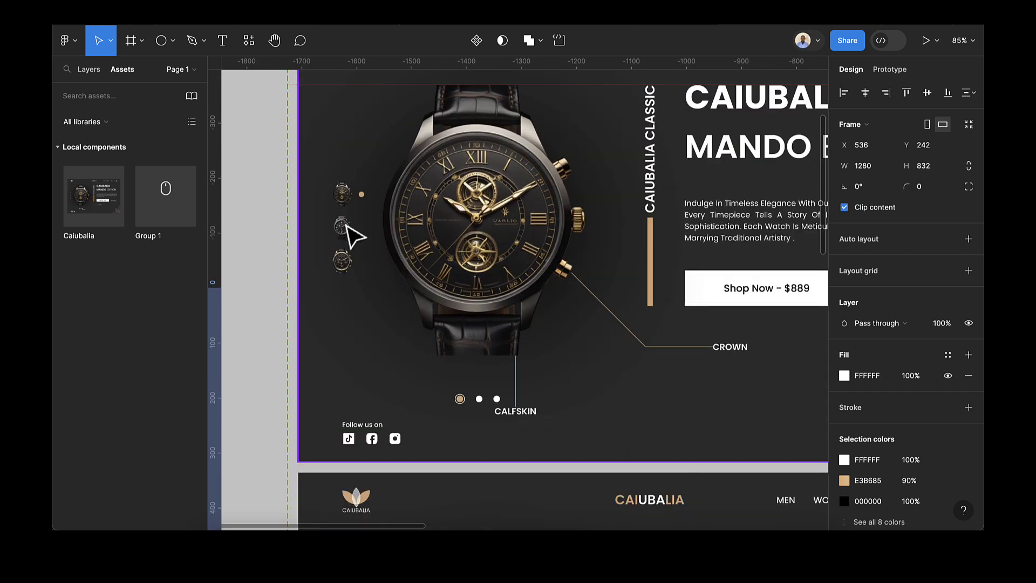
pyautogui.click(260, 242)
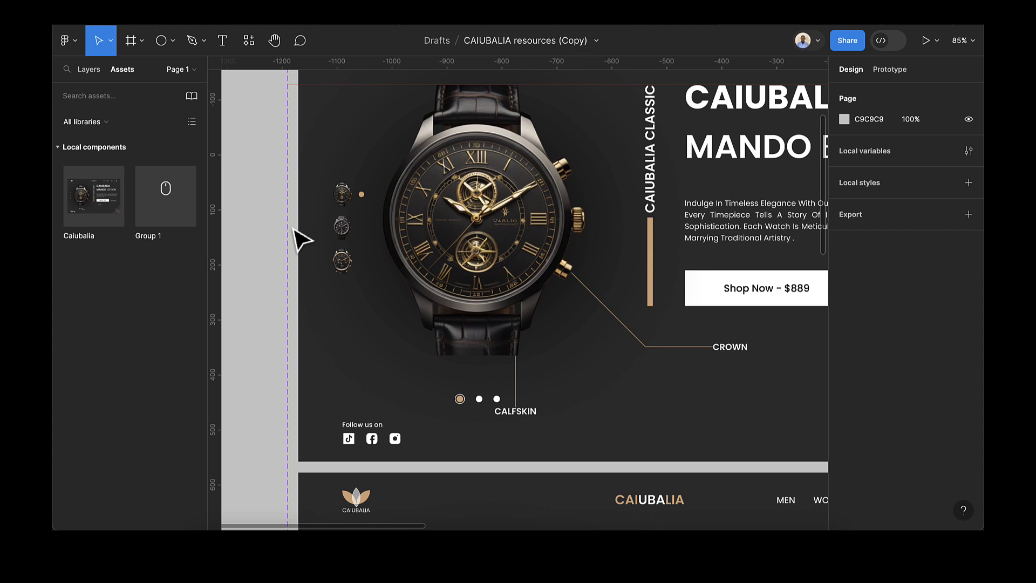
pyautogui.click(346, 241)
pyautogui.scroll(-10, 346, 248)
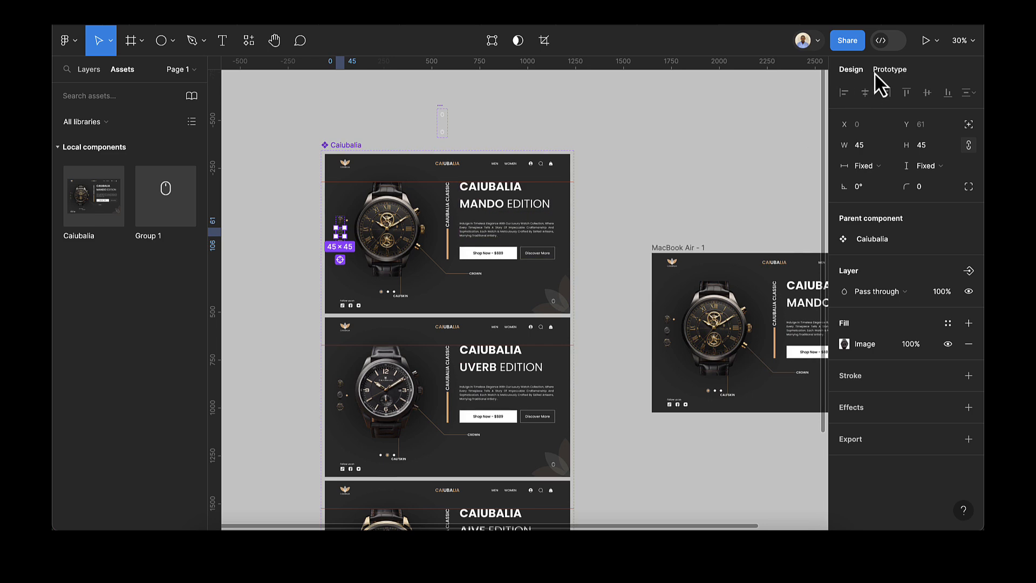
pyautogui.click(875, 71)
pyautogui.scroll(5, 358, 238)
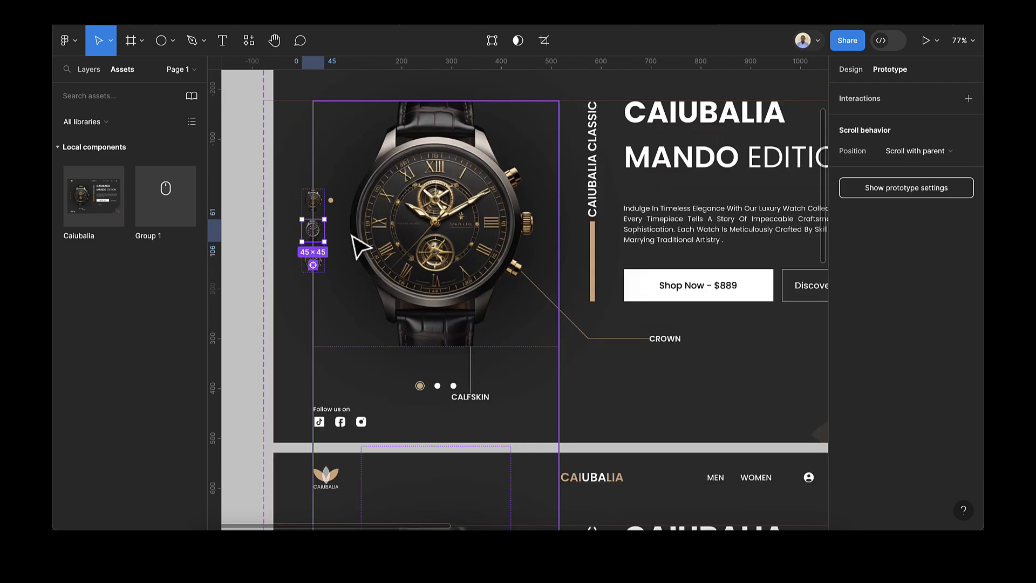
pyautogui.moveTo(326, 231); pyautogui.dragTo(534, 470)
pyautogui.scroll(-3, 518, 478)
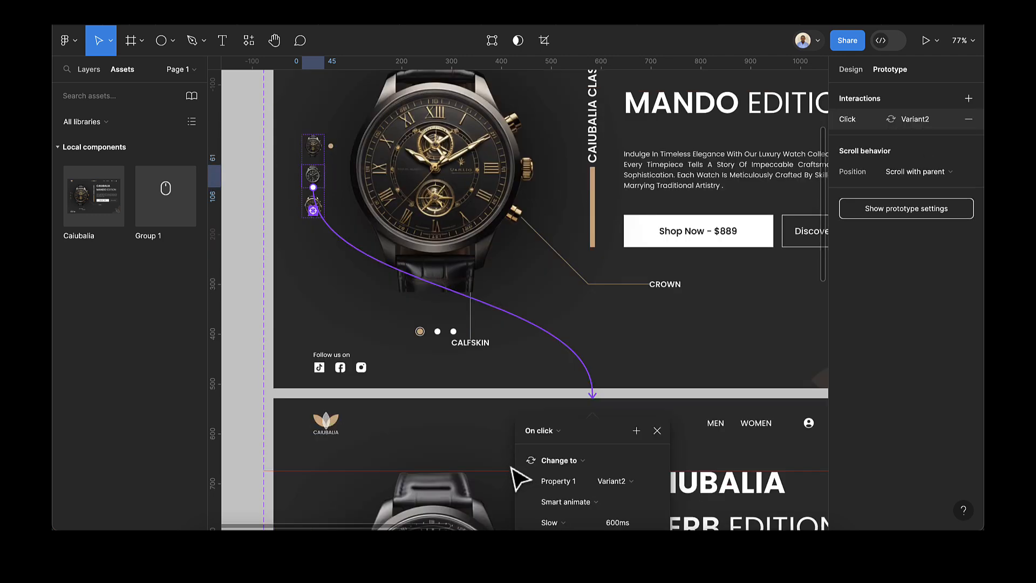
pyautogui.scroll(-3, 478, 378)
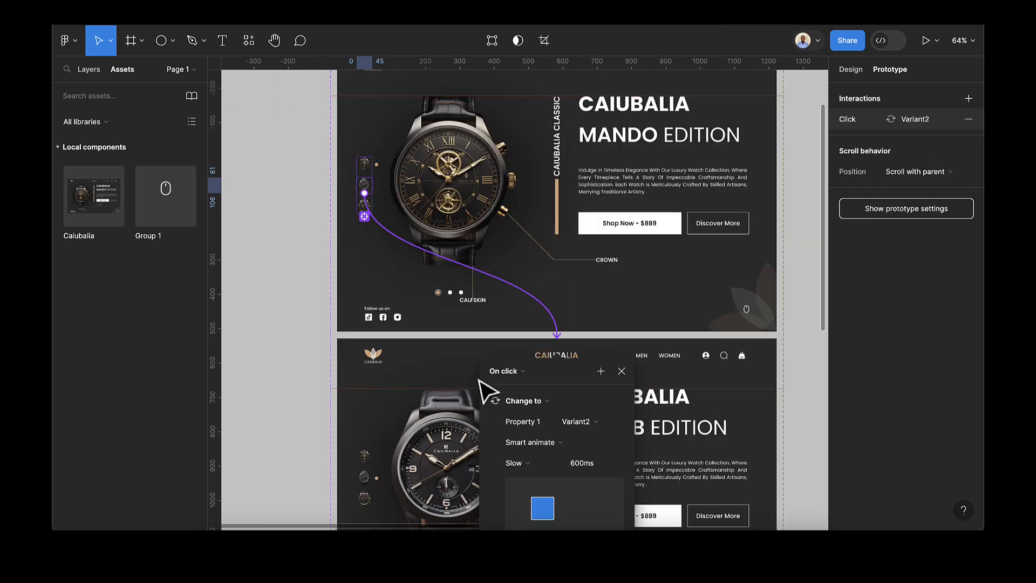
# - Connect the lowest watch thumbnail in the Default variant to Variant3 with an On click Change to interaction
pyautogui.click(364, 206)
pyautogui.scroll(-3, 368, 220)
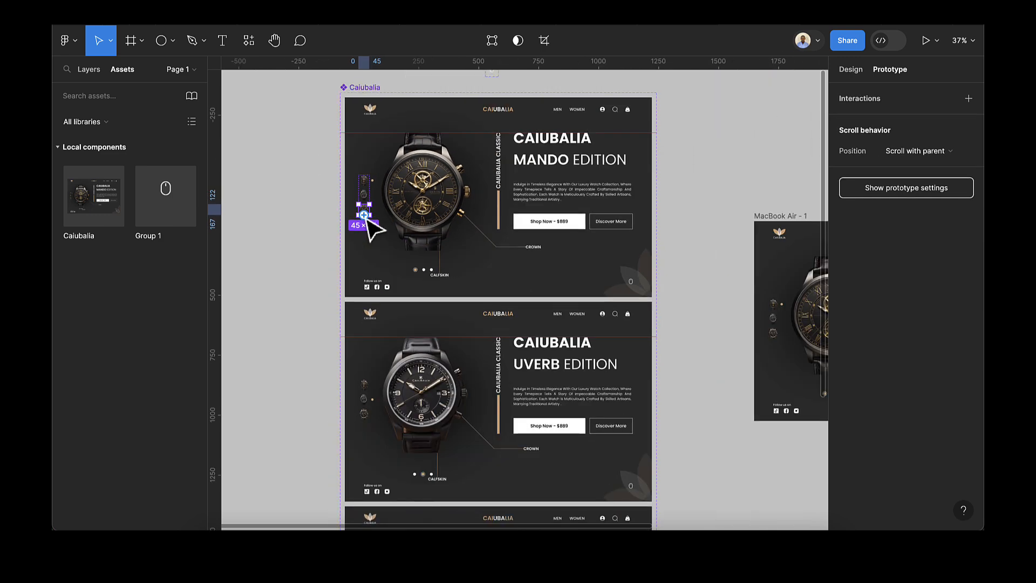
pyautogui.moveTo(457, 450); pyautogui.dragTo(471, 520)
pyautogui.scroll(-3, 430, 446)
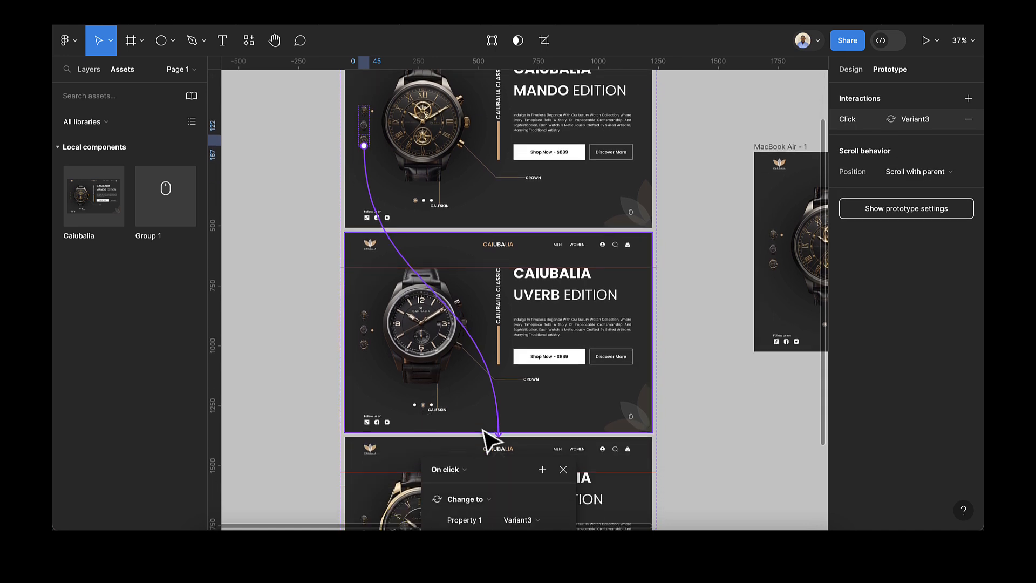
pyautogui.scroll(-3, 484, 477)
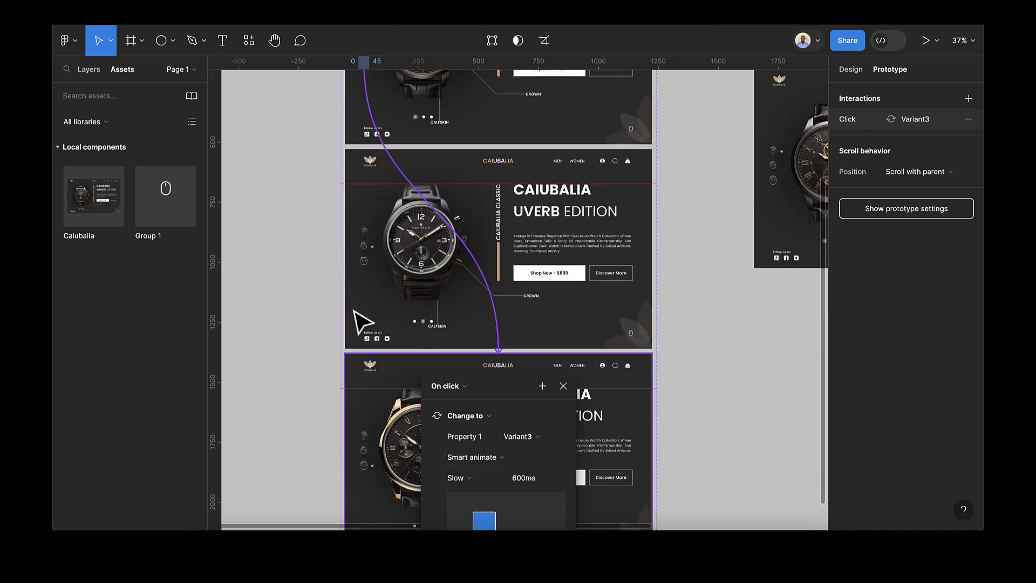
pyautogui.click(373, 259)
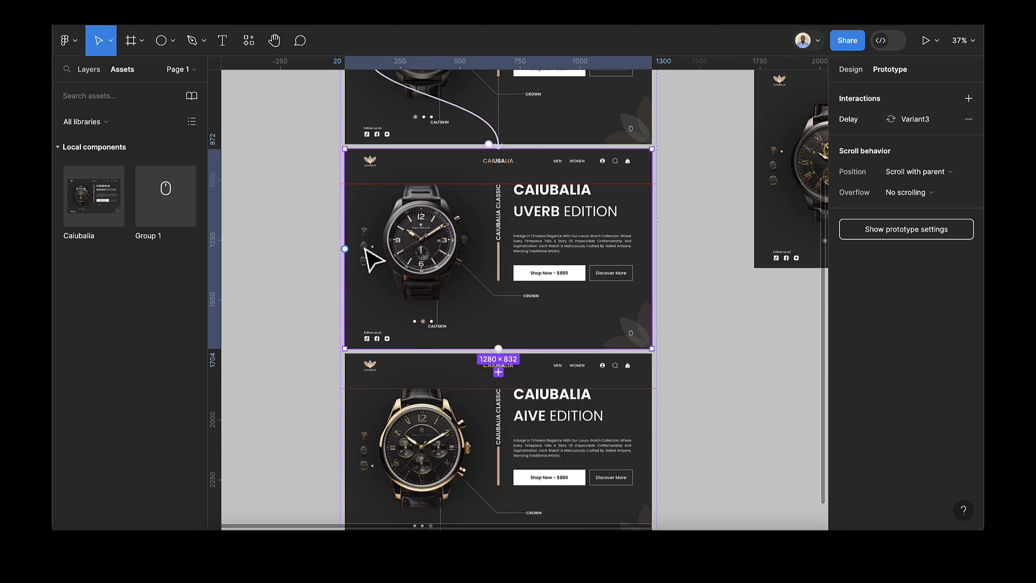
pyautogui.click(296, 262)
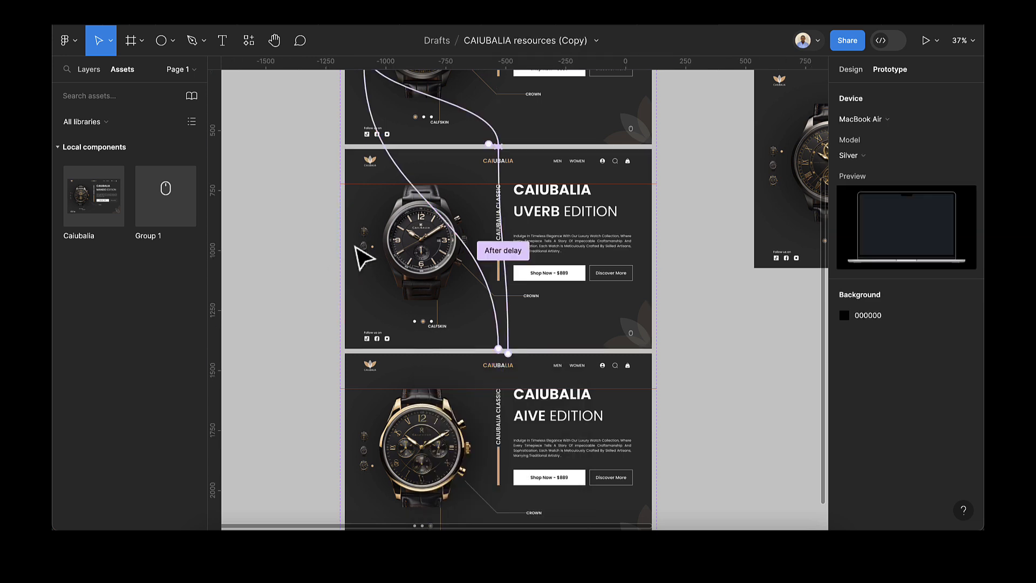
# - Connect the top watch thumbnail in Variant2 to the Default variant with an On click Change to interaction
pyautogui.click(365, 250)
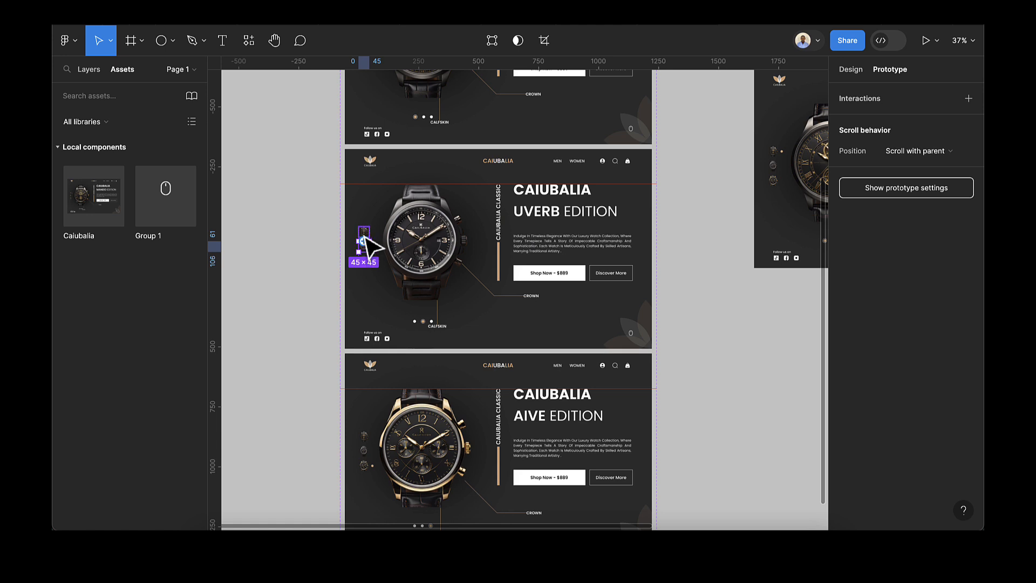
pyautogui.click(365, 232)
pyautogui.moveTo(358, 232); pyautogui.dragTo(363, 141)
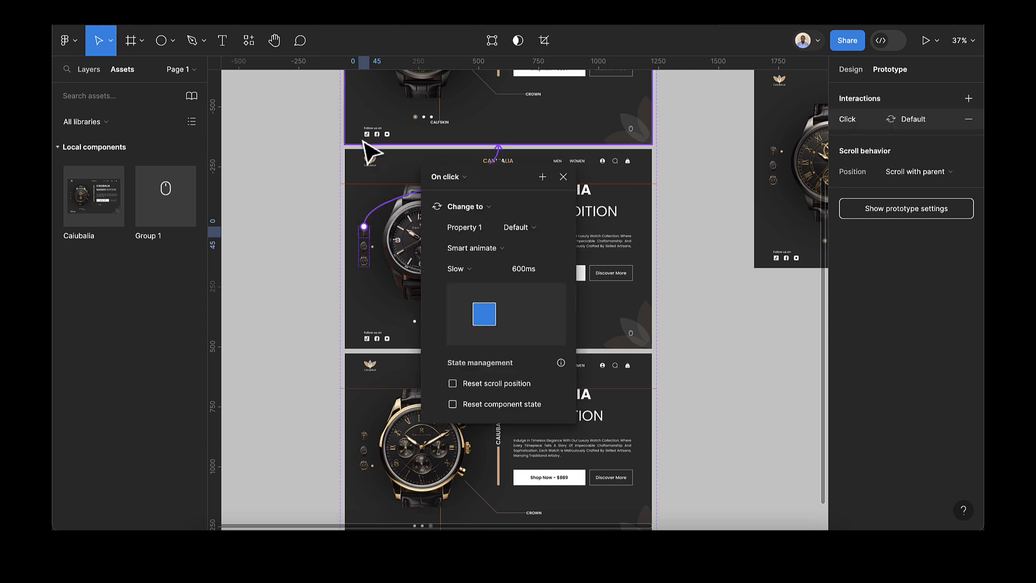
# - Connect the lowest watch thumbnail in Variant2 to Variant3 with an On click Change to interaction
pyautogui.click(363, 264)
pyautogui.moveTo(365, 266); pyautogui.dragTo(386, 372)
pyautogui.scroll(-5, 339, 377)
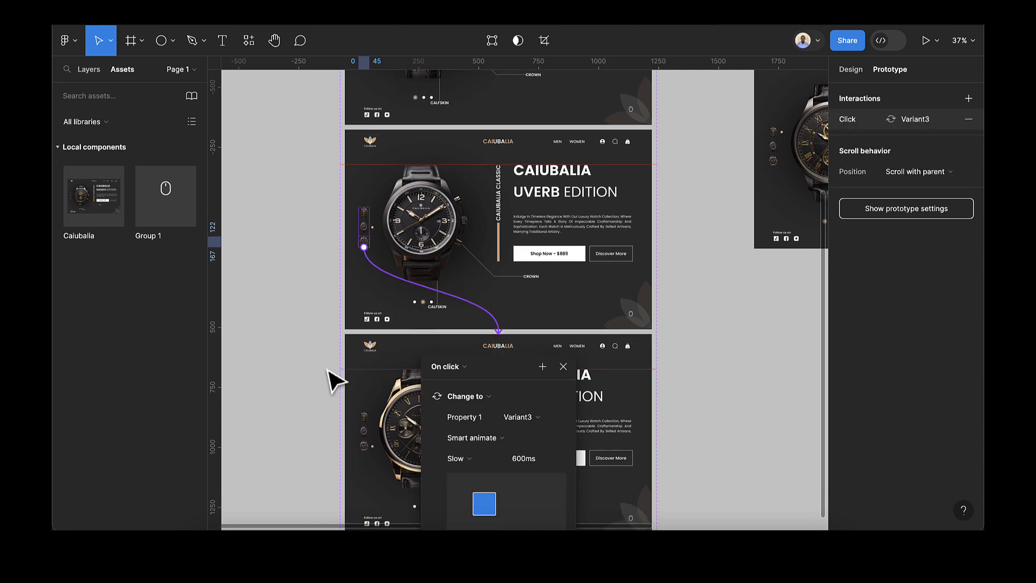
pyautogui.click(321, 337)
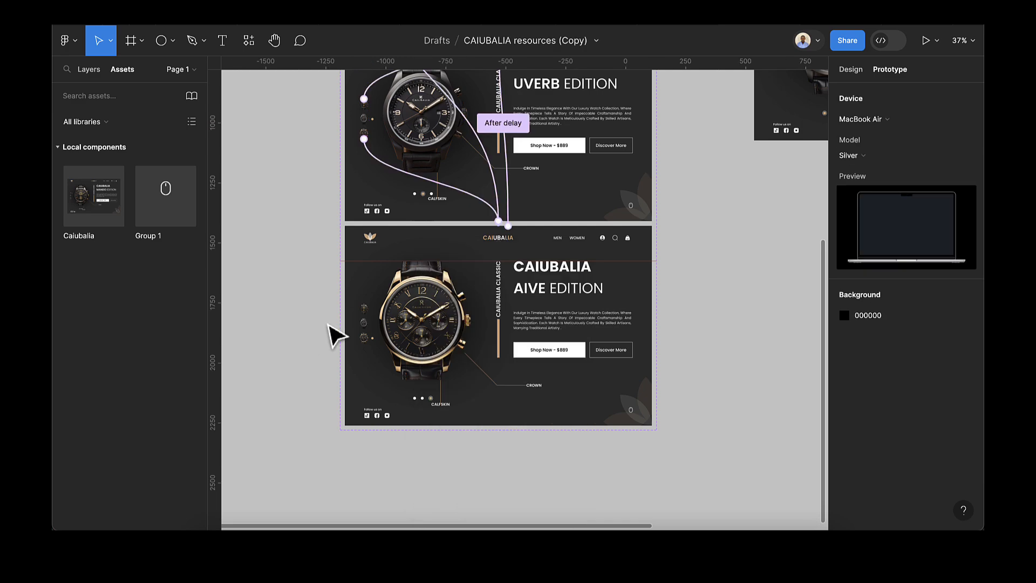
# - Move the middle watch thumbnail in Variant3 to the lowest place in its thumbnail column
pyautogui.scroll(10, 361, 330)
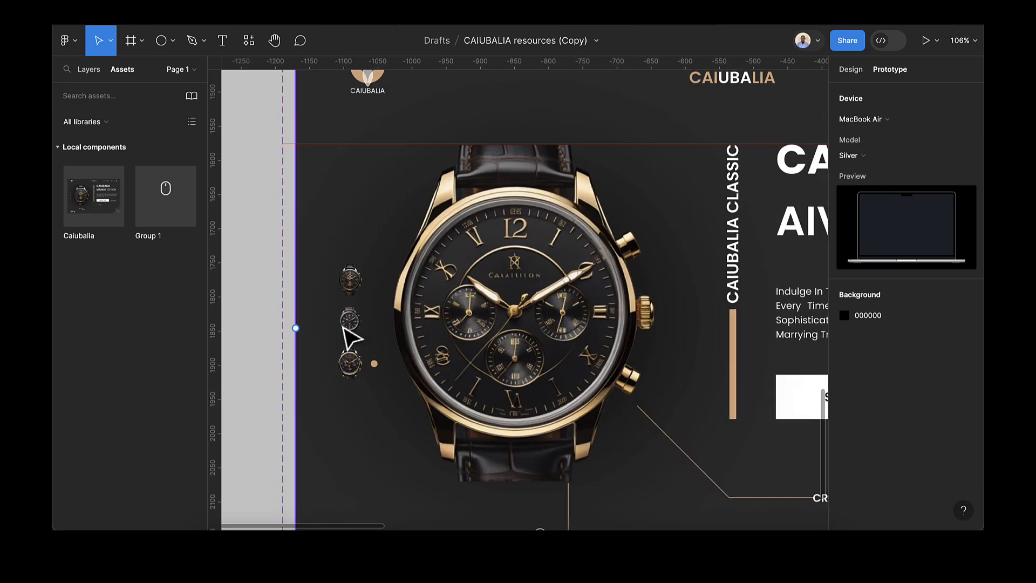
pyautogui.click(351, 335)
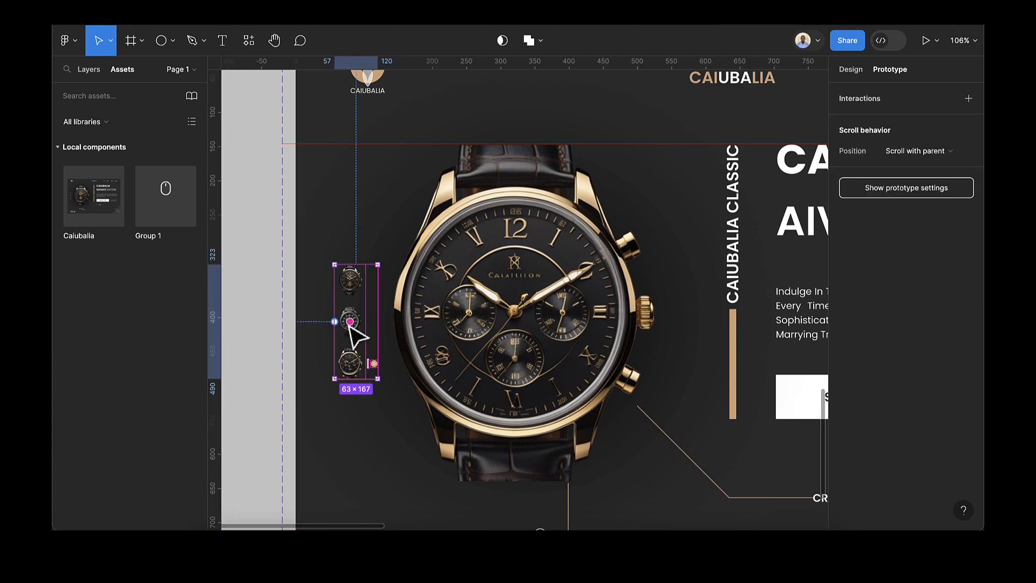
pyautogui.doubleClick(350, 325)
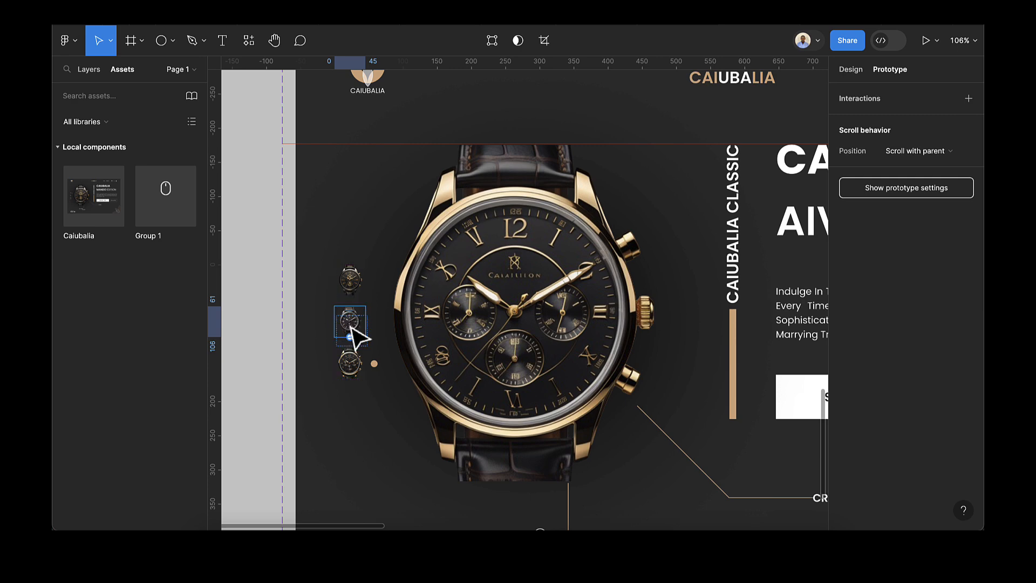
pyautogui.click(350, 363)
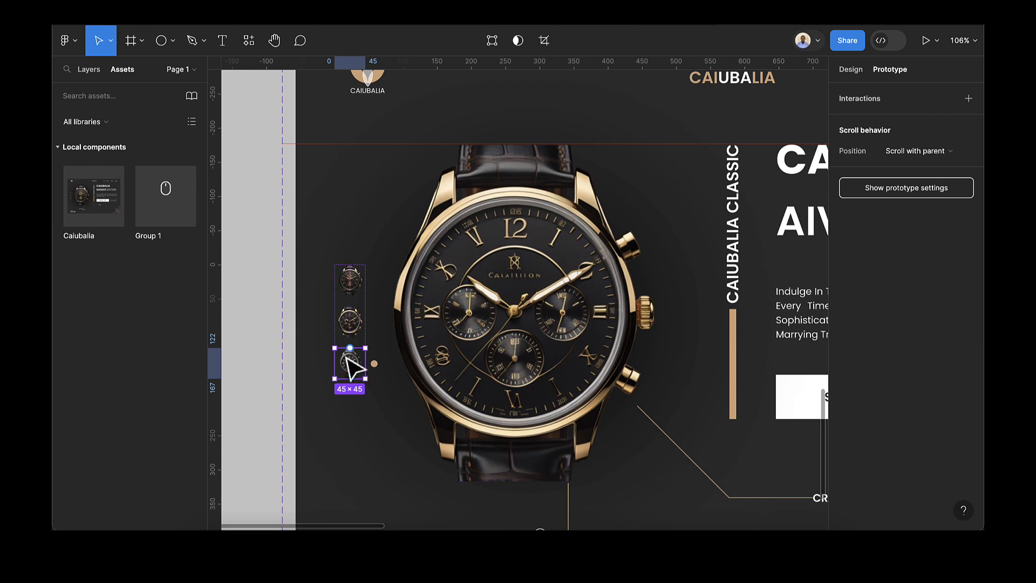
# - Connect Variant3's top thumbnail to the Default variant and its middle thumbnail to Variant2 with On click Change to interactions
pyautogui.scroll(-5, 354, 369)
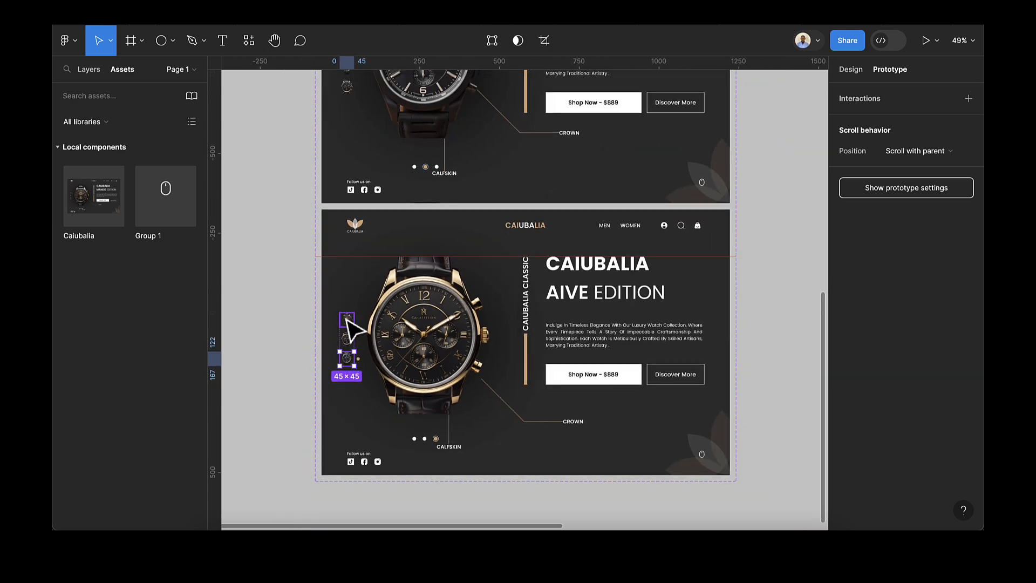
pyautogui.click(347, 321)
pyautogui.scroll(-2, 347, 319)
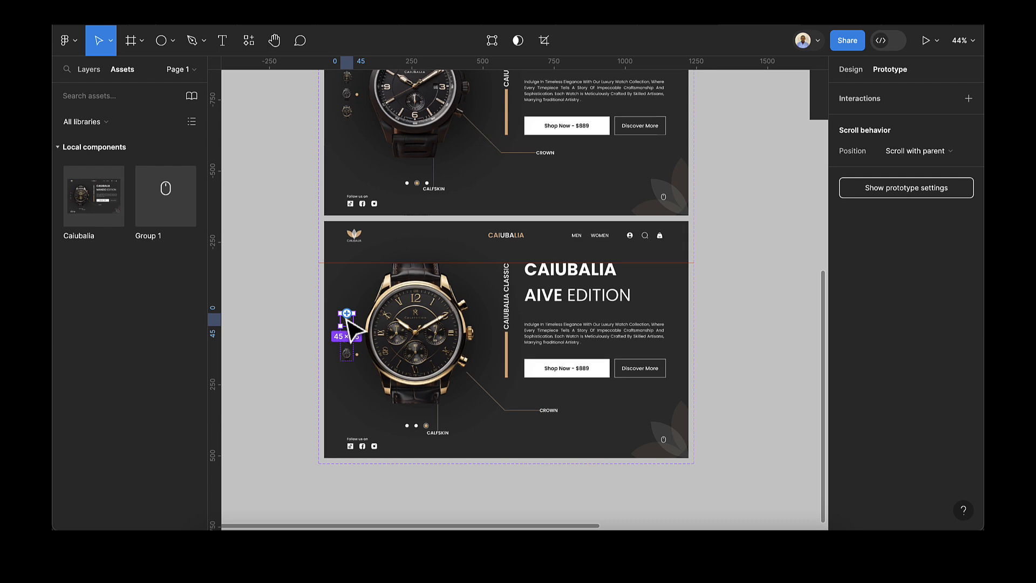
pyautogui.scroll(-3, 348, 324)
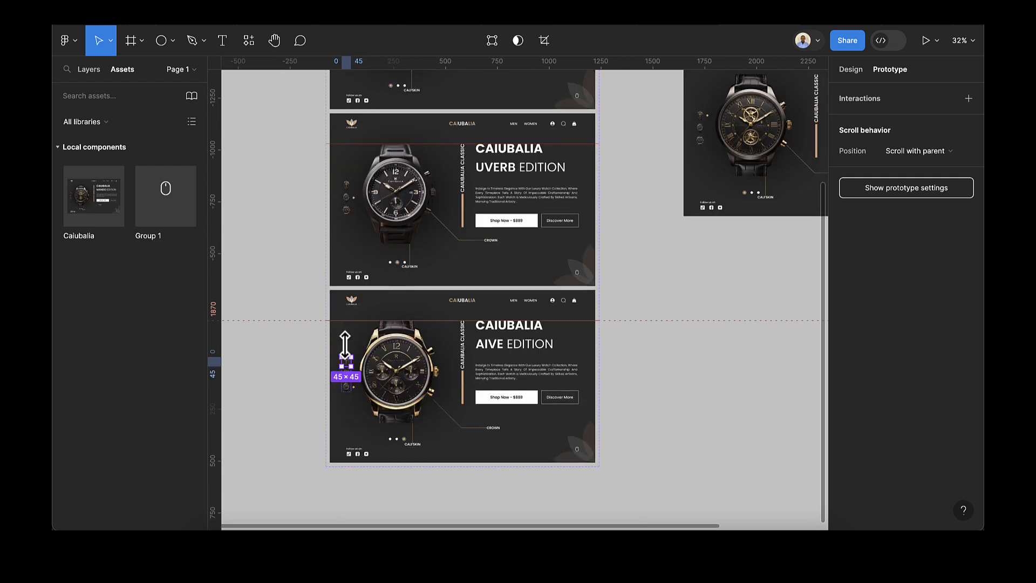
pyautogui.moveTo(347, 357); pyautogui.dragTo(377, 105)
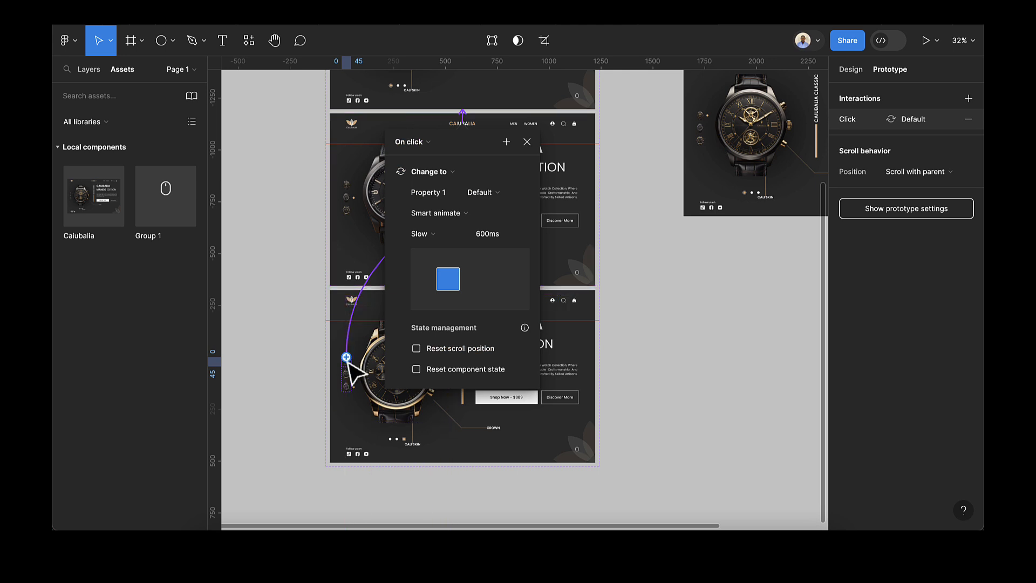
pyautogui.hotkey('ctrl', 'z')
pyautogui.moveTo(345, 370); pyautogui.dragTo(393, 258)
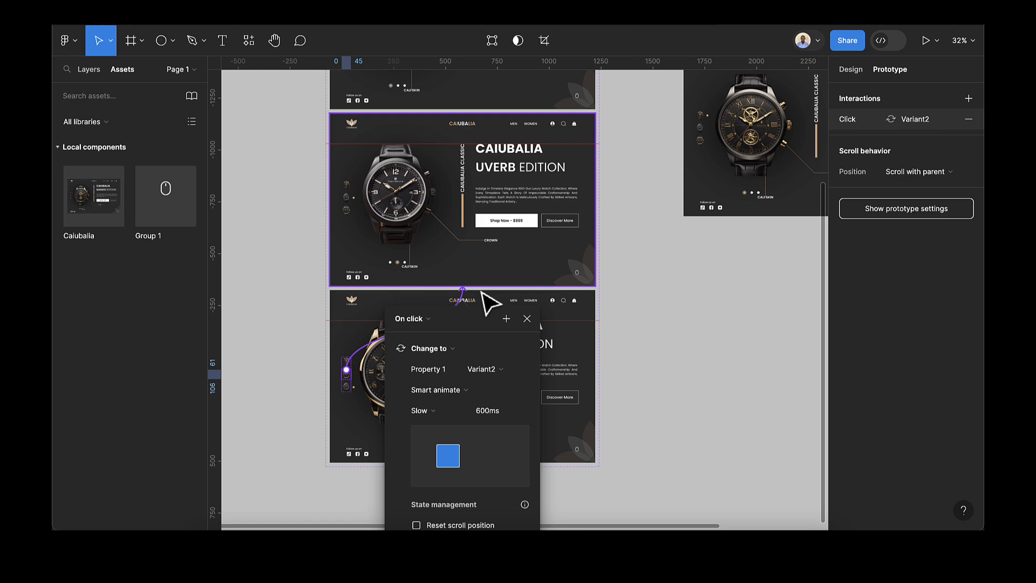
pyautogui.click(525, 322)
# - Present the prototype and test the top, middle and lowest watch thumbnails to switch between the three editions
pyautogui.click(819, 22)
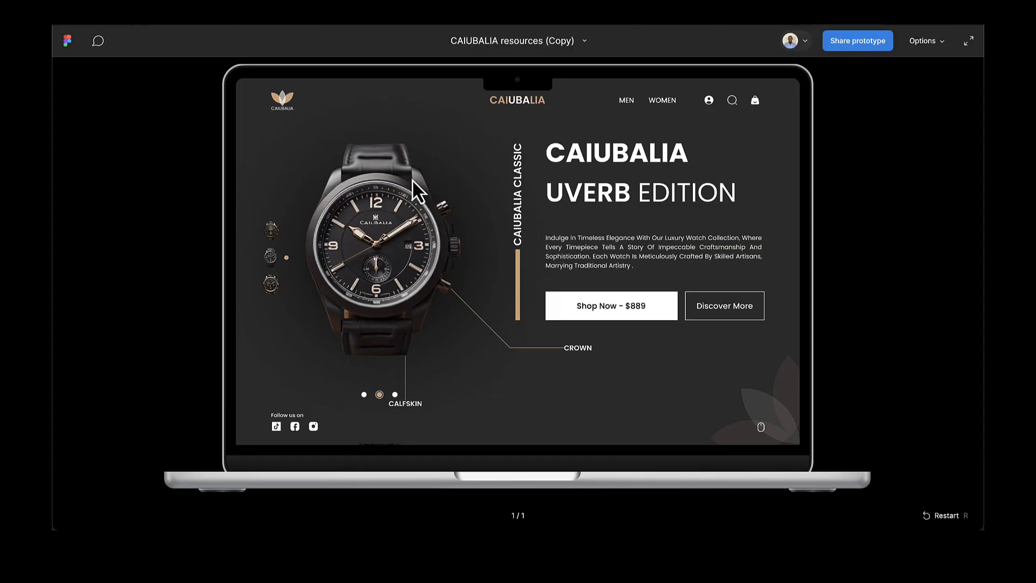
pyautogui.click(273, 232)
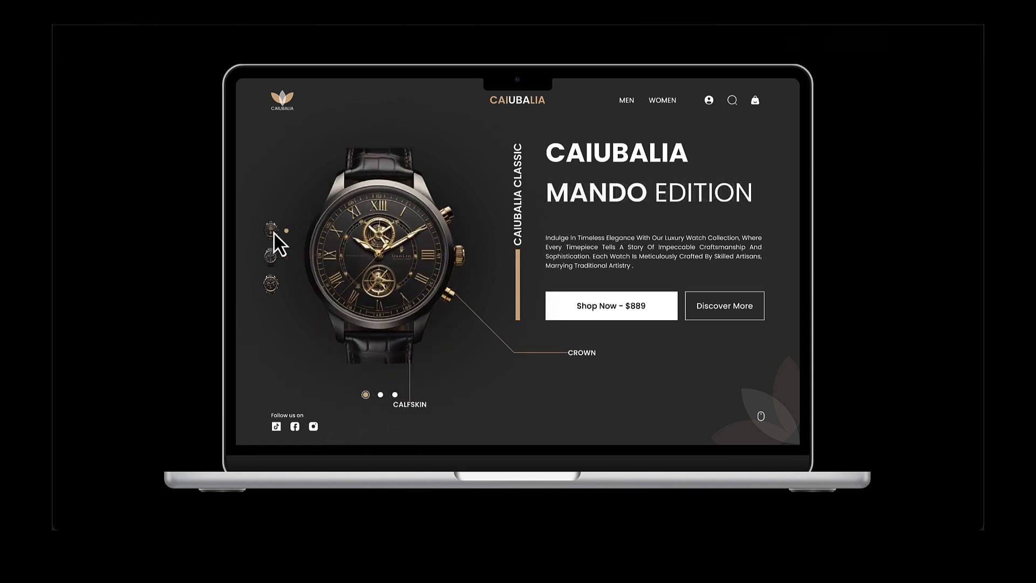
pyautogui.click(272, 257)
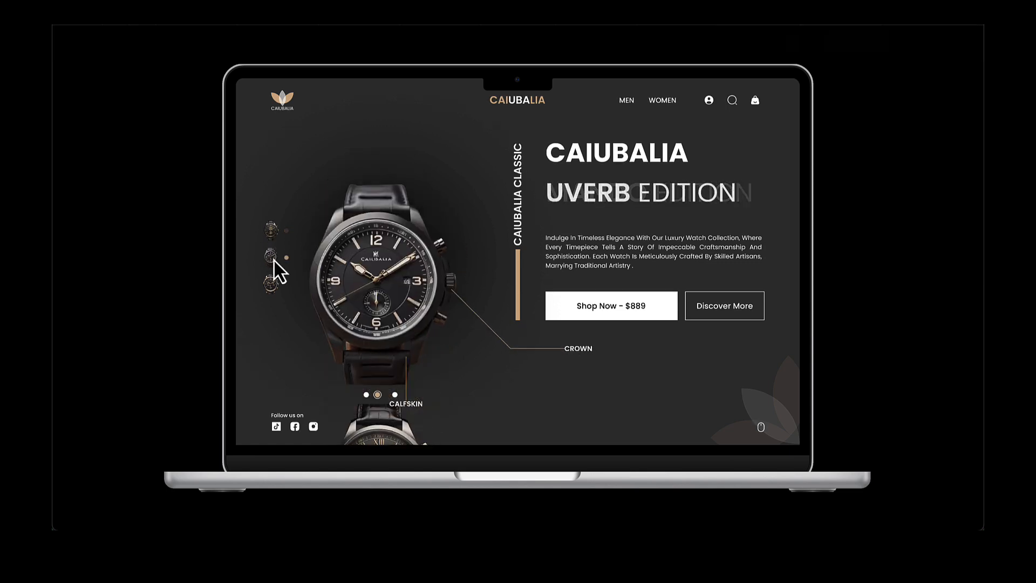
pyautogui.click(270, 285)
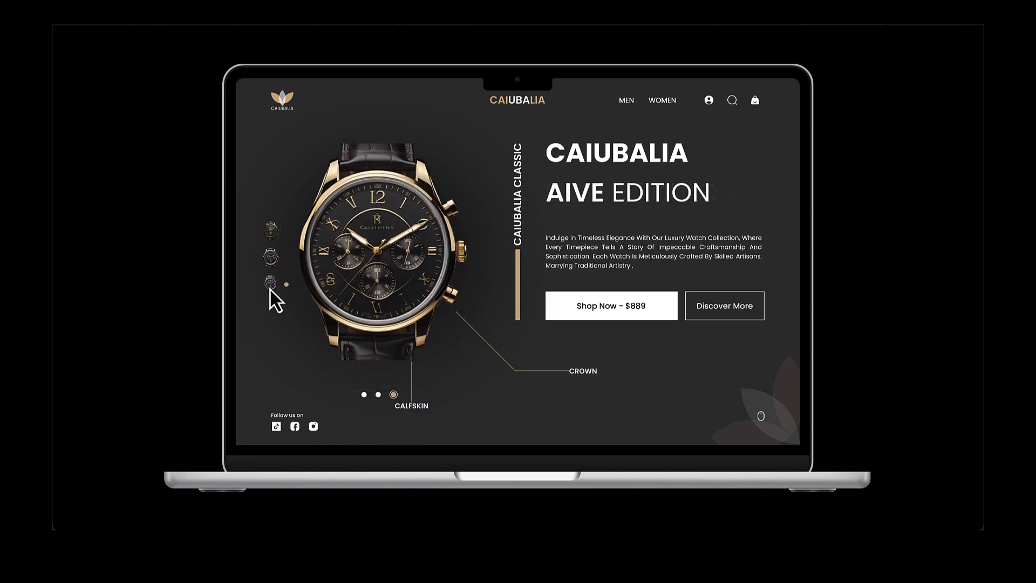